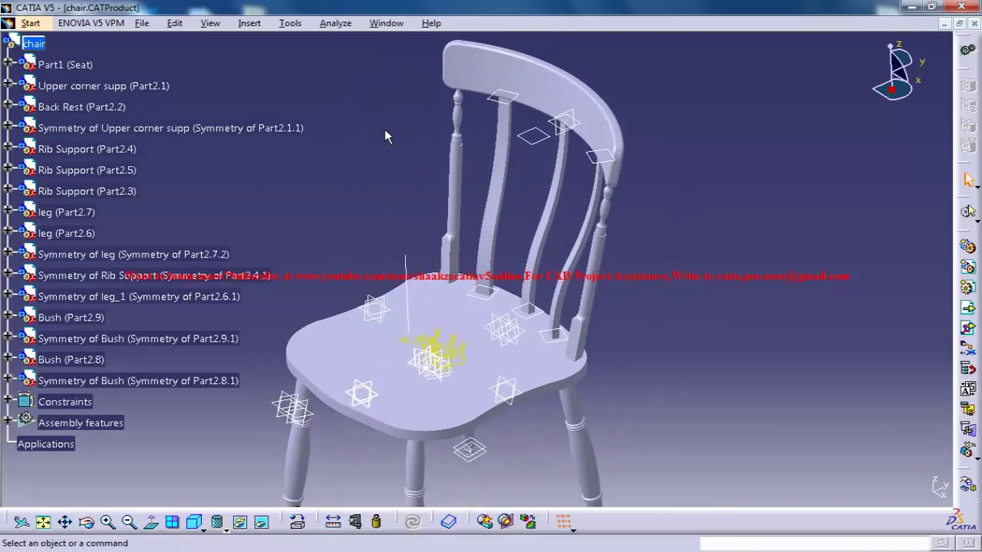
Examine the finished chair assembly and its seat, upper corner supports, rib supports and legs.
left_click(74, 66)
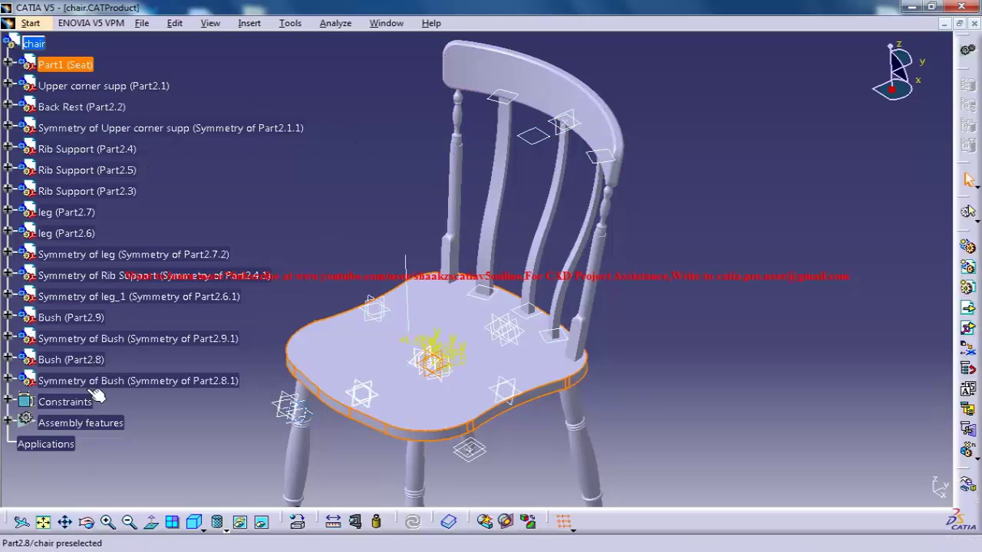
middle_click_drag(477, 239, 492, 100)
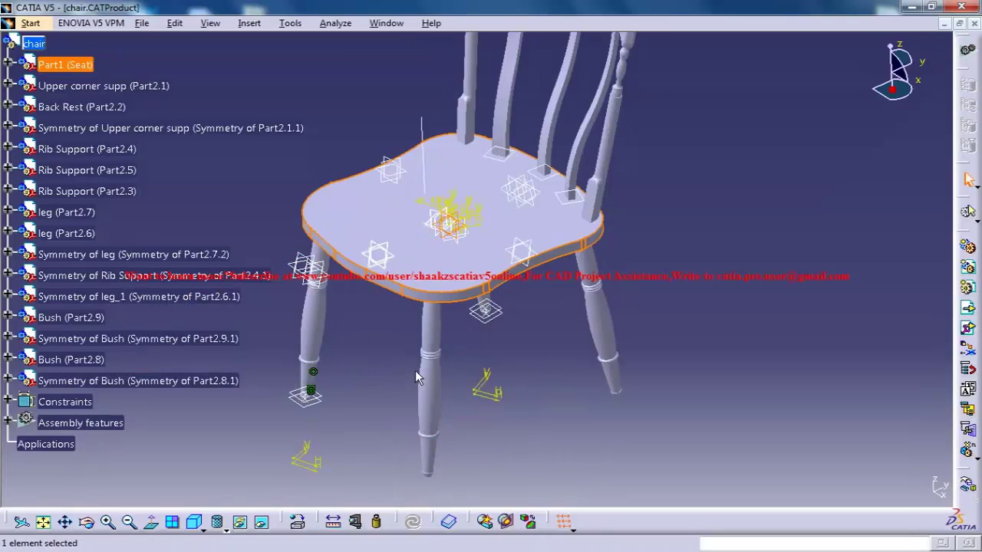
left_click(736, 207)
left_click(608, 212)
middle_click_drag(608, 211, 606, 261)
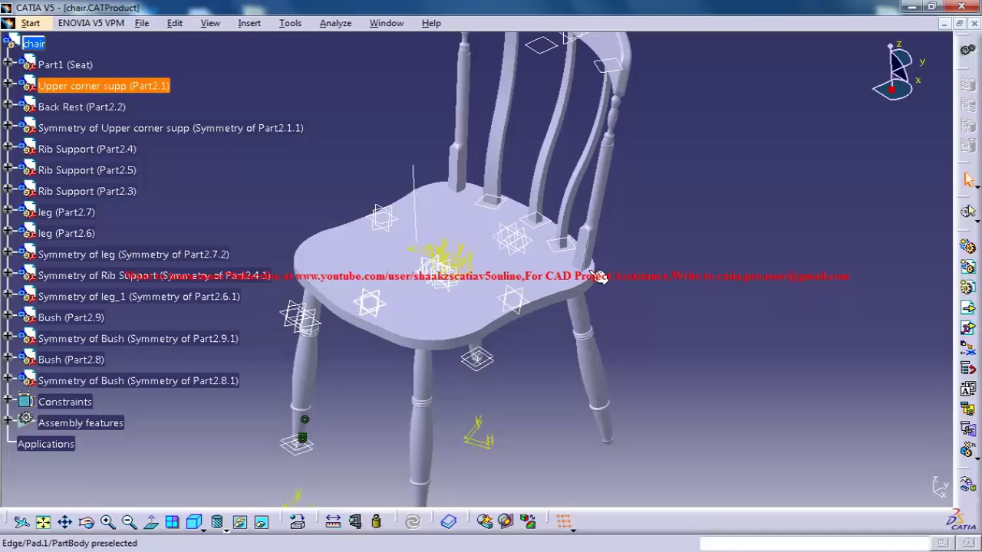
left_click(606, 285)
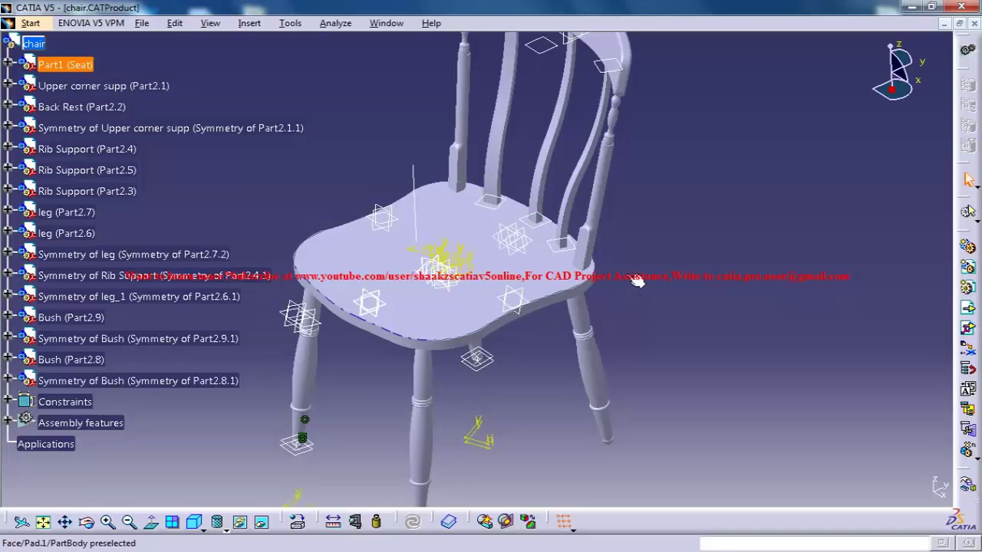
left_click(454, 250)
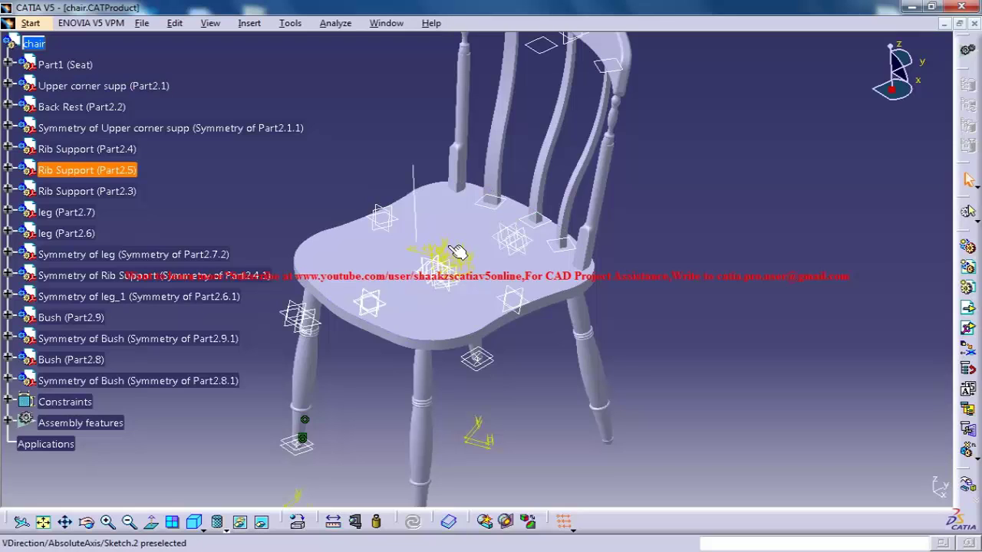
left_click(465, 250)
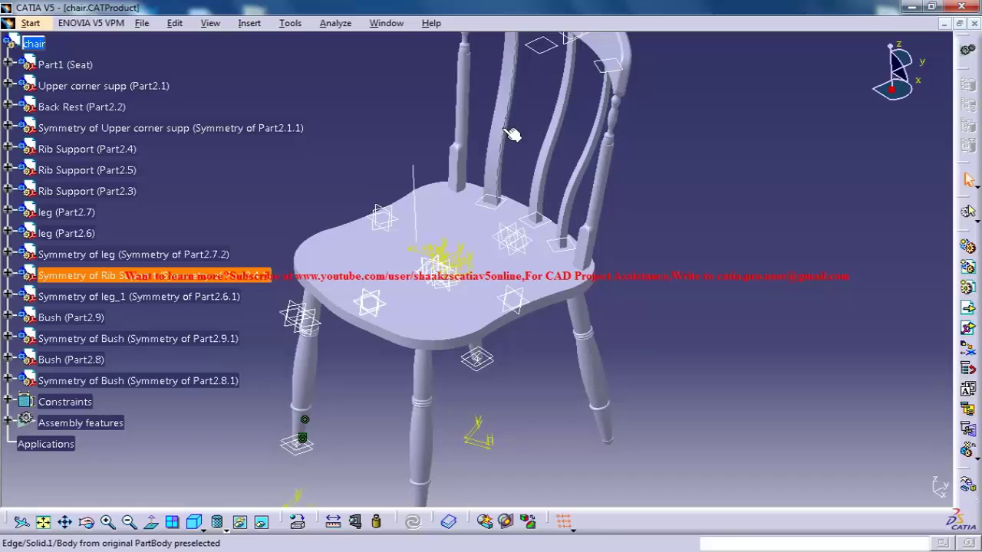
middle_click_drag(562, 151, 563, 151)
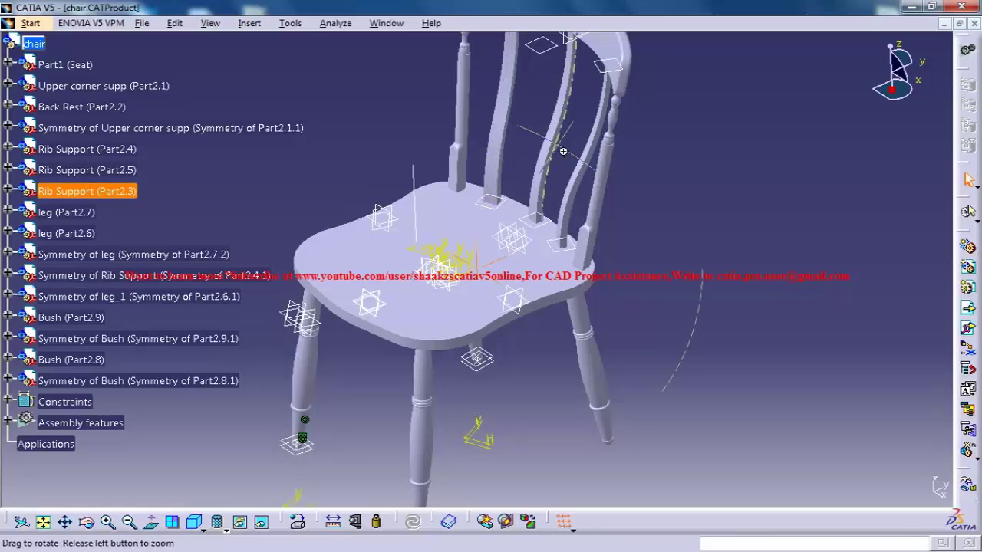
middle_click_drag(577, 189, 573, 243)
mouse_move(470, 277)
middle_mouse_down()
mouse_move(499, 285)
mouse_move(469, 268)
middle_mouse_up()
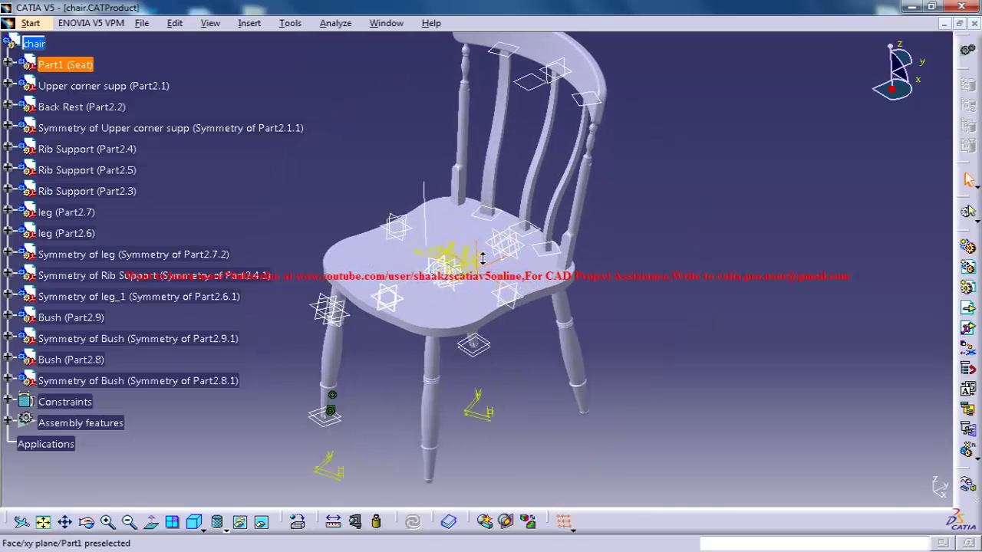
mouse_move(510, 314)
middle_mouse_down()
mouse_move(496, 322)
mouse_move(504, 312)
mouse_move(515, 319)
middle_mouse_up()
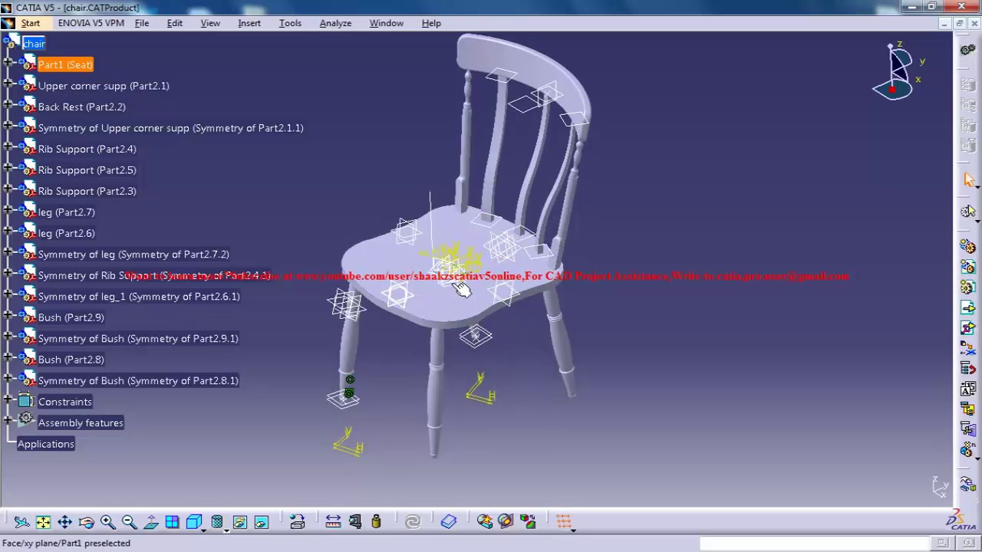
middle_click_drag(460, 293, 514, 329)
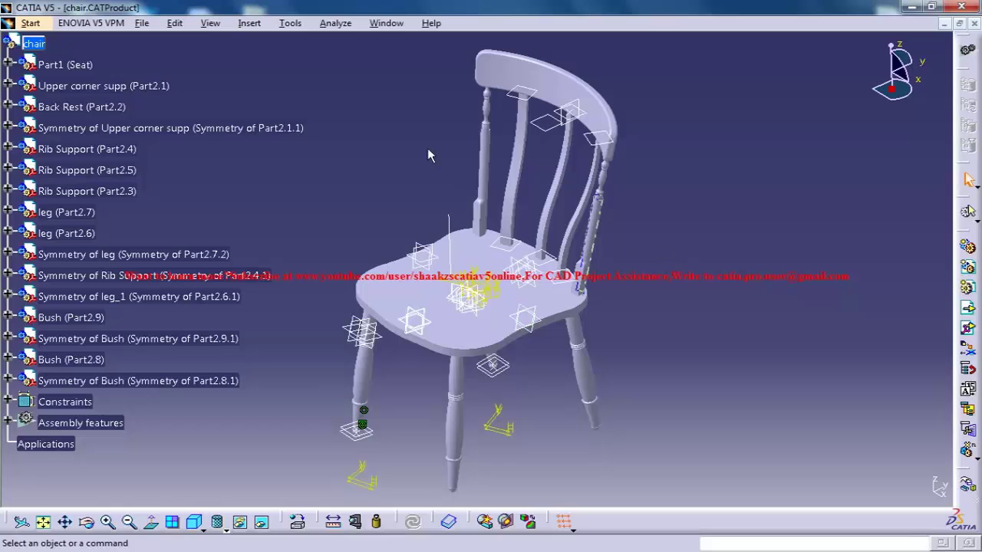
Create a new document of type Product.
left_click(335, 23)
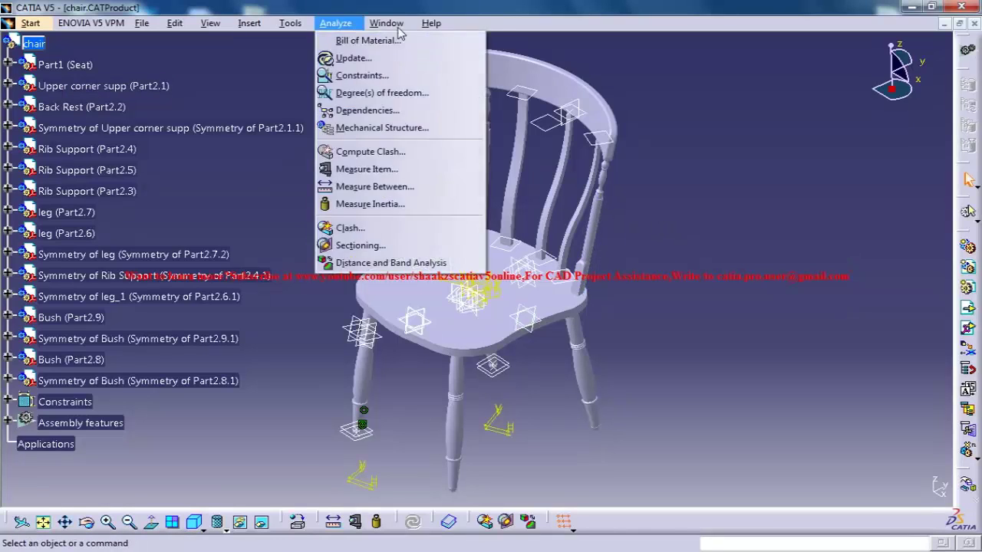
mouse_move(9, 27)
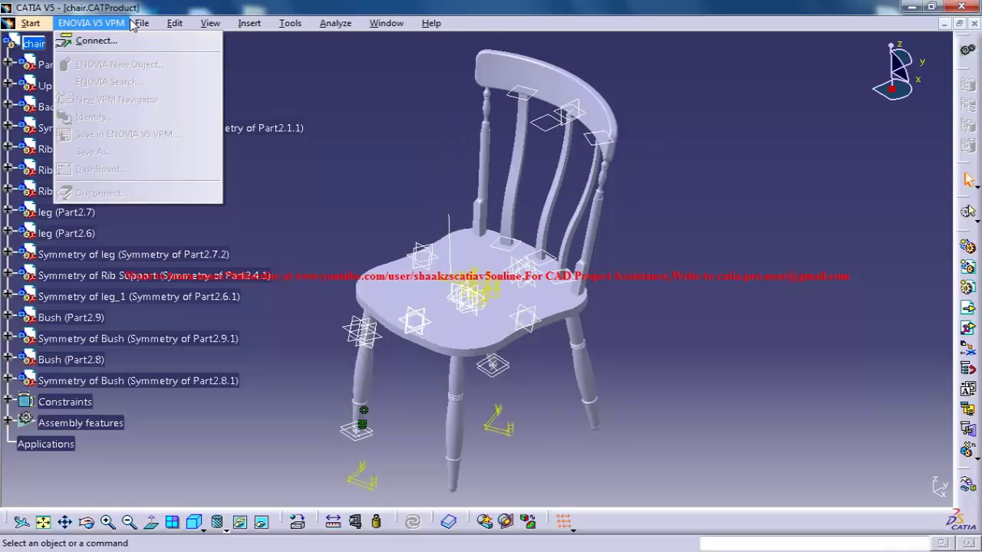
mouse_move(142, 23)
left_click(166, 42)
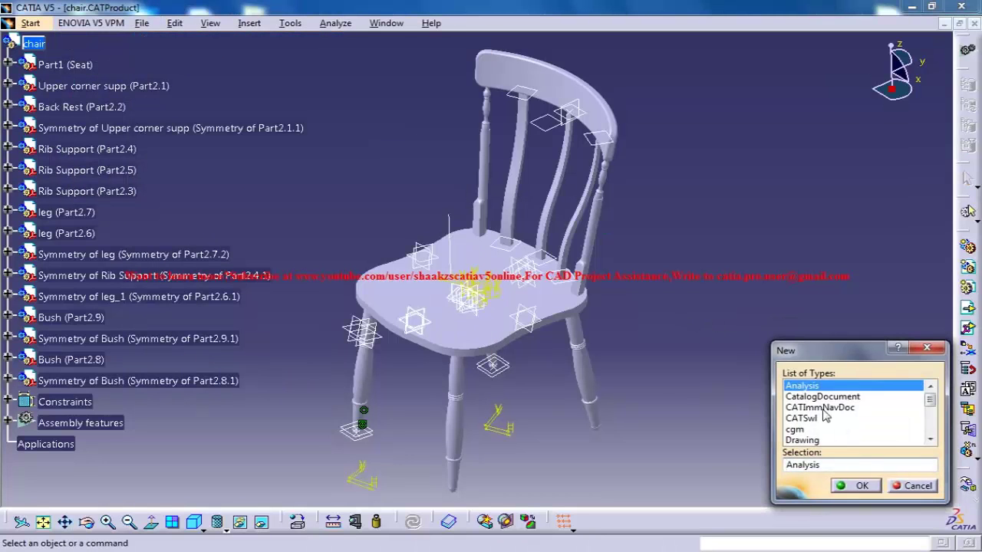
left_click(930, 439)
left_click(929, 439)
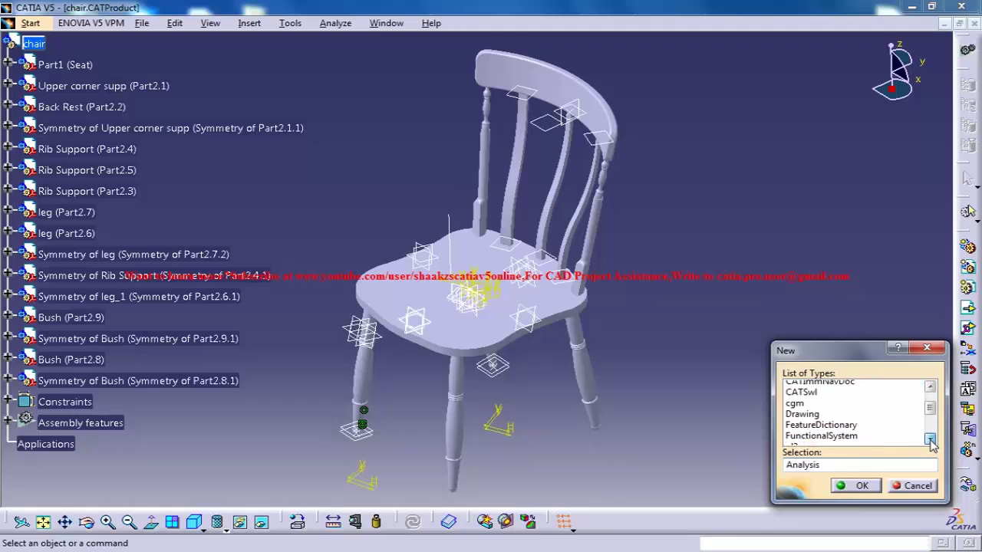
left_click(930, 438)
left_click(930, 439)
left_click(930, 439)
left_click(930, 439)
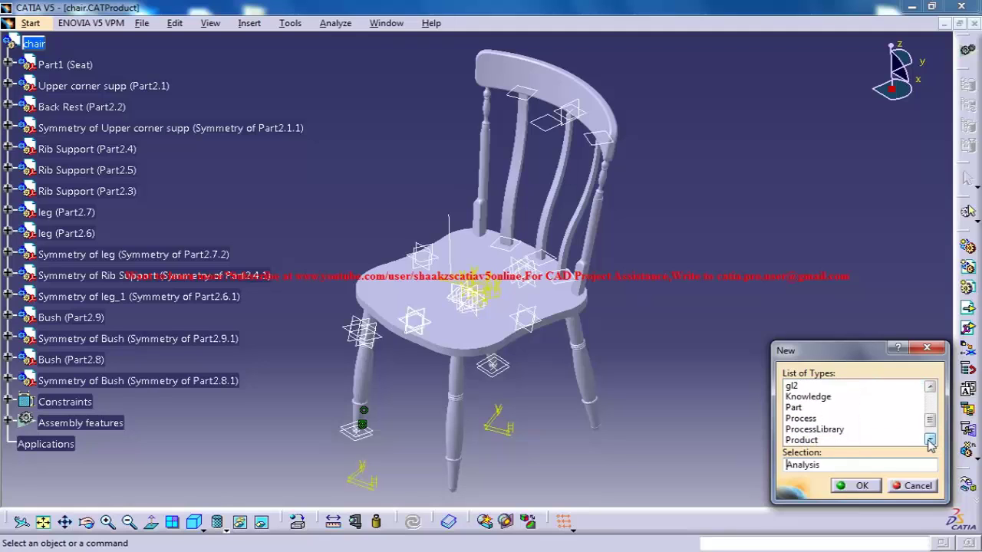
left_click(835, 441)
left_click(857, 486)
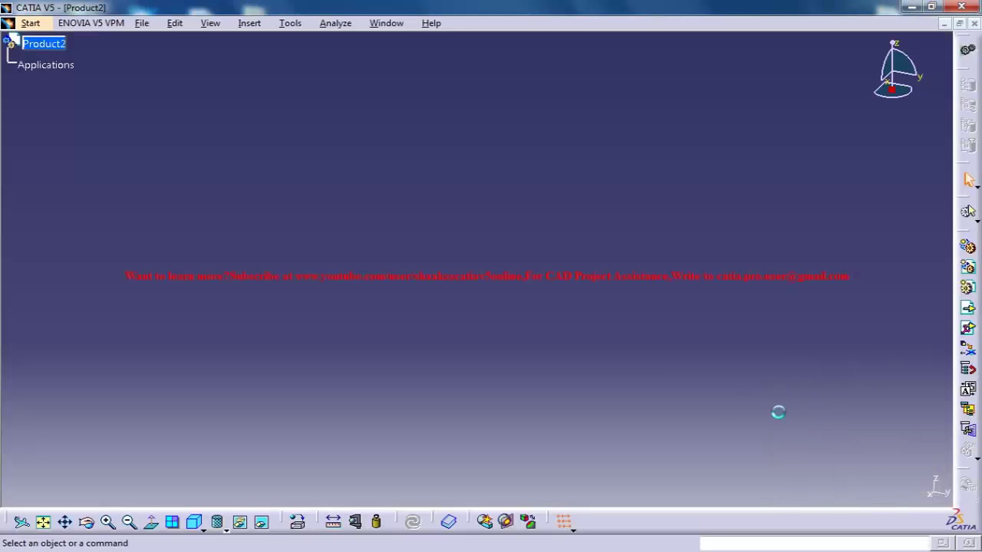
Rename the new root product as Chair Study.
right_click(54, 43)
left_click(127, 109)
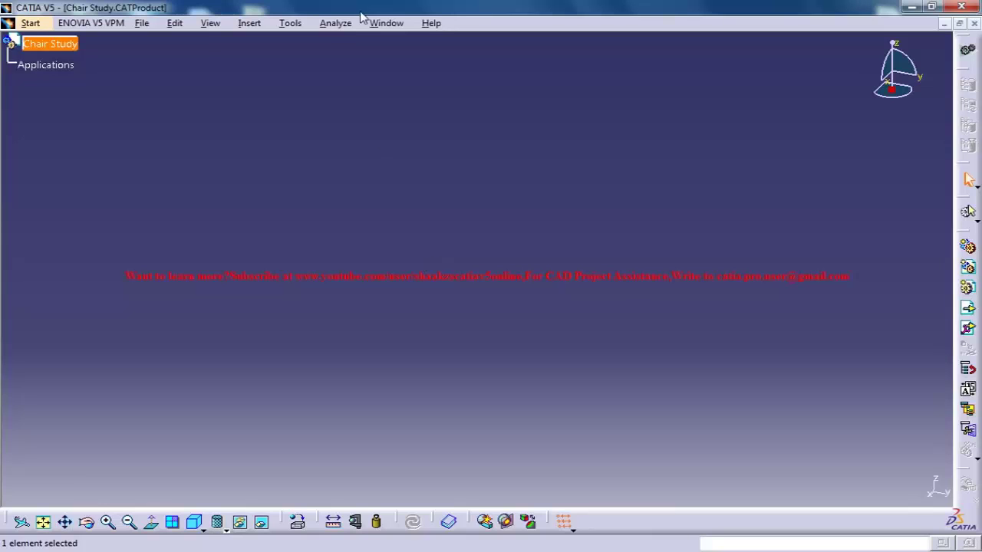
left_click(115, 106)
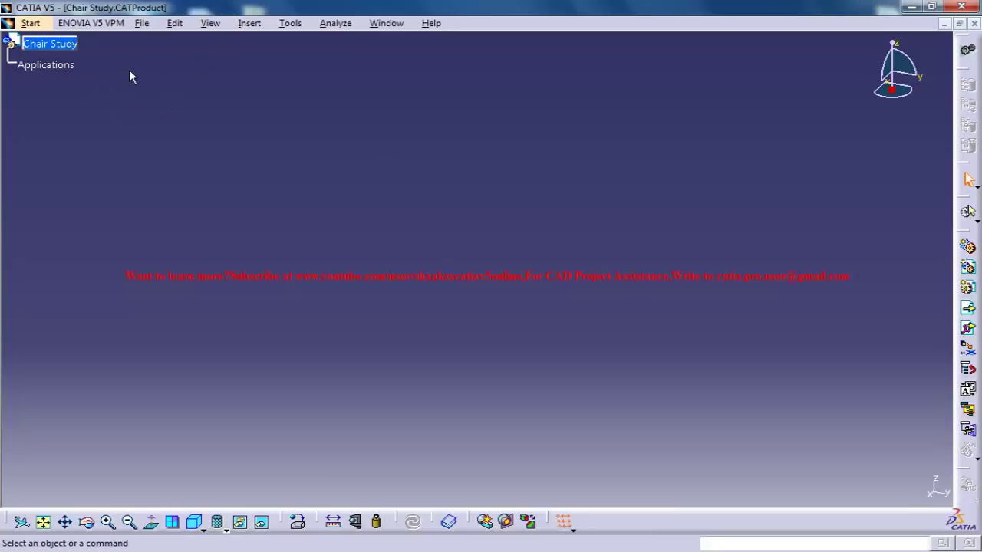
Insert a new part into the Chair Study product.
left_click(247, 29)
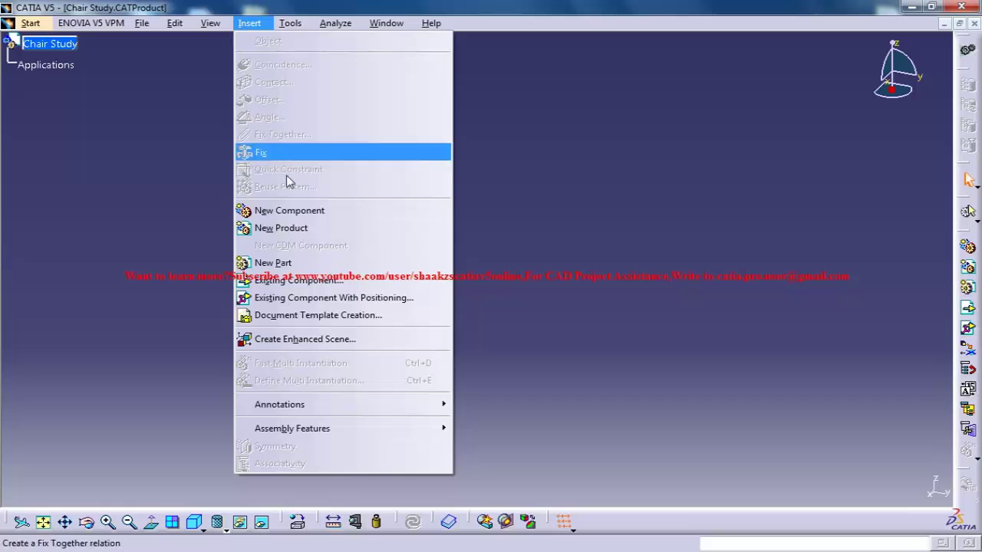
left_click(81, 164)
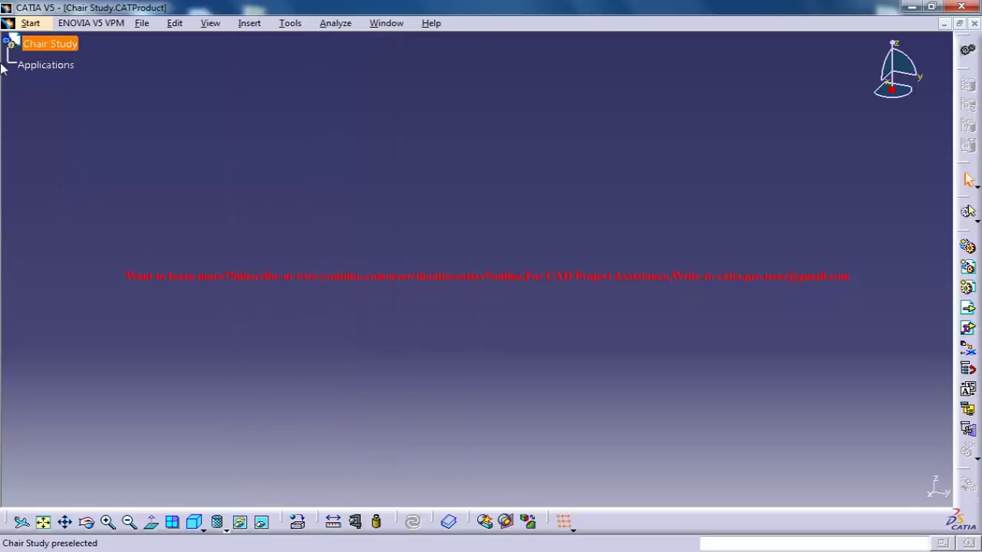
left_click(249, 23)
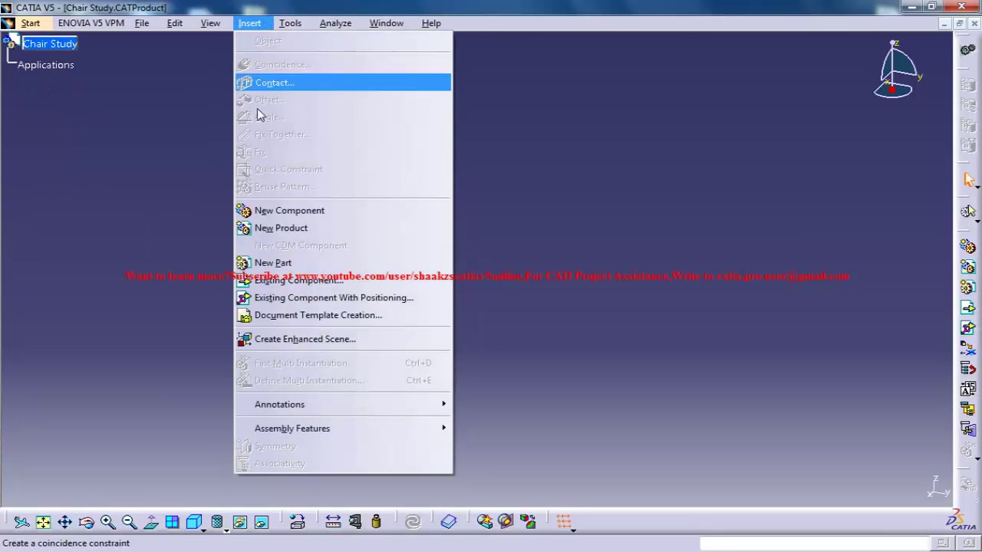
left_click(268, 262)
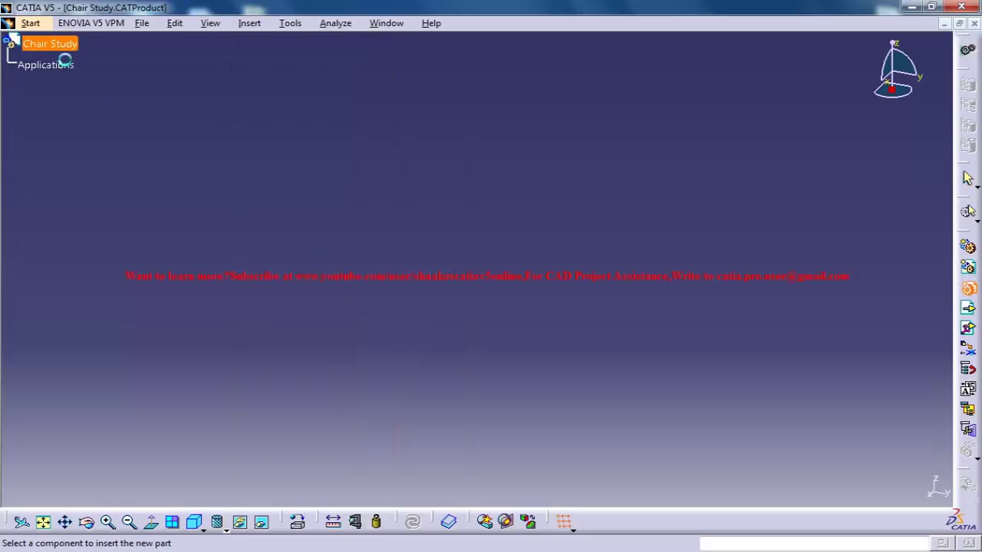
left_click(12, 40)
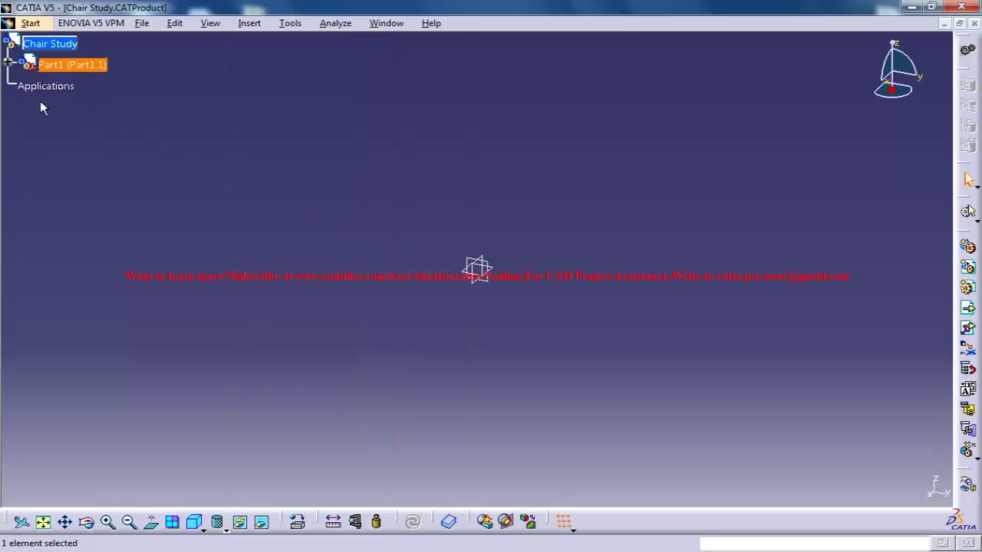
Change the part number of the inserted part to Seat.
right_click(90, 67)
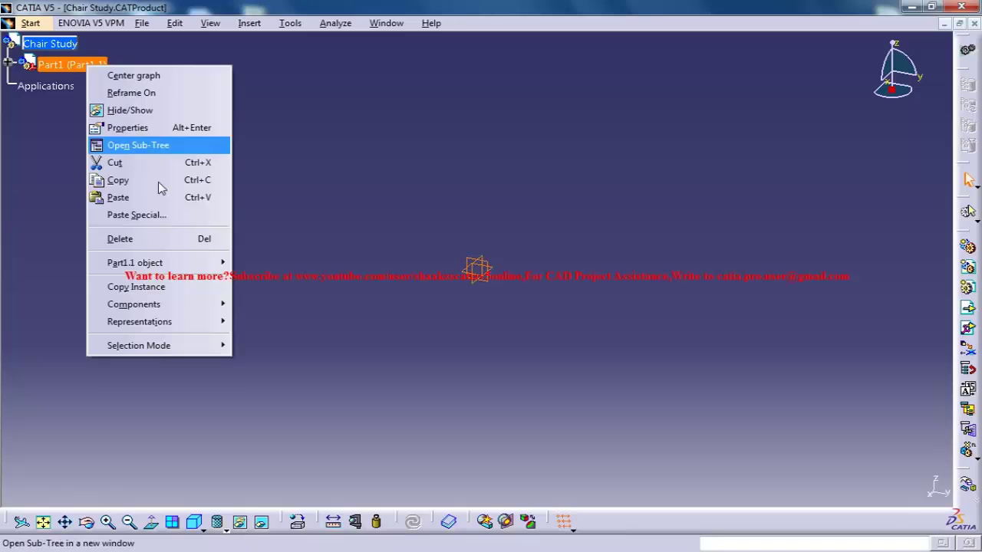
left_click(142, 136)
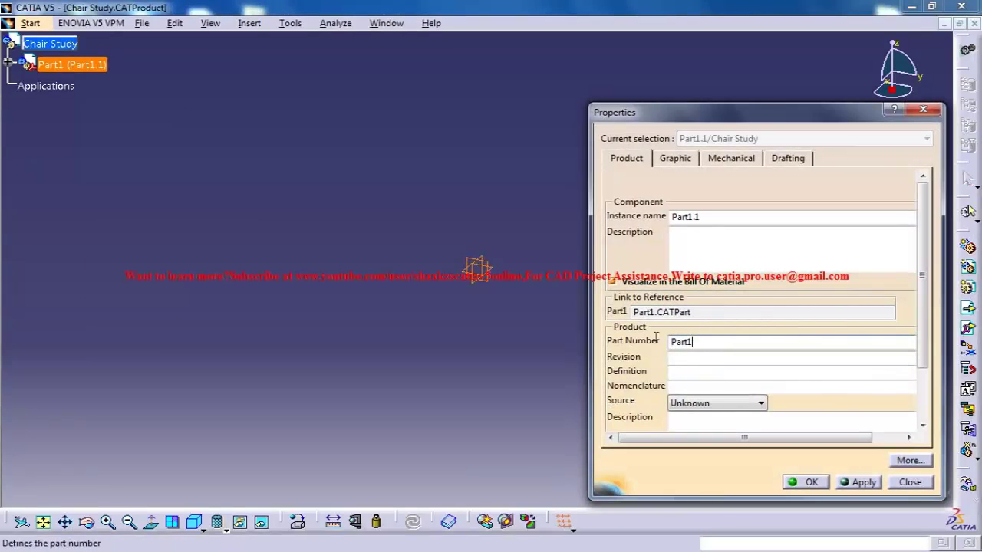
double_click(675, 342)
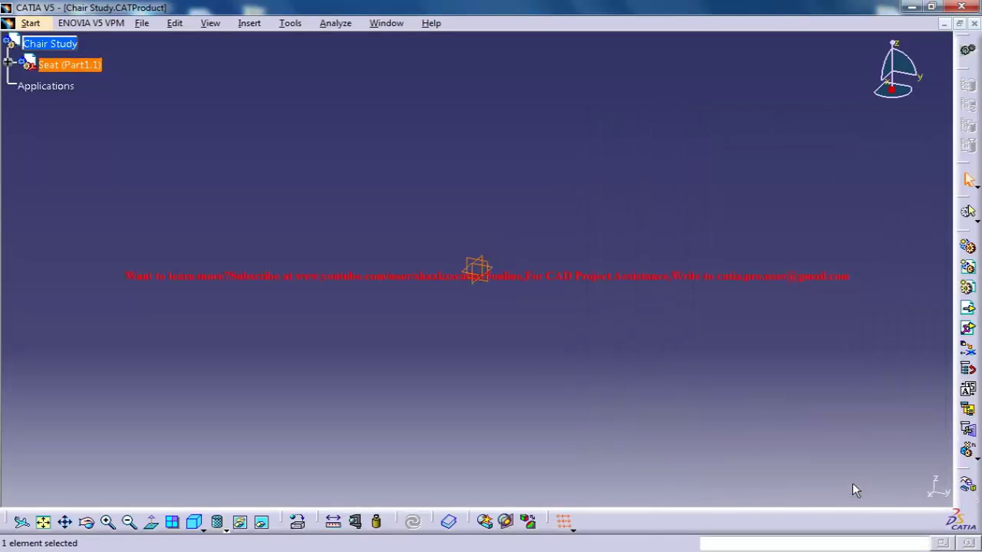
left_click(375, 184)
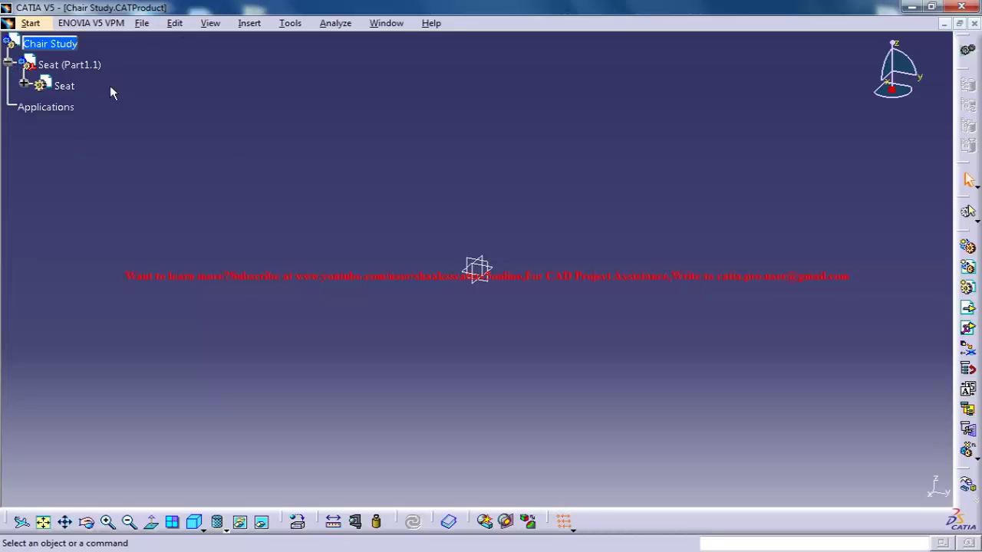
Expand the Seat part in the tree and activate it for editing in the Part Design workbench.
left_click(25, 85)
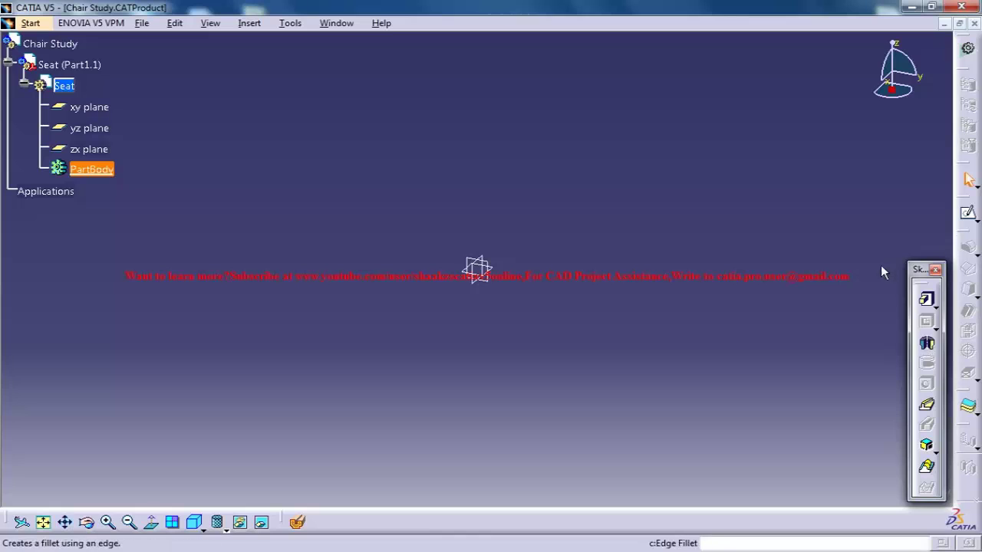
left_click(182, 25)
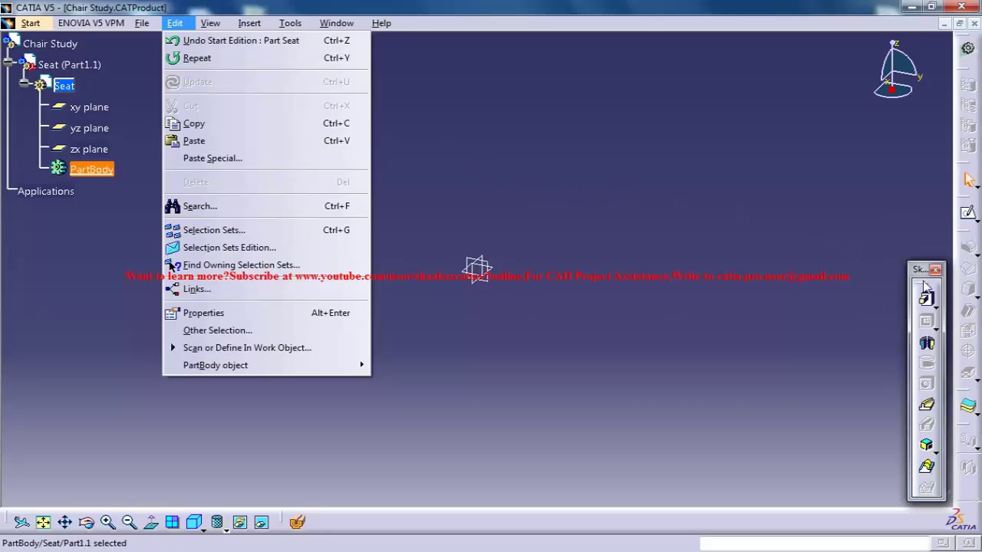
mouse_move(36, 21)
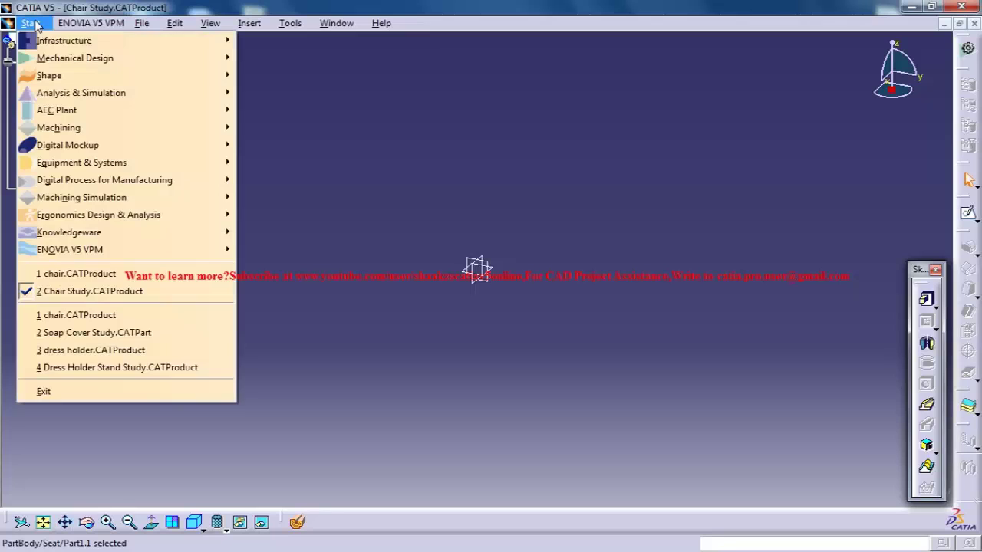
mouse_move(153, 61)
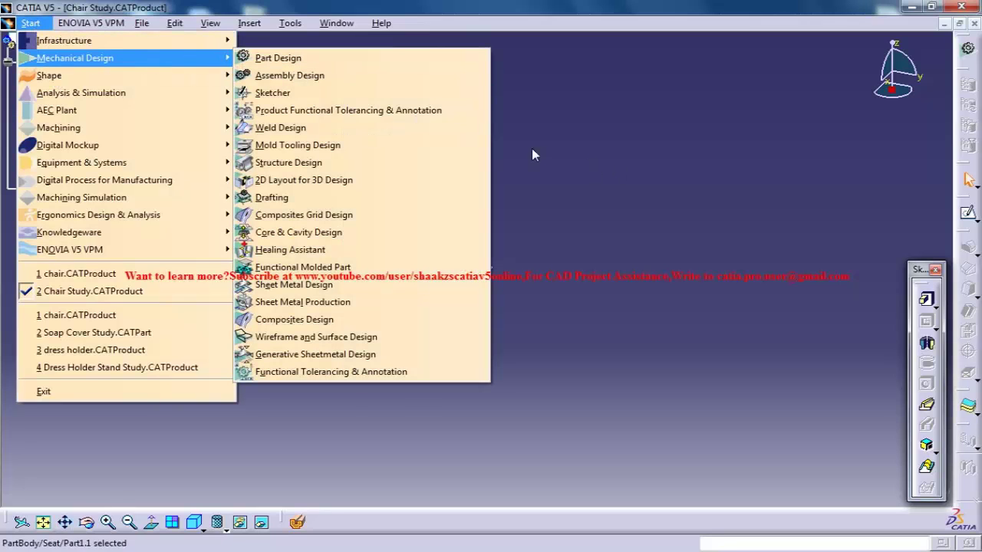
left_click(335, 60)
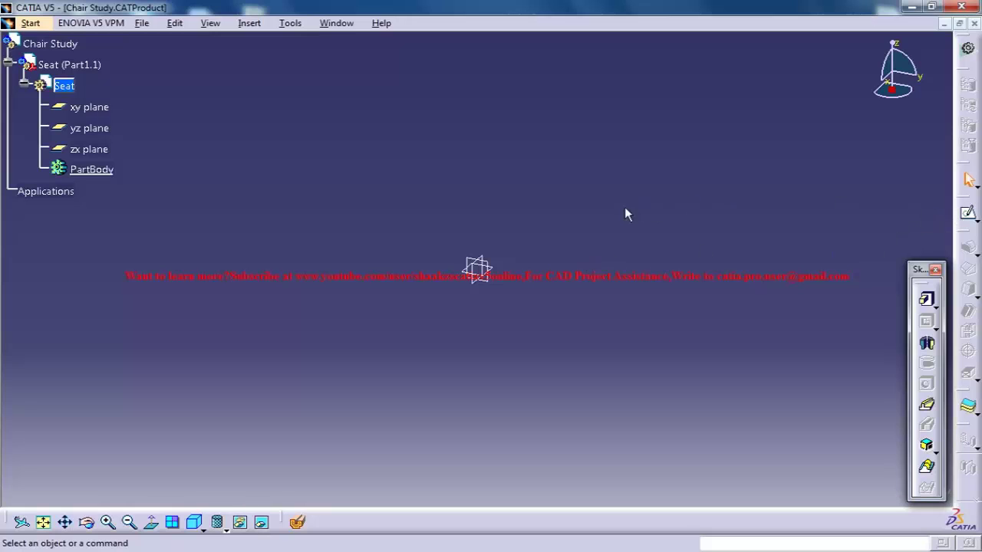
Start a sketch on the xy plane and draw a centered rectangle about the origin, about 115 mm wide and 91 mm high.
left_click(968, 213)
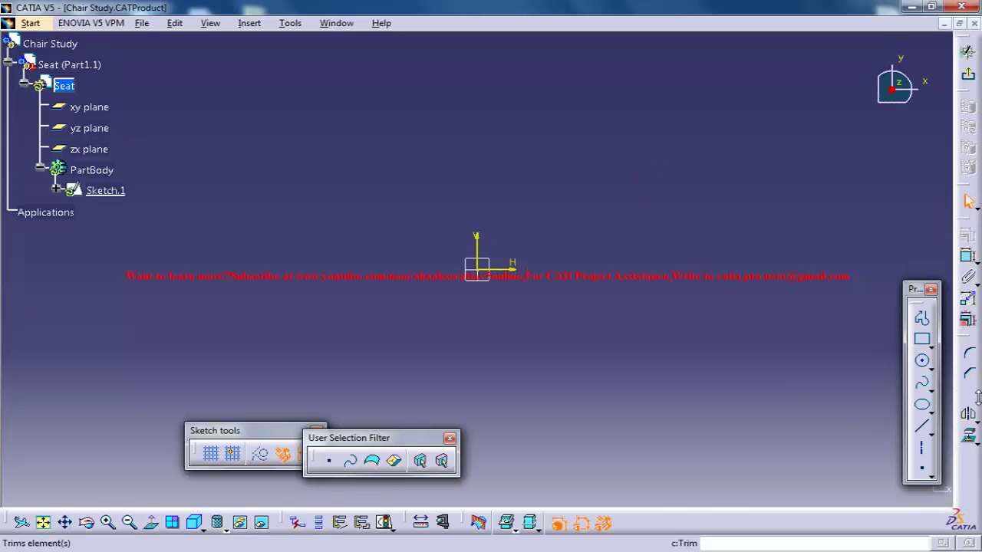
left_click(932, 353)
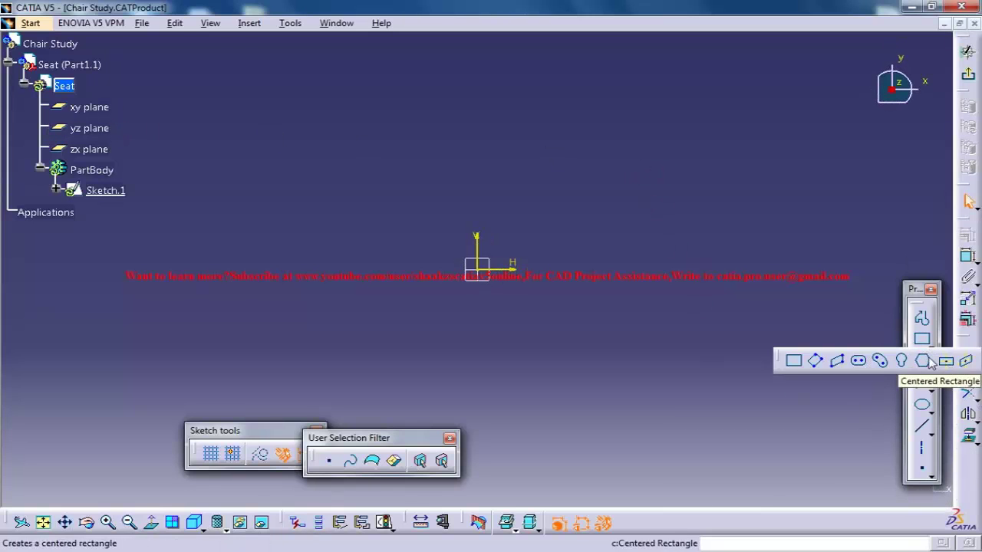
left_click(899, 357)
left_click(477, 268)
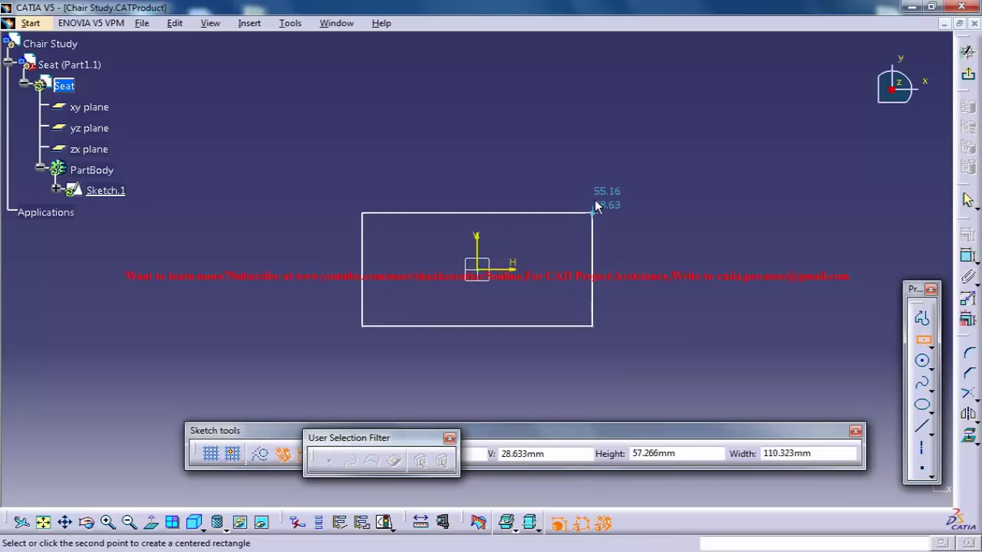
left_click(598, 180)
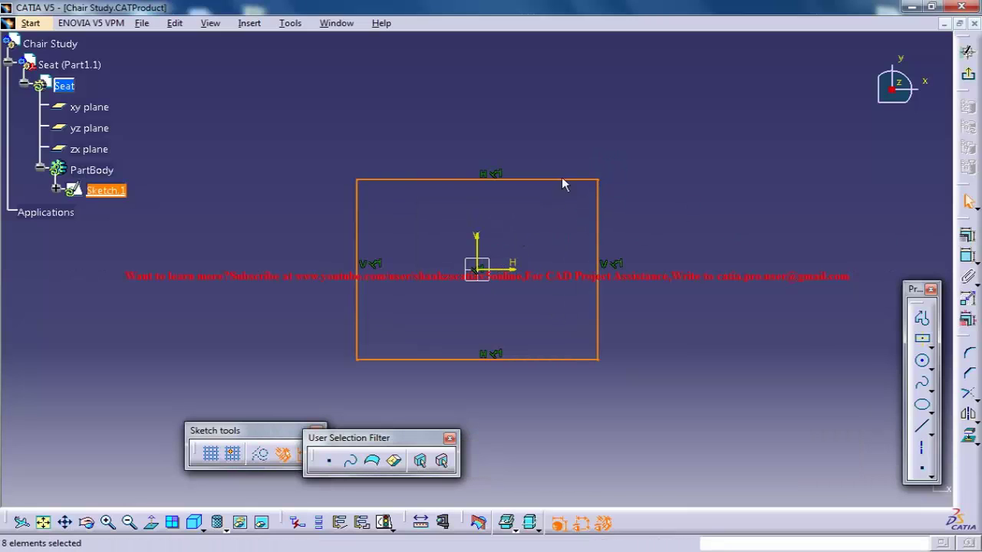
Check the length unit in the Parameters and Measure options, then close the options and clear the sketch selection.
left_click(290, 23)
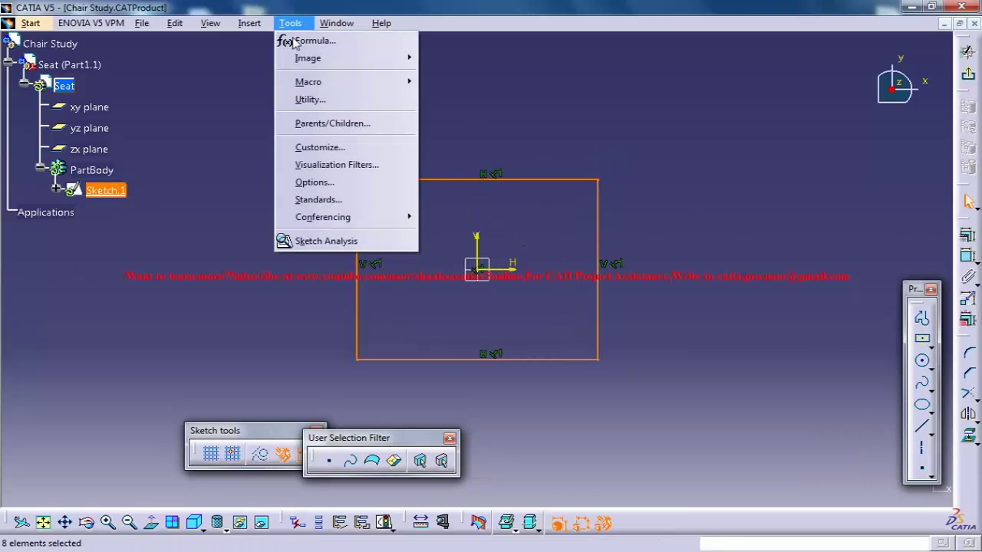
left_click(343, 184)
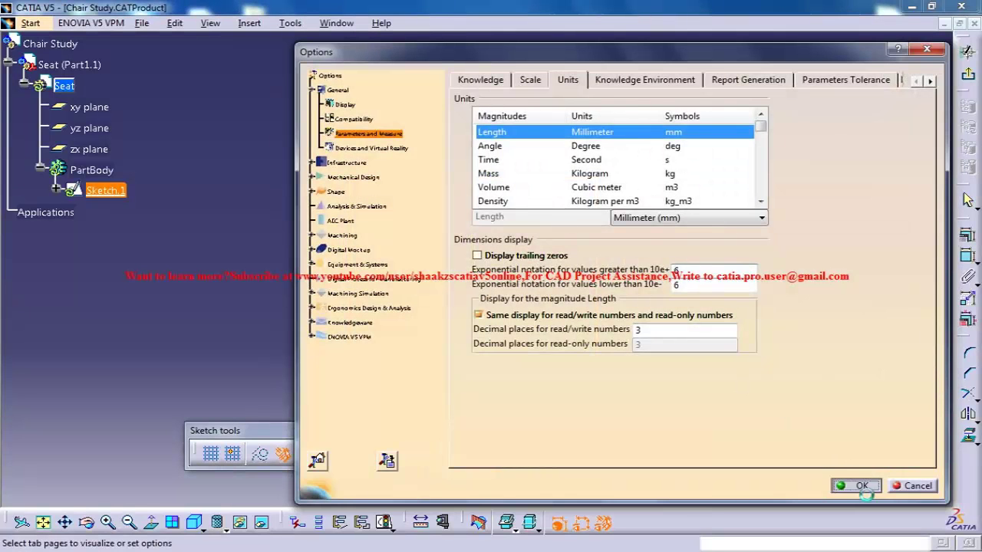
left_click(859, 485)
left_click(664, 300)
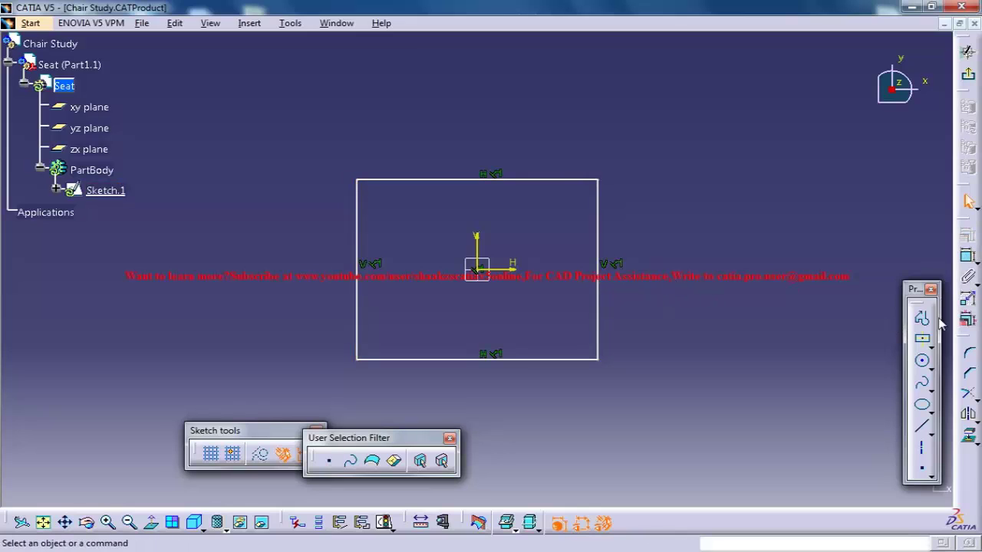
Dimension the width of the rectangle along its upper edge and set it to 400 mm.
left_click(967, 256)
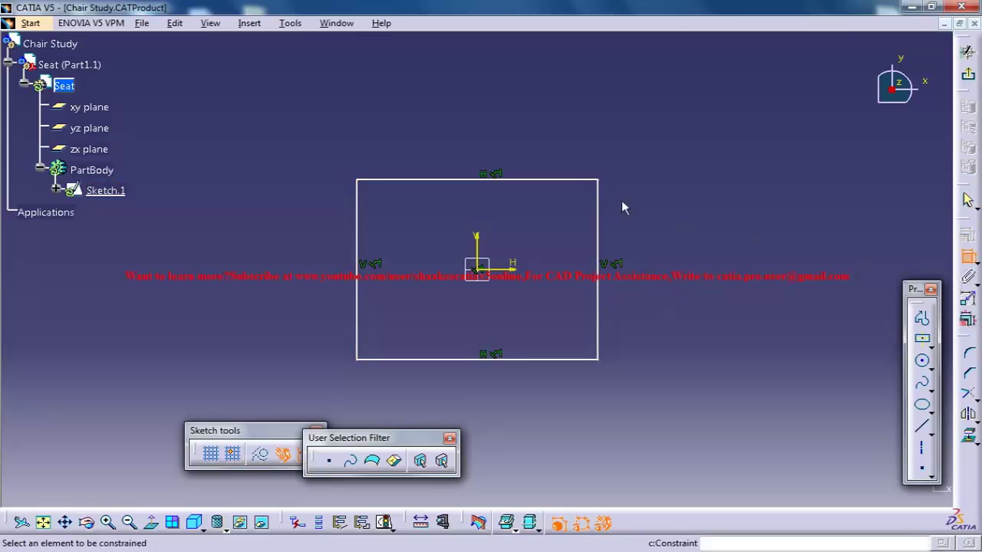
left_click(568, 182)
left_click(583, 143)
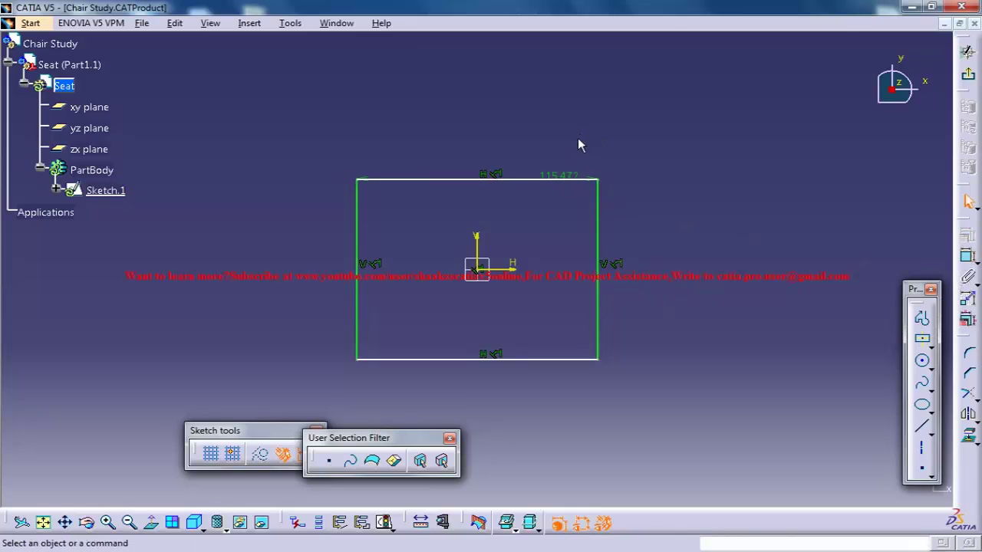
double_click(573, 177)
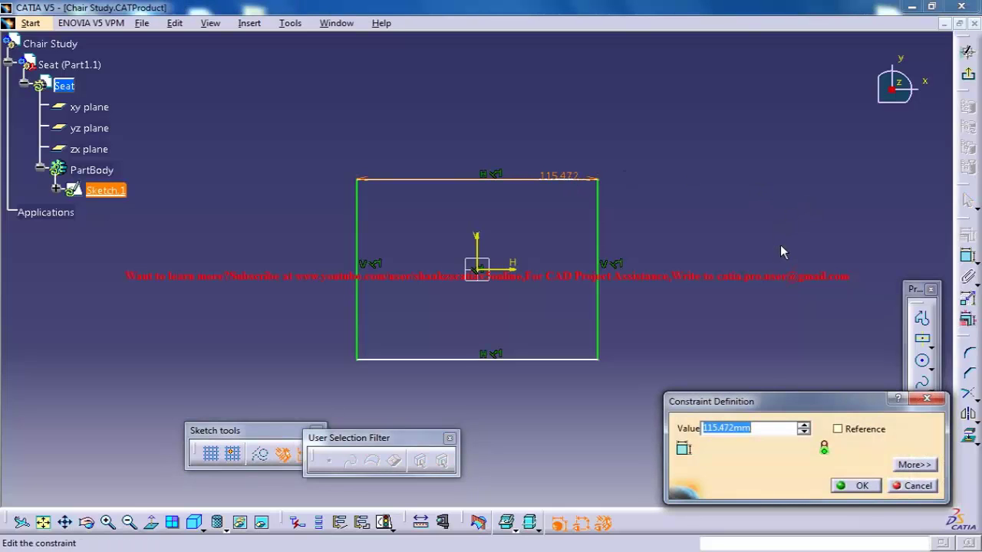
type("400")
key("Return")
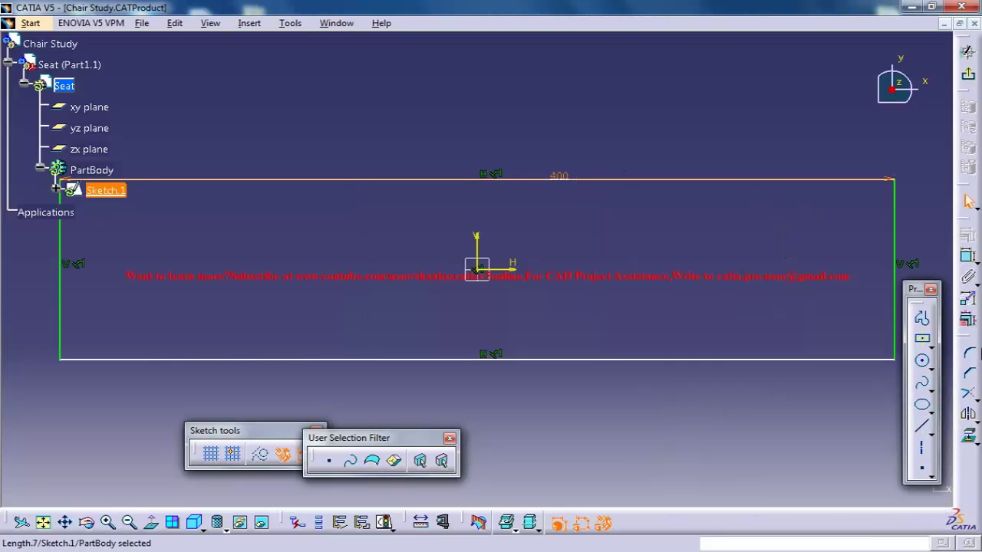
Dimension the height of the rectangle along its vertical edge and set it to 350 mm.
left_click(968, 256)
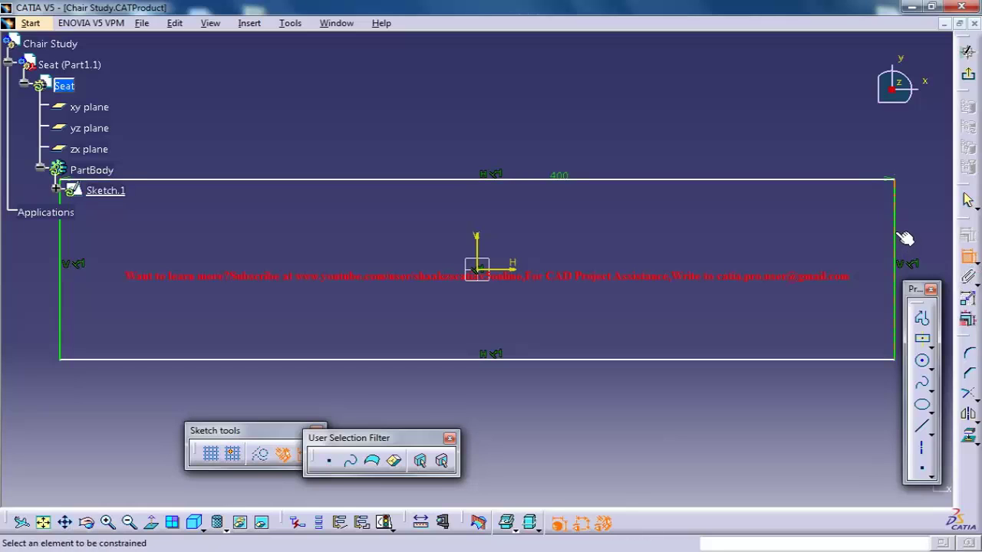
left_click(918, 230)
left_click(917, 219)
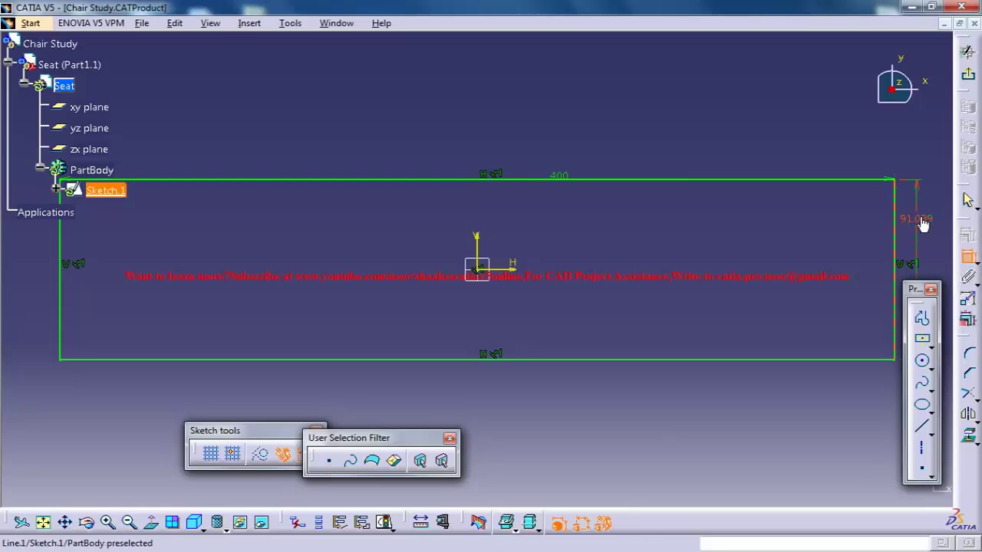
double_click(917, 219)
type("350")
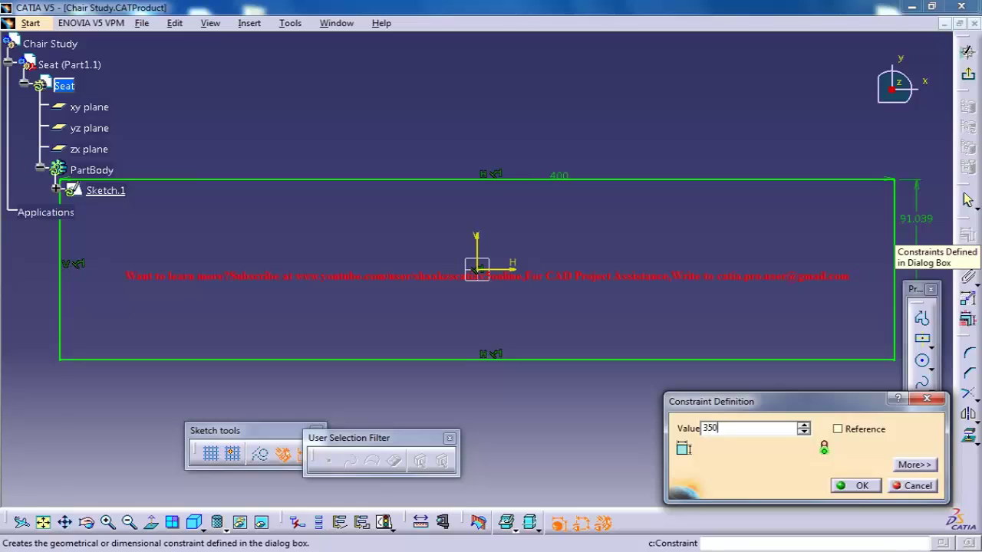
key("Return")
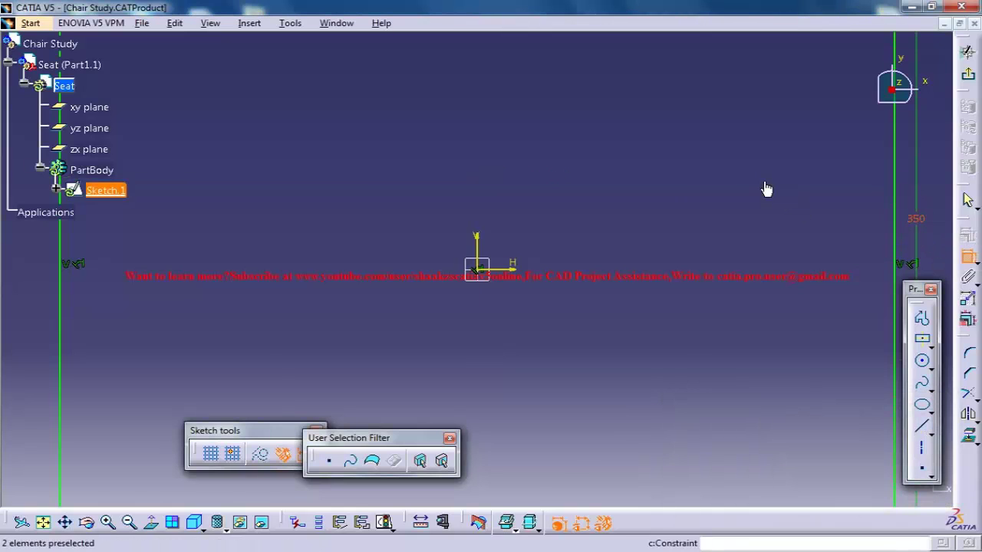
middle_click_drag(774, 242, 768, 233)
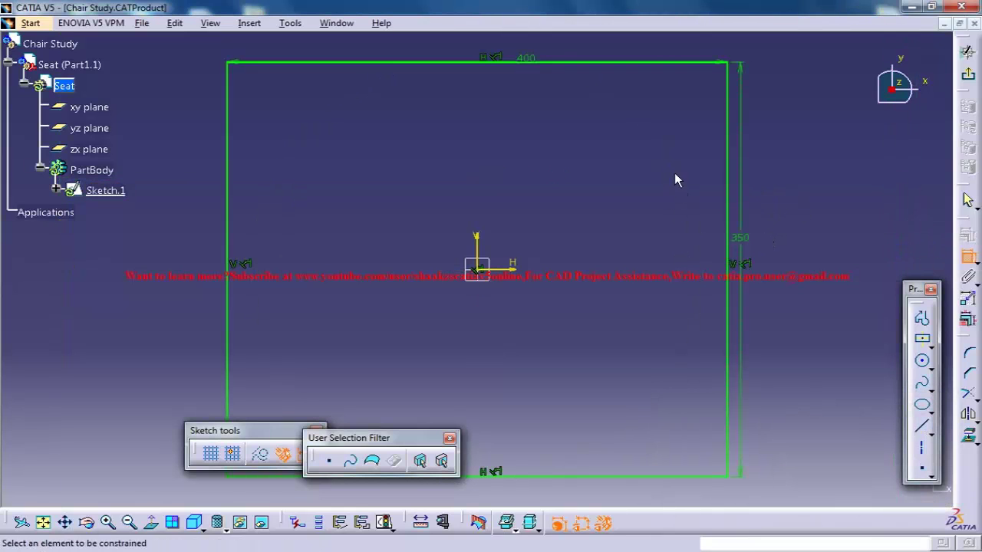
middle_click_drag(648, 179, 657, 181)
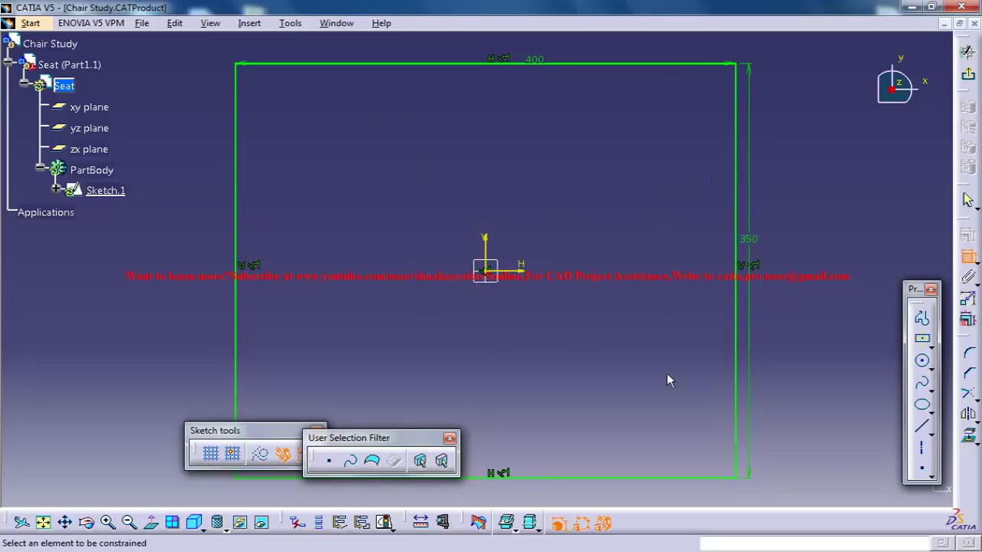
Exit the sketch and pad the rectangle to a length of 20 mm.
left_click(968, 79)
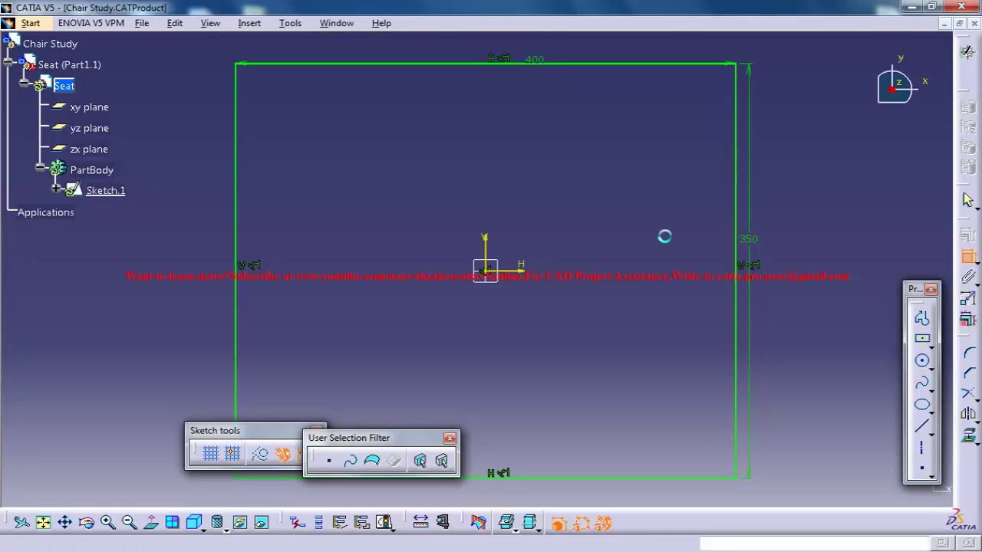
left_click(926, 299)
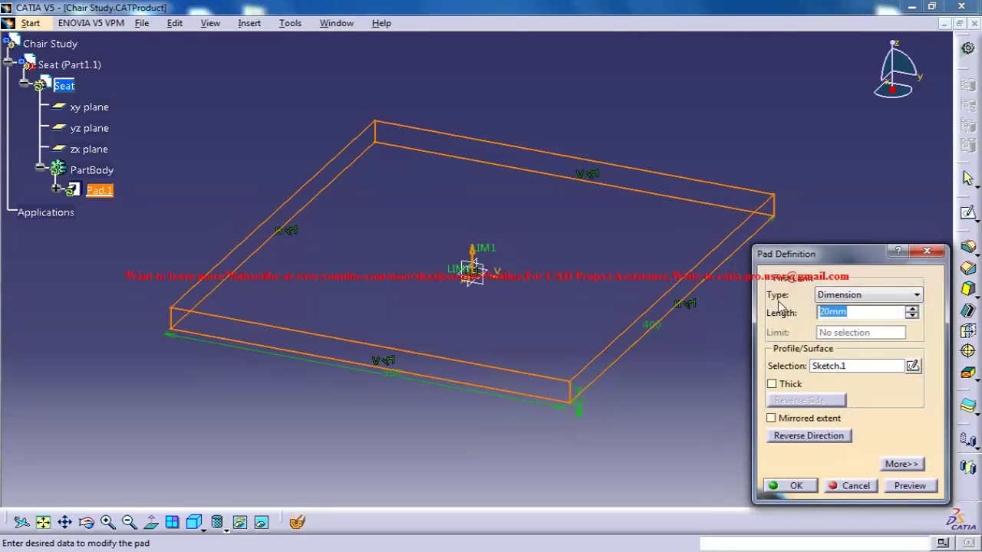
left_click(794, 485)
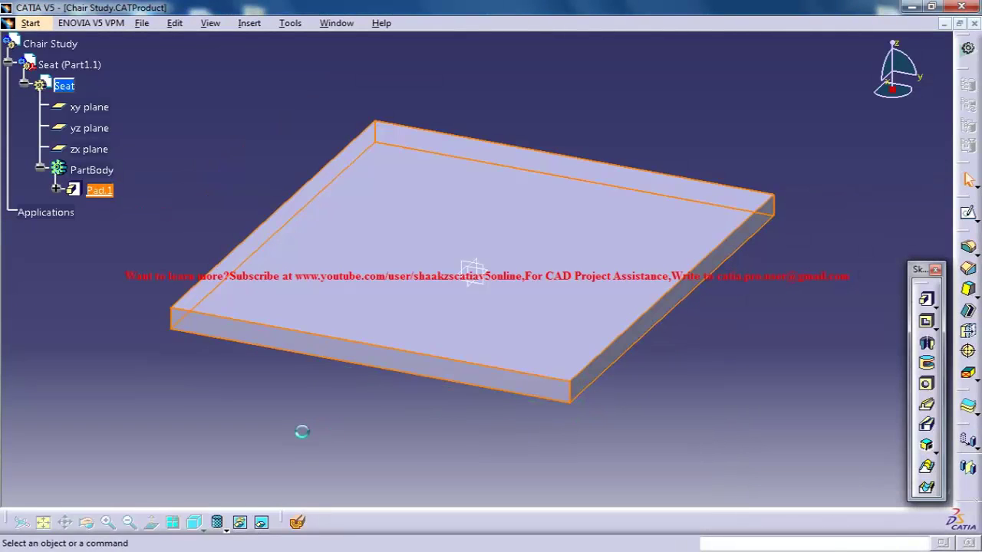
Reopen the pad's sketch for editing, view the seat shape in chair.CATProduct for reference, and return to Chair Study.CATProduct.
left_click(57, 189)
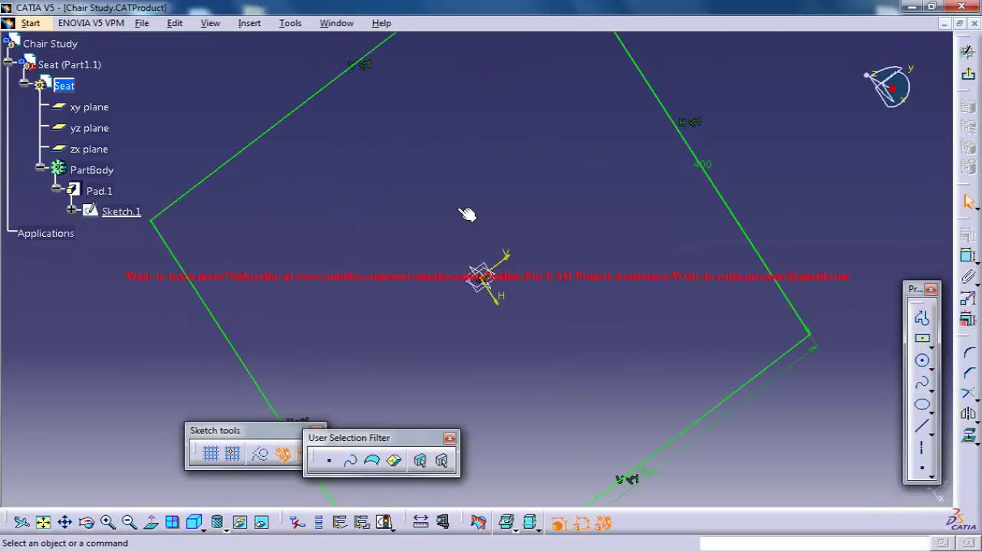
mouse_move(572, 182)
middle_mouse_down()
mouse_move(515, 161)
mouse_move(542, 195)
middle_mouse_up()
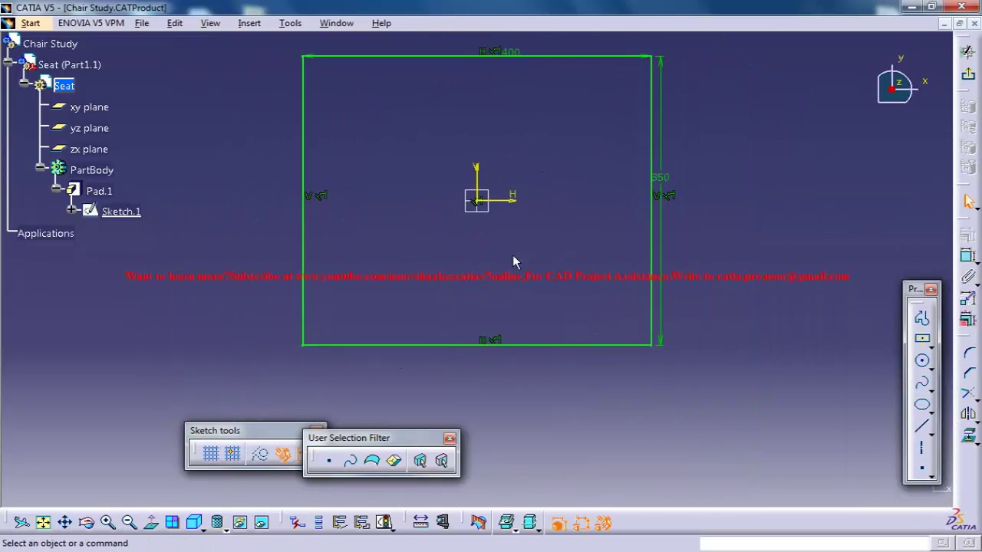
left_click(336, 23)
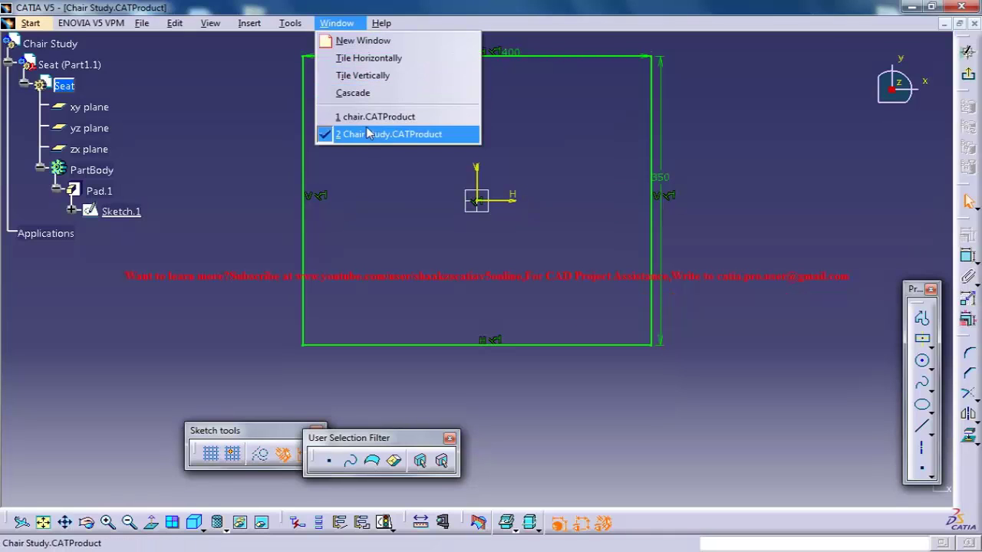
left_click(369, 114)
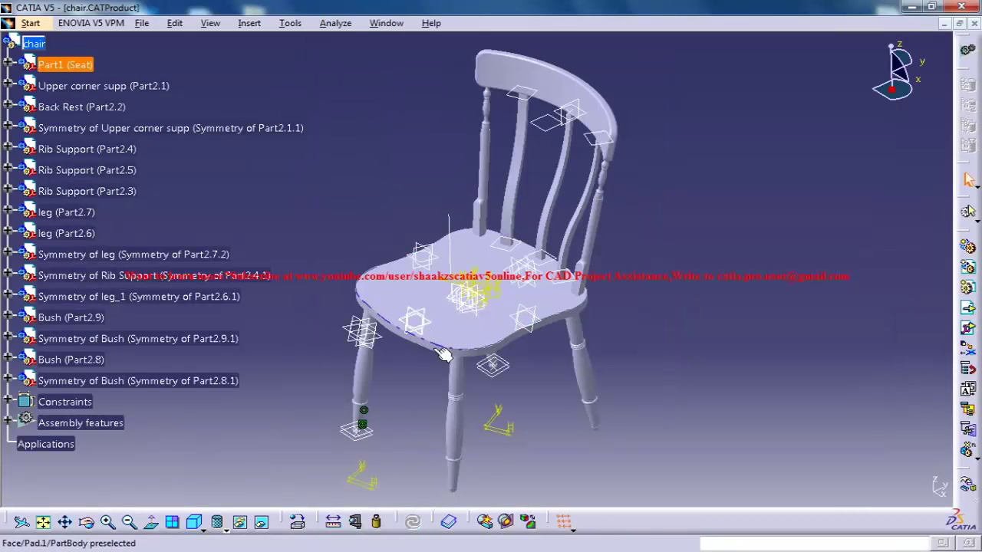
left_click(375, 24)
left_click(431, 134)
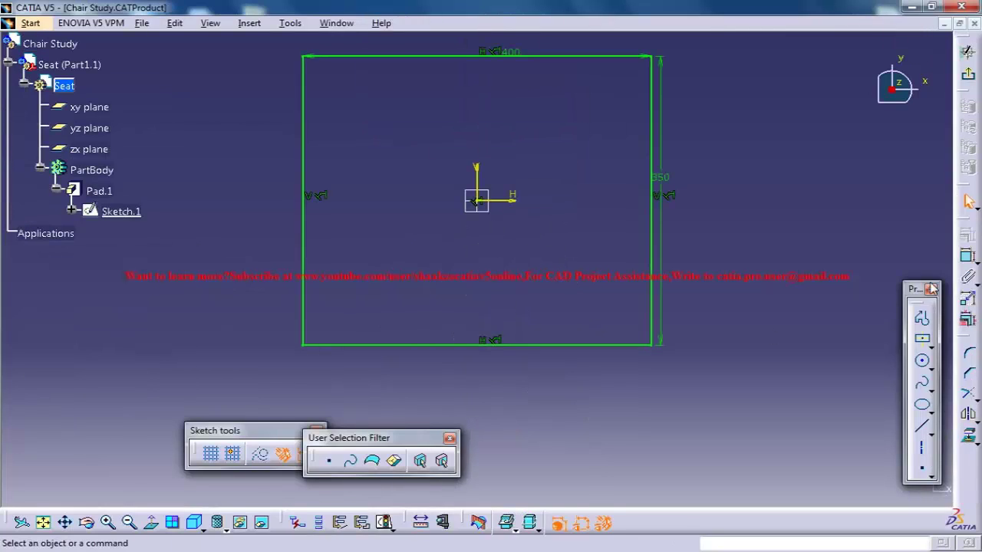
Draw a three-point arc between the rectangle's two lower corners, bulging outward below the lower edge.
left_click(931, 370)
left_click(924, 384)
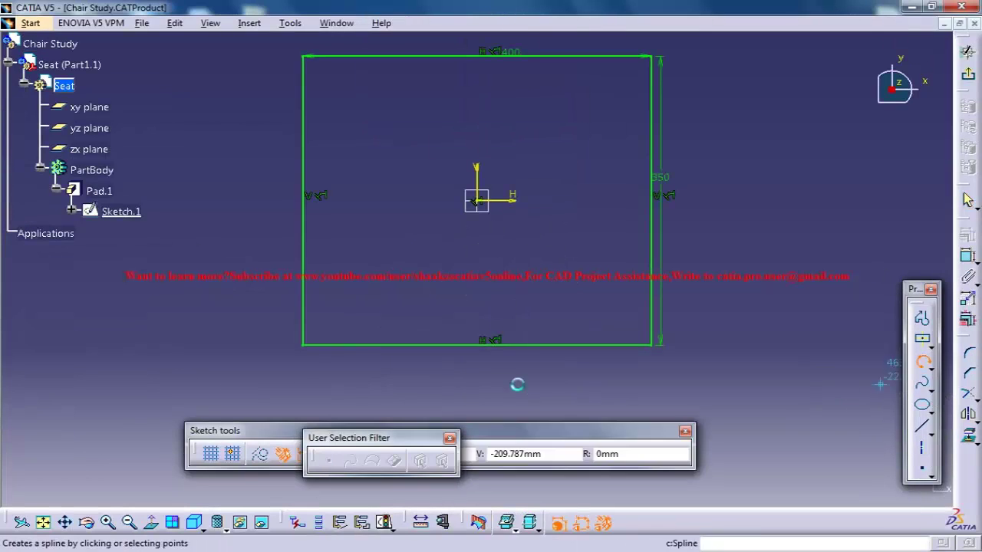
left_click(304, 345)
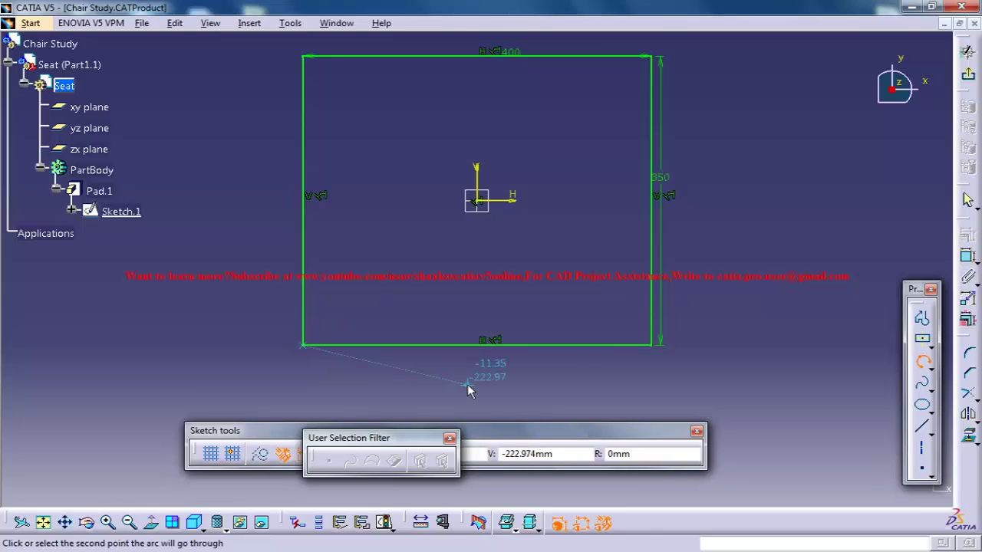
left_click(475, 390)
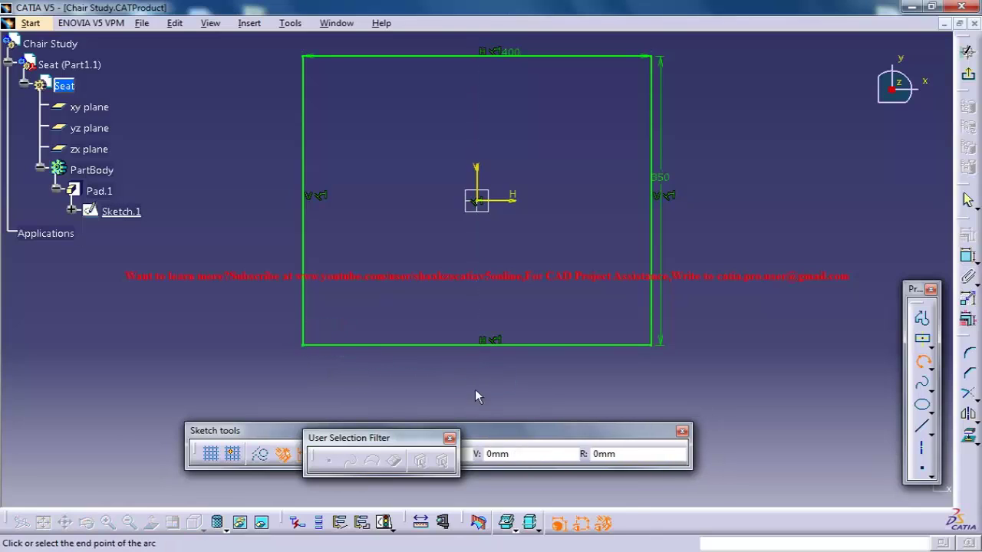
left_click(652, 345)
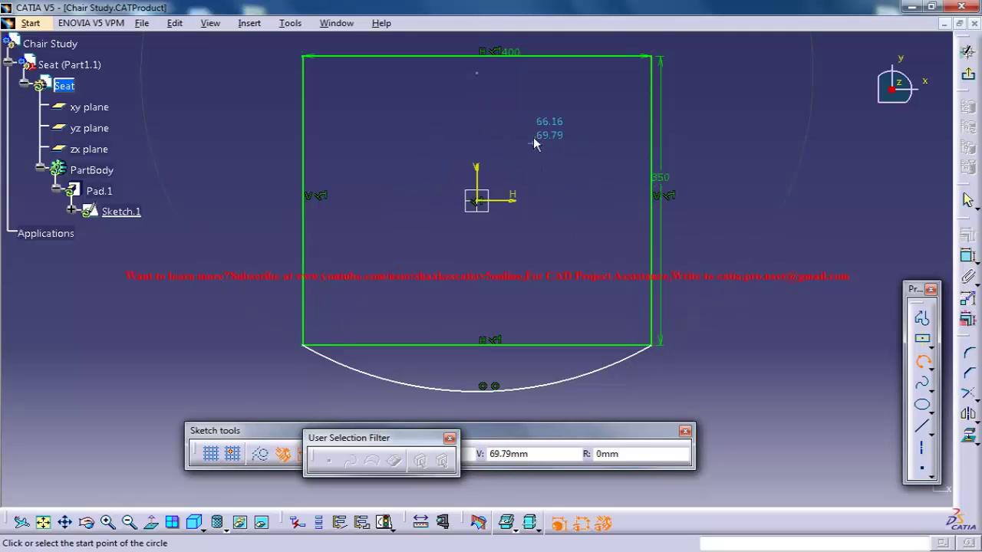
Draw a three-point arc between the rectangle's two upper corners, bulging slightly outward above the upper edge.
middle_click_drag(537, 136, 529, 220)
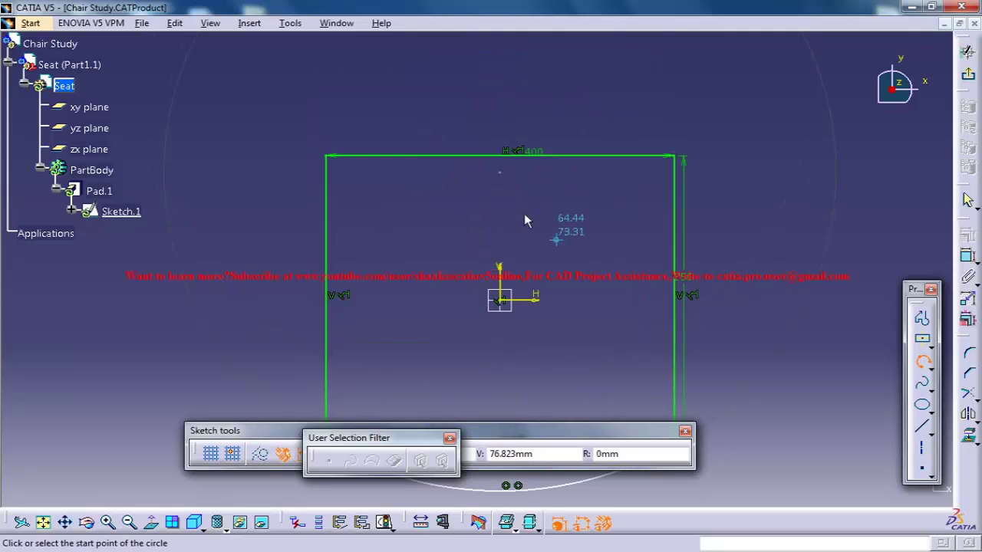
left_click(334, 158)
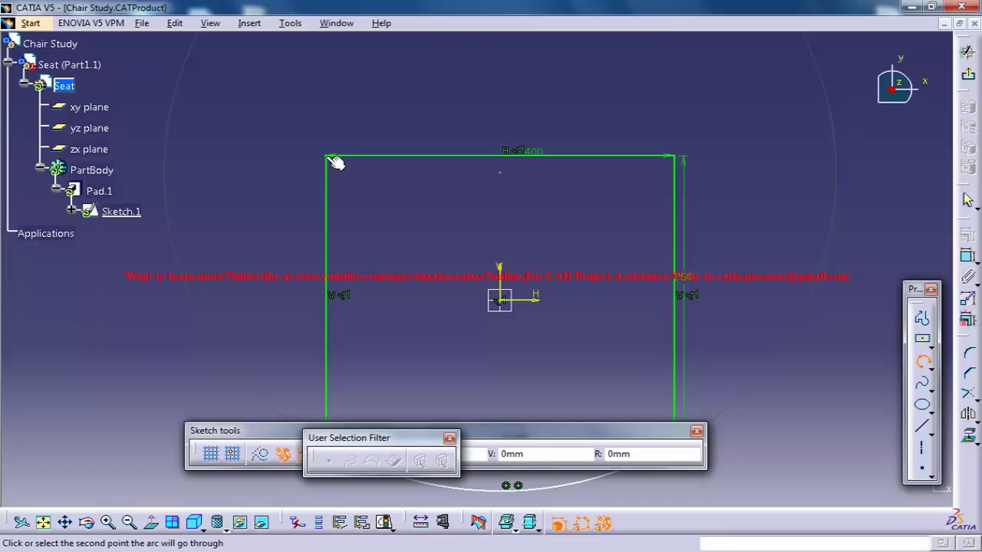
left_click(500, 135)
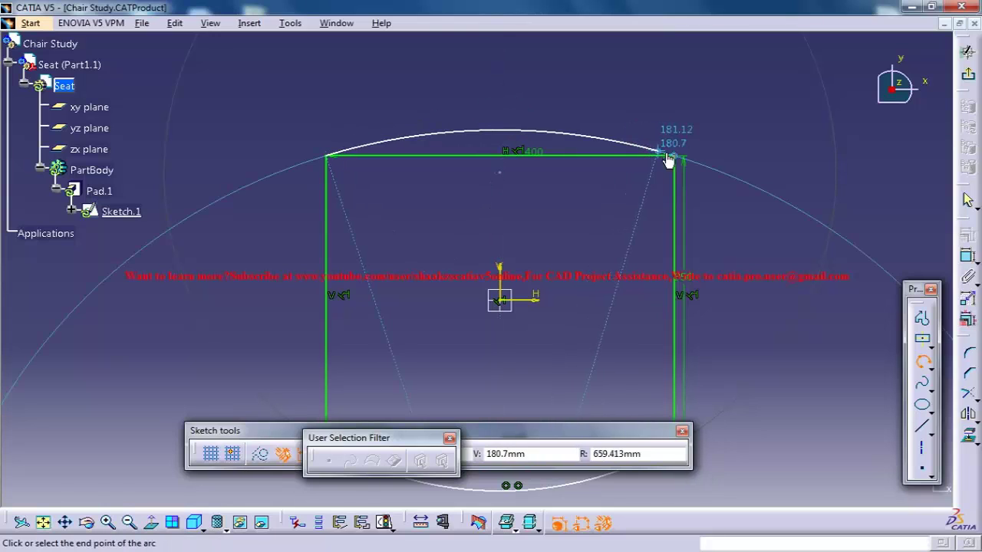
left_click(673, 155)
mouse_move(631, 182)
middle_mouse_down()
mouse_move(635, 208)
mouse_move(631, 149)
middle_mouse_up()
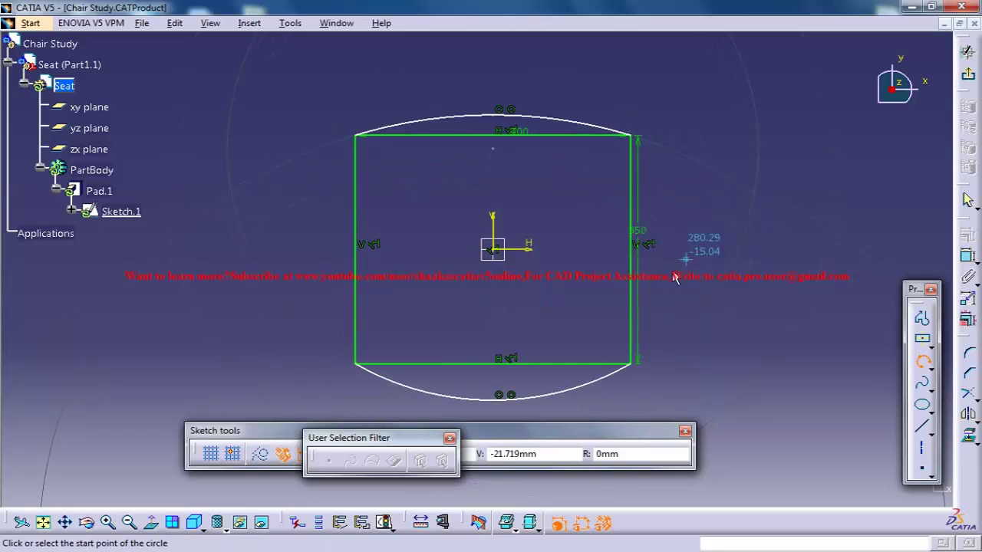
key("Escape")
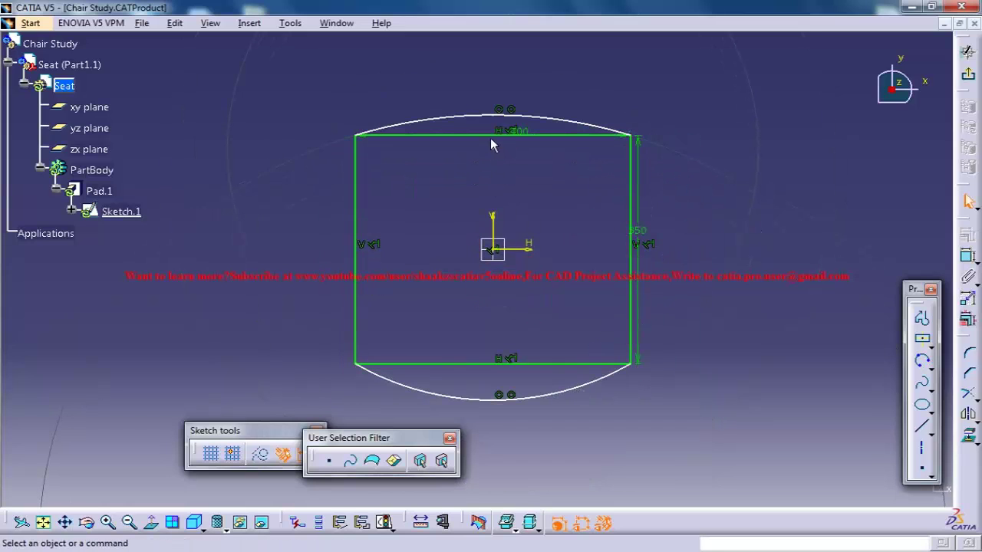
Convert the rectangle's two horizontal lines to construction elements and exit the sketch to update the seat pad.
left_click(502, 137)
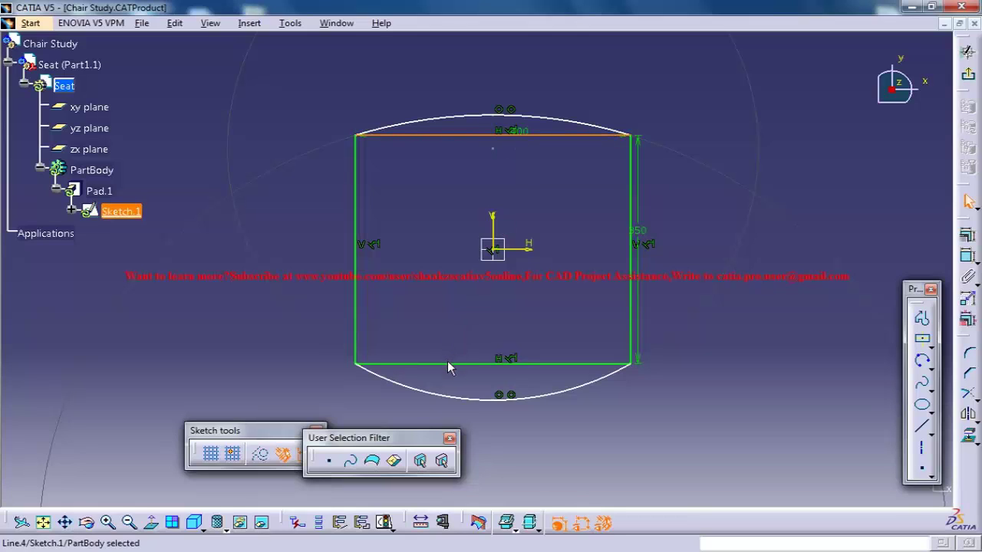
left_click(452, 364, "ctrl")
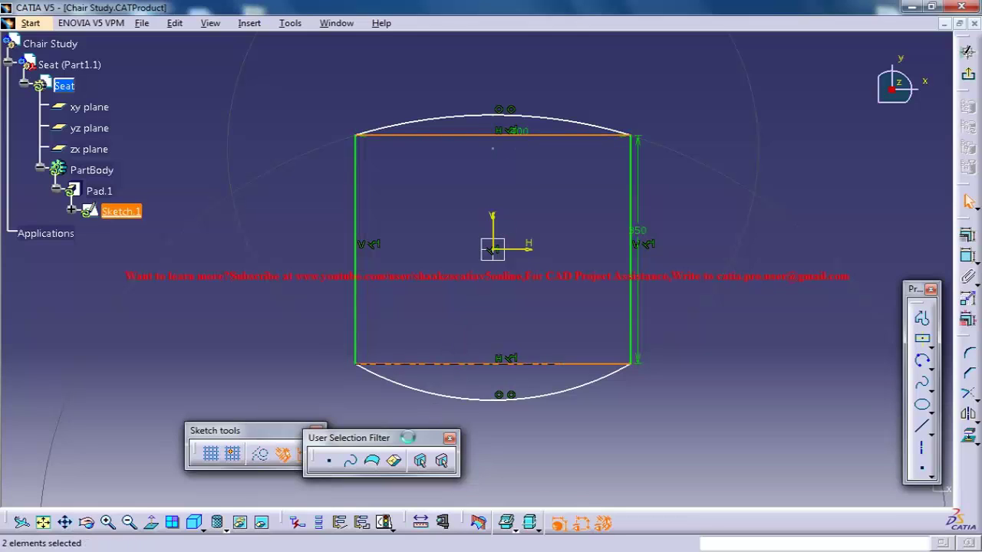
left_click(264, 453)
left_click(967, 51)
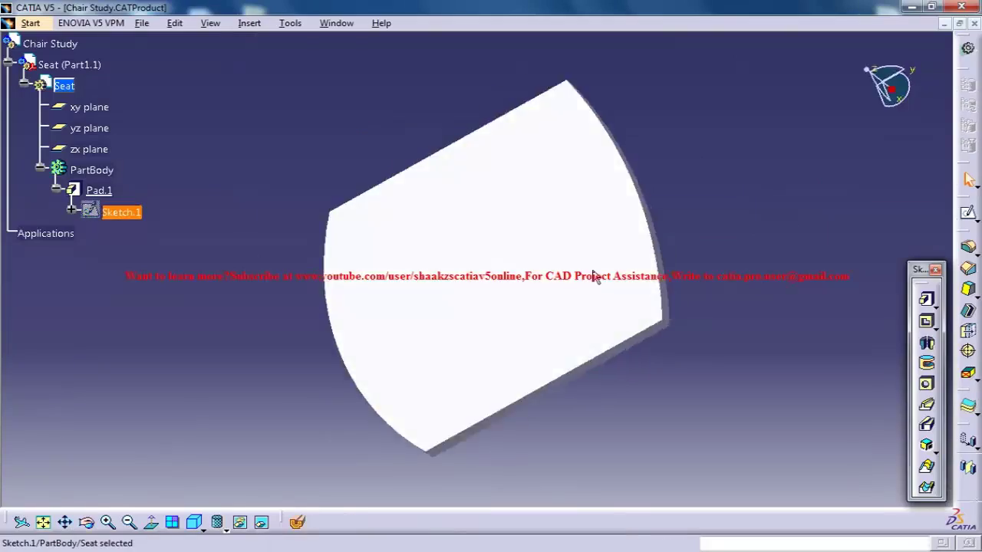
Fillet the two vertical corner edges at one curved end of the seat with a 100 mm radius.
middle_click_drag(433, 362, 412, 193)
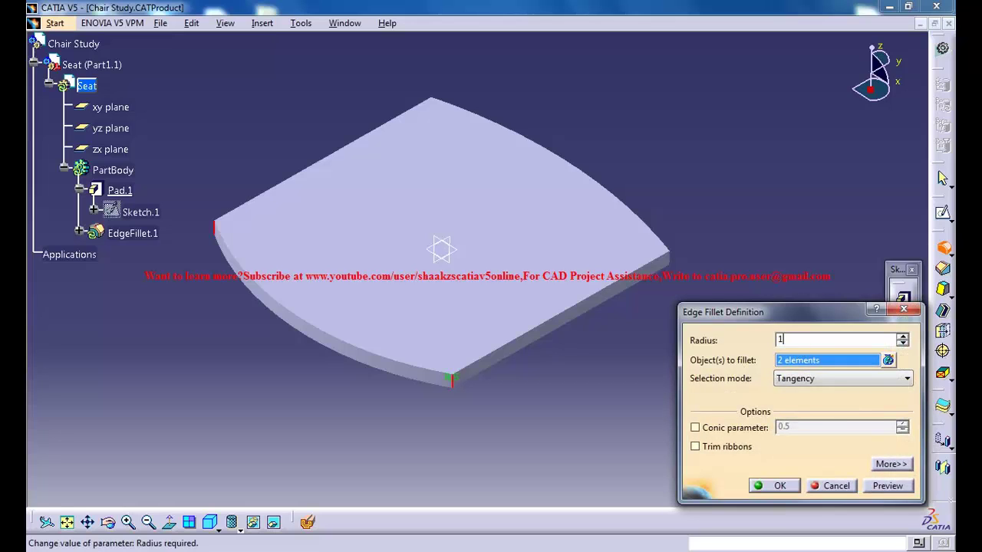
key("Return")
left_click(773, 485)
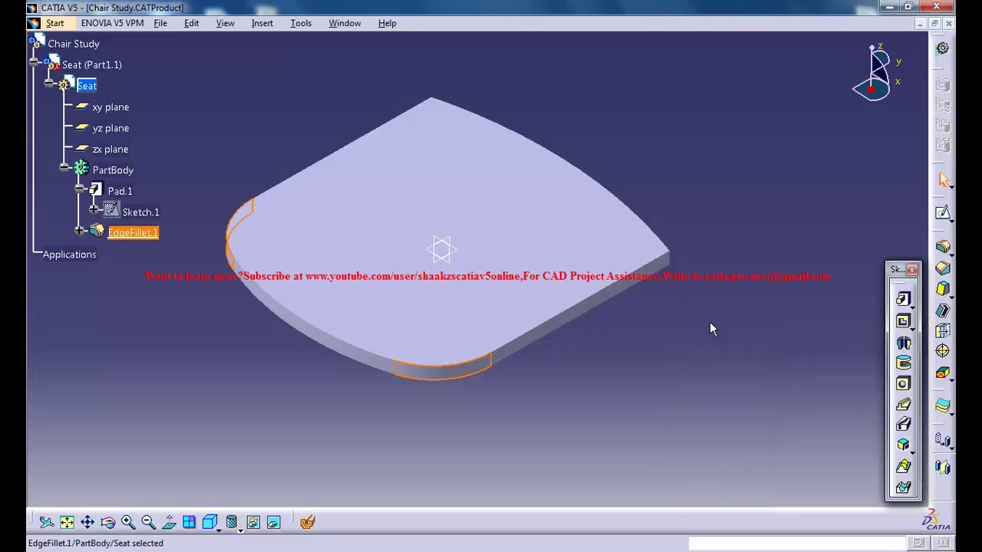
Fillet the two remaining vertical corner edges at the seat's opposite end with a 100 mm radius.
middle_click_drag(683, 267, 732, 148)
left_click(682, 144)
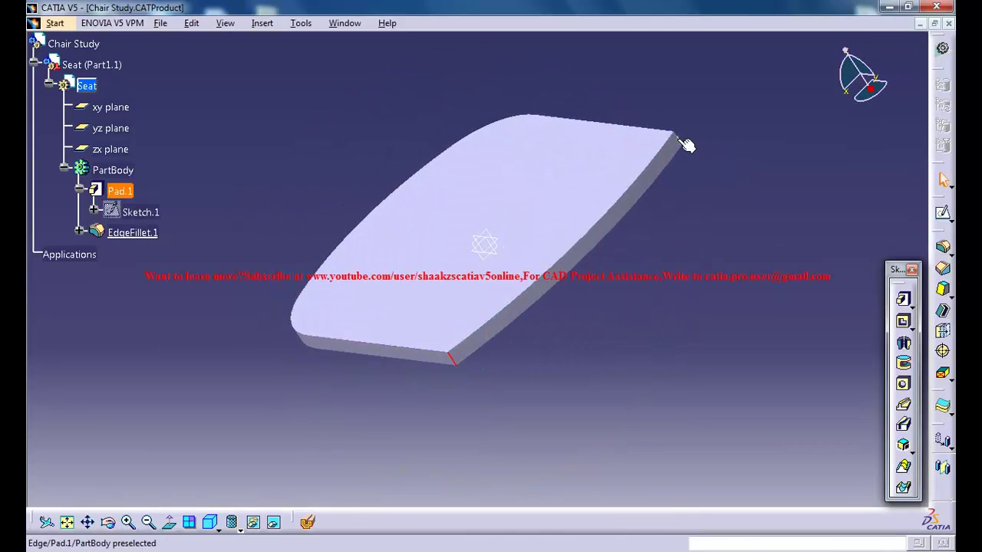
left_click(942, 247)
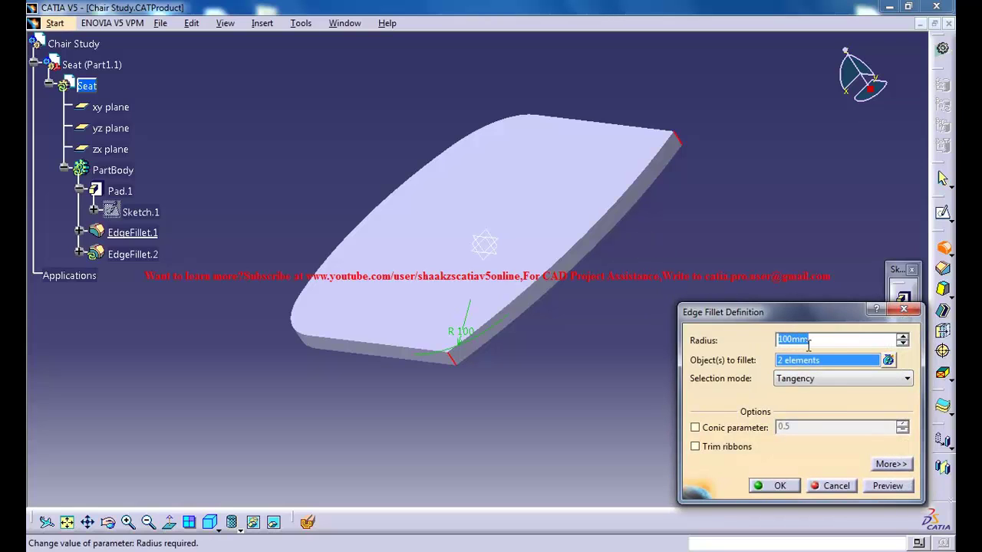
left_click(792, 485)
Start a sketch on the seat's top face and draw a circle slightly overlapping the seat's right side edge.
middle_click_drag(631, 381, 648, 291)
middle_click_drag(677, 322, 681, 341)
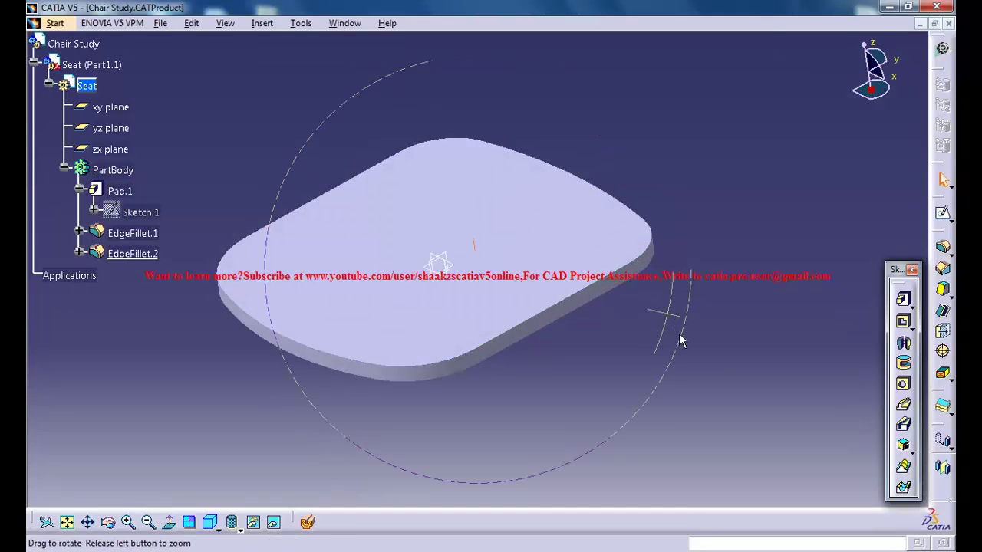
middle_click_drag(551, 292, 550, 252)
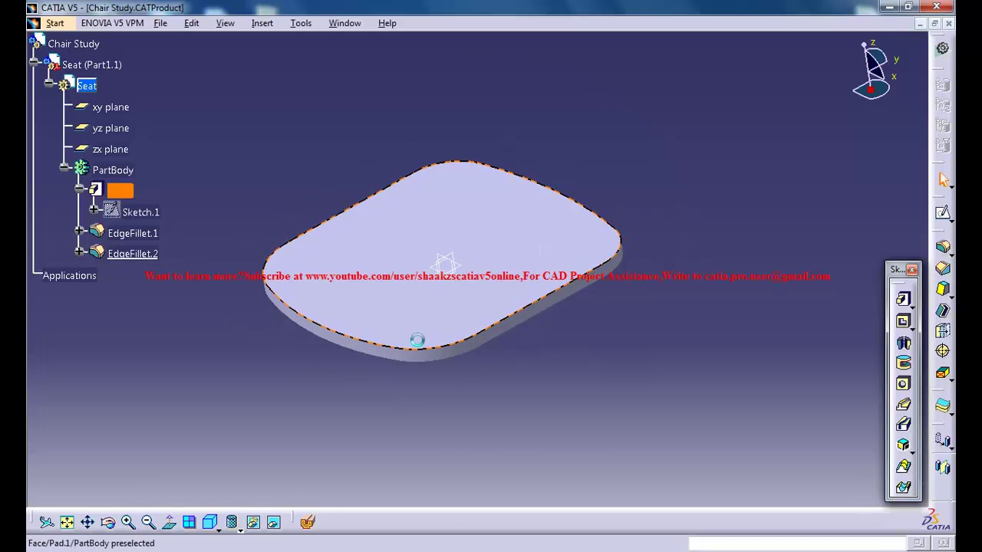
left_click(416, 340)
left_click(942, 213)
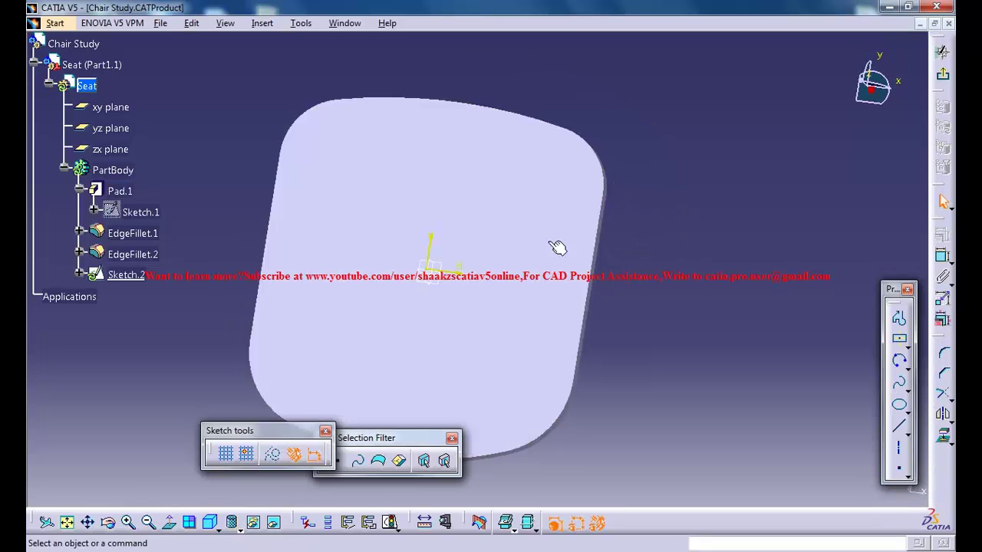
left_click(909, 375)
left_click(819, 386)
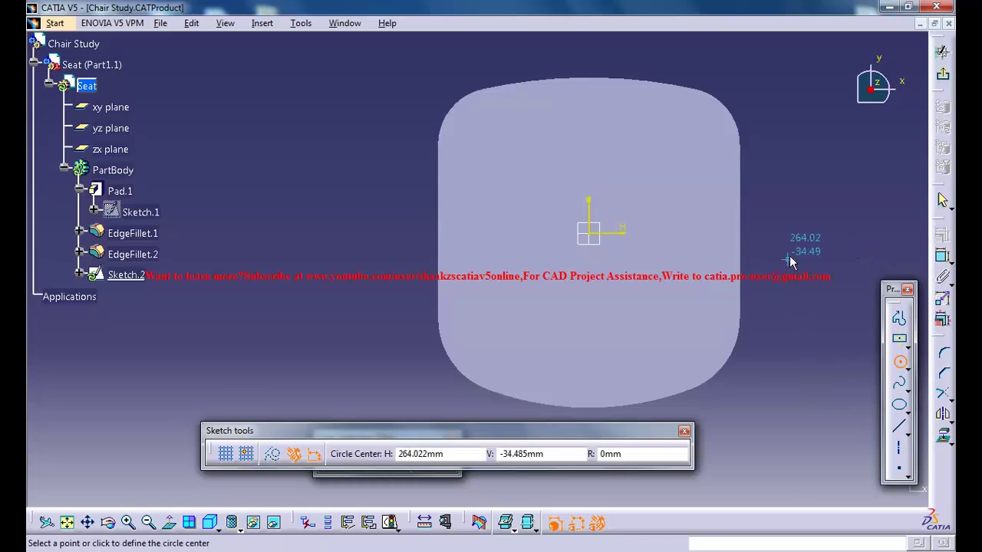
left_click(757, 239)
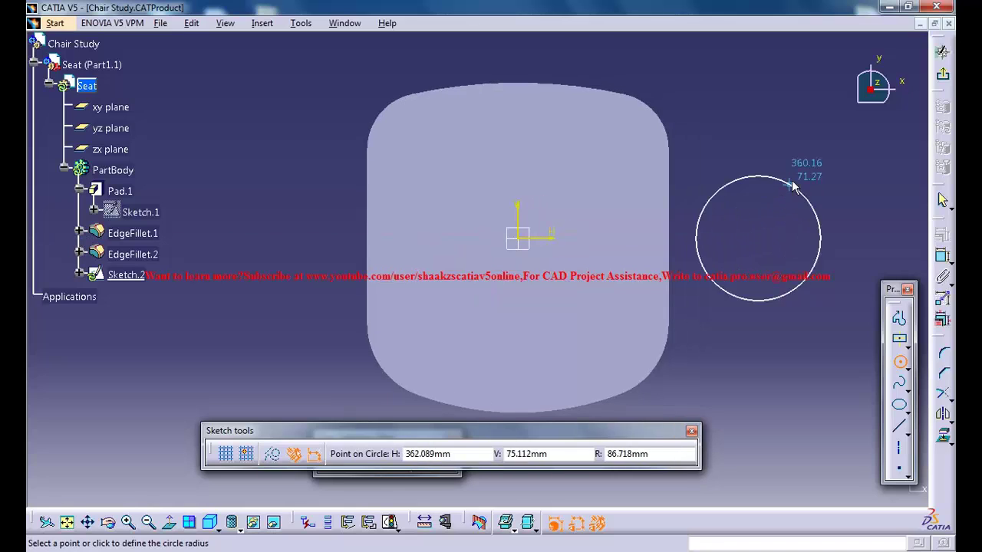
left_click(810, 152)
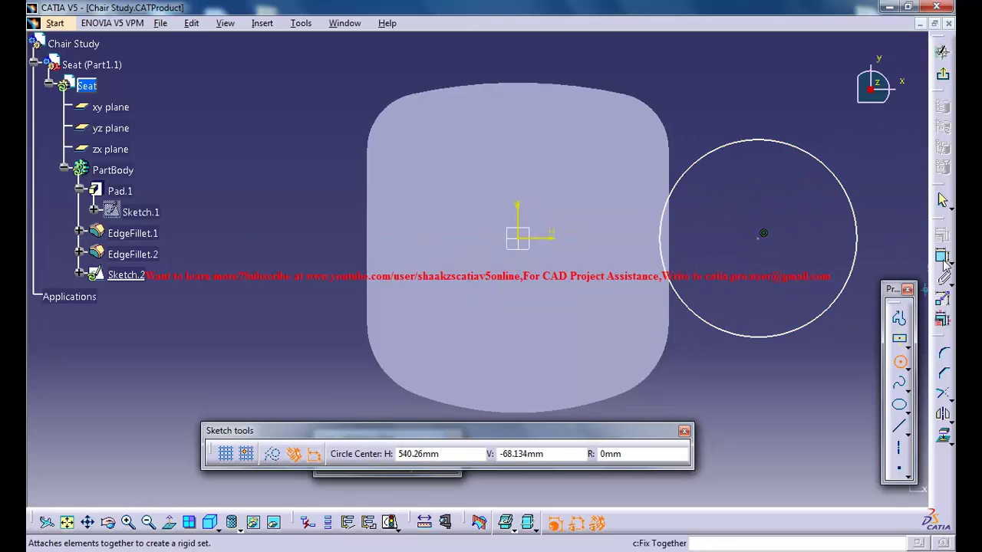
Make the circle tangent to the seat's two right corner fillets and delete the constraint on the circle's centre.
left_click(942, 256)
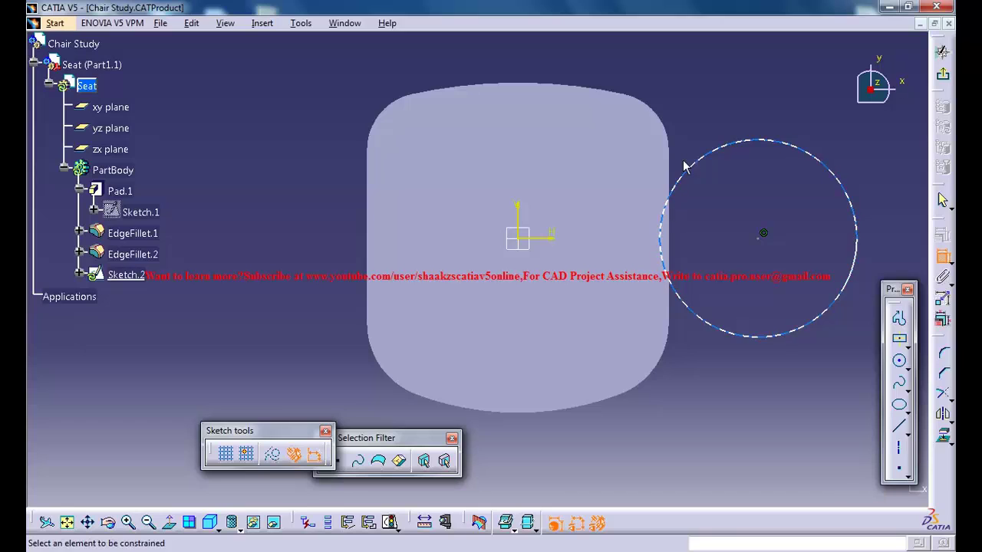
left_click(685, 164)
right_click(692, 146)
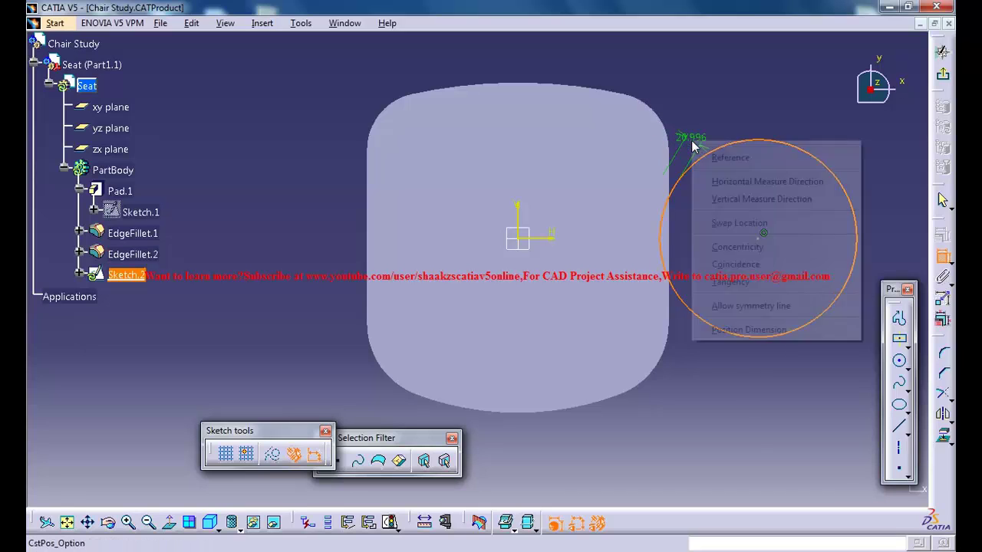
left_click(725, 247)
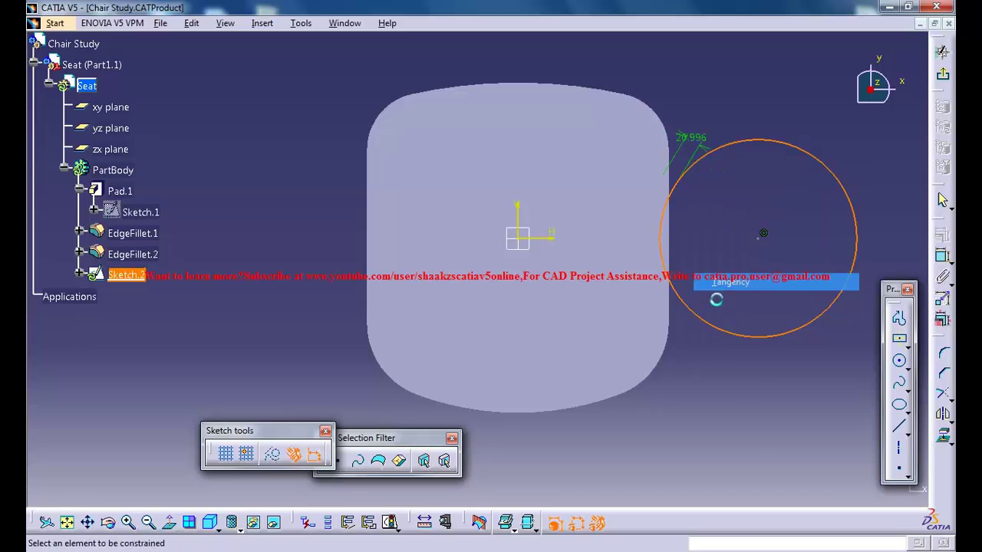
left_click(687, 360)
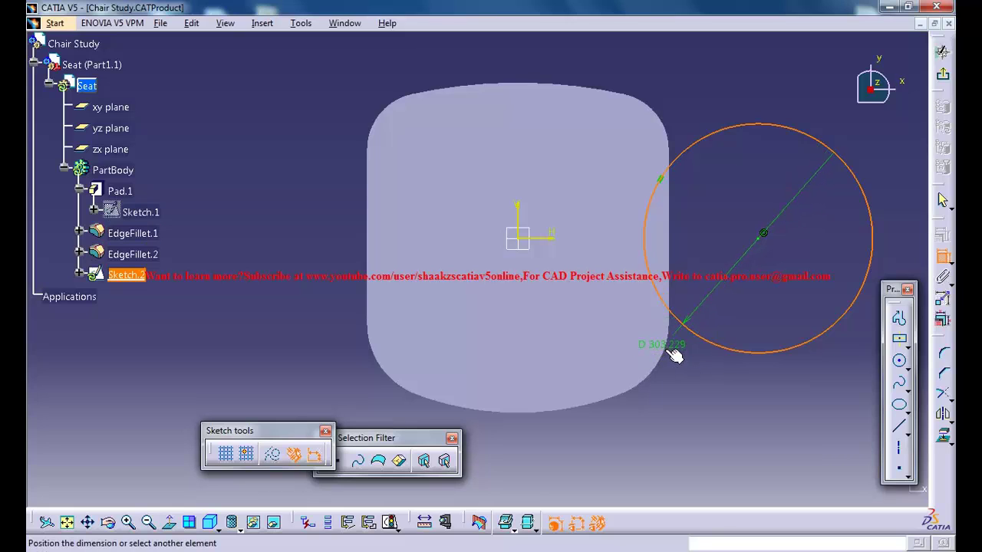
right_click(706, 366)
left_click(741, 301)
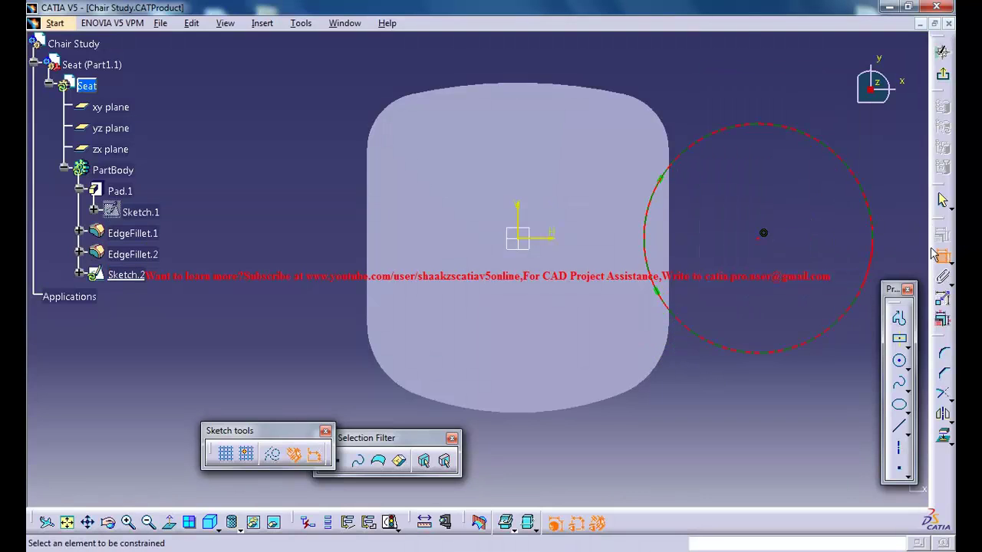
right_click(760, 234)
left_click(786, 355)
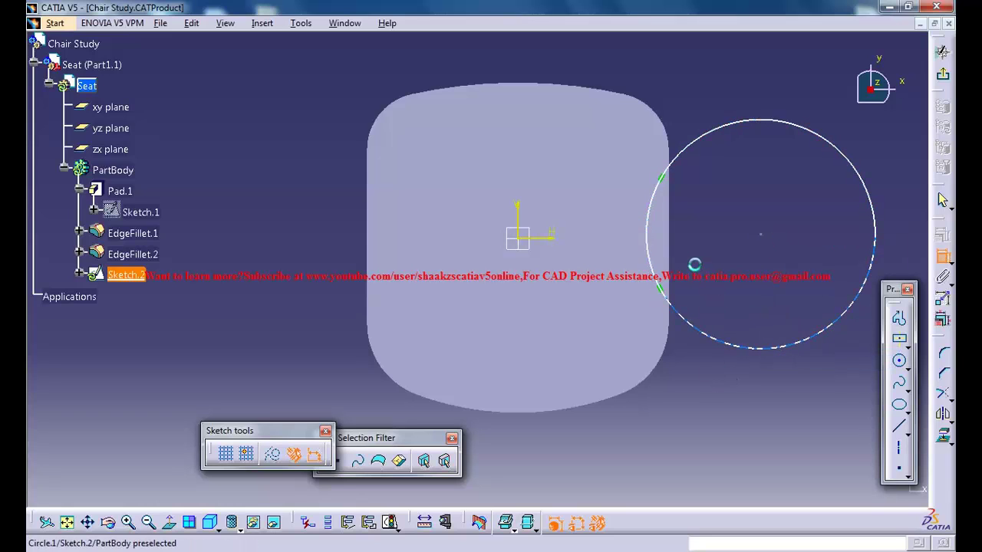
Dimension the circle, switch the dimension from diameter to radius, and set the radius to 400 mm.
middle_click_drag(693, 265, 682, 116)
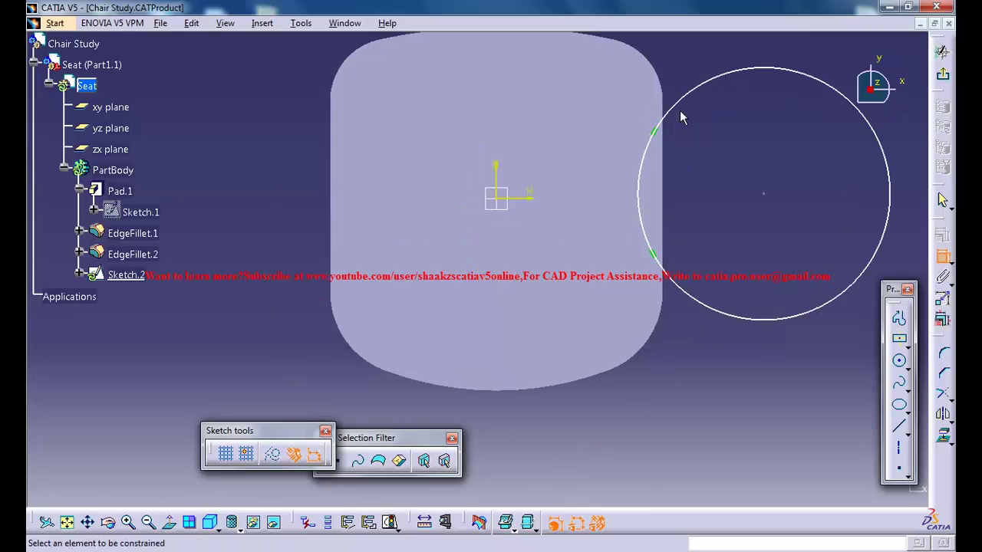
left_click(724, 73)
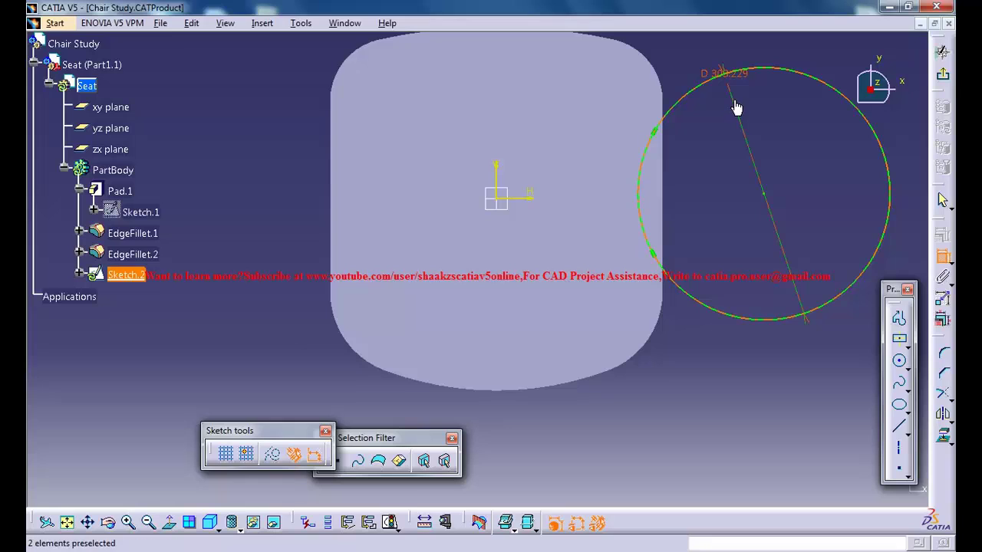
double_click(741, 105)
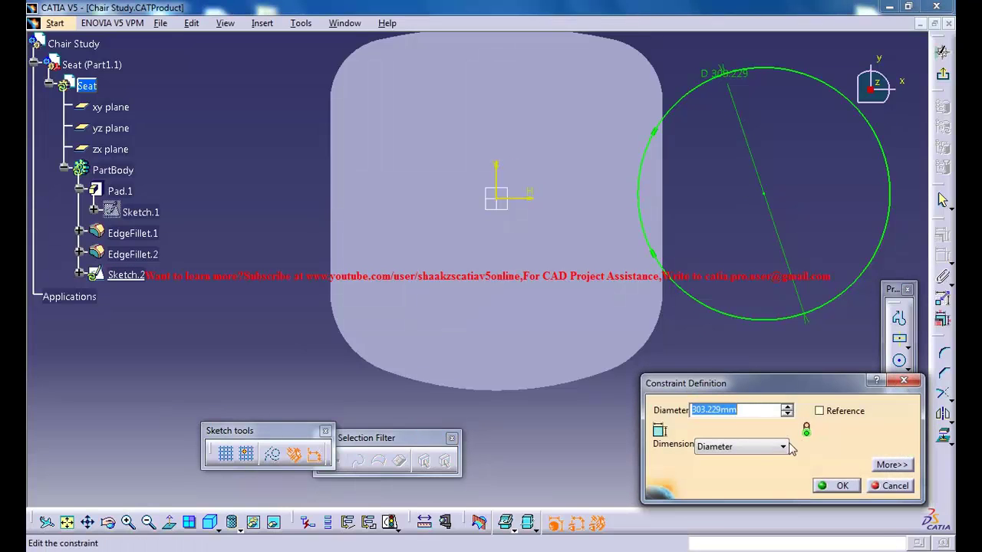
left_click(782, 447)
left_click(714, 460)
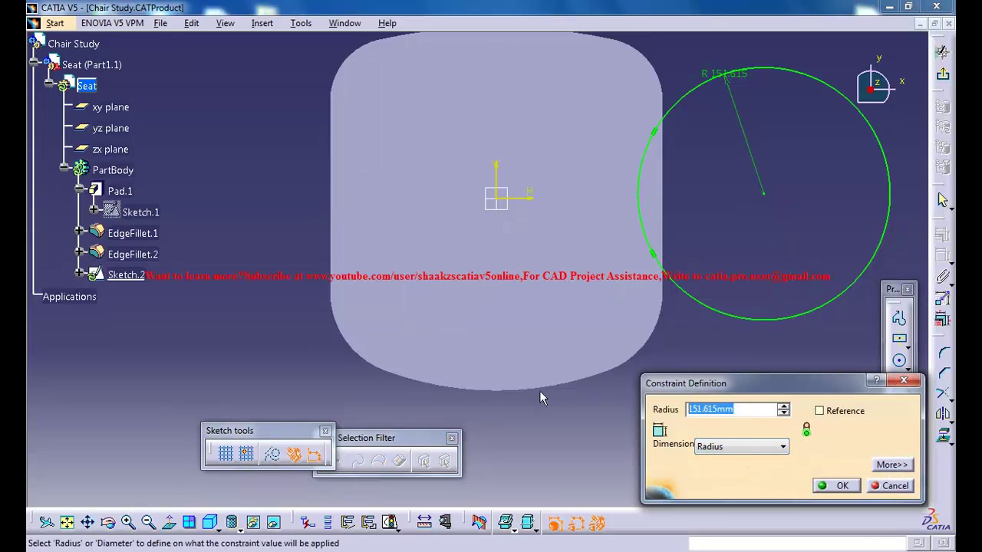
type("400")
key("Return")
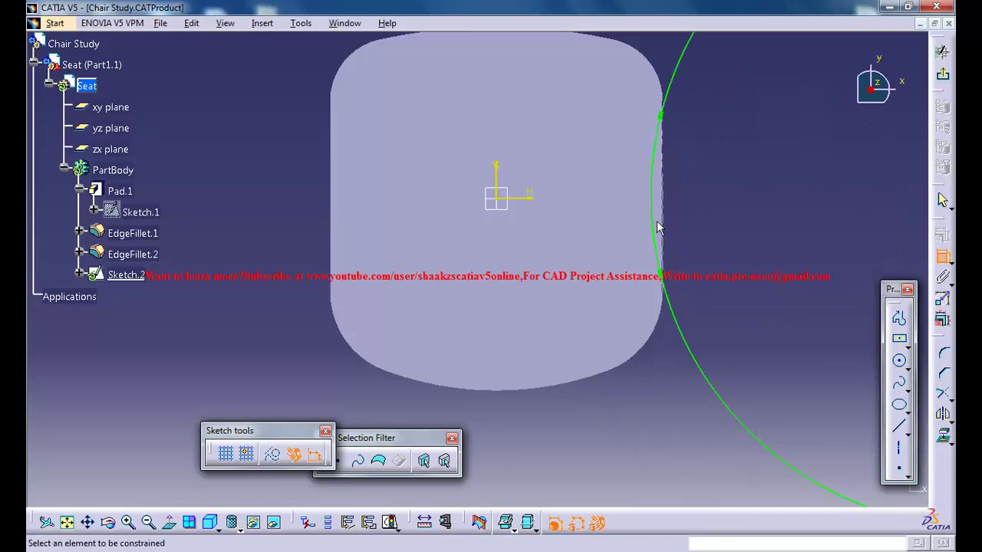
Project the seat's right side edge into the sketch and quick-trim the part of the circle outside the seat.
left_click(942, 435)
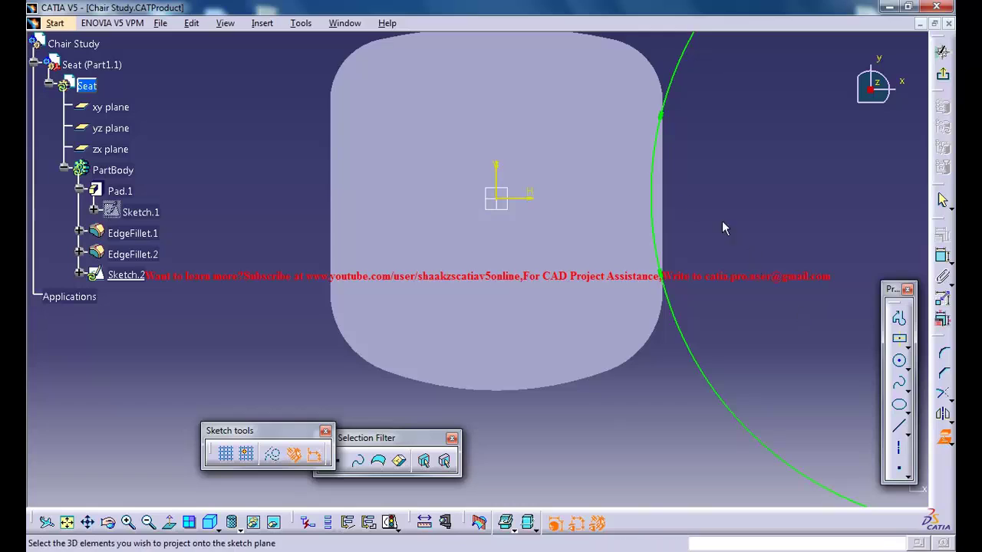
left_click(670, 170)
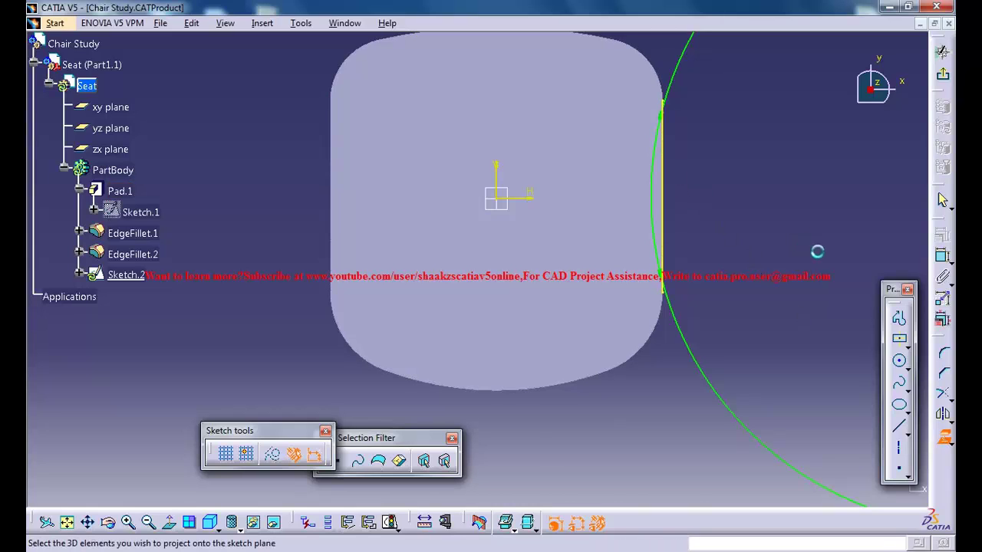
left_click(945, 396)
left_click(900, 410)
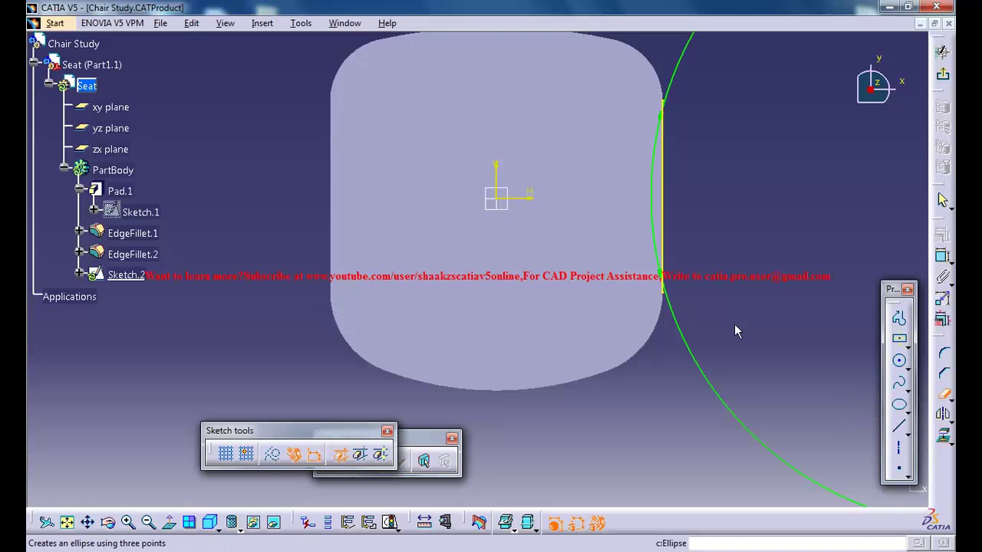
left_click(685, 332)
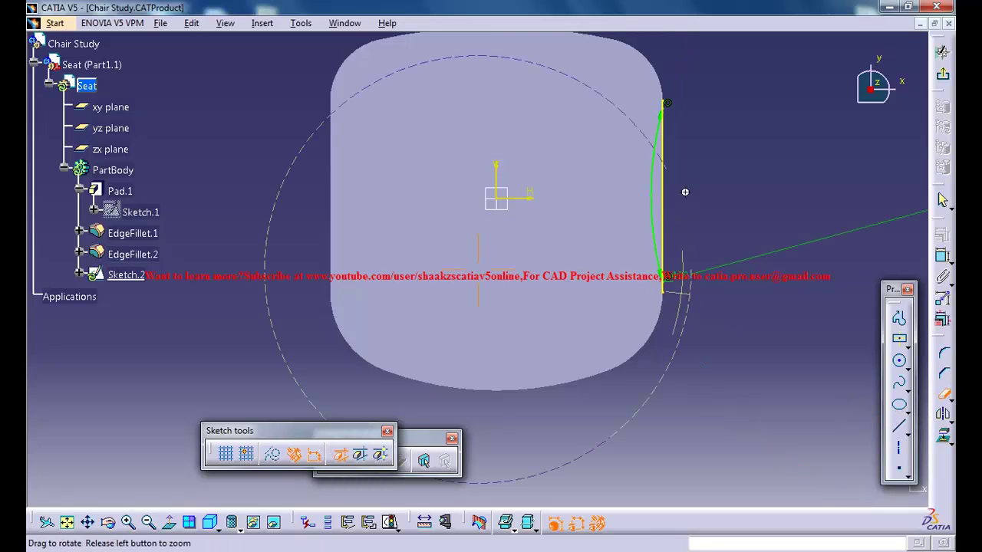
Trim the projected edge line's overhanging ends where it meets the arc, and exit the sketch.
mouse_move(685, 192)
middle_mouse_down()
mouse_move(734, 317)
mouse_move(830, 350)
mouse_move(543, 252)
mouse_move(714, 388)
middle_mouse_up()
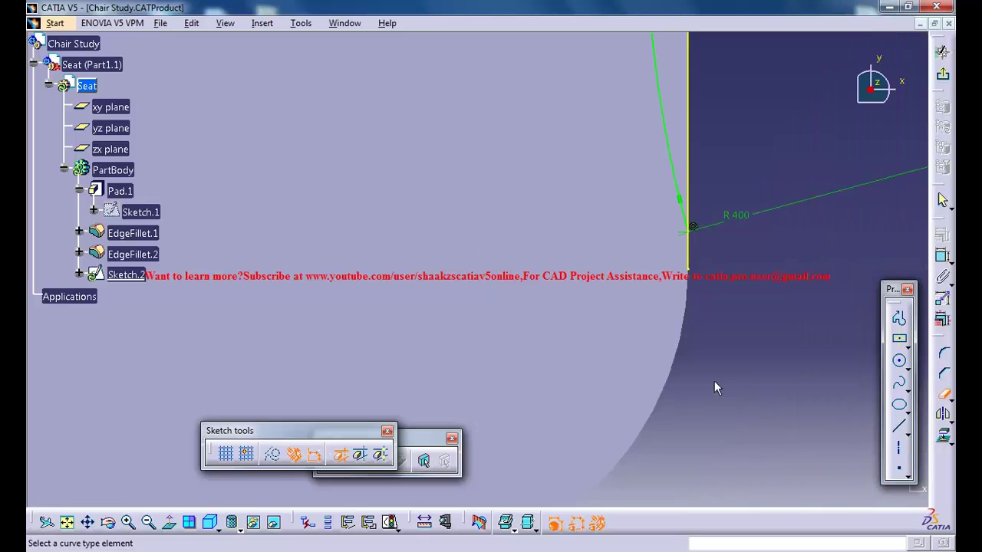
mouse_move(697, 258)
middle_mouse_down()
mouse_move(752, 256)
mouse_move(752, 375)
mouse_move(725, 437)
mouse_move(605, 322)
mouse_move(619, 164)
middle_mouse_up()
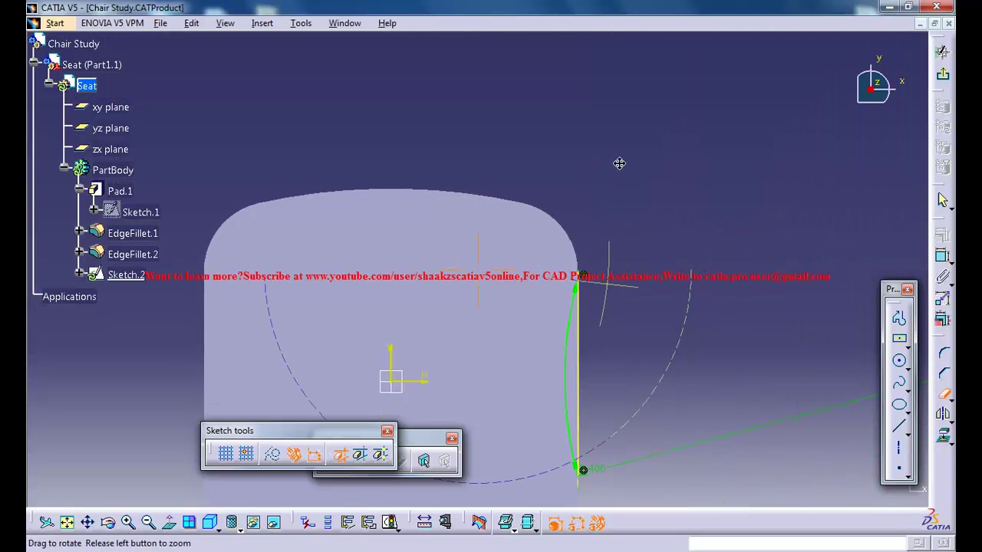
middle_click_drag(626, 261, 668, 332)
middle_click_drag(530, 130, 639, 208)
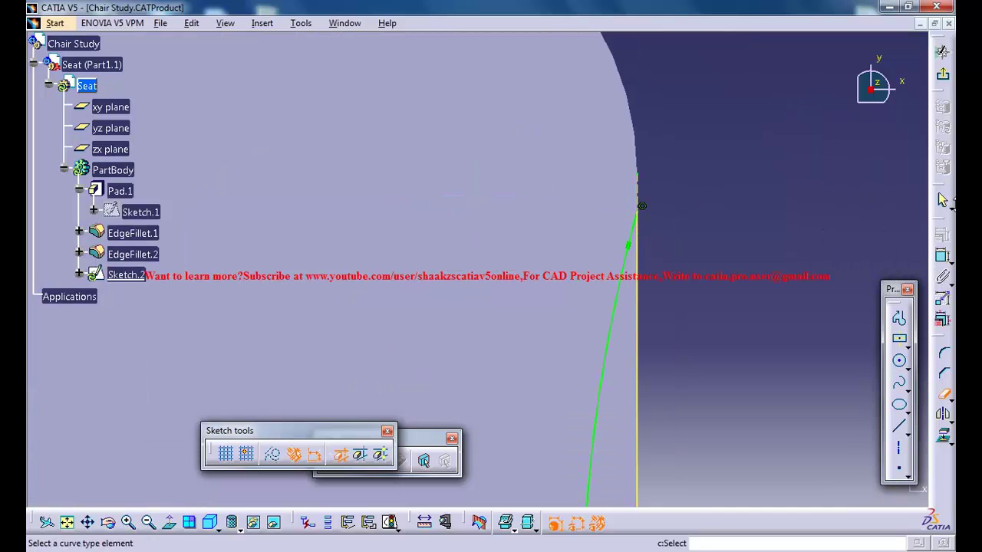
left_click(942, 74)
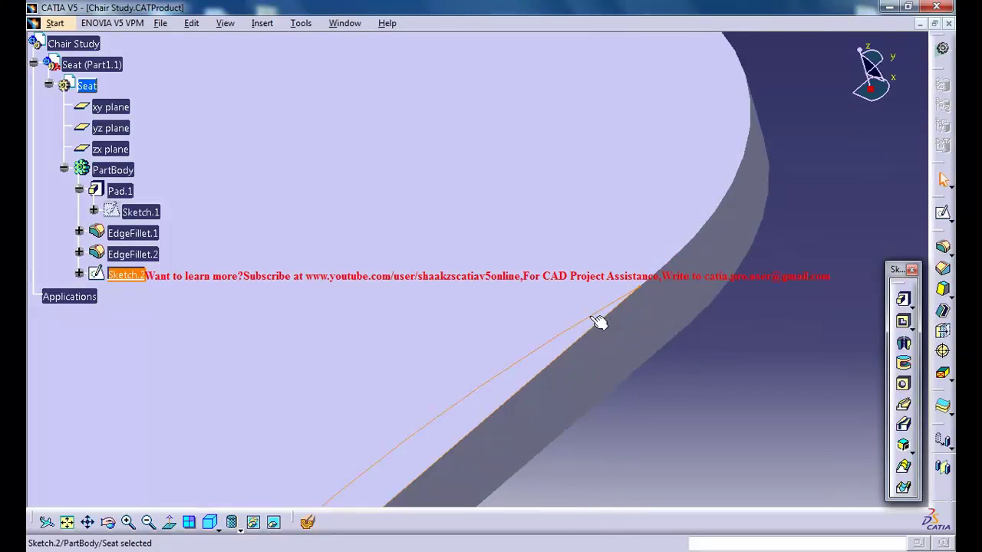
Pocket the arc-and-line profile through the seat with the Up to next limit to form a concave side.
middle_click_drag(598, 324, 594, 282)
mouse_move(581, 396)
middle_mouse_down()
mouse_move(712, 210)
mouse_move(587, 260)
mouse_move(613, 350)
mouse_move(689, 313)
middle_mouse_up()
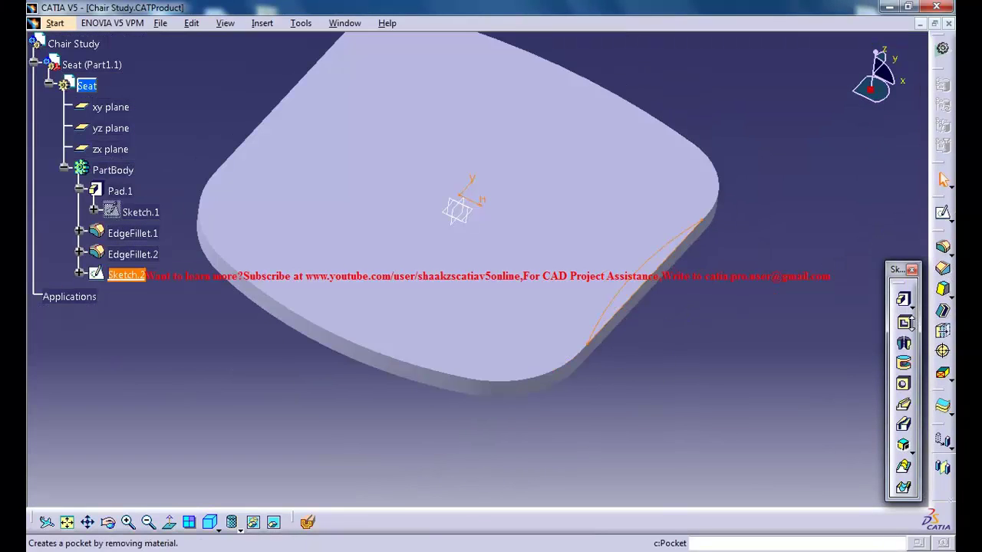
left_click(902, 321)
left_click(892, 295)
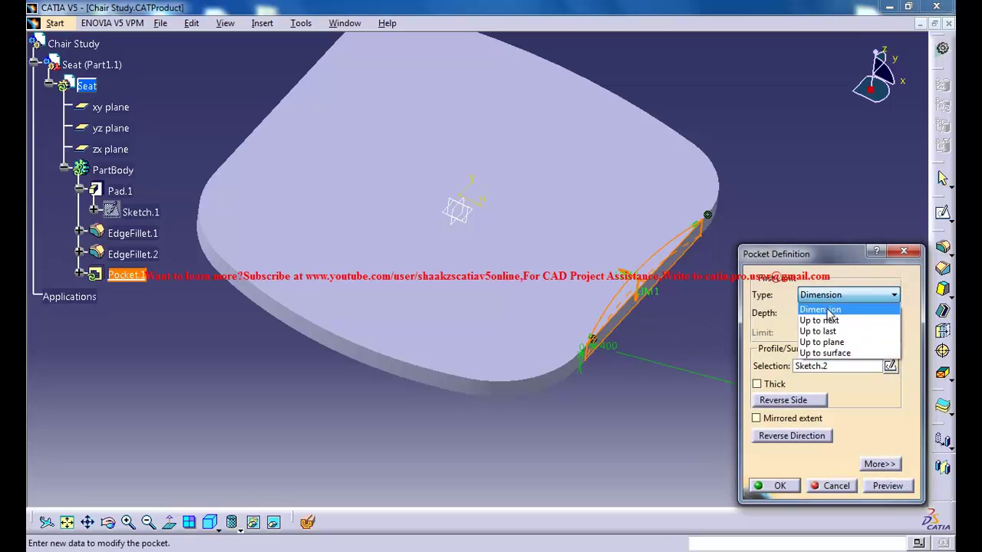
left_click(821, 317)
left_click(787, 487)
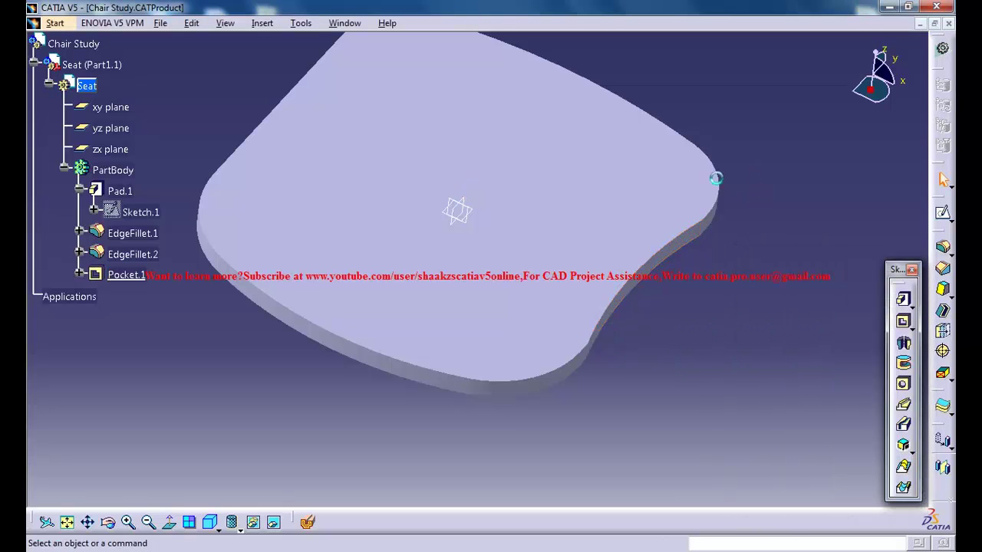
Mirror the side pocket about the yz plane to cut the matching concave curve on the seat's opposite side.
left_click(263, 23)
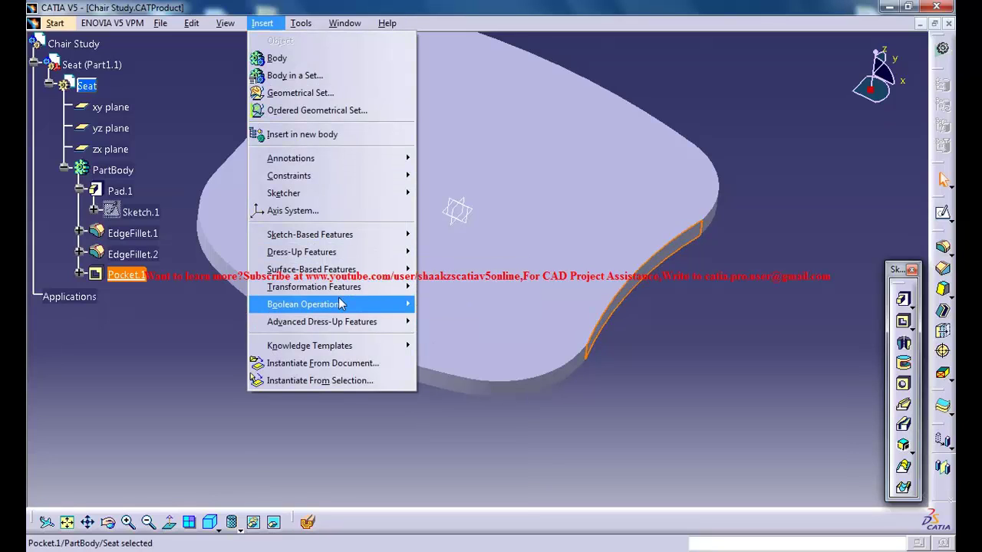
mouse_move(337, 287)
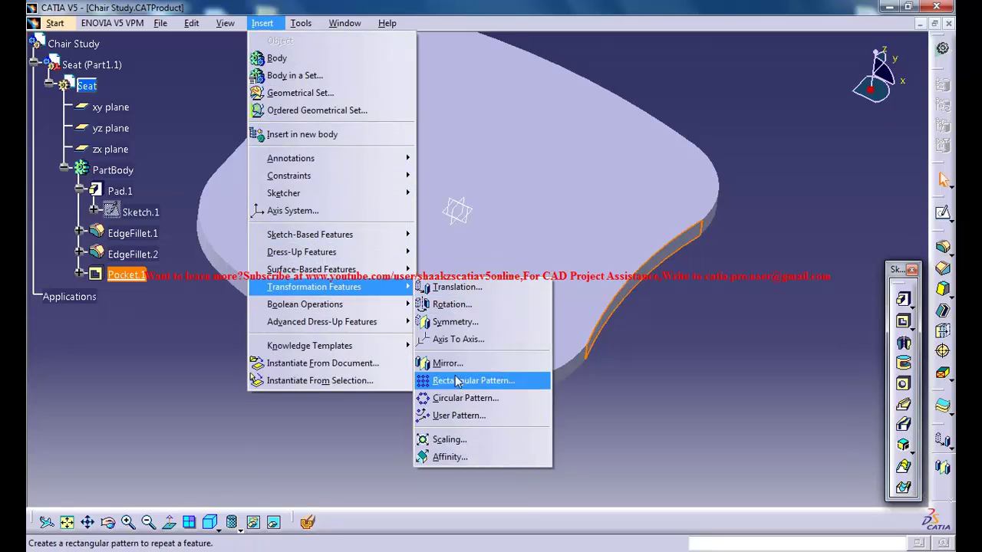
left_click(448, 363)
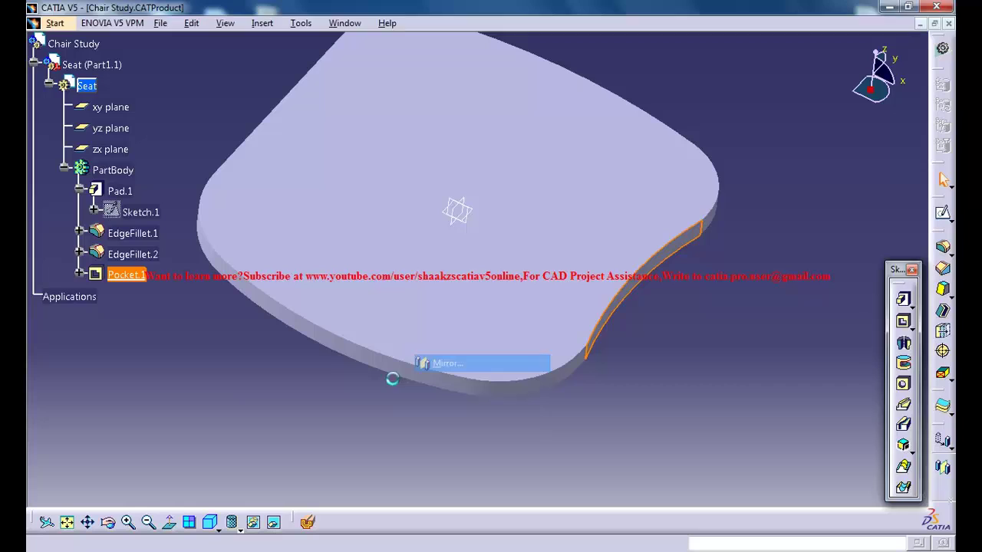
left_click(457, 214)
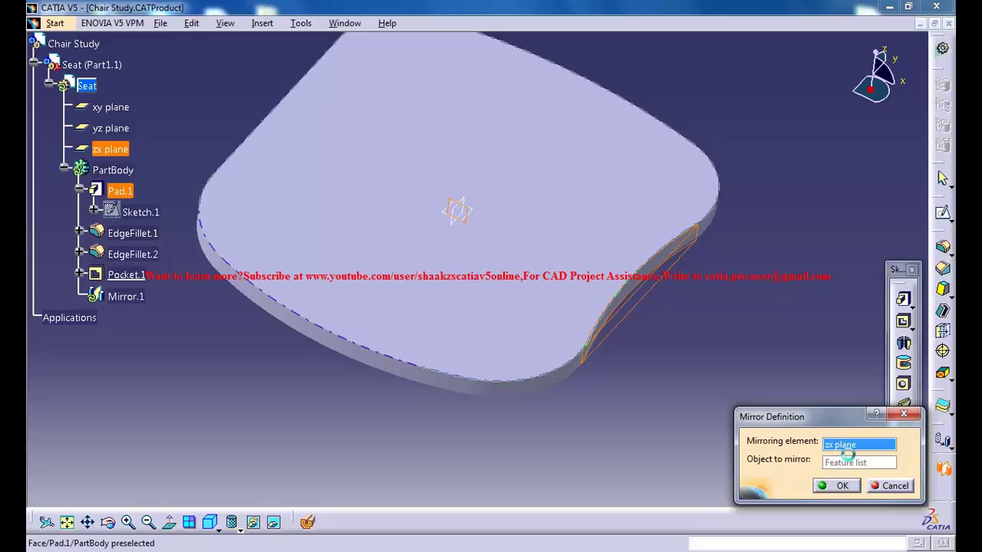
right_click(841, 449)
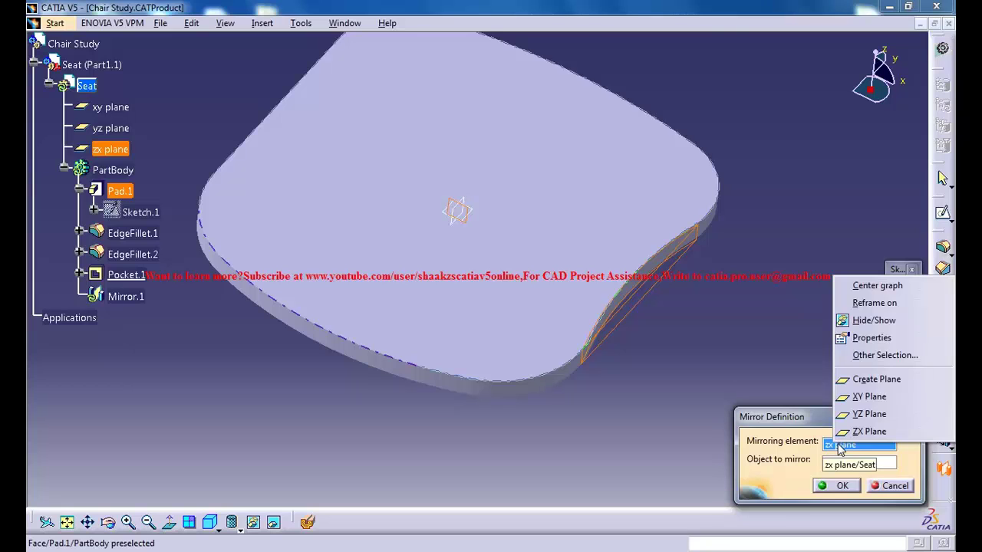
left_click(515, 237)
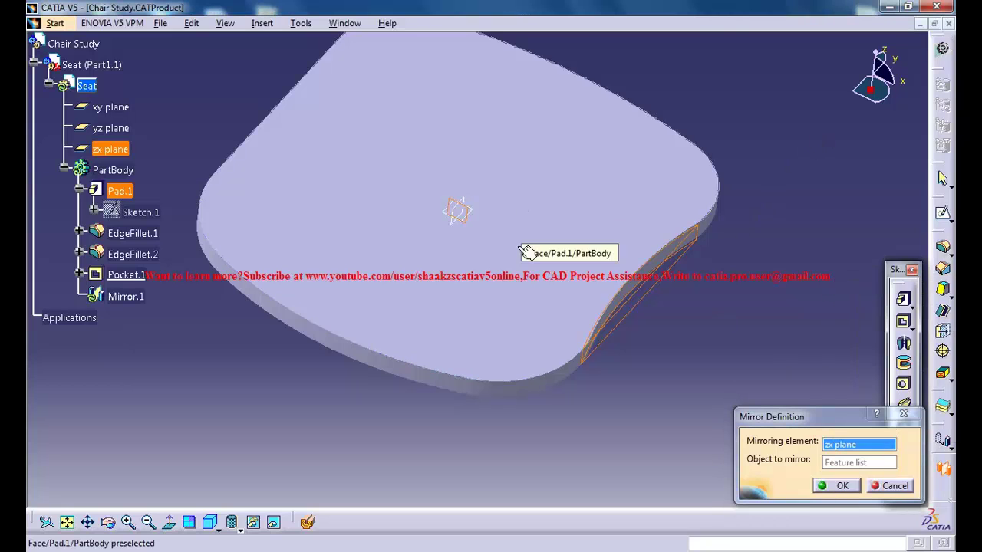
left_click(475, 208)
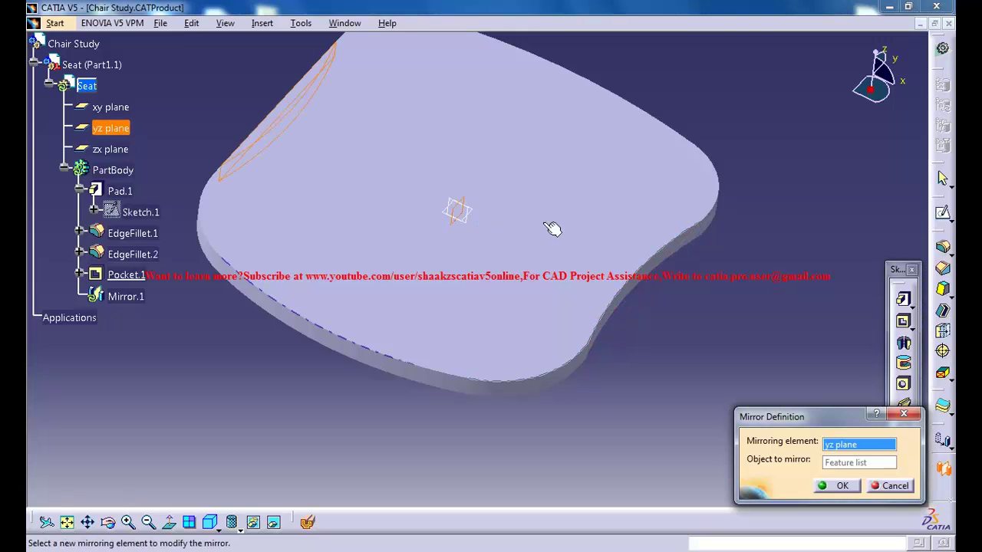
left_click(838, 487)
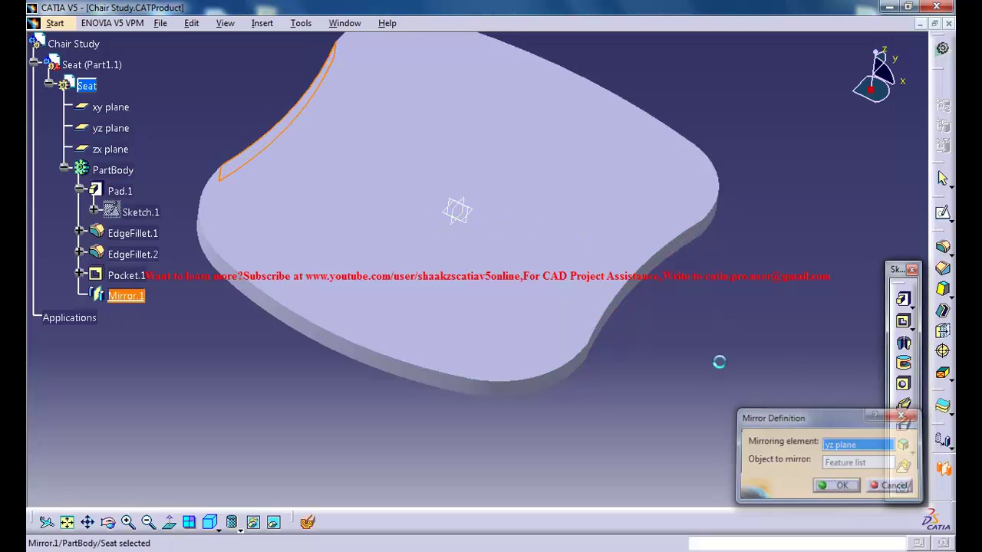
middle_click_drag(707, 302, 688, 374)
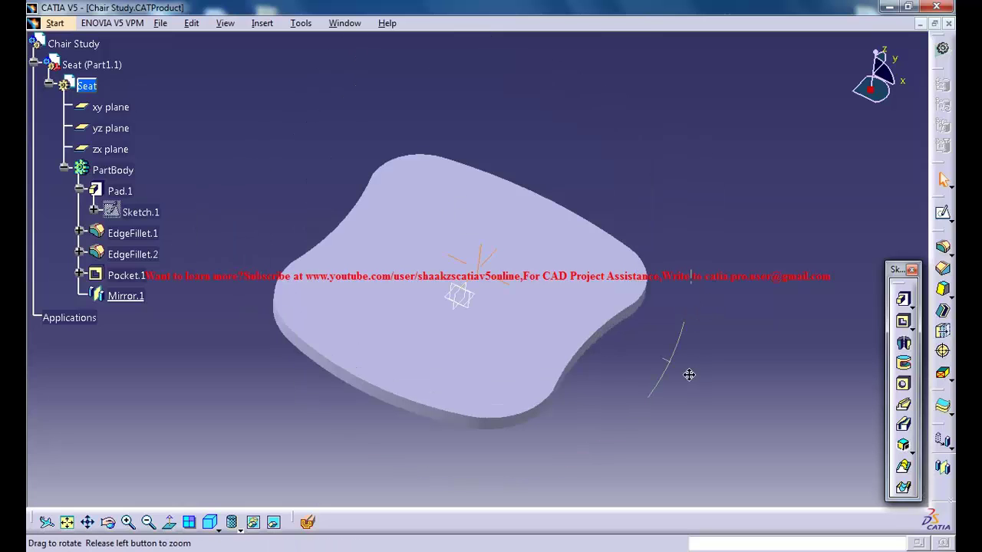
middle_click_drag(642, 249, 537, 294)
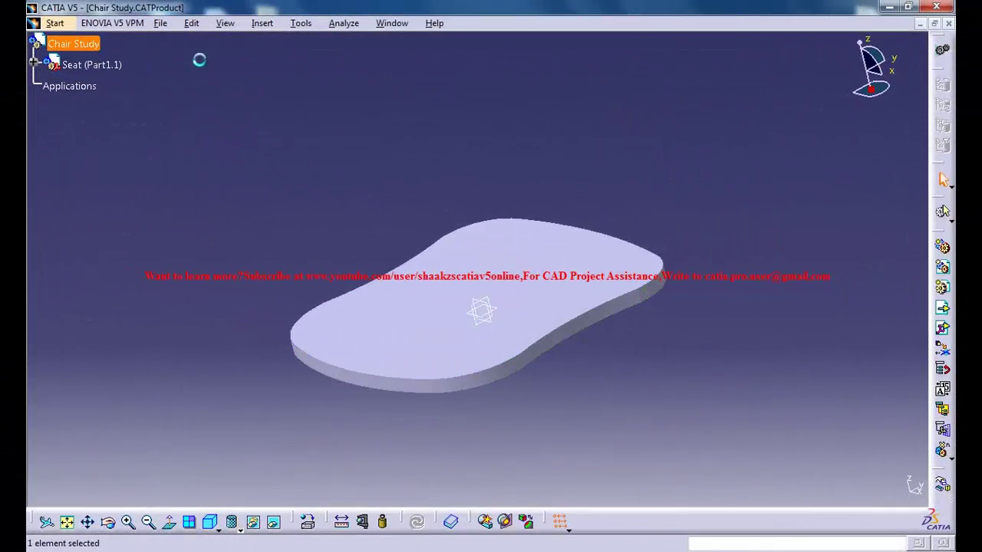
Insert a new part into the Chair Study assembly, choosing to define a new origin point for it.
left_click(261, 23)
left_click(388, 260)
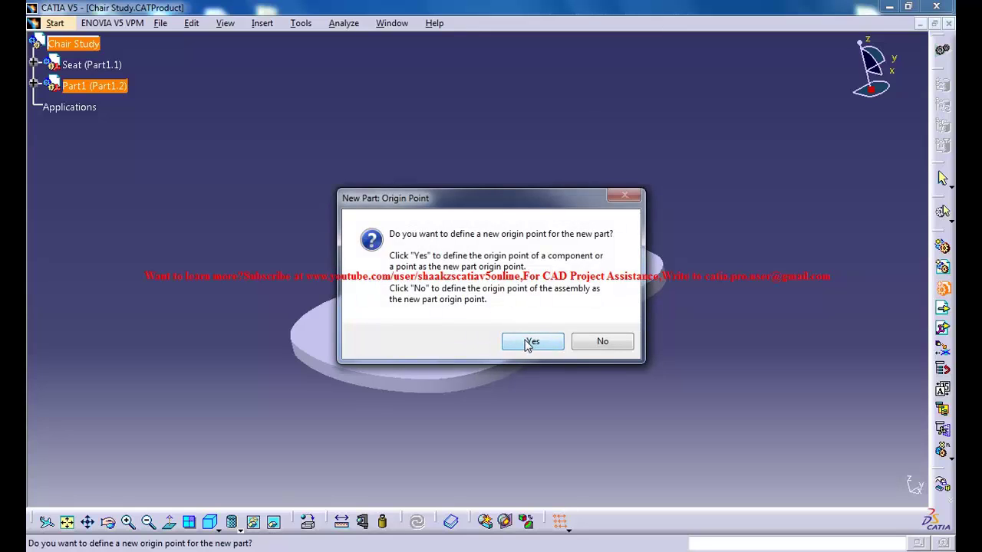
left_click(520, 349)
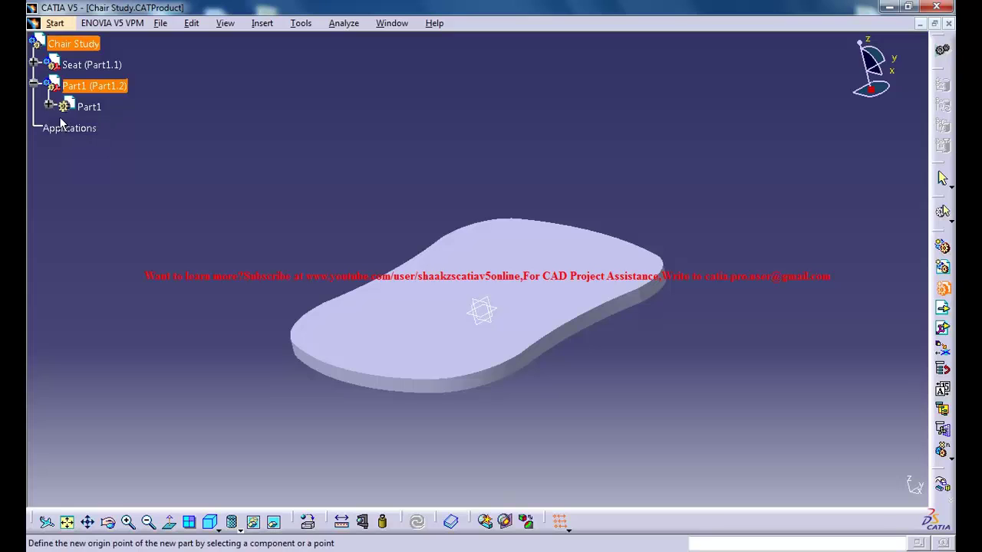
Expand the new part and set its instance name to Back support corner.
left_click(50, 107)
right_click(105, 86)
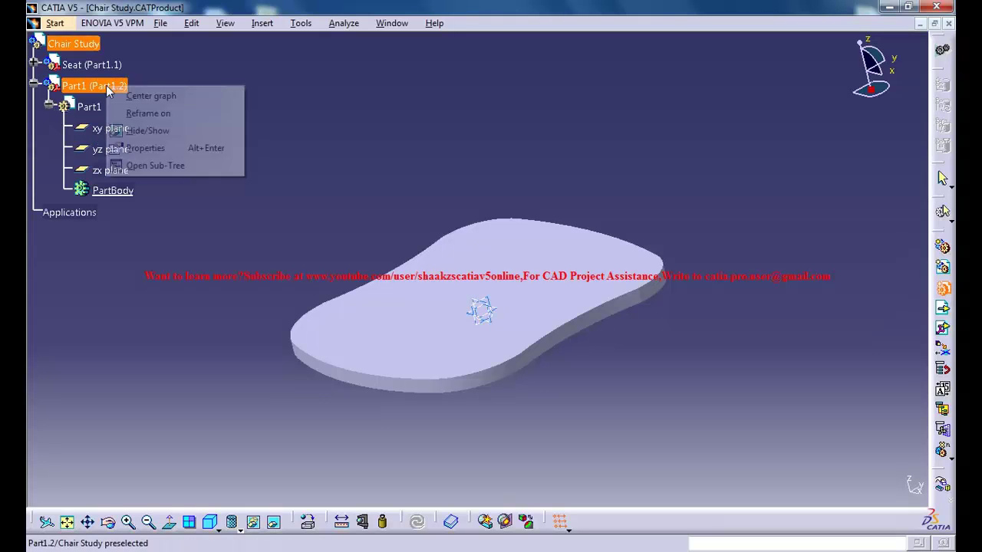
left_click(184, 148)
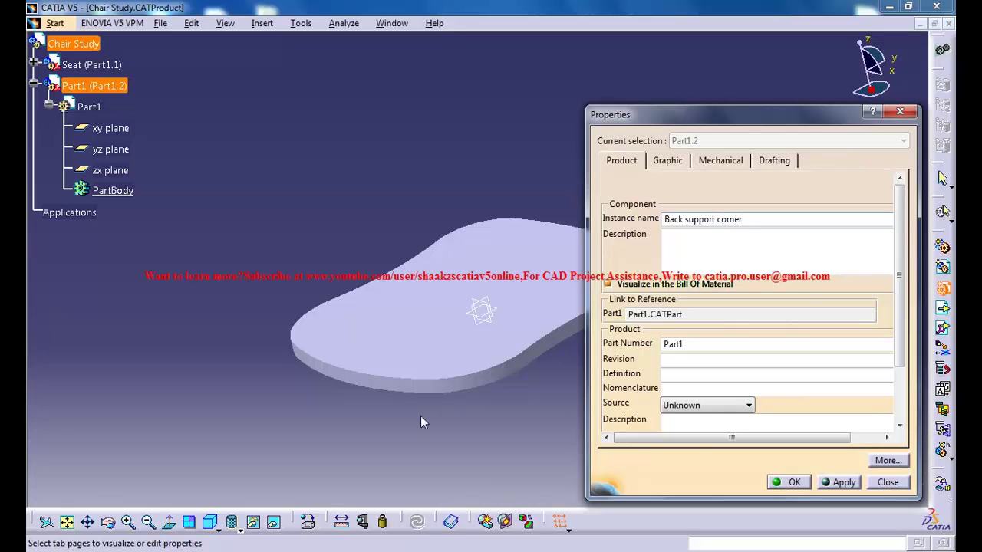
left_click(795, 483)
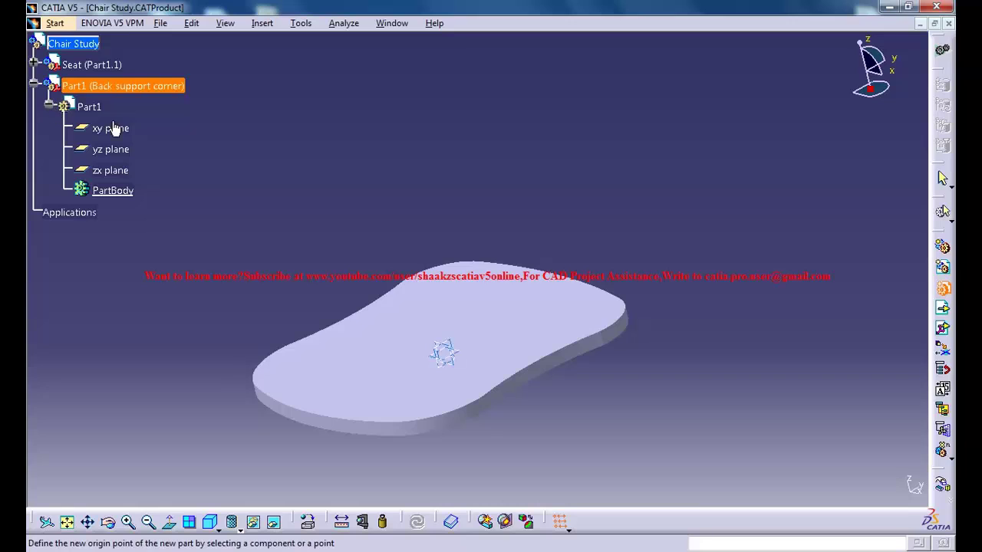
Open the Back support corner part's PartBody for editing and start a sketch on the zx plane.
left_click(123, 196)
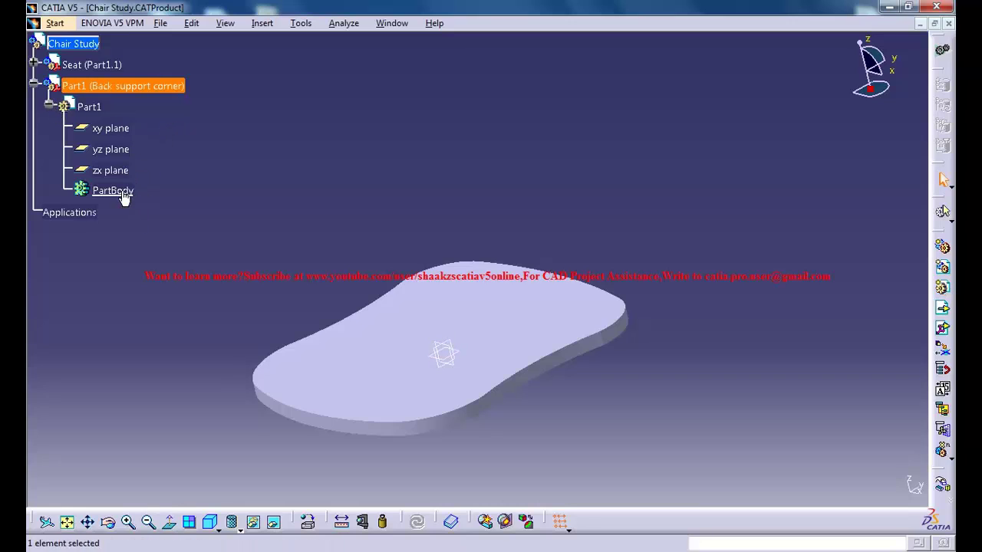
double_click(138, 199)
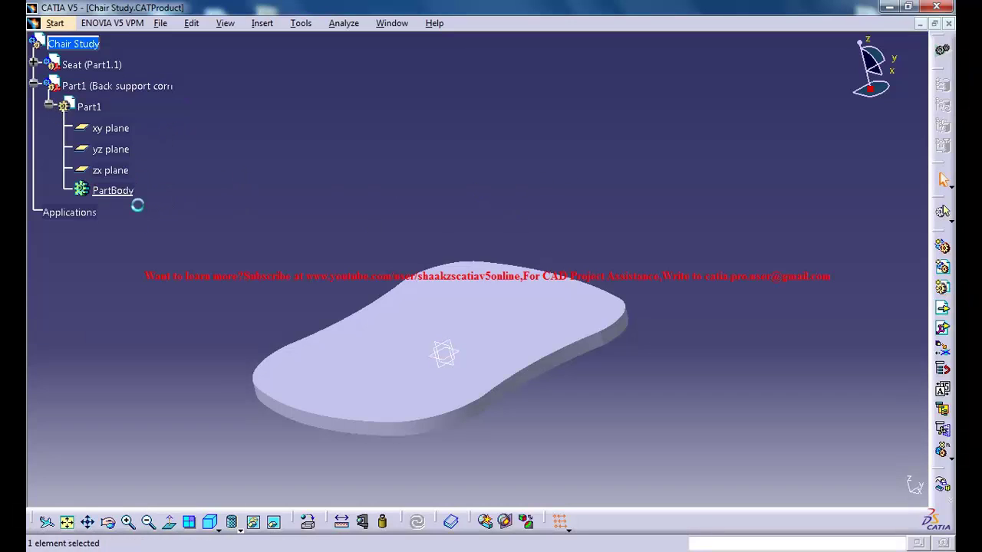
middle_click_drag(502, 246, 458, 181)
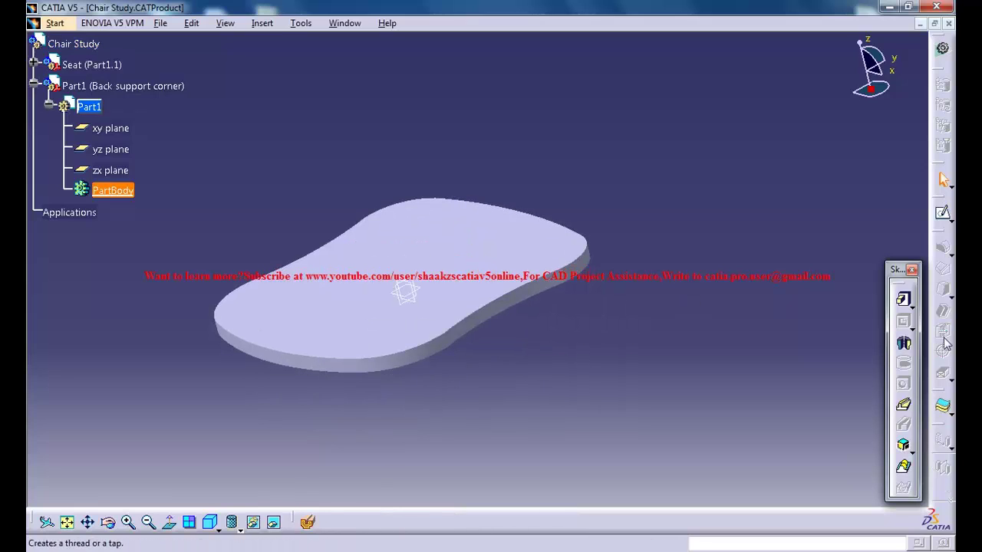
mouse_move(638, 200)
middle_mouse_down()
mouse_move(640, 220)
mouse_move(632, 208)
middle_mouse_up()
left_click(593, 173)
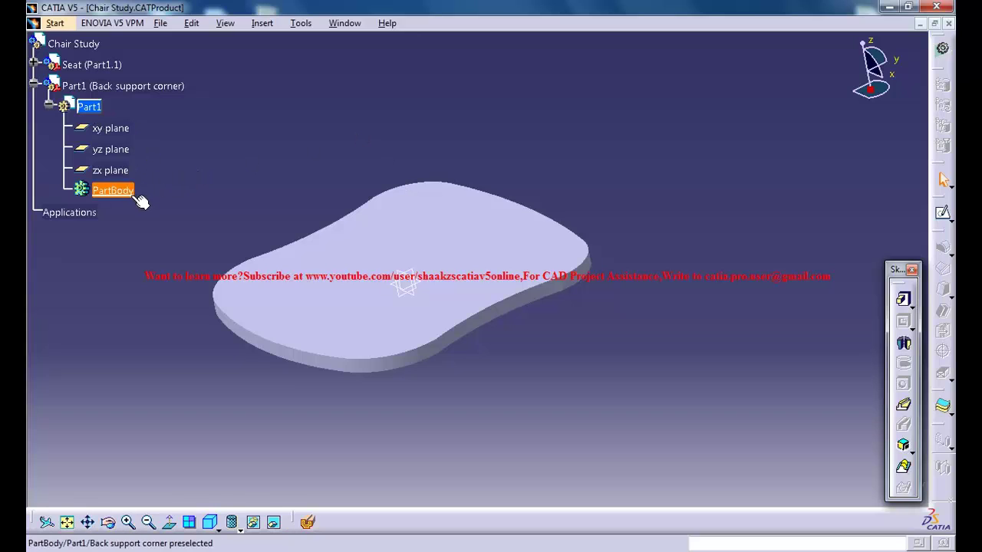
left_click(933, 219)
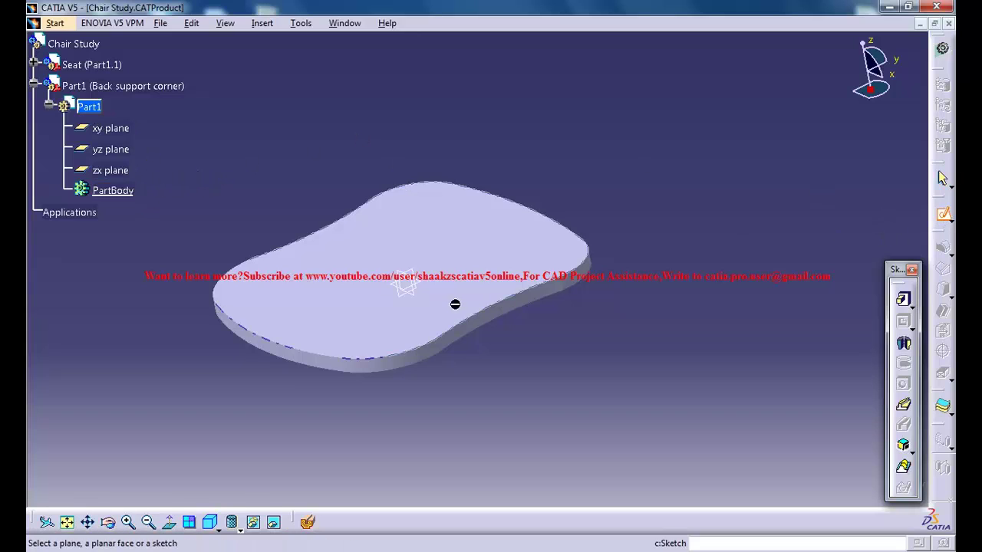
left_click(435, 299)
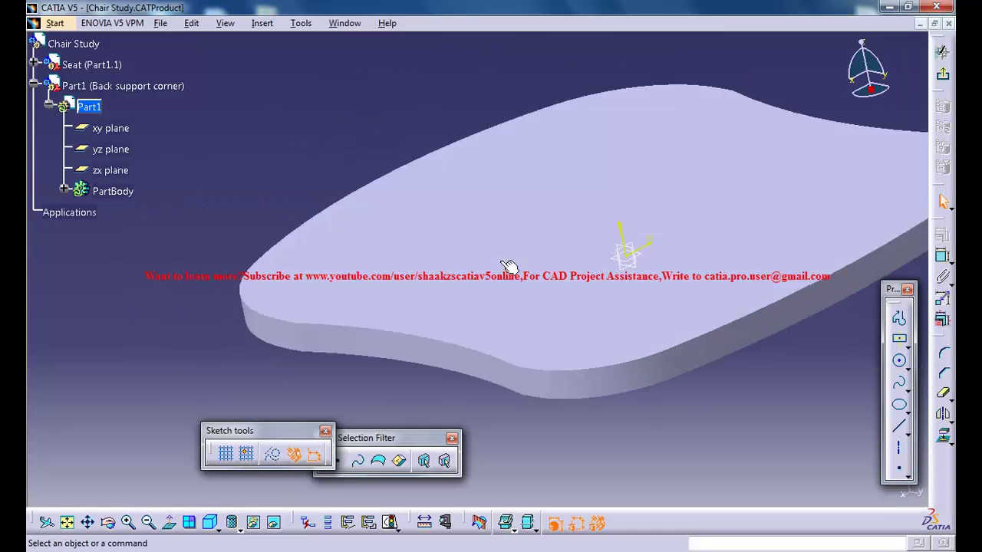
Sketch an upright rectangle about 31 mm wide and 289 mm high, standing on the seat between the origin and its right end.
middle_click(517, 226)
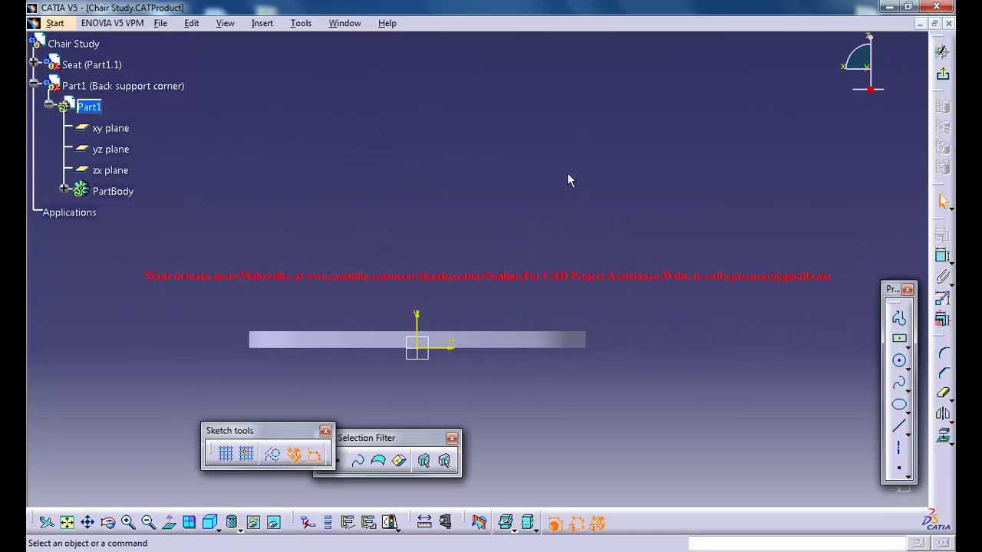
left_click(907, 346)
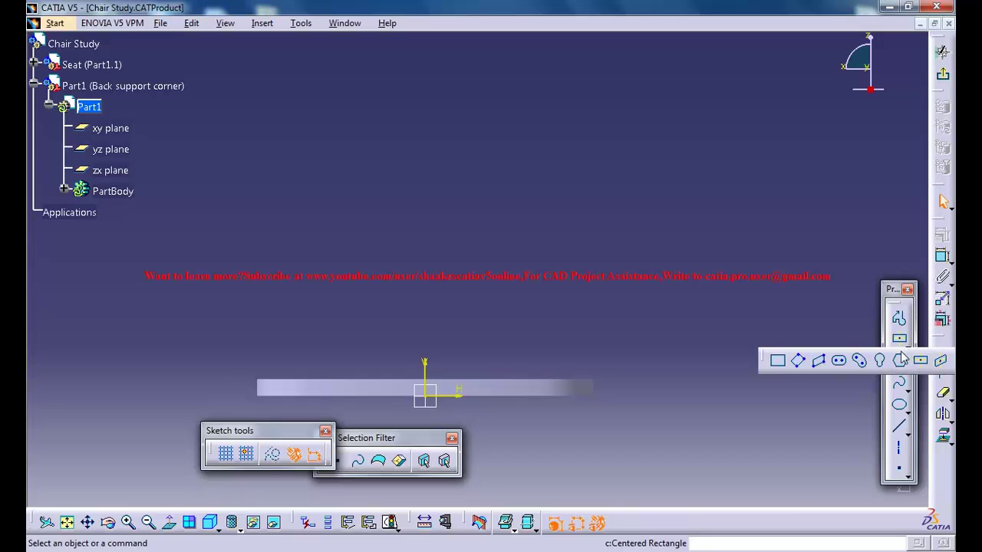
left_click(778, 361)
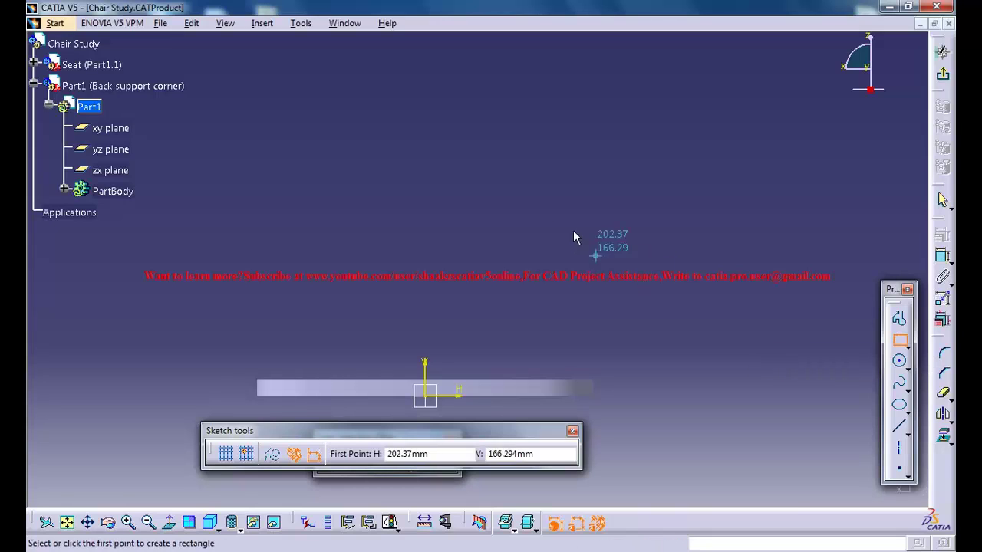
left_click(527, 140)
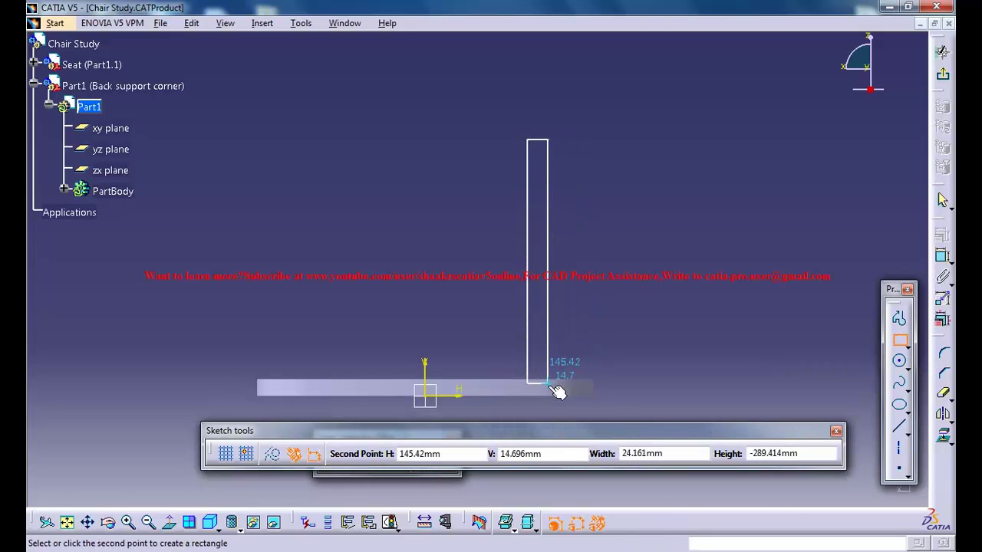
left_click(553, 382)
mouse_move(579, 246)
middle_mouse_down()
mouse_move(534, 211)
mouse_move(542, 168)
middle_mouse_up()
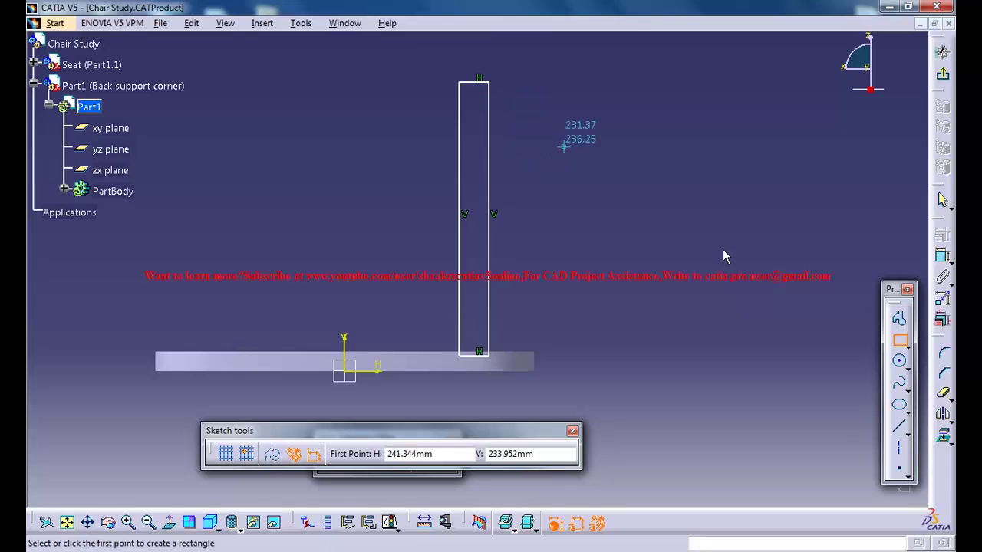
Dimension the upright rectangle with a width of 20 mm and a height of 350 mm.
left_click(943, 255)
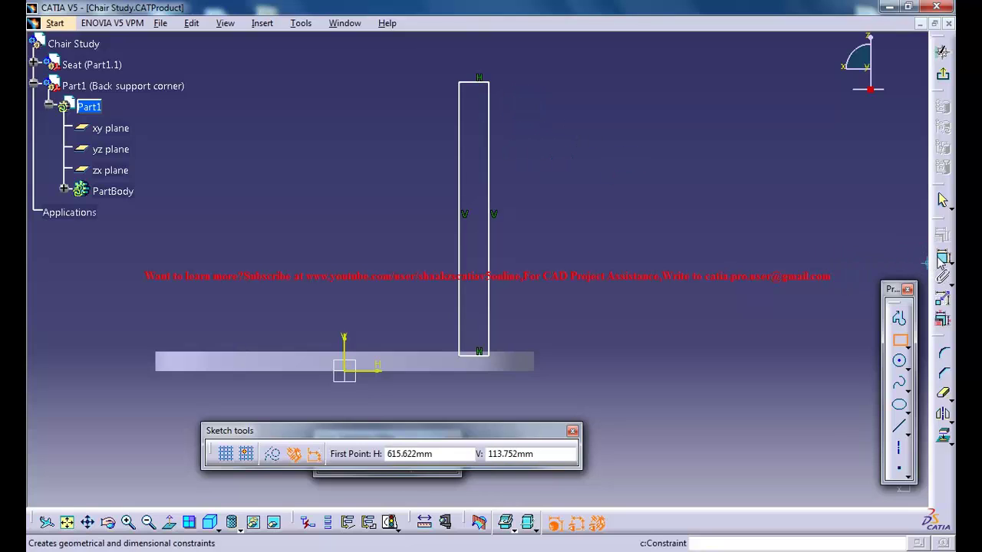
left_click(481, 84)
left_click(587, 99)
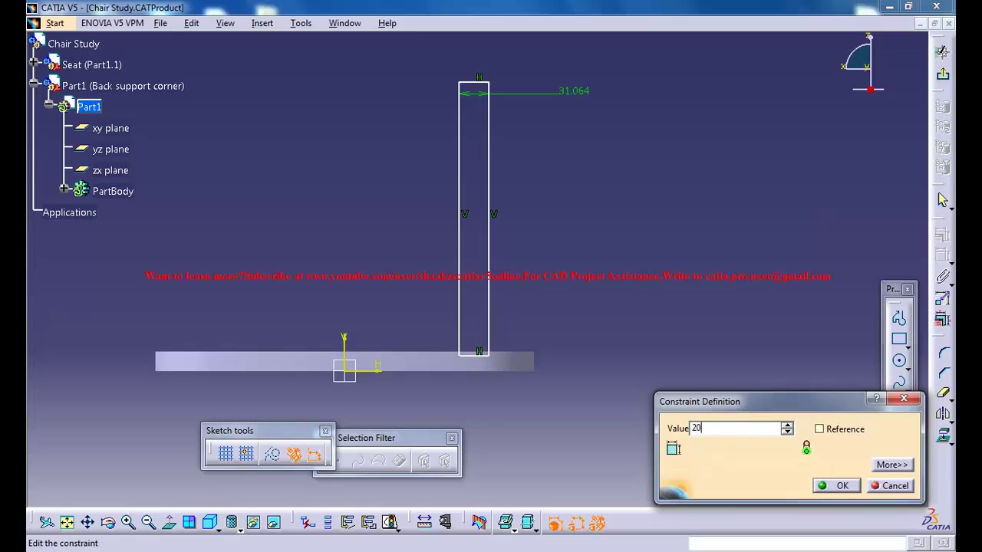
key("Return")
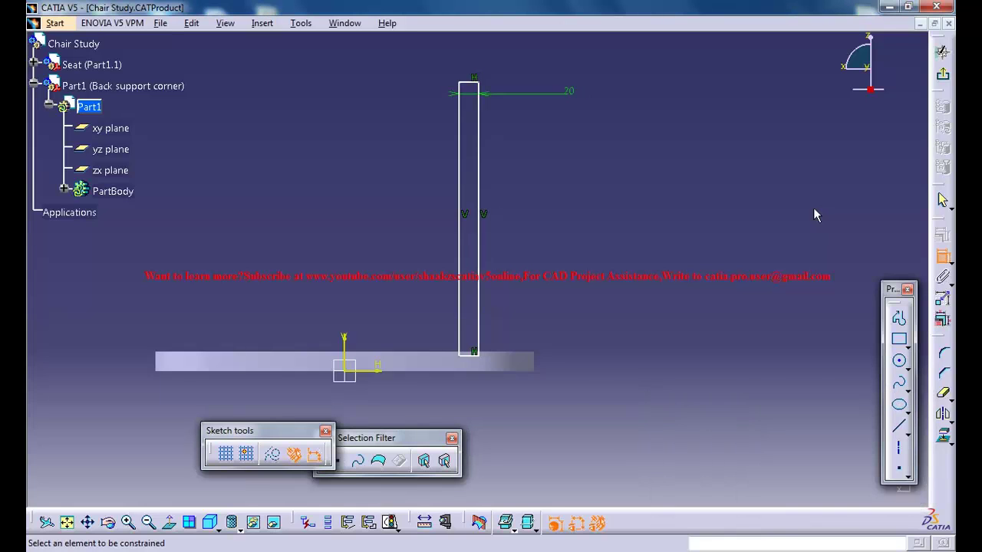
left_click(483, 152)
left_click(598, 198)
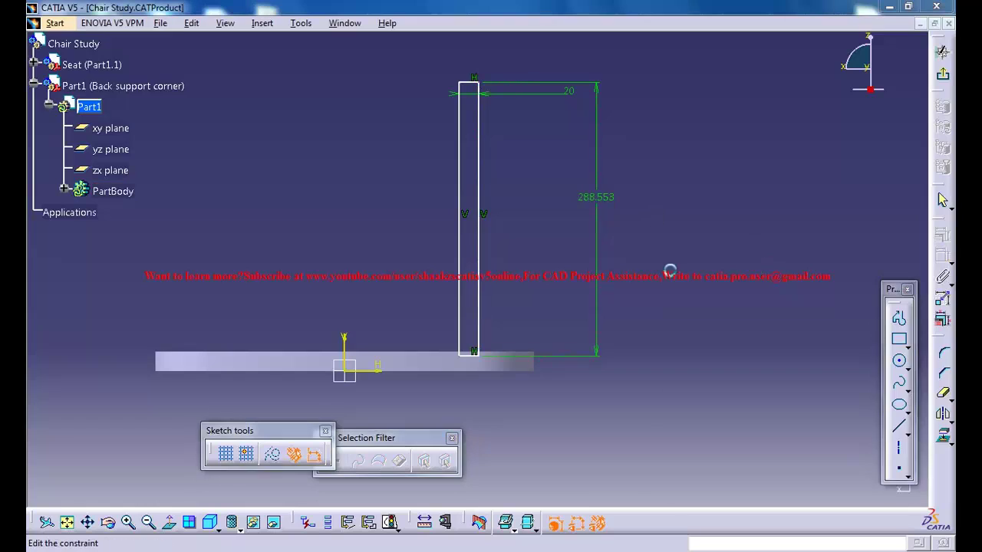
type("350")
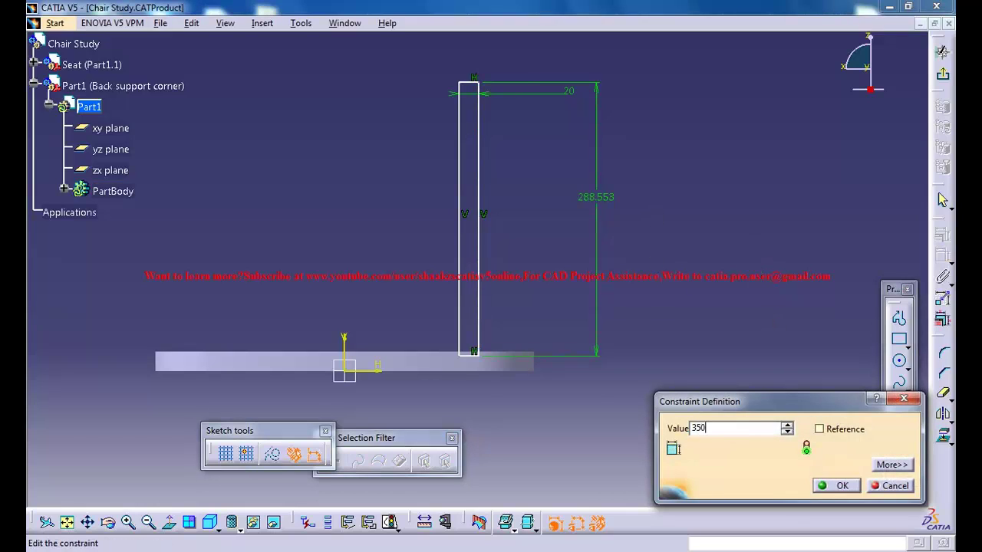
key("Return")
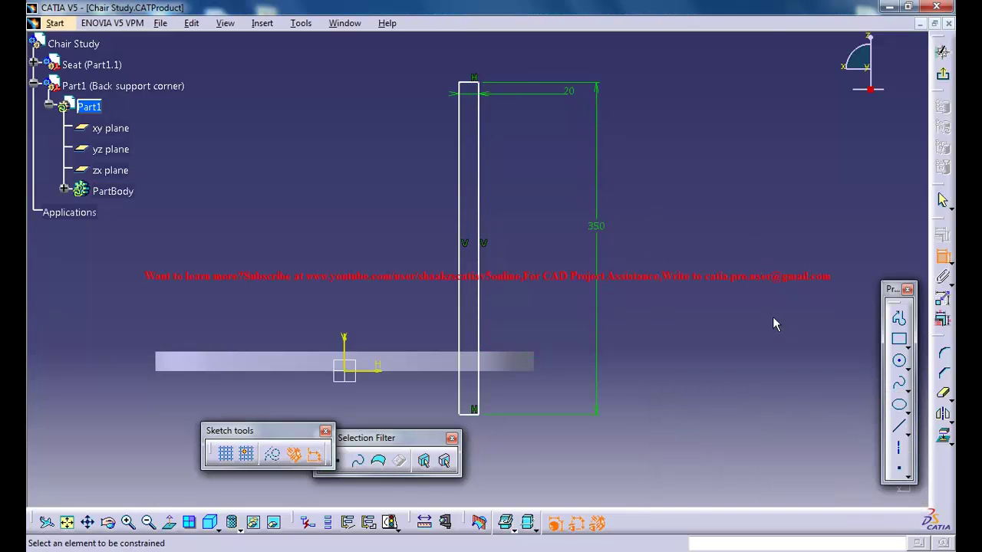
Move the upright rectangle above the seat and constrain its bottom edge coincident with the seat's top face.
left_click(478, 416)
left_click_drag(482, 424, 484, 349)
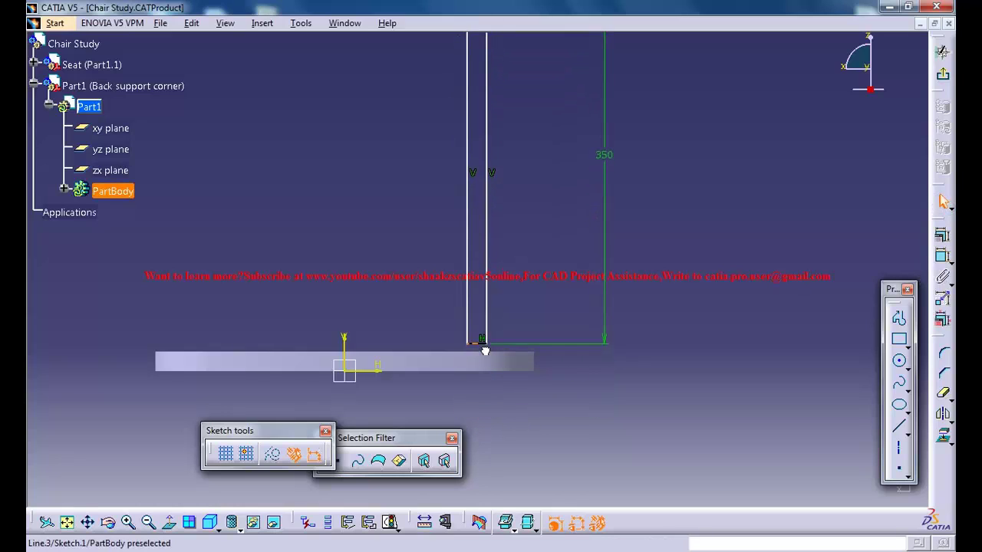
left_click(942, 256)
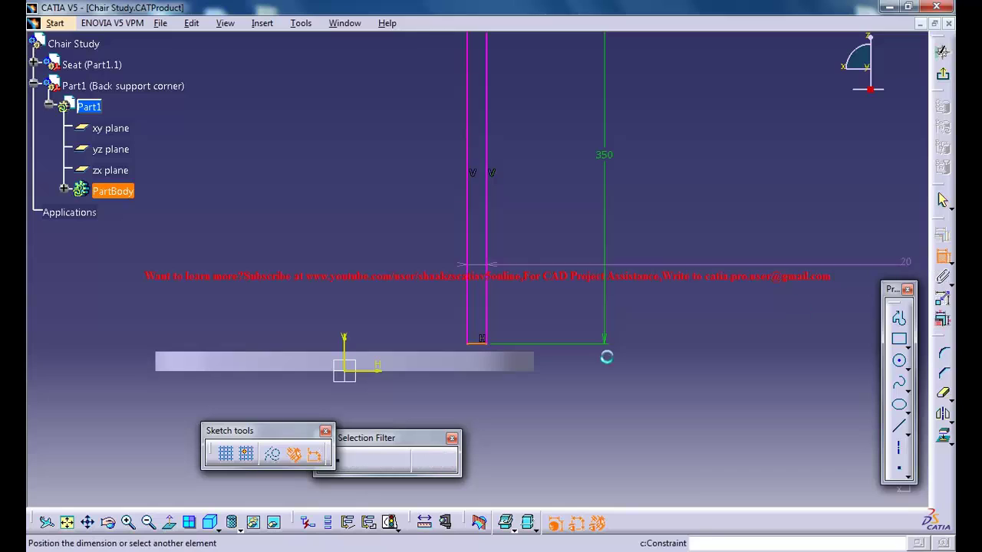
left_click(453, 360)
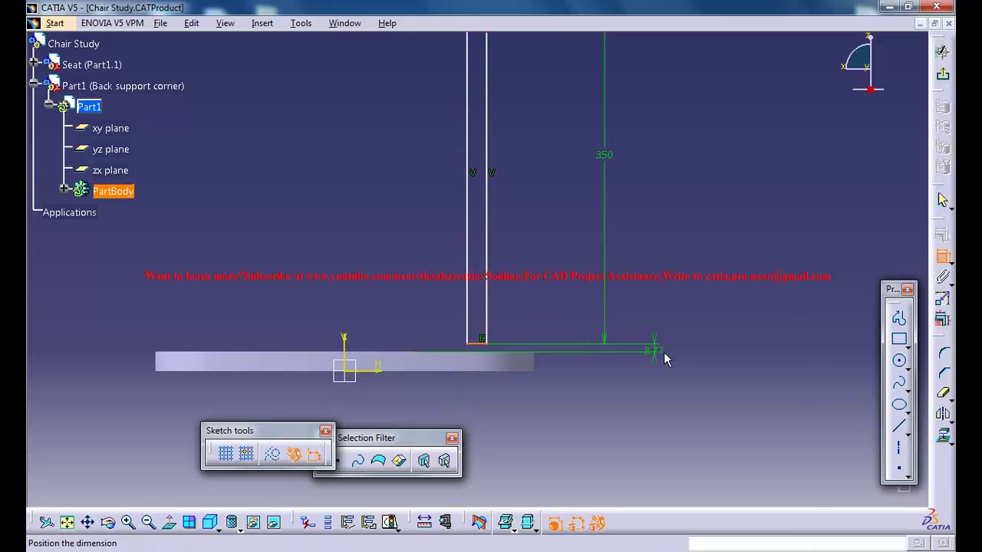
right_click(664, 358)
left_click(710, 455)
Draw a horizontal axis crossing the upper part of the upright rectangle and extending past both its long sides.
mouse_move(531, 304)
middle_mouse_down()
mouse_move(539, 373)
mouse_move(535, 316)
mouse_move(548, 259)
mouse_move(522, 316)
middle_mouse_up()
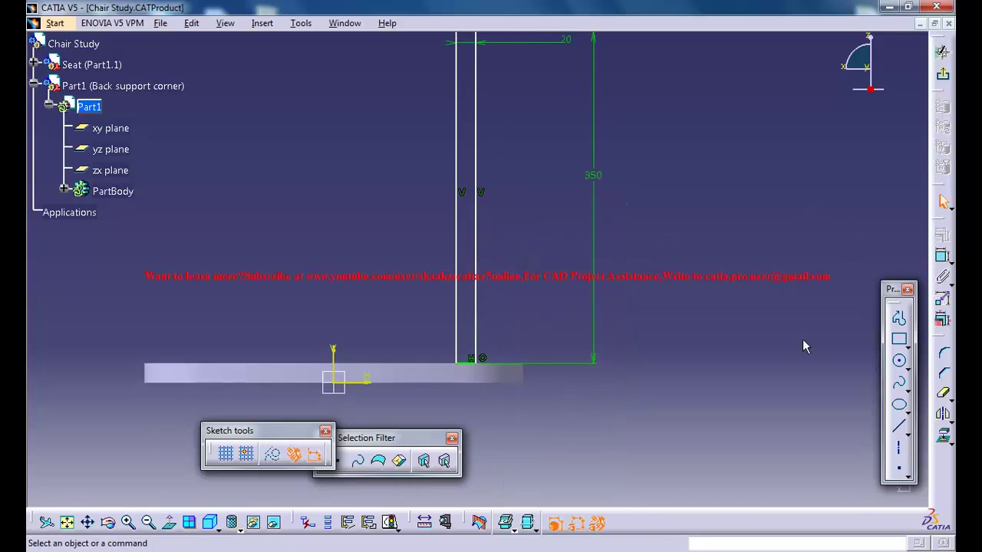
left_click(899, 448)
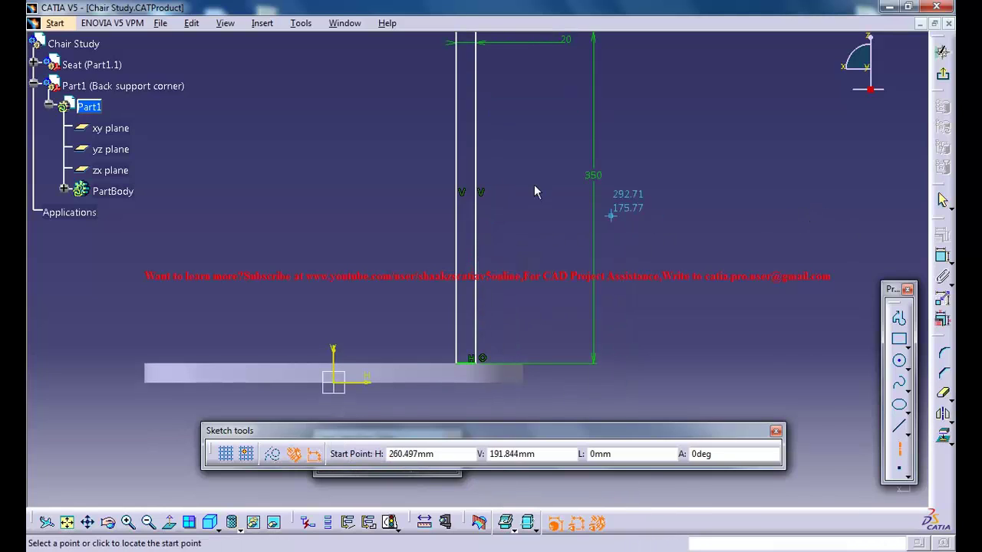
left_click(413, 135)
left_click(531, 133)
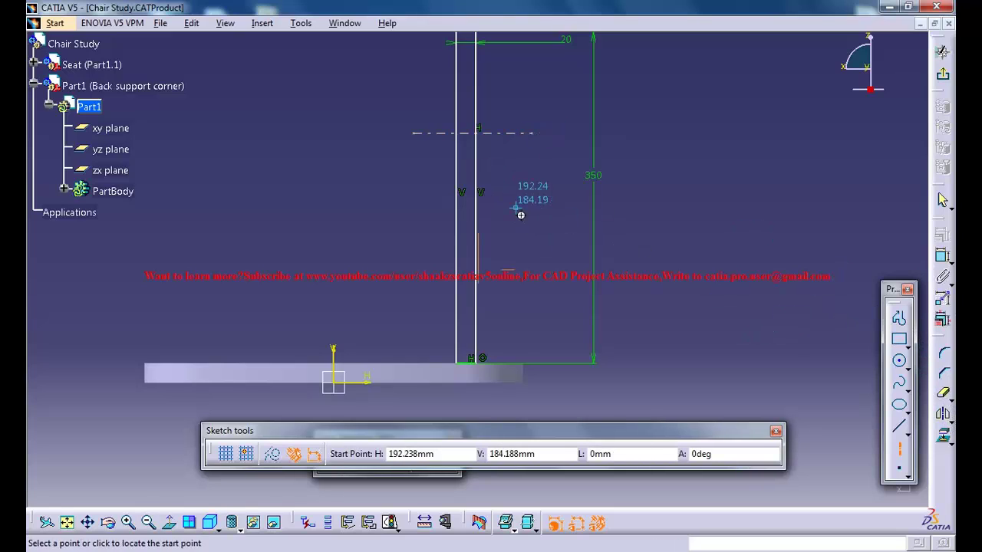
Dimension the horizontal axis's vertical distance from the seat's top face and set it to 250 mm.
middle_click_drag(519, 212, 532, 239)
left_click(941, 255)
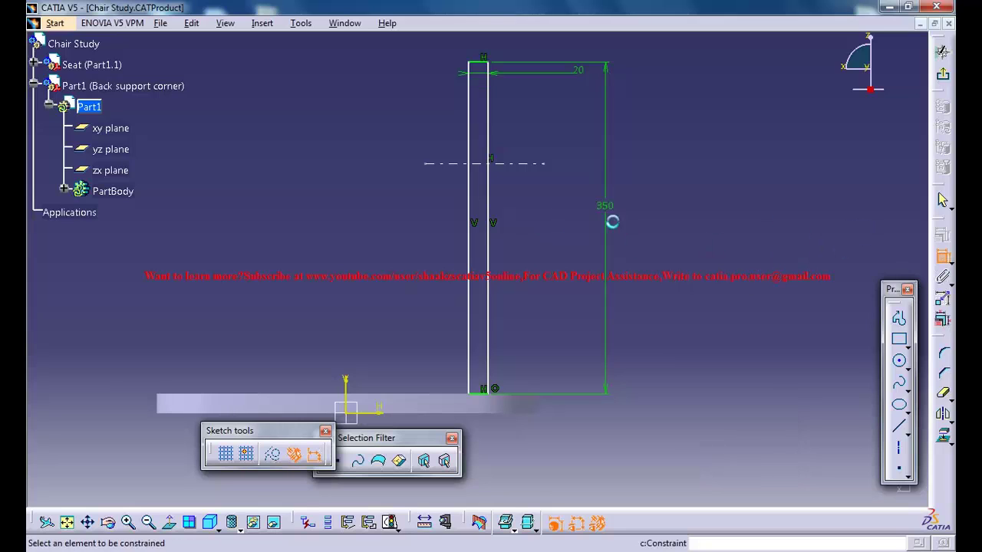
left_click(455, 172)
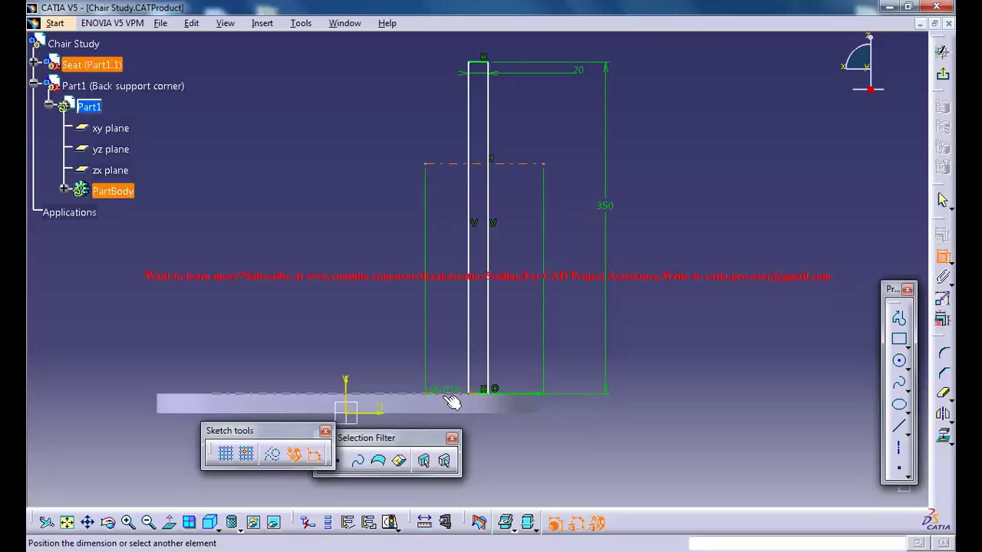
left_click(448, 395)
right_click(451, 319)
left_click(449, 325)
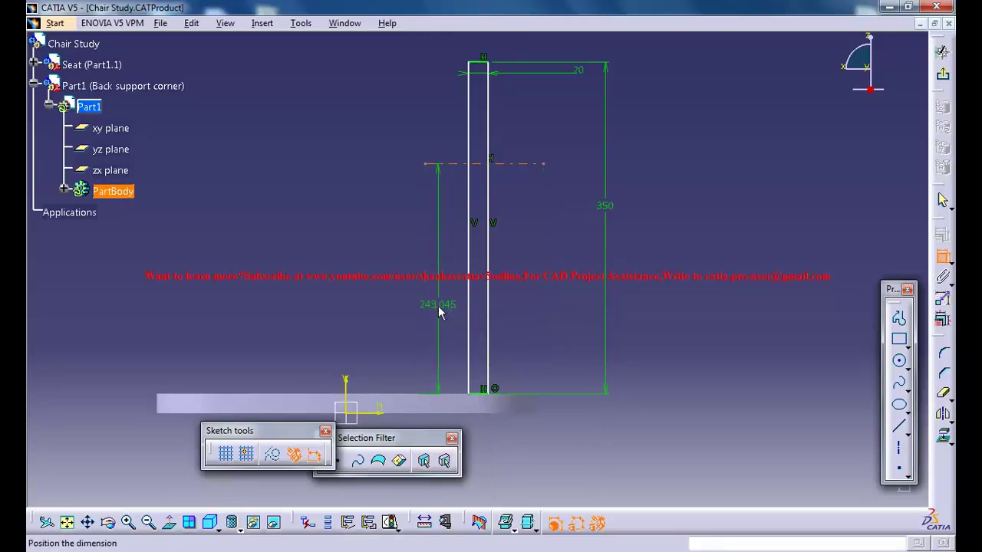
left_click(445, 307)
double_click(437, 305)
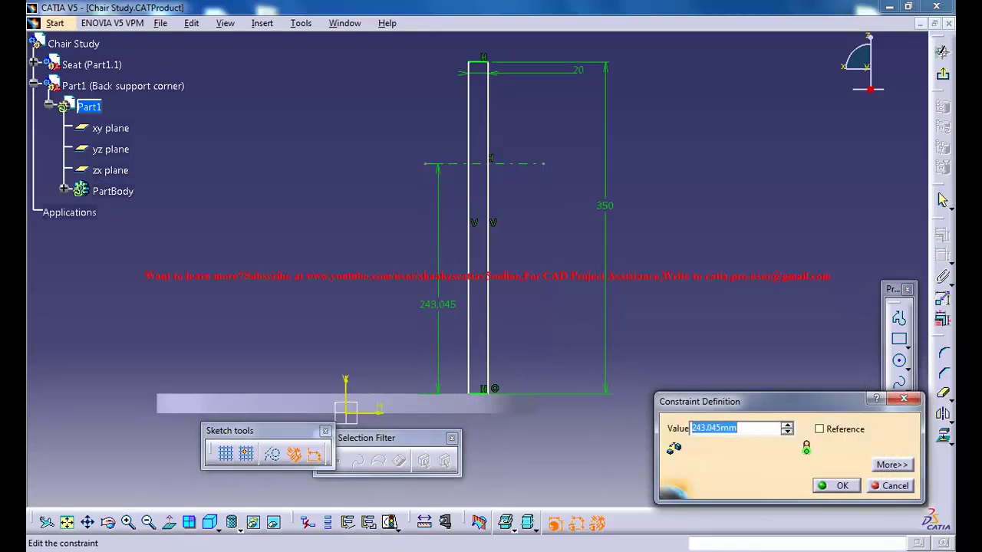
type("250")
key("Return")
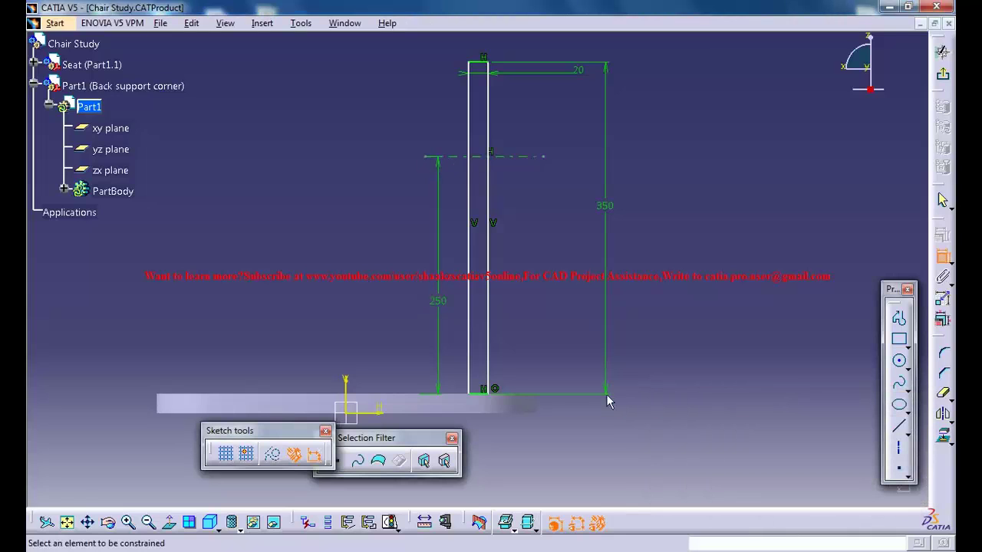
Set the horizontal axis's height above the seat to 230 mm.
double_click(440, 303)
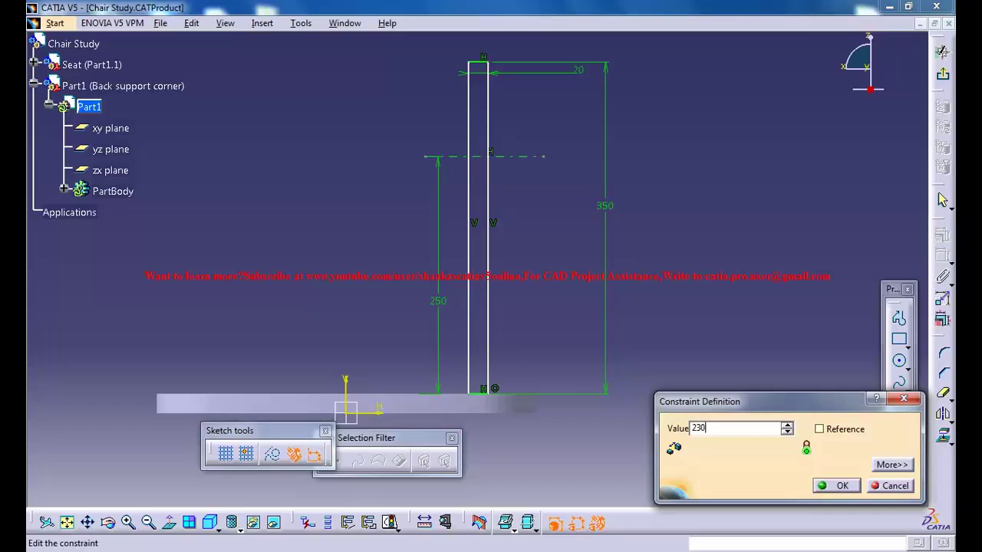
type("230")
key("Return")
mouse_move(501, 340)
middle_mouse_down()
mouse_move(511, 234)
mouse_move(498, 336)
mouse_move(519, 261)
mouse_move(532, 292)
middle_mouse_up()
mouse_move(537, 230)
middle_mouse_down()
mouse_move(552, 307)
mouse_move(568, 259)
mouse_move(559, 248)
middle_mouse_up()
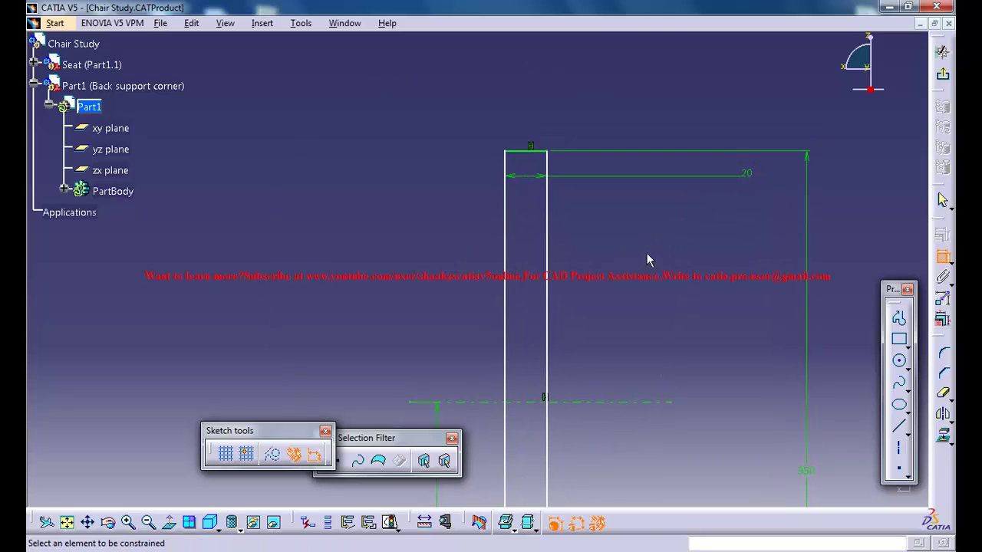
left_click(908, 372)
left_click(846, 379)
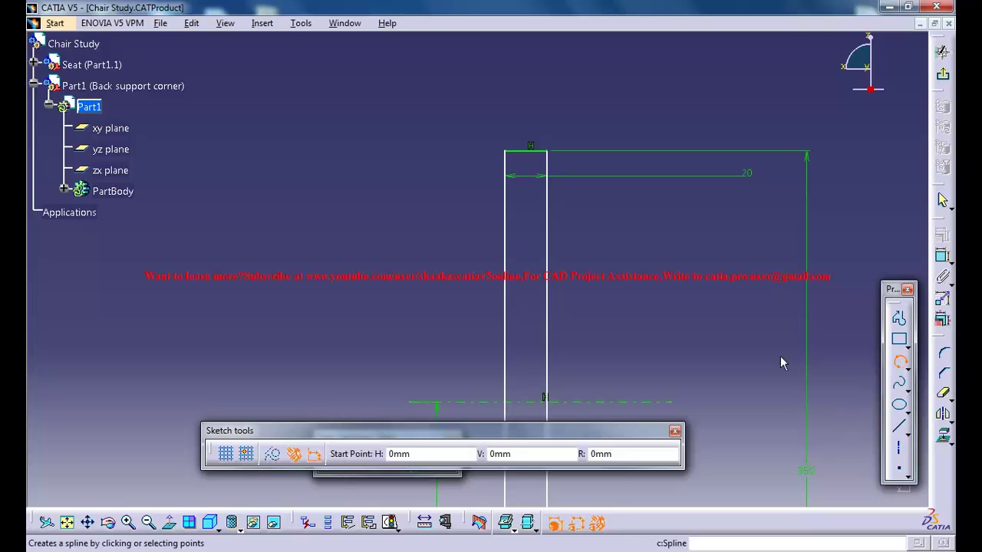
mouse_move(574, 257)
middle_mouse_down()
mouse_move(570, 234)
mouse_move(637, 253)
mouse_move(598, 235)
mouse_move(581, 179)
mouse_move(557, 186)
middle_mouse_up()
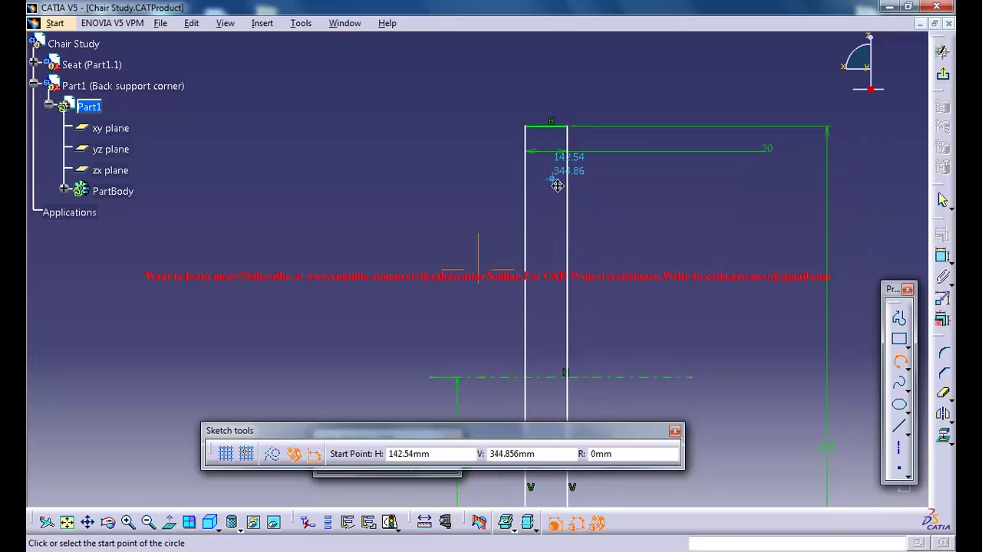
mouse_move(609, 285)
middle_mouse_down()
mouse_move(607, 293)
mouse_move(631, 230)
middle_mouse_up()
mouse_move(654, 332)
middle_mouse_down()
mouse_move(675, 292)
mouse_move(826, 394)
middle_mouse_up()
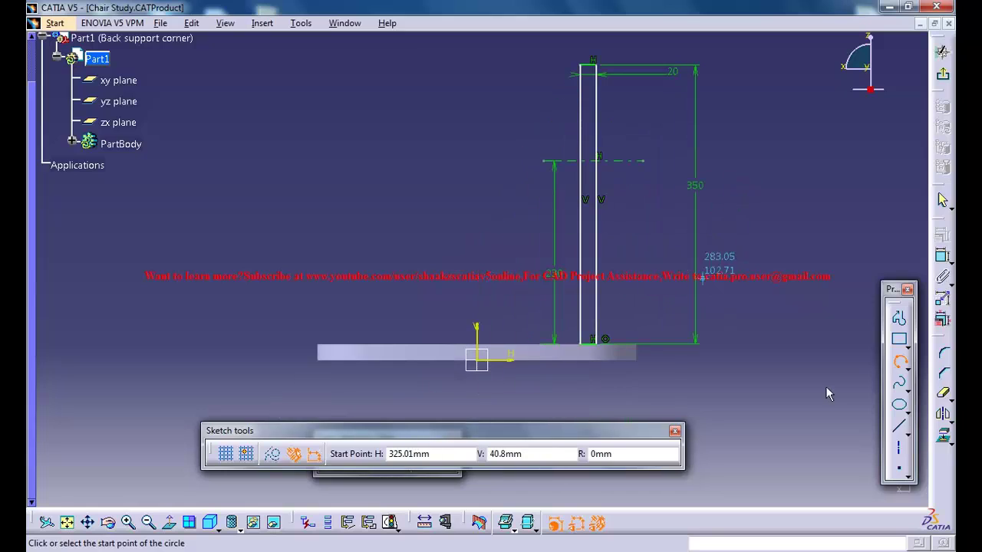
left_click(899, 426)
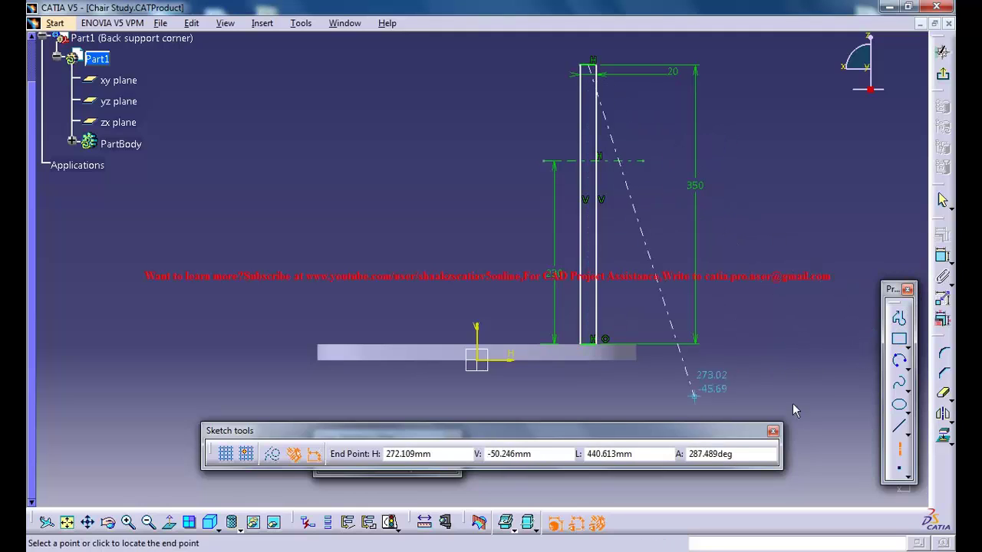
Draw a vertical centre line 350 mm long from the midpoint of the rectangle's top edge to the midpoint of its bottom edge.
left_click(900, 424)
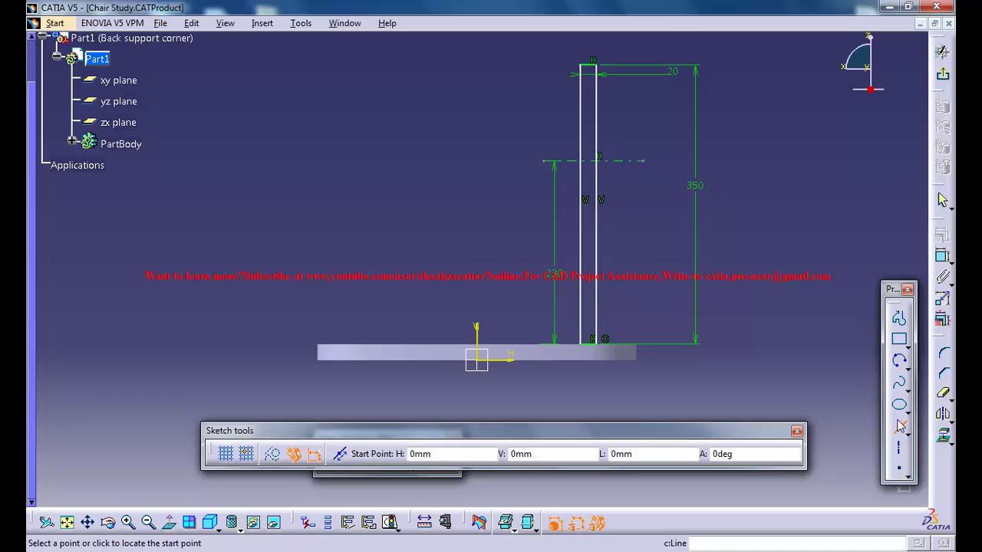
left_click(592, 69)
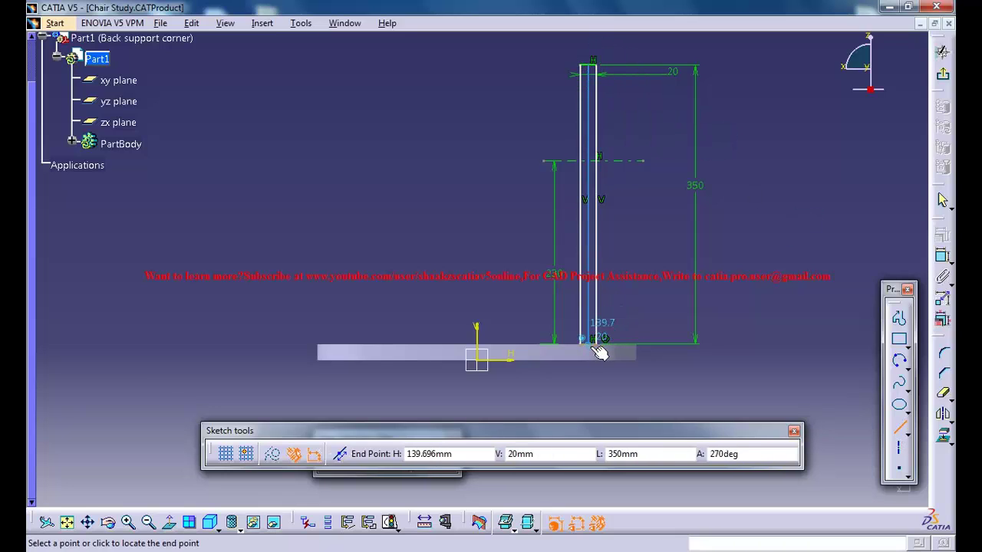
left_click(598, 352)
Sketch a three-point arc of about 33 mm radius, running down about 13 mm from the rectangle's top edge just left of the centre line.
mouse_move(598, 136)
middle_mouse_down()
mouse_move(601, 315)
mouse_move(598, 300)
middle_mouse_up()
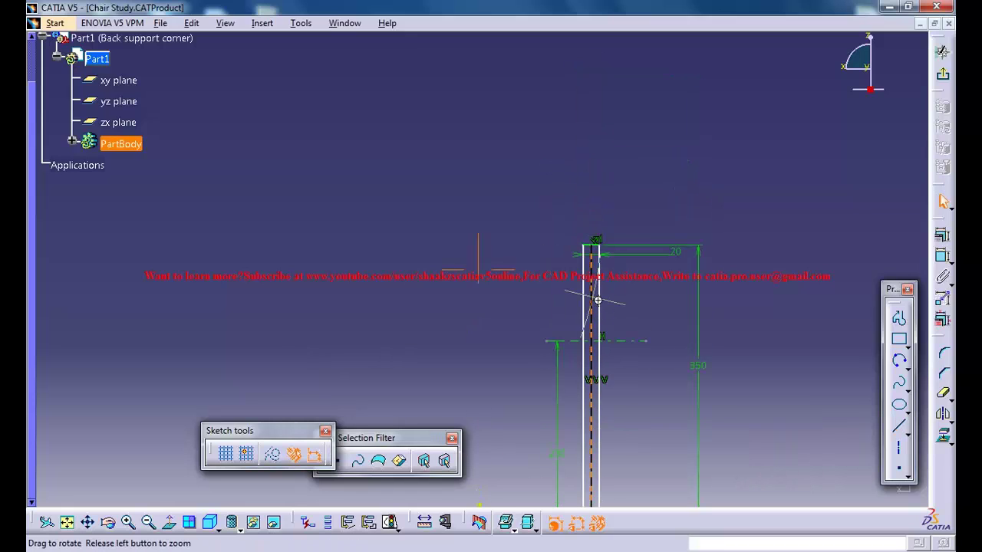
middle_click_drag(604, 200, 600, 166)
mouse_move(740, 230)
middle_mouse_down()
mouse_move(714, 252)
mouse_move(621, 245)
mouse_move(667, 243)
mouse_move(673, 222)
mouse_move(642, 236)
middle_mouse_up()
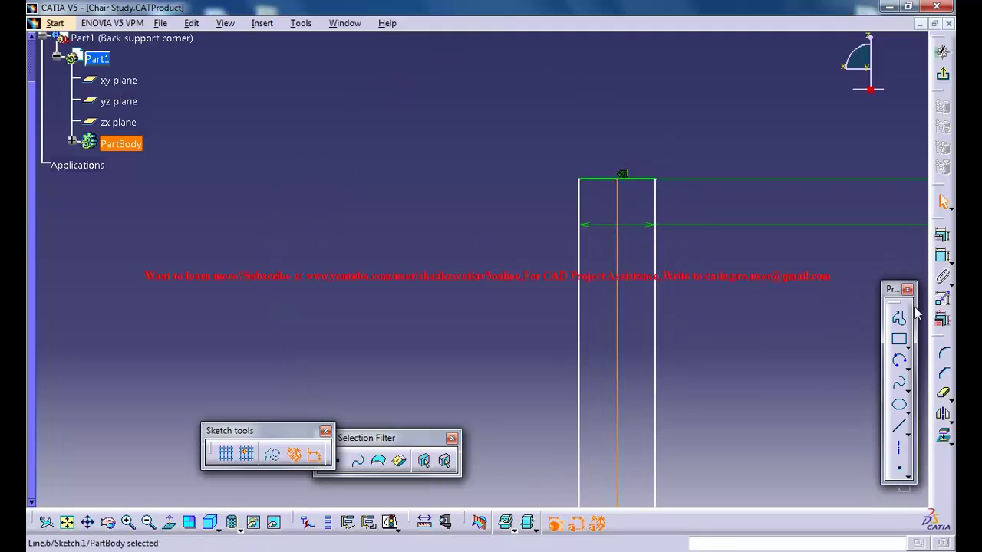
left_click(899, 359)
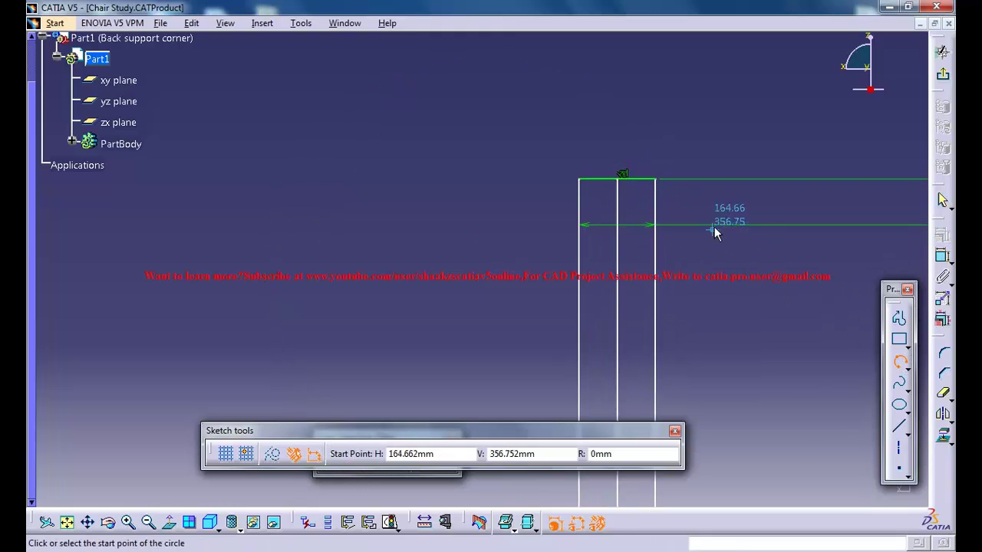
middle_click_drag(691, 230, 694, 209)
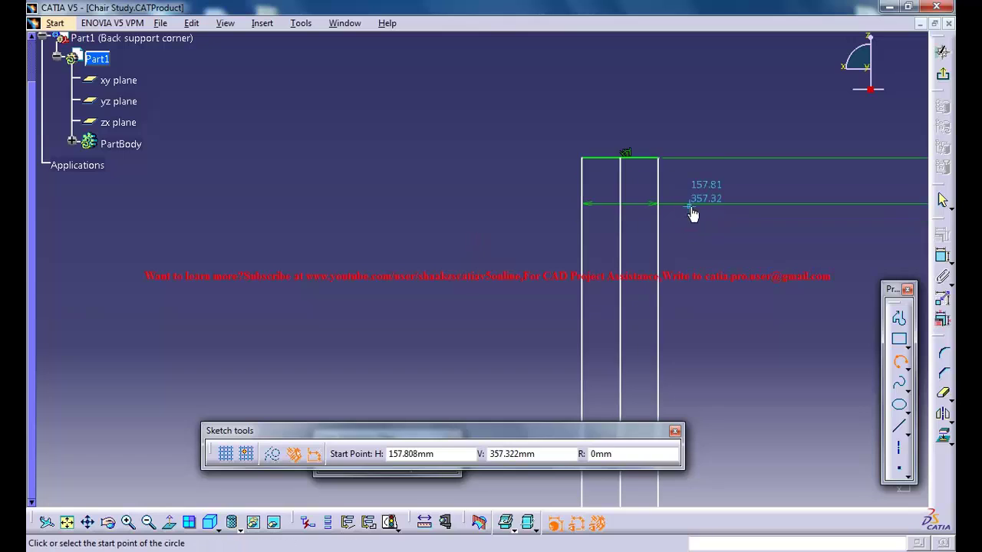
left_click(611, 158)
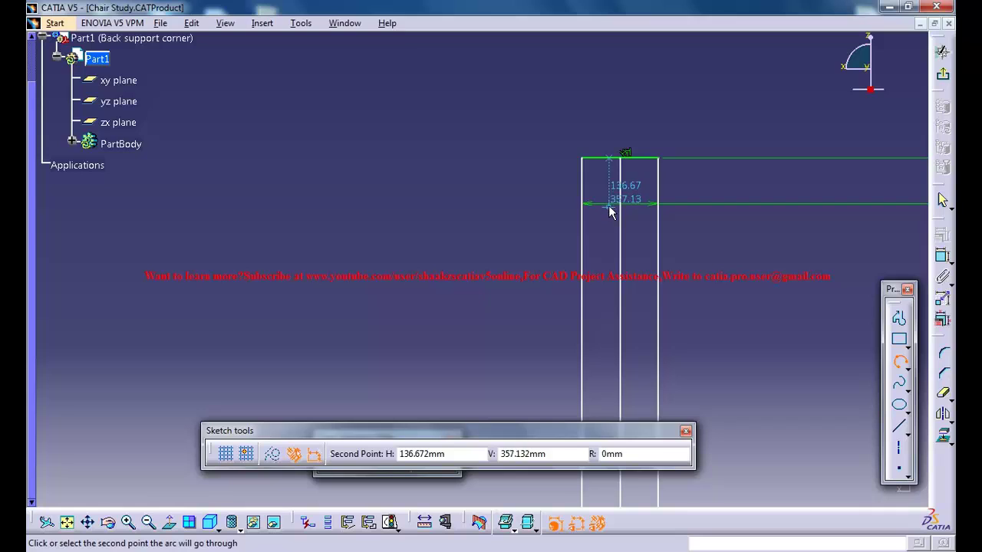
middle_click_drag(610, 204, 610, 204)
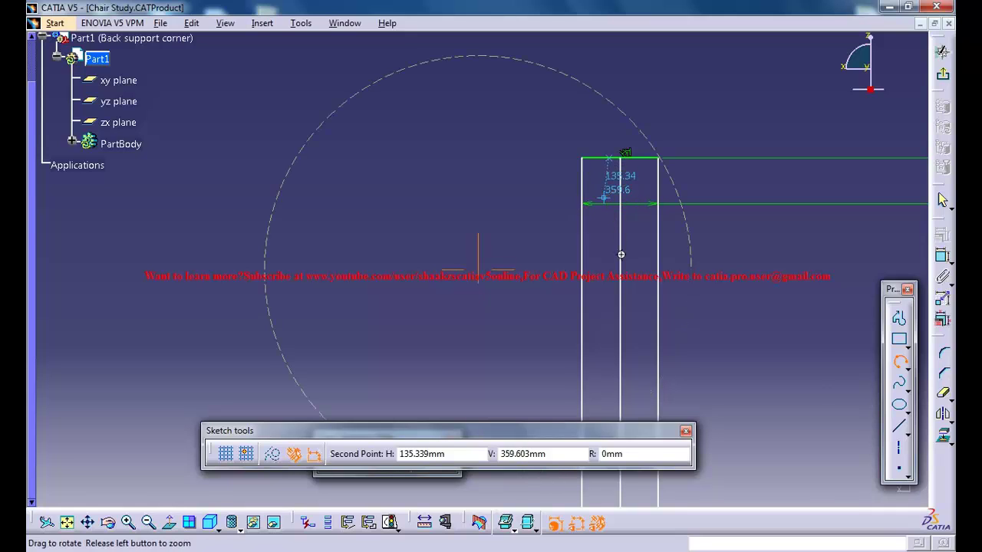
middle_click_drag(621, 253, 635, 105)
middle_click_drag(600, 177, 603, 182)
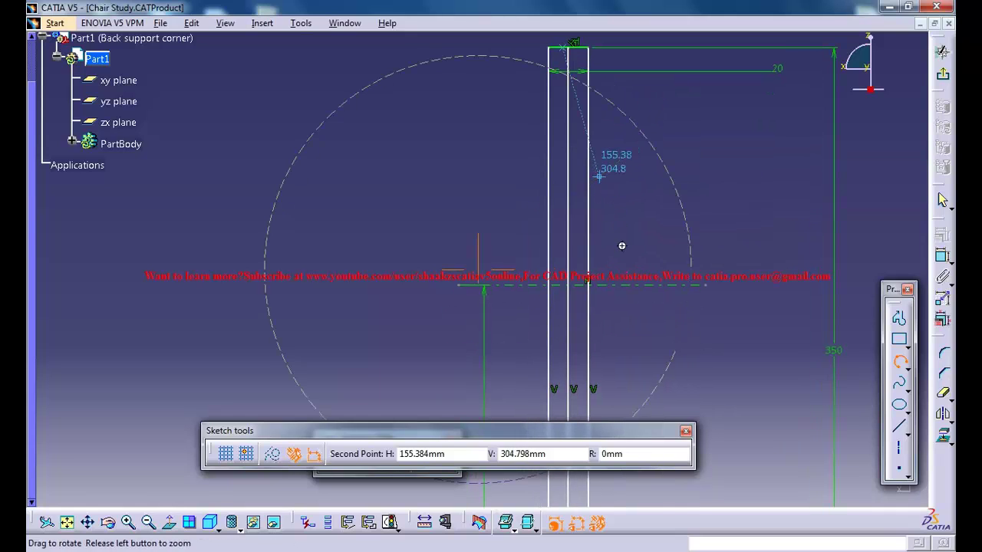
mouse_move(621, 245)
middle_mouse_down()
mouse_move(622, 256)
mouse_move(706, 155)
mouse_move(663, 234)
mouse_move(658, 226)
mouse_move(666, 243)
mouse_move(664, 235)
mouse_move(658, 242)
mouse_move(716, 258)
middle_mouse_up()
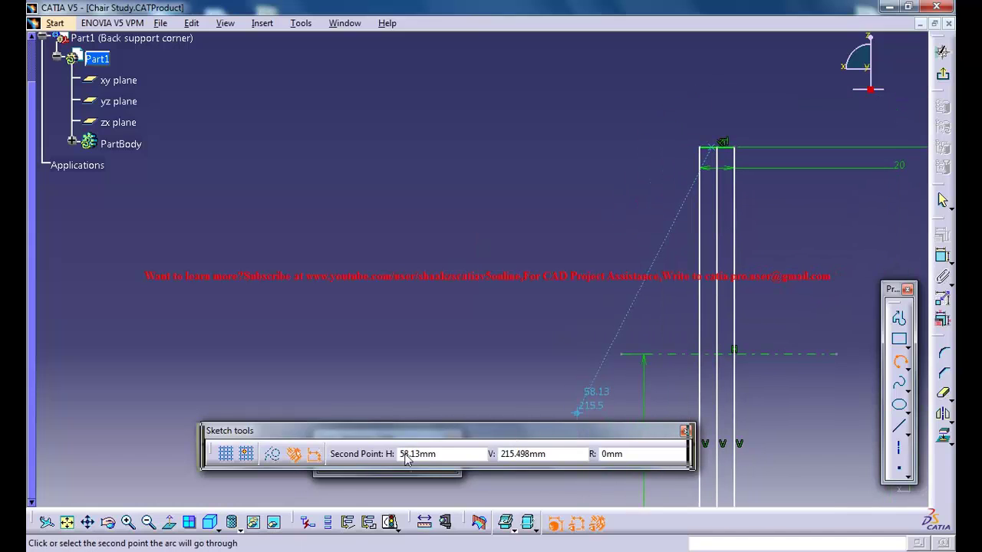
left_click_drag(581, 431, 368, 472)
middle_click_drag(646, 241, 590, 250)
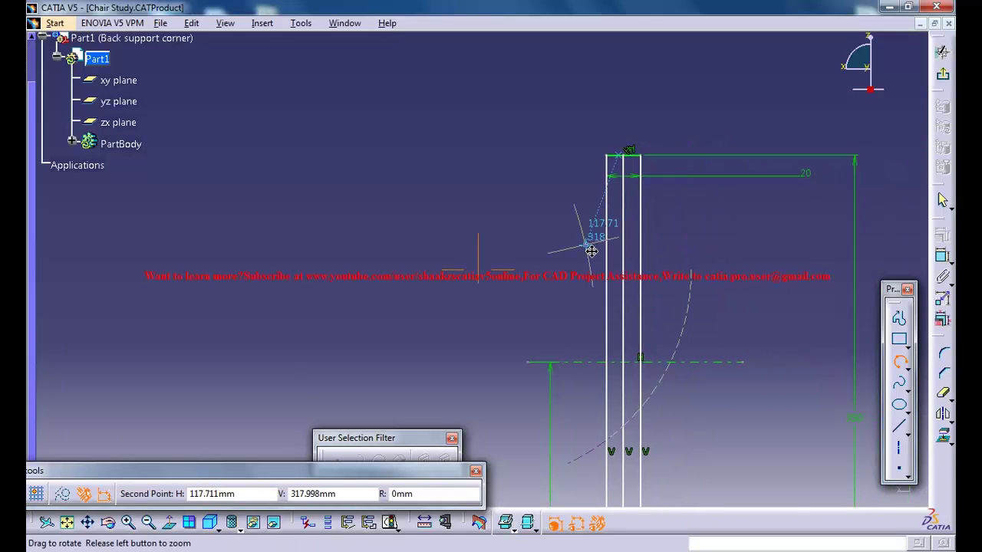
mouse_move(621, 181)
middle_mouse_down()
mouse_move(642, 241)
mouse_move(565, 301)
middle_mouse_up()
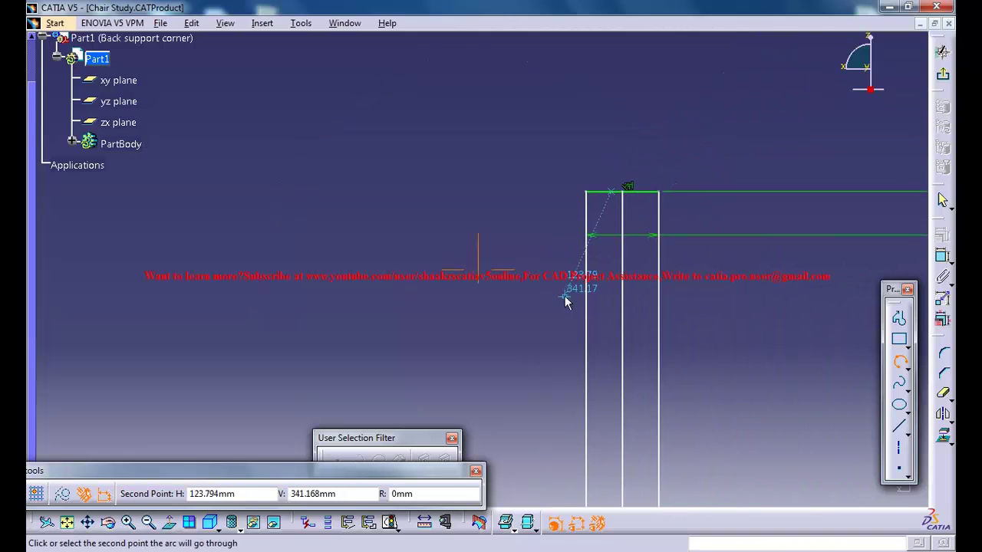
left_click(611, 222)
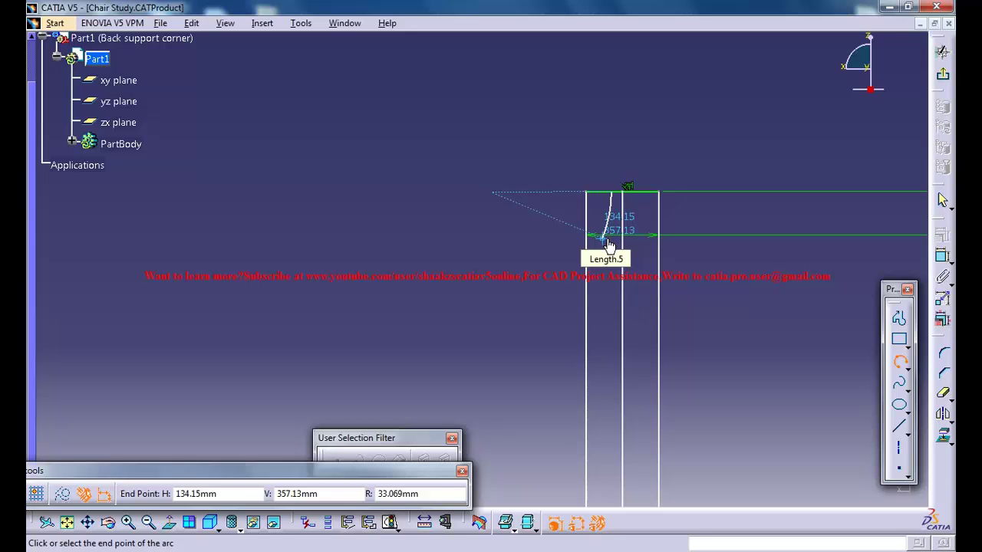
left_click(608, 244)
Sketch a second three-point arc of about 12 mm radius from the first arc's lower end, bulging toward the rectangle's left side.
mouse_move(637, 243)
middle_mouse_down()
mouse_move(642, 207)
mouse_move(675, 157)
mouse_move(646, 230)
middle_mouse_up()
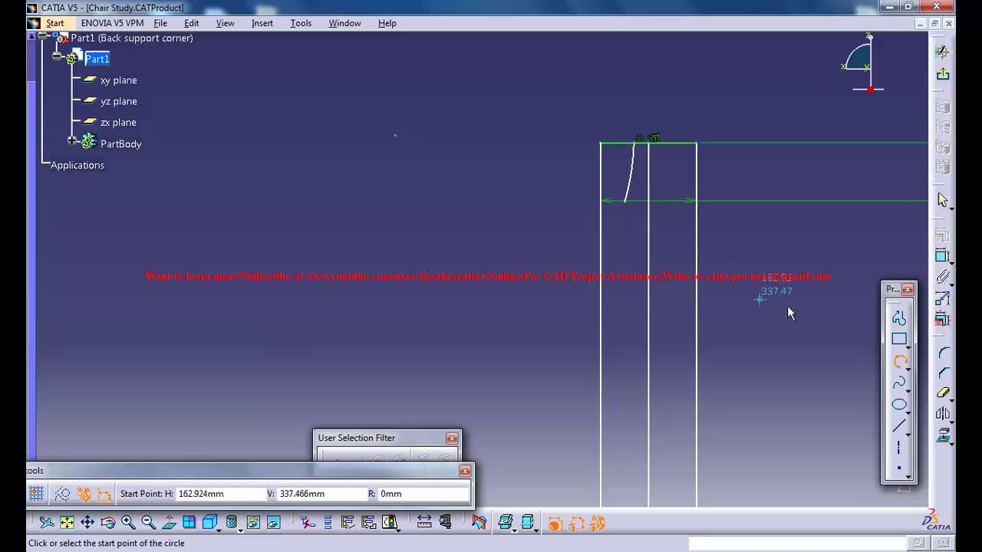
left_click(628, 208)
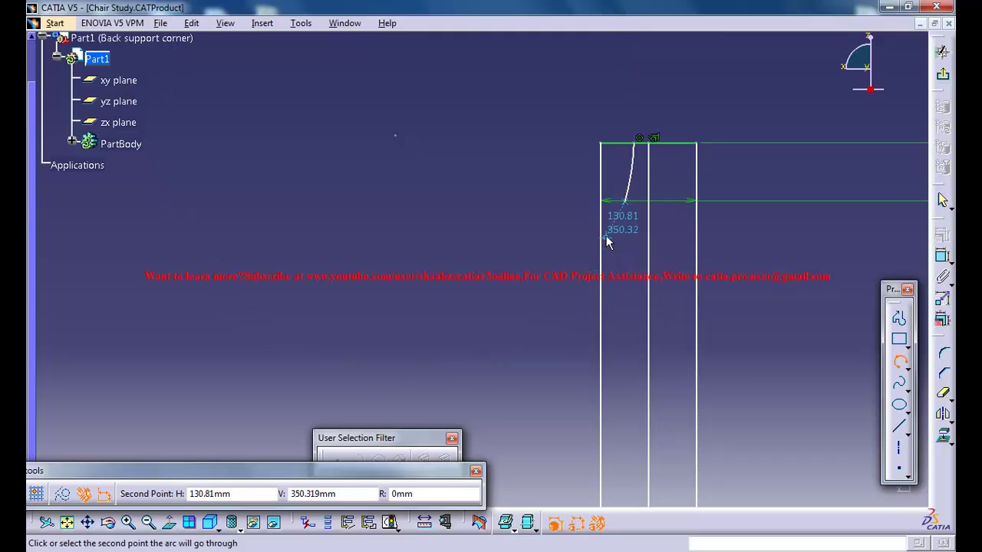
left_click(612, 236)
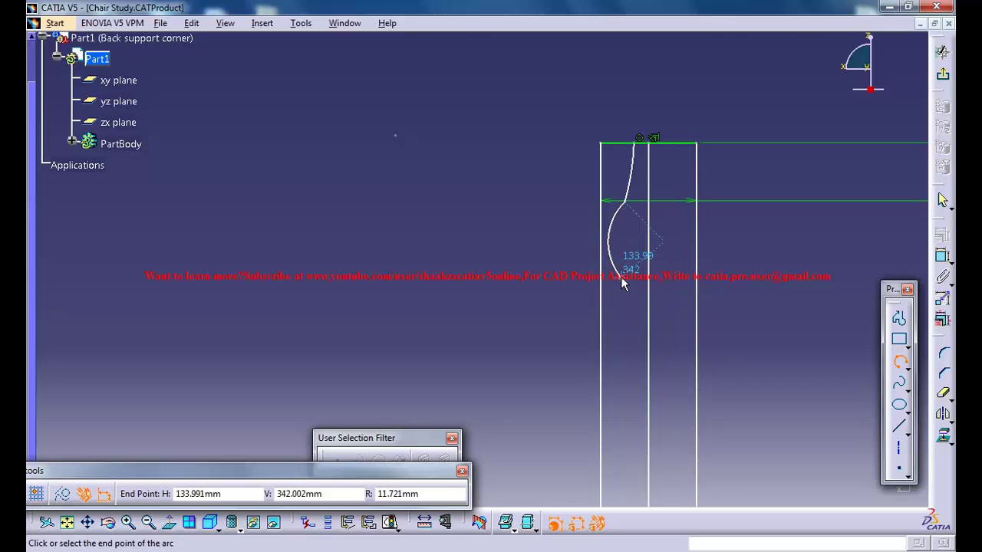
left_click(629, 287)
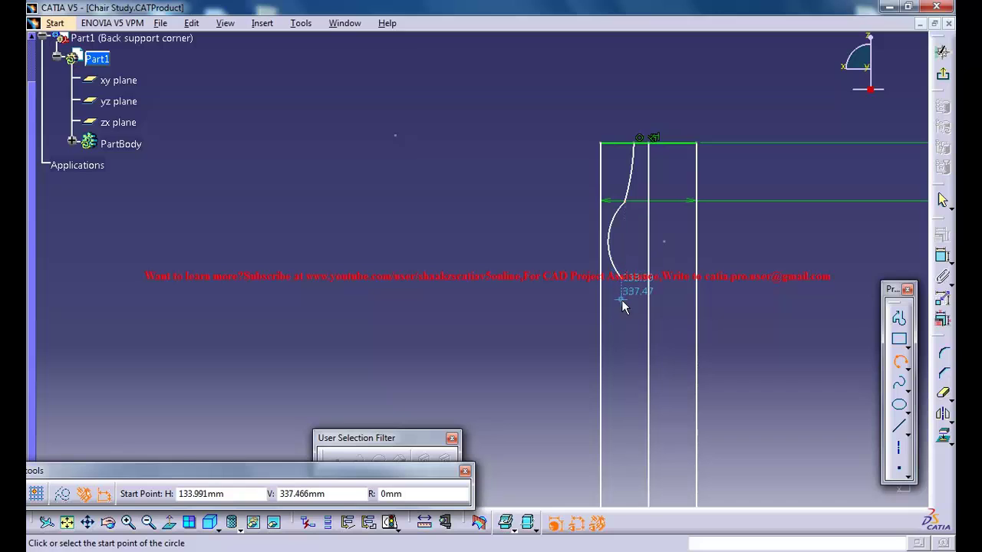
Sketch a tiny three-point arc from the second arc's lower end, bulging toward the rectangle's left side and ending at about H 134, V 340.4 mm.
left_click(627, 283)
middle_click_drag(619, 294, 622, 230)
middle_click_drag(684, 281, 578, 281)
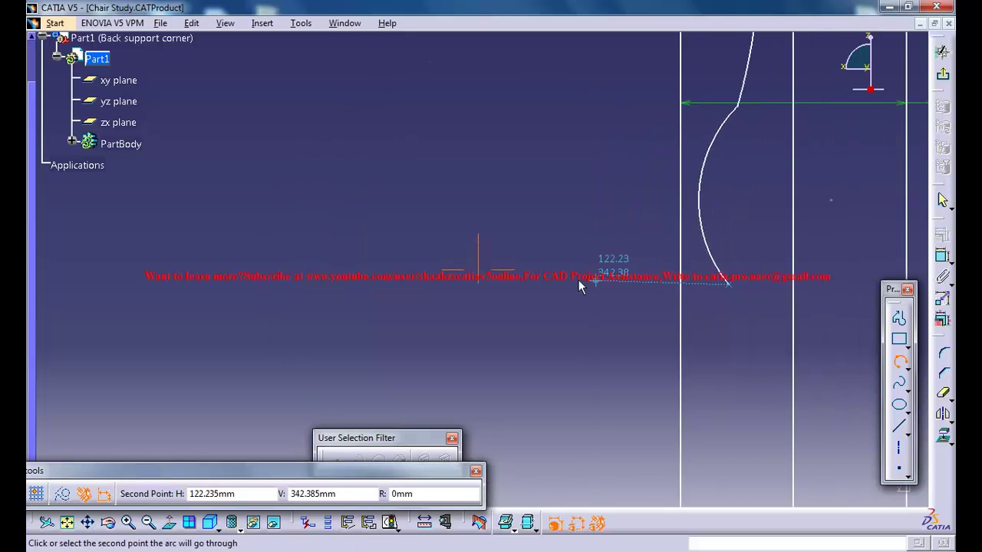
middle_click_drag(655, 290, 605, 293)
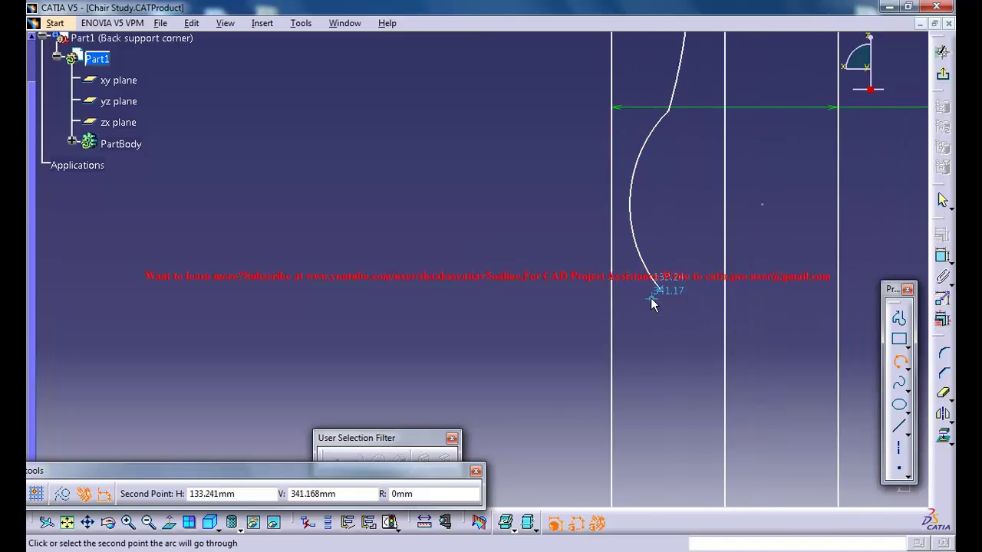
left_click(655, 303)
left_click(657, 300)
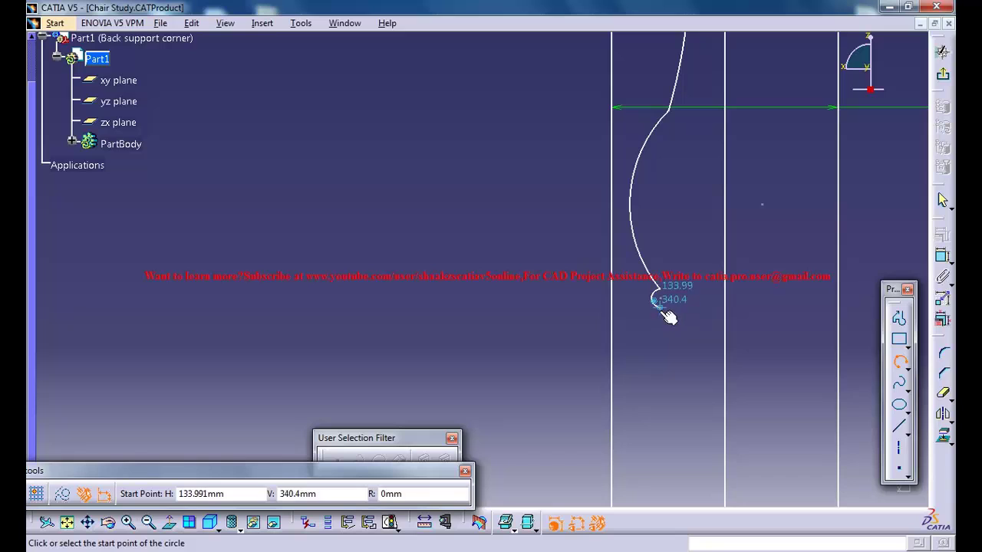
Sketch a three-point arc of about 7 mm radius from the tiny arc's lower end, bulging toward the centre line and running down about 8 mm.
left_click(659, 306)
middle_click_drag(653, 314, 673, 383)
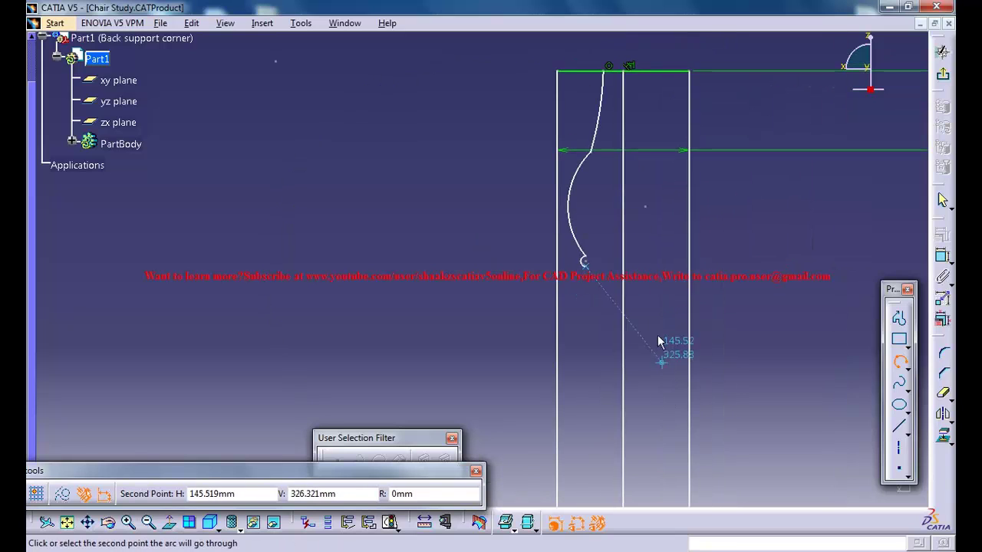
left_click(596, 291)
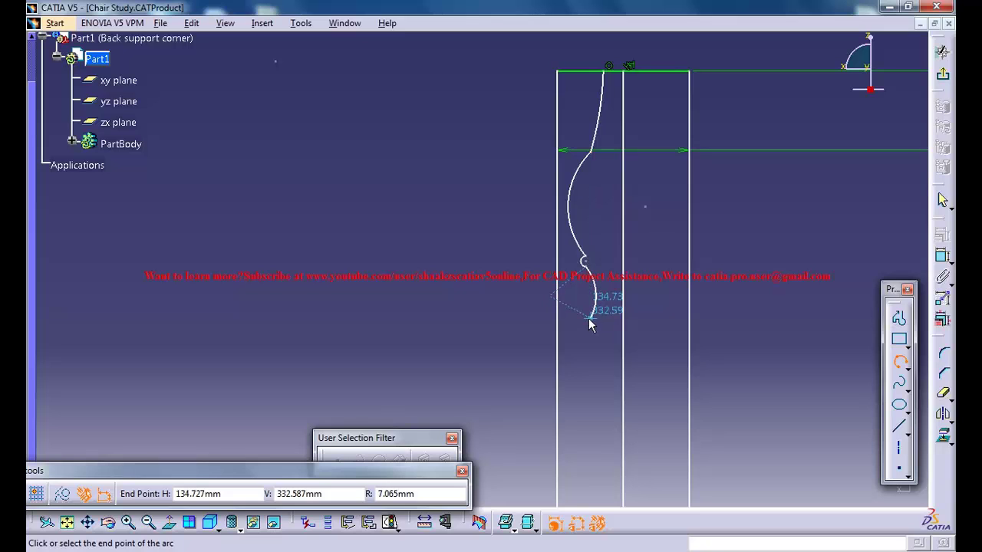
left_click(588, 318)
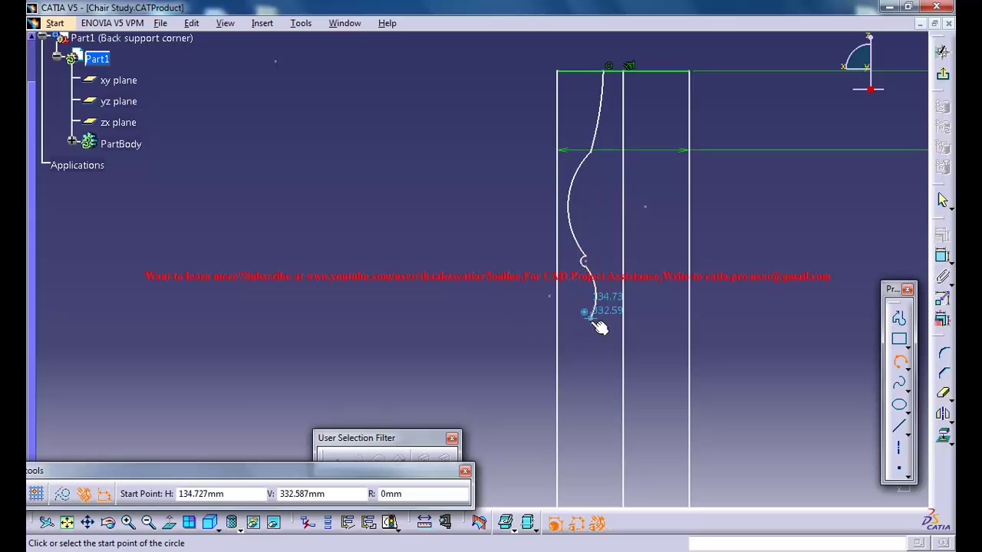
Continue the profile with a long, shallow three-point arc running down about 28 mm and bulging toward the rectangle's left side.
left_click(591, 319)
middle_click_drag(577, 364, 562, 248)
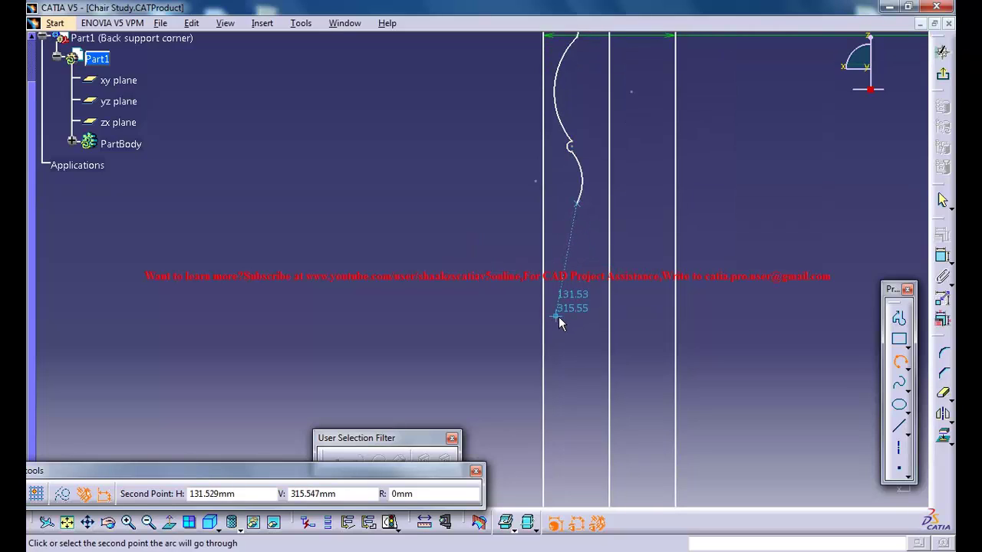
left_click(563, 293)
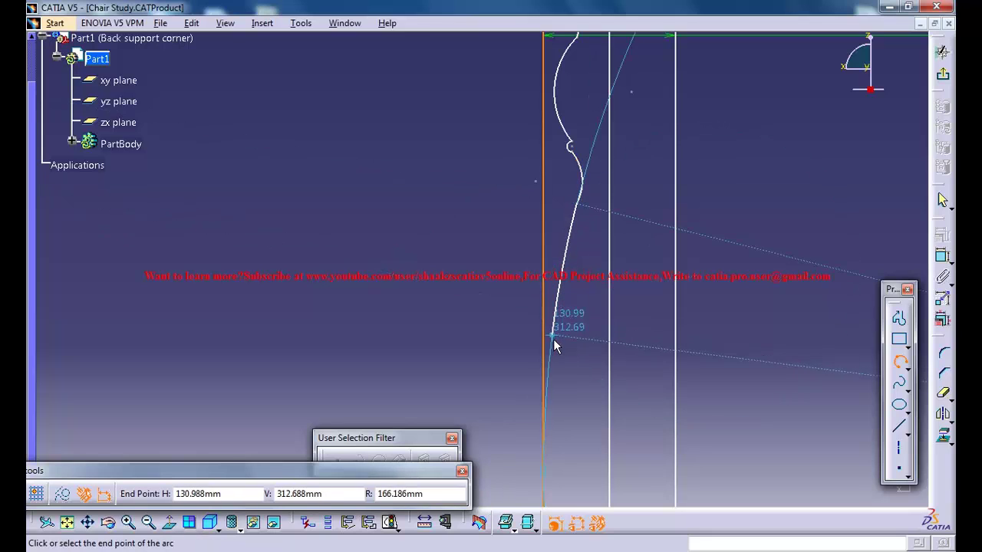
left_click(568, 388)
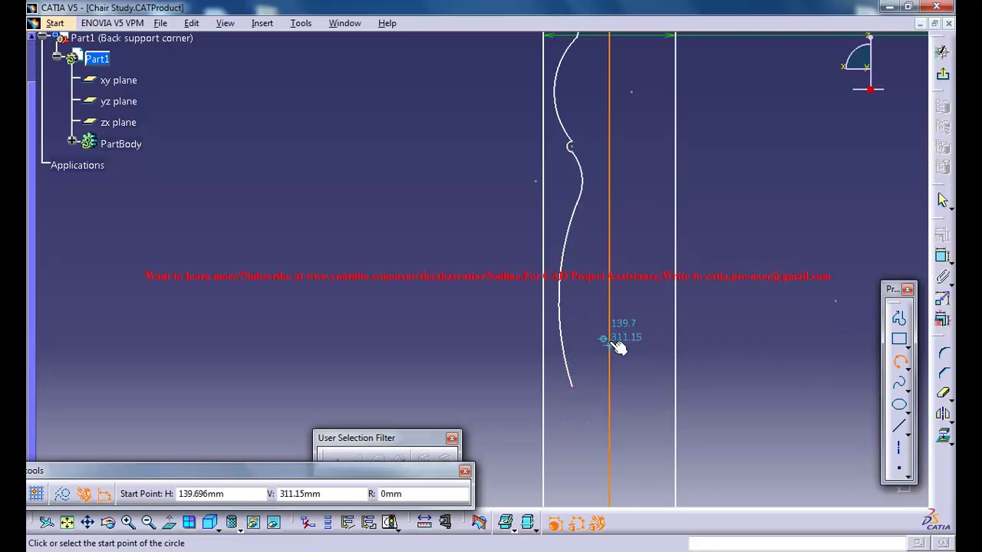
Extend the profile downward with an arc of about 8.6 mm radius bulging toward the centre line and one of about 2.7 mm bulging left.
mouse_move(619, 345)
middle_mouse_down()
mouse_move(630, 301)
mouse_move(651, 394)
mouse_move(647, 435)
mouse_move(648, 353)
middle_mouse_up()
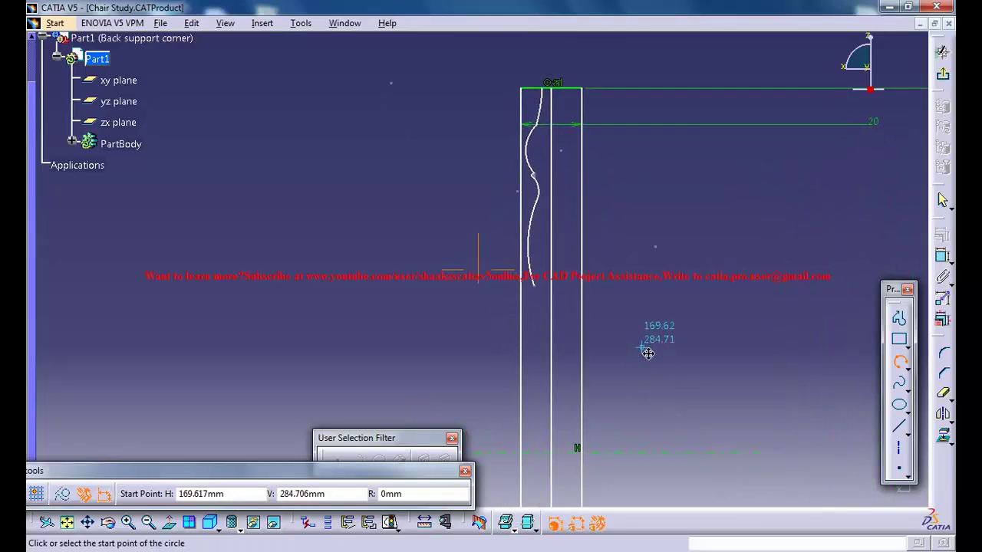
mouse_move(624, 296)
middle_mouse_down()
mouse_move(640, 275)
mouse_move(644, 233)
middle_mouse_up()
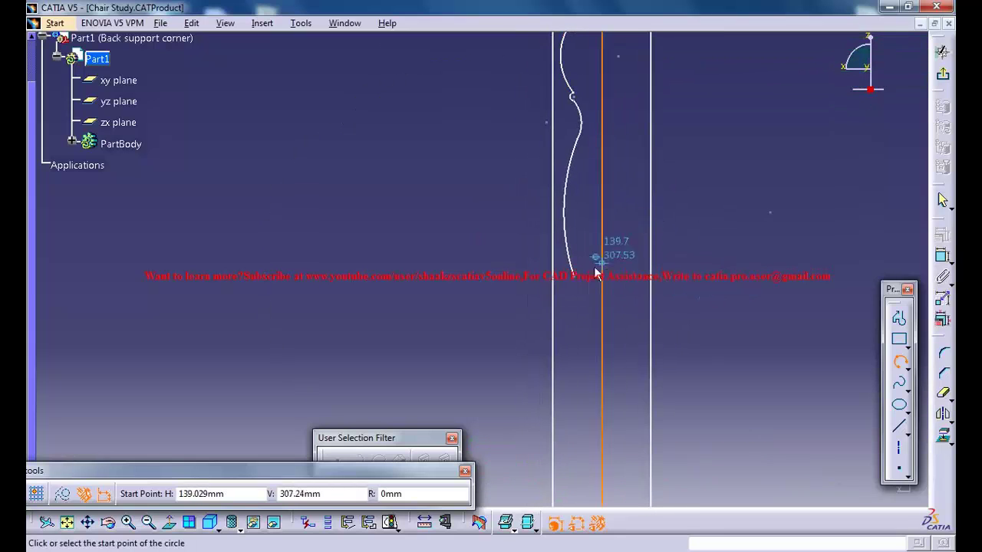
left_click(579, 280)
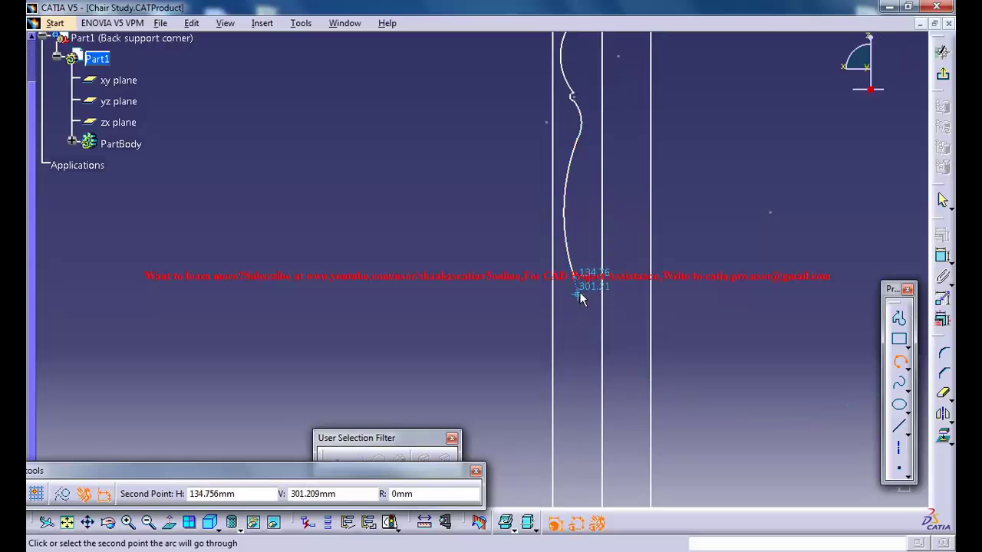
left_click(579, 297)
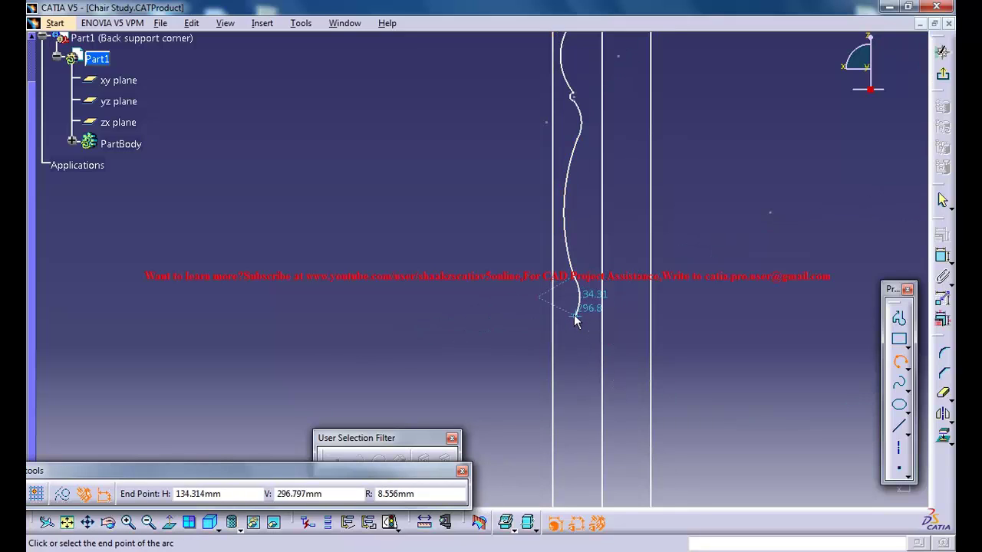
left_click(575, 315)
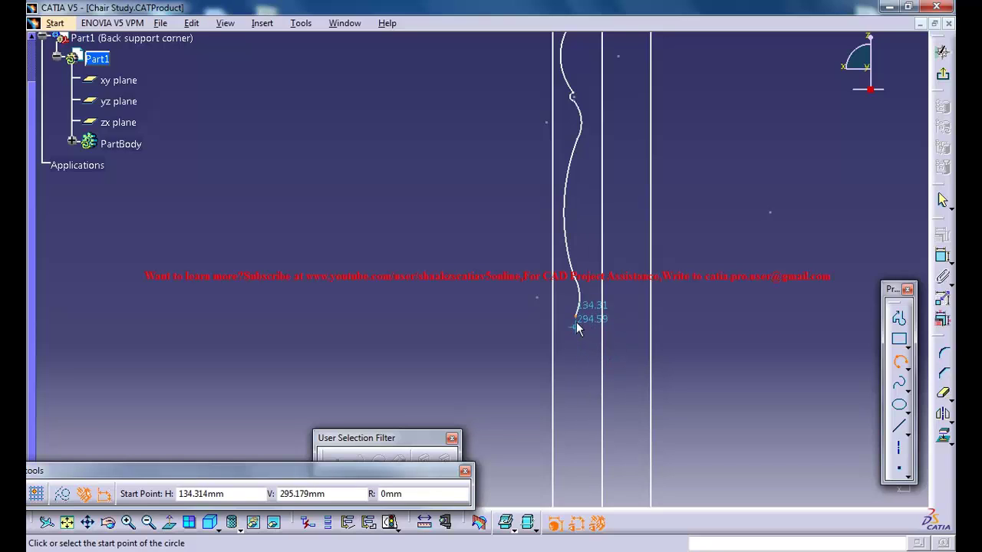
left_click(577, 324)
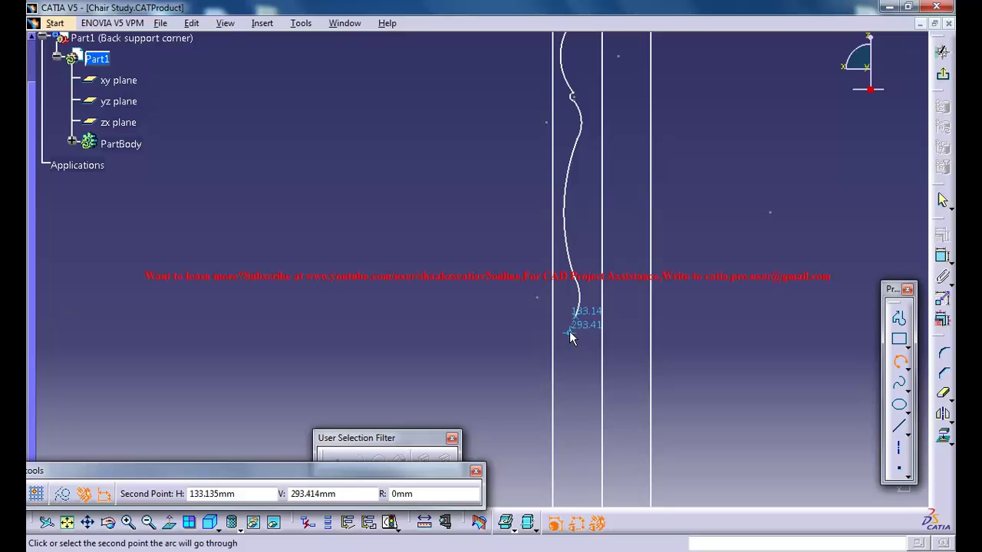
left_click(568, 335)
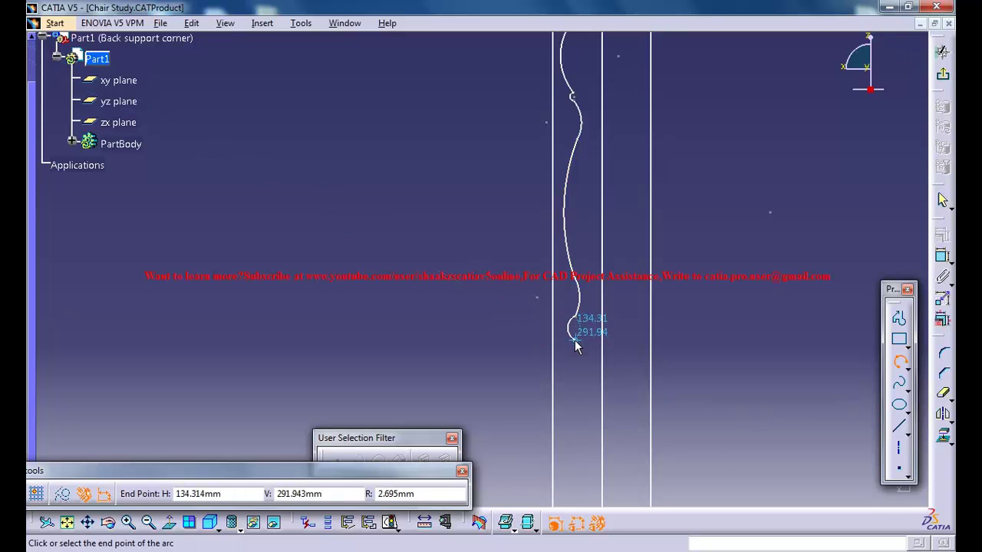
left_click(574, 341)
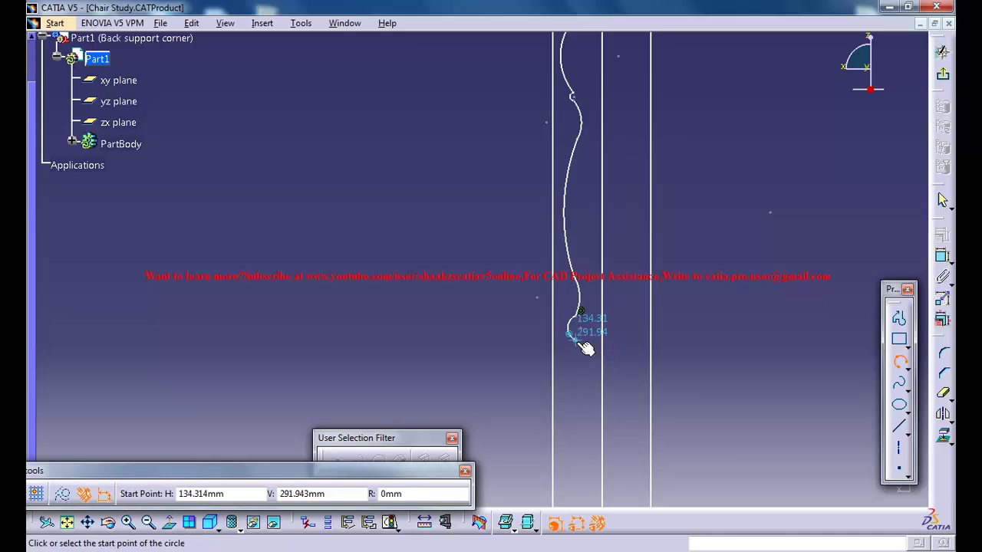
Add an arc bulging left, about 15 mm tall, followed by one of about 50 mm radius bulging toward the centre line down to about V 262.5 mm.
left_click(580, 344)
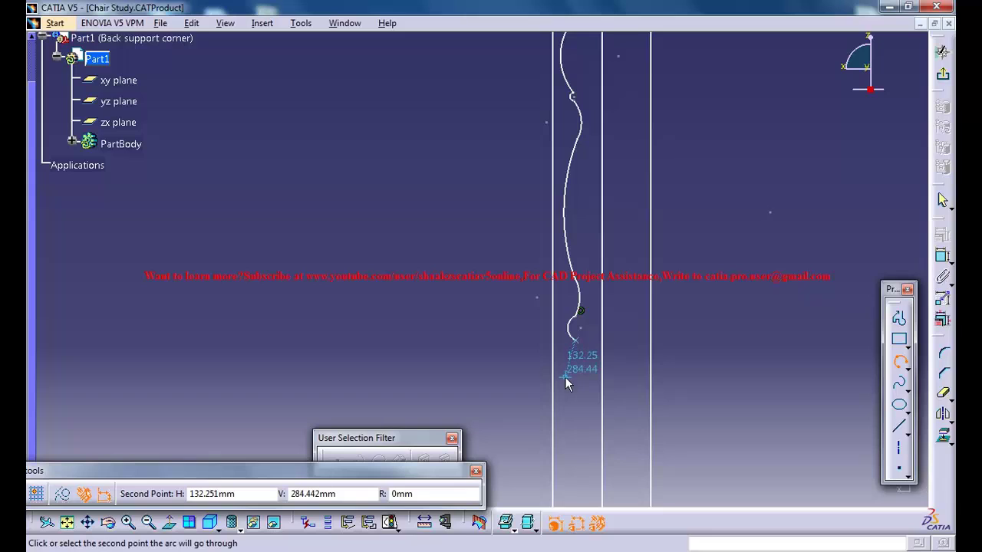
left_click(564, 376)
left_click(568, 414)
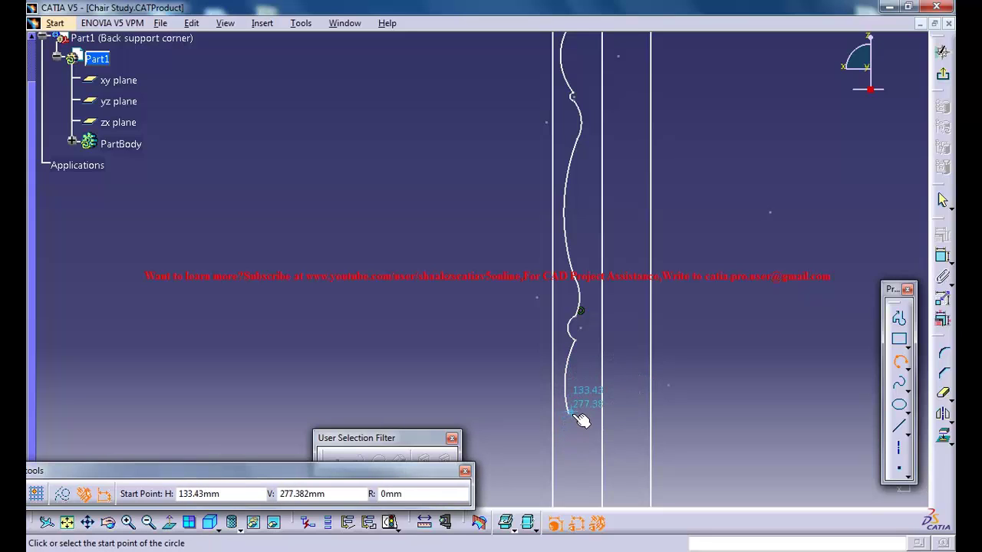
left_click(577, 418)
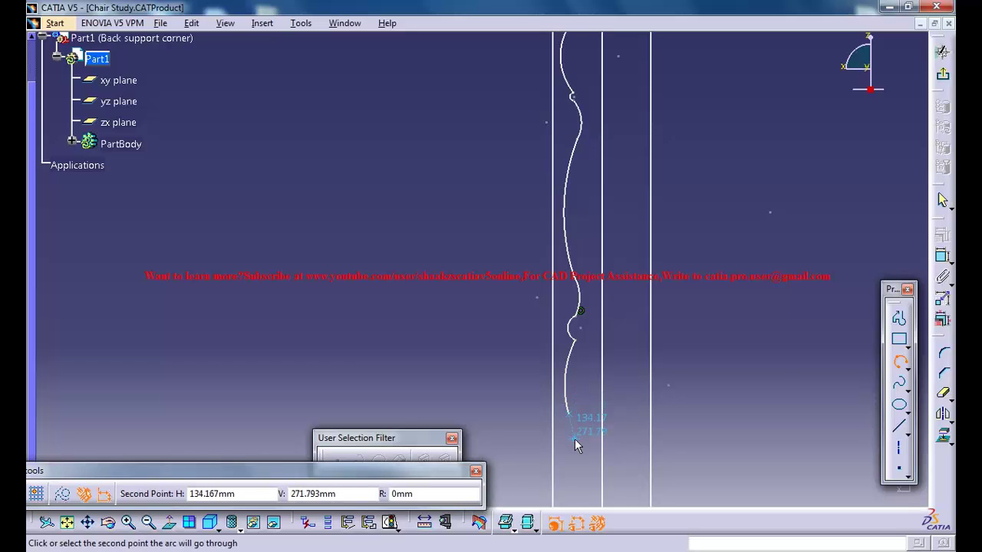
left_click(575, 439)
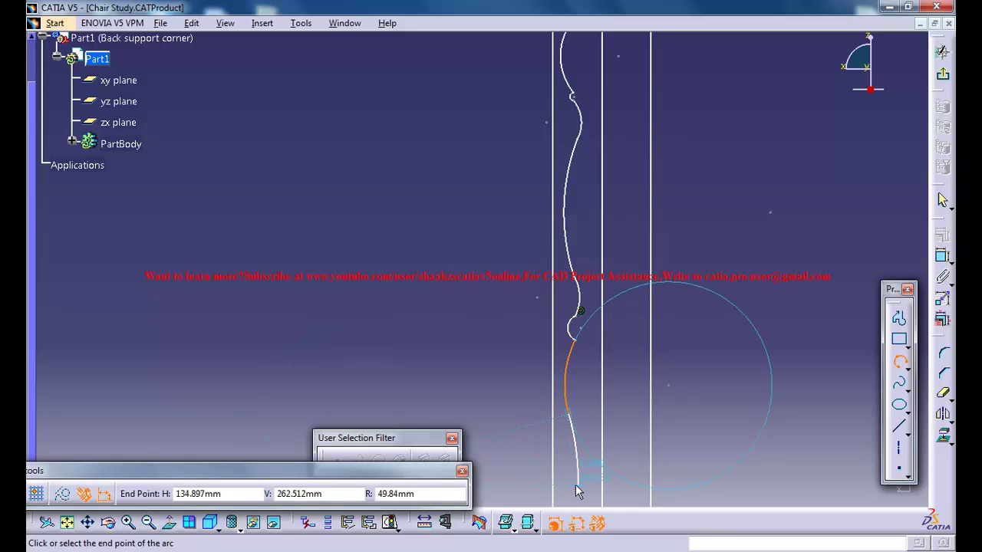
left_click(578, 488)
Sketch a final three-point arc from the profile's lower end, curving toward the rectangle's left side and ending on the horizontal axis.
middle_click_drag(617, 393, 625, 189)
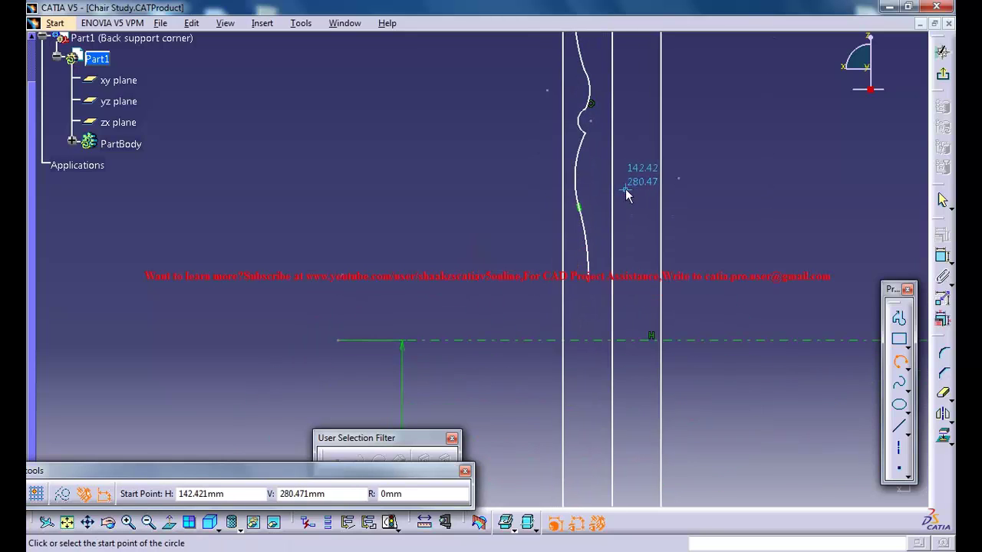
left_click(595, 284)
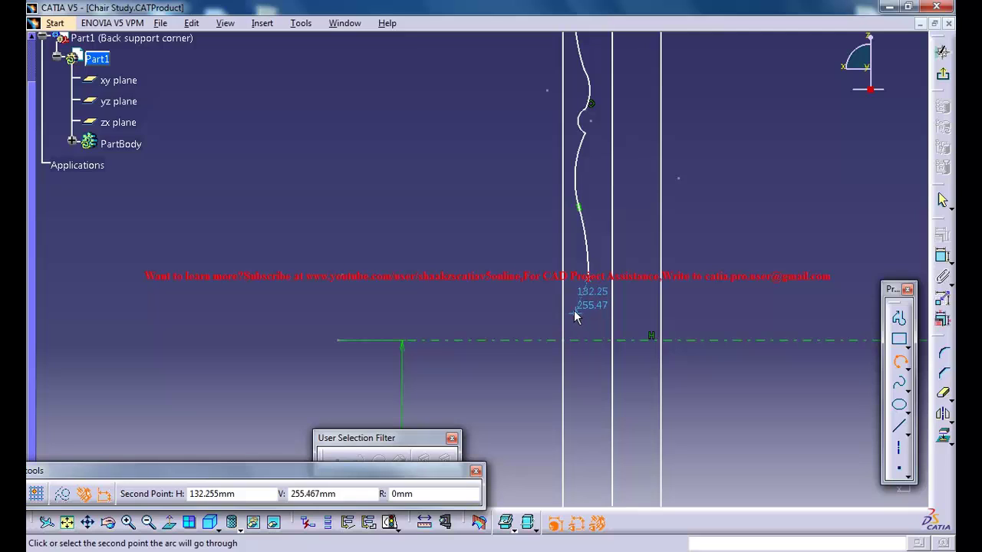
left_click(576, 317)
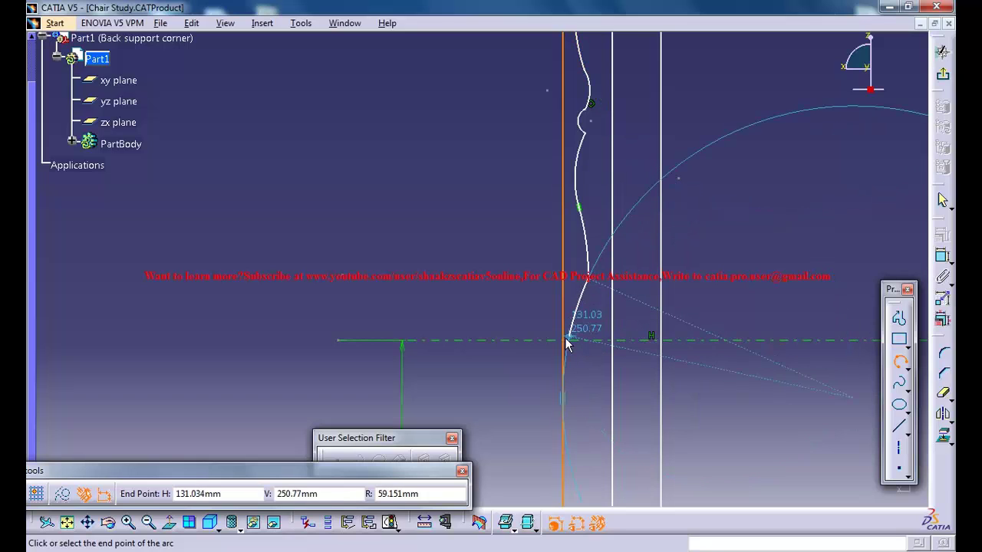
left_click(575, 339)
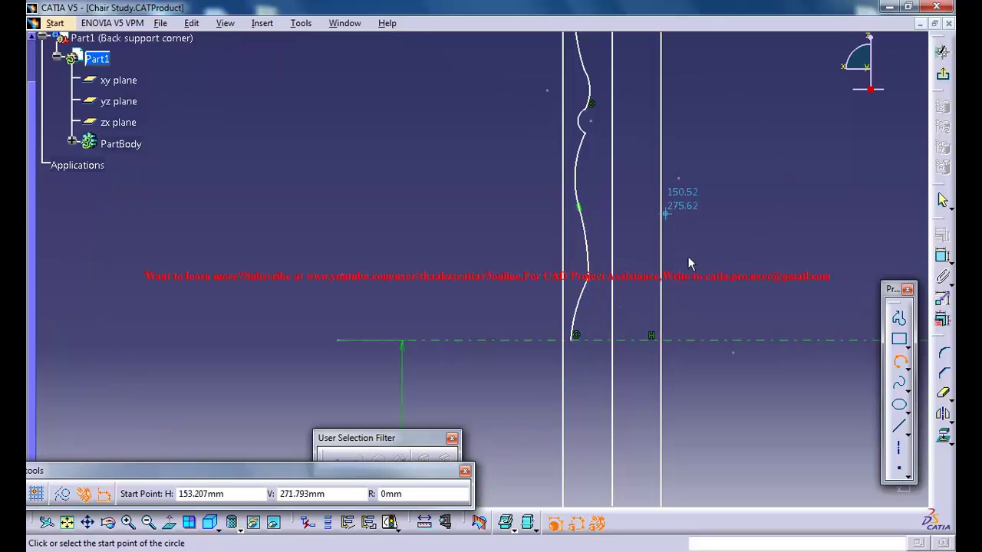
Constrain the profile's two uppermost arcs to be tangent to each other.
mouse_move(642, 193)
middle_mouse_down()
mouse_move(620, 145)
mouse_move(613, 281)
mouse_move(575, 263)
middle_mouse_up()
mouse_move(580, 197)
middle_mouse_down()
mouse_move(562, 294)
mouse_move(579, 269)
middle_mouse_up()
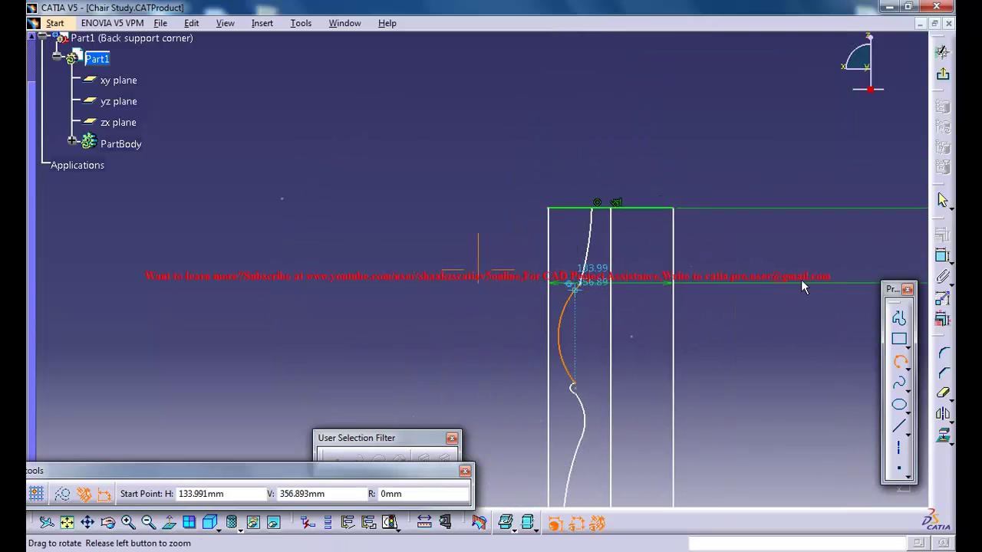
middle_click_drag(803, 287, 798, 278)
left_click(942, 256)
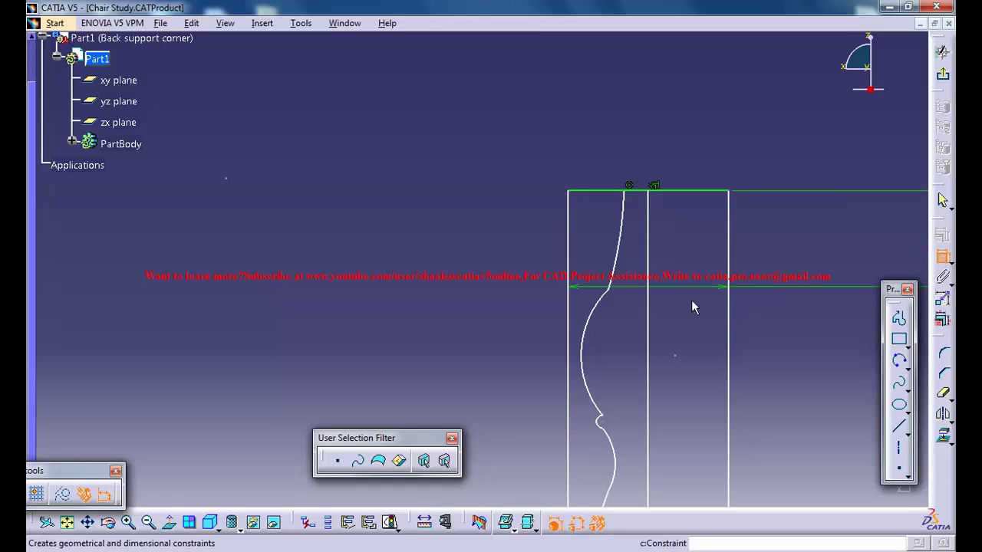
left_click(615, 296)
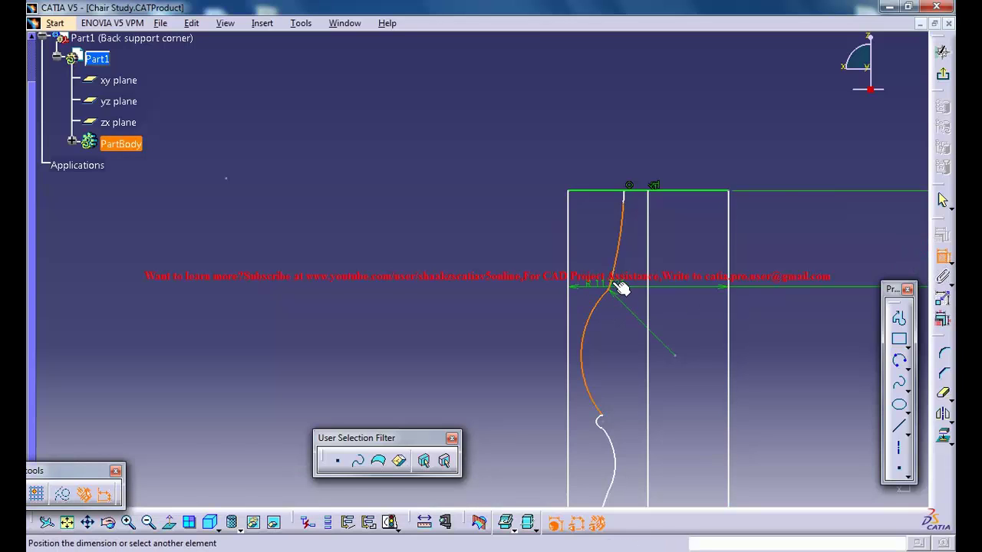
right_click(618, 287)
left_click(651, 228)
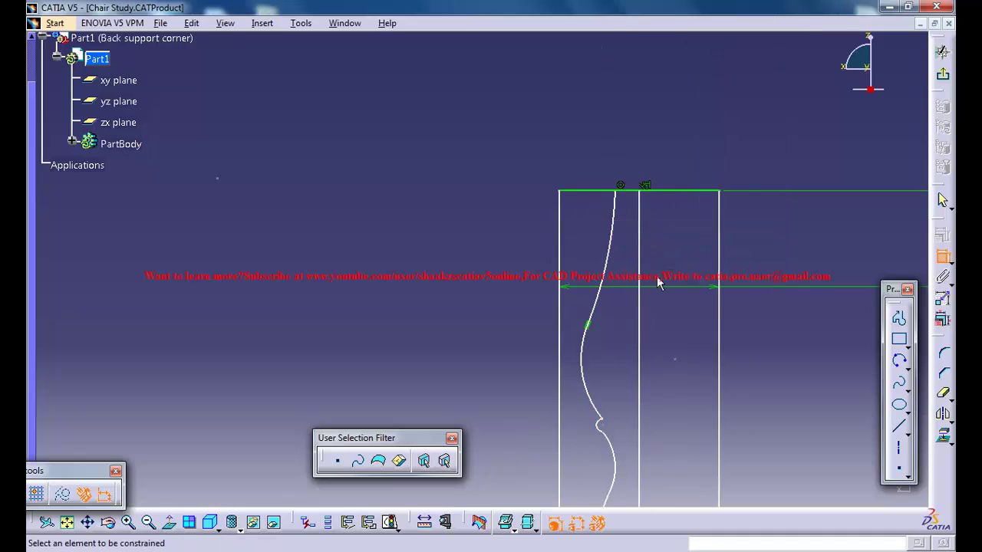
Draw a slanted line about 6 mm long from the profile's lower end past the rectangle's left side, and trim off the overhanging portion.
middle_click_drag(667, 280, 669, 269)
mouse_move(680, 414)
middle_mouse_down()
mouse_move(654, 411)
mouse_move(651, 263)
mouse_move(640, 307)
mouse_move(650, 419)
middle_mouse_up()
mouse_move(613, 97)
middle_mouse_down()
mouse_move(611, 269)
mouse_move(625, 311)
mouse_move(614, 169)
middle_mouse_up()
mouse_move(605, 288)
middle_mouse_down()
mouse_move(524, 222)
mouse_move(621, 269)
mouse_move(657, 263)
middle_mouse_up()
left_click(634, 260)
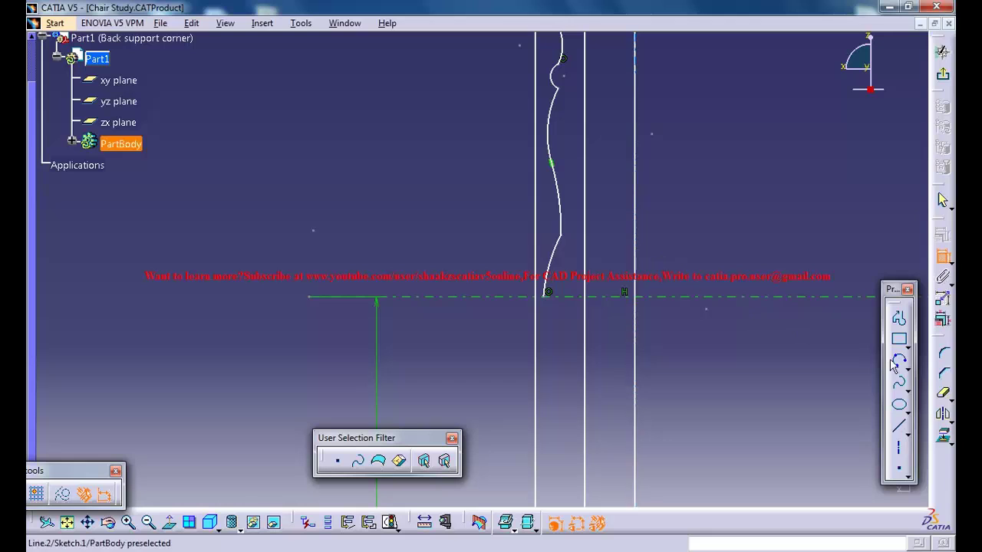
left_click(900, 428)
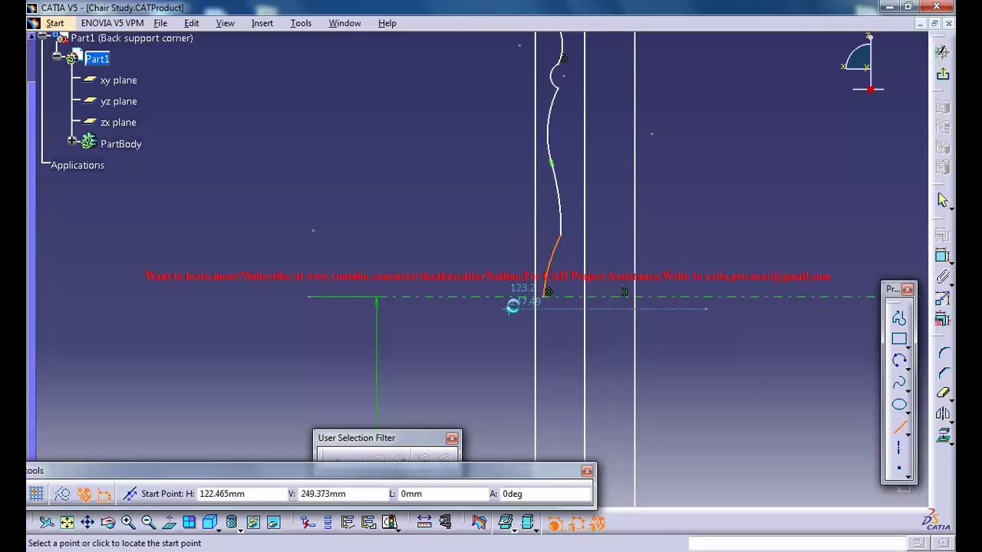
left_click(549, 295)
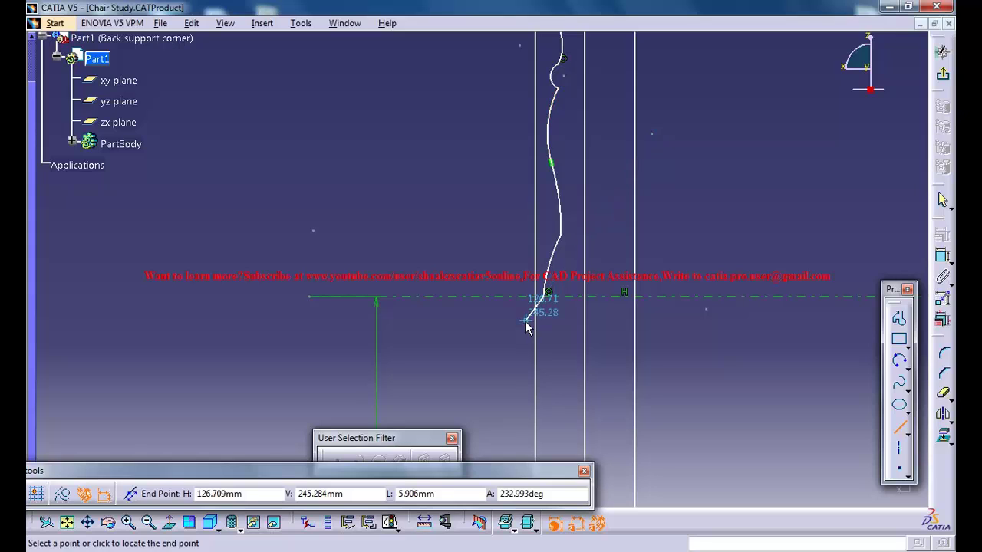
left_click(526, 324)
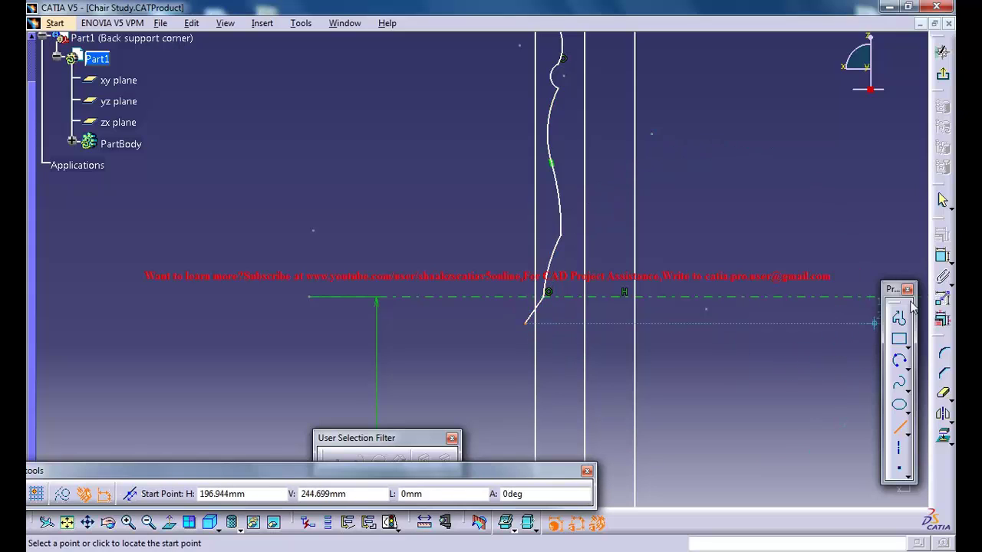
left_click(944, 393)
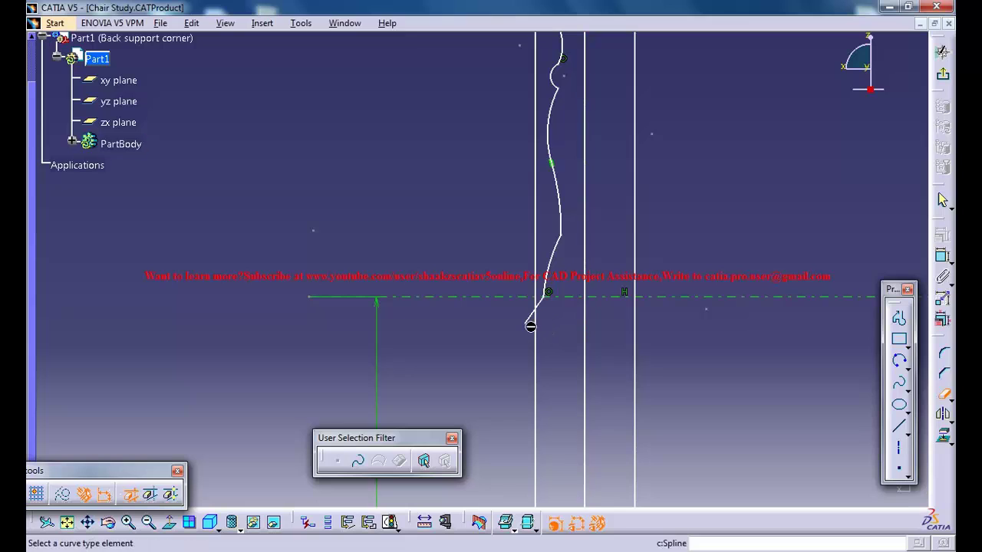
left_click(531, 321)
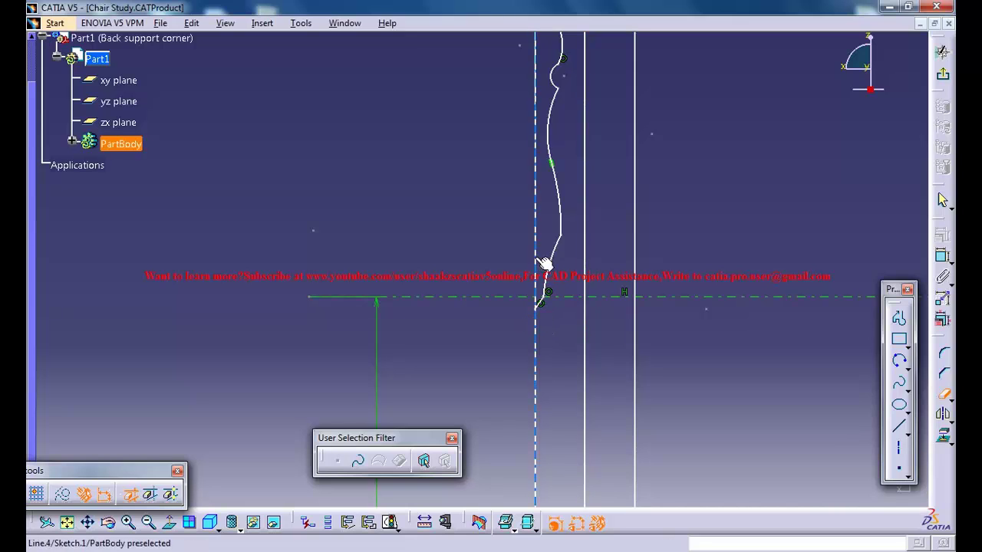
Trim away the stub of the rectangle's left side above the slanted line and the top edge's overhang beyond the curved profile.
middle_click_drag(536, 308, 538, 304)
middle_click_drag(545, 259, 547, 318)
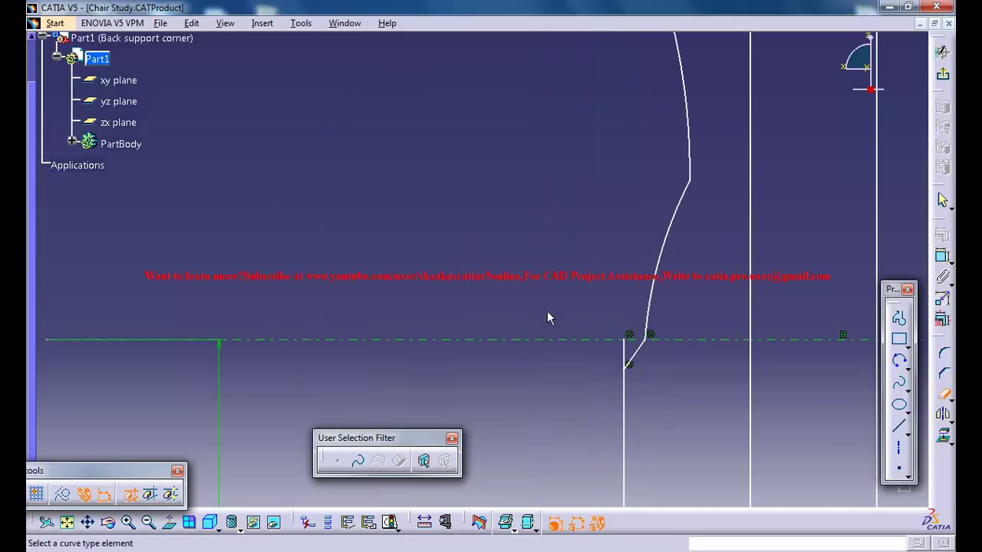
middle_click_drag(644, 210, 648, 222)
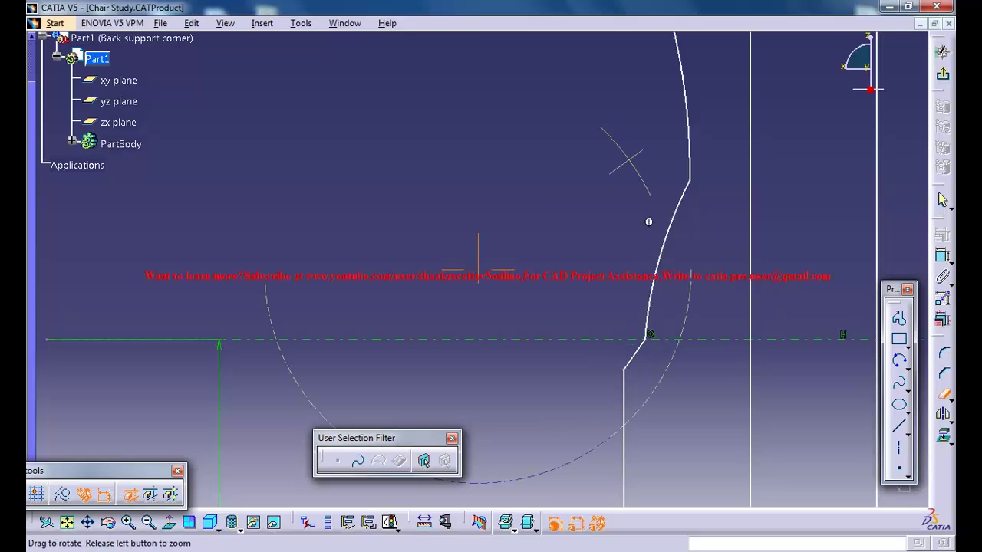
mouse_move(626, 280)
middle_mouse_down()
mouse_move(611, 357)
mouse_move(569, 317)
mouse_move(550, 197)
mouse_move(567, 234)
mouse_move(566, 169)
mouse_move(575, 149)
mouse_move(590, 170)
mouse_move(618, 308)
mouse_move(708, 226)
middle_mouse_up()
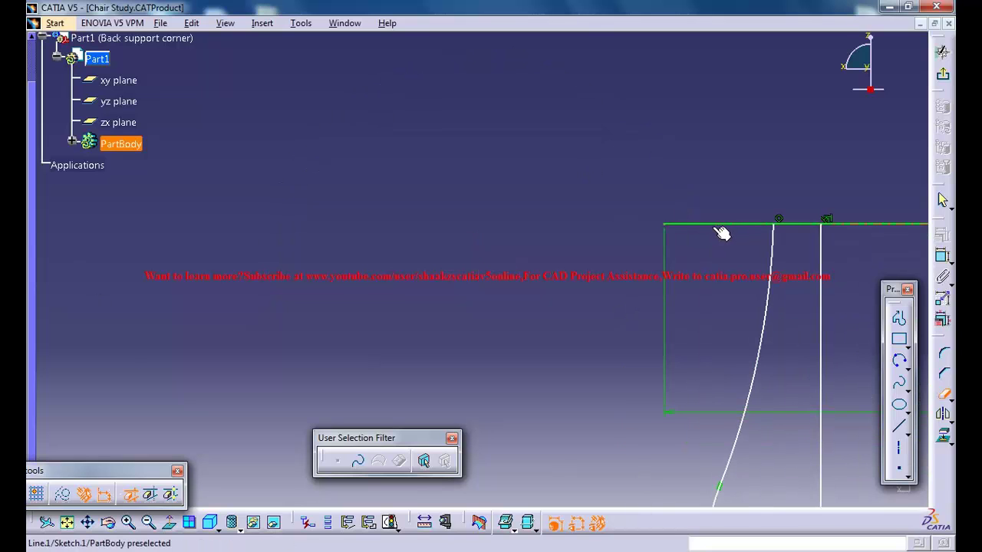
left_click(715, 225)
left_click(512, 316)
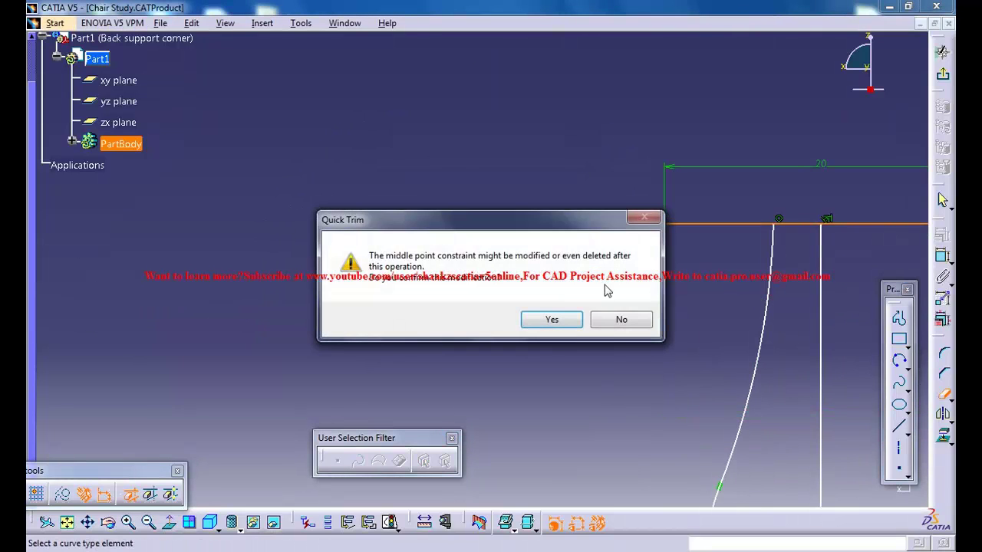
key("Return")
Trim off the rectangle's right half, removing the top and bottom edges beyond the centre line and the entire right side.
mouse_move(736, 281)
middle_mouse_down()
mouse_move(642, 281)
mouse_move(570, 266)
mouse_move(593, 347)
mouse_move(471, 258)
middle_mouse_up()
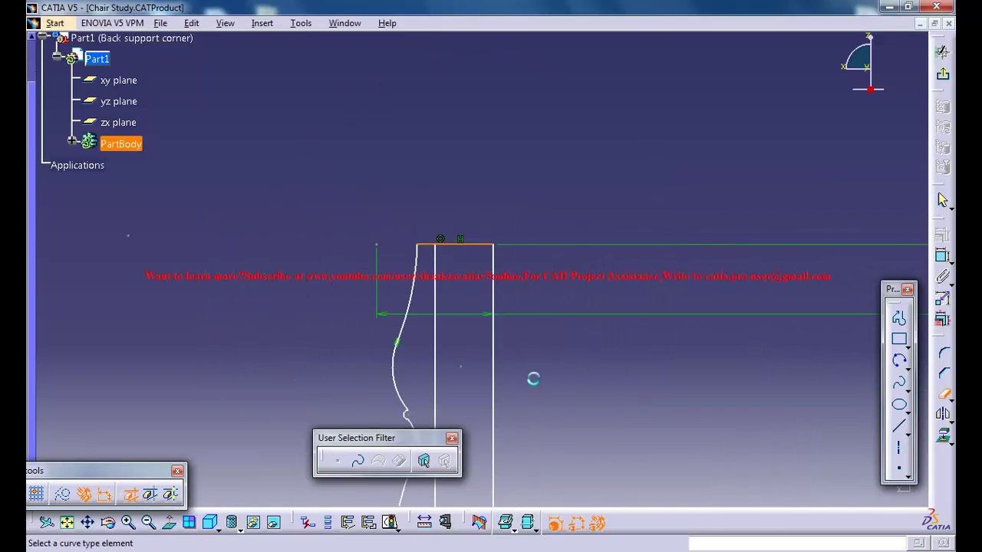
mouse_move(532, 377)
middle_mouse_down()
mouse_move(535, 290)
mouse_move(528, 442)
mouse_move(592, 72)
mouse_move(631, 161)
mouse_move(635, 439)
mouse_move(602, 369)
middle_mouse_up()
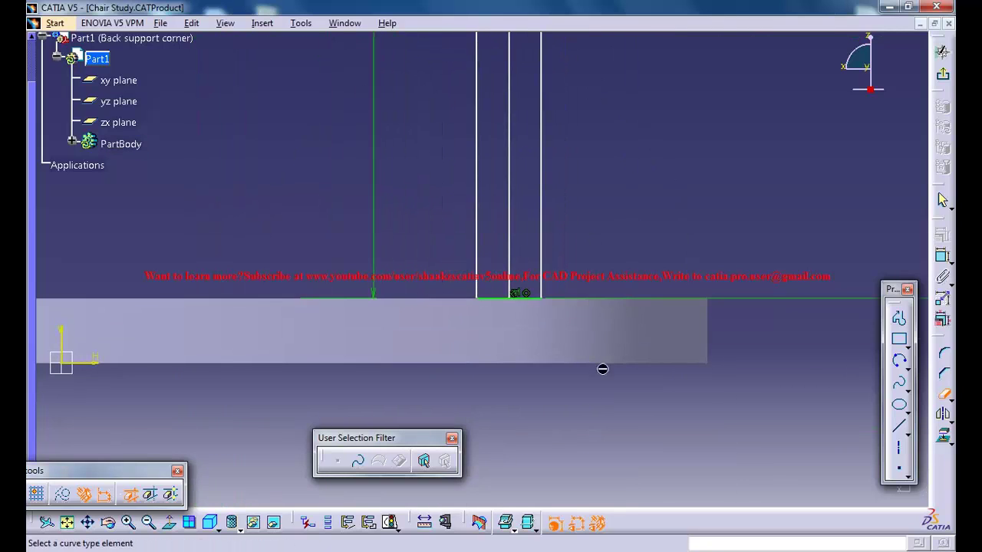
left_click(534, 299)
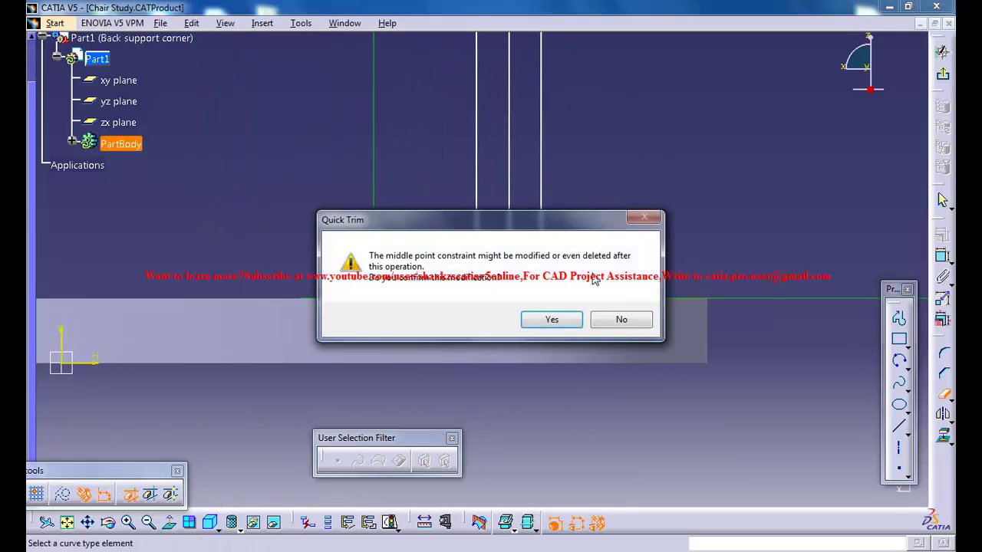
left_click(551, 319)
left_click(541, 201)
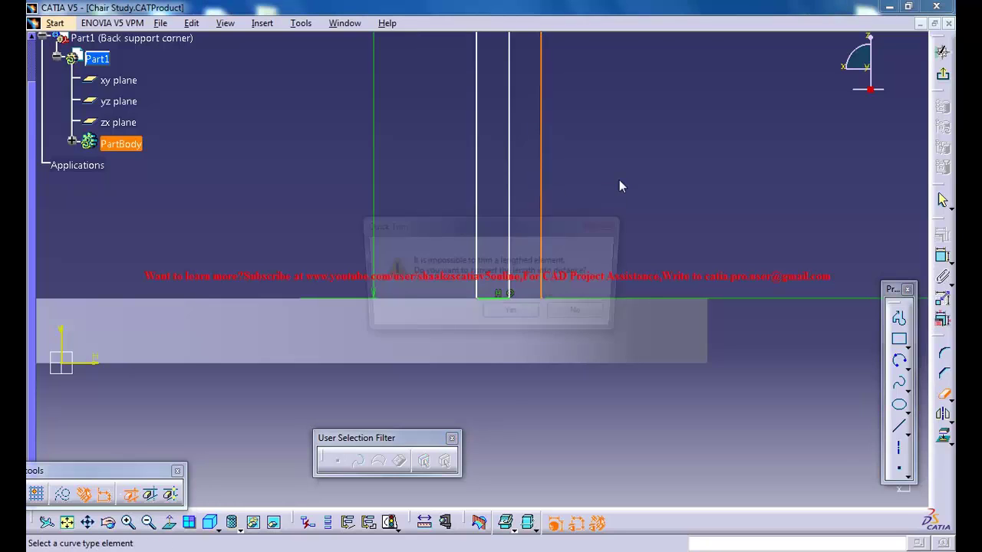
left_click(526, 316)
mouse_move(588, 172)
middle_mouse_down()
mouse_move(616, 320)
mouse_move(618, 419)
middle_mouse_up()
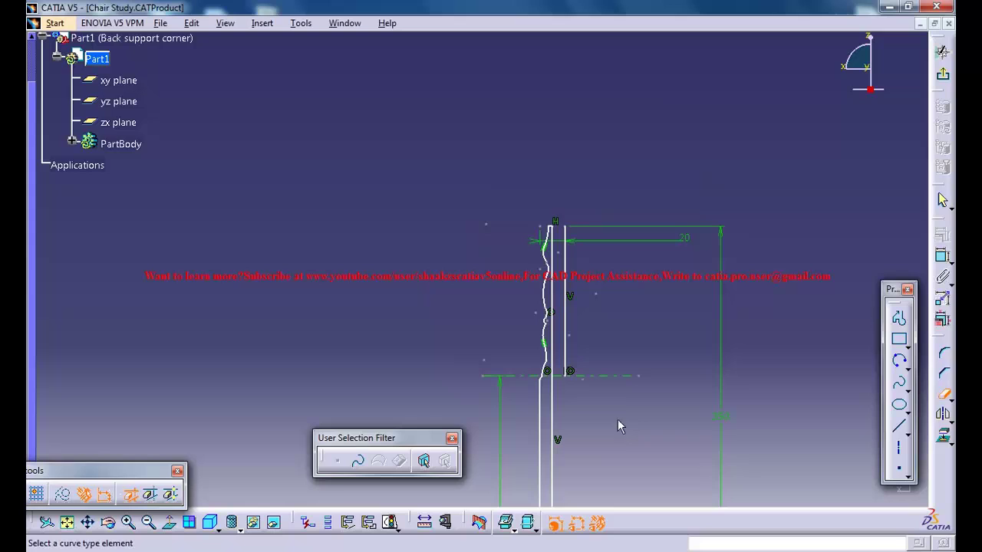
left_click(570, 284)
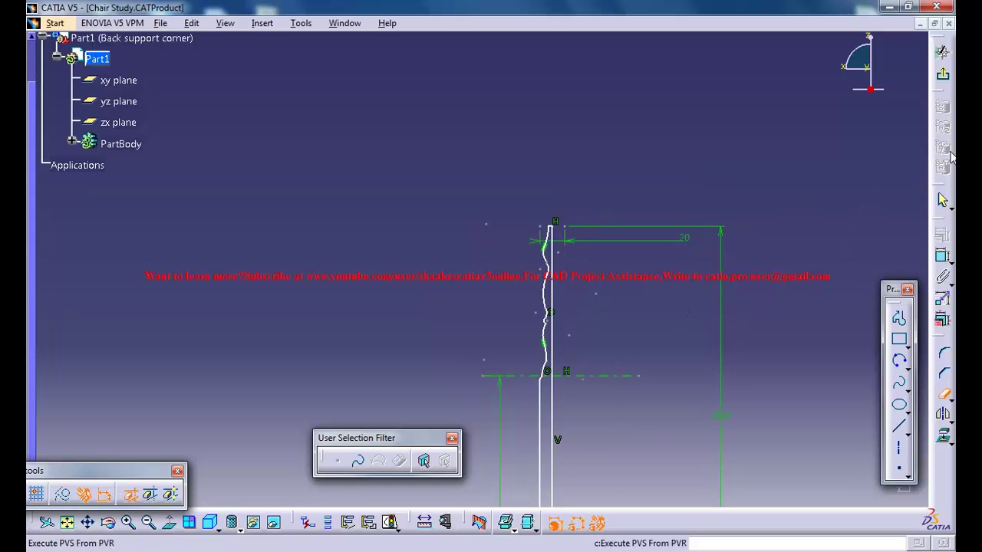
Leave the sketch and revolve the turned profile 360° as a shaft about its long straight centre edge.
left_click(943, 51)
mouse_move(721, 238)
middle_mouse_down()
mouse_move(550, 292)
mouse_move(591, 106)
middle_mouse_up()
middle_click_drag(648, 210, 858, 332)
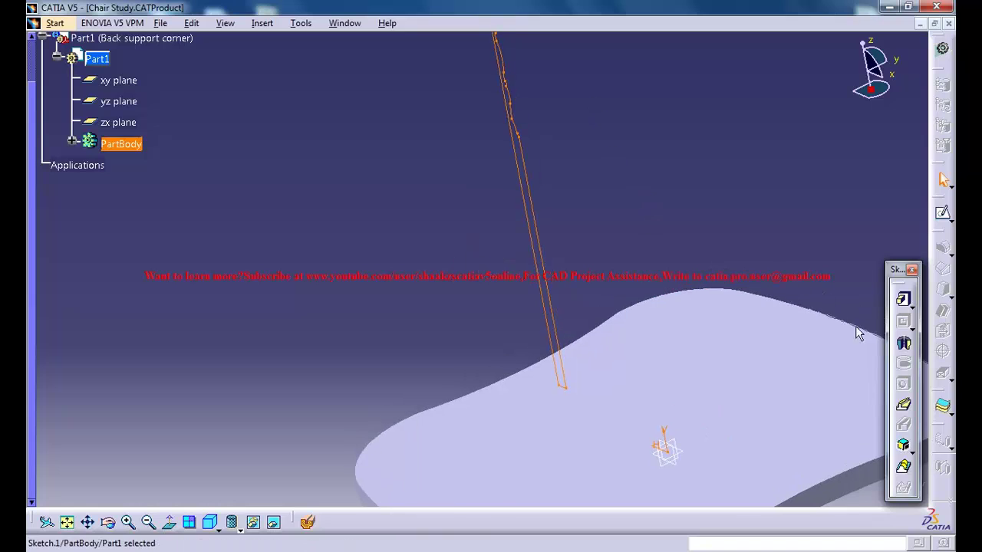
left_click(903, 347)
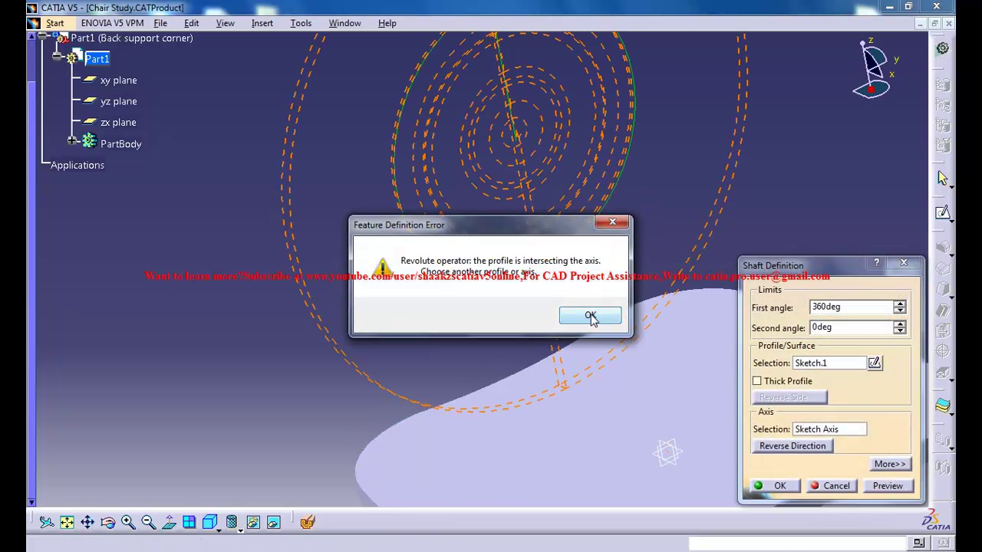
left_click(591, 316)
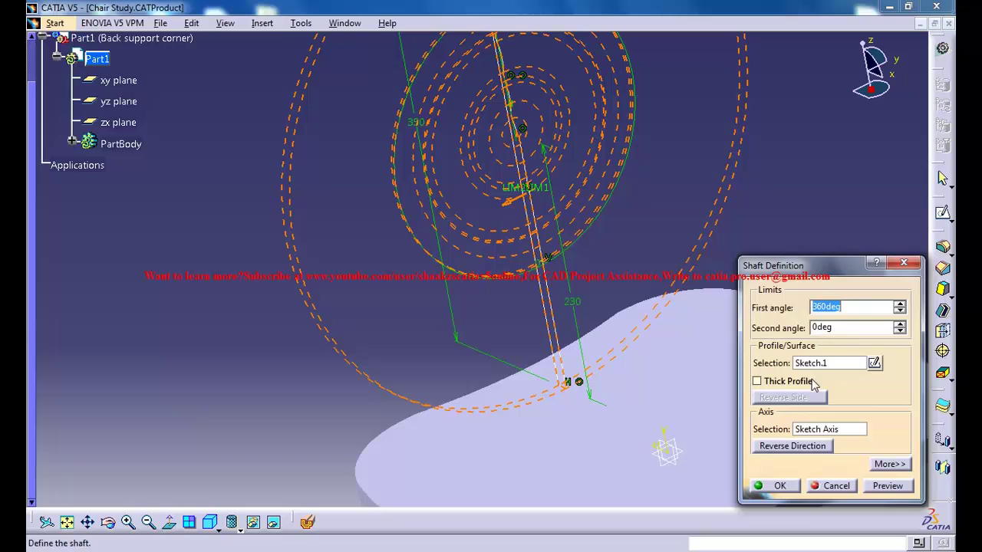
left_click(827, 432)
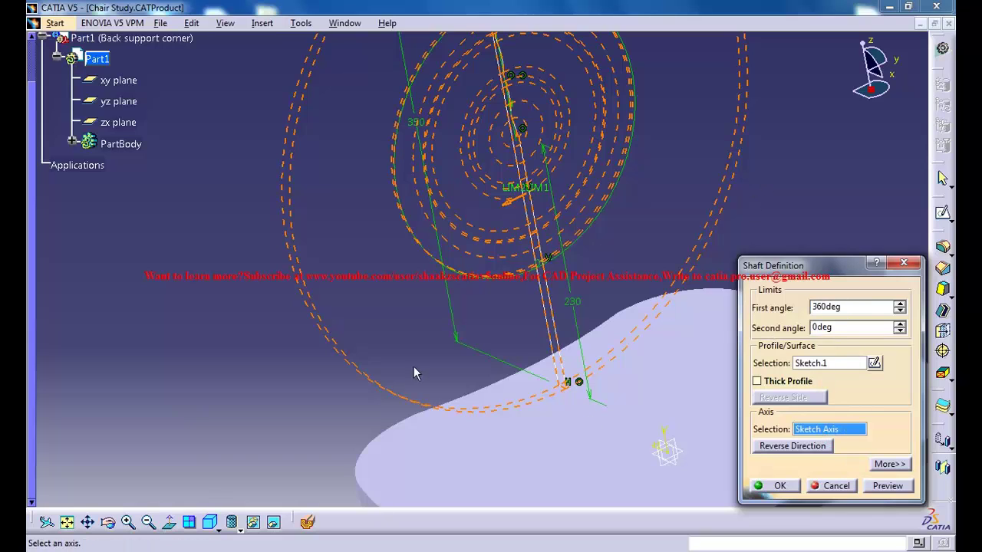
left_click(547, 296)
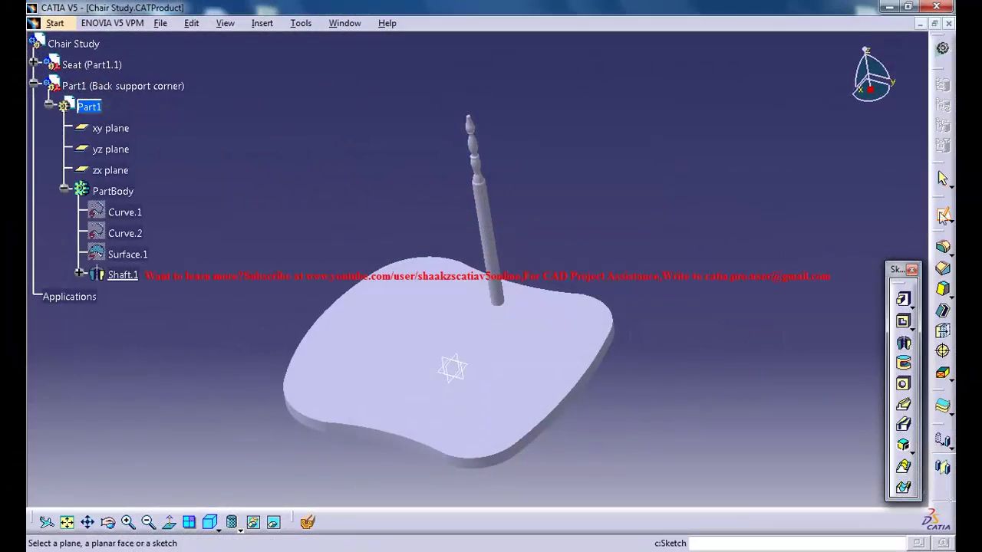
Start a sketch on the seat's top face and draw two slanted lines about 45 mm long around the spindle, diverging toward the seat's origin.
left_click(550, 332)
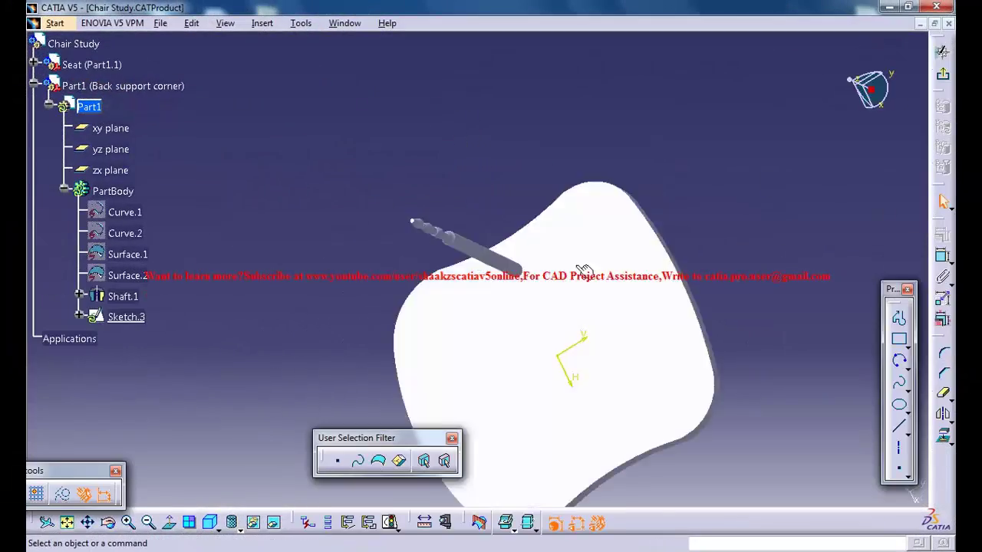
mouse_move(560, 141)
middle_mouse_down()
mouse_move(572, 276)
mouse_move(445, 309)
middle_mouse_up()
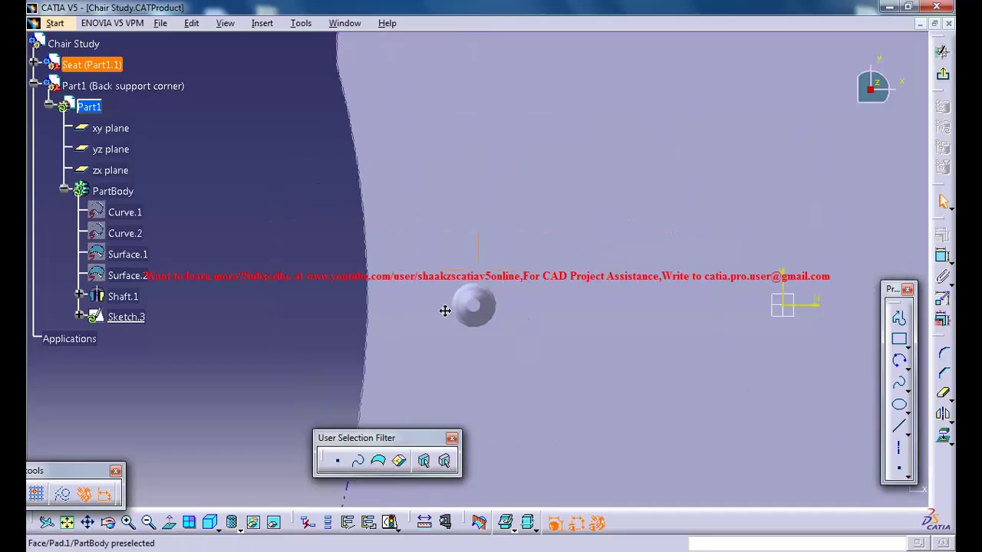
left_click(901, 433)
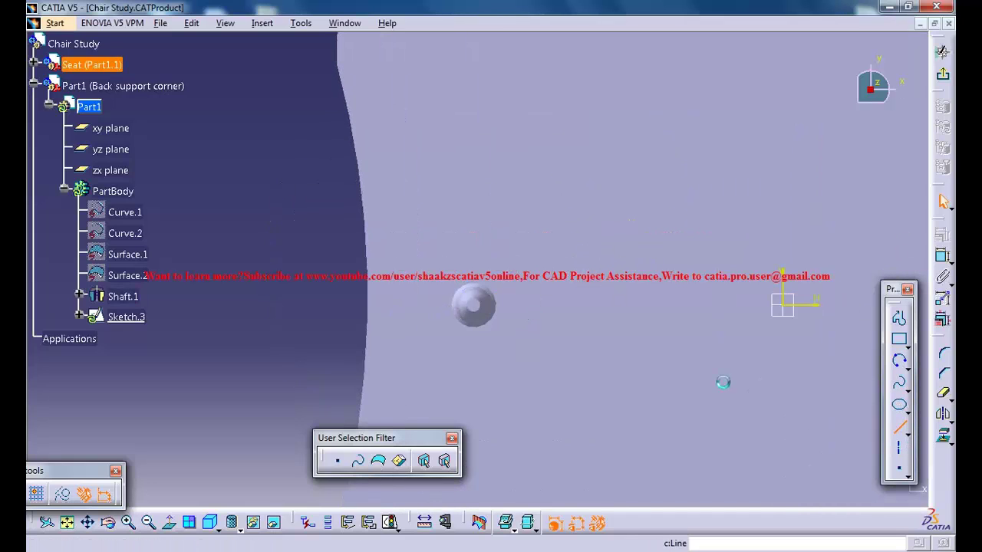
left_click(443, 275)
left_click(534, 246)
left_click(443, 338)
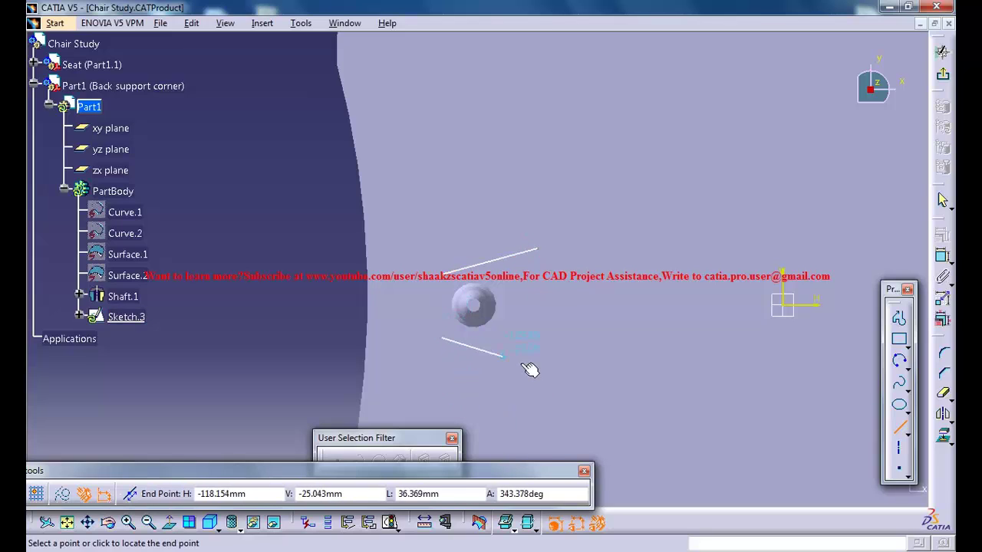
left_click(537, 357)
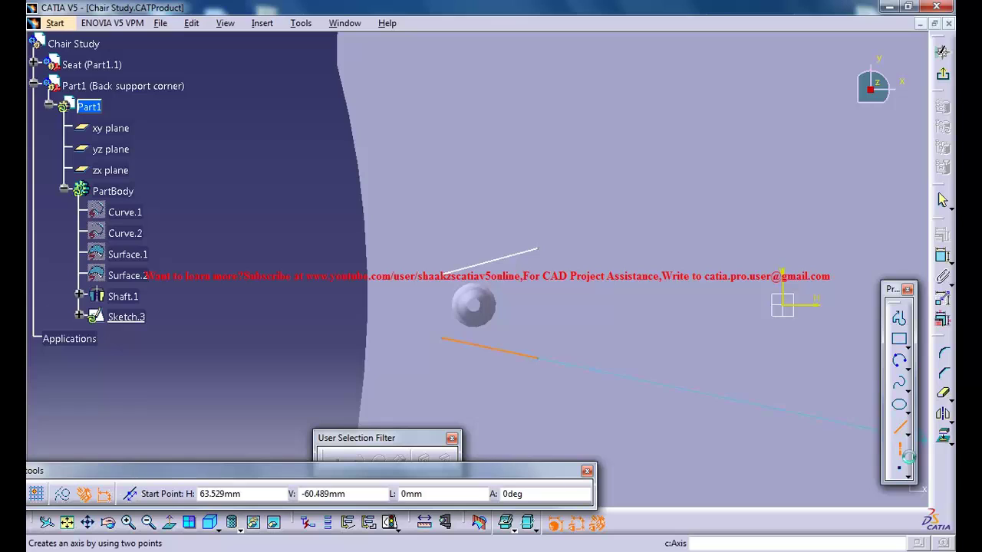
Draw a horizontal axis about 29 mm long between the two lines and make its spindle-side endpoint concentric with the spindle.
left_click(901, 449)
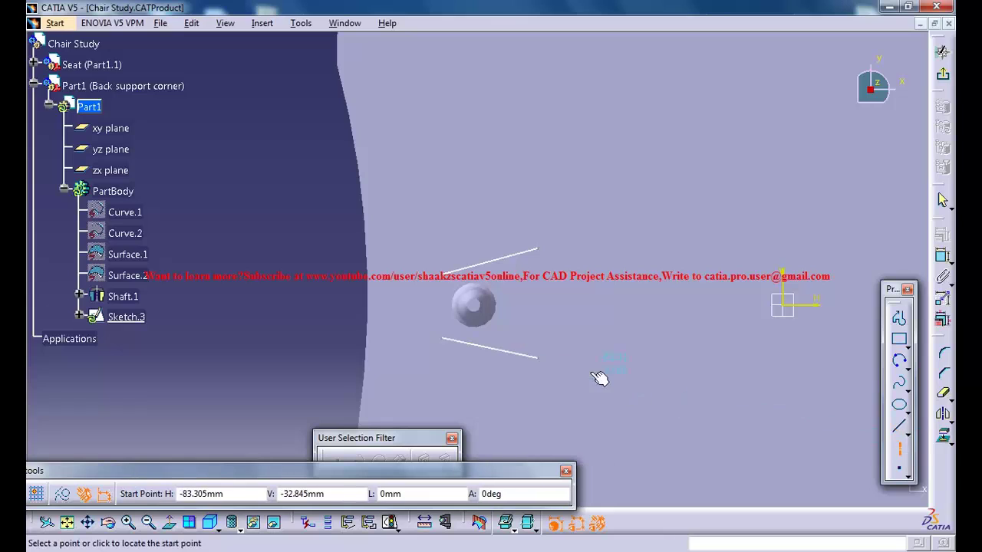
left_click(515, 310)
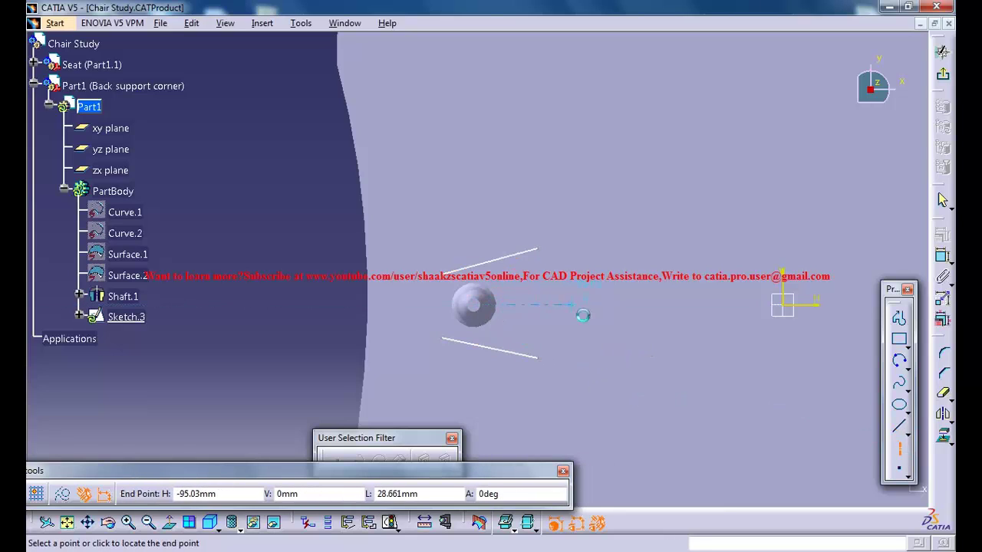
left_click(583, 315)
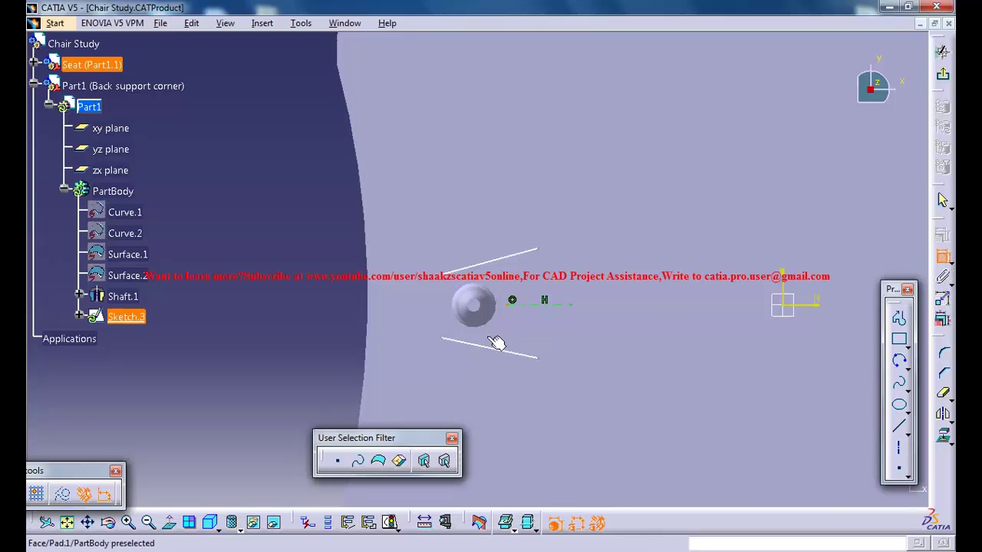
left_click(481, 310)
right_click(517, 332)
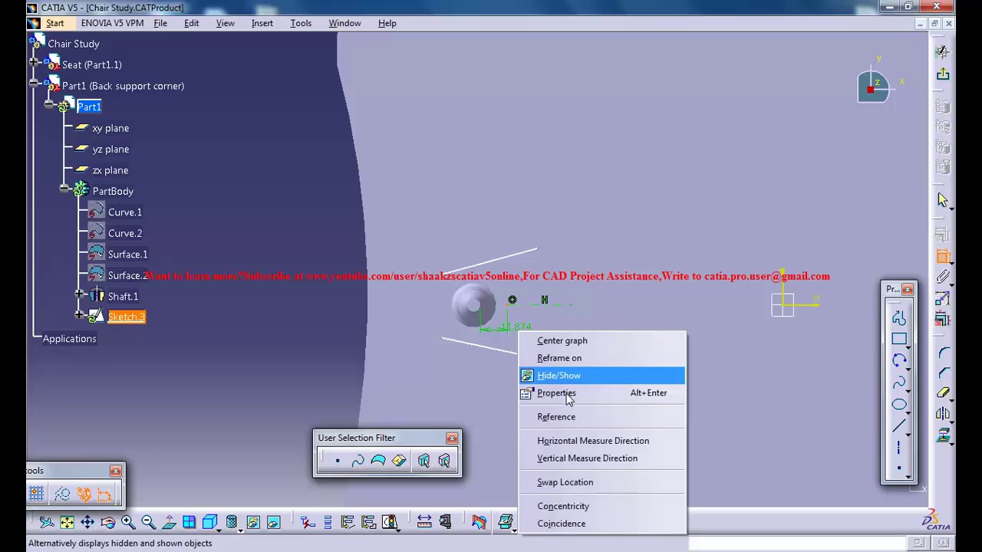
left_click(585, 509)
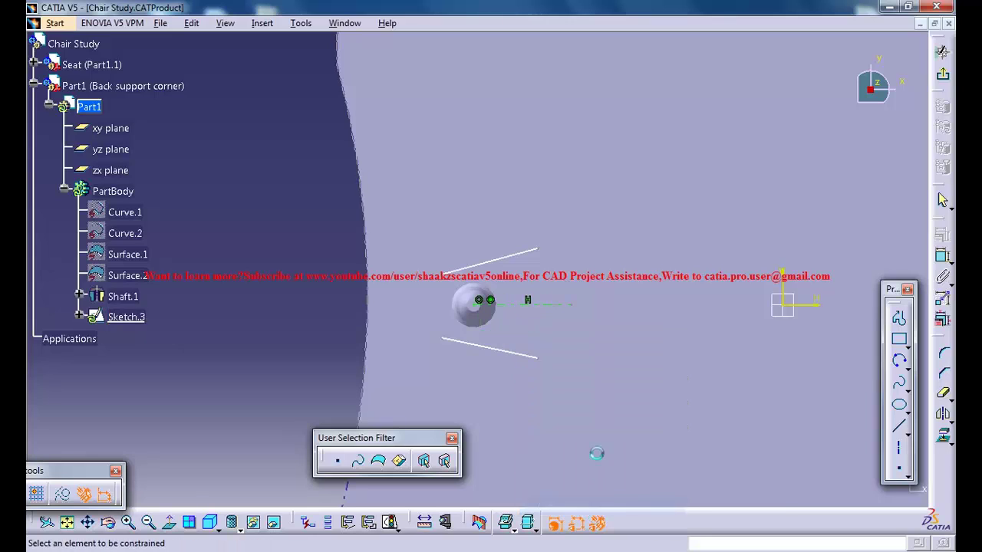
Constrain the two slanted lines to be symmetric about the horizontal axis.
left_click(510, 265)
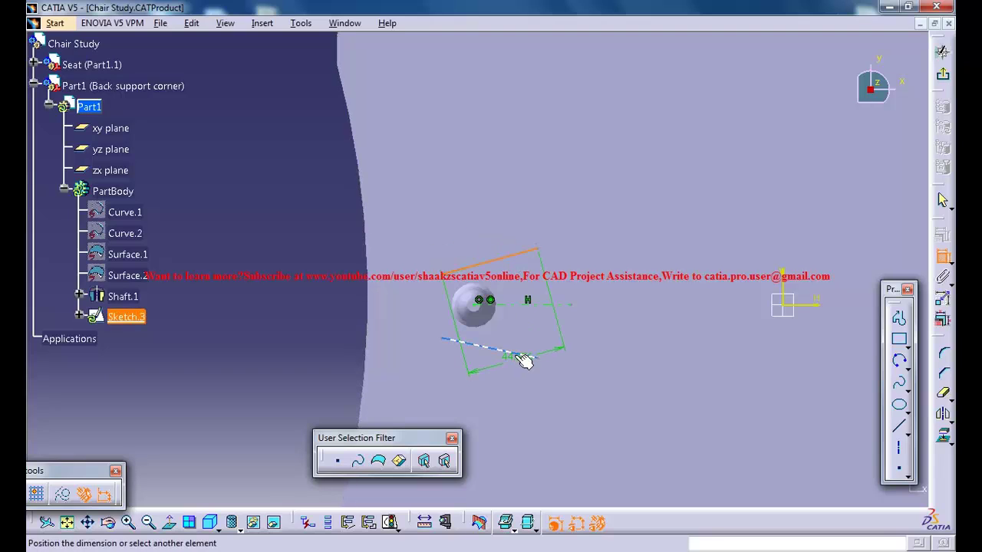
left_click(523, 360)
right_click(537, 347)
left_click(582, 304)
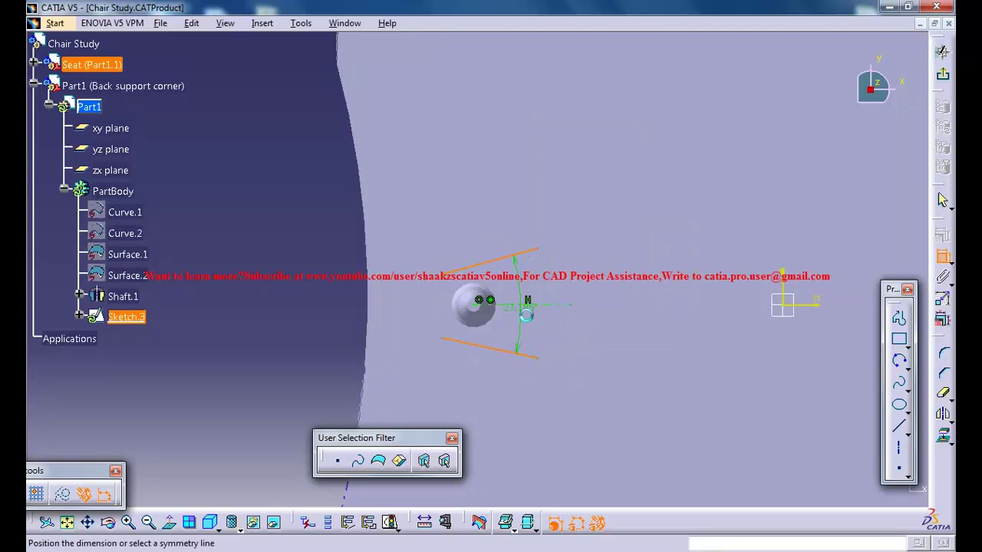
left_click(524, 305)
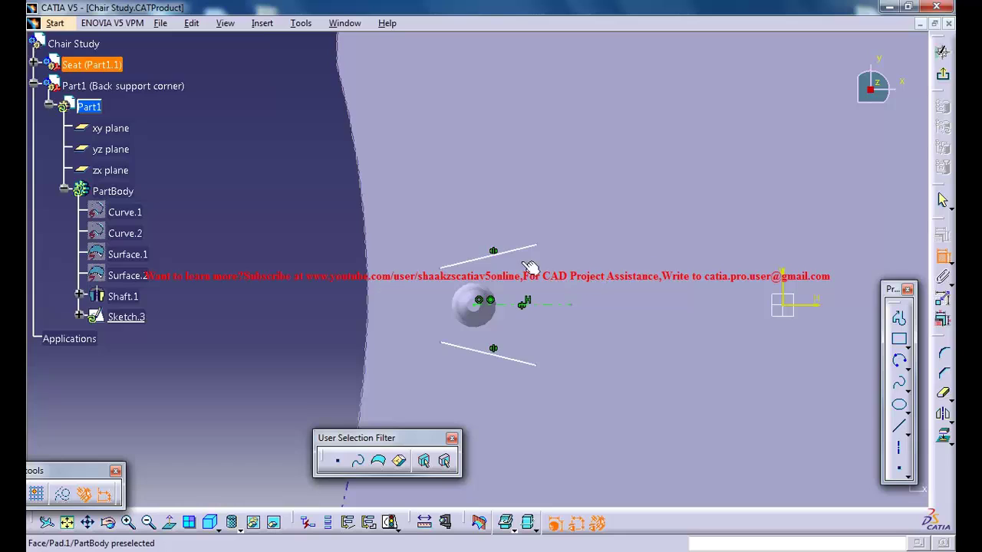
left_click(488, 258)
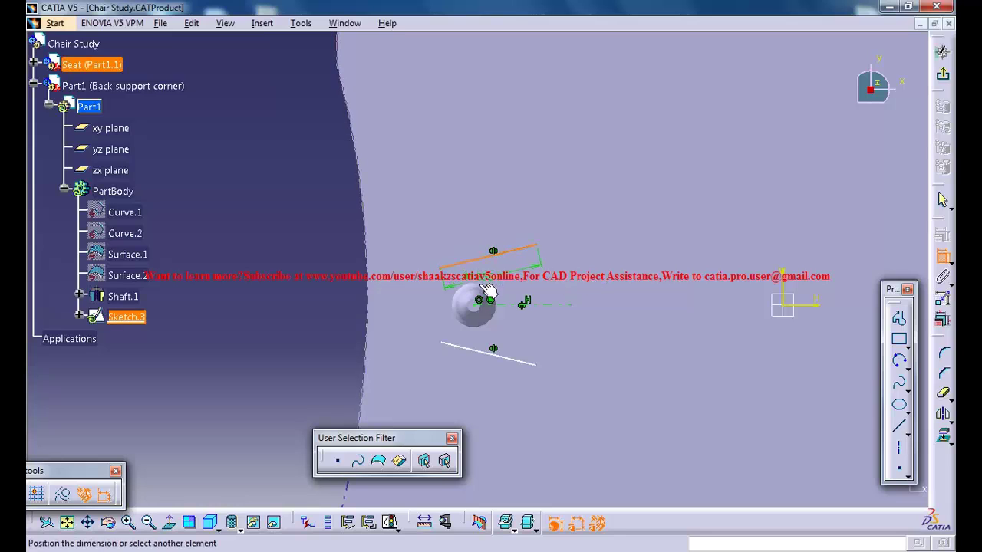
left_click(486, 289)
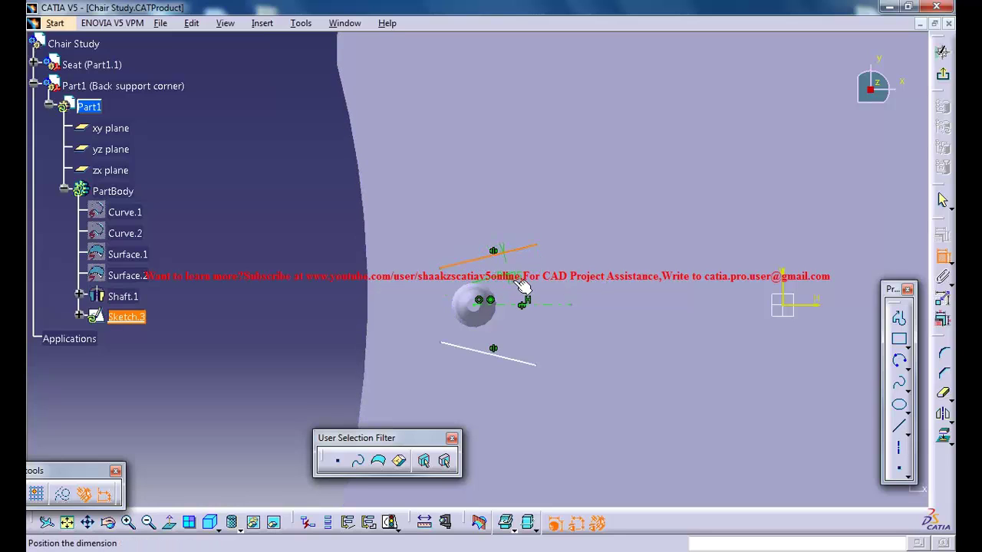
left_click(521, 285)
right_click(514, 277)
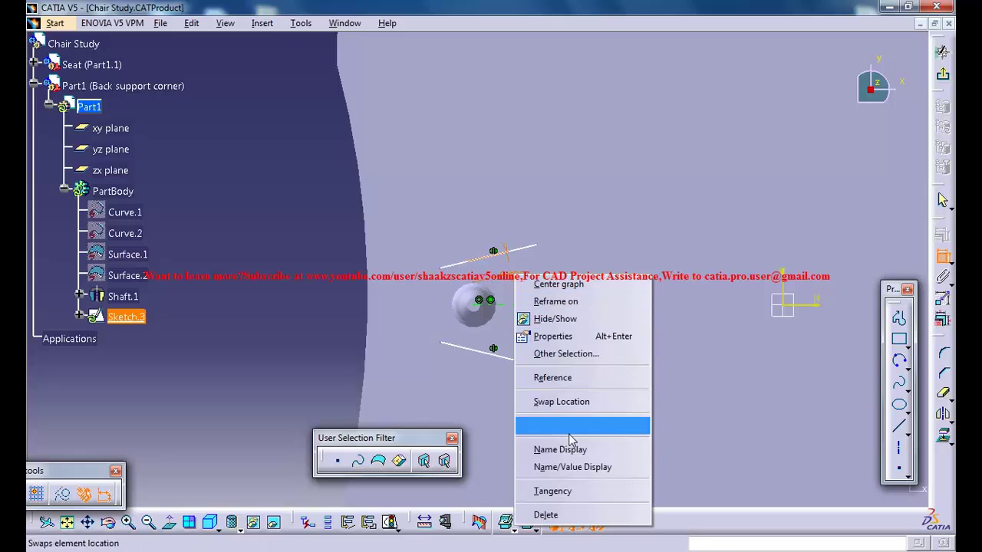
left_click(575, 516)
Constrain the upper slanted line to be tangent to the circular base edge of the spindle.
left_click(508, 255)
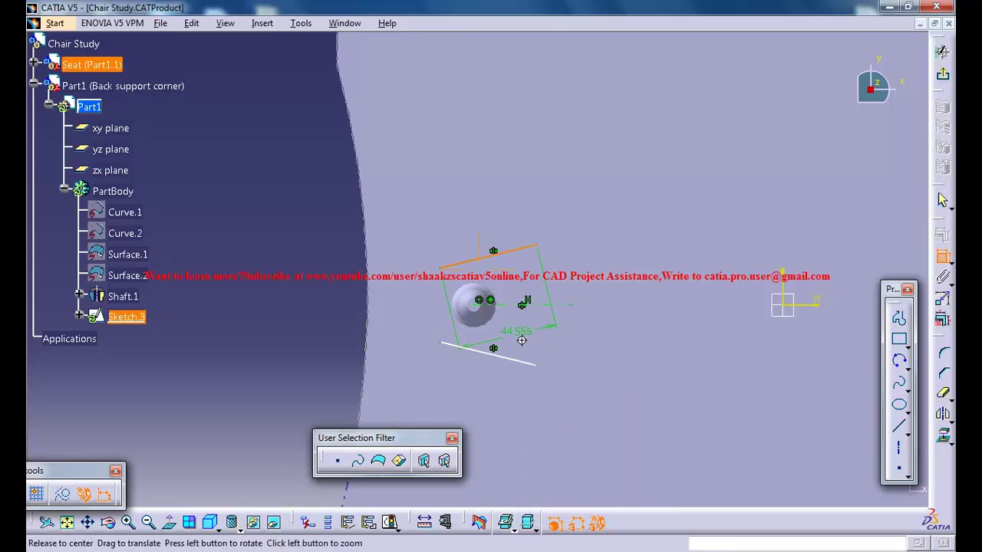
mouse_move(521, 339)
middle_mouse_down()
mouse_move(537, 332)
mouse_move(516, 328)
middle_mouse_up()
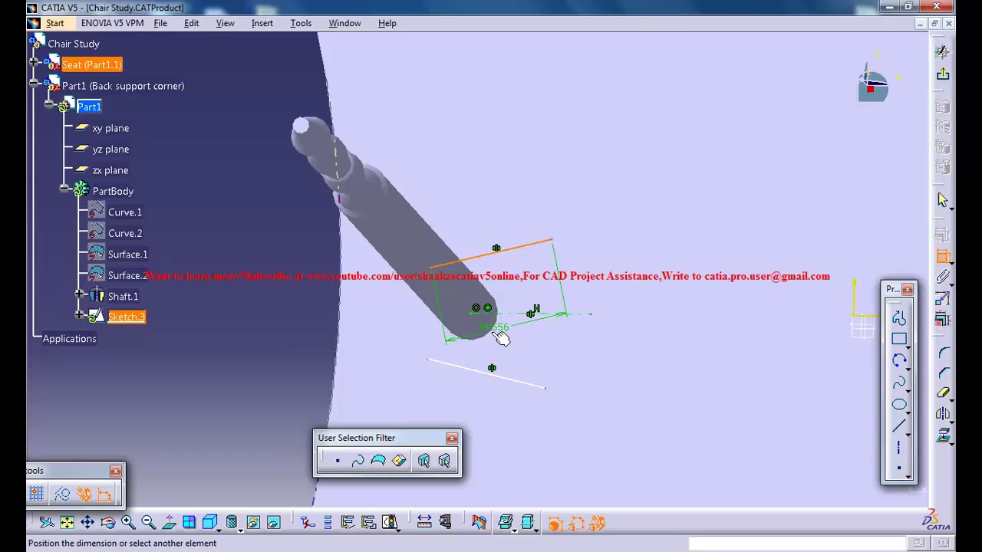
left_click(502, 333)
right_click(510, 323)
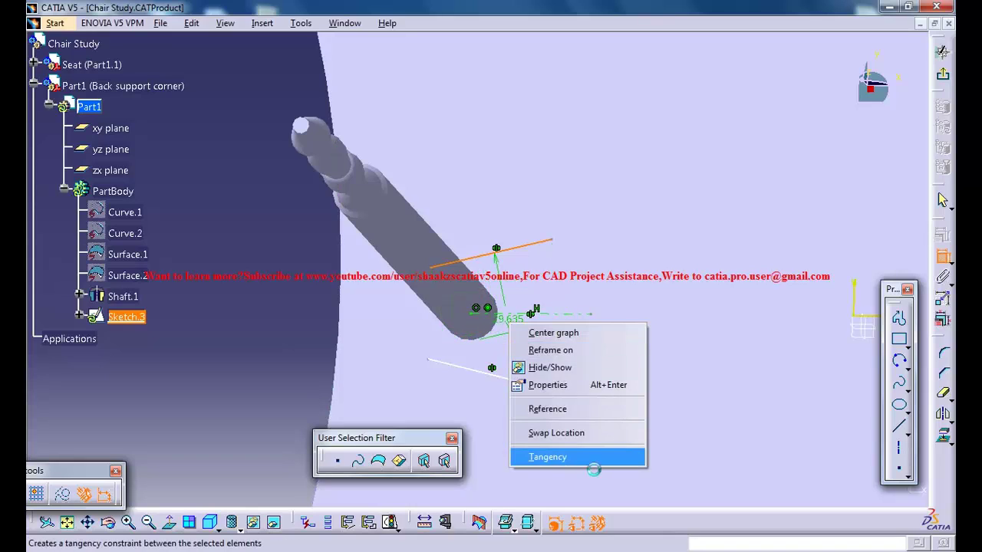
left_click(583, 457)
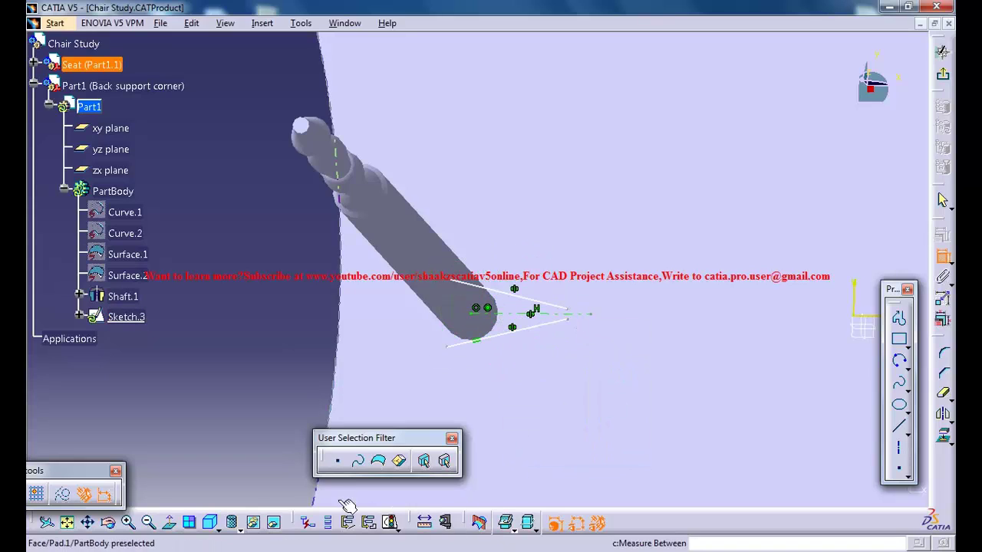
Reposition the endpoints of the two slanted lines so they spread apart from the spindle toward the middle of the seat.
left_click(172, 526)
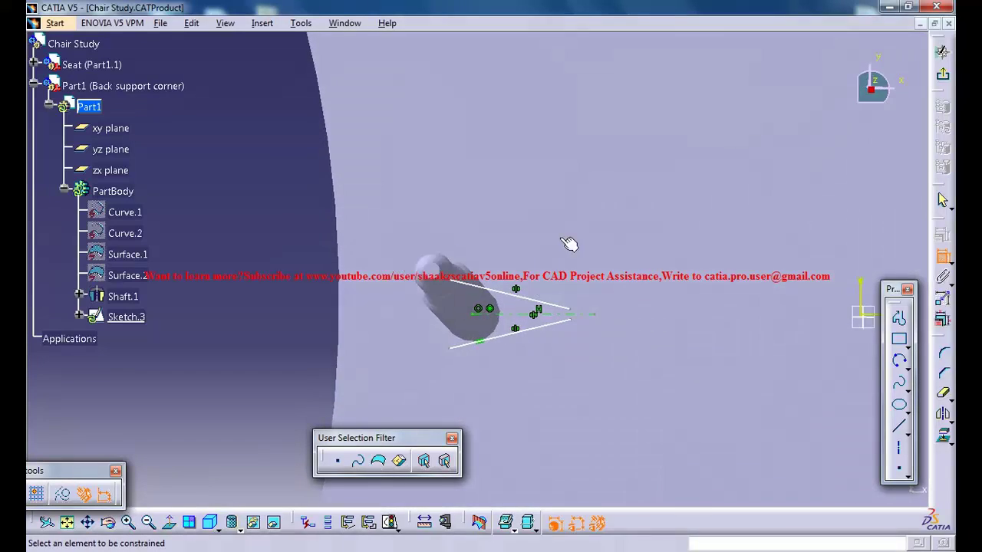
middle_click(564, 235)
middle_click_drag(510, 240, 603, 250)
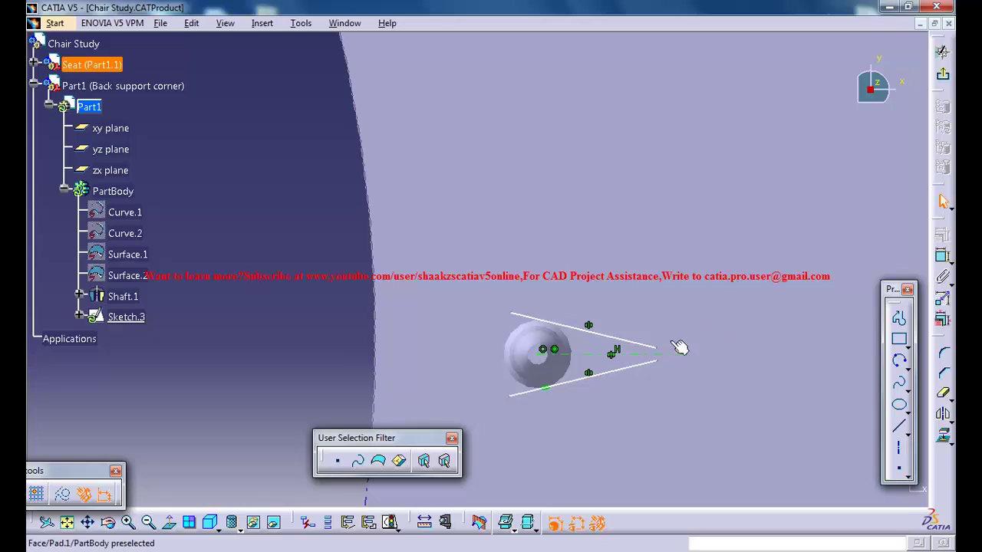
mouse_move(651, 332)
left_mouse_down()
mouse_move(635, 331)
mouse_move(607, 380)
left_mouse_up()
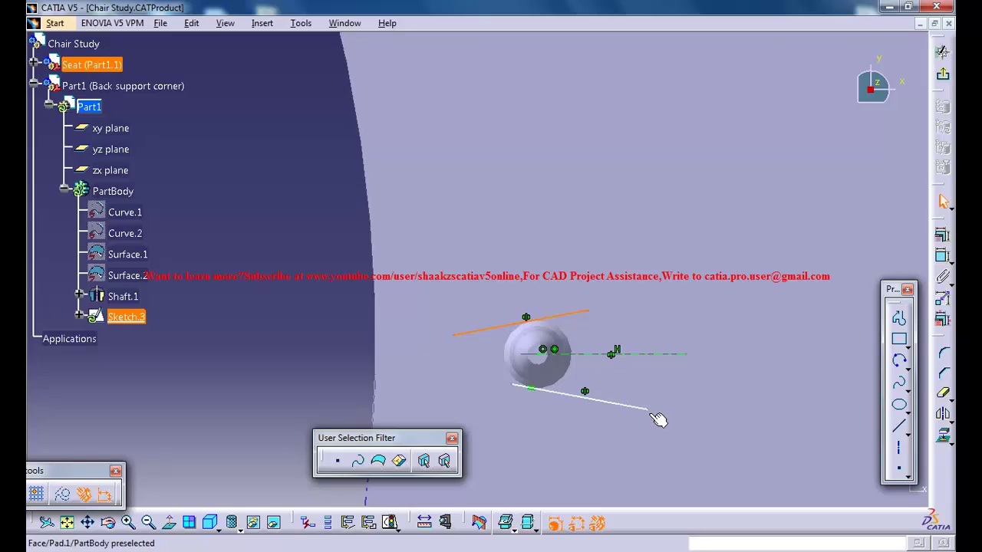
mouse_move(634, 409)
left_mouse_down()
mouse_move(613, 401)
mouse_move(623, 397)
left_mouse_up()
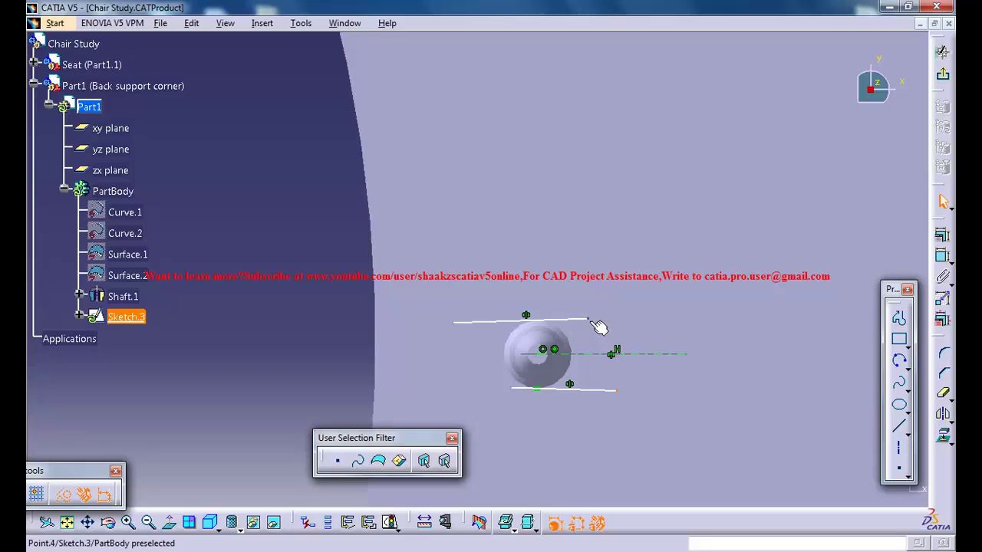
left_click_drag(605, 323, 620, 314)
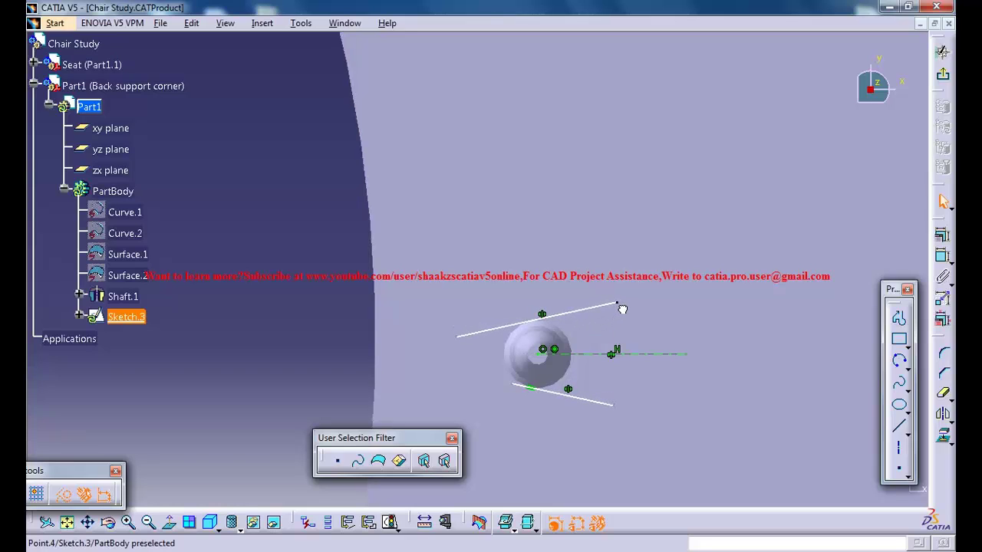
Draw a vertical line crossing both slanted lines just beyond the spindle, on the side facing the middle of the seat.
left_click(900, 428)
left_click(587, 271)
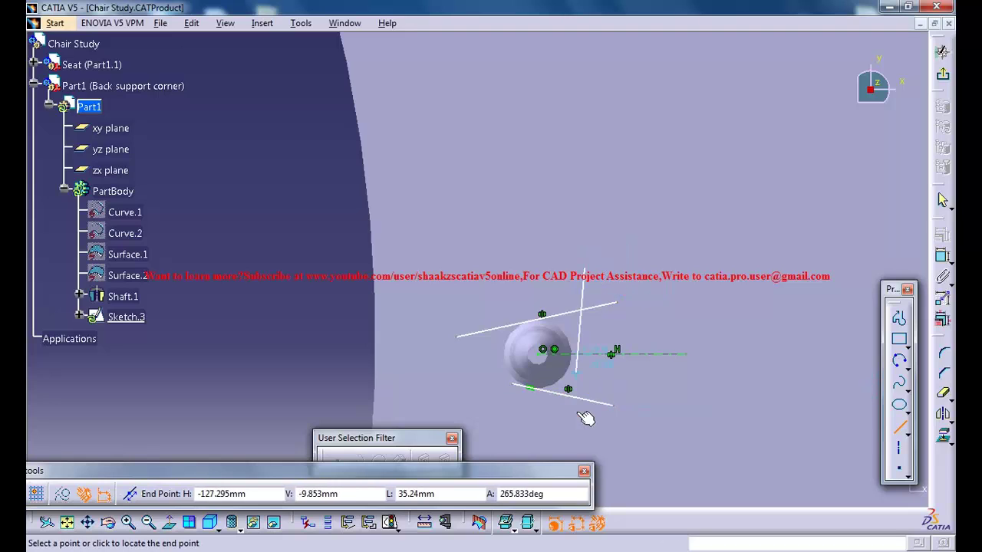
left_click(586, 438)
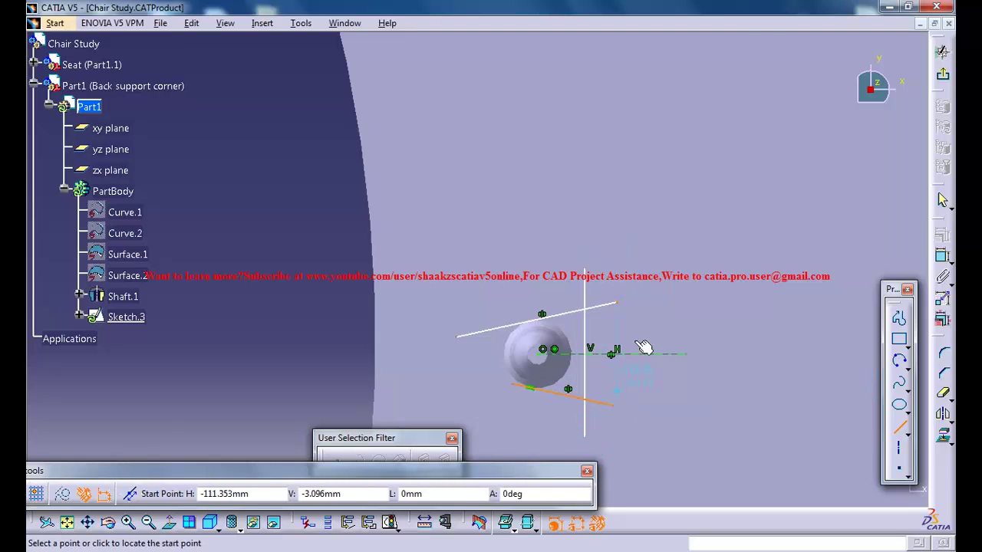
Project the spindle's circular base edge into the sketch and return to the normal view of the sketch plane.
left_click(942, 437)
middle_click_drag(628, 375, 591, 309)
left_click(592, 309)
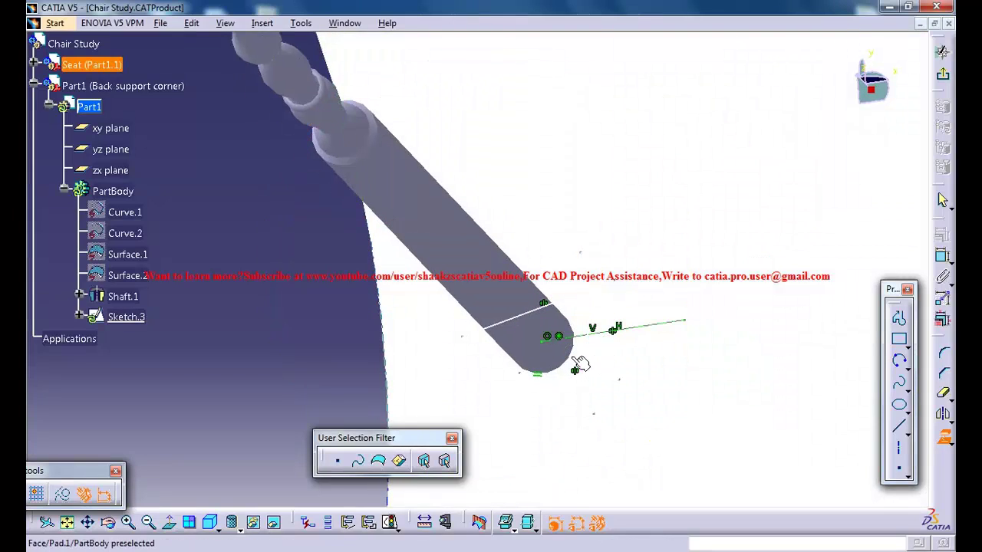
left_click(581, 363)
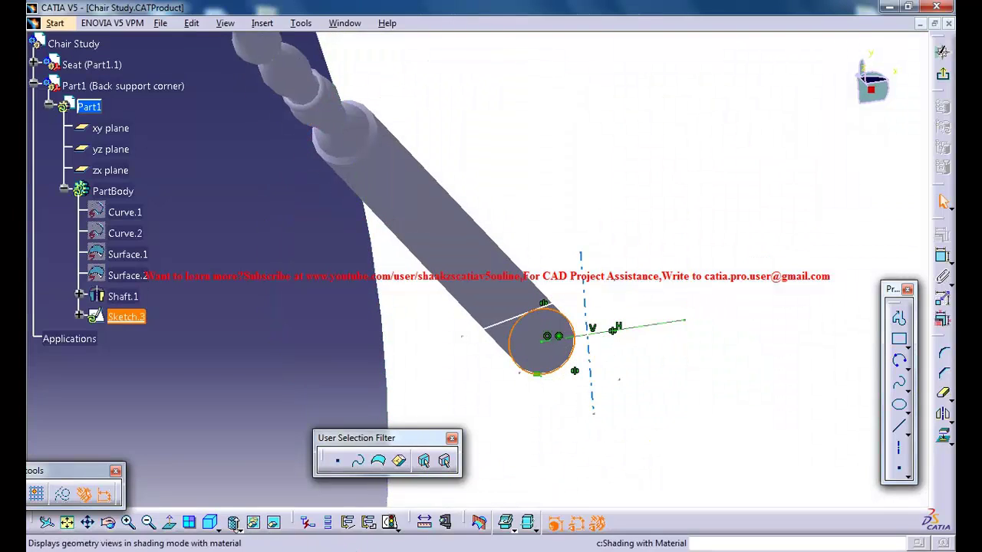
left_click(170, 523)
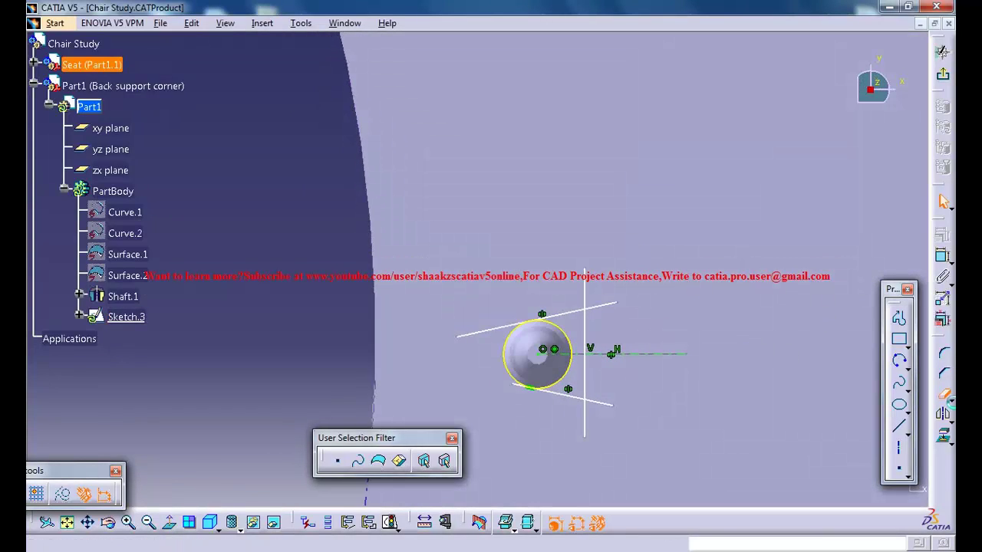
Quick-trim the slanted lines, vertical line and projected circle to a closed profile, keeping the circle's arc that faces the vertical line.
left_click(945, 397)
middle_click_drag(509, 285, 510, 292)
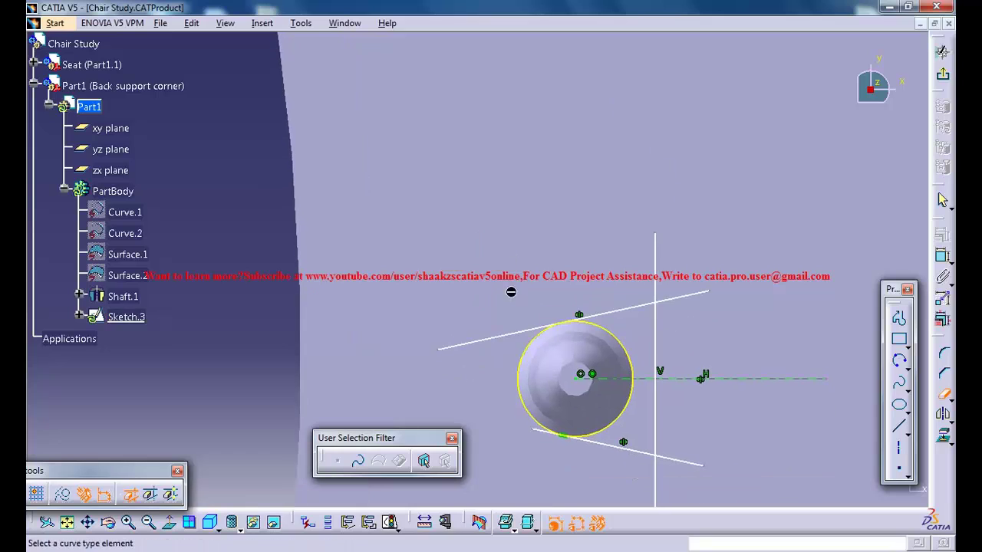
left_click(514, 345)
left_click(526, 405)
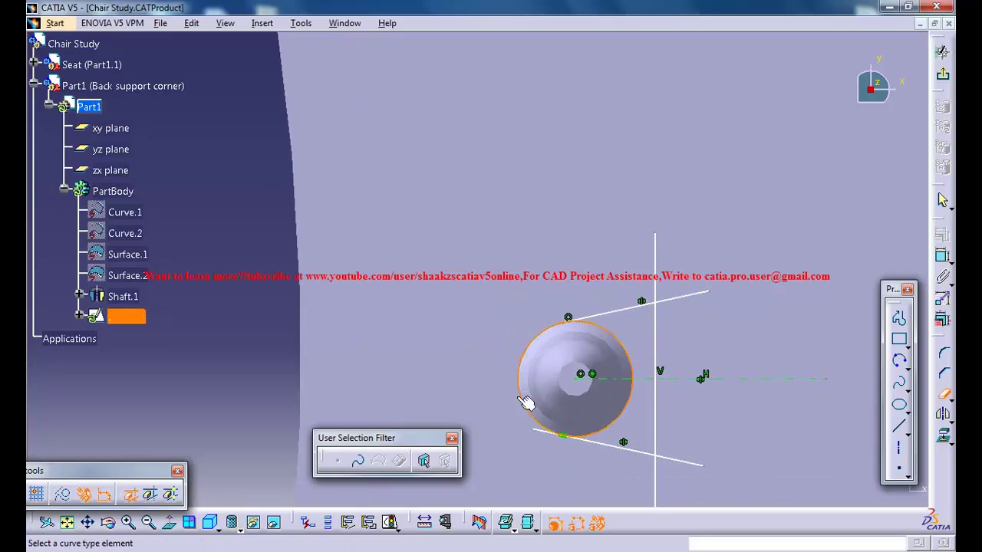
left_click(547, 438)
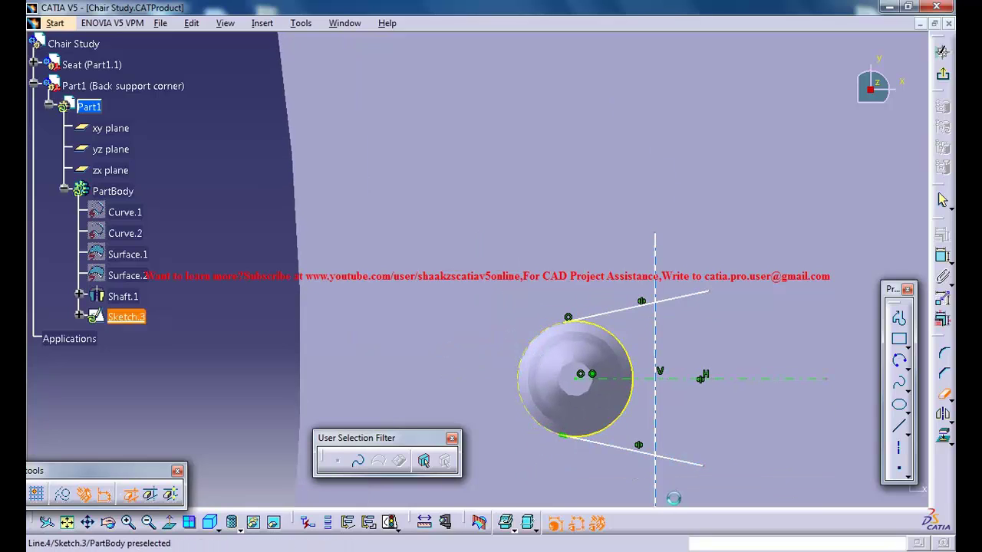
left_click(657, 477)
left_click(684, 463)
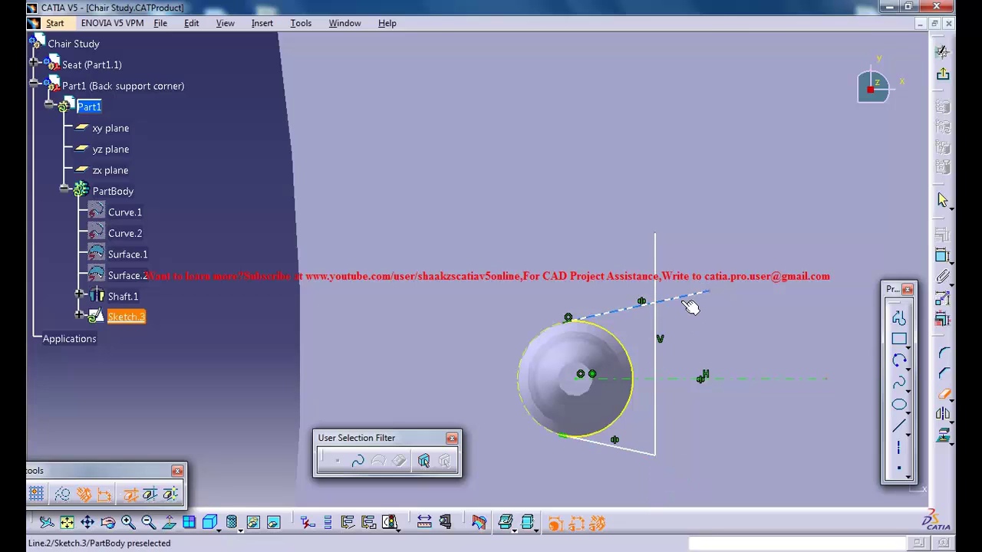
left_click(691, 295)
left_click(658, 261)
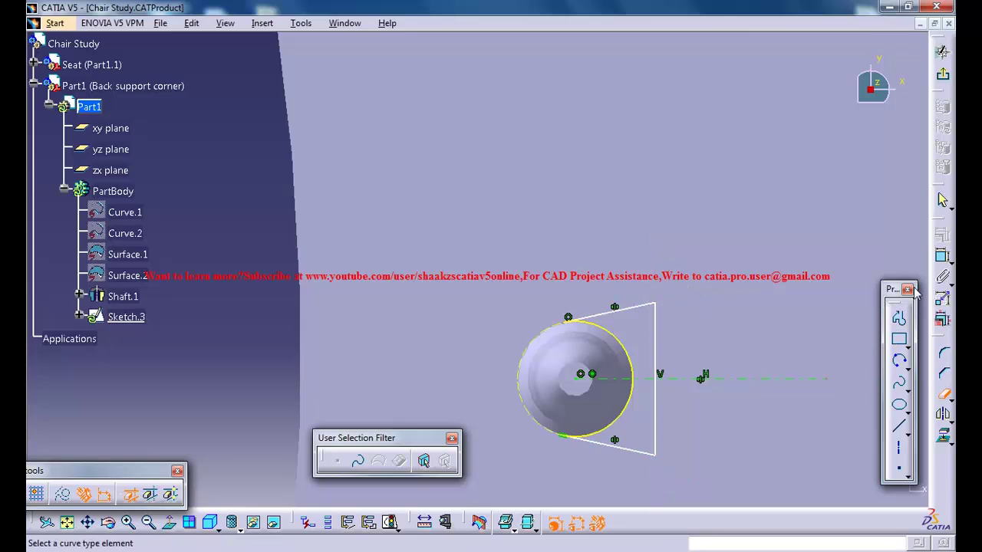
Dimension the distance between the vertical line and the spindle's centre and set it to 14 mm.
left_click(941, 255)
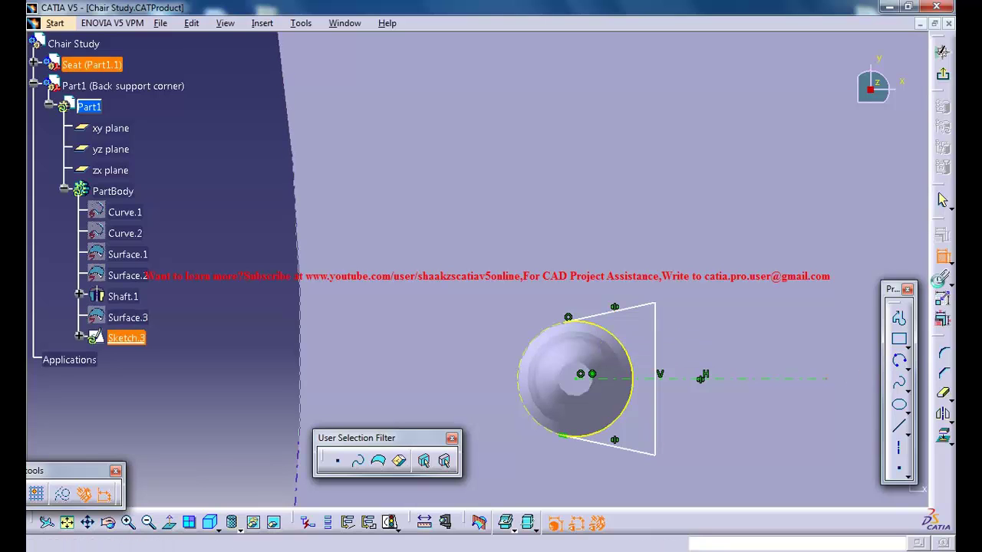
key("ctrl+z")
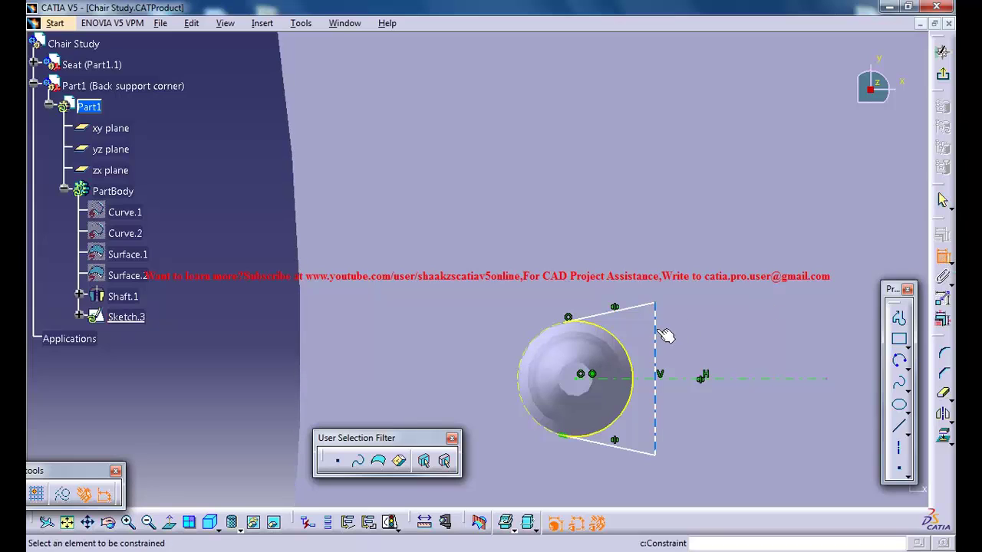
left_click(654, 399)
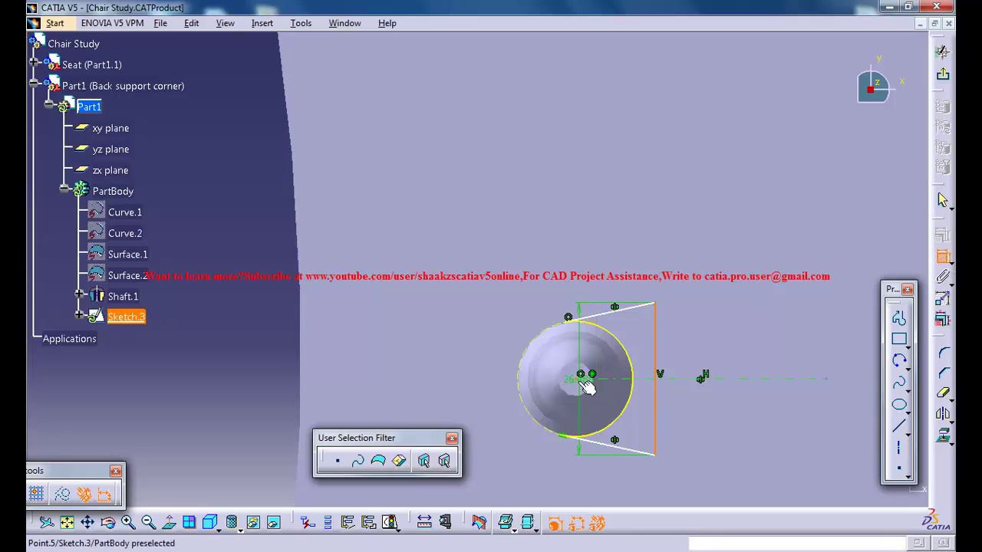
left_click(585, 384)
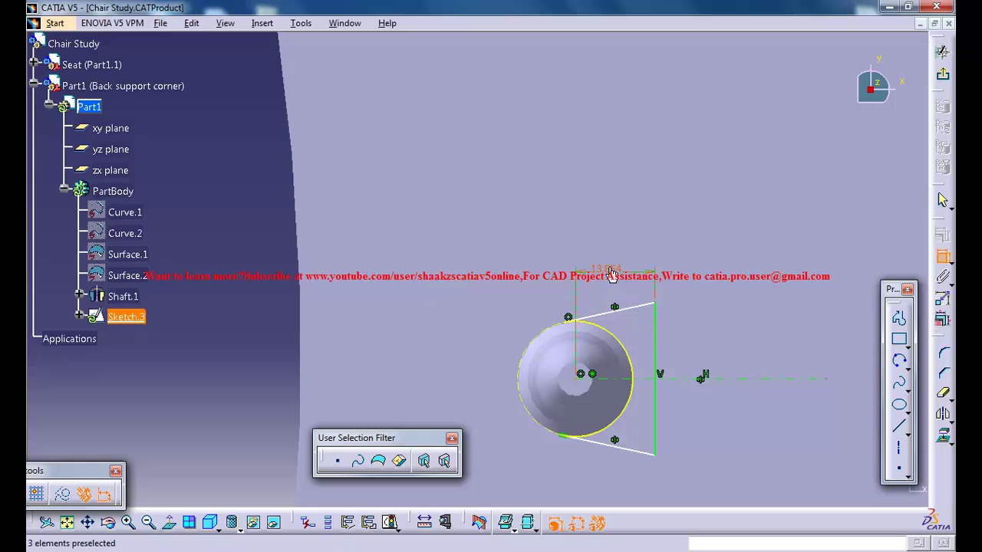
double_click(611, 274)
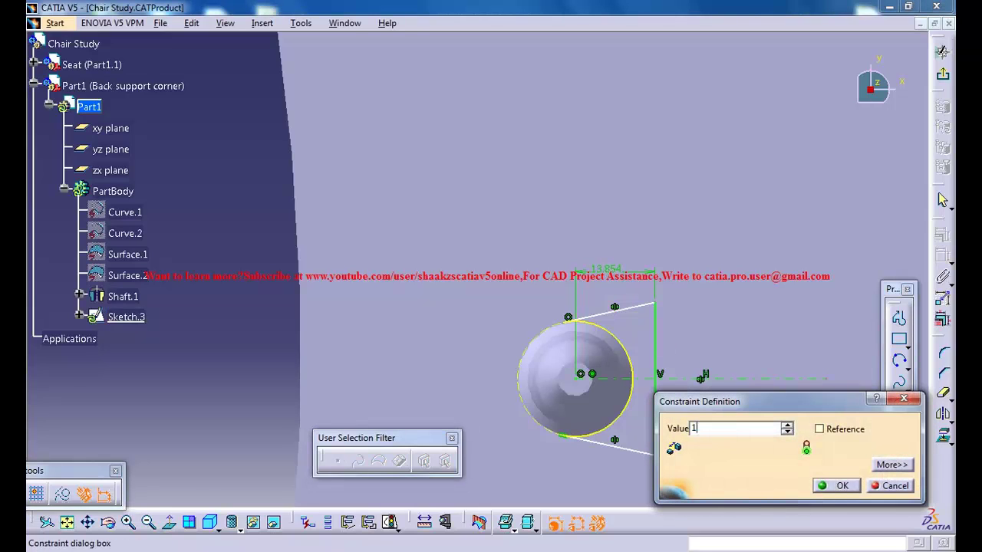
left_click(839, 486)
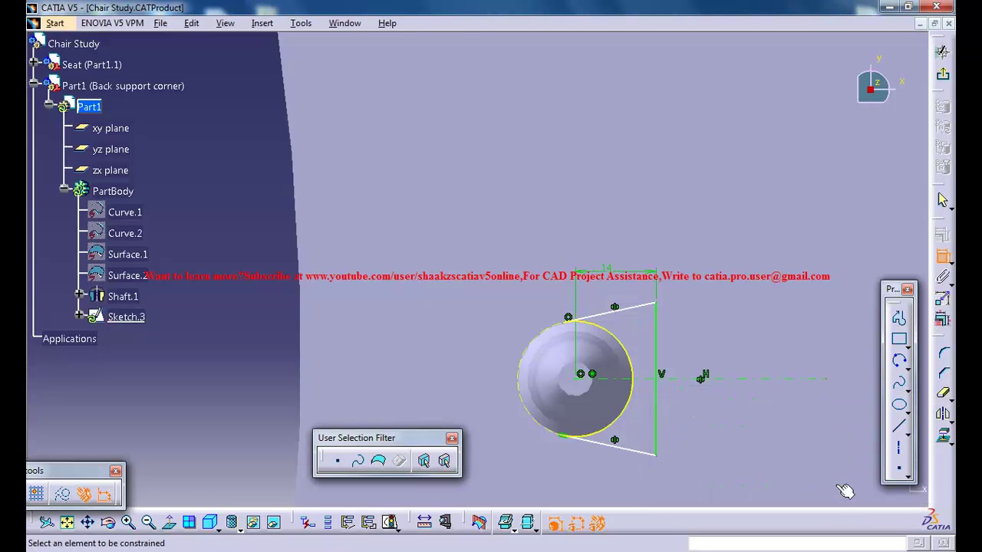
Exit the sketch and pad the closed base profile upward by 80 mm.
left_click(942, 74)
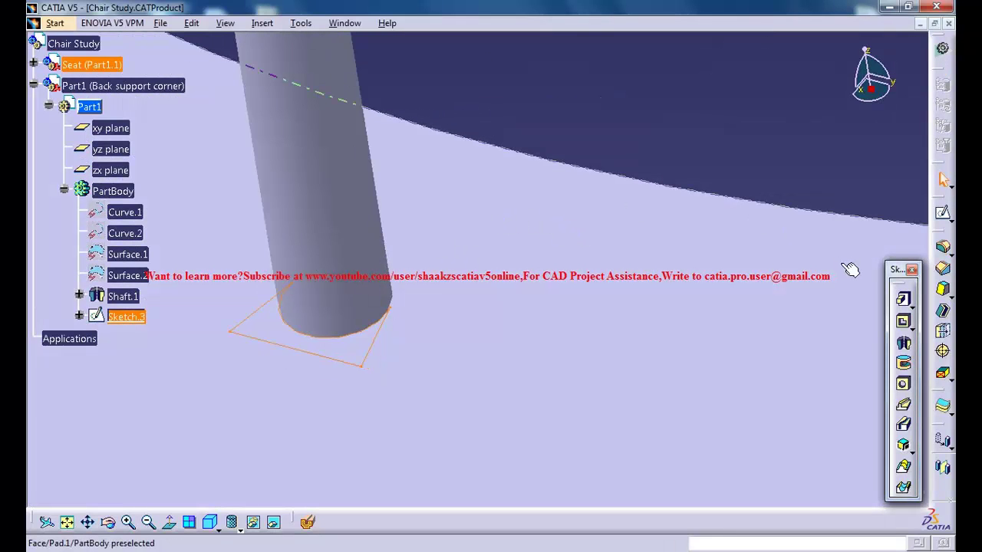
left_click(900, 300)
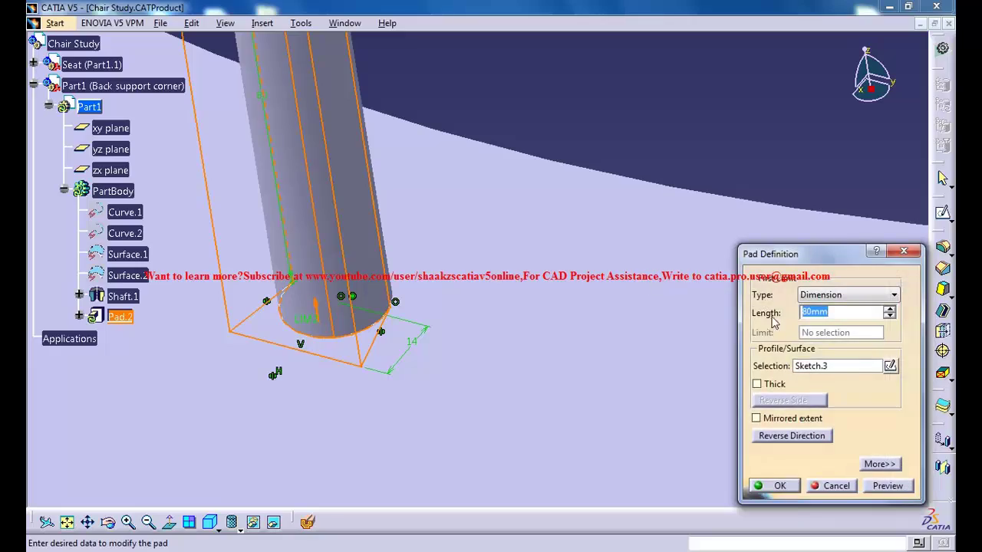
left_click(779, 486)
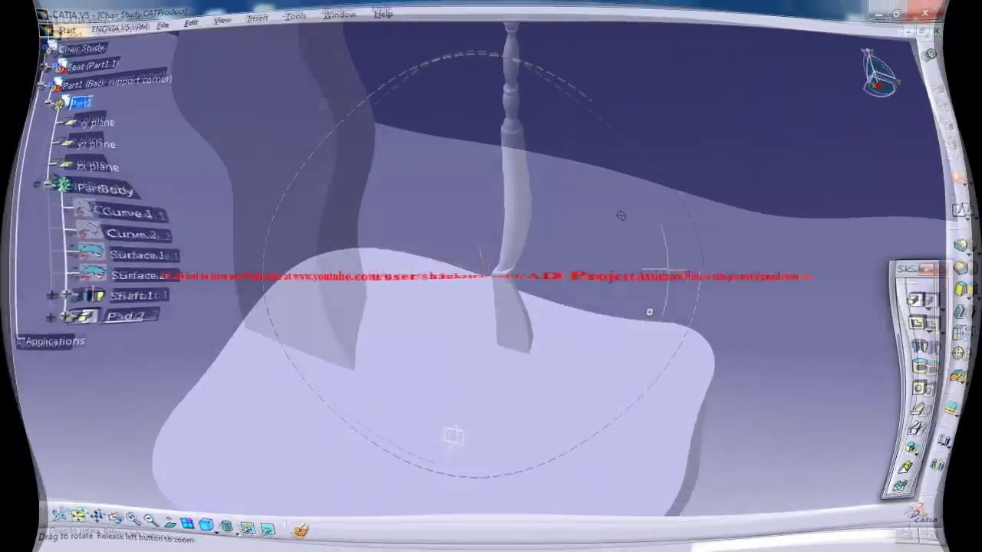
Fillet the edges of the base pad's top face with a 5 mm radius, using tangency selection.
middle_click_drag(649, 312, 672, 247)
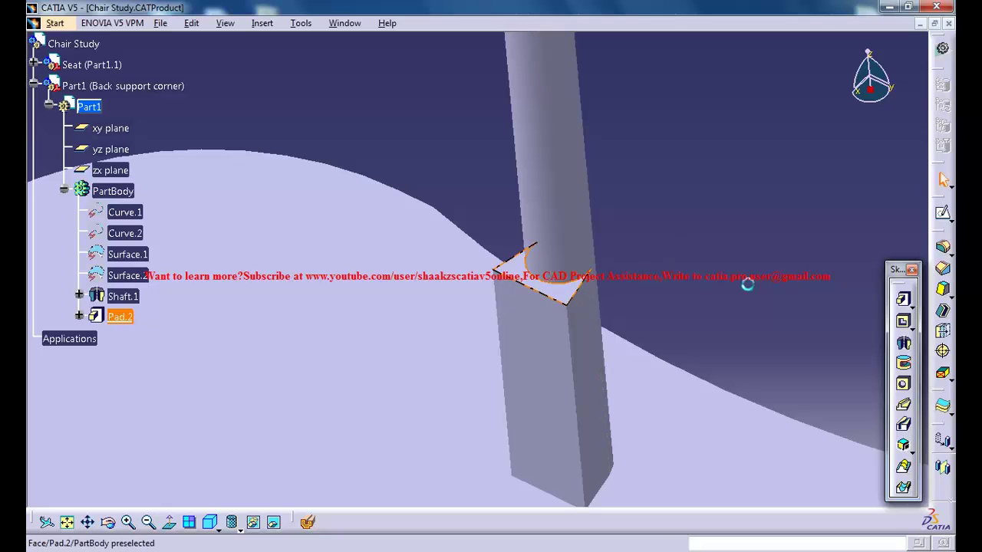
left_click(943, 247)
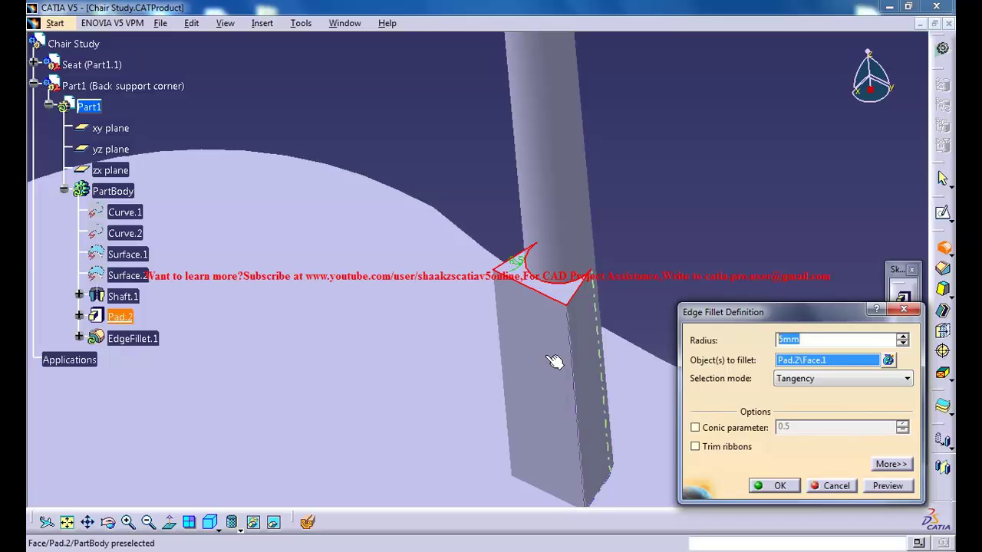
key("Return")
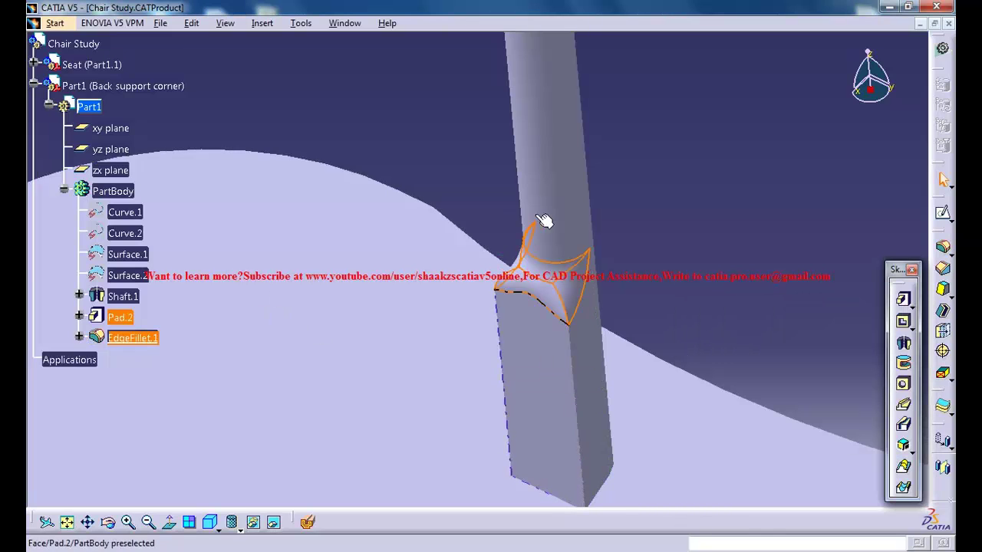
middle_click_drag(582, 329, 571, 249)
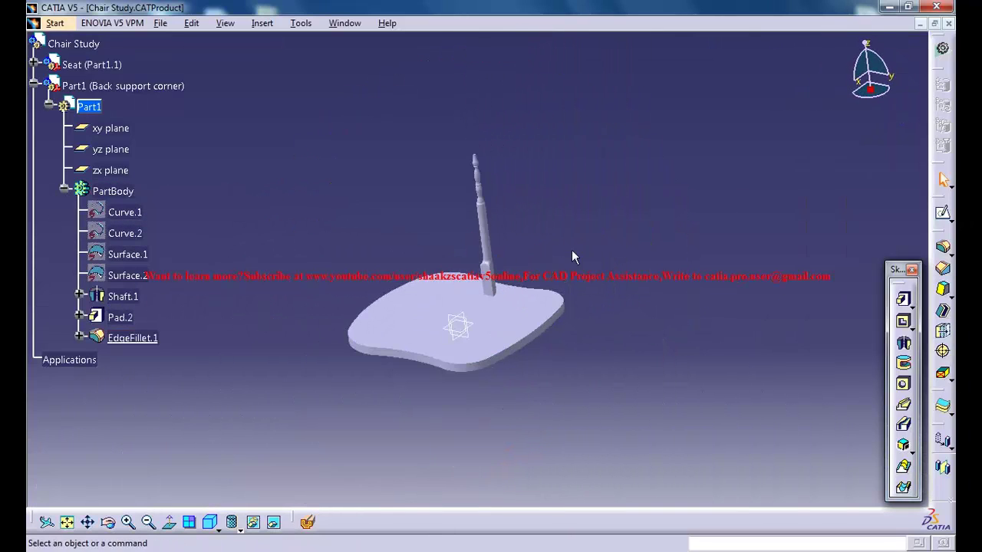
Activate the Chair Study assembly and select the Back support corner part, checking its placement on the seat from several views.
double_click(82, 46)
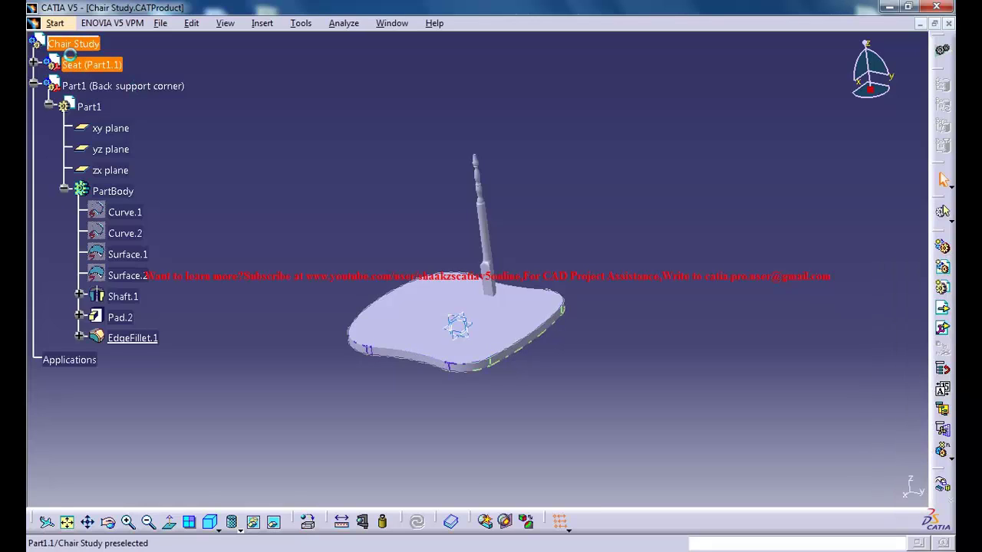
middle_click_drag(425, 269, 387, 257)
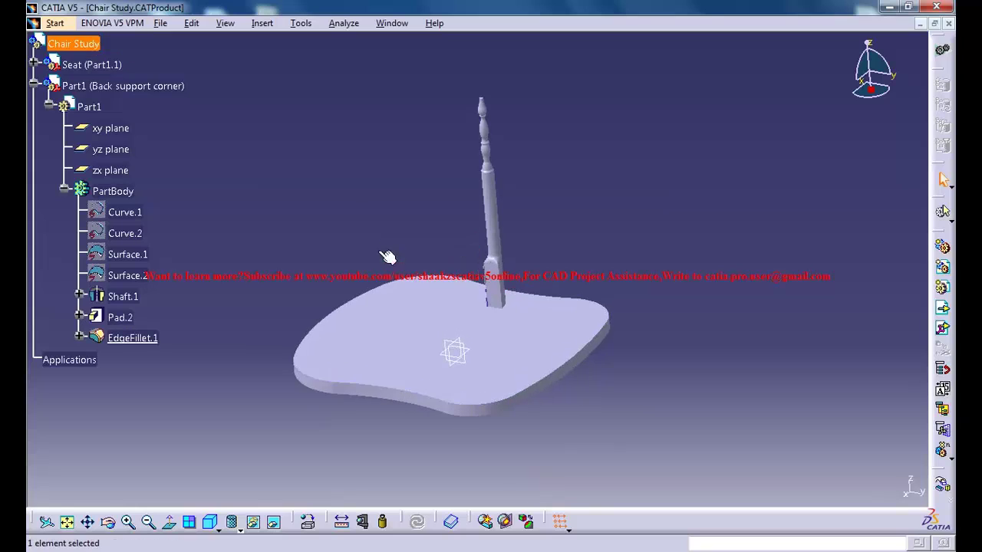
double_click(122, 88)
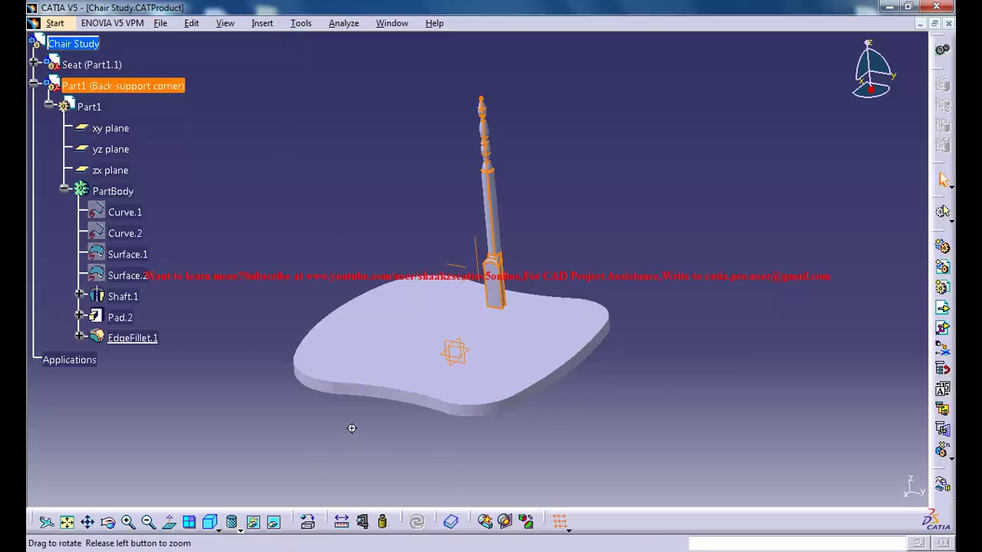
middle_click_drag(350, 427, 524, 154)
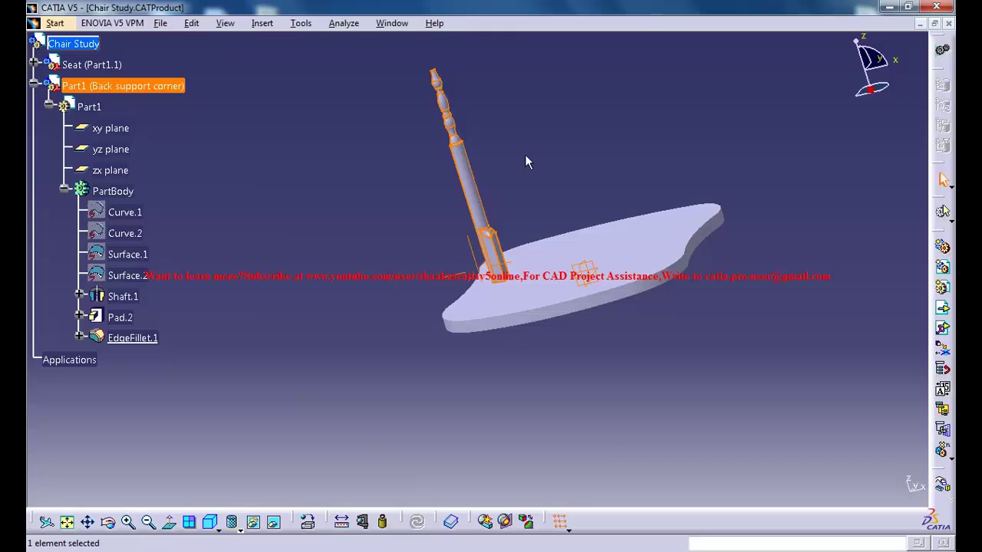
left_click(222, 532)
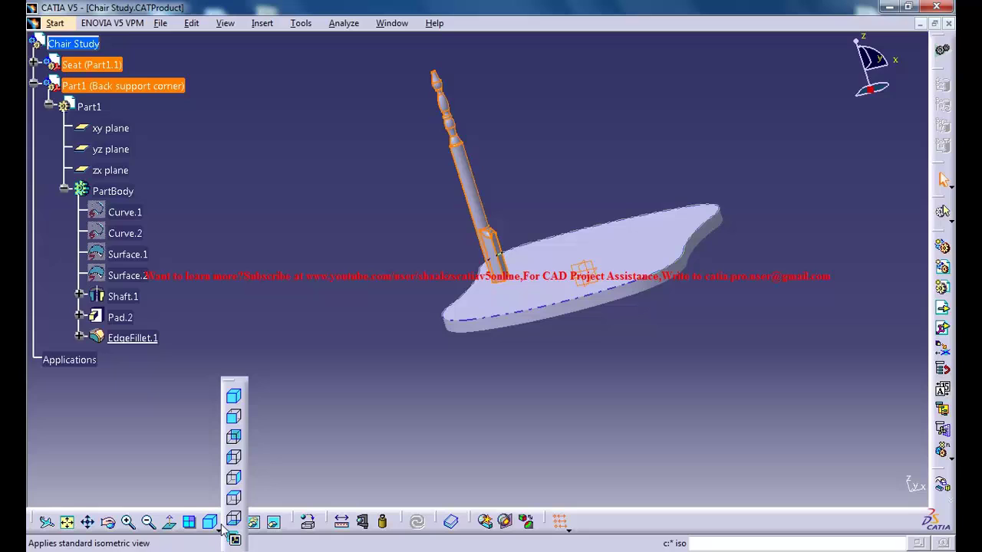
left_click(235, 422)
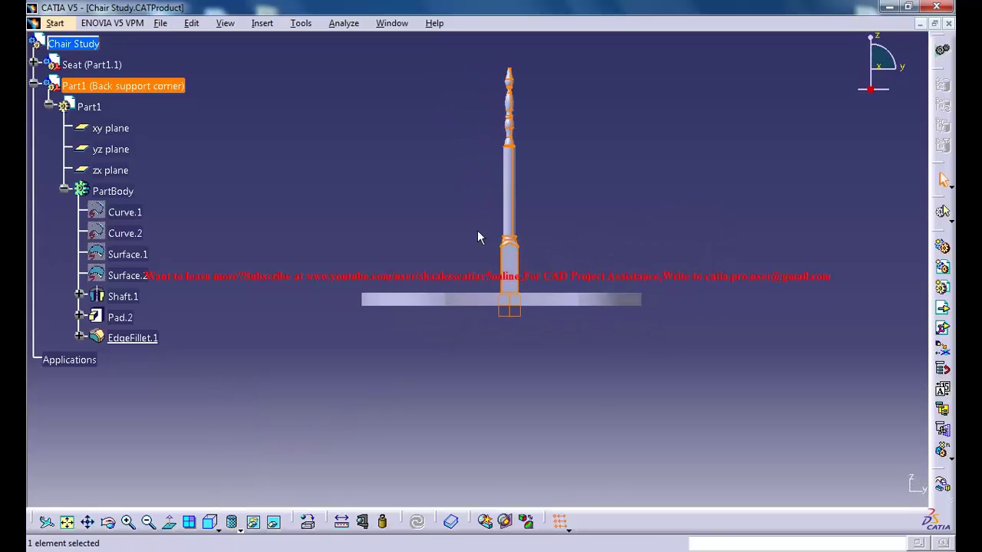
middle_click_drag(478, 232, 657, 368)
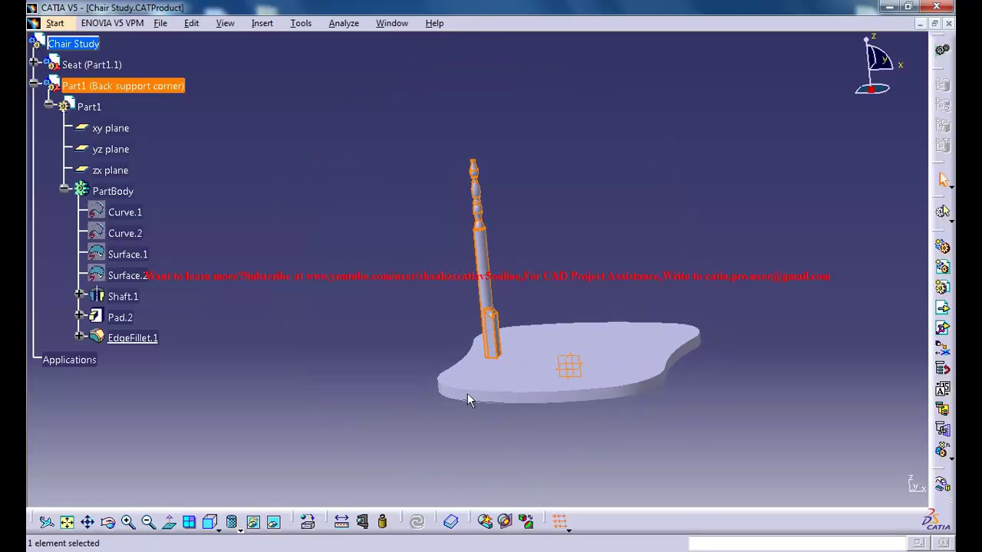
Manipulate the Back support corner part along the X axis, moving it close to the seat's back edge as seen in left view.
middle_click_drag(453, 373, 432, 463)
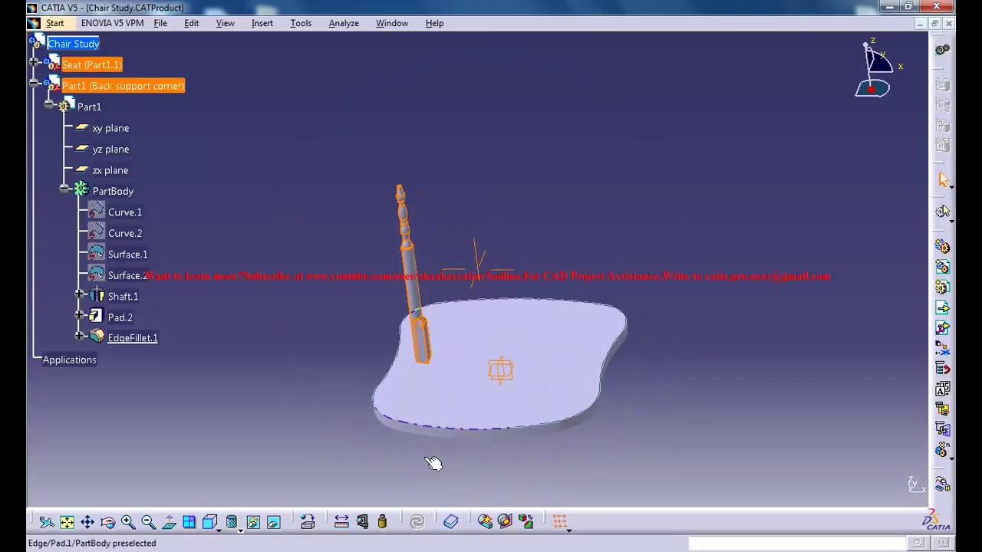
left_click(220, 536)
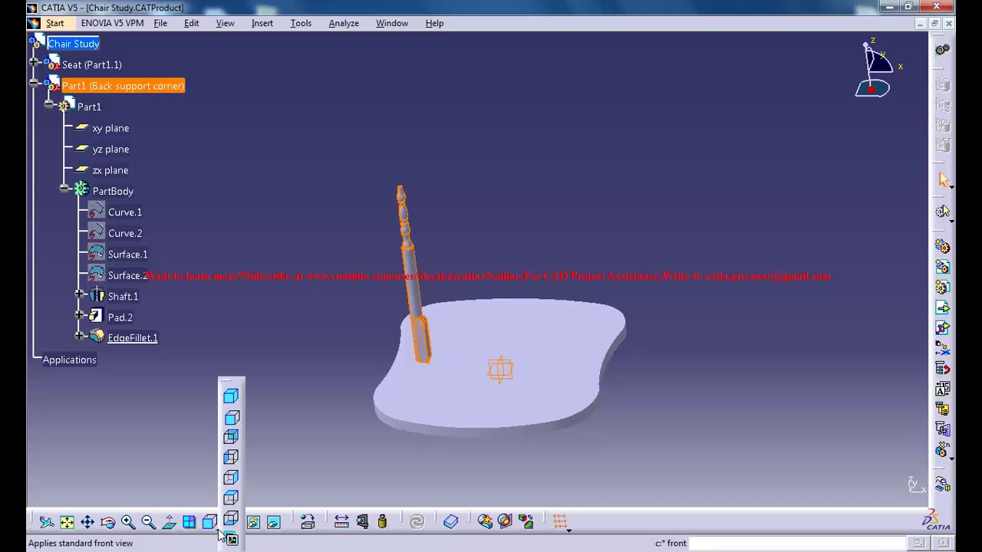
left_click(231, 457)
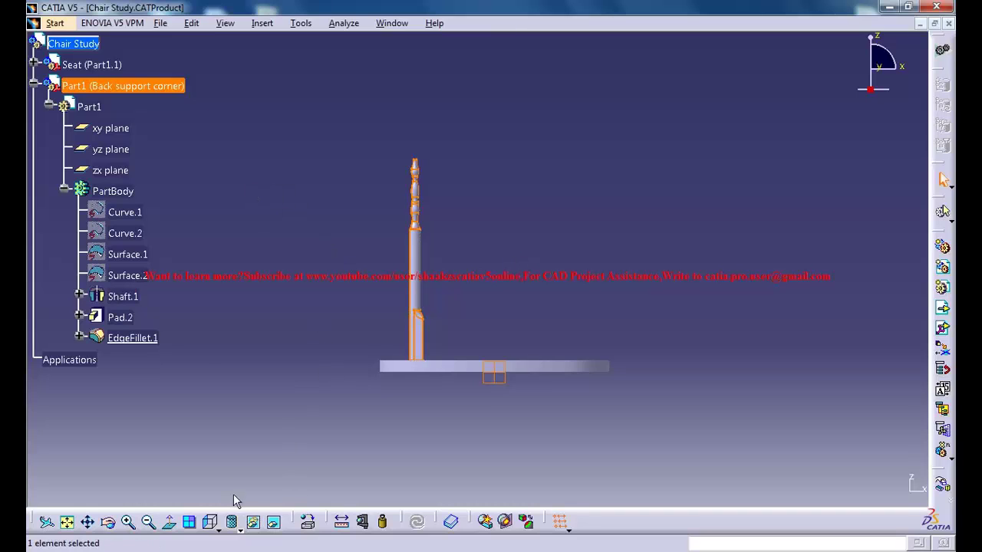
left_click(200, 26)
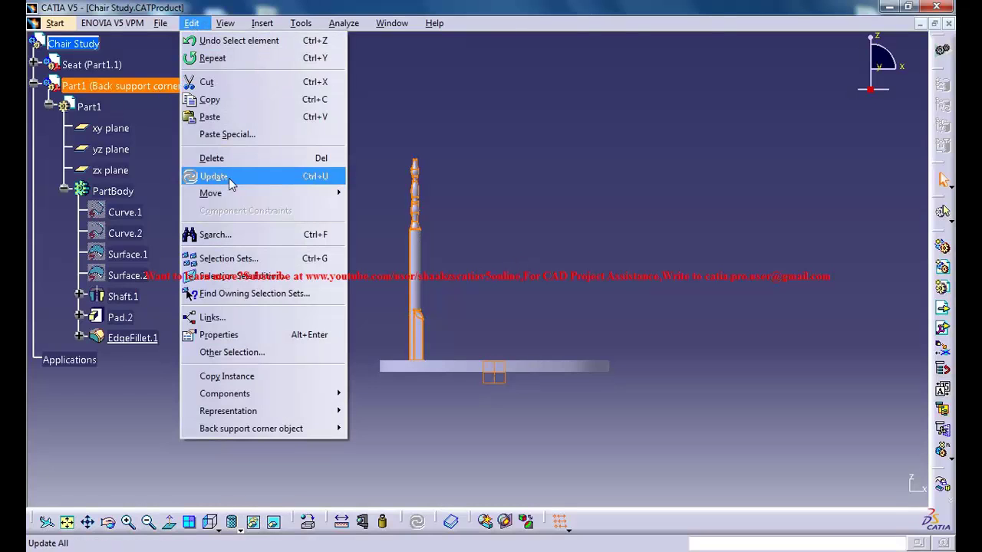
mouse_move(243, 192)
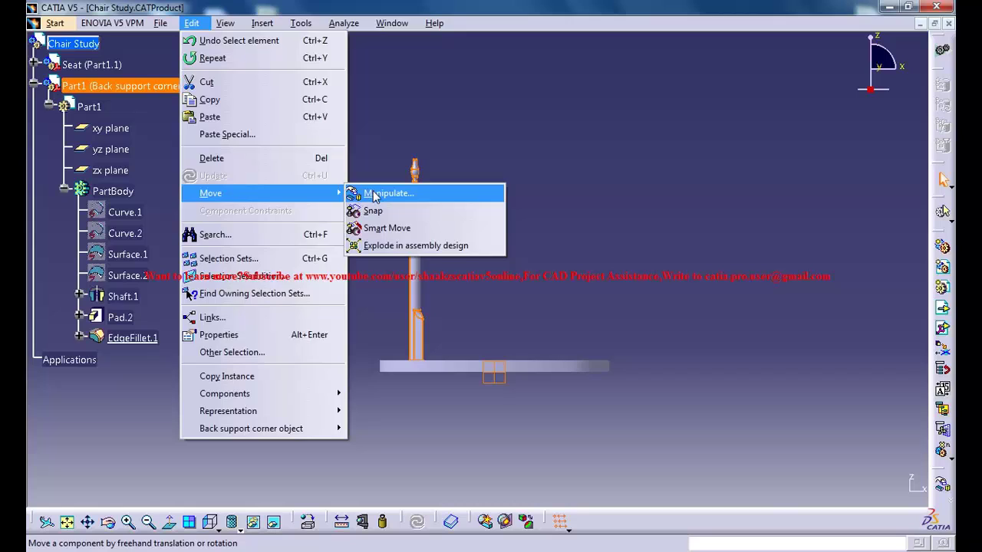
left_click(375, 194)
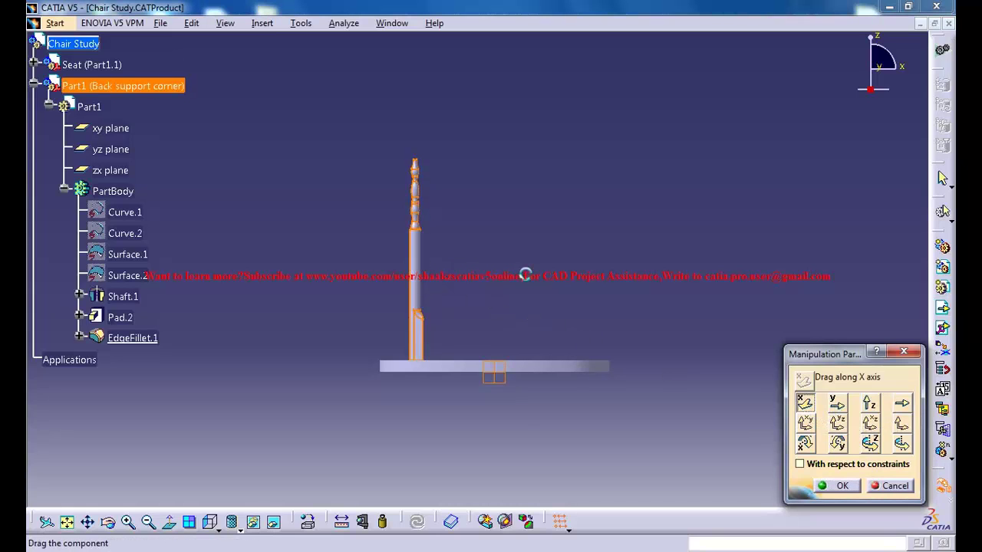
left_click_drag(528, 271, 556, 272)
left_click_drag(583, 272, 592, 274)
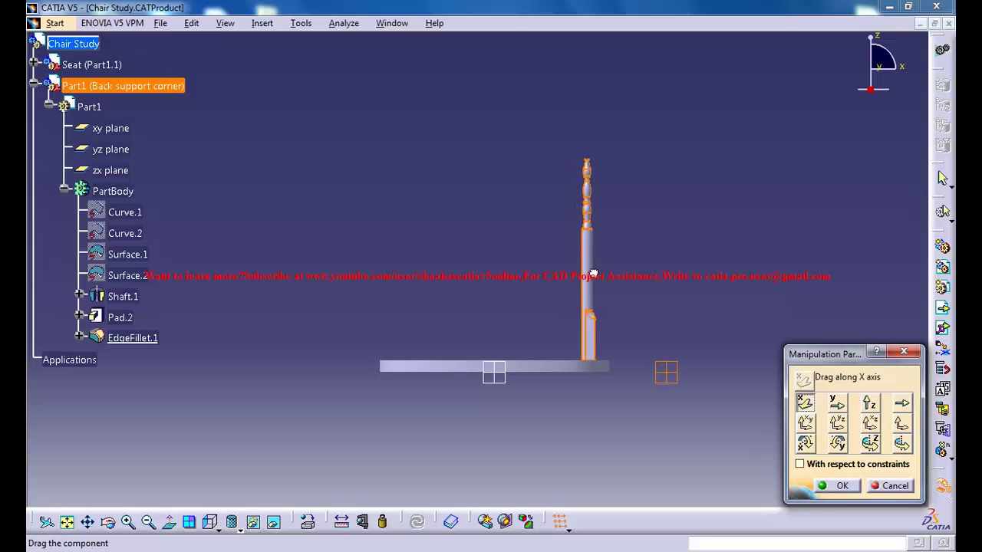
Move the Back support corner along the Y axis towards the seat's side edge, working in front view.
left_click(219, 530)
left_click(232, 419)
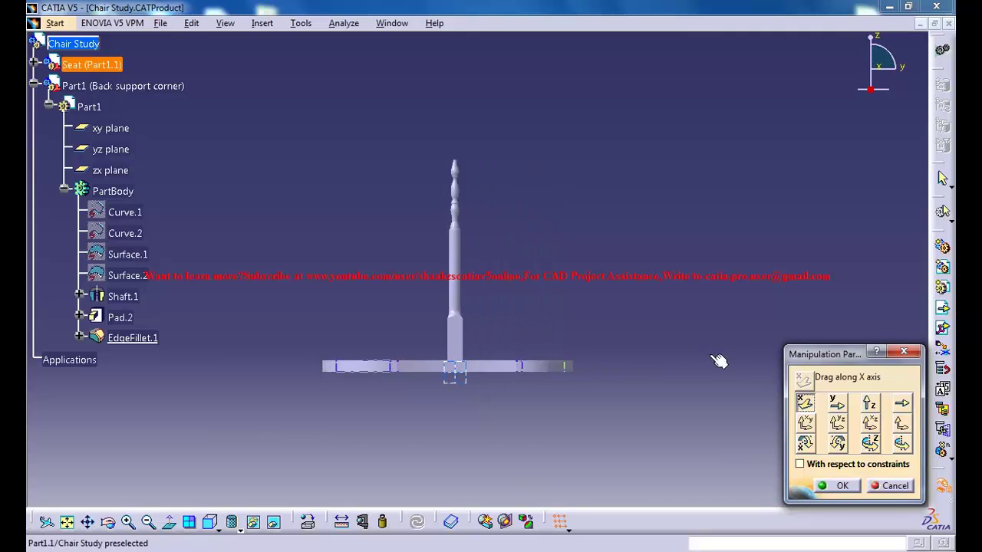
left_click(838, 401)
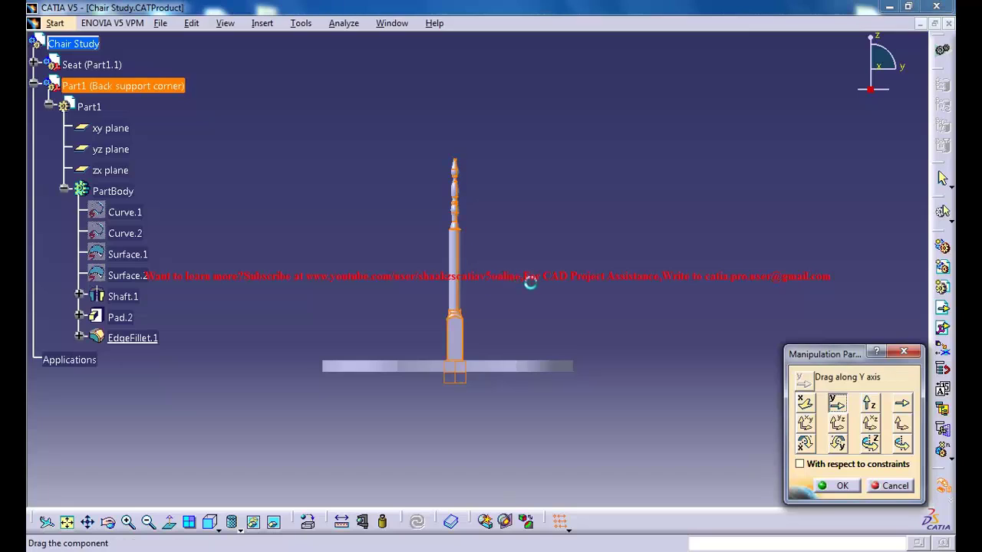
mouse_move(530, 283)
left_mouse_down()
mouse_move(553, 276)
mouse_move(548, 290)
left_mouse_up()
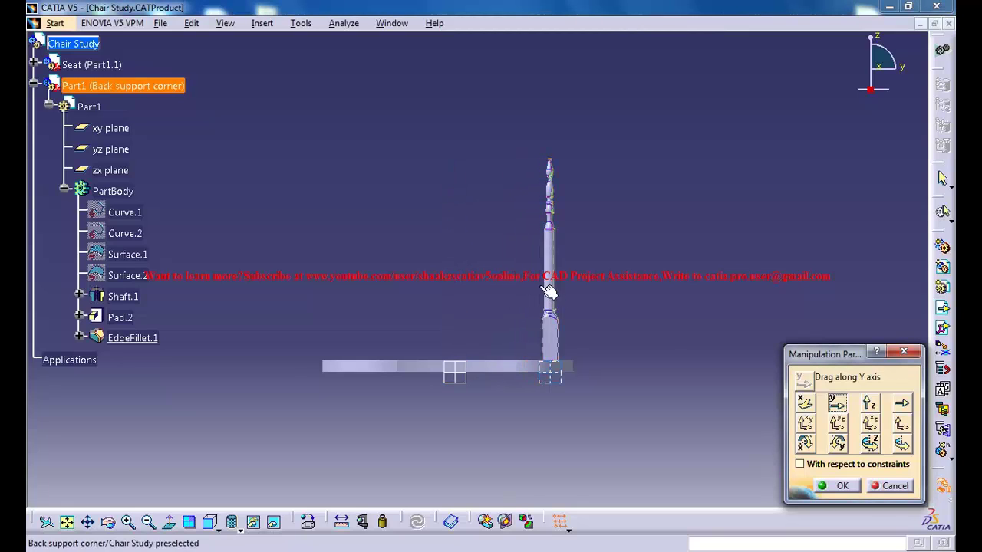
Shift the Back support corner slightly inward from the seat's rounded corner within the XY plane, working in top view.
middle_click_drag(548, 291, 502, 418)
left_click(216, 533)
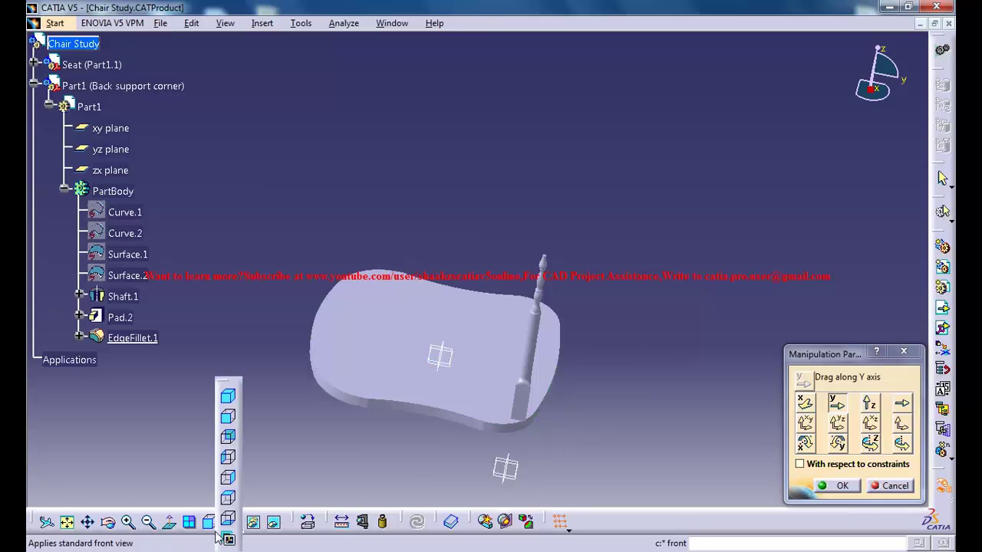
left_click(229, 499)
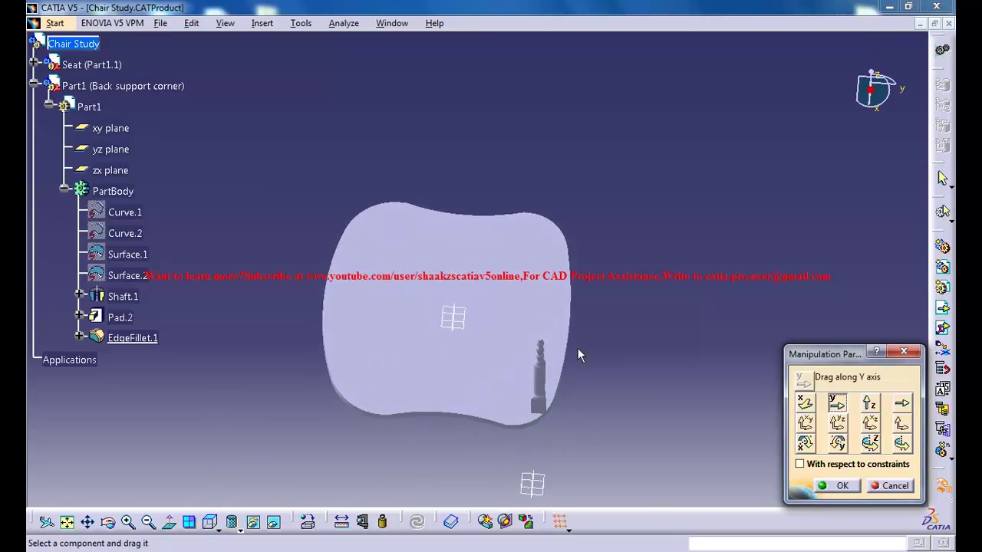
middle_click_drag(567, 332, 579, 315)
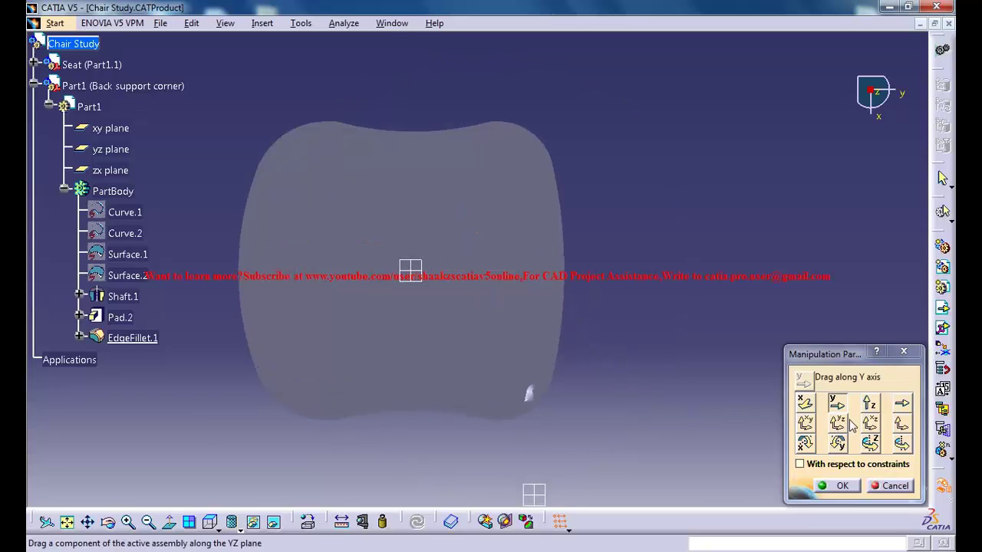
left_click(805, 422)
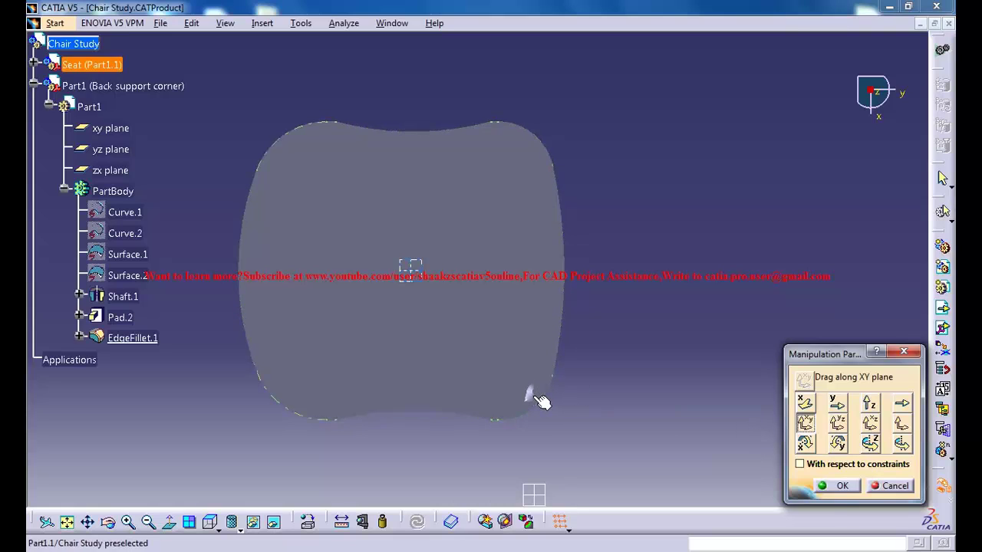
left_click_drag(532, 394, 520, 395)
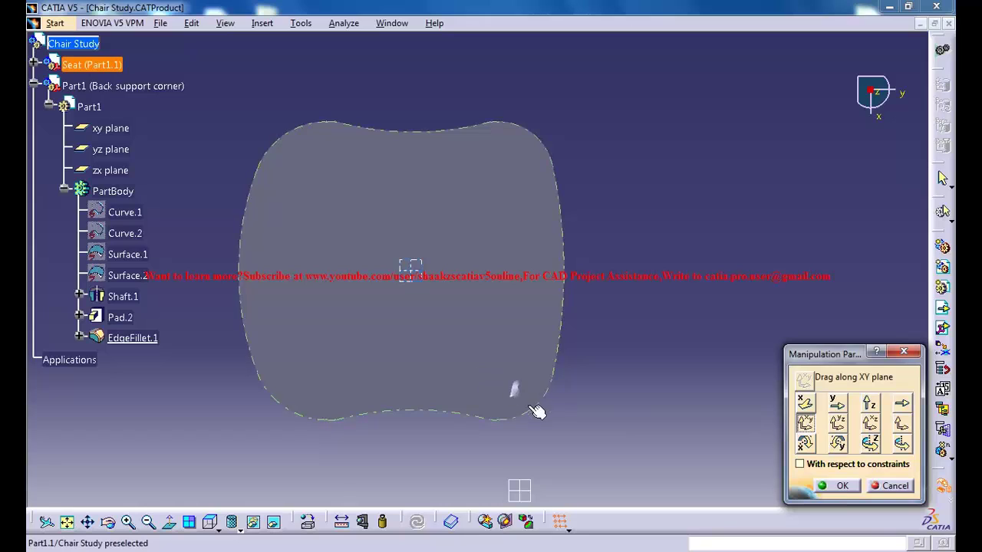
Rotate the Back support corner around the Z axis and move it in the XY plane back to its seat corner.
left_click(871, 444)
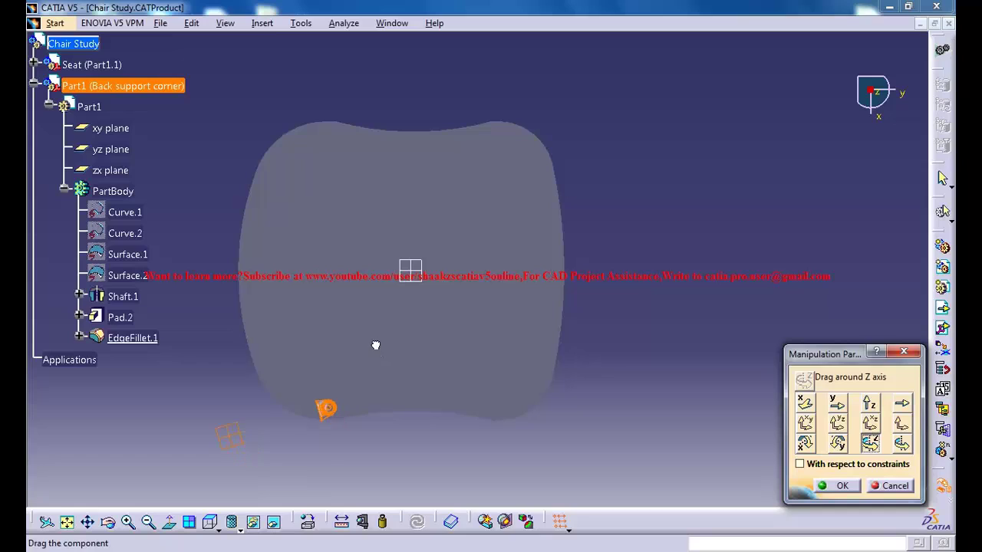
left_click_drag(374, 336, 372, 327)
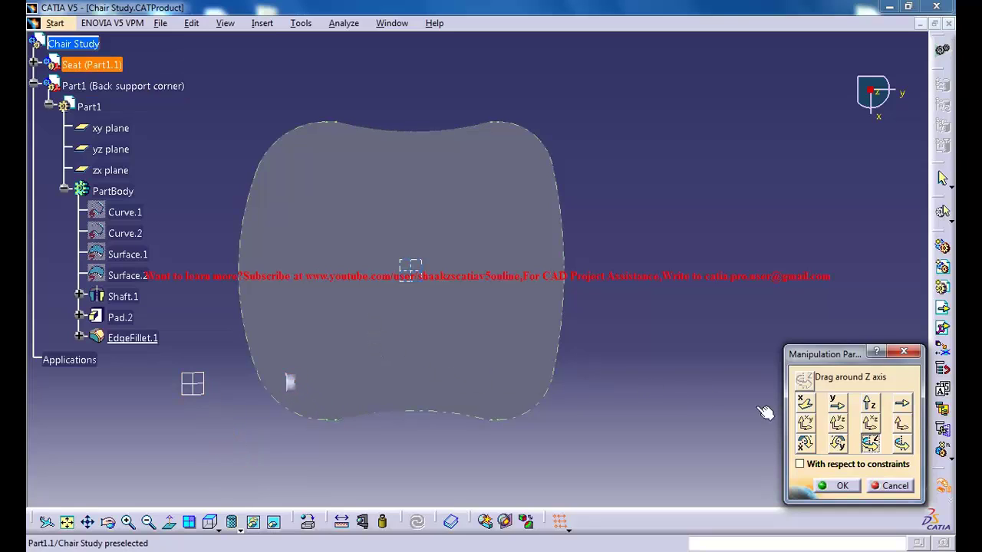
left_click(804, 422)
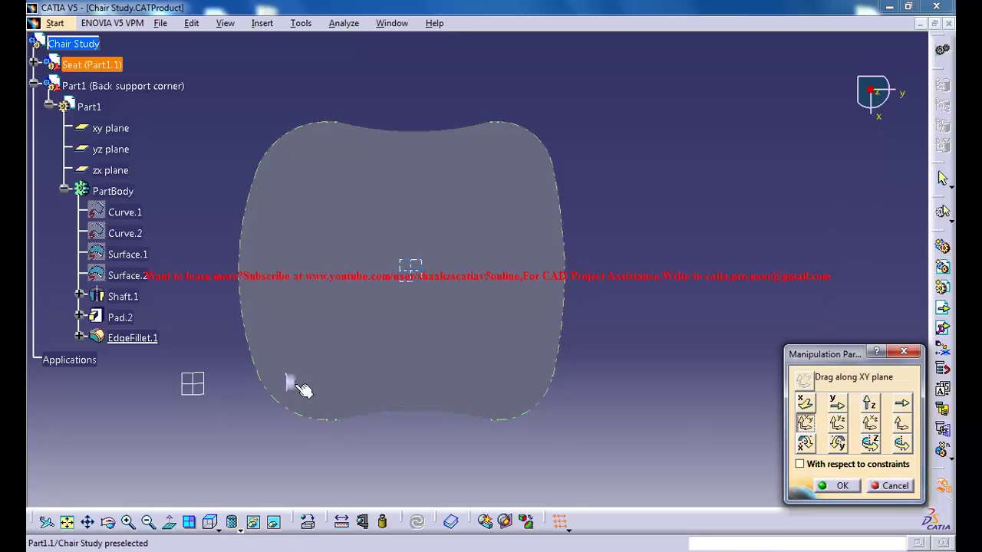
left_click_drag(296, 381, 514, 399)
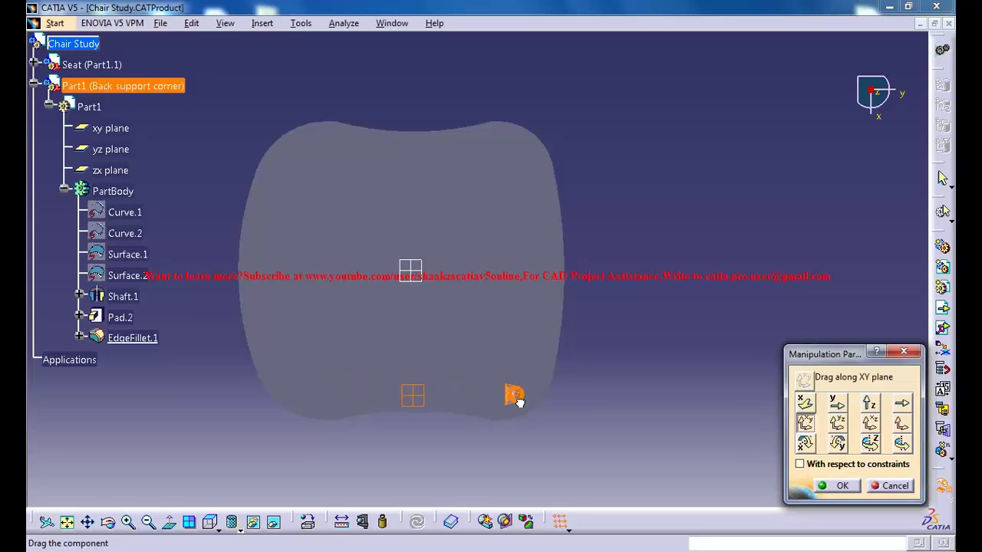
left_click_drag(518, 401, 519, 401)
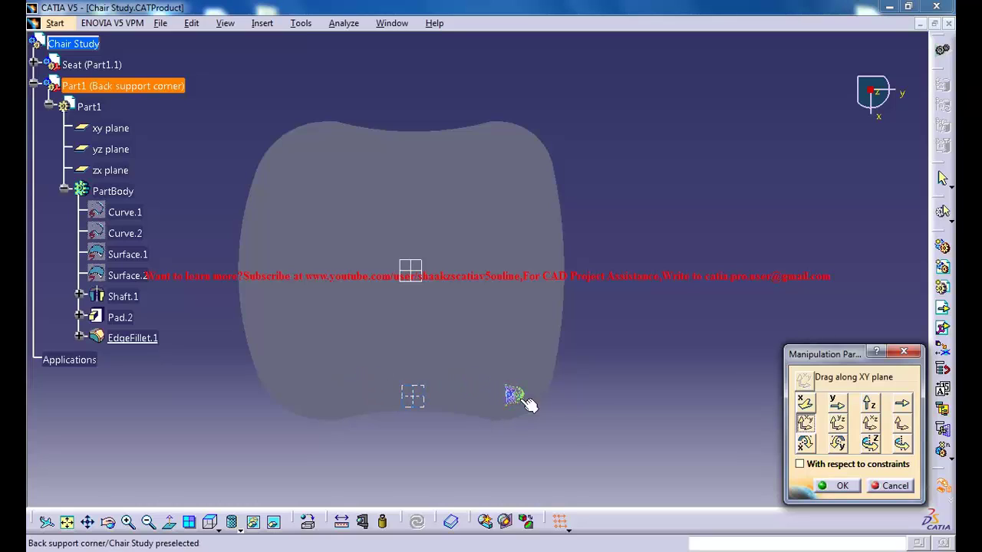
Turn the Back support corner slightly more around the Z axis, reposition it at the seat corner in the XY plane, and accept the manipulation.
left_click(869, 443)
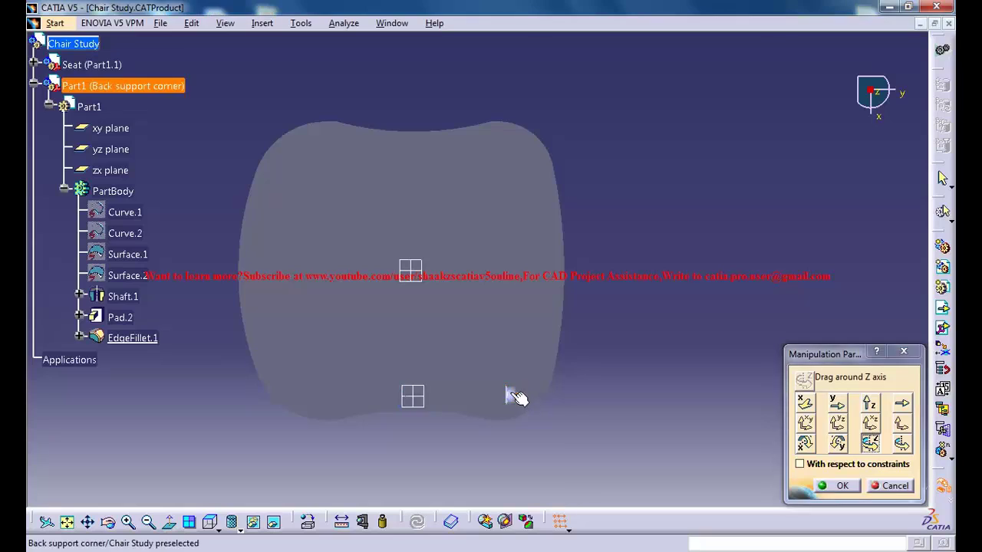
left_click_drag(511, 396, 495, 402)
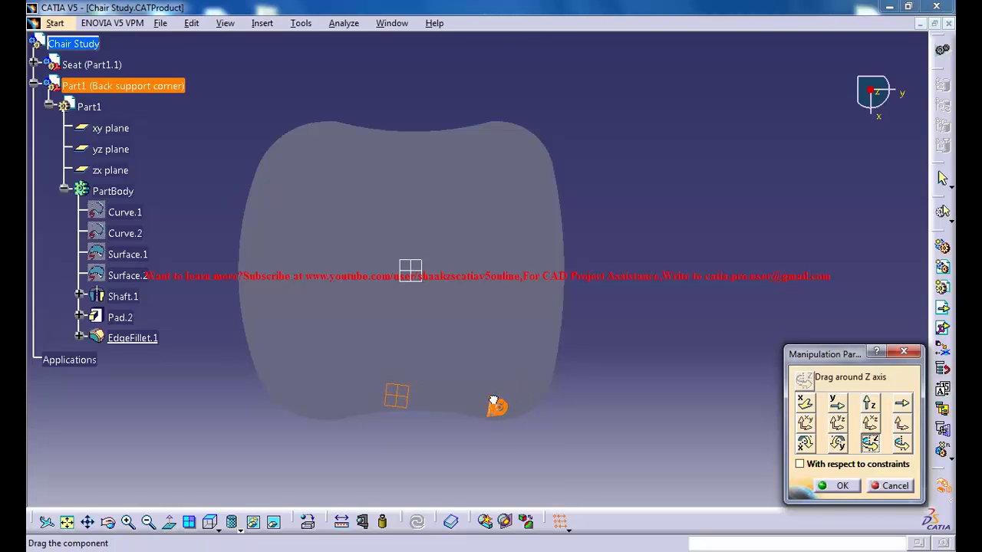
left_click_drag(492, 407, 494, 407)
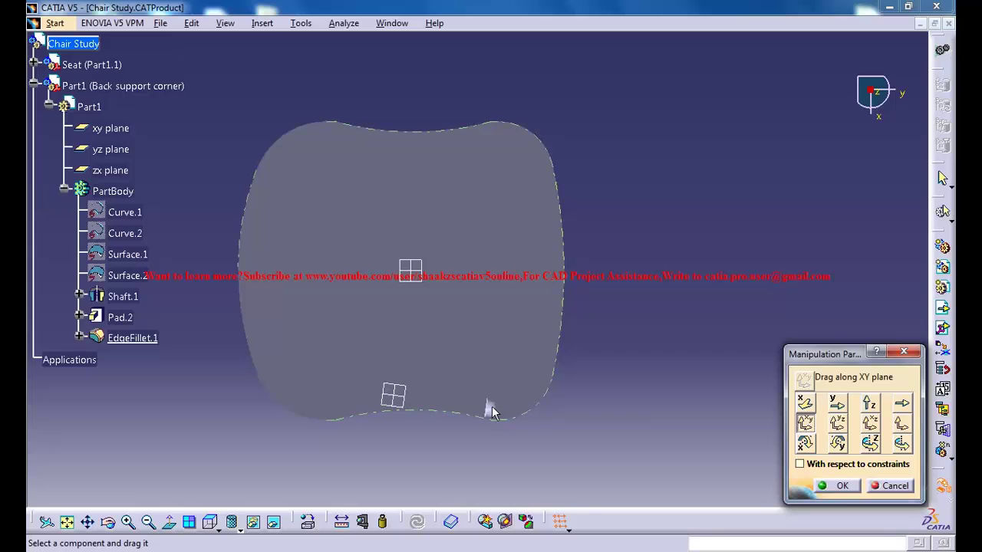
left_click_drag(495, 409, 520, 400)
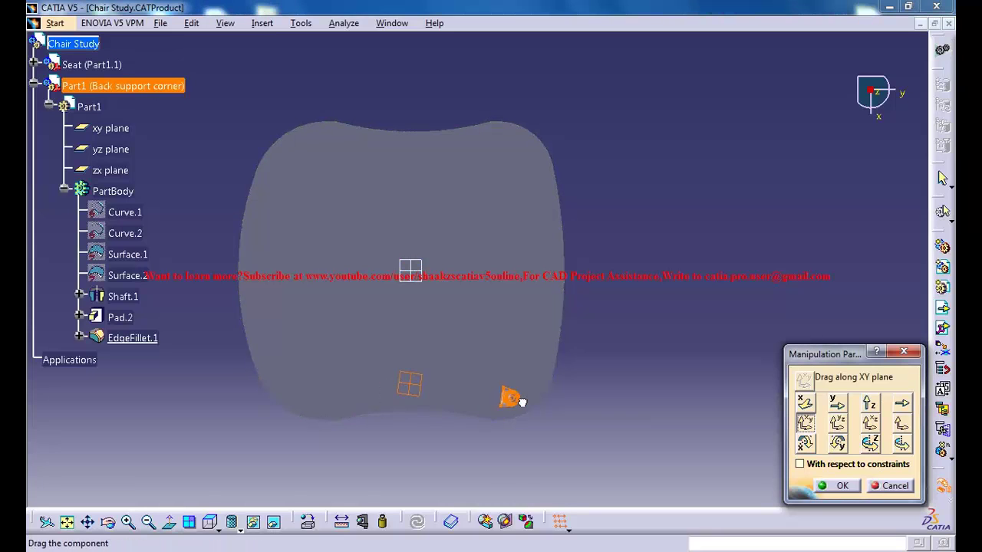
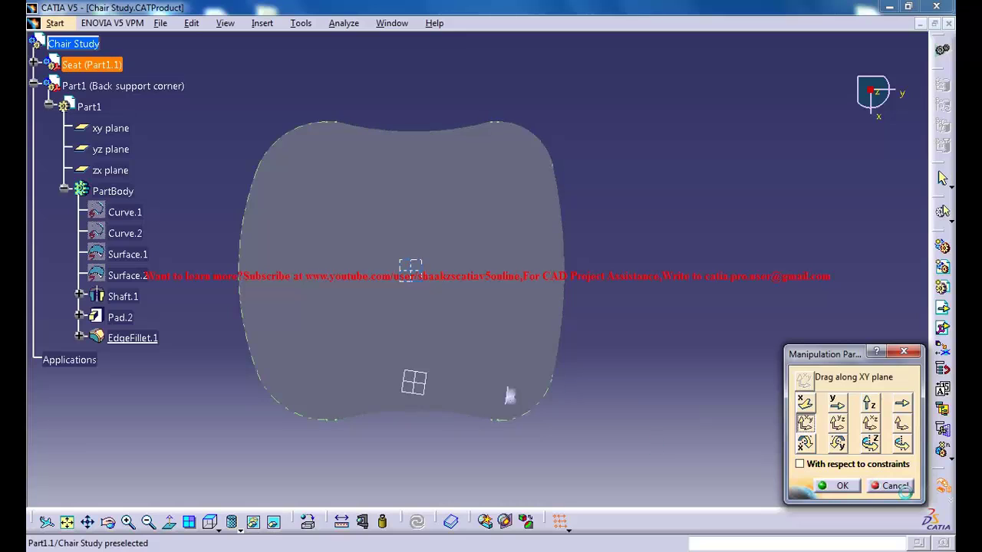
left_click(840, 485)
Examine how the upper corner support leans on the finished chair in chair.CATProduct, and return to Chair Study.CATProduct.
middle_click_drag(549, 402, 562, 157)
left_click(359, 23)
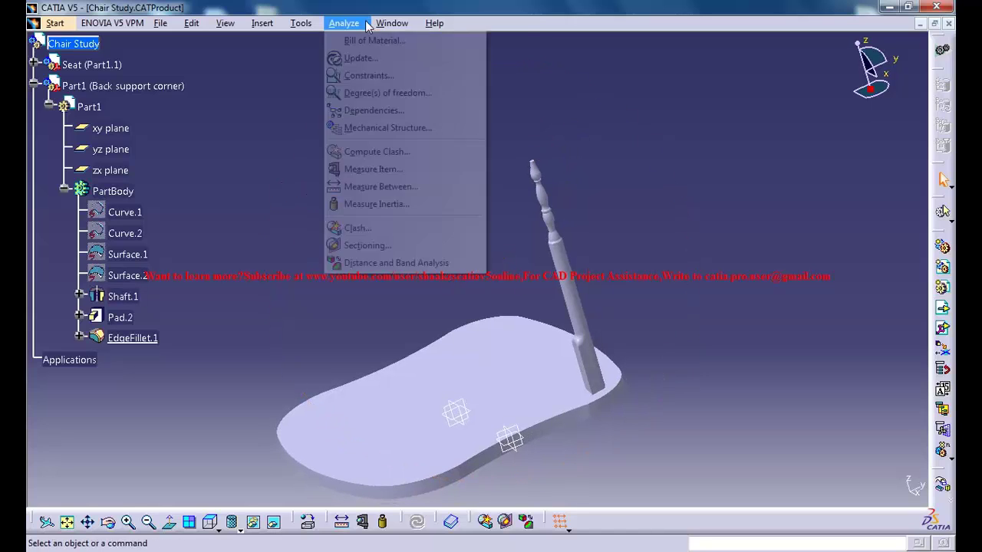
mouse_move(391, 23)
left_click(418, 135)
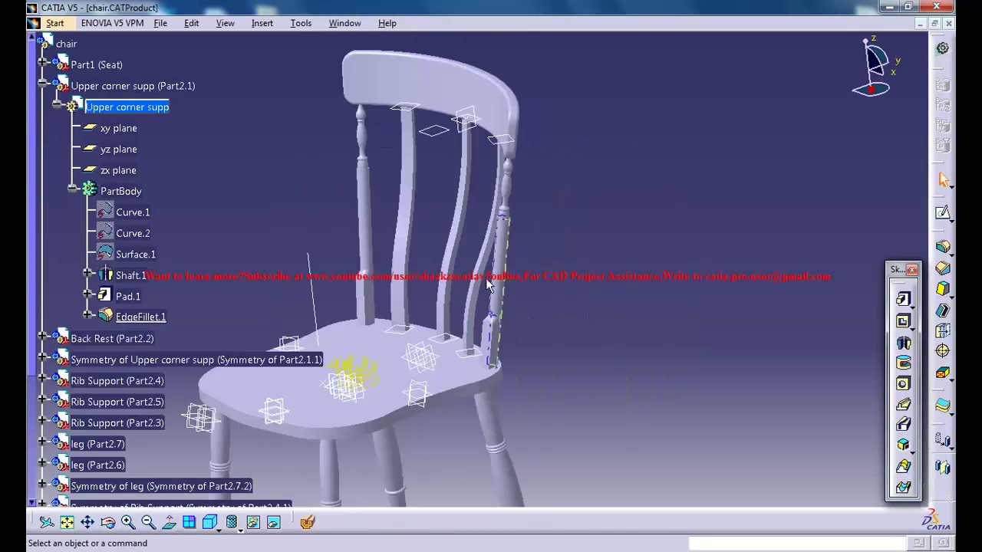
middle_click_drag(495, 311, 494, 331)
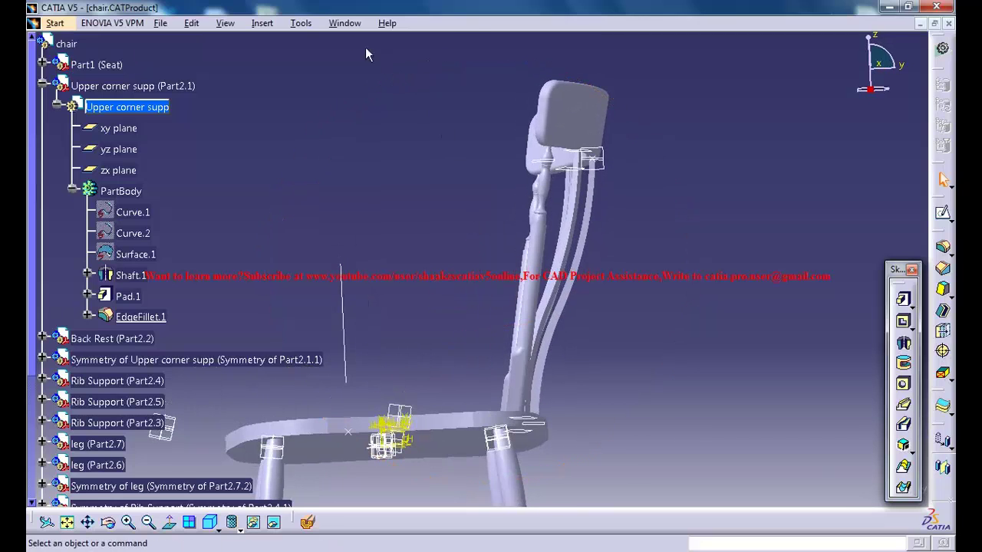
left_click(345, 23)
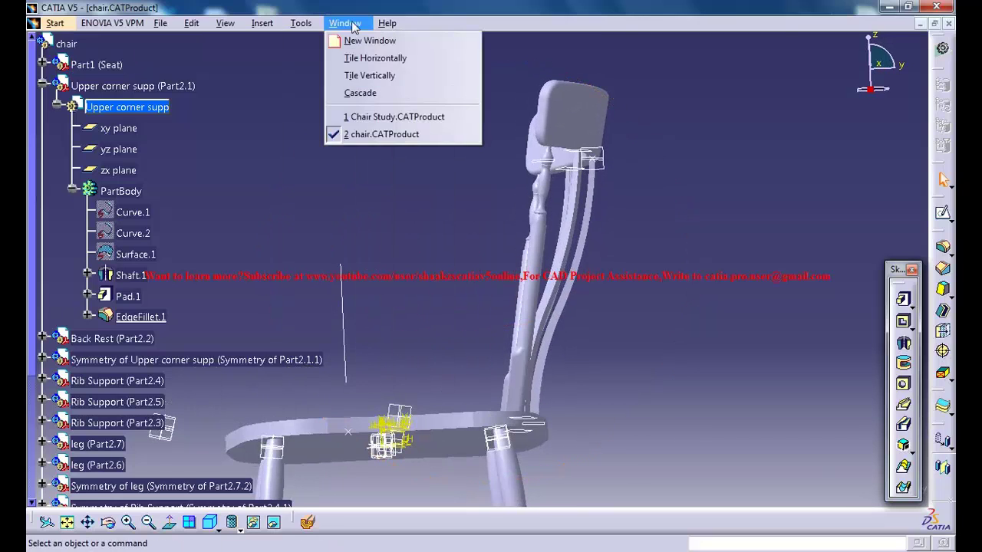
left_click(383, 120)
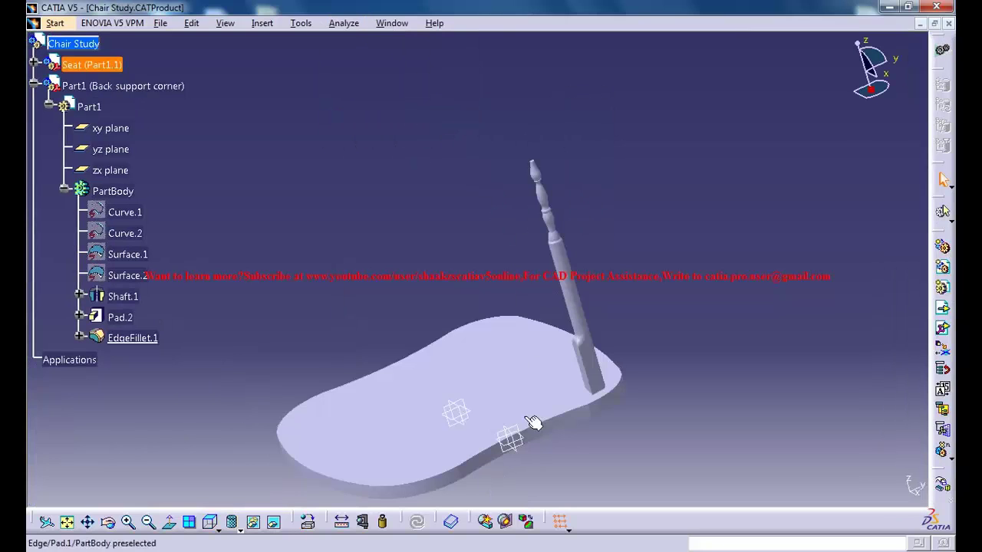
Check the Back support corner's upright angle on the seat in the standard right and left views.
left_click(219, 531)
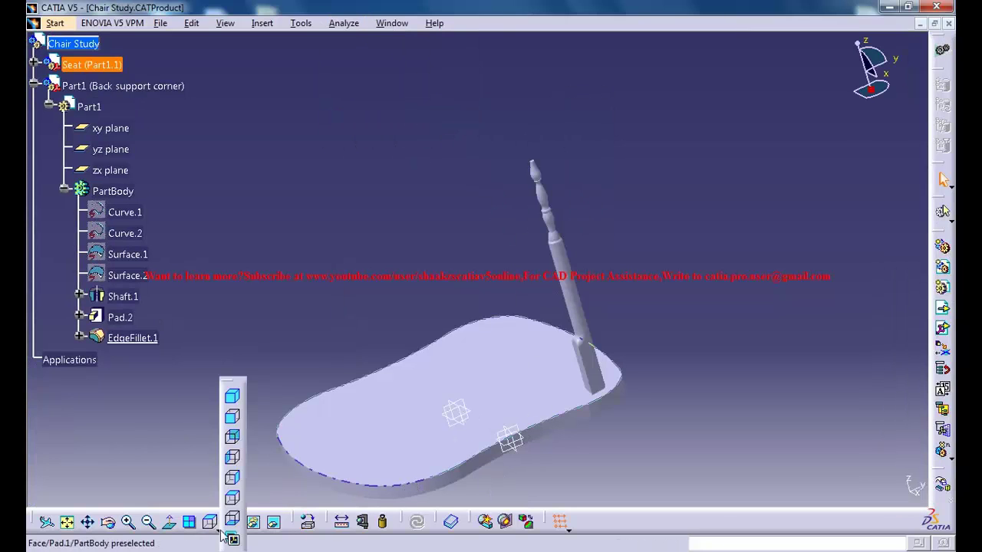
left_click(233, 480)
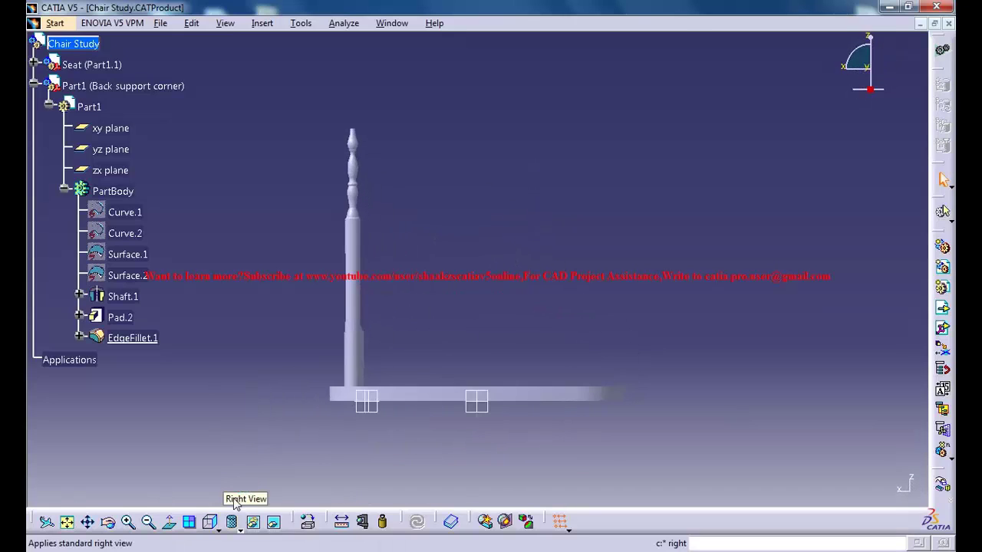
left_click(218, 529)
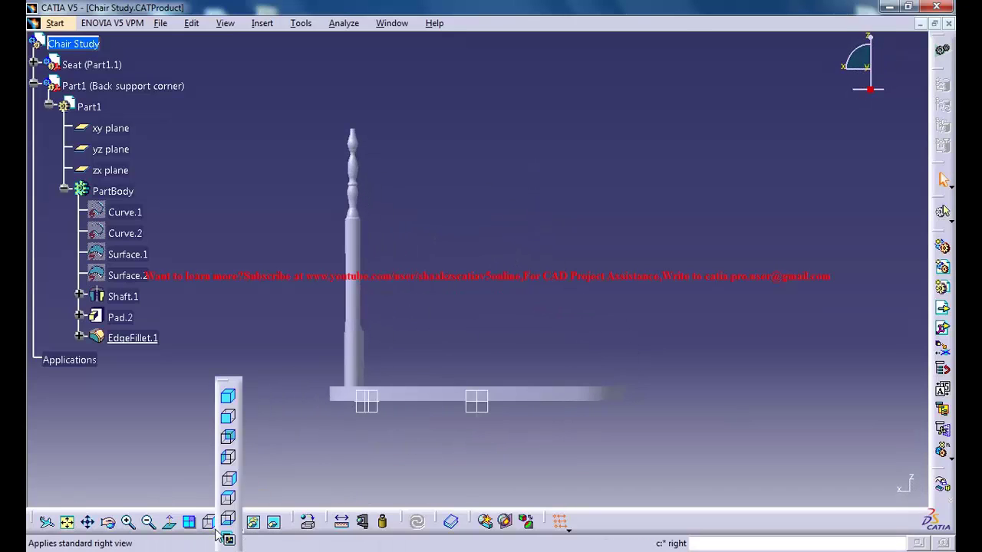
left_click(230, 460)
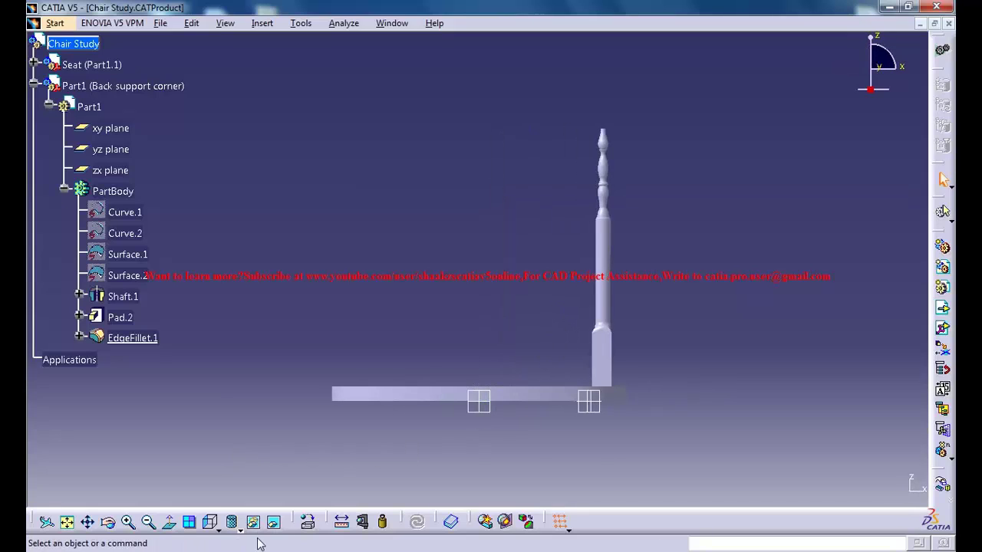
Tilt the back support corner backward about the X axis with the Manipulate tool, working in the side view.
left_click(220, 529)
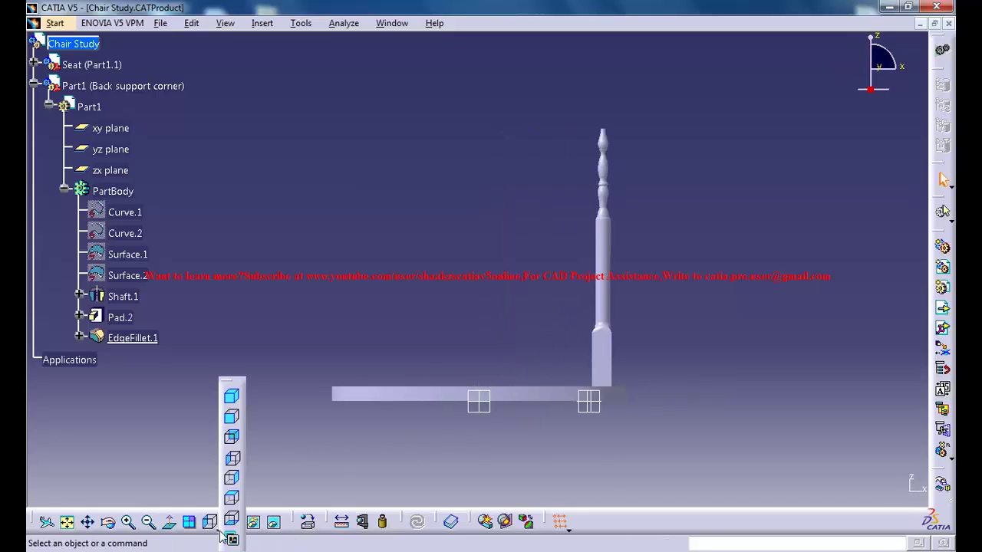
left_click(233, 421)
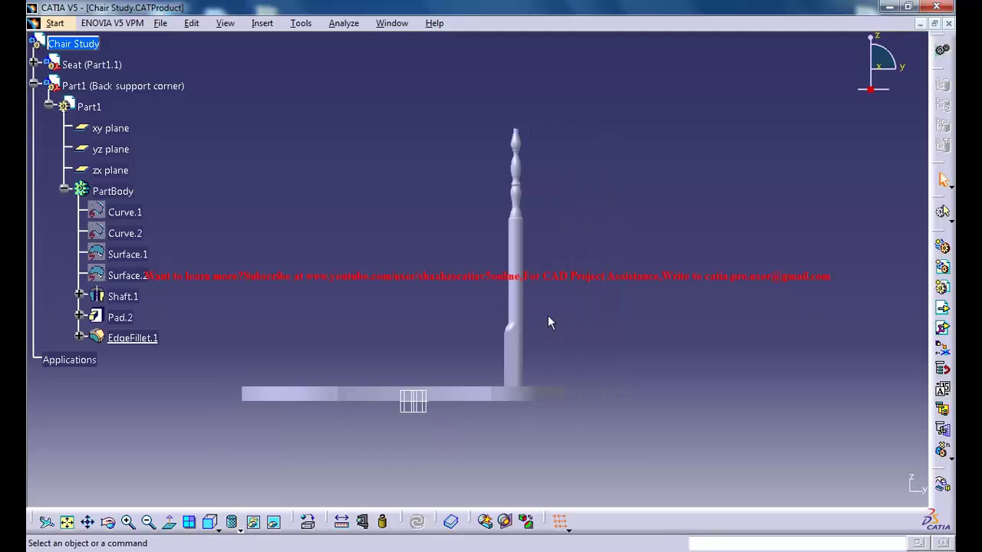
middle_click_drag(570, 302, 248, 69)
left_click(192, 23)
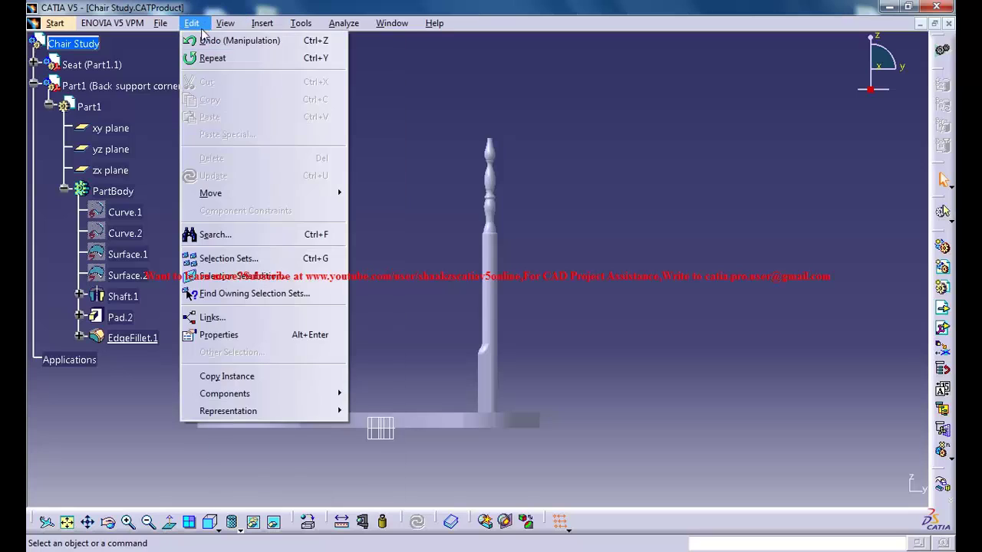
mouse_move(211, 193)
left_click(380, 194)
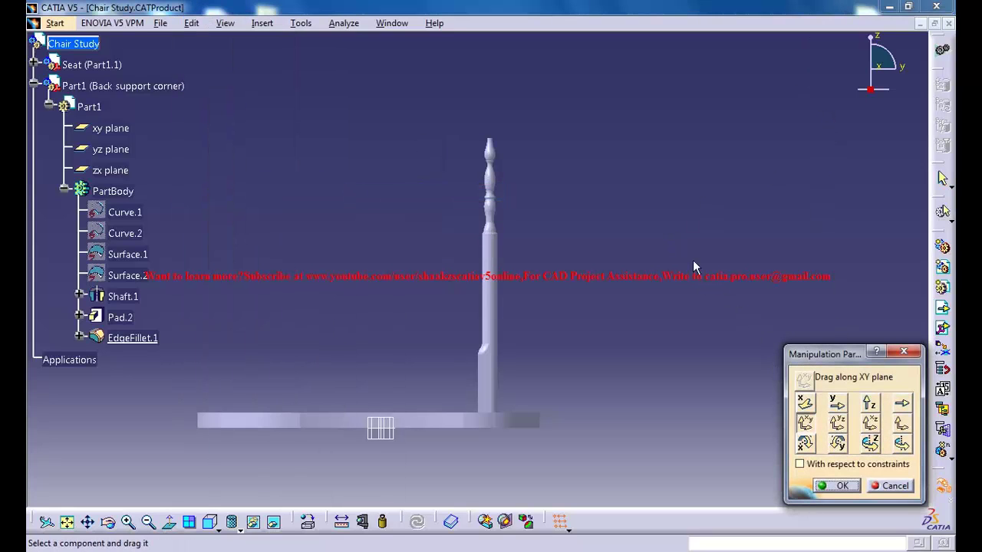
left_click(804, 444)
left_click_drag(508, 186, 569, 175)
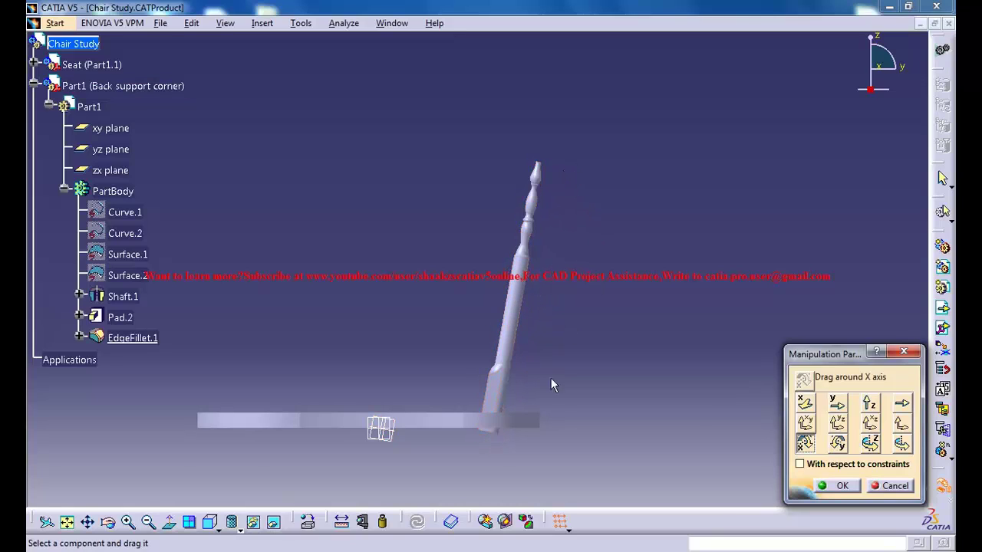
Shift the back support corner along the YZ plane onto the seat and fine-tune its tilt about the X axis.
left_click(836, 421)
mouse_move(535, 311)
left_mouse_down()
mouse_move(528, 302)
mouse_move(529, 310)
left_mouse_up()
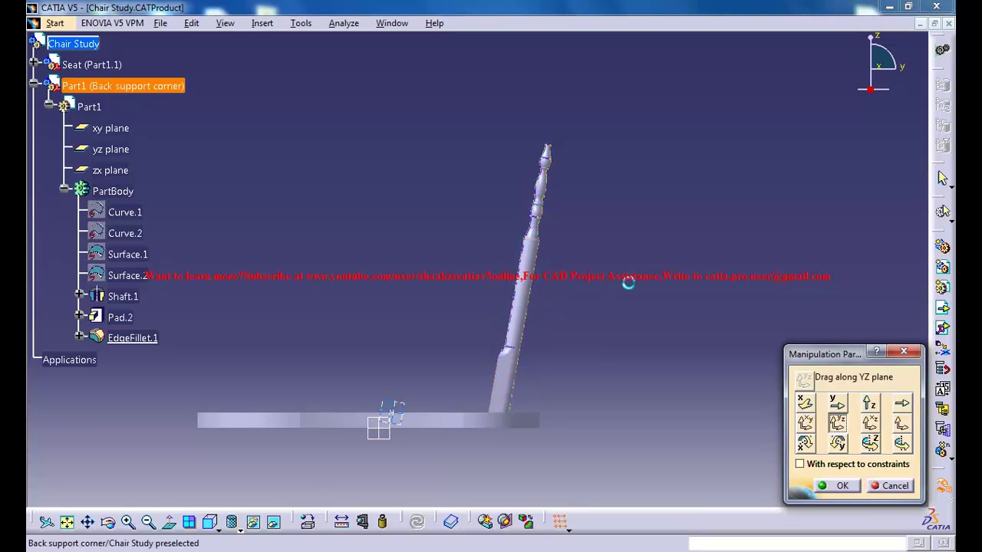
left_click(804, 443)
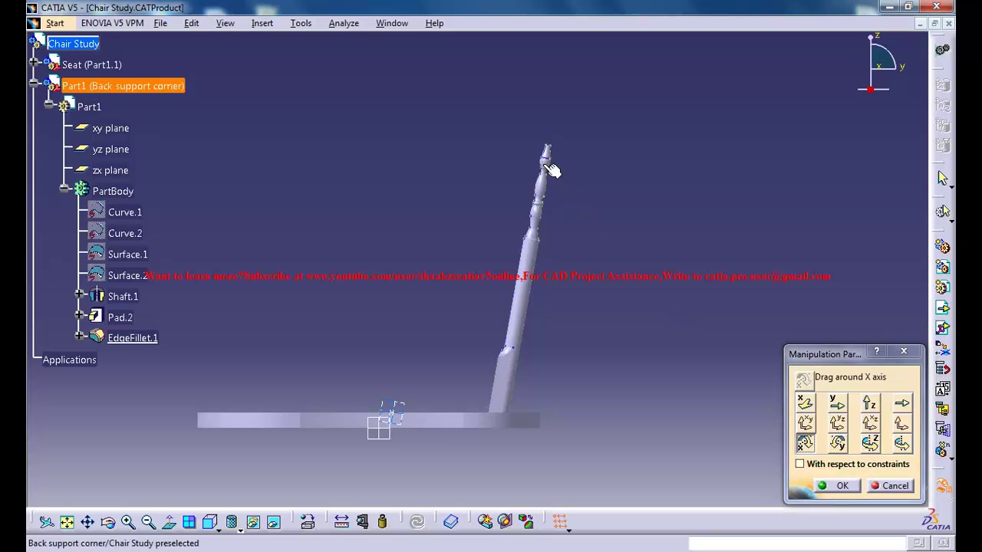
left_click_drag(548, 164, 541, 162)
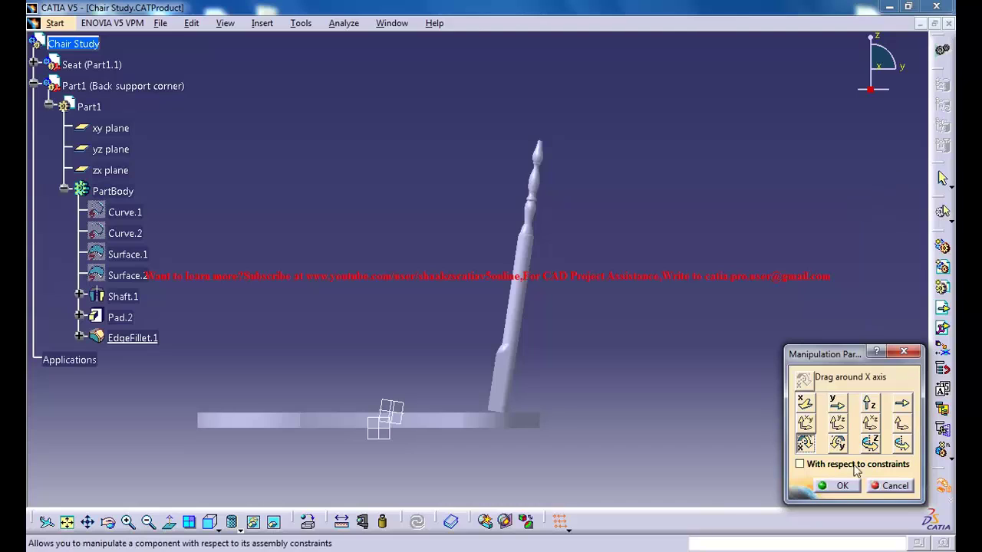
left_click(837, 423)
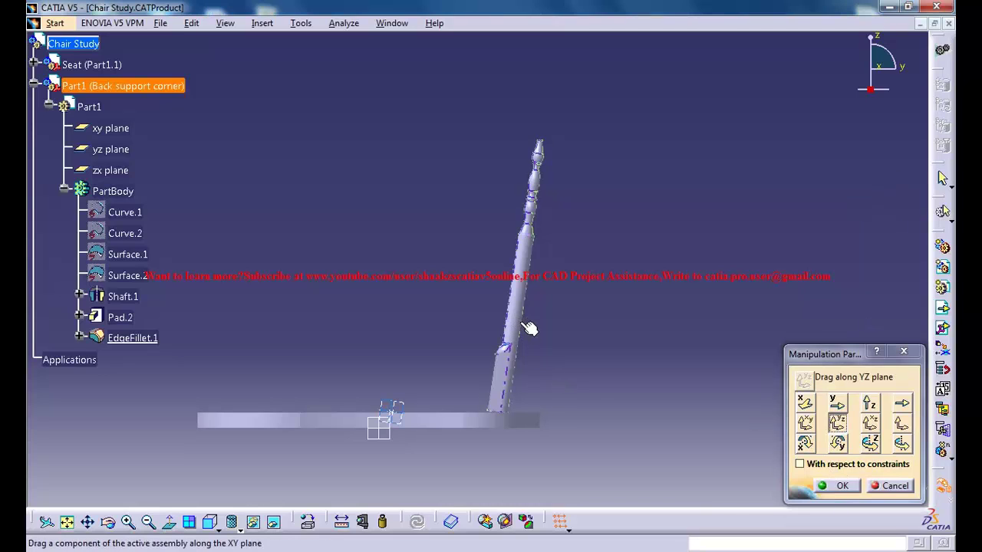
left_click_drag(529, 328, 526, 327)
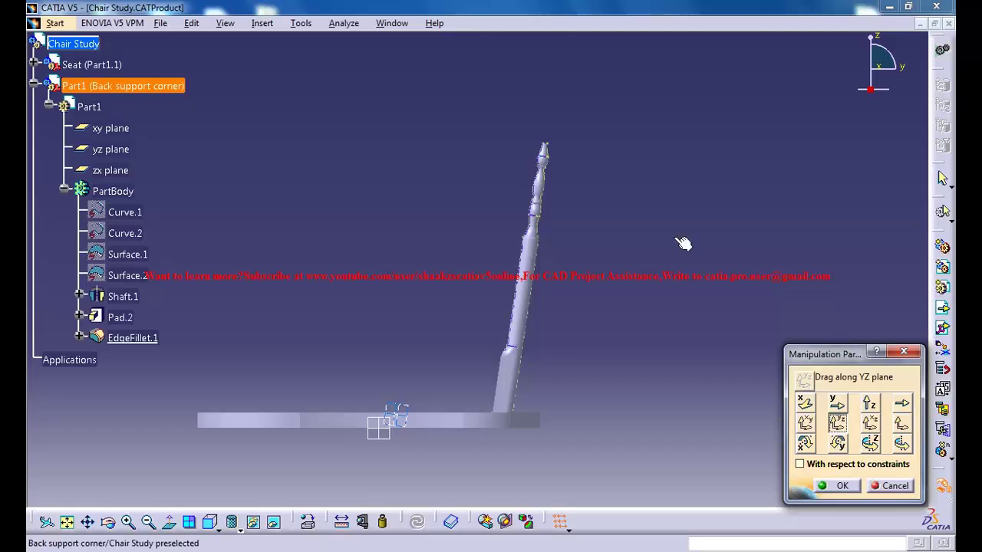
Examine the backrest posts of the finished chair in chair.CATProduct as a reference and return to Chair Study.CATProduct.
left_click(224, 530)
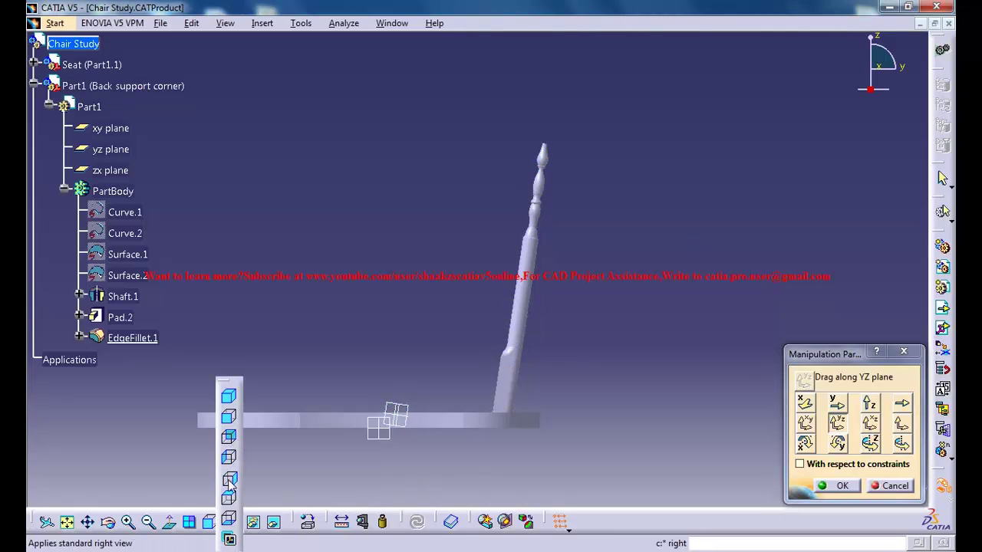
left_click(228, 457)
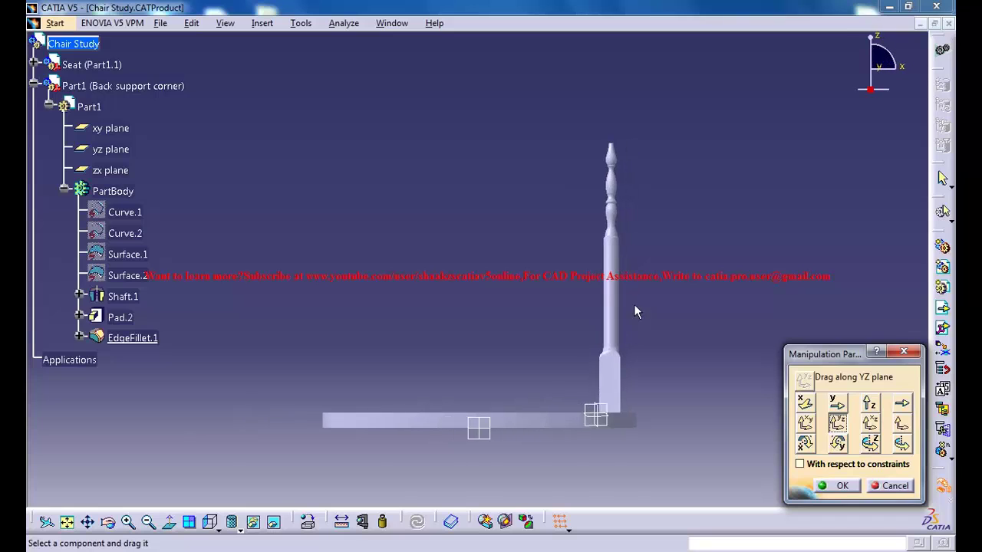
left_click(344, 23)
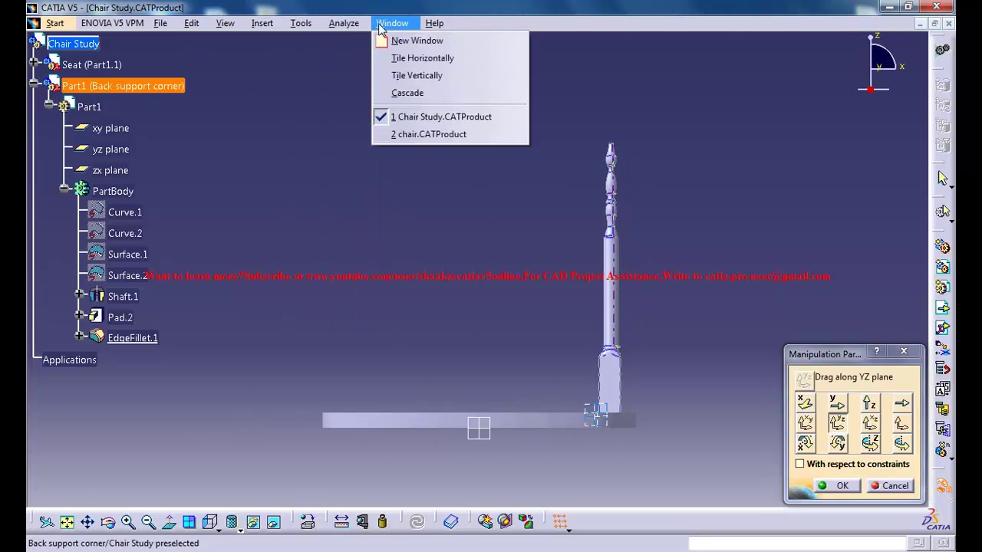
left_click(421, 134)
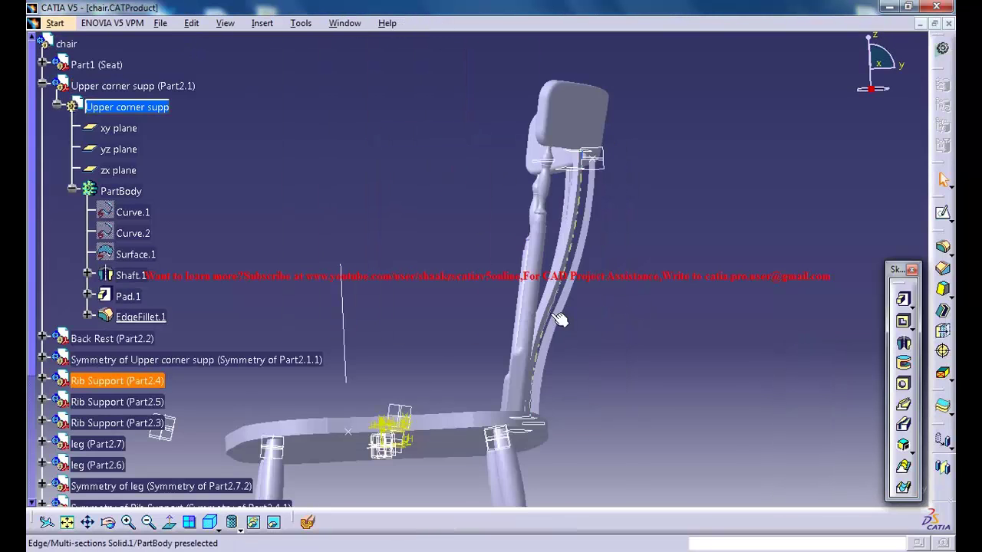
middle_click_drag(600, 360, 457, 165)
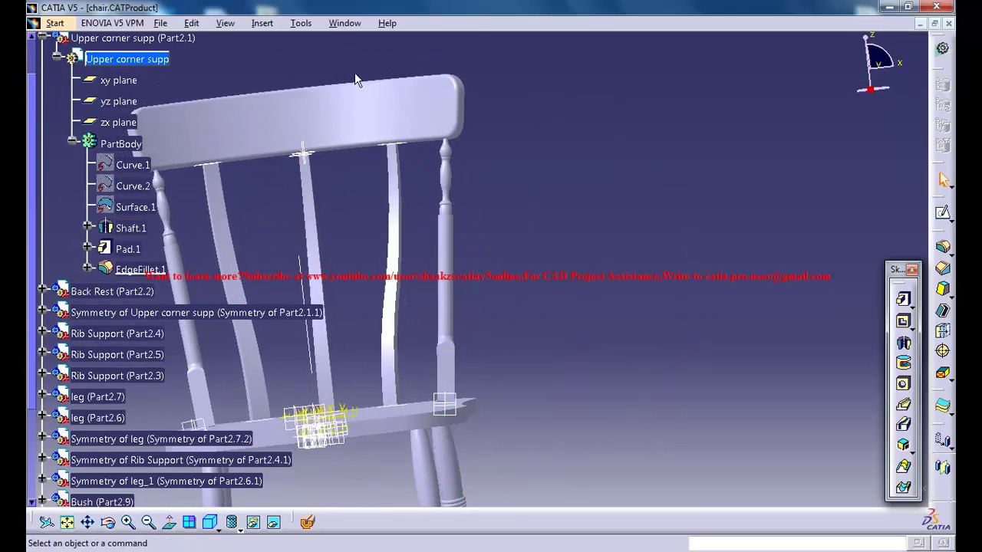
left_click(345, 23)
left_click(387, 116)
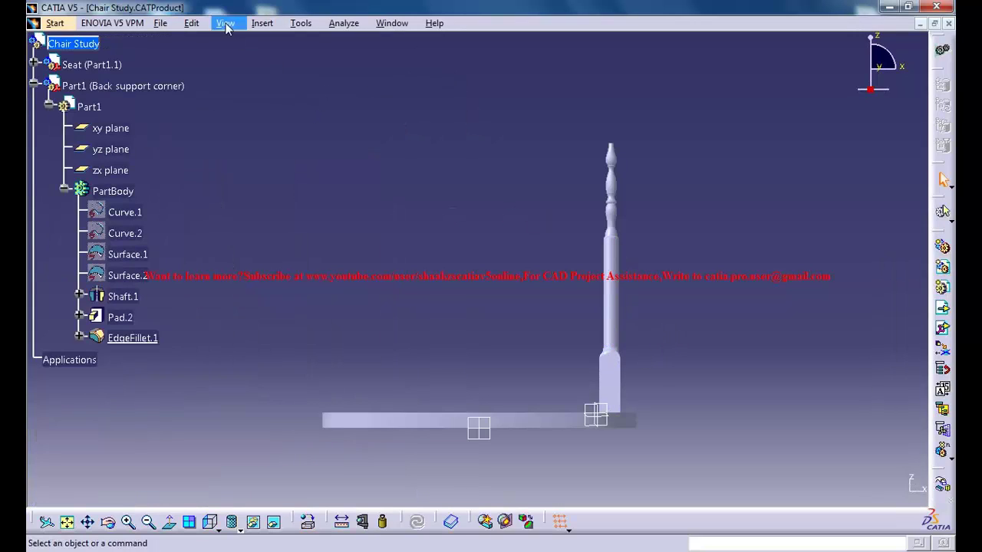
Tilt the back support corner outward about the Y axis with the Manipulate tool.
left_click(191, 23)
mouse_move(235, 195)
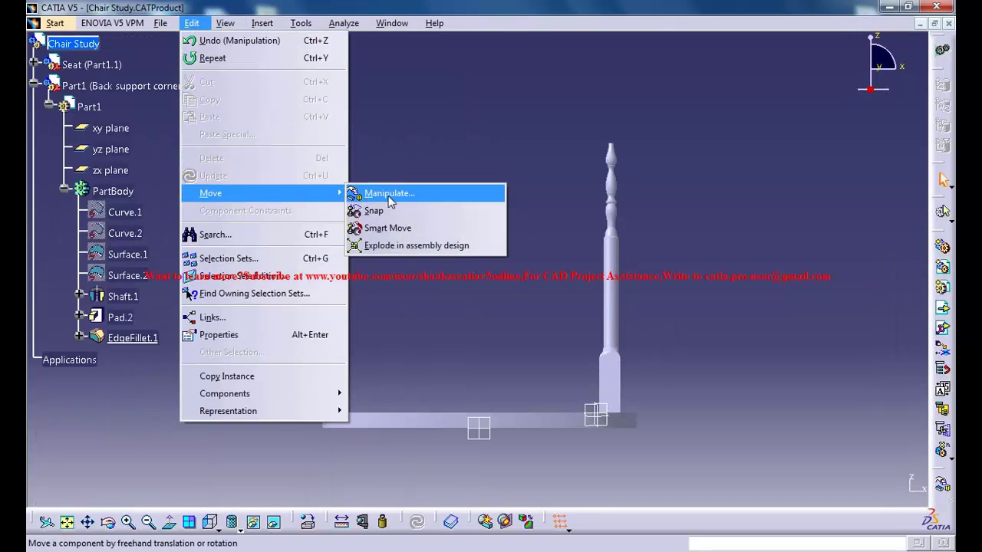
left_click(390, 194)
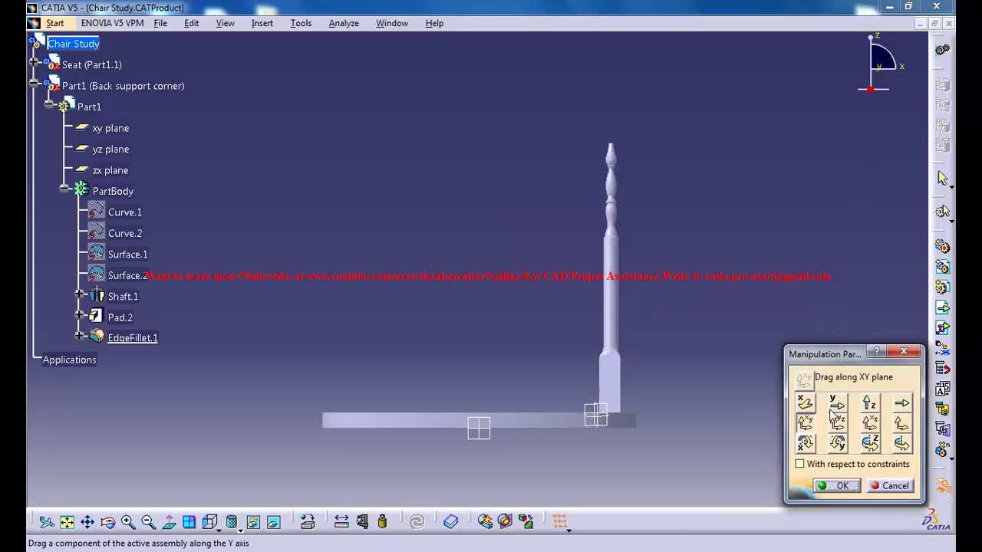
left_click(837, 443)
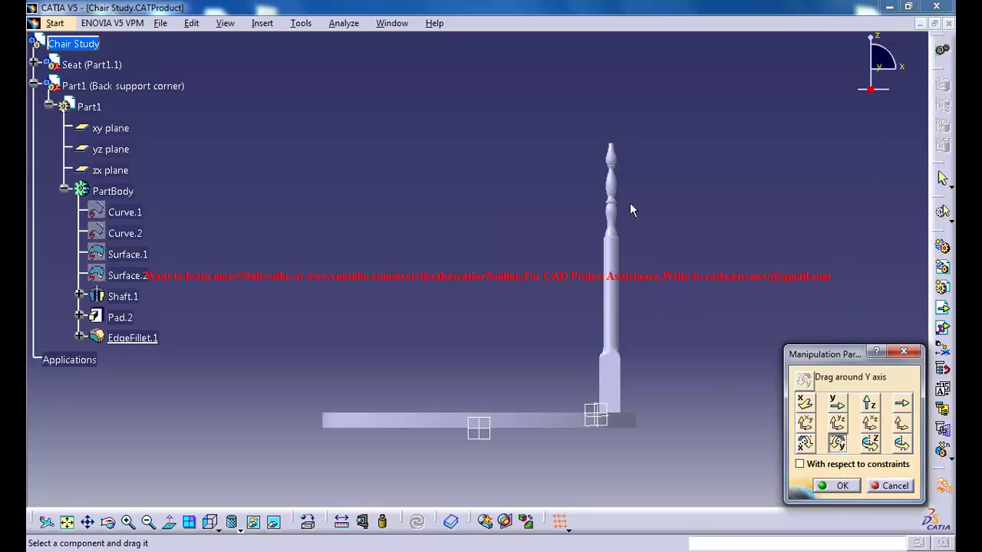
left_click_drag(620, 182, 644, 196)
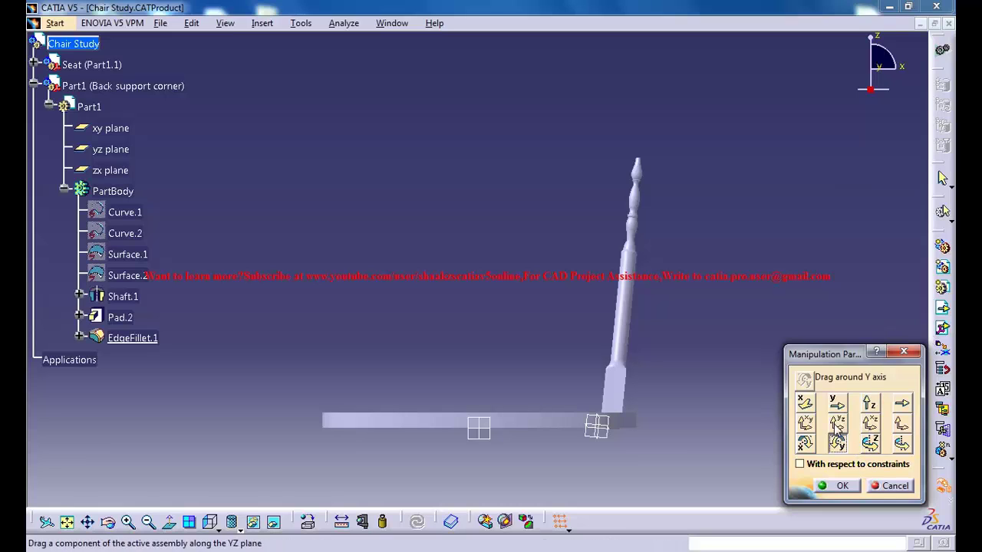
Move the tilted back support corner along the XZ plane so its base rests on the seat, and accept the manipulation.
left_click(868, 426)
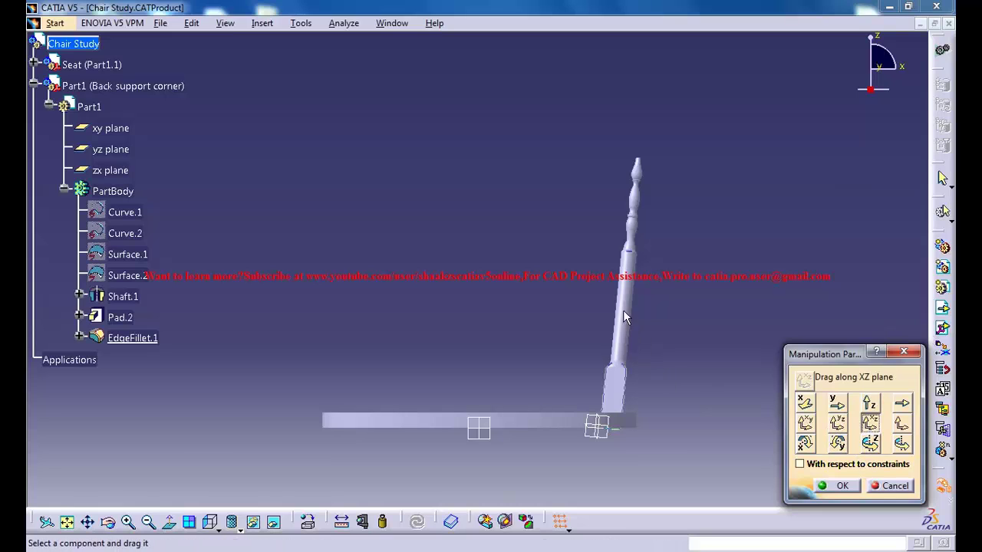
left_click_drag(627, 297, 620, 285)
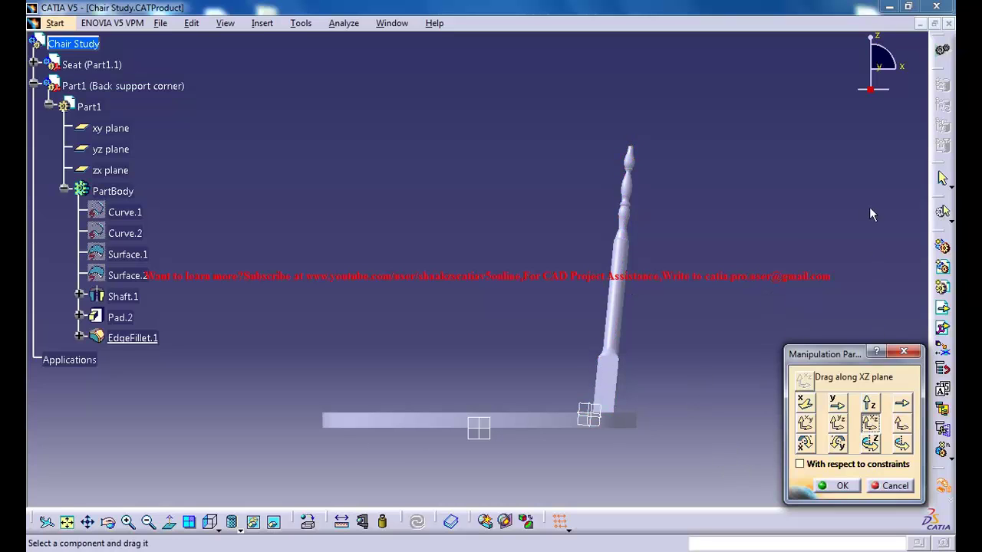
left_click(838, 487)
middle_click_drag(652, 333, 560, 395)
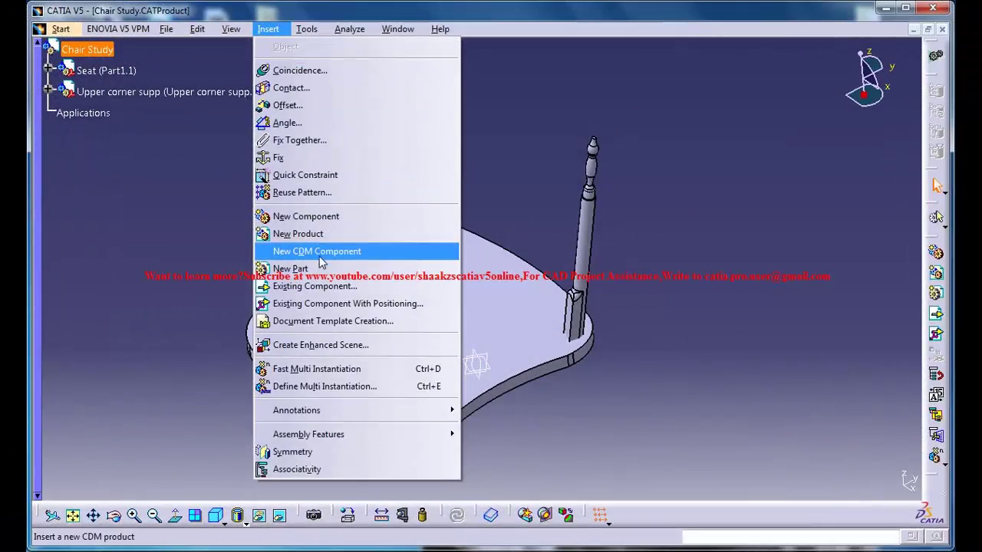
Insert a new part named Back Support with a newly defined origin point and open its PartBody for editing.
left_click(284, 269)
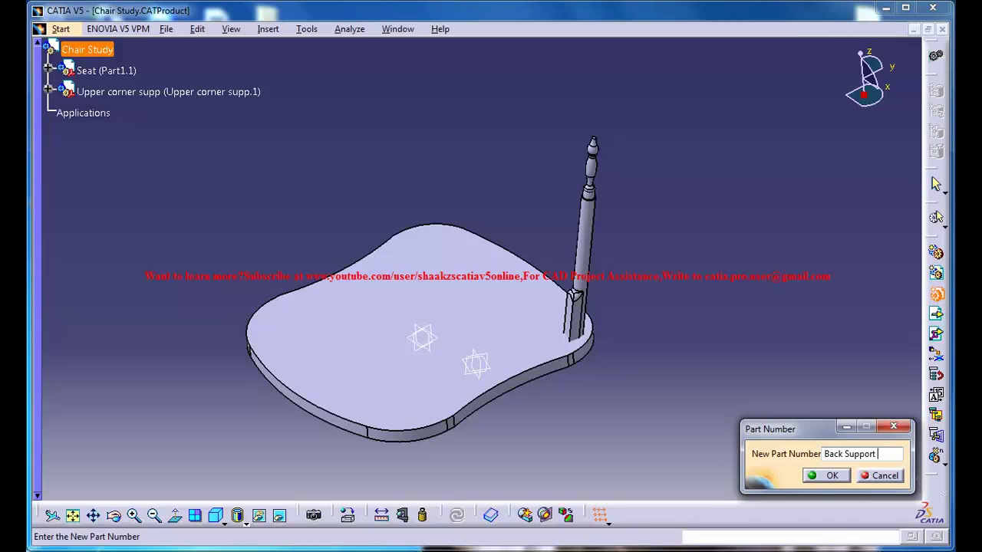
left_click(840, 480)
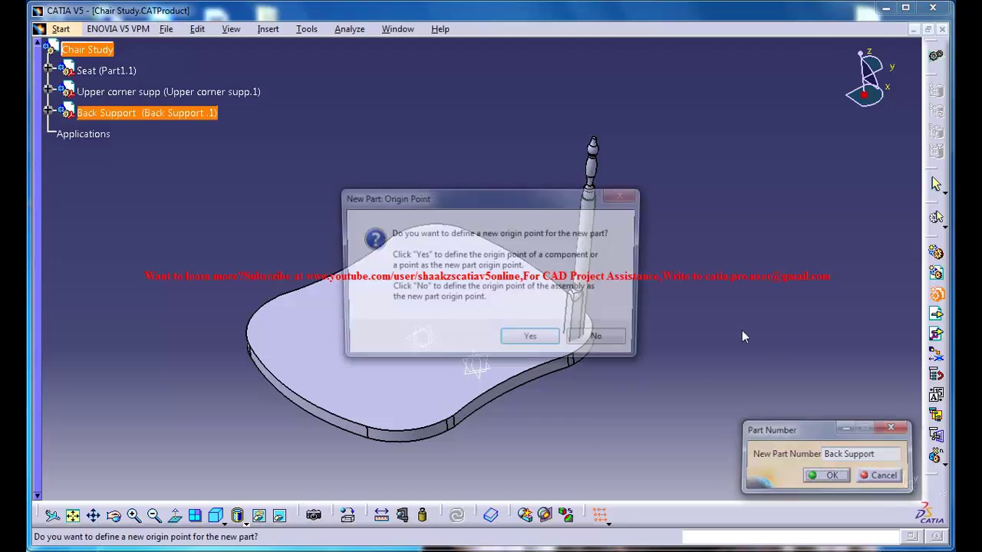
left_click(532, 341)
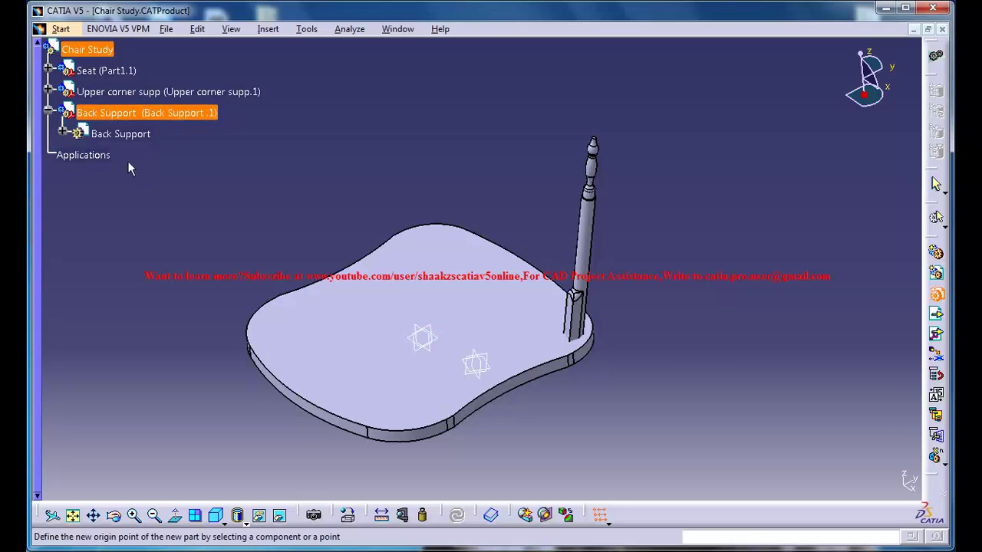
left_click(64, 133)
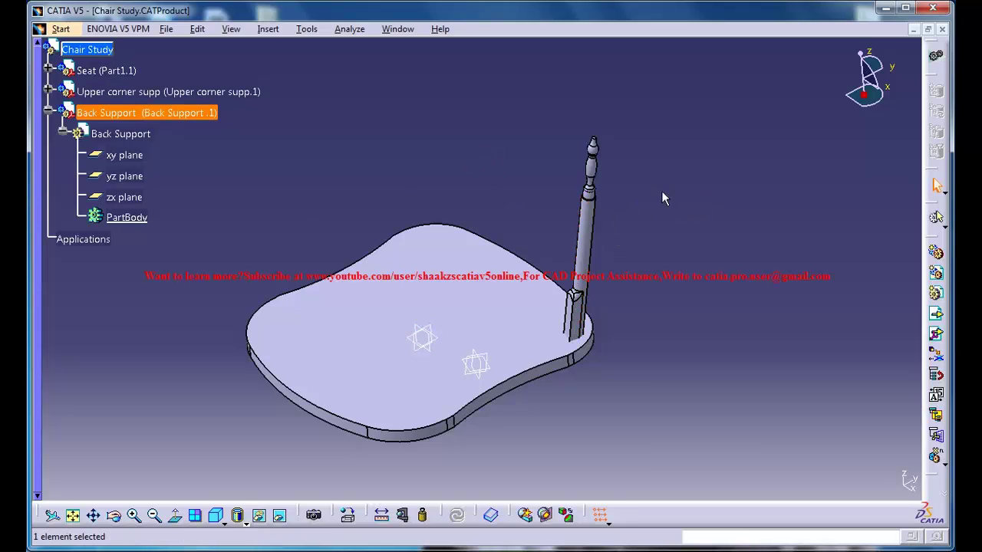
double_click(127, 218)
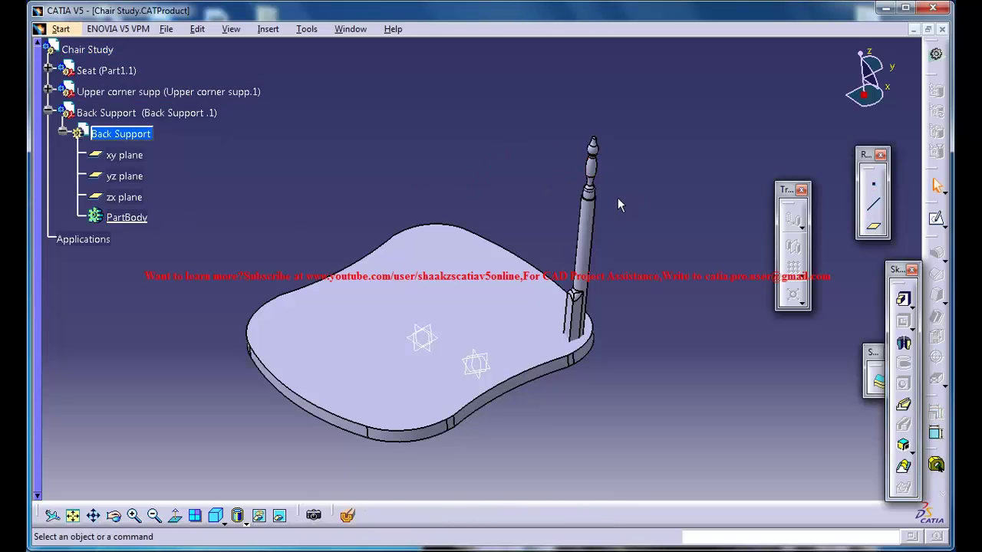
Start a plane offset from the seat's top face and raise it to about -334 mm, near the tip of the corner post.
middle_click_drag(618, 199, 623, 170)
middle_click_drag(638, 228, 531, 175)
middle_click_drag(503, 335, 513, 304)
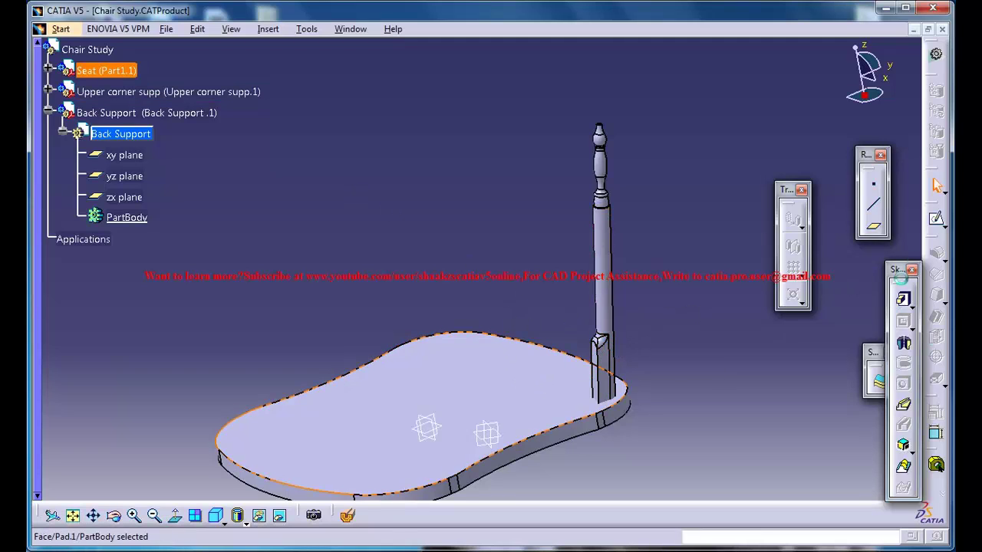
left_click(873, 227)
left_click(401, 373)
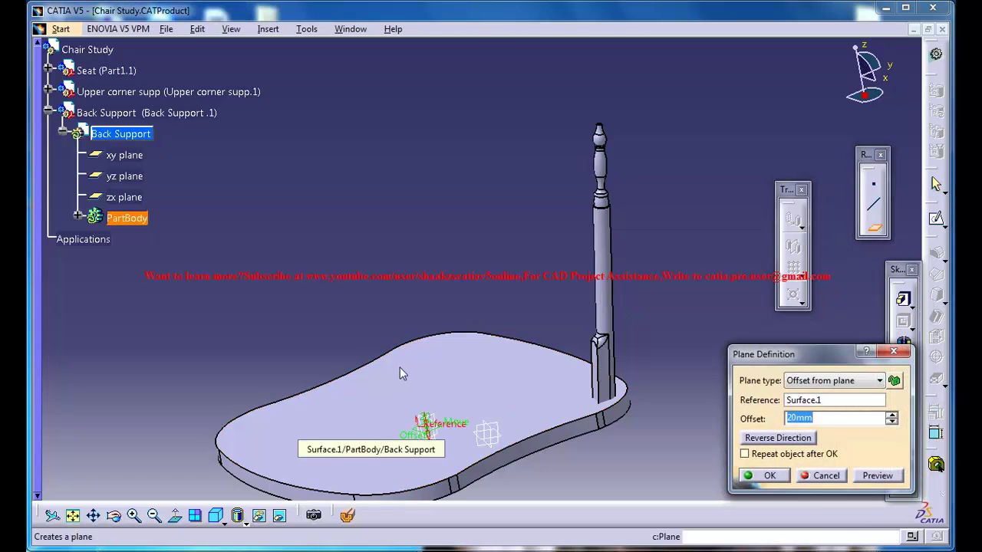
left_click(218, 519)
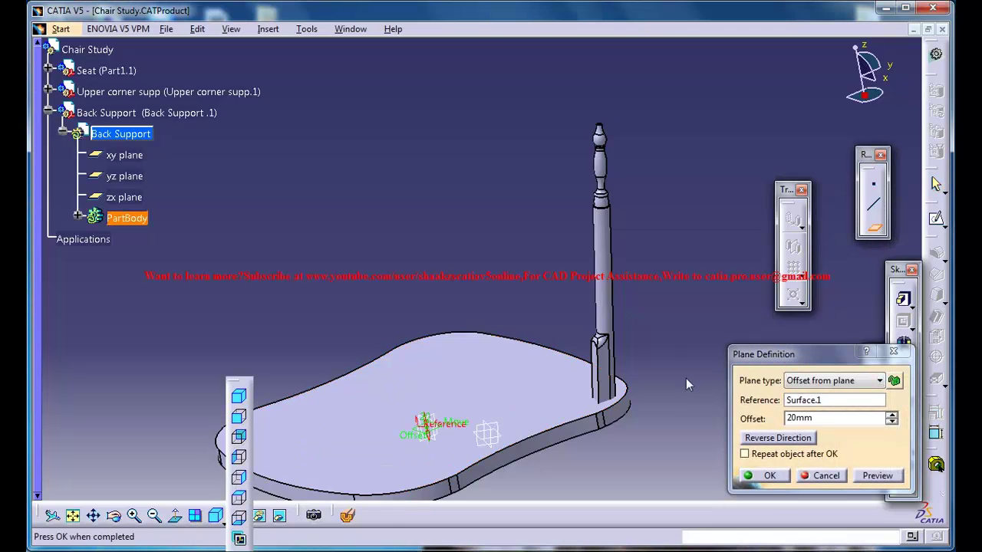
left_click(239, 418)
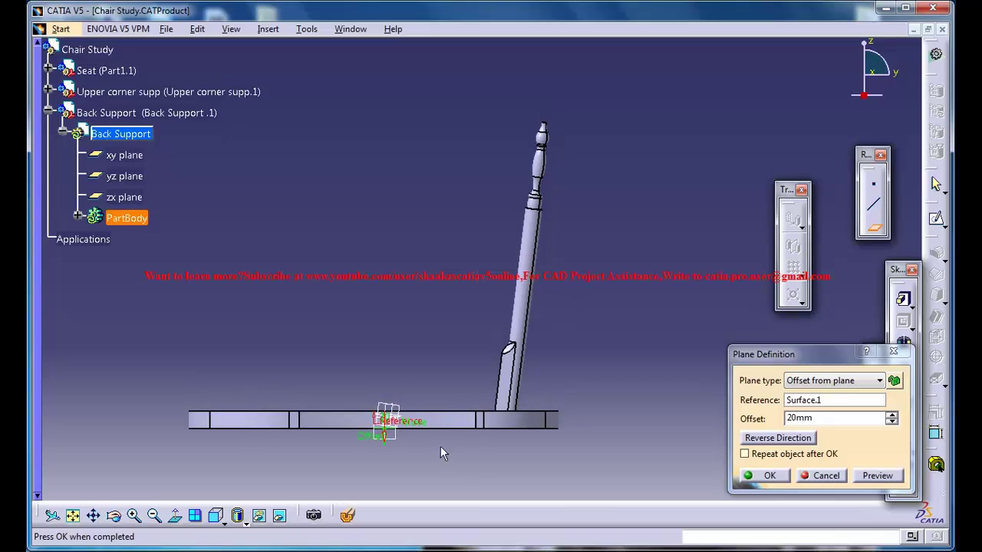
left_click_drag(376, 445, 566, 141)
middle_click_drag(568, 134, 487, 310)
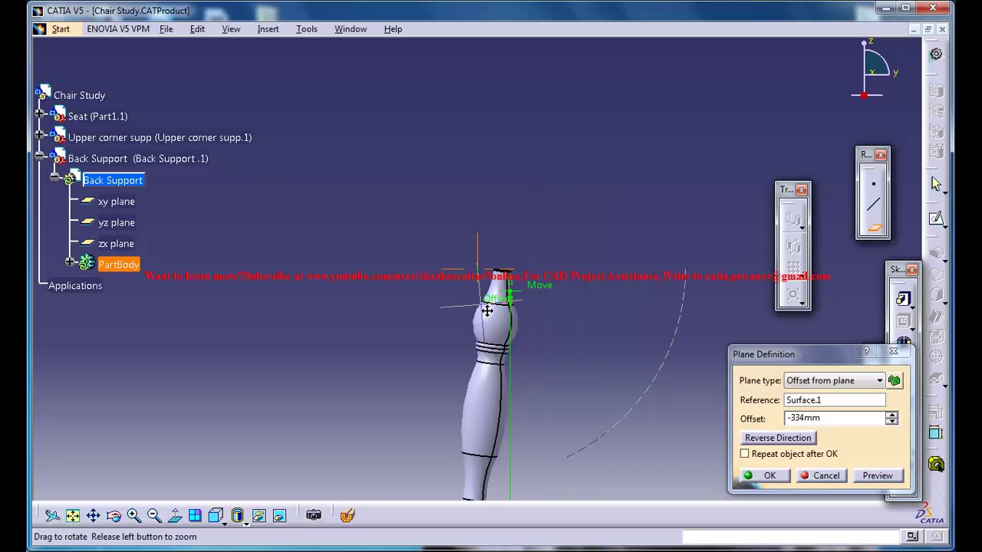
Adjust the plane's offset to -339 mm, shift its marker onto the tip of the corner post, and create the plane.
middle_click_drag(506, 245, 567, 307)
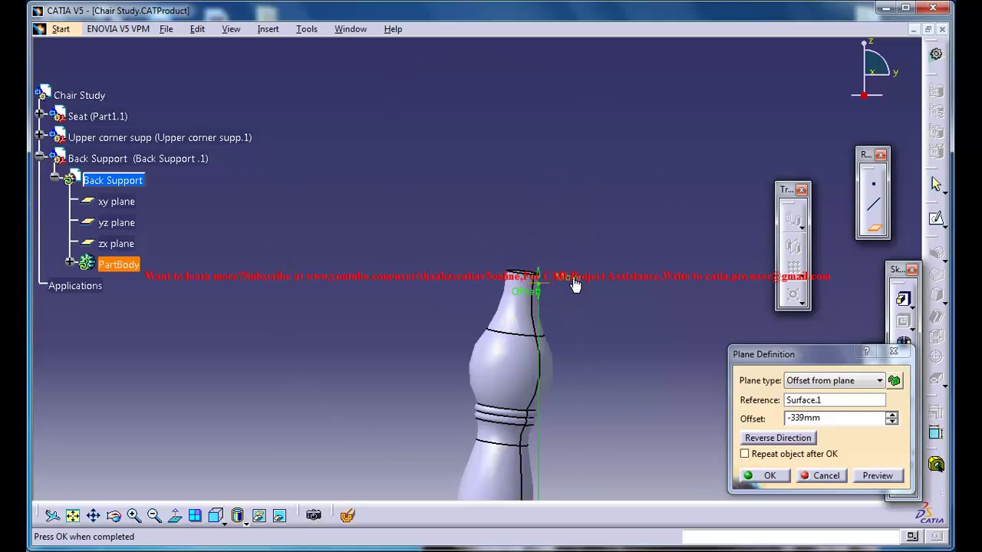
middle_click_drag(574, 285, 559, 283)
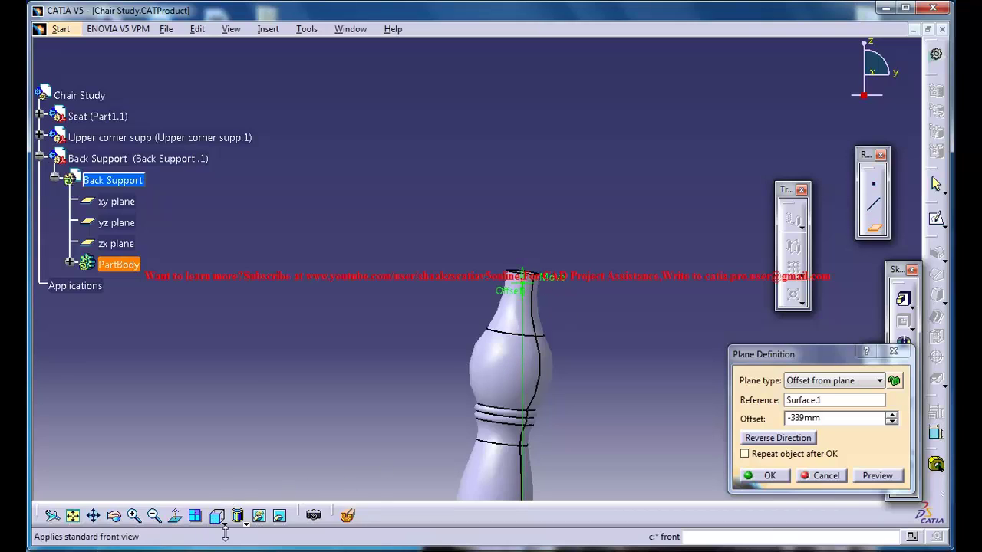
left_click(223, 521)
left_click(253, 475)
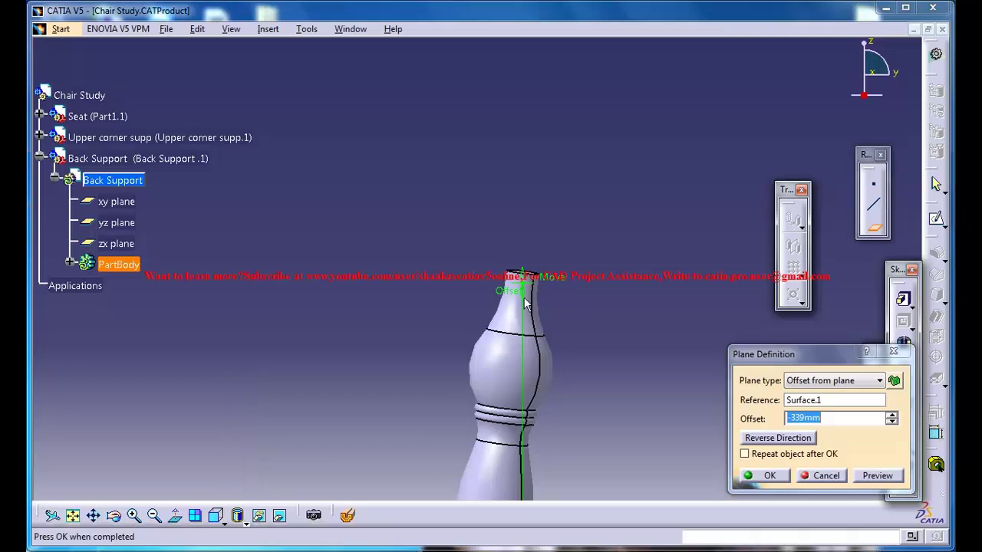
middle_click_drag(435, 309, 686, 261)
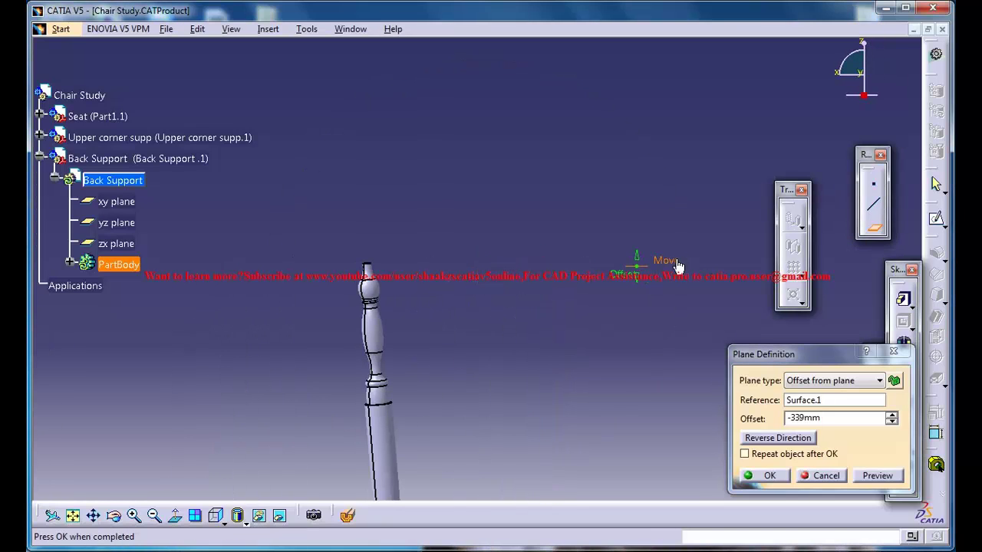
left_click_drag(678, 265, 410, 253)
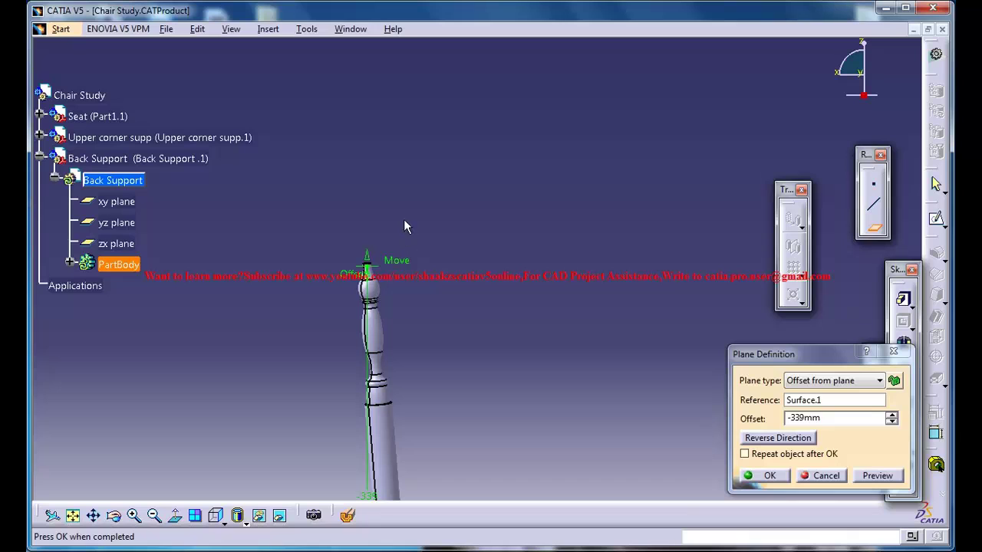
left_click(769, 475)
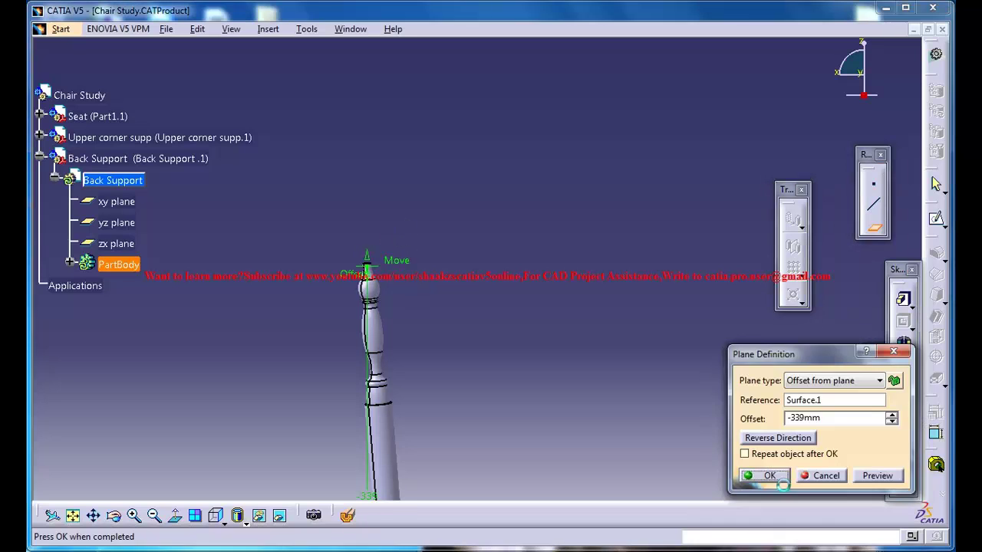
Open a new sketch on the offset plane at the top of the corner post.
middle_click_drag(421, 325, 606, 209)
left_click(589, 260)
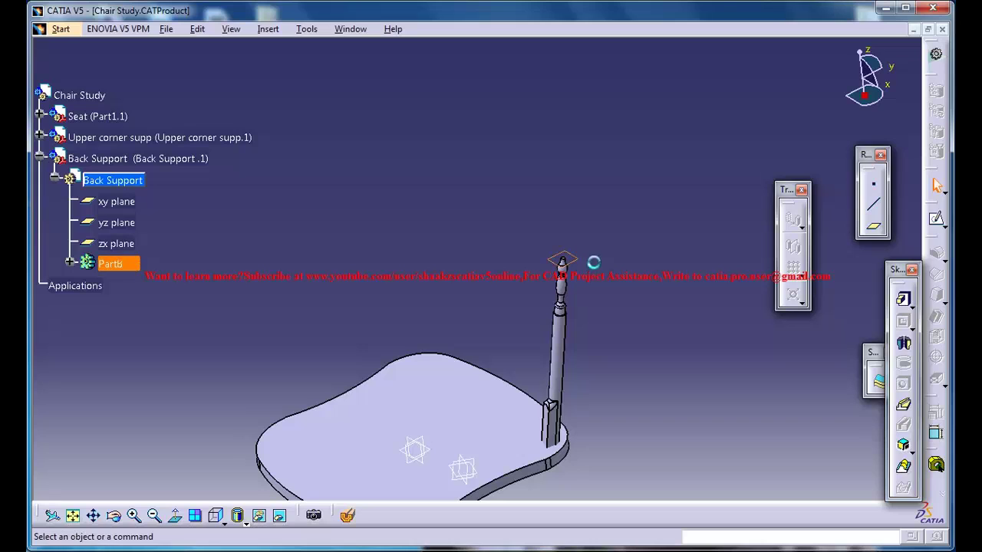
left_click(938, 222)
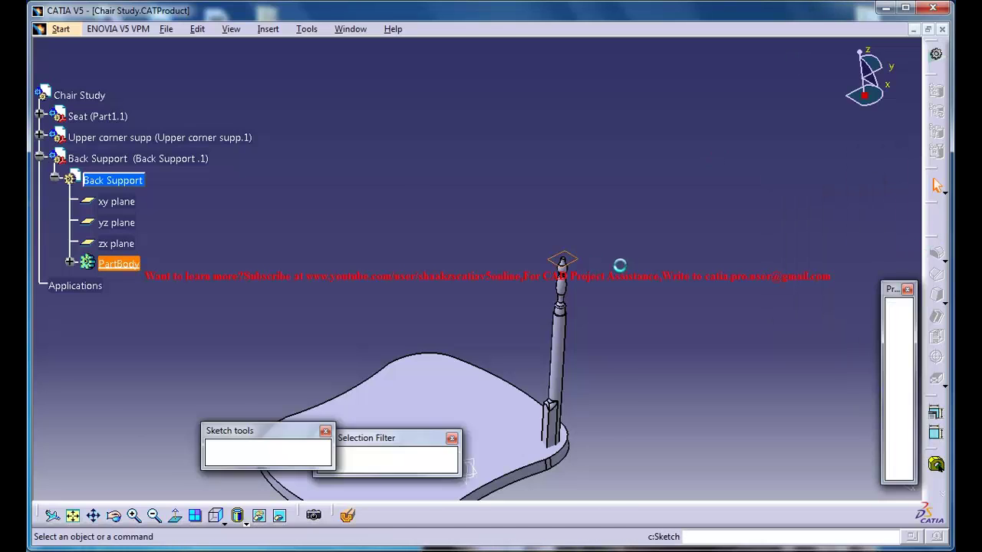
middle_click_drag(649, 276, 685, 267)
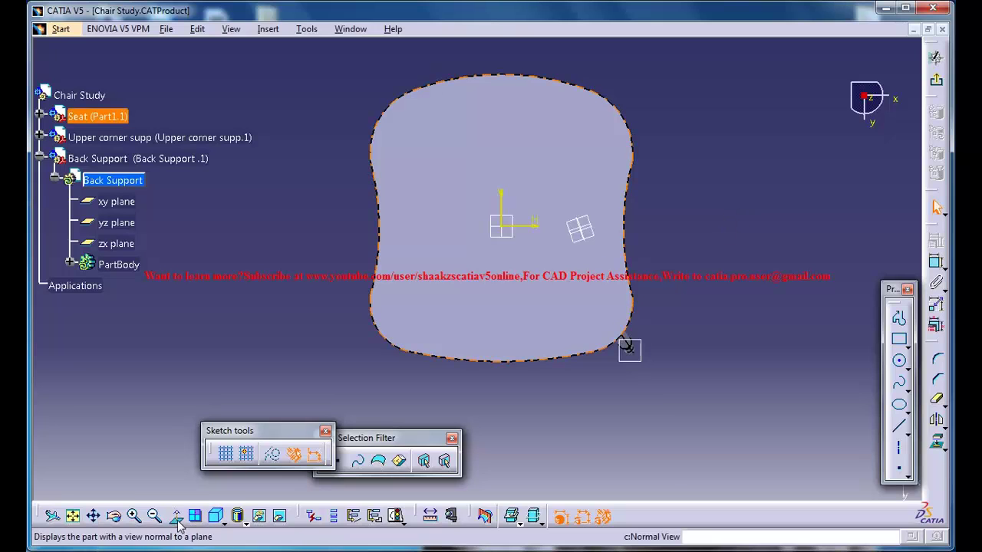
left_click(215, 515)
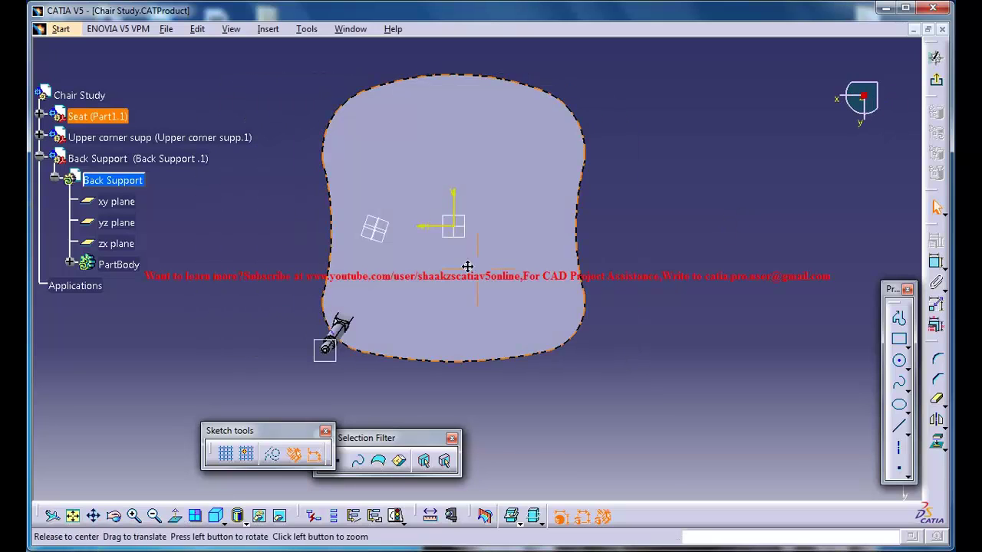
middle_click_drag(484, 293, 491, 250)
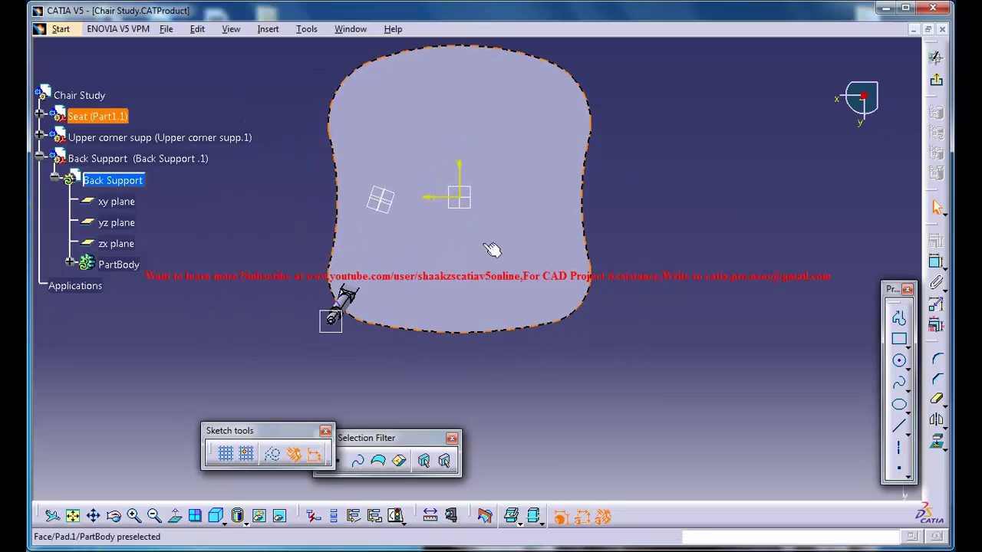
Draw a circle of about 360 mm radius, centred near the sketch's vertical axis and passing over the tip of the corner post.
left_click(899, 361)
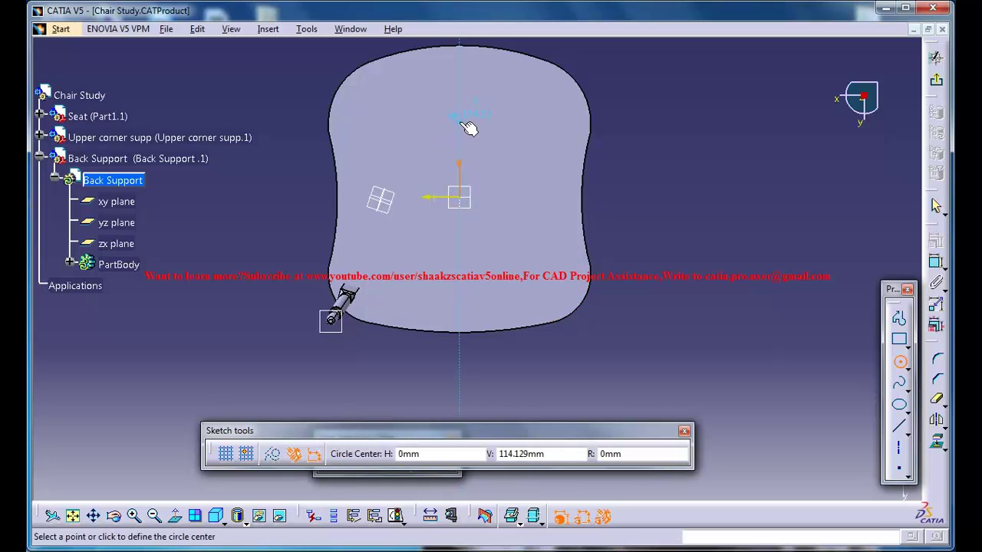
left_click(558, 343)
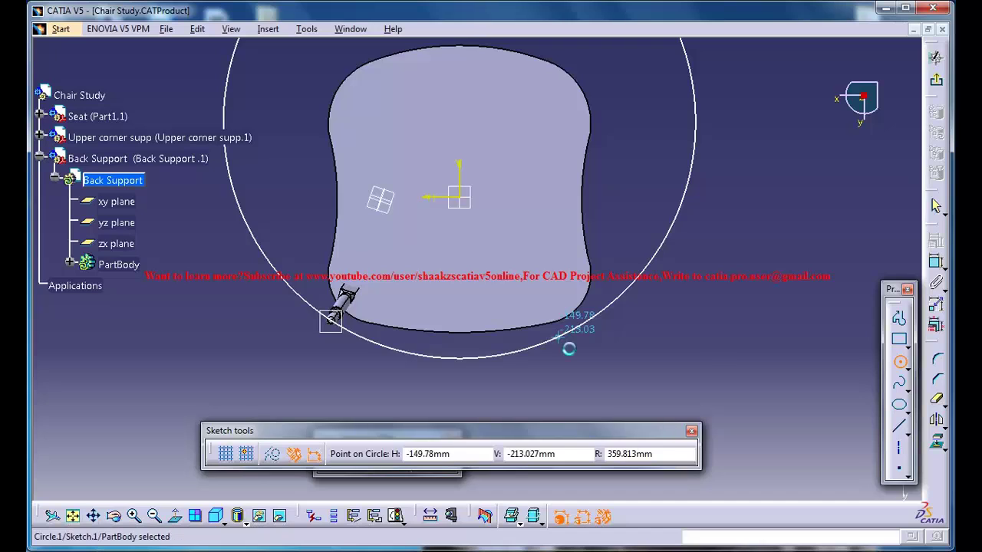
middle_click_drag(493, 269, 602, 234)
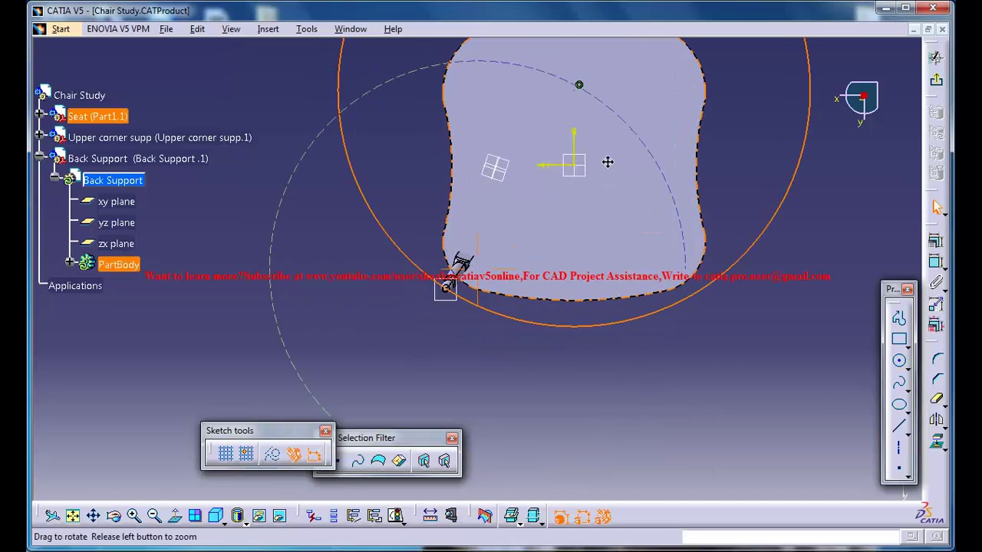
middle_click_drag(607, 162, 611, 138)
middle_click_drag(552, 263, 493, 208)
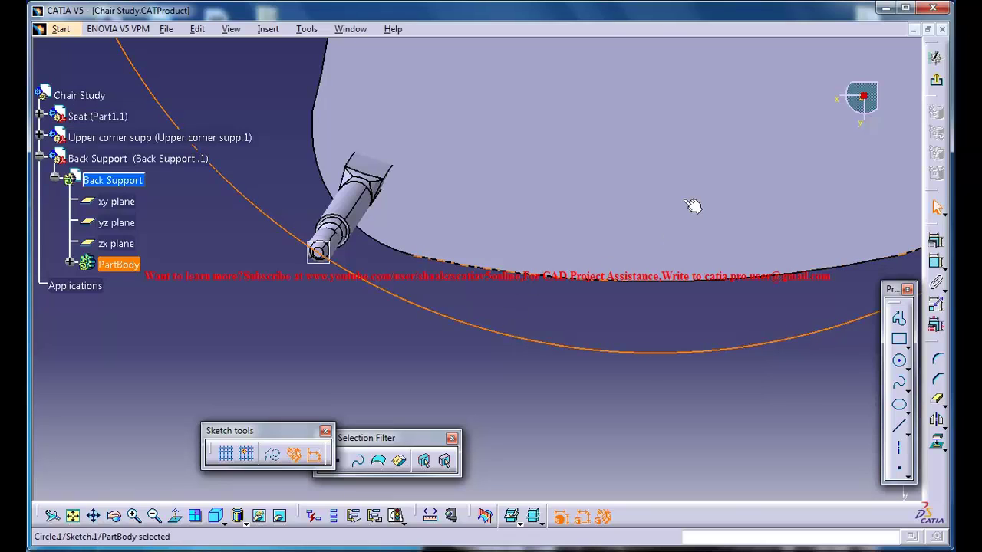
middle_click_drag(693, 214, 695, 217)
middle_click_drag(701, 270, 701, 252)
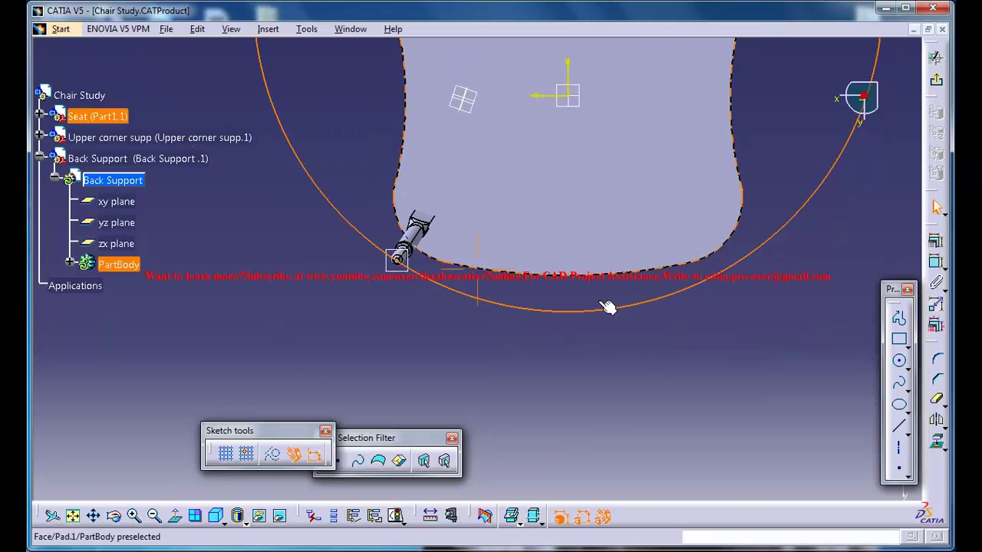
middle_click_drag(609, 307, 521, 360)
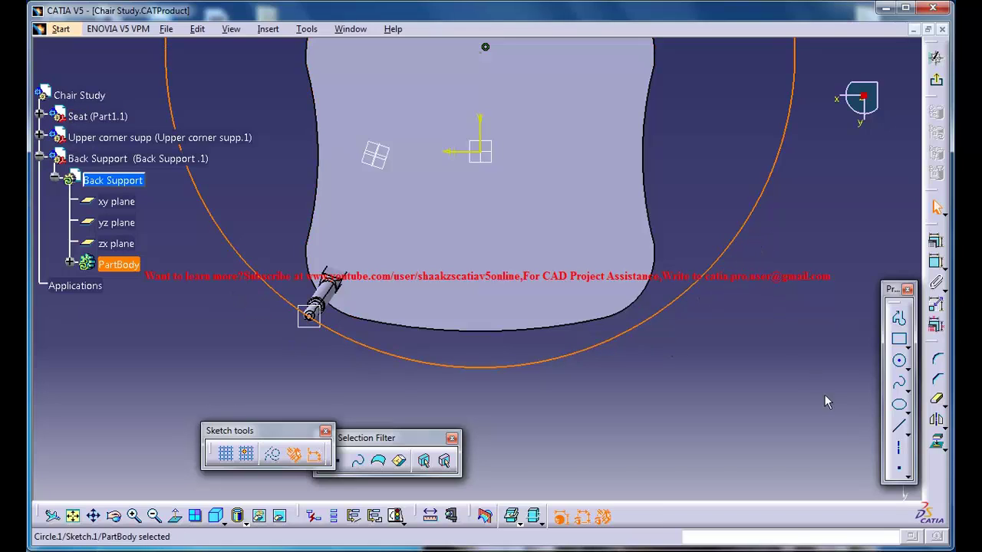
left_click(859, 436)
left_click(900, 452)
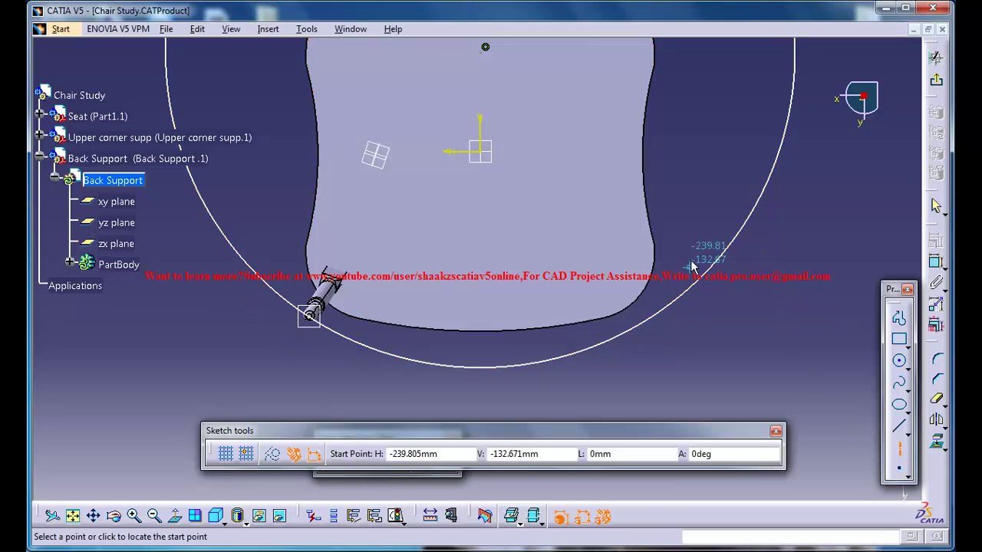
left_click(273, 263)
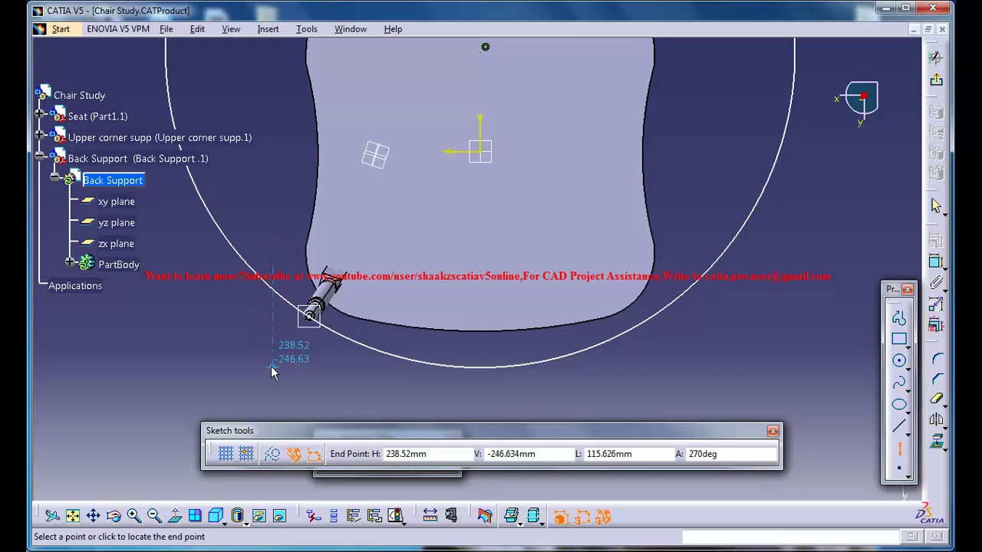
key("Escape")
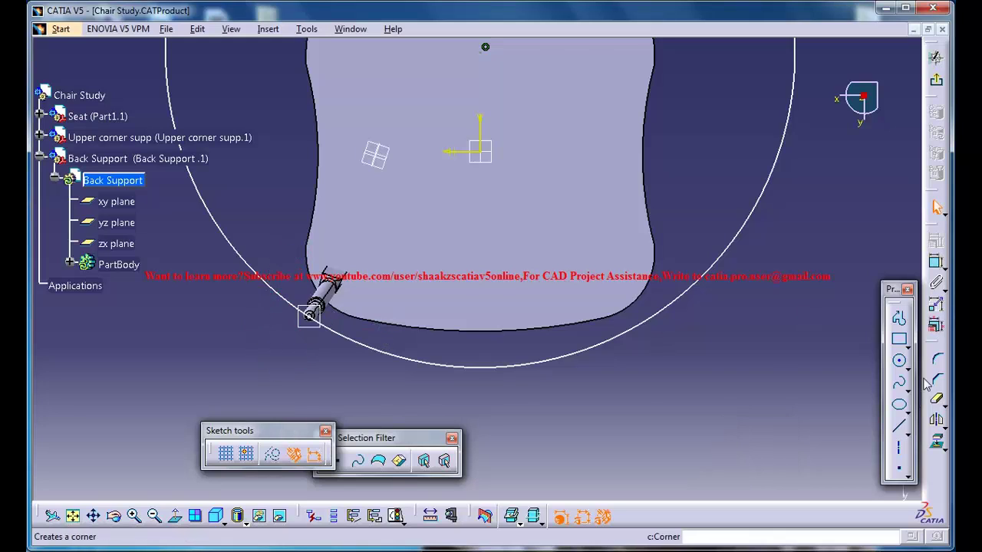
Draw a vertical axis about 95 mm long across the circle just outside the corner post and mirror it about the sketch's vertical axis.
left_click(900, 452)
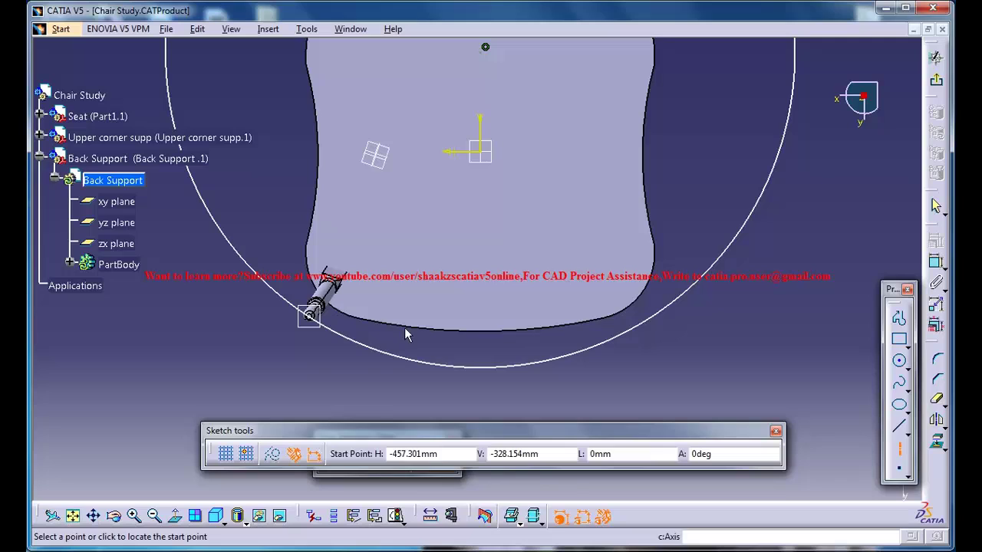
left_click(272, 267)
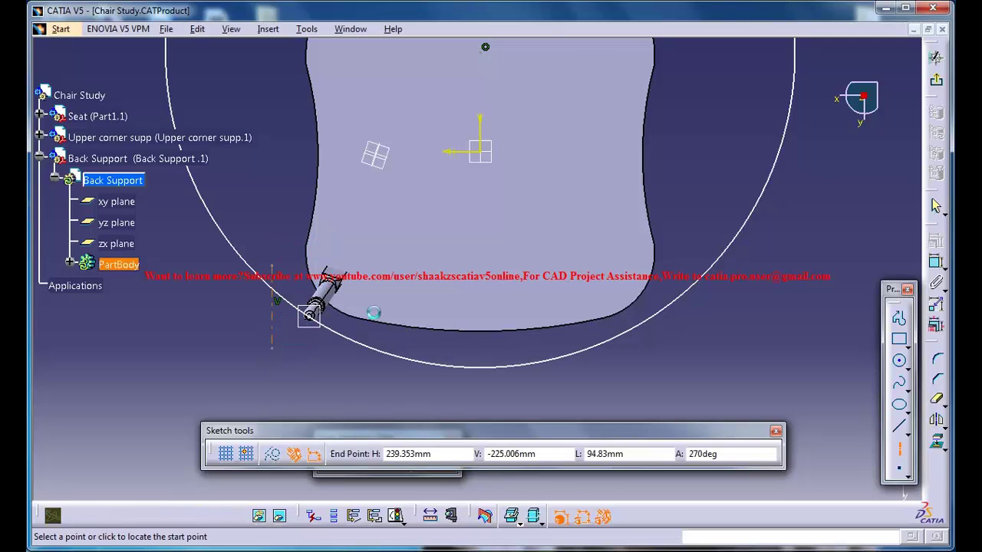
left_click(273, 349)
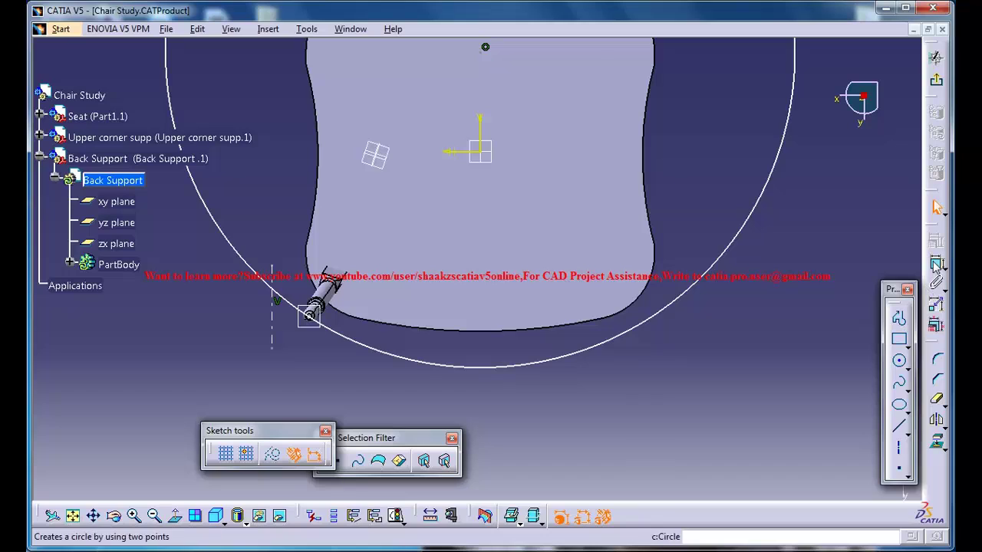
left_click(272, 326)
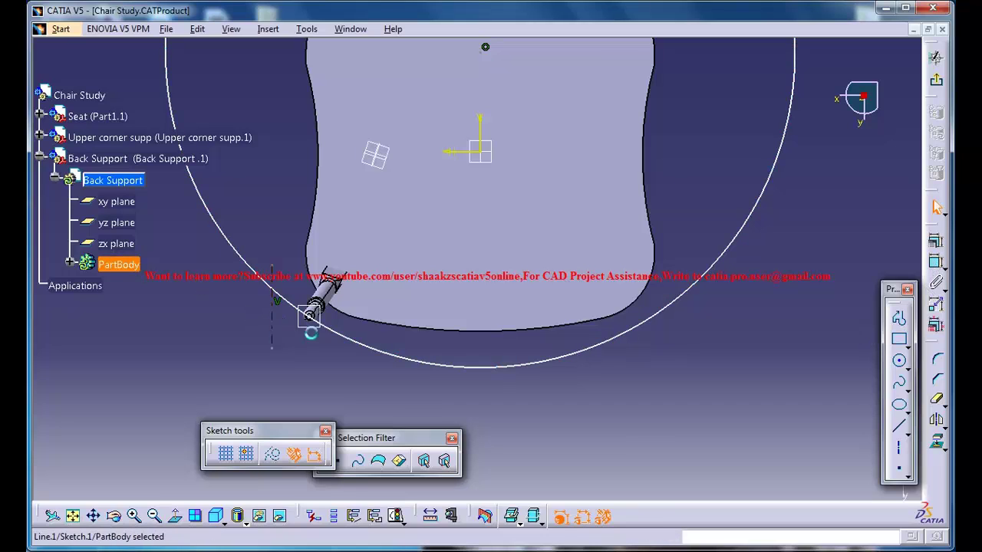
left_click(937, 422)
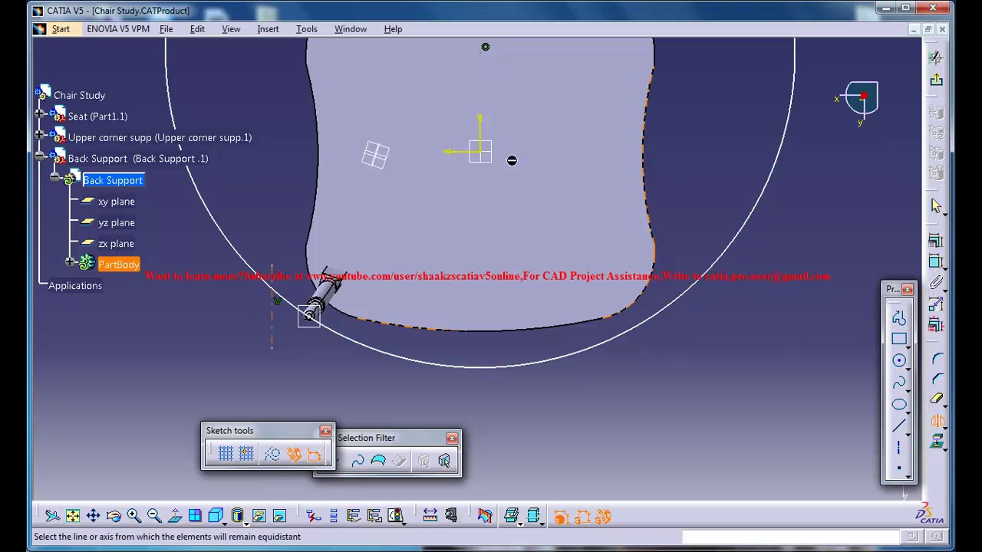
left_click(480, 132)
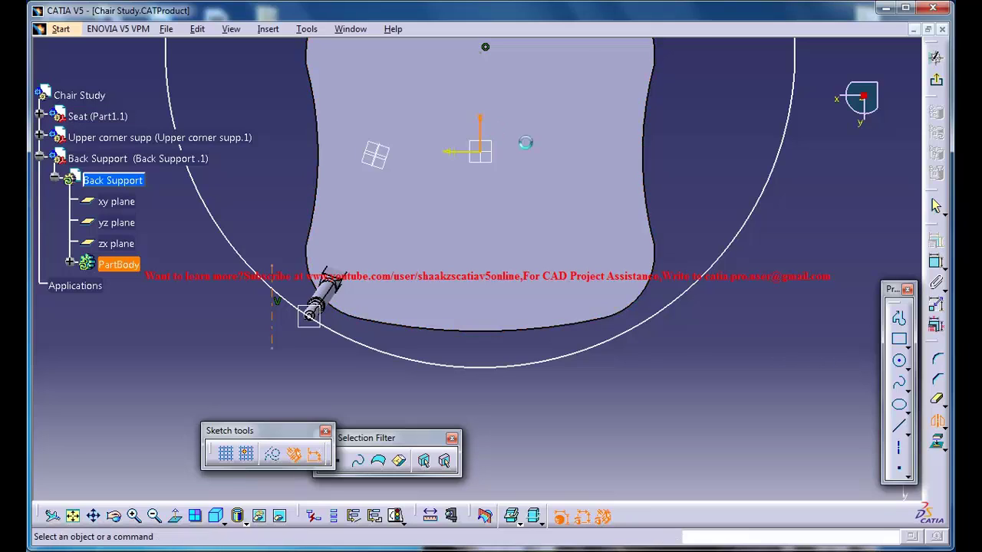
Trim the circle with Quick Trim to the rear arc between the two mirrored axes and exit the sketch.
left_click(937, 401)
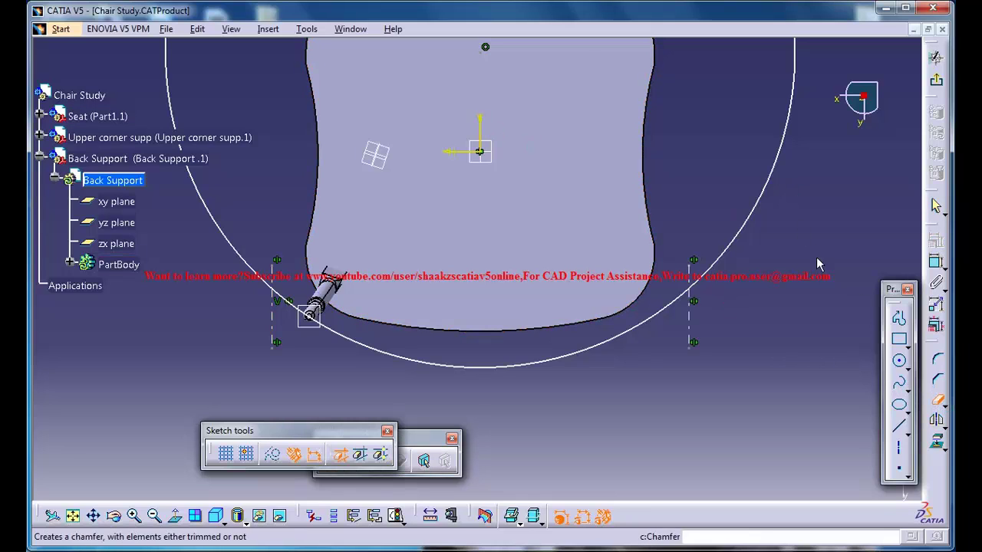
left_click(935, 58)
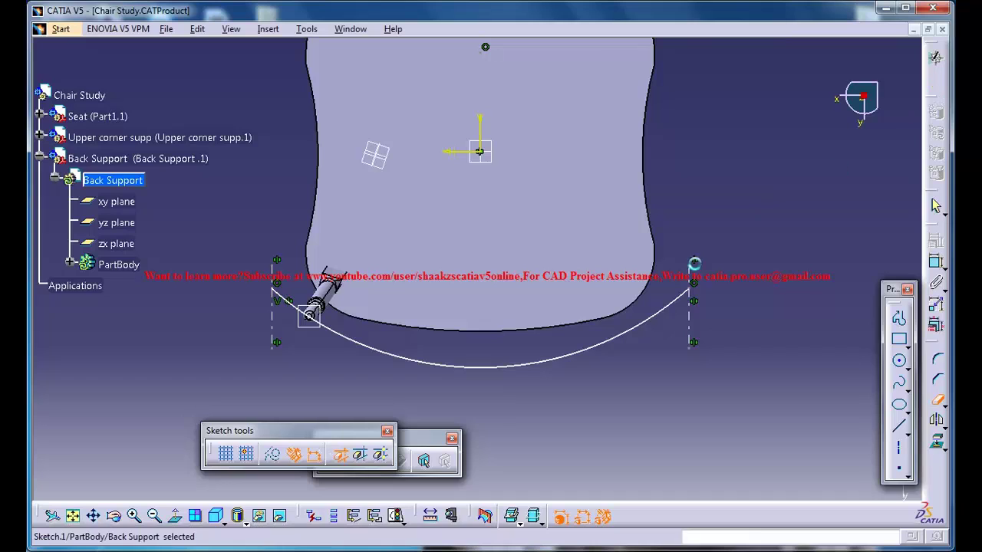
mouse_move(622, 317)
middle_mouse_down()
mouse_move(636, 230)
mouse_move(657, 281)
mouse_move(650, 160)
middle_mouse_up()
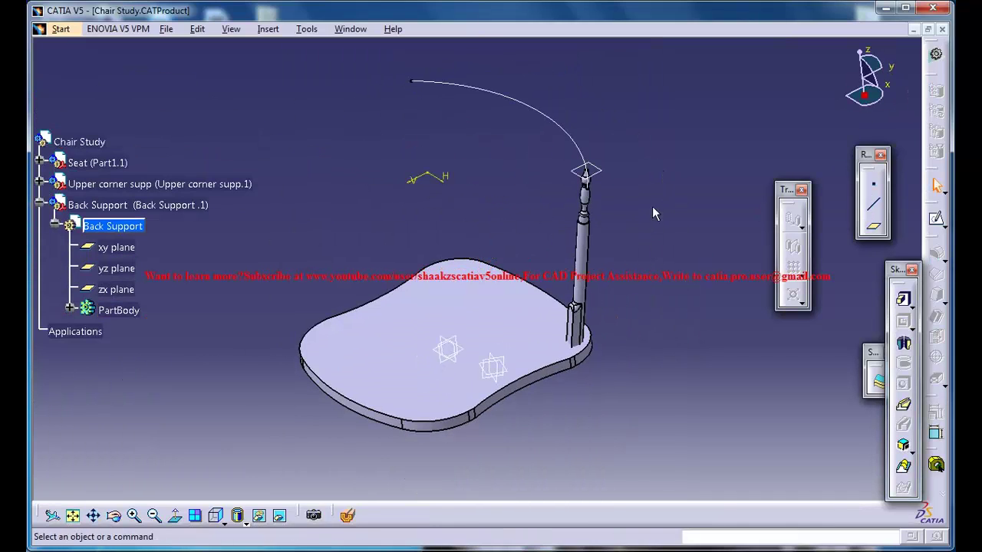
Create a plane normal to the back arc at its default middle point.
left_click(459, 345)
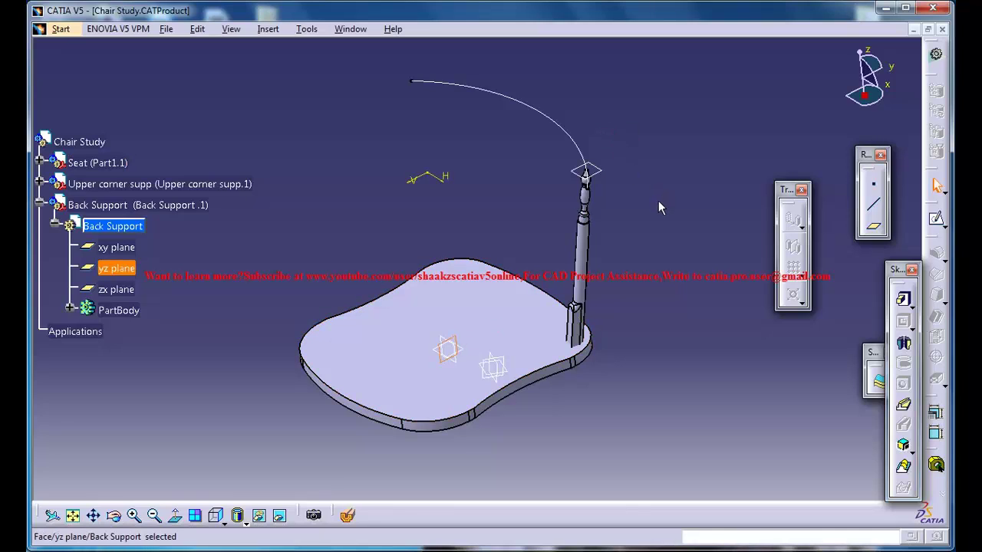
left_click(653, 131)
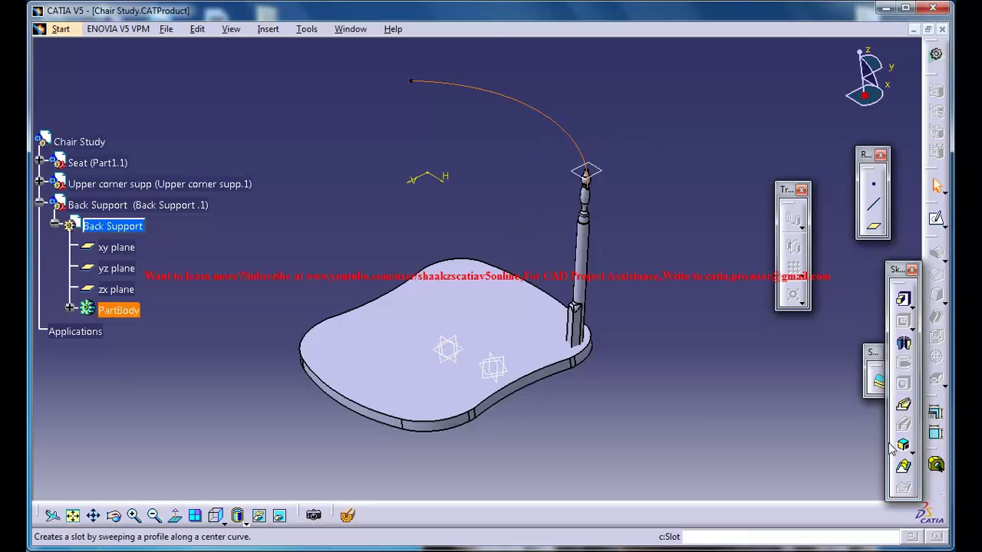
left_click(874, 229)
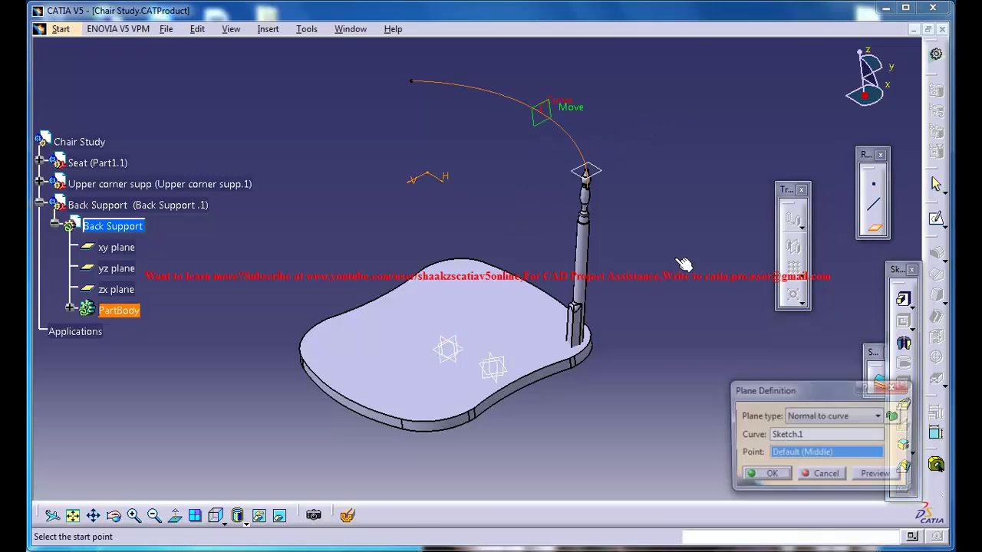
left_click(238, 518)
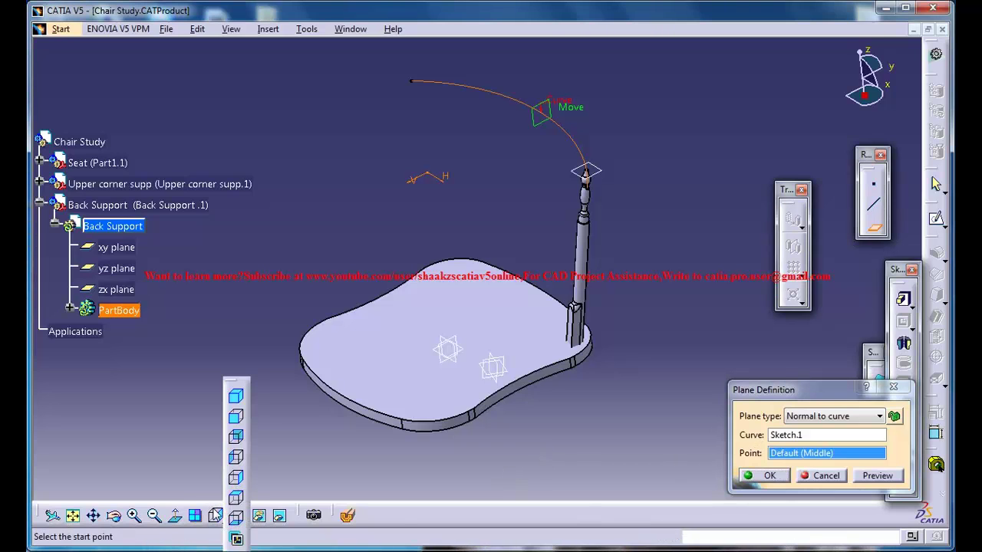
left_click(236, 477)
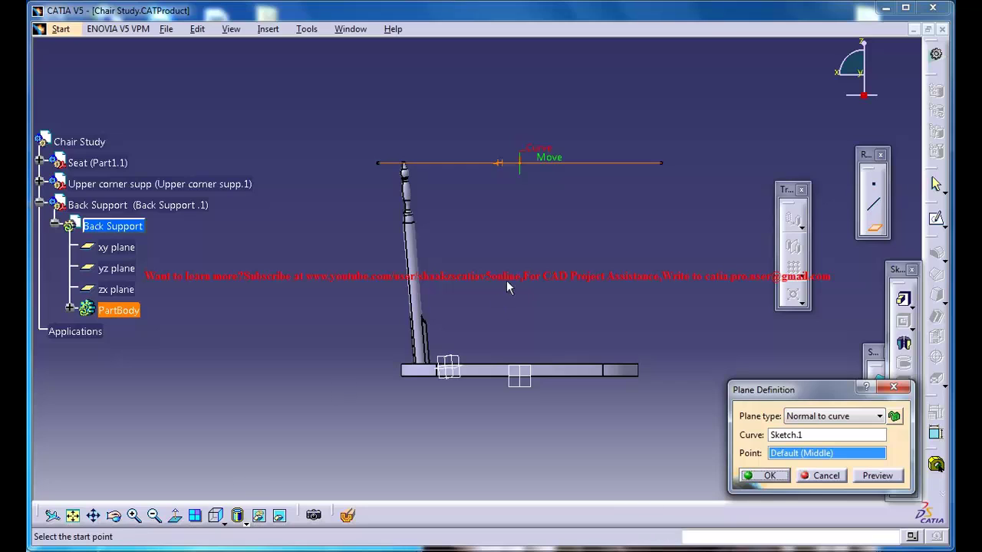
left_click(766, 476)
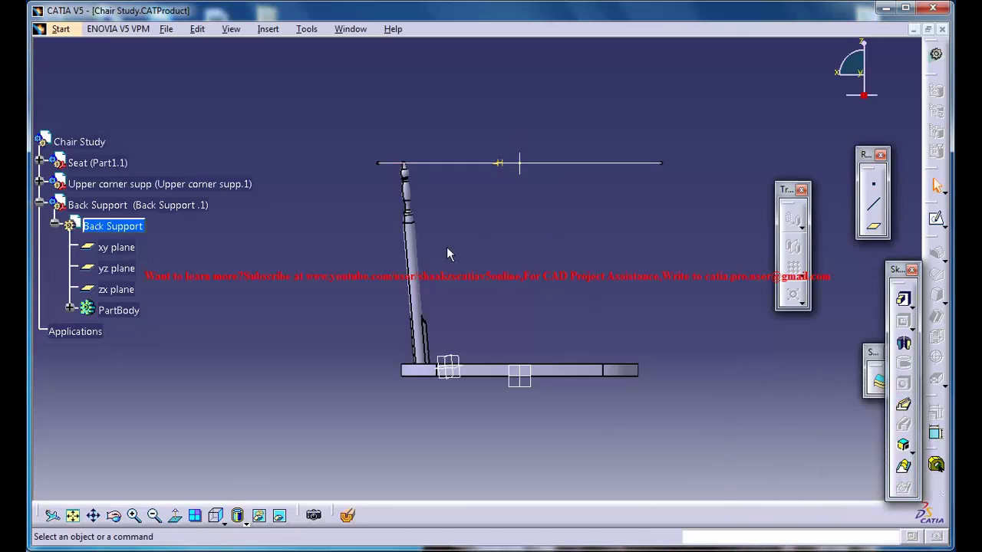
Open a new sketch on the plane normal to the arc's midpoint.
middle_click_drag(448, 253, 529, 164)
left_click(558, 136)
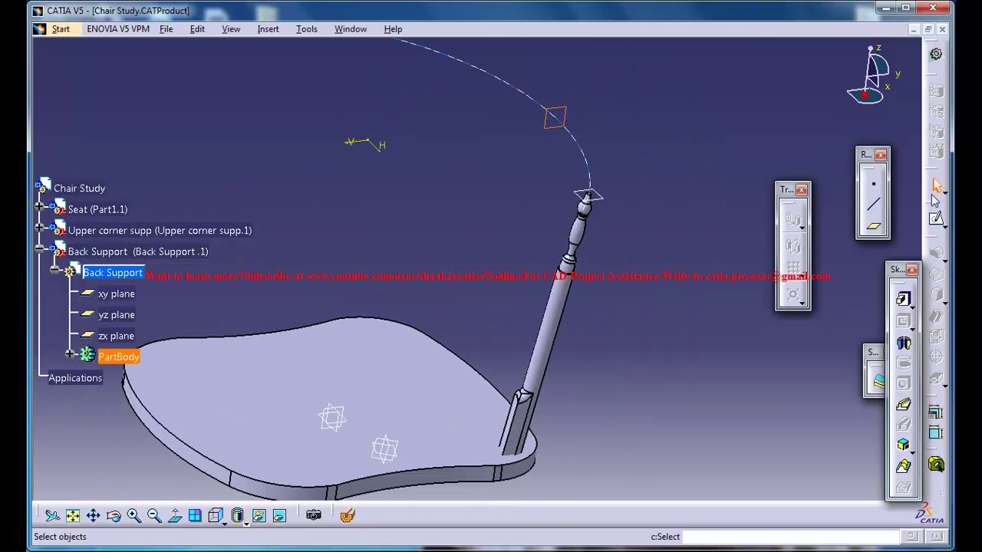
left_click(935, 220)
middle_click(563, 182)
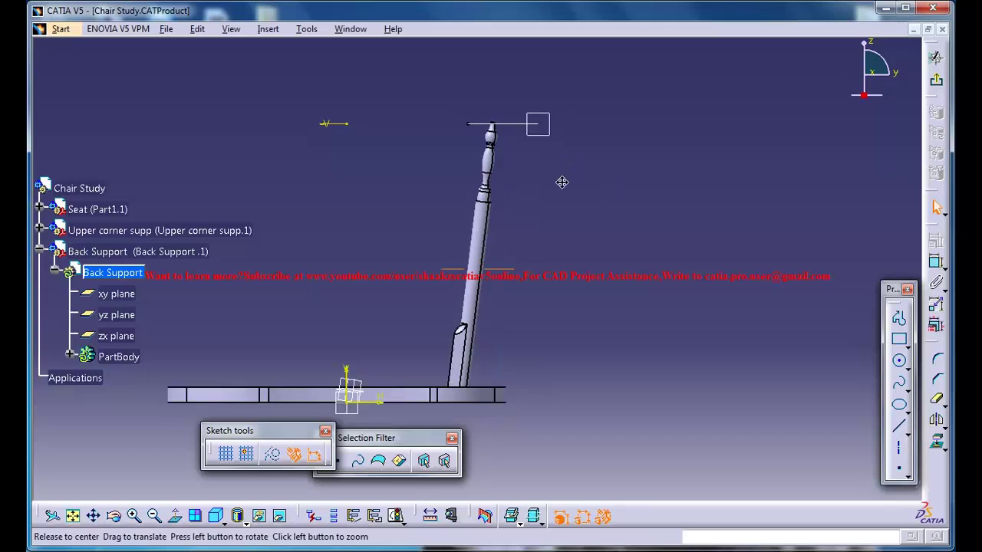
mouse_move(532, 285)
middle_mouse_down()
mouse_move(537, 234)
mouse_move(626, 174)
middle_mouse_up()
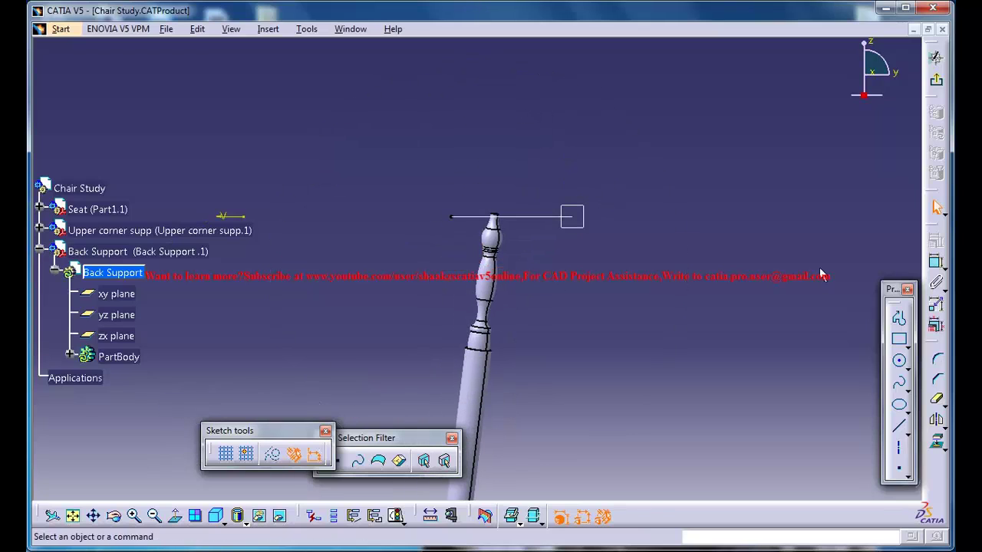
Draw a slim parallelogram about 24 mm wide beside the post tip, leaning like the post and rising above the arc.
left_click(908, 350)
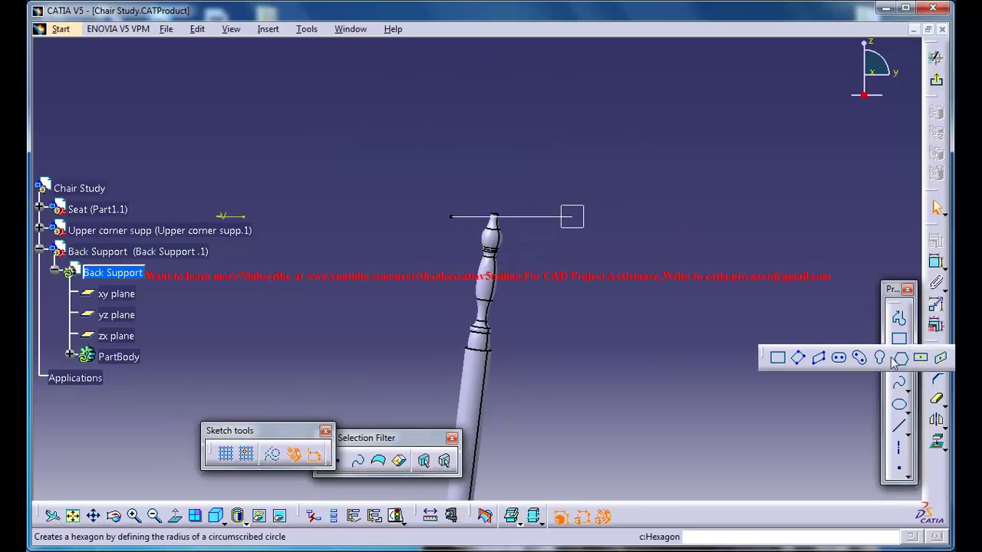
left_click(819, 359)
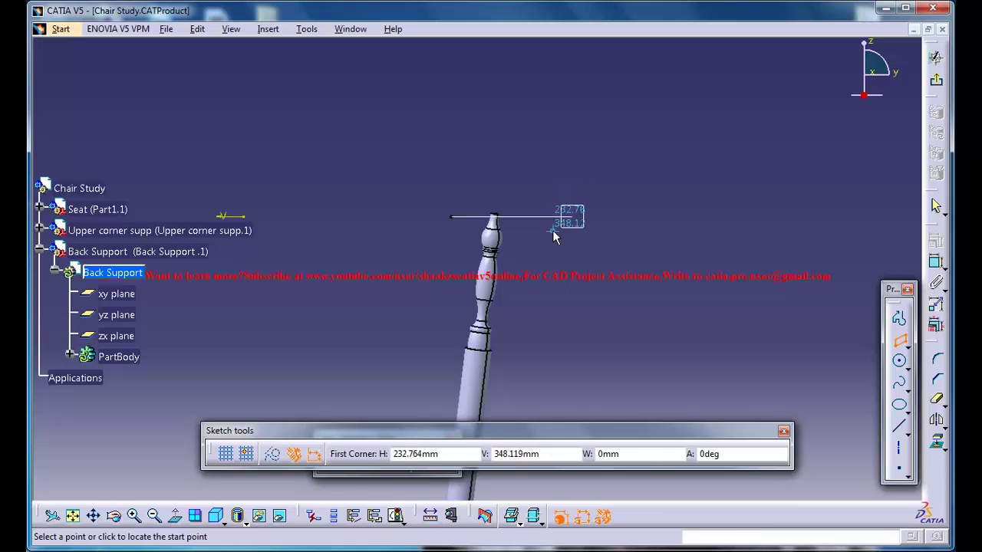
left_click(551, 231)
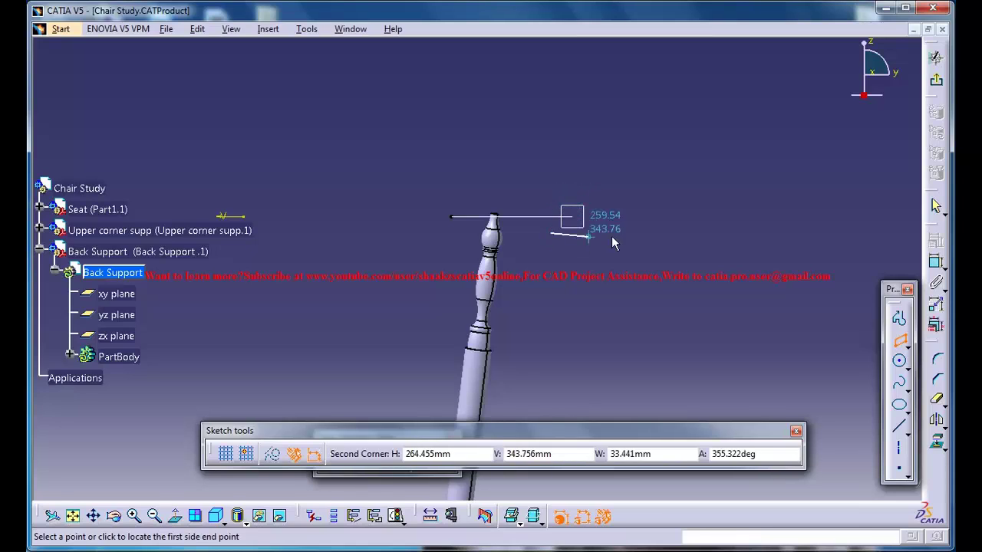
left_click(575, 112)
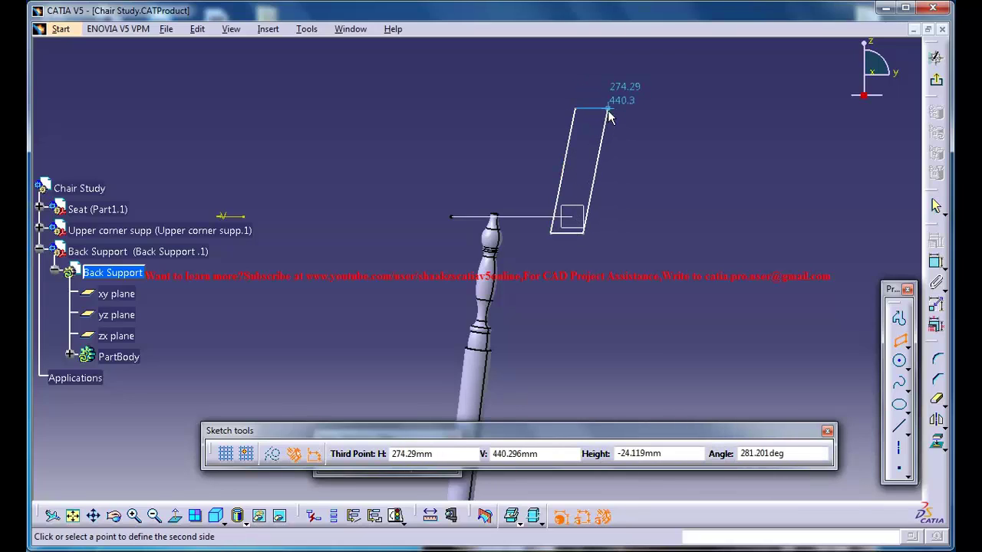
left_click(606, 115)
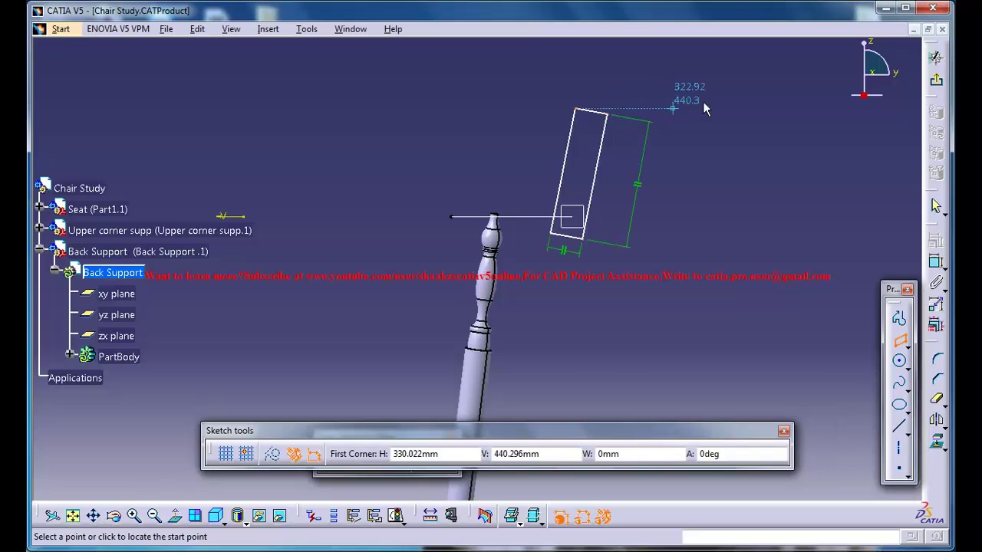
key("Escape")
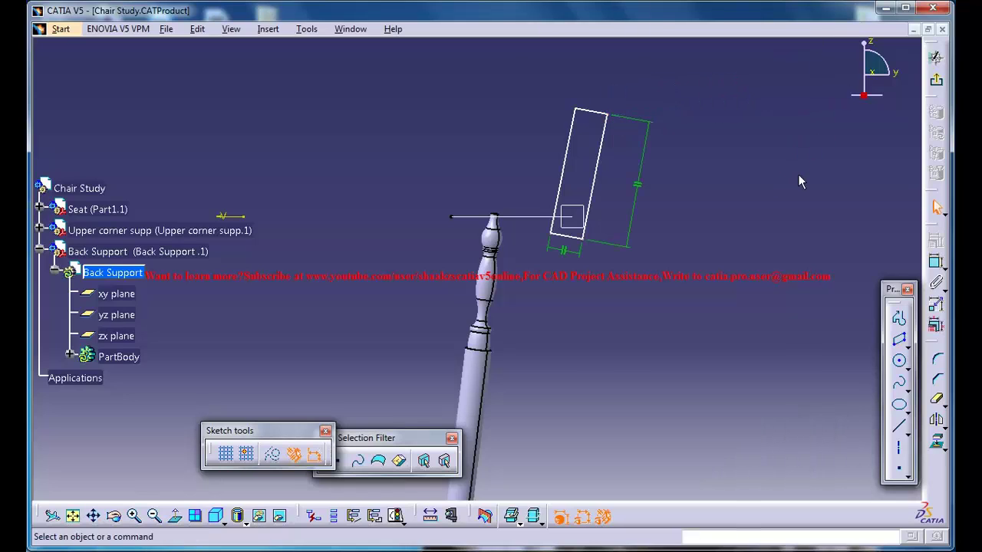
Constrain the parallelogram's long side nearest the corner post to be parallel to the post's axis.
left_click(936, 262)
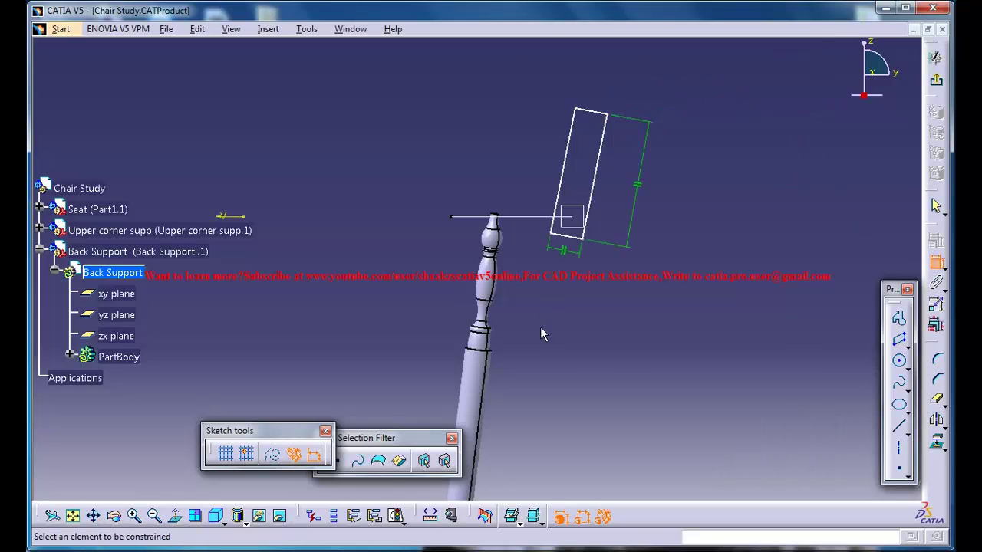
left_click(493, 383)
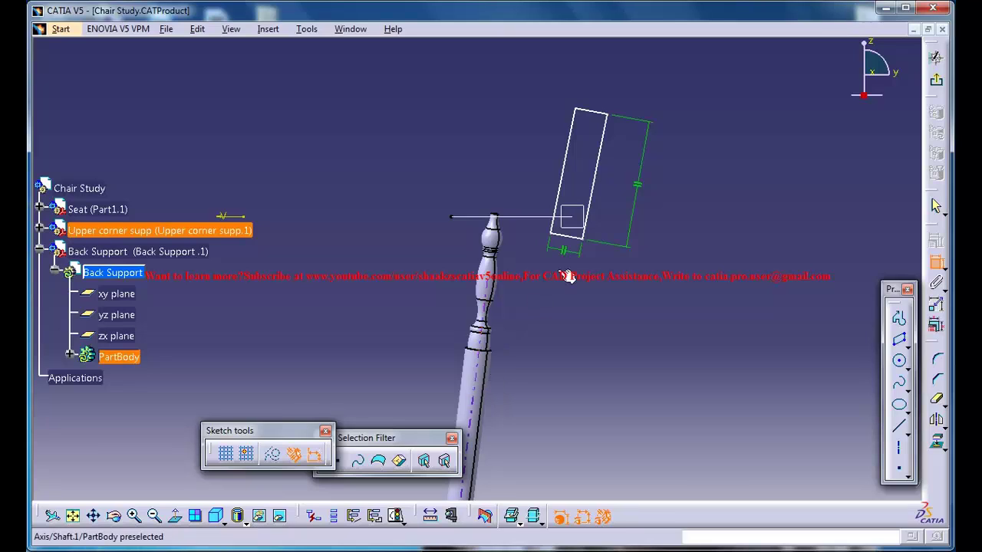
left_click(562, 197)
right_click(585, 322)
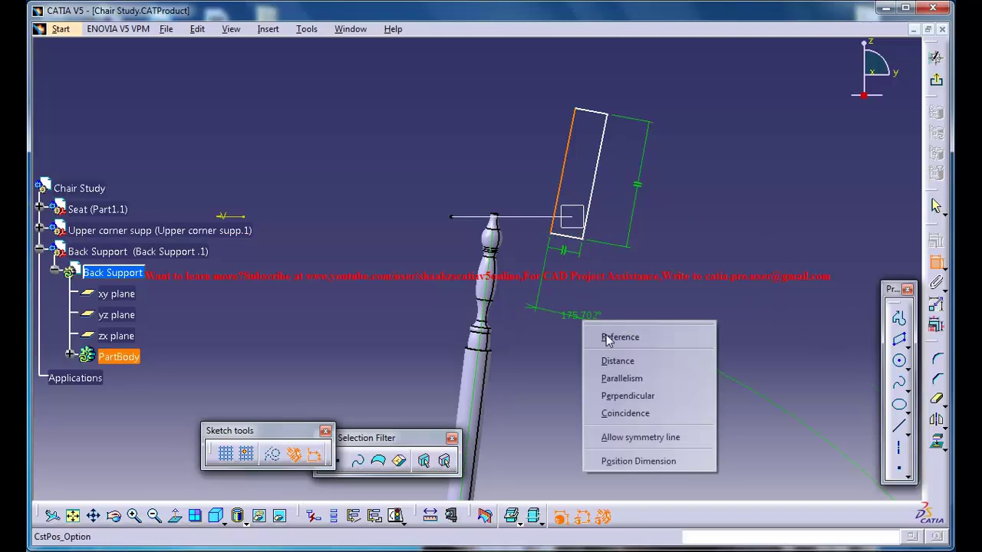
left_click(628, 395)
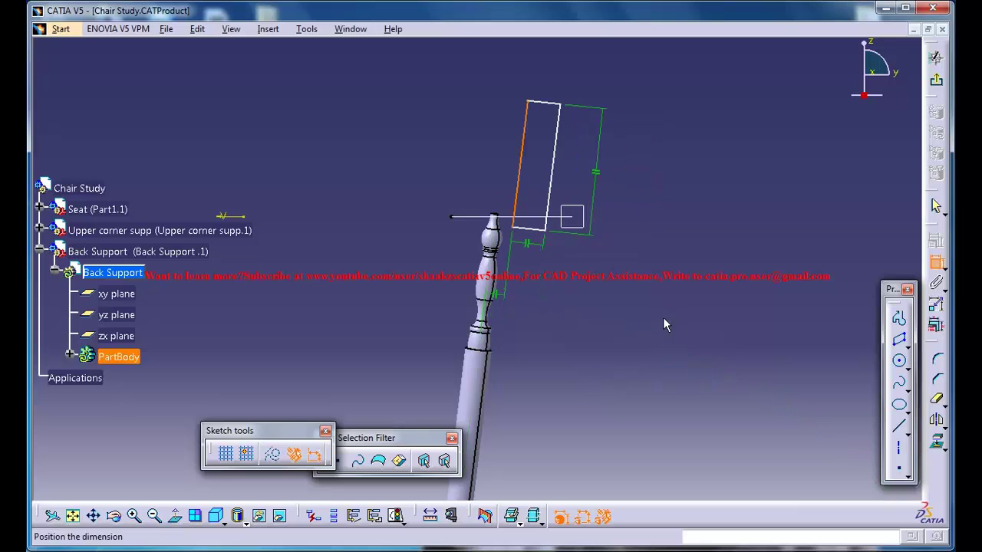
left_click(526, 315)
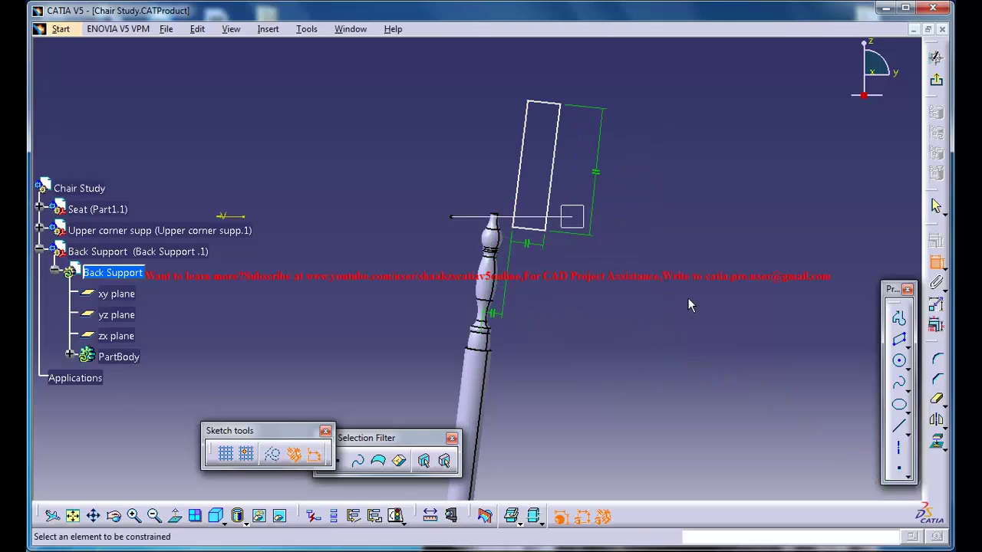
left_click(609, 295)
middle_click_drag(603, 290, 616, 239)
middle_click_drag(577, 283, 518, 298)
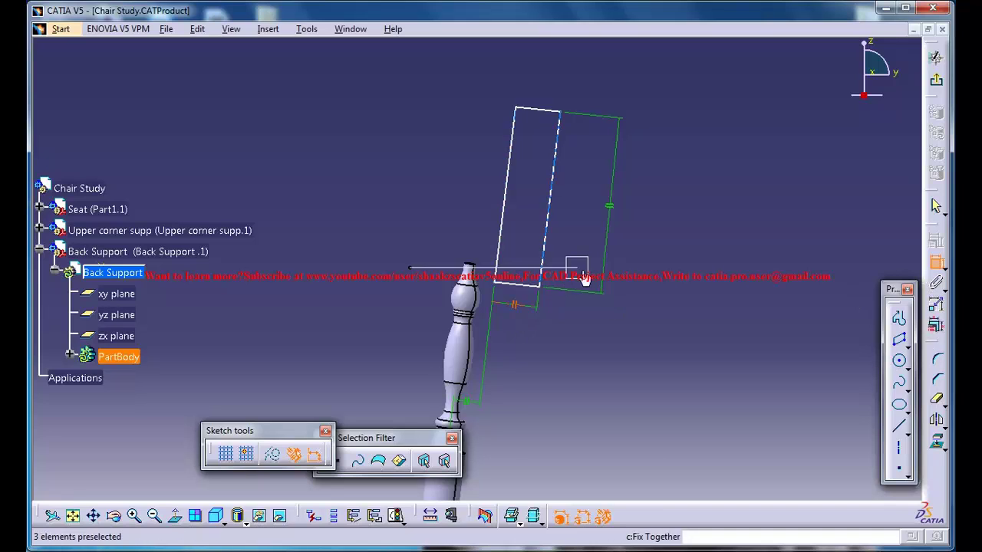
Project the arc into the profile sketch and make it a construction element.
left_click(937, 443)
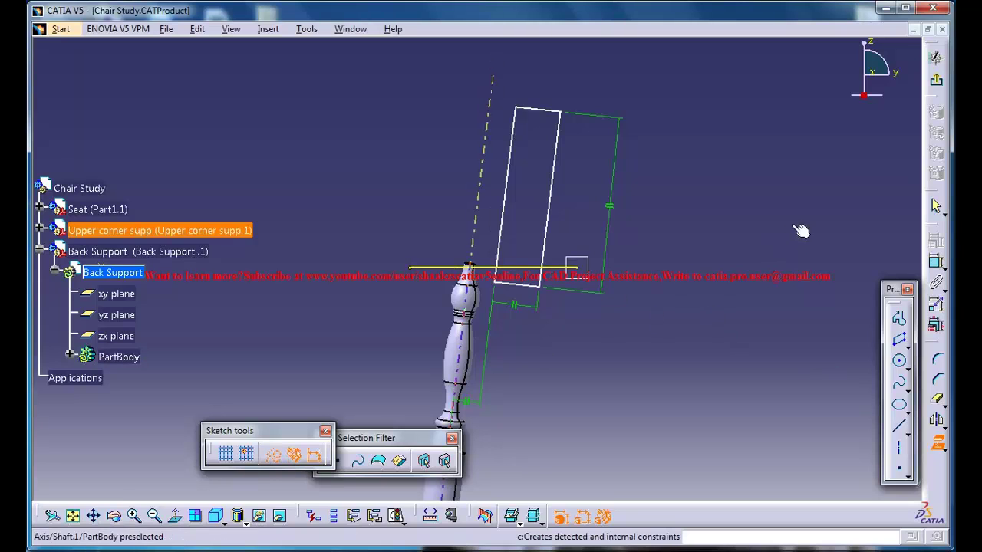
left_click(532, 275)
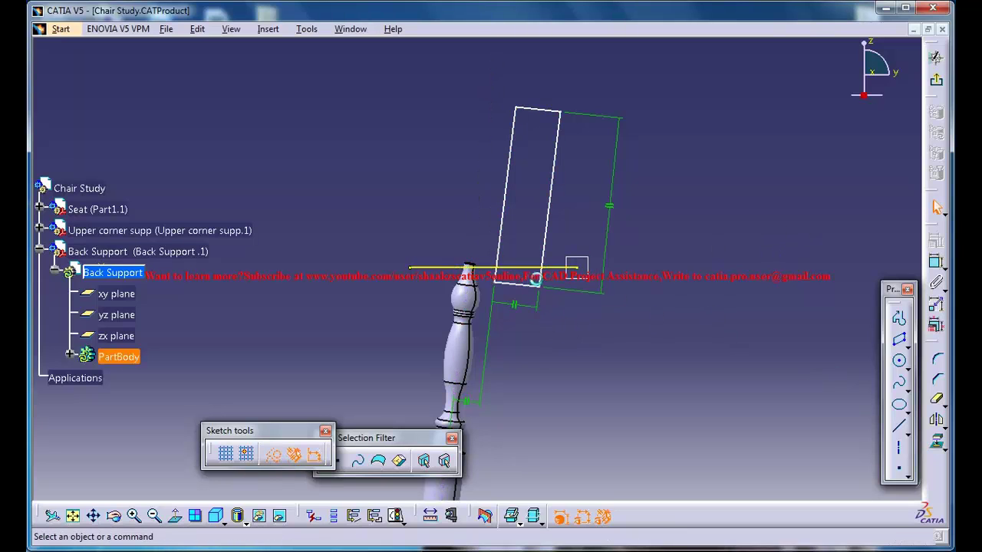
left_click(273, 455)
left_click(745, 266)
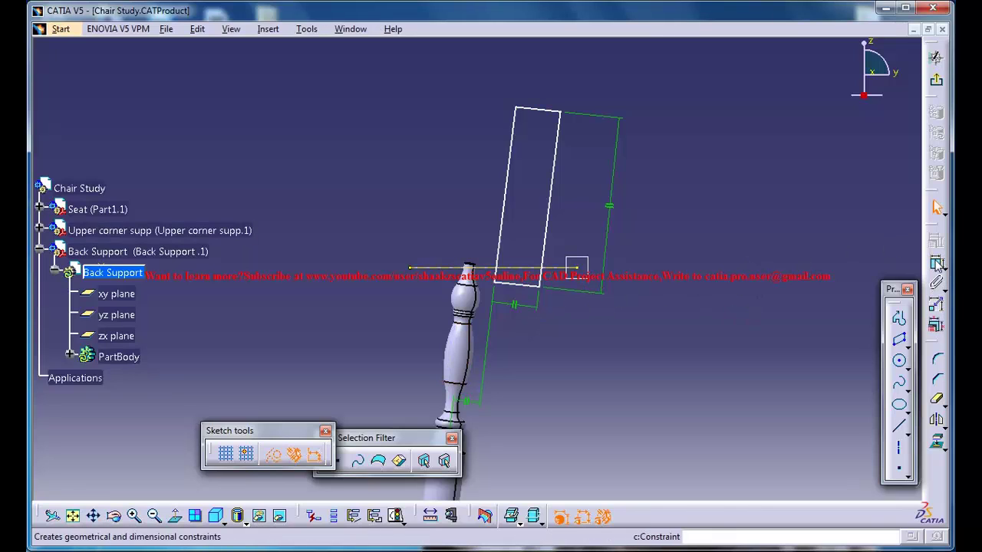
Constrain the projected arc's outer end point to the midpoint of the parallelogram's lower edge and narrow the profile by moving its lower corner.
left_click(583, 275)
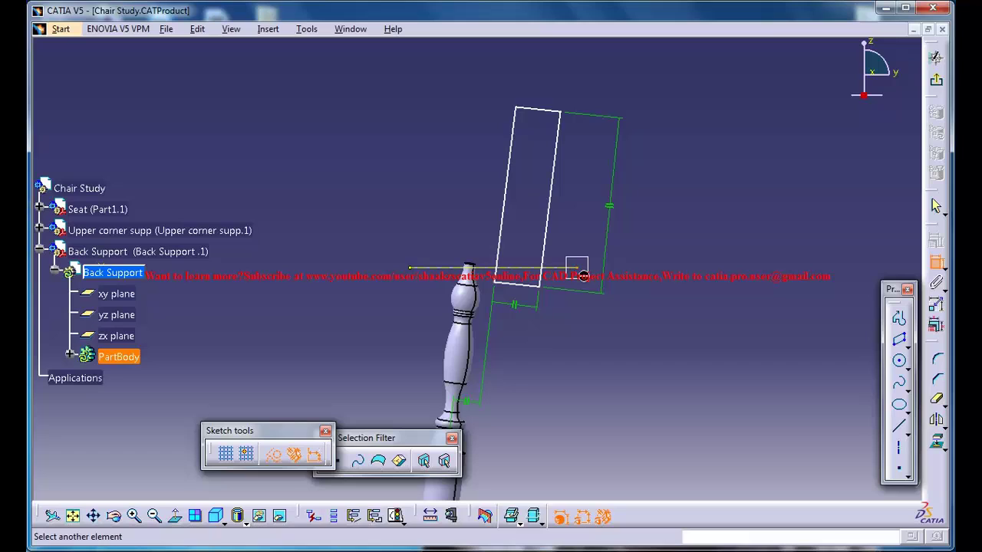
left_click(527, 294)
right_click(653, 337)
left_click(703, 418)
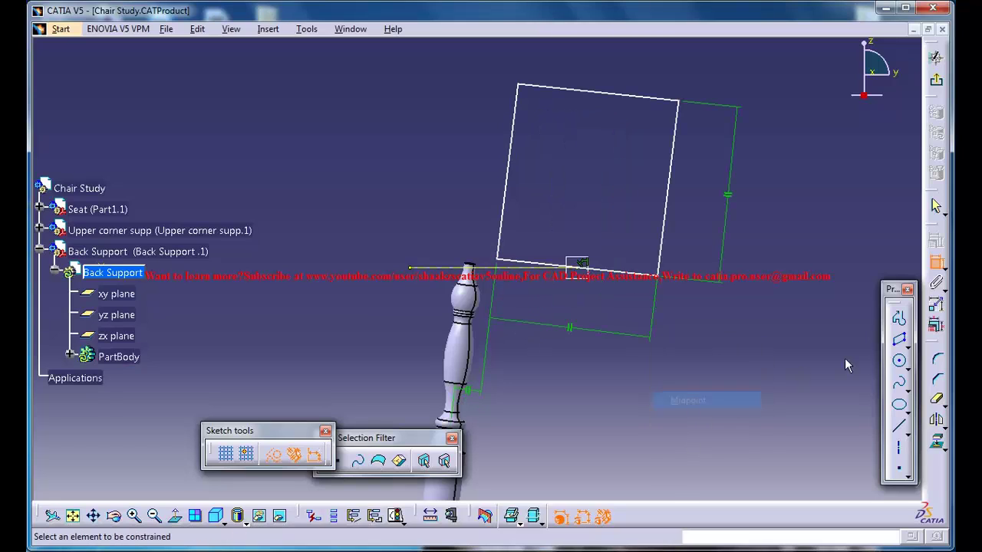
left_click(937, 209)
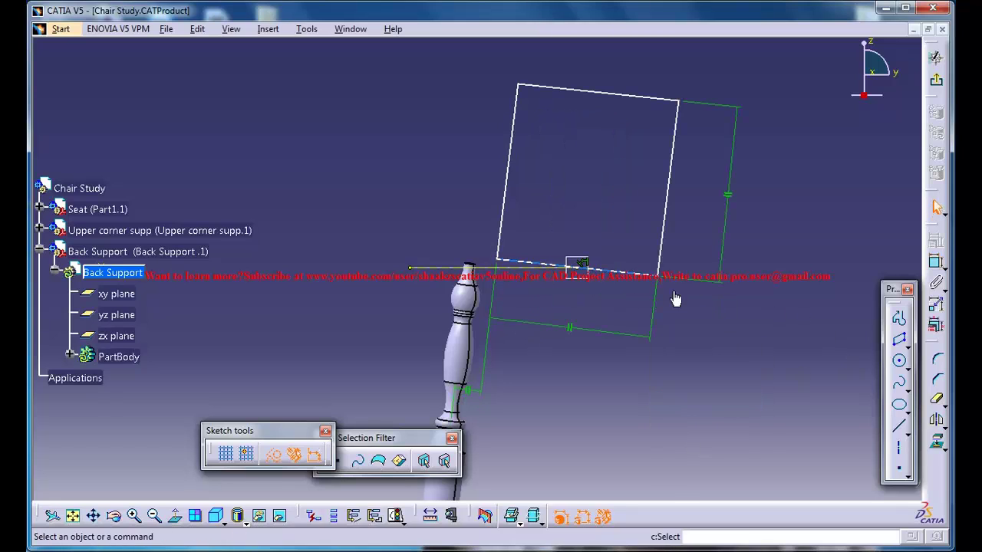
mouse_move(664, 284)
left_mouse_down()
mouse_move(620, 270)
mouse_move(611, 283)
mouse_move(616, 269)
mouse_move(614, 279)
left_mouse_up()
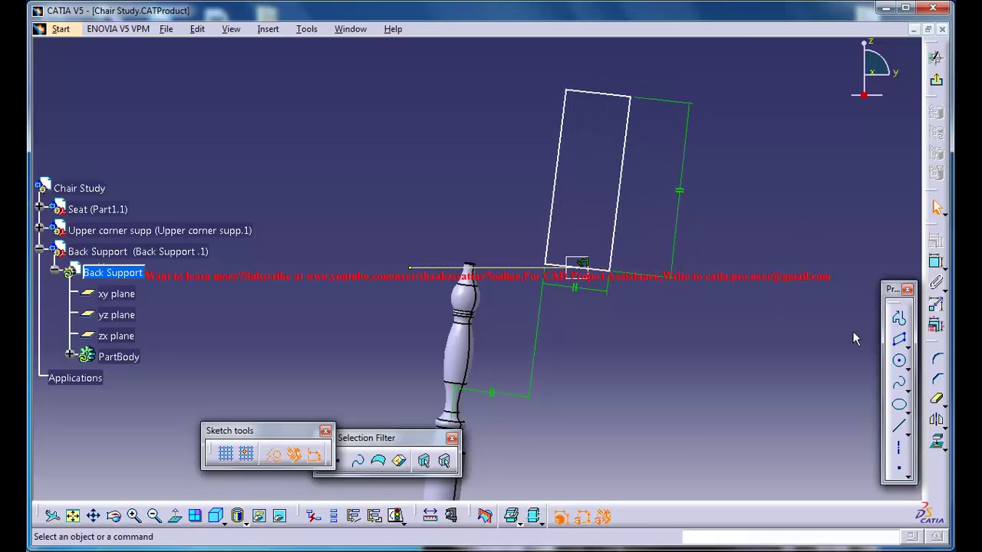
Constrain the long side nearest the post to be perpendicular to the profile's lower edge.
left_click(936, 261)
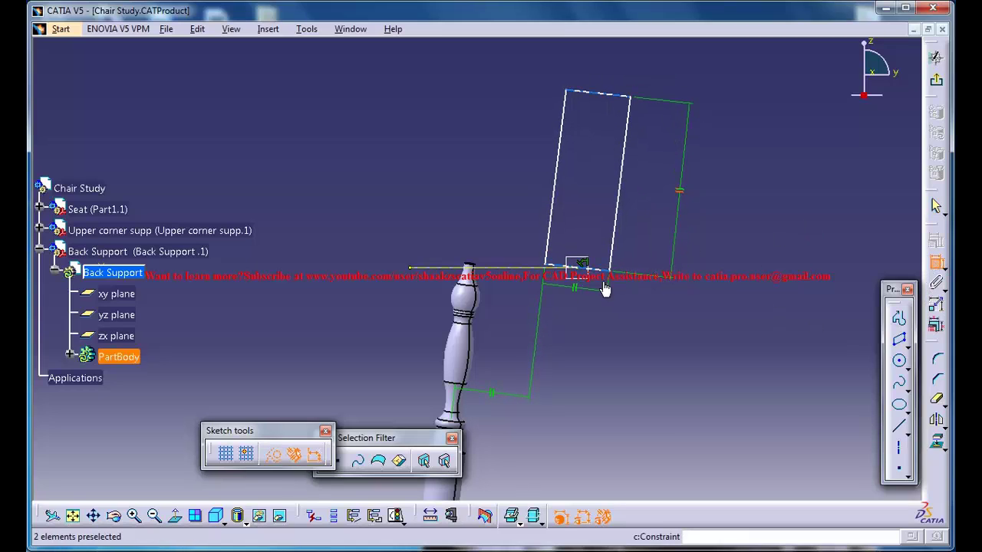
left_click(564, 269)
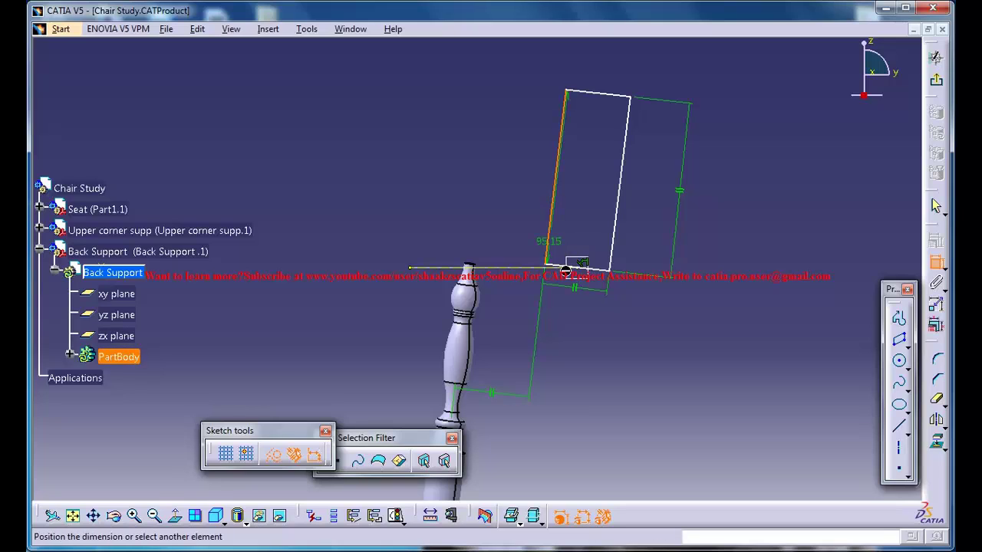
left_click(571, 268)
right_click(571, 267)
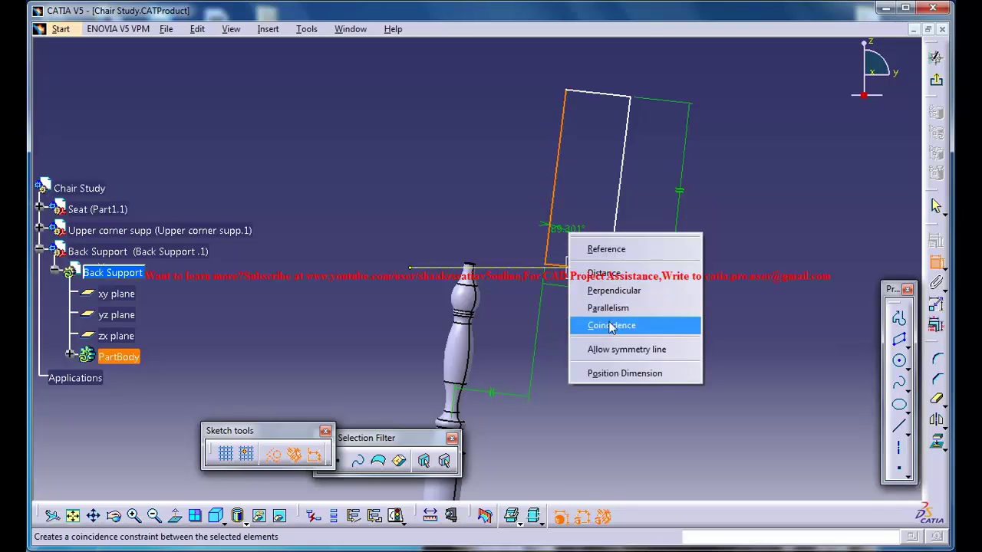
left_click(613, 290)
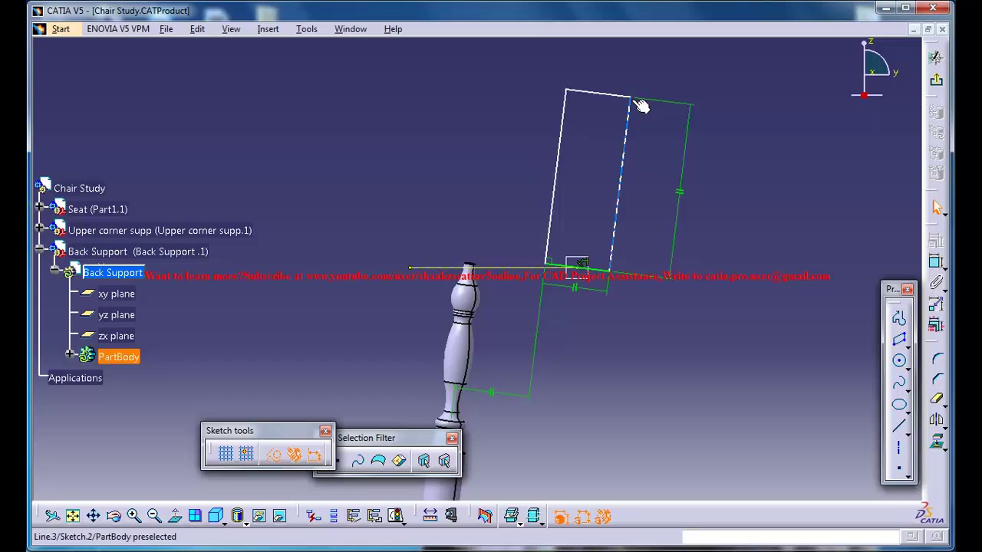
Stretch the profile upward along the post's direction by its upper outer corner and exit the sketch.
mouse_move(637, 102)
left_mouse_down()
mouse_move(627, 100)
mouse_move(636, 69)
left_mouse_up()
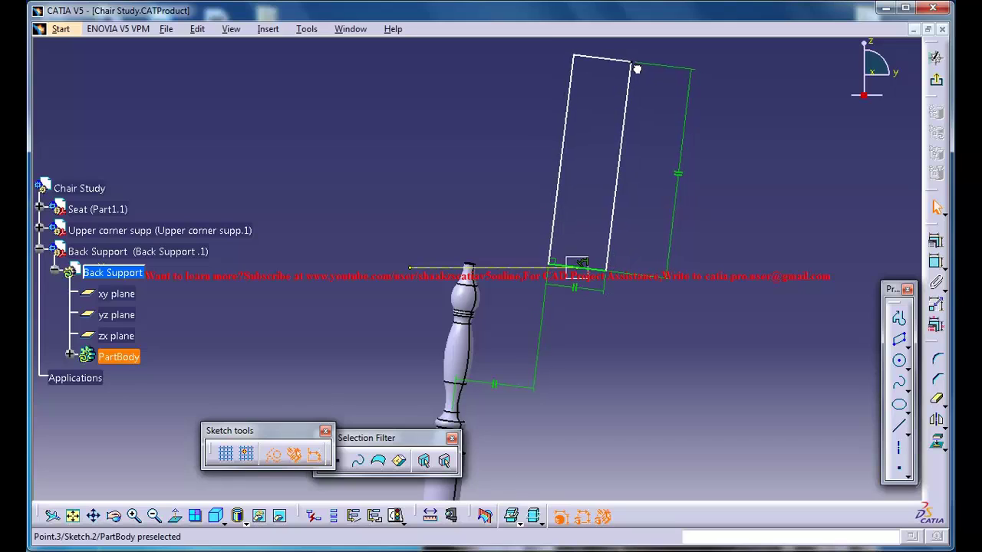
left_click(935, 80)
mouse_move(689, 225)
middle_mouse_down()
mouse_move(666, 200)
mouse_move(686, 296)
mouse_move(620, 248)
middle_mouse_up()
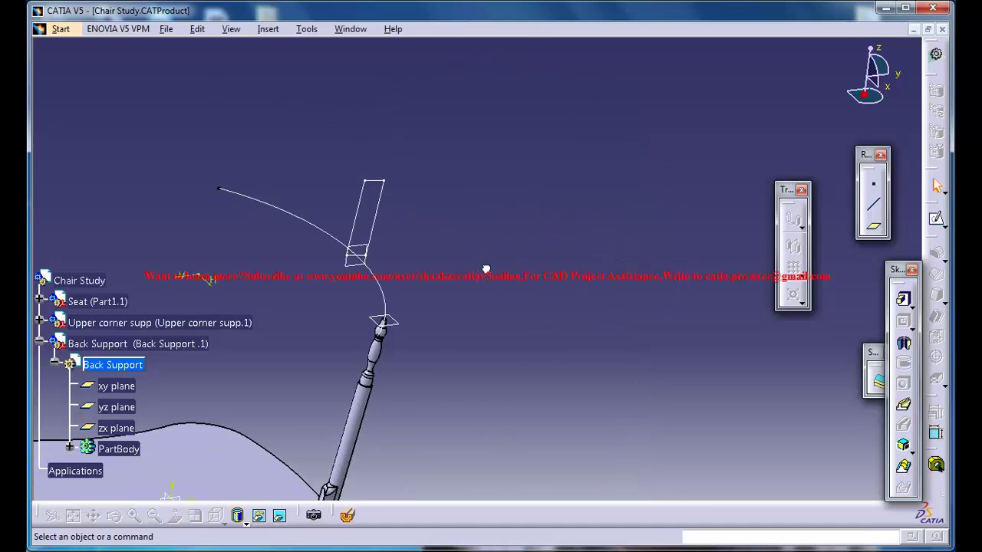
middle_click_drag(486, 267, 418, 206)
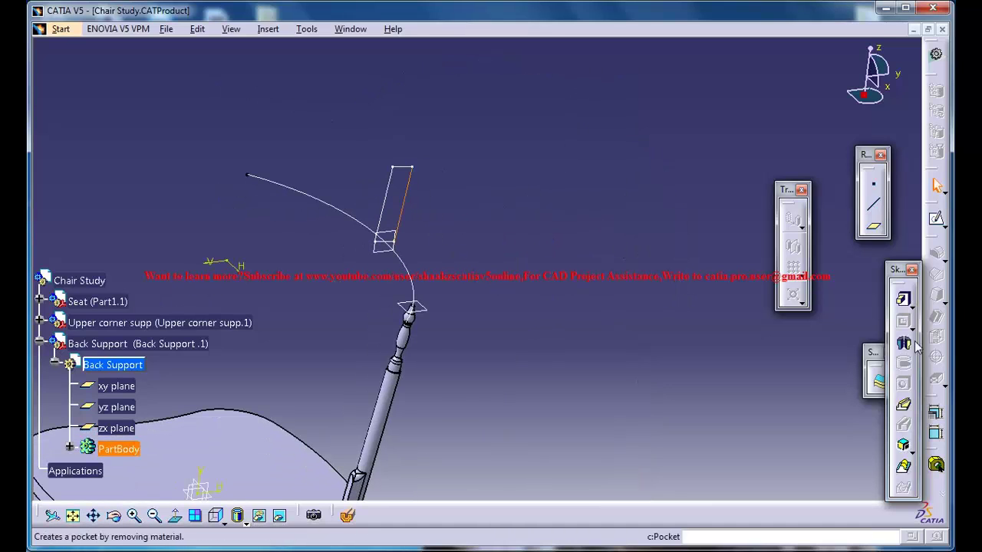
Create a rib from the tilted rectangular profile along the arc as centre curve, with Keep angle profile control.
left_click(903, 426)
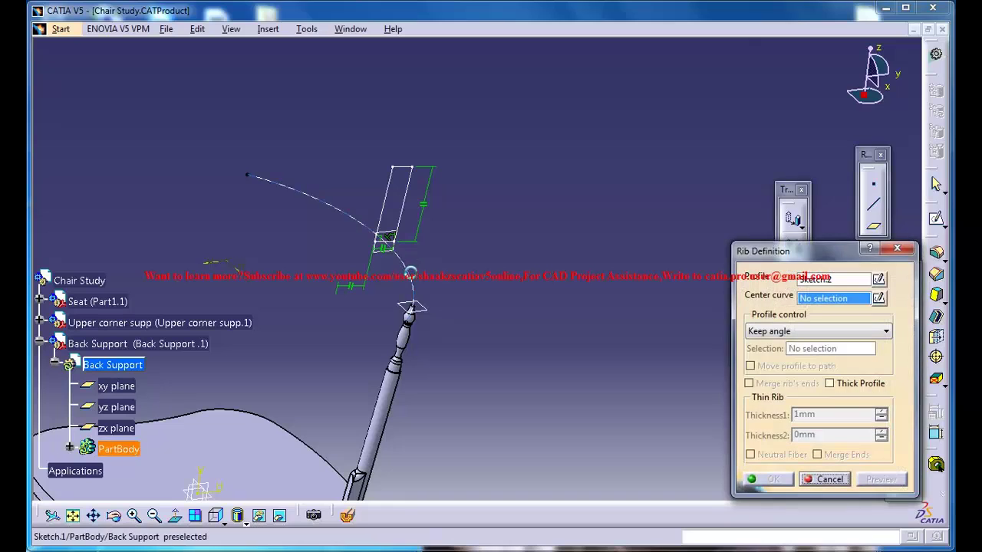
left_click(349, 211)
left_click(768, 479)
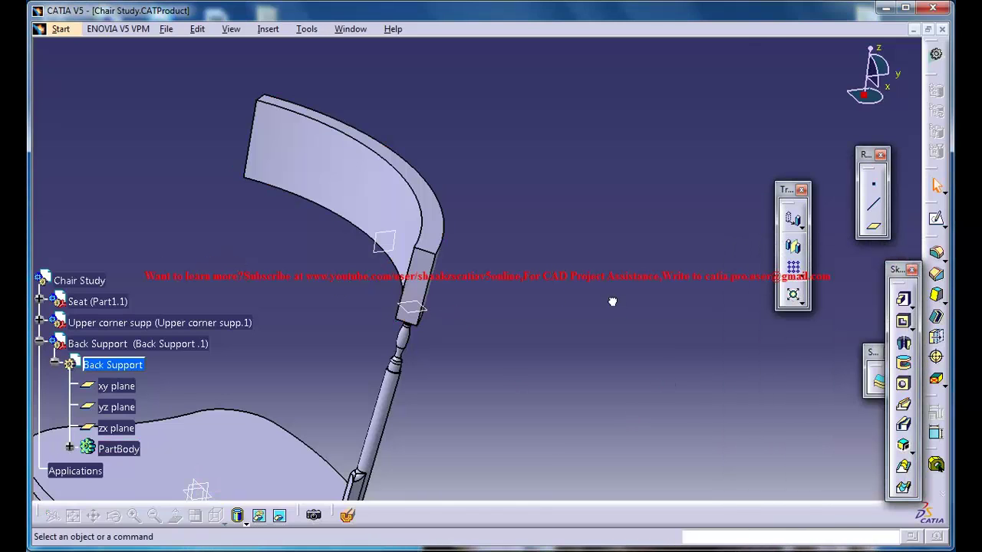
middle_click_drag(544, 234, 459, 276)
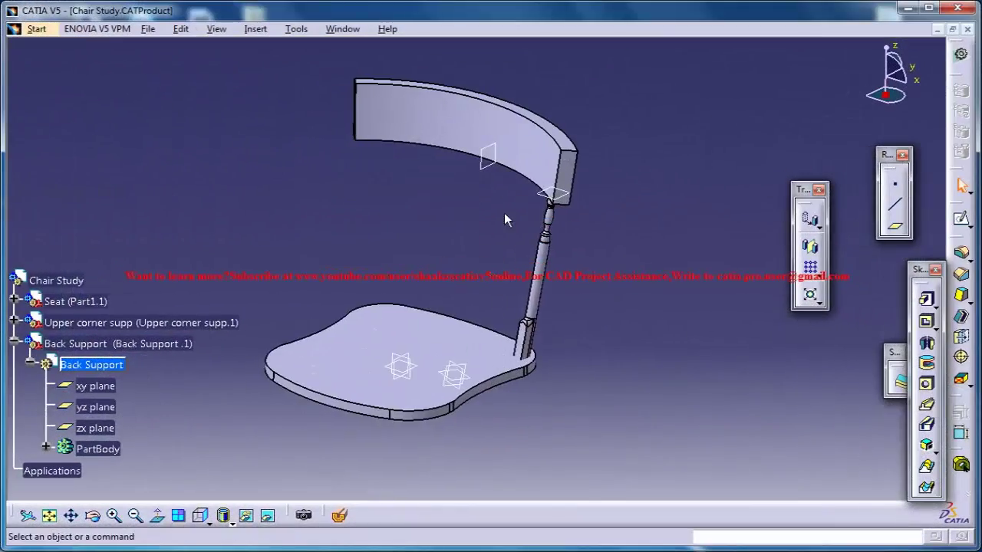
mouse_move(504, 219)
middle_mouse_down()
mouse_move(489, 240)
mouse_move(516, 224)
middle_mouse_up()
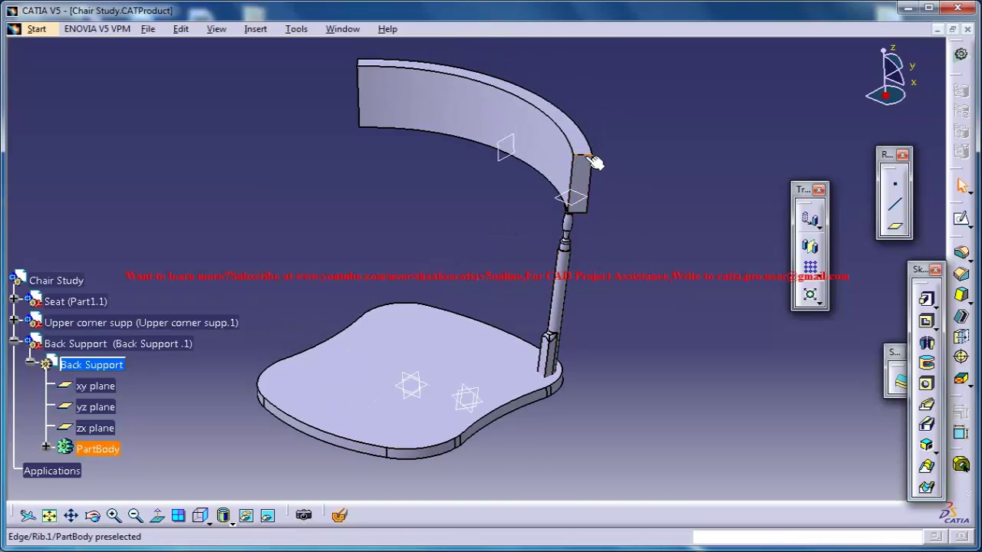
Fillet the two upper corner edges at the ends of the back support with a 25 mm radius.
middle_click_drag(387, 251, 350, 245)
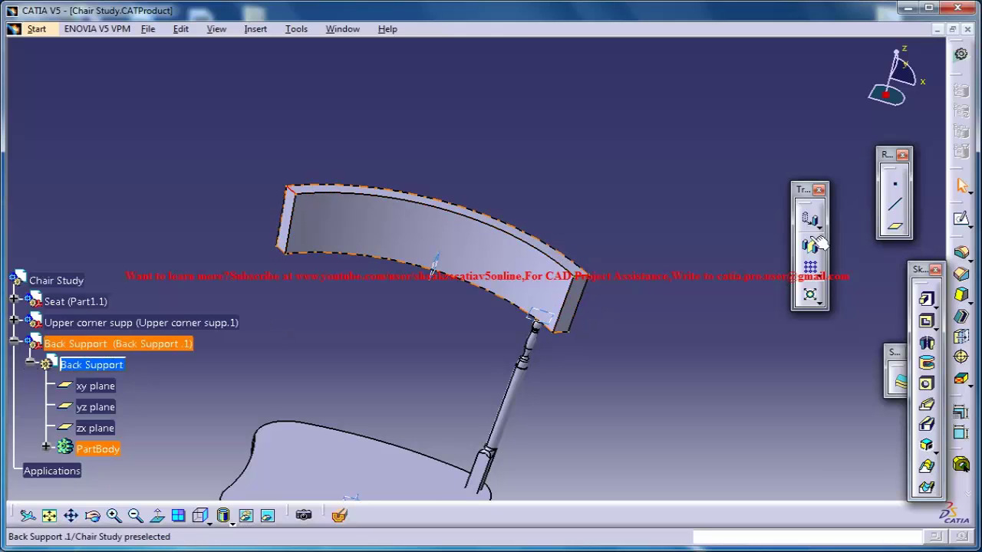
left_click(963, 256)
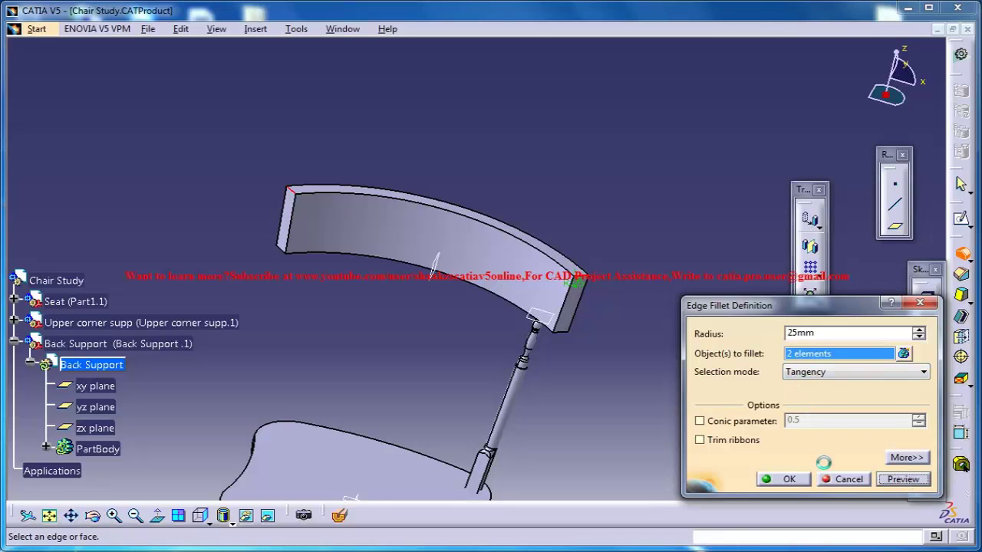
left_click(787, 480)
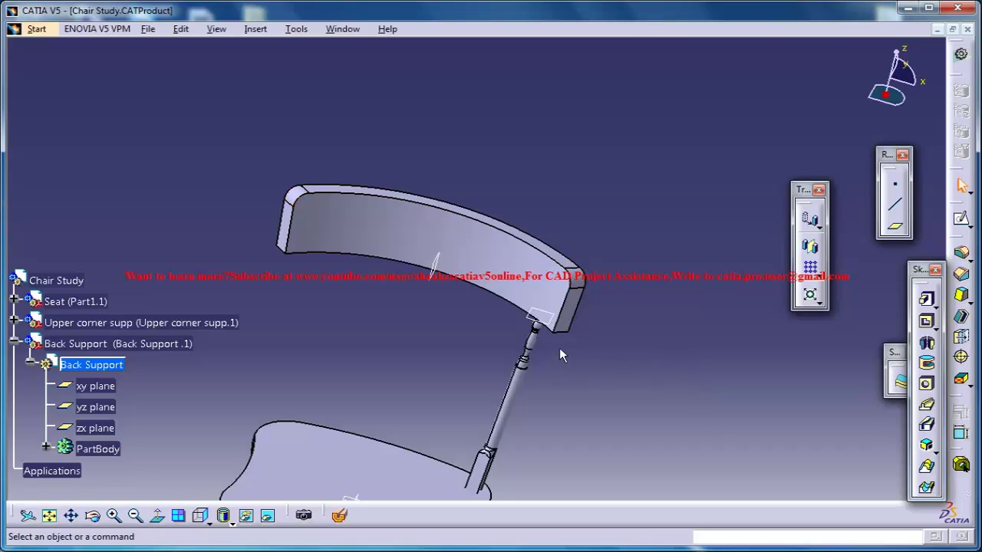
Fillet the two lower corner edges at the ends of the back support with a 20 mm radius.
left_click(291, 264, "ctrl")
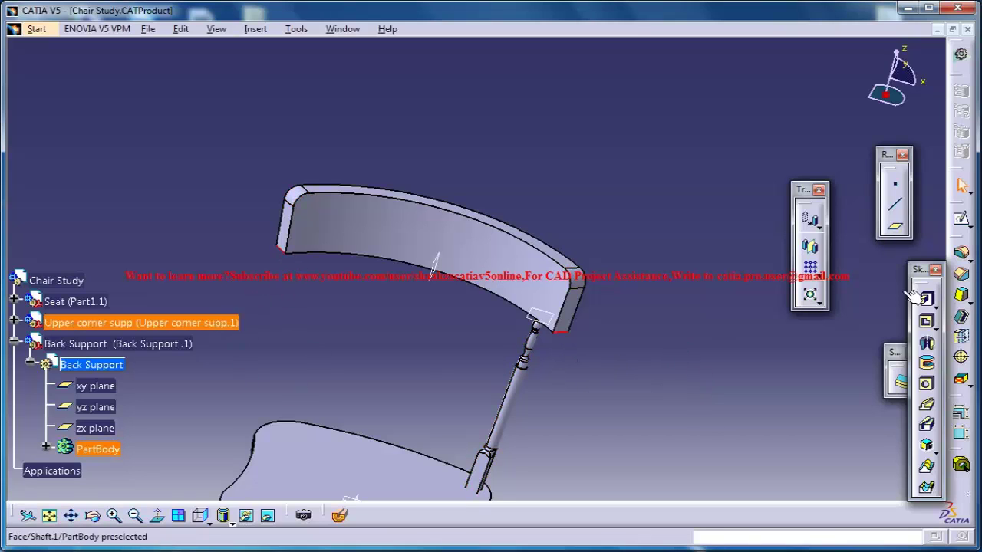
left_click(963, 252)
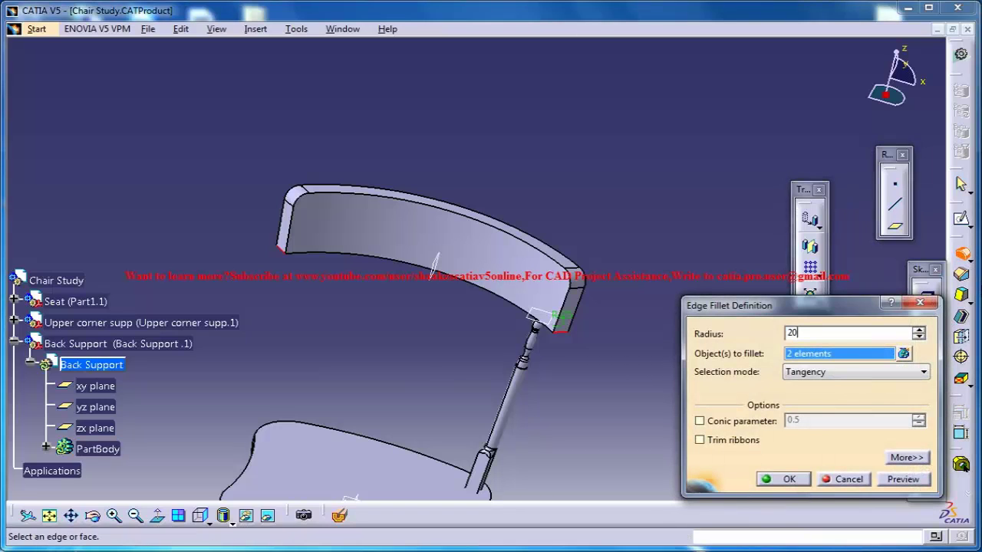
type("20")
left_click(781, 478)
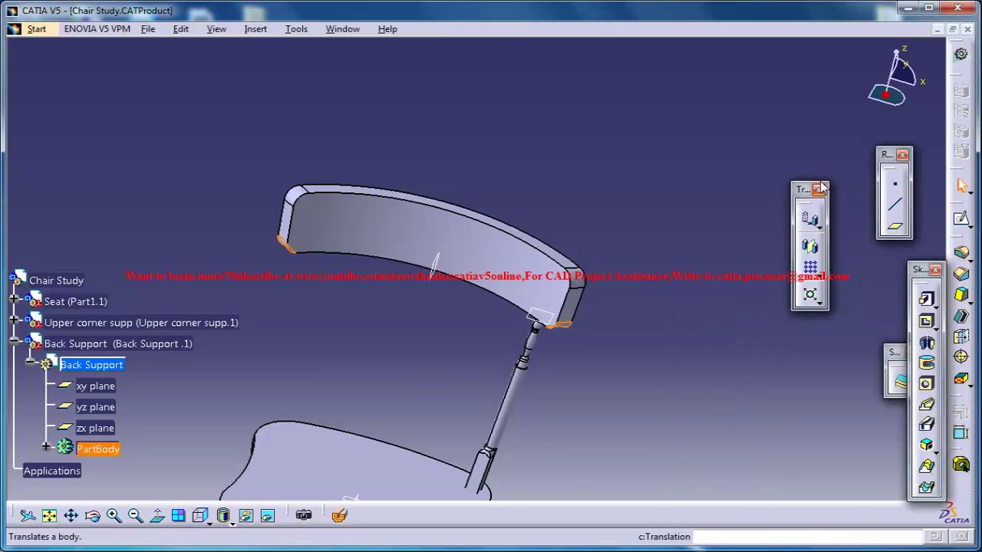
Round the edges around the back support's inner concave face with a 5 mm fillet.
left_click(528, 284)
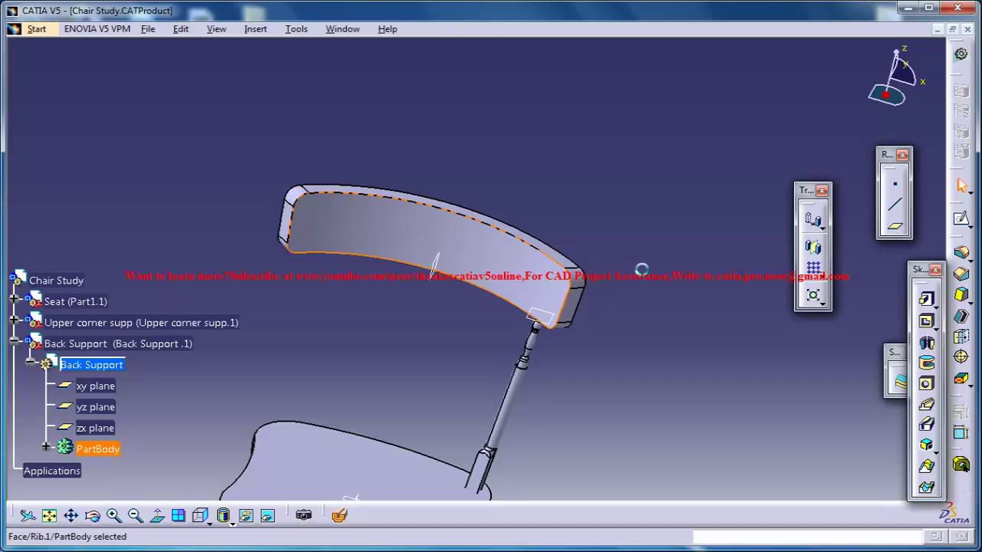
left_click(963, 253)
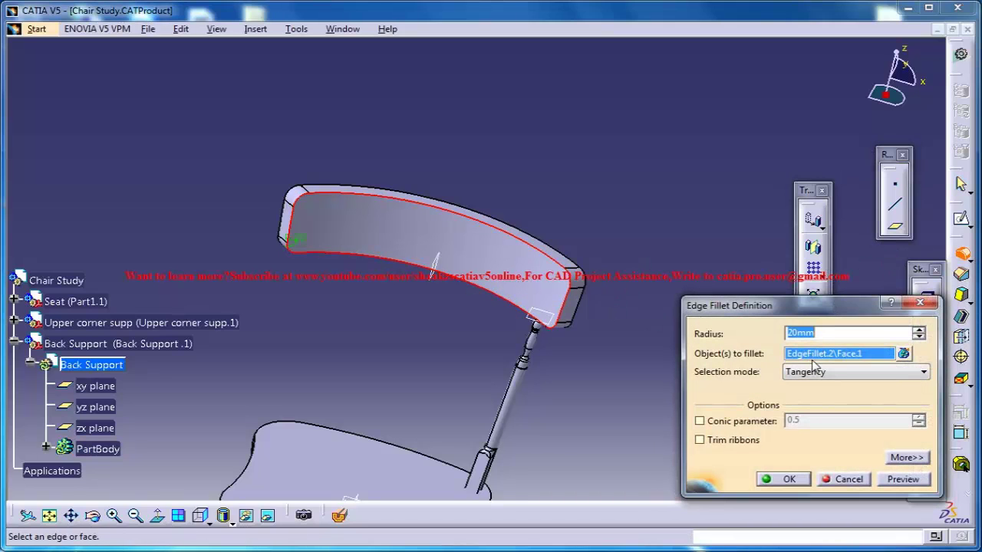
key("Return")
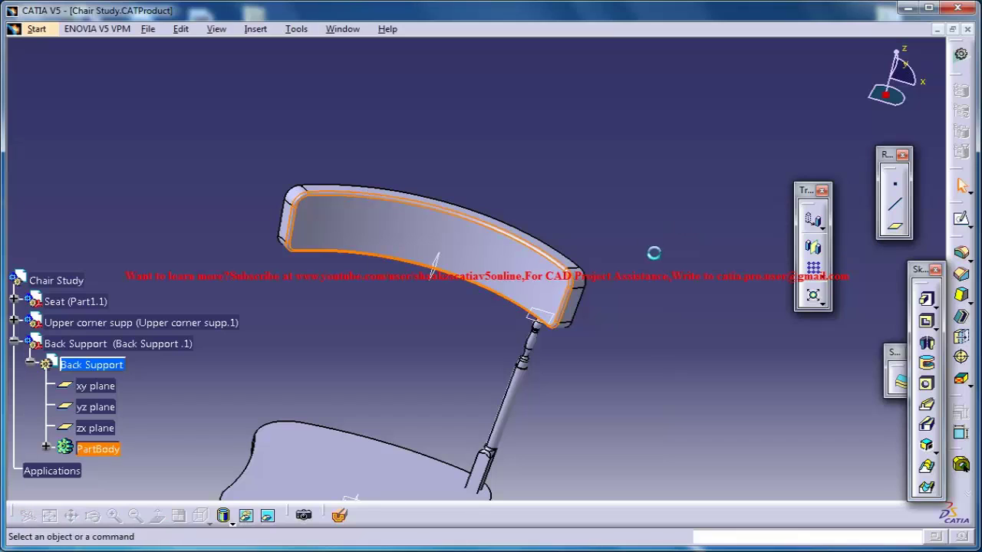
Round the edges around the back support's outer convex face with a 5 mm fillet.
middle_click_drag(653, 254, 668, 376)
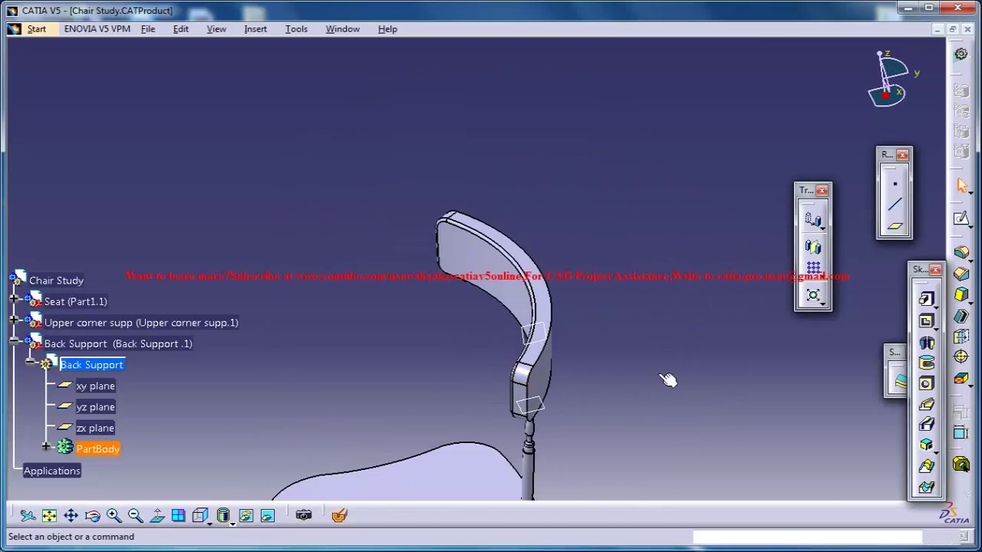
middle_click_drag(542, 377, 660, 434)
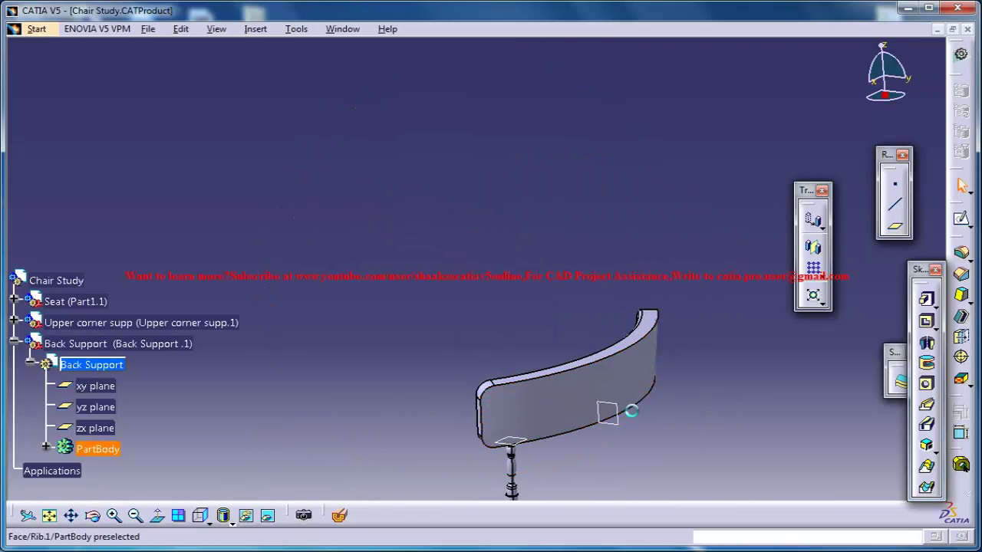
left_click(962, 254)
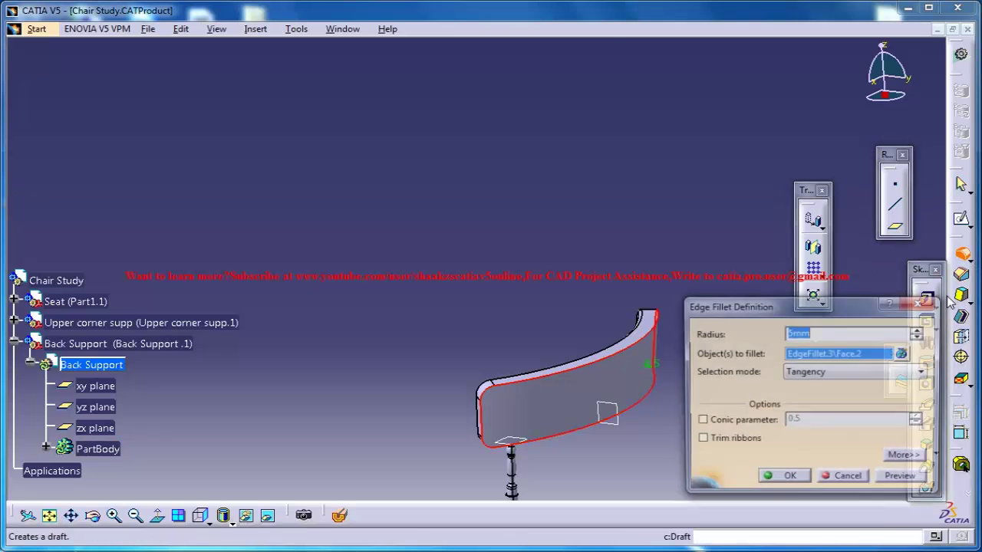
key("Return")
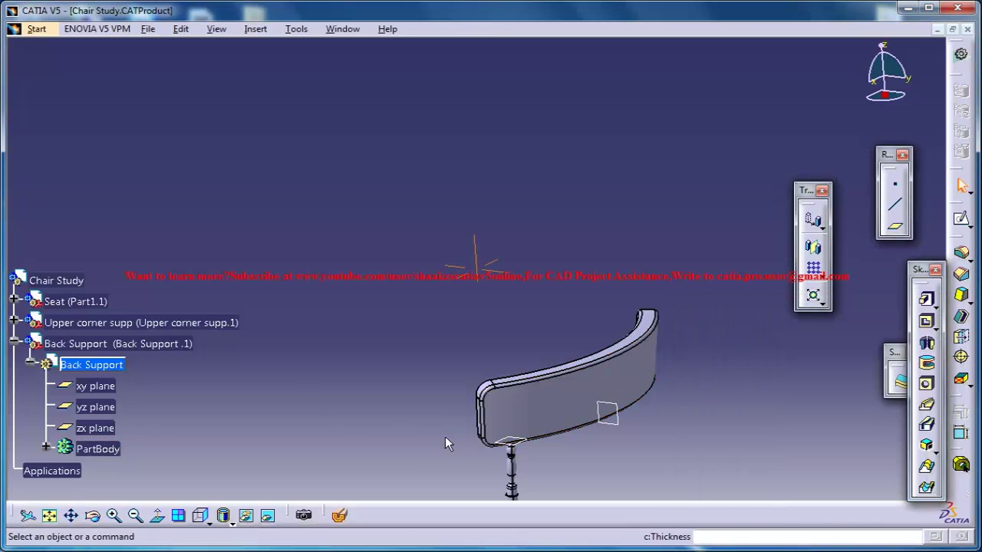
Examine the seat, post and back support from several sides in shading mode without edges.
middle_click_drag(444, 436, 394, 239)
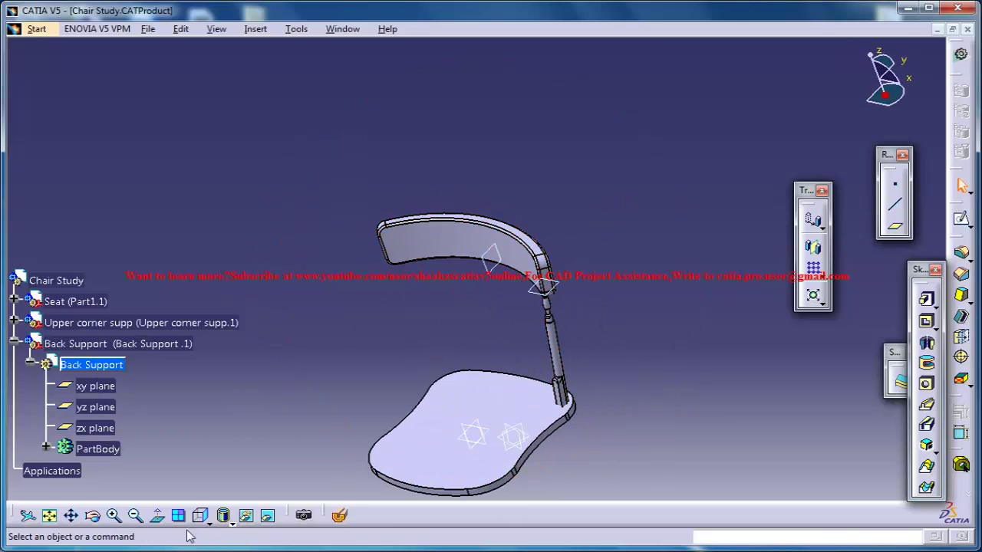
left_click(231, 521)
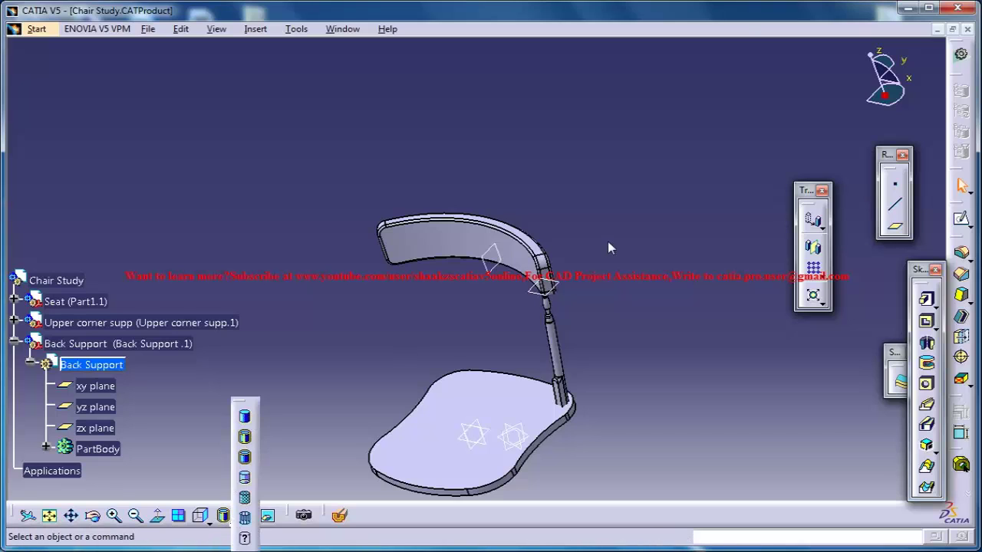
middle_click_drag(629, 259, 565, 304)
middle_click_drag(515, 365, 556, 342)
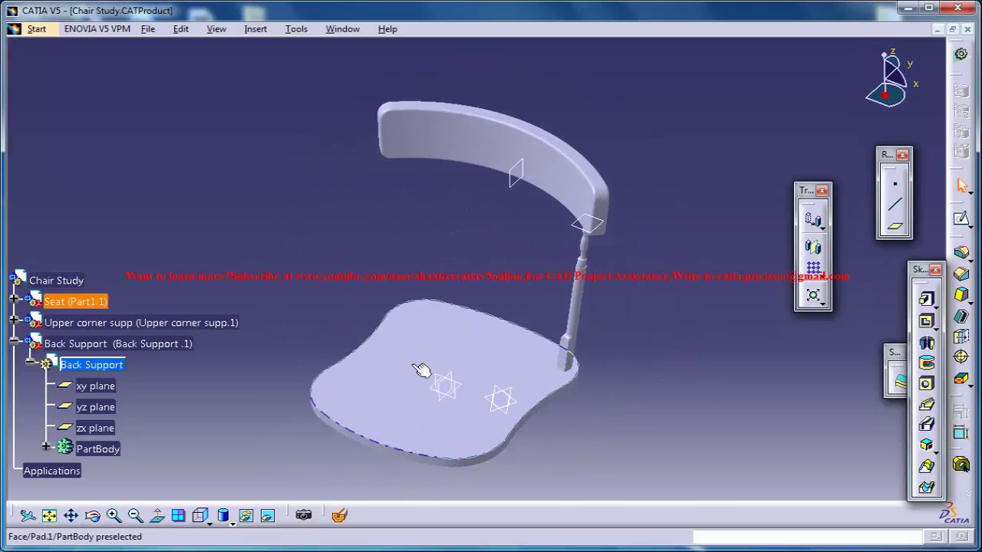
middle_click_drag(466, 371, 421, 287)
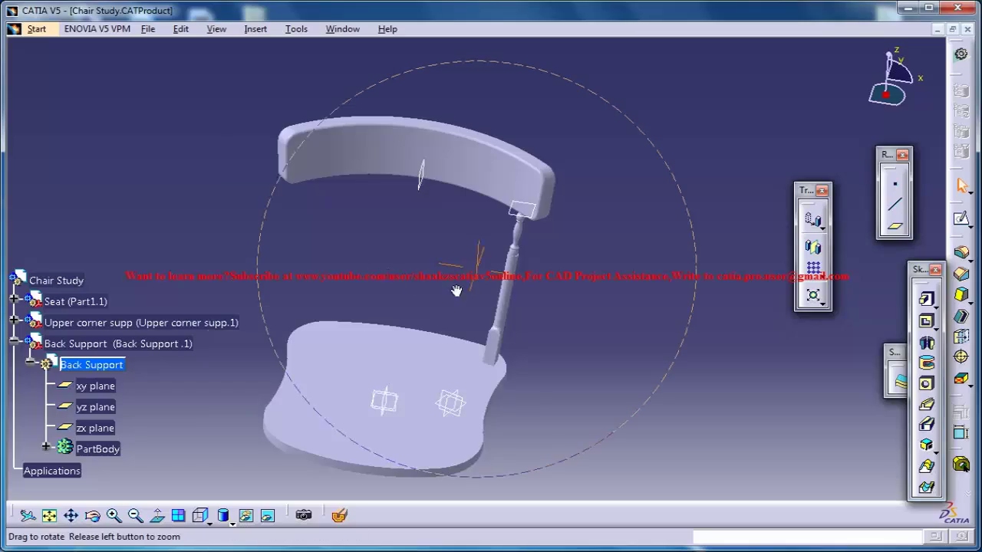
middle_click_drag(455, 290, 472, 270)
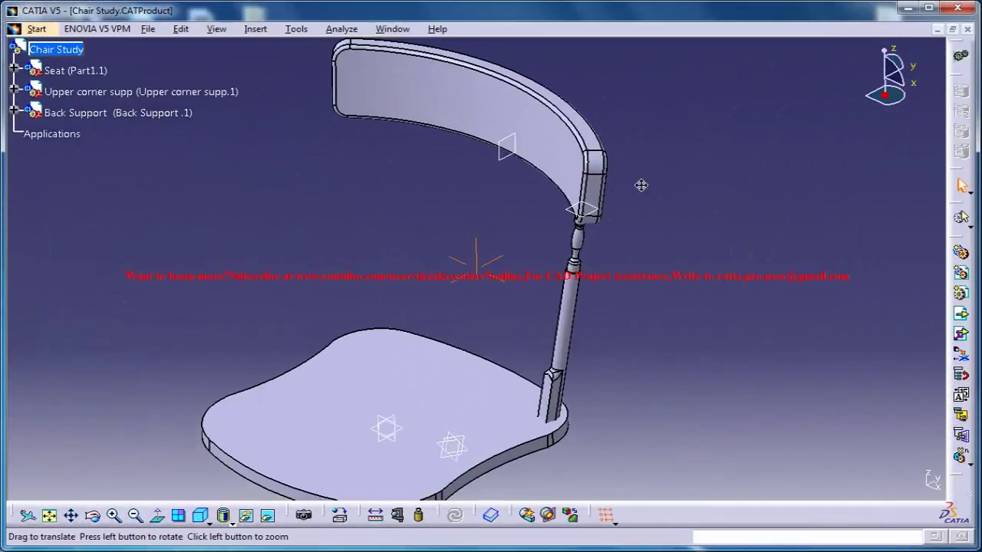
Insert a new part with the part number Rib Support into the Chair Study product.
middle_click_drag(641, 184, 668, 173)
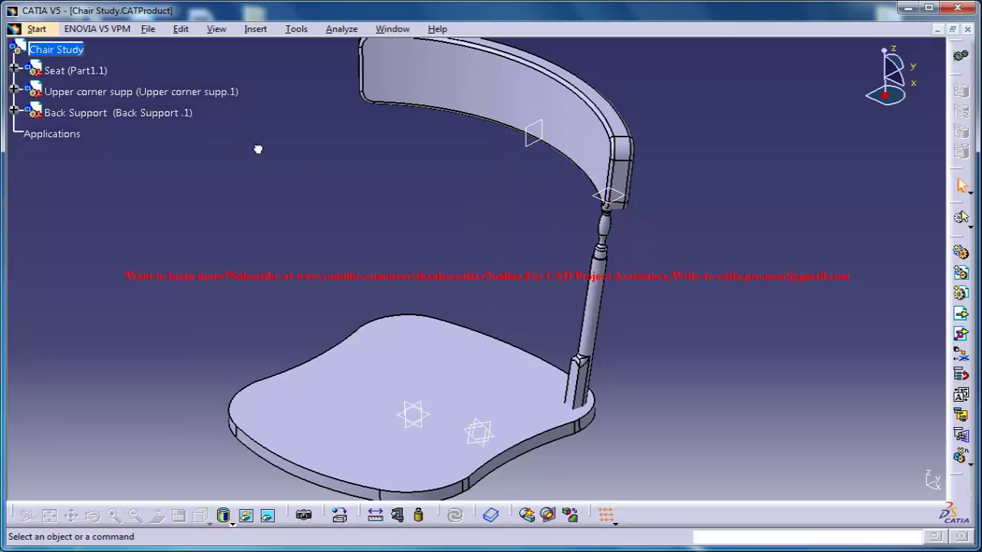
left_click(71, 54)
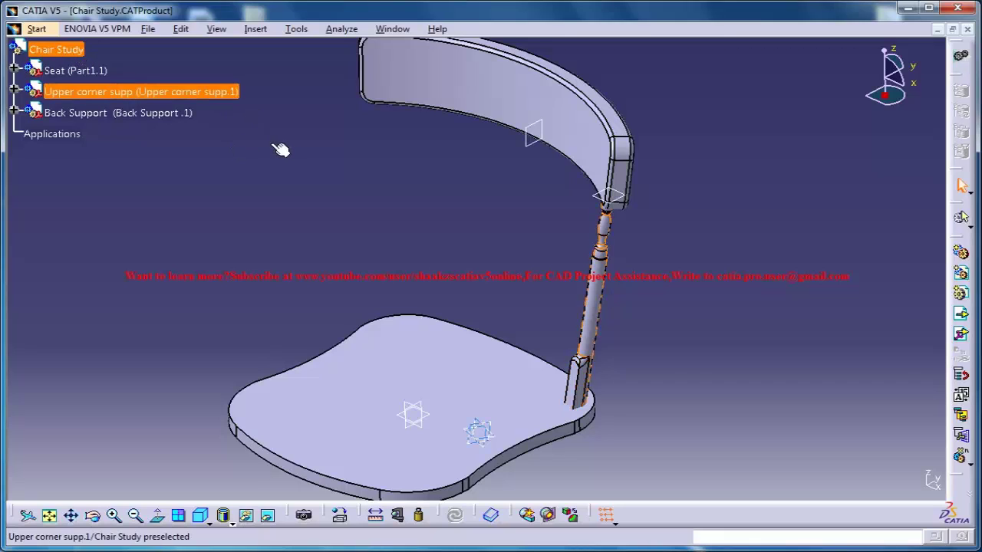
left_click(290, 53)
left_click(257, 28)
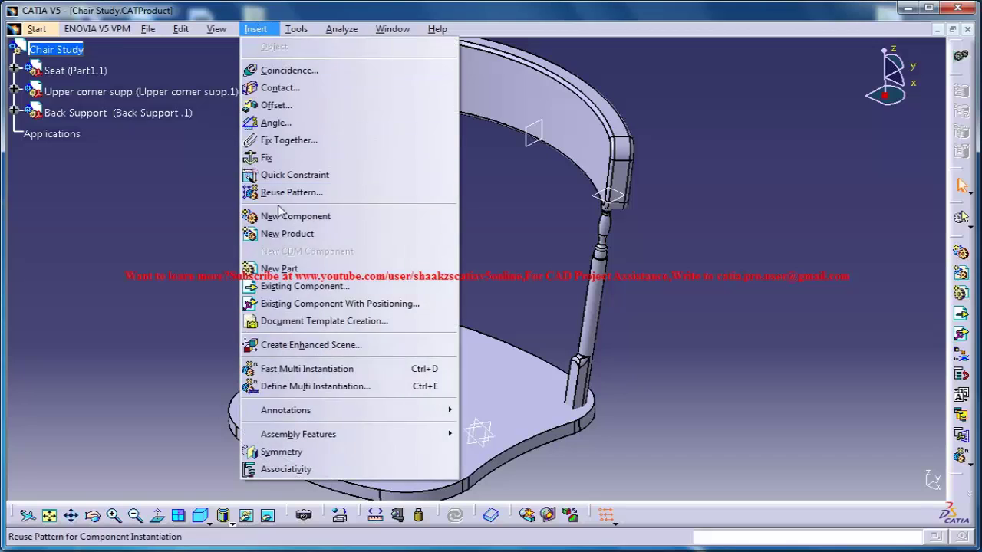
left_click(276, 259)
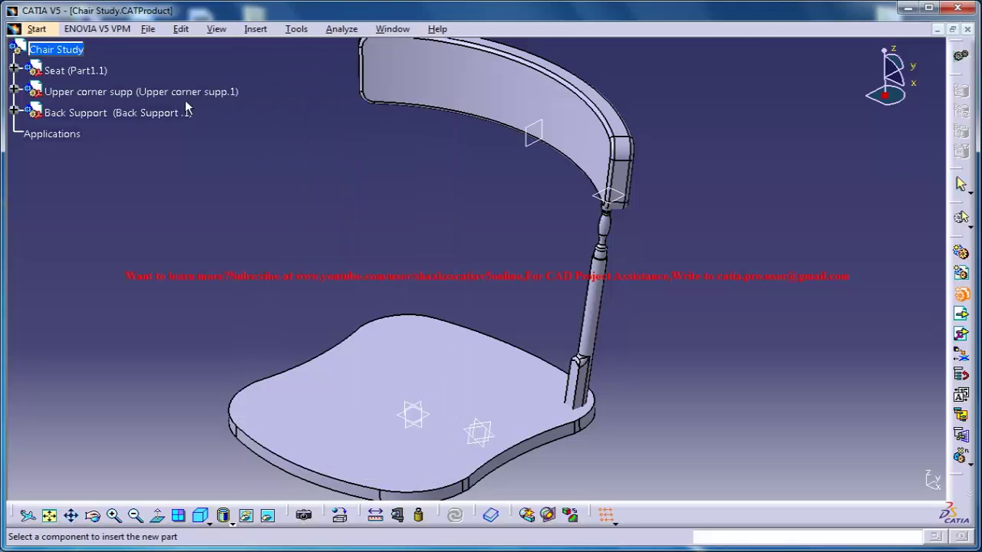
left_click(77, 52)
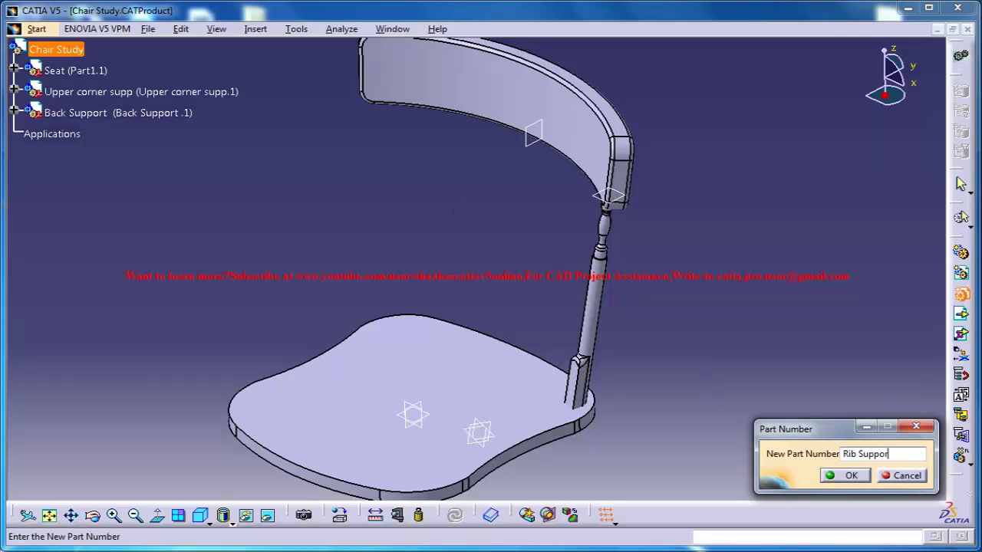
type("Rib Support")
key("Return")
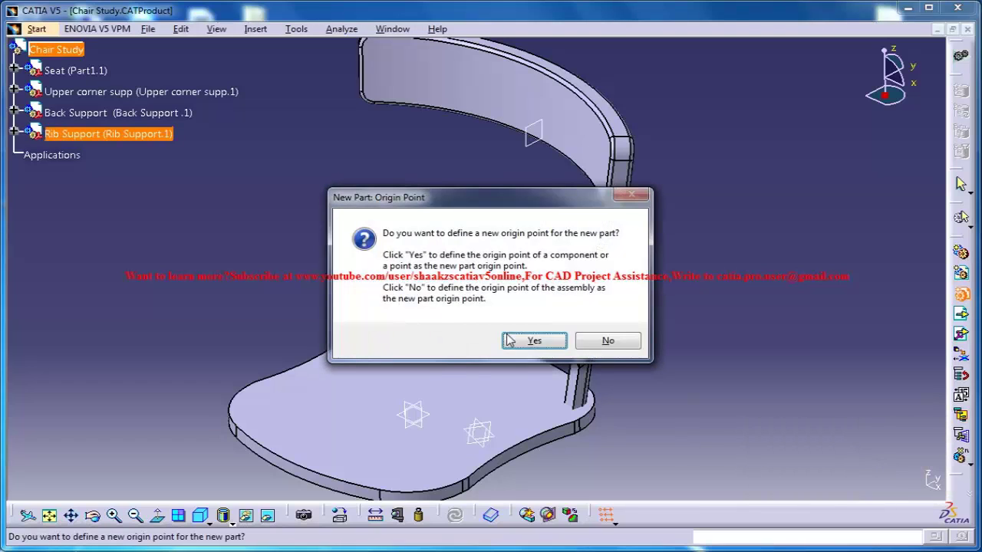
Define the new part's origin on the Seat component and activate Rib Support's PartBody for editing.
left_click(535, 341)
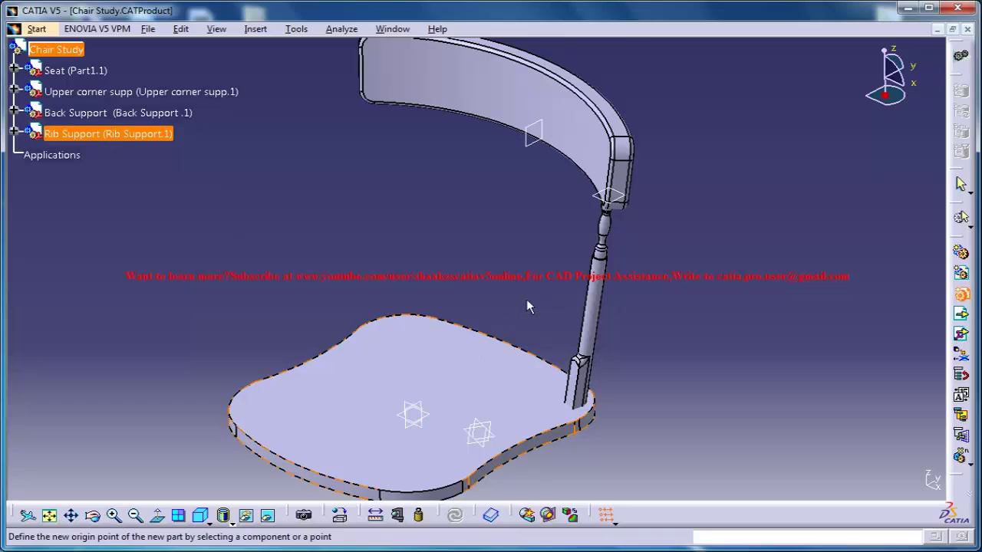
middle_click_drag(298, 314, 89, 190)
left_click(30, 135)
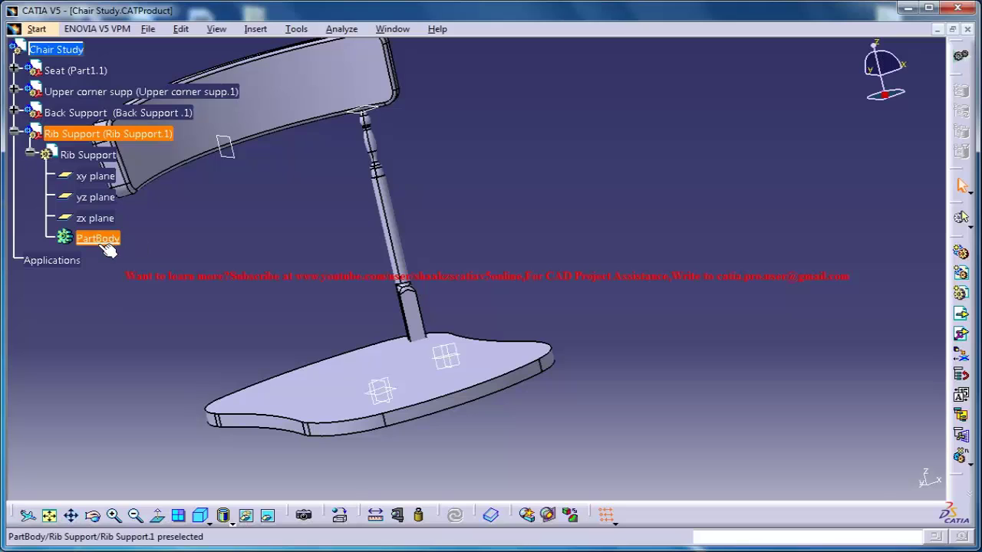
double_click(106, 242)
Start a sketch for Rib Support on the reference plane at the middle of the back support, viewed from its reverse side.
middle_click_drag(522, 228, 524, 282)
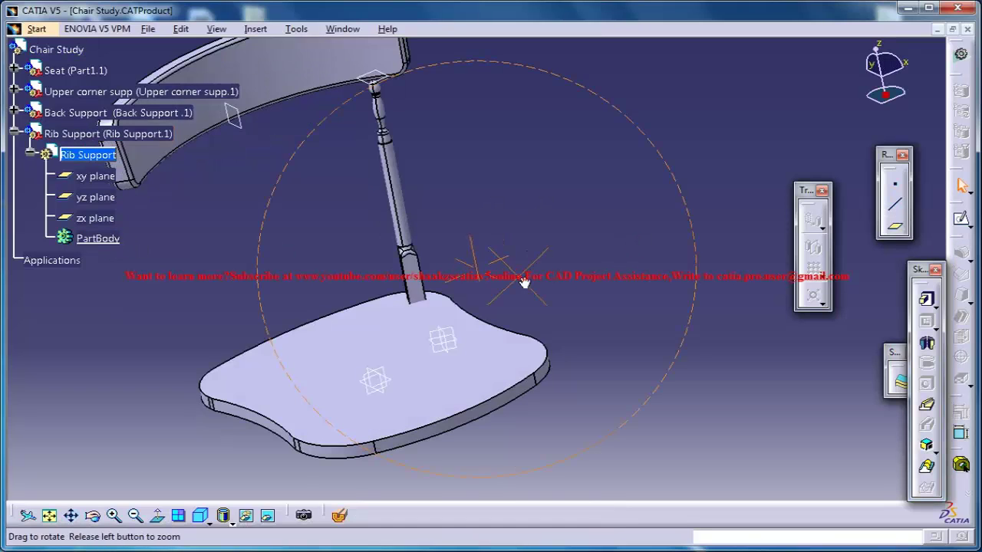
middle_click_drag(366, 236, 453, 263)
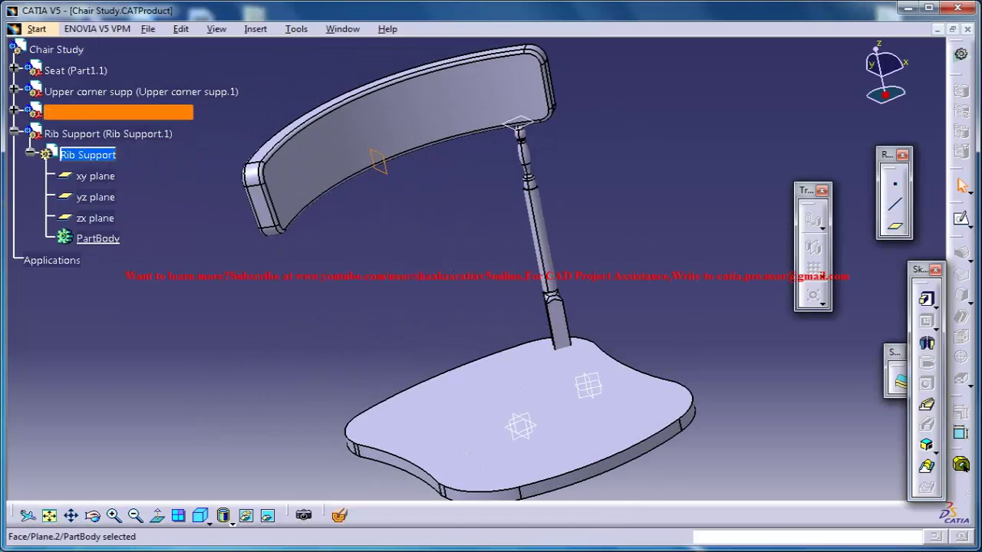
left_click(961, 219)
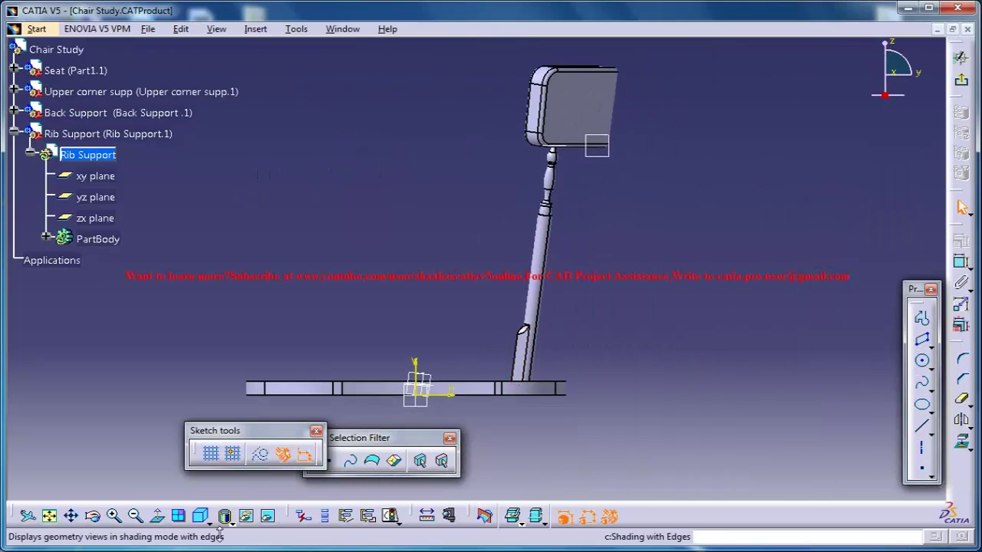
left_click(157, 516)
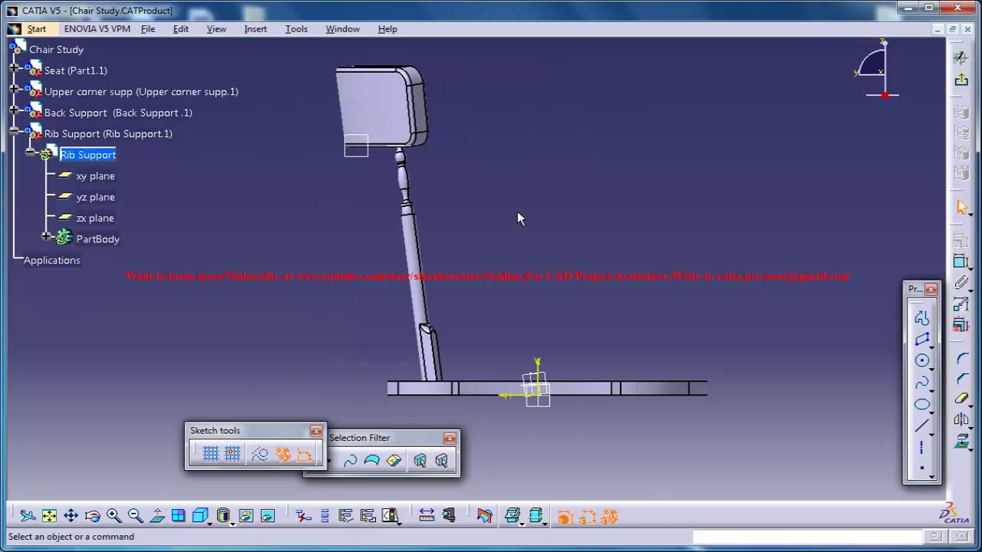
middle_click_drag(521, 217, 616, 207)
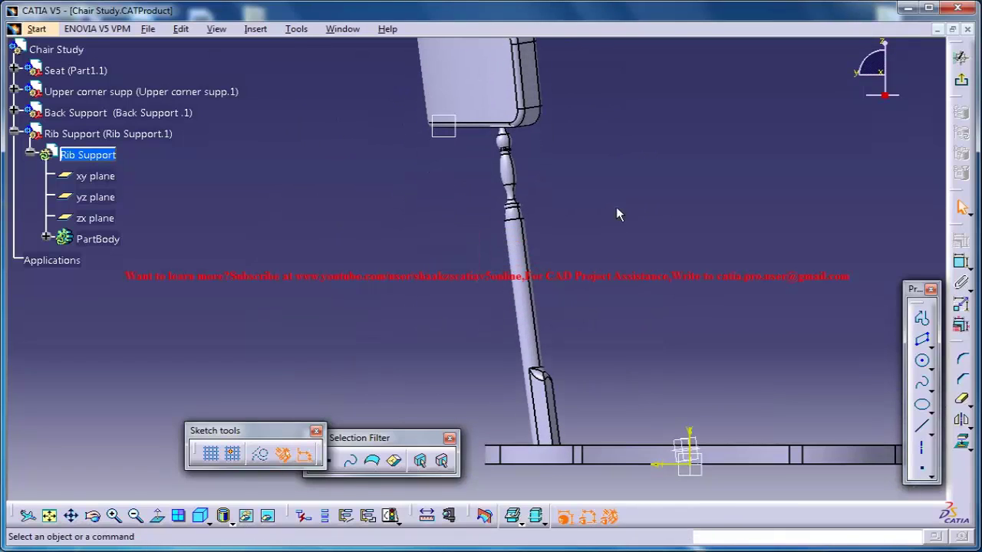
Sketch a large circle centred over the seat, with its outline passing across the back support.
left_click(922, 362)
left_click(652, 157)
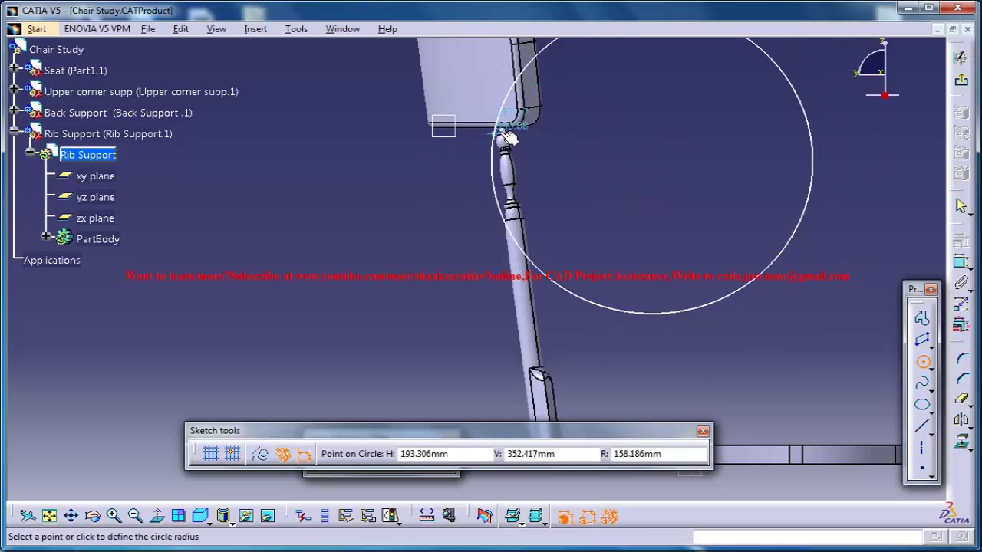
left_click(451, 82)
Sketch a second, larger circle centred below the rear of the seat, tangent to the first circle and passing near the seat's origin.
middle_click_drag(685, 263, 595, 86)
mouse_move(462, 314)
middle_mouse_down()
mouse_move(471, 287)
mouse_move(488, 344)
mouse_move(394, 342)
middle_mouse_up()
left_click(395, 360)
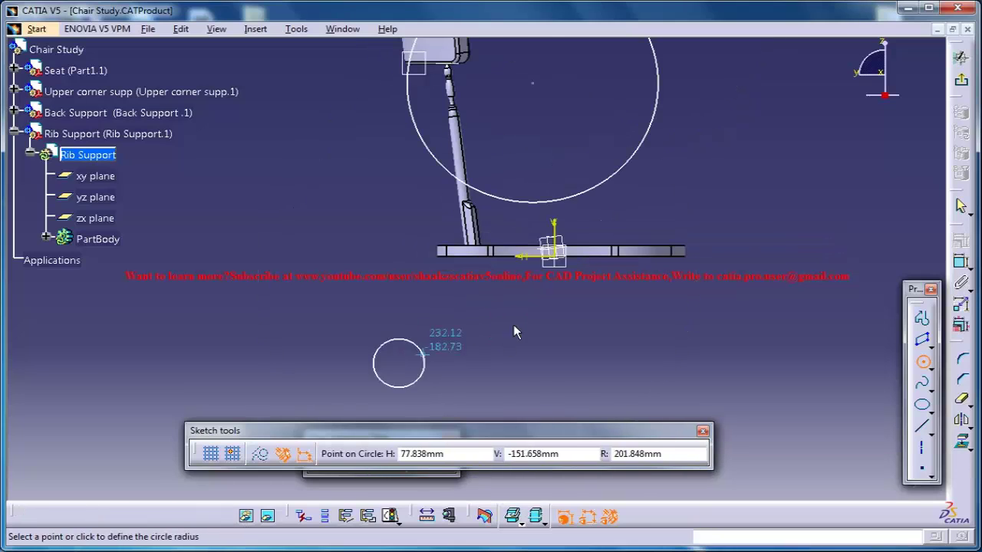
left_click(543, 235)
mouse_move(632, 204)
middle_mouse_down()
mouse_move(612, 257)
mouse_move(623, 217)
mouse_move(364, 220)
middle_mouse_up()
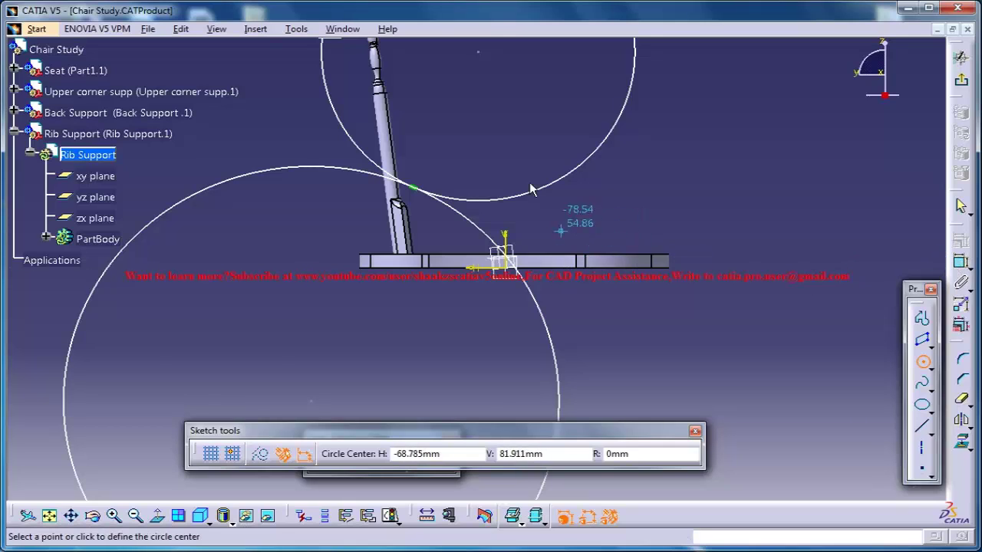
middle_click_drag(531, 189, 535, 189)
middle_click_drag(545, 240, 526, 286)
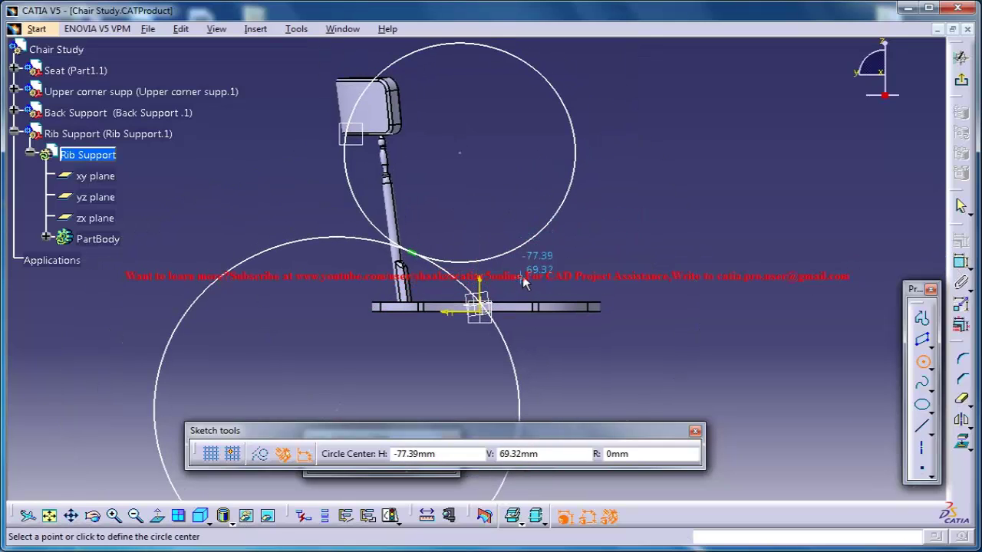
key("Escape")
Draw two horizontal axis lines as trimming limits, one across the lower circle below the seat and one across the back support.
left_click(920, 454)
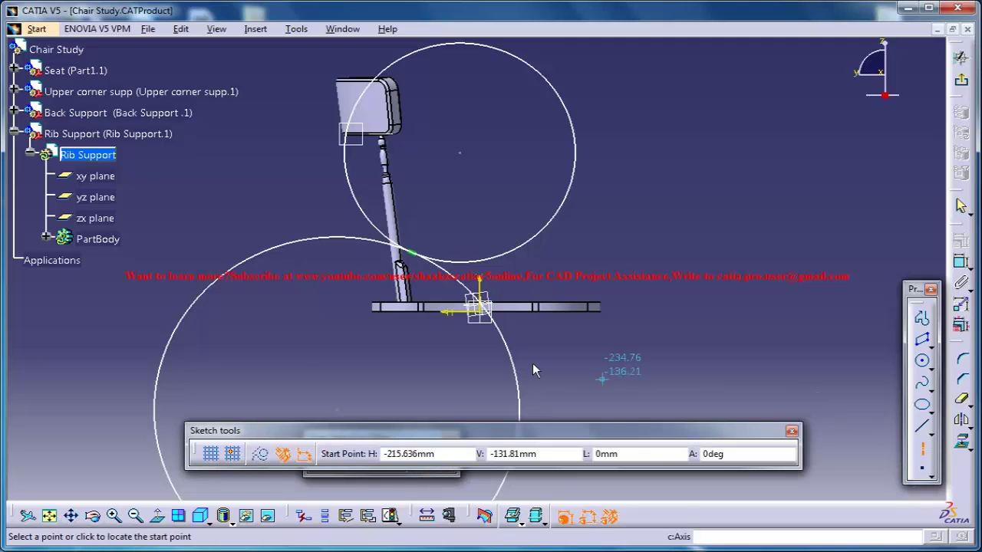
left_click(473, 369)
left_click(566, 368)
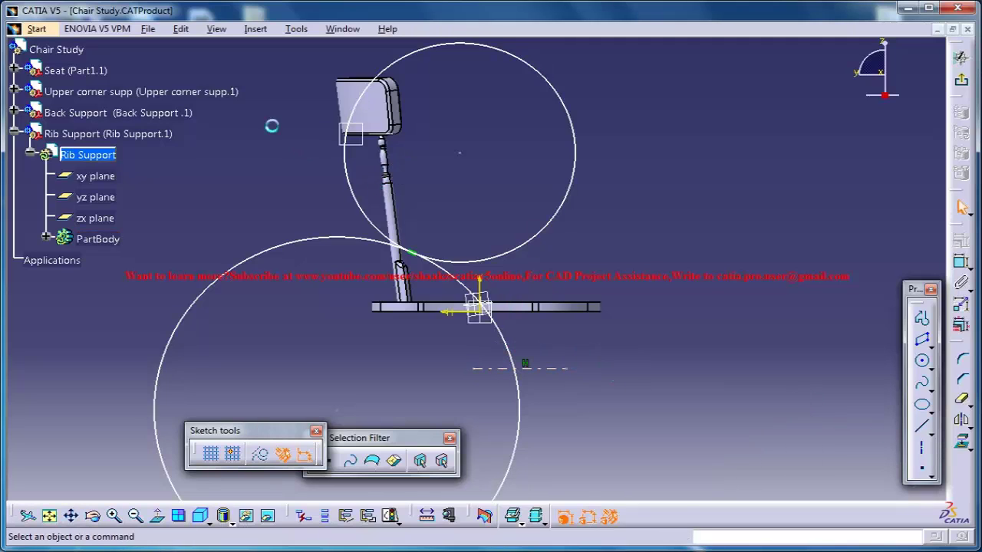
left_click(923, 452)
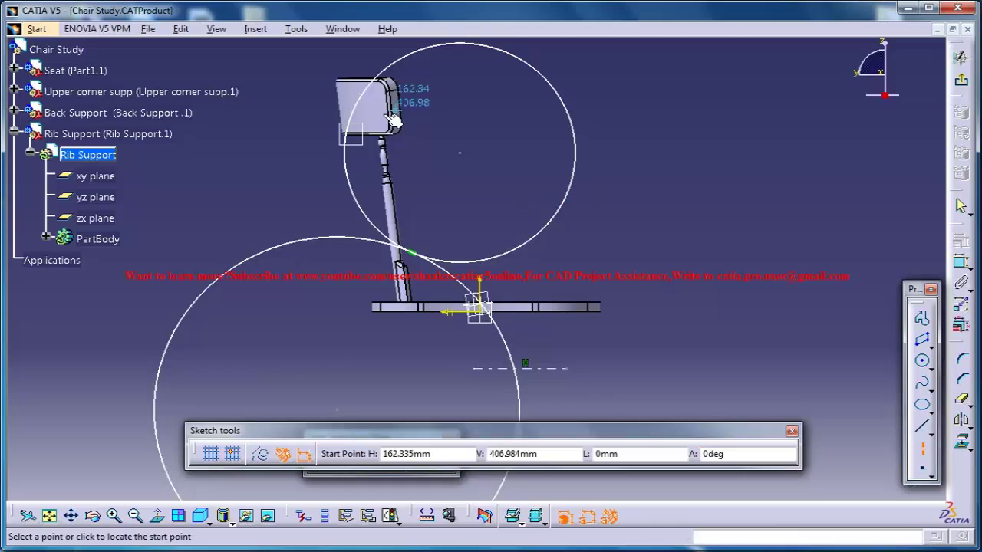
left_click(322, 115)
left_click(400, 116)
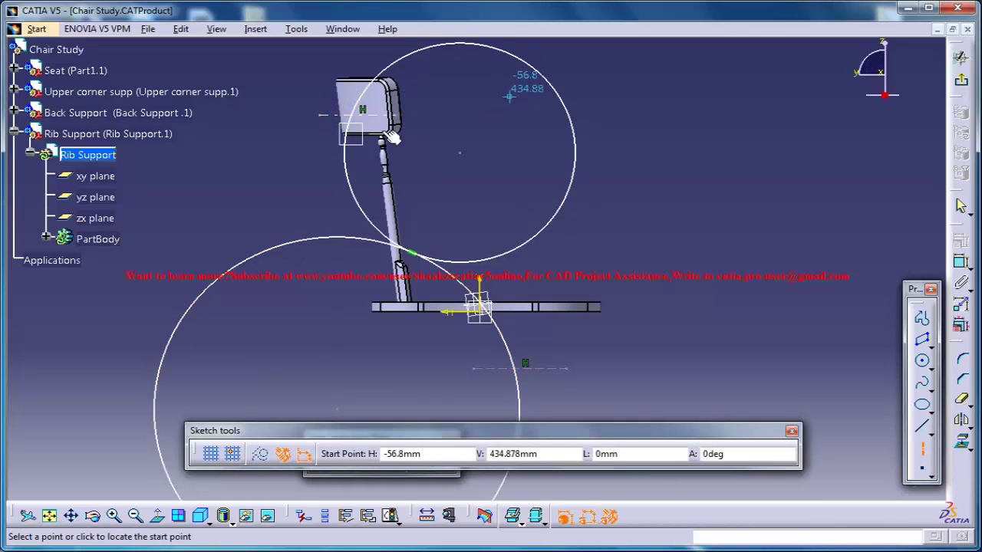
Quick-trim both circles to leave one S-shaped curve running between the two axis lines.
middle_click_drag(383, 129, 365, 203)
left_click(415, 258)
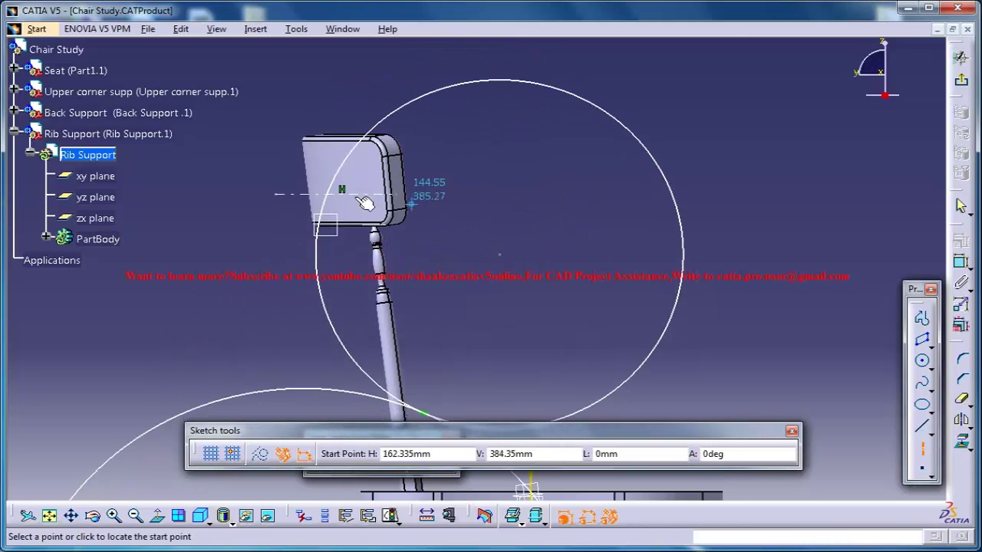
middle_click_drag(514, 418, 443, 165)
middle_click_drag(489, 254, 491, 256)
left_click(491, 256)
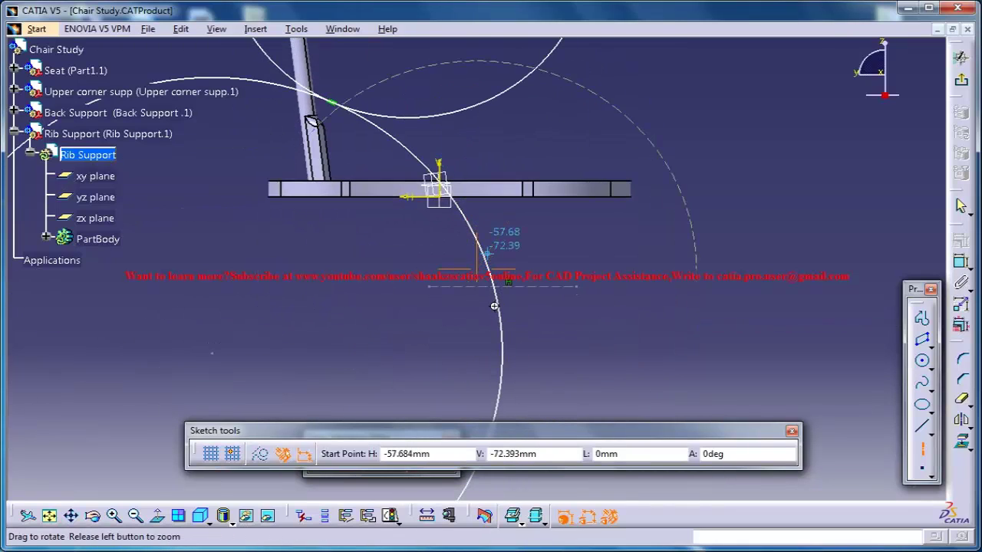
middle_click_drag(494, 306, 491, 322)
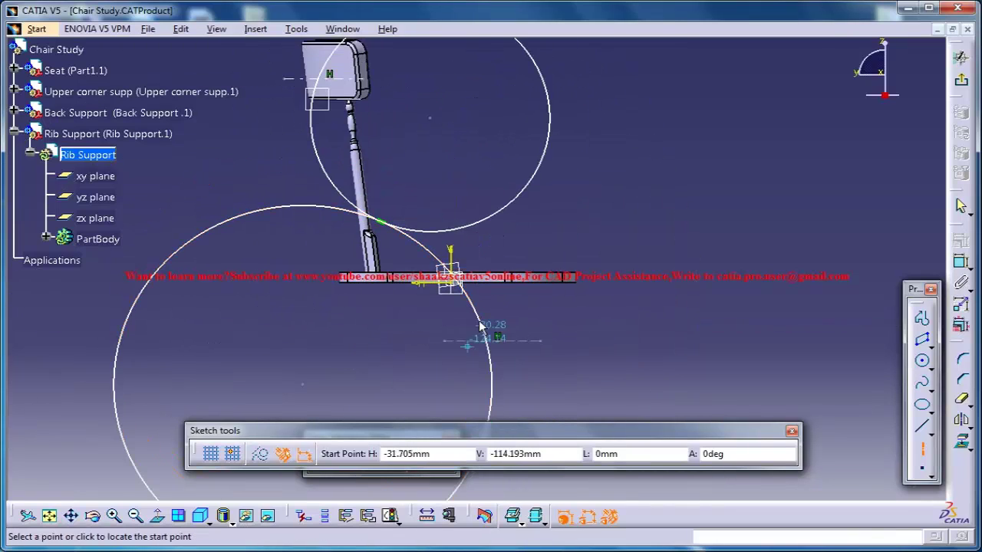
left_click(962, 402)
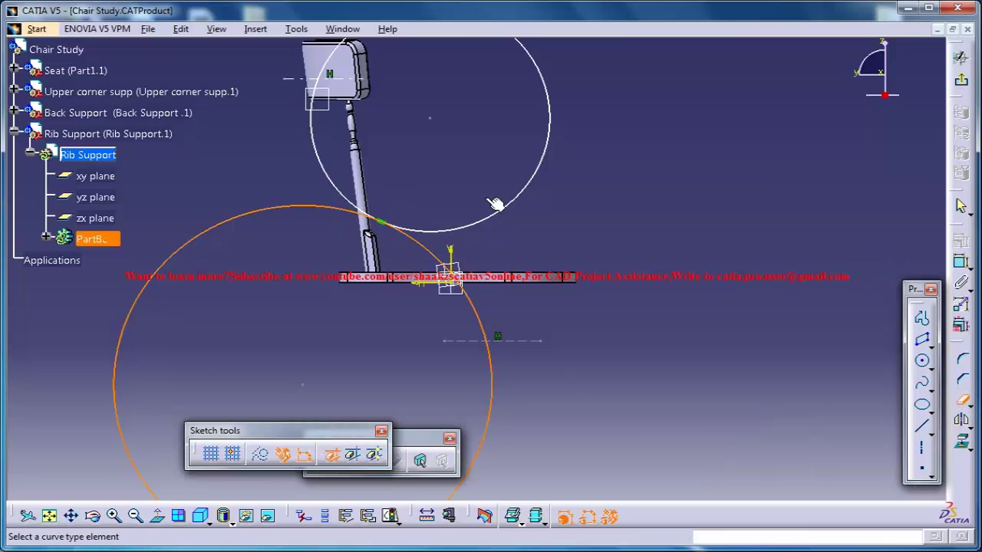
left_click(288, 212)
left_click(508, 209)
mouse_move(397, 123)
middle_mouse_down()
mouse_move(527, 337)
mouse_move(481, 184)
middle_mouse_up()
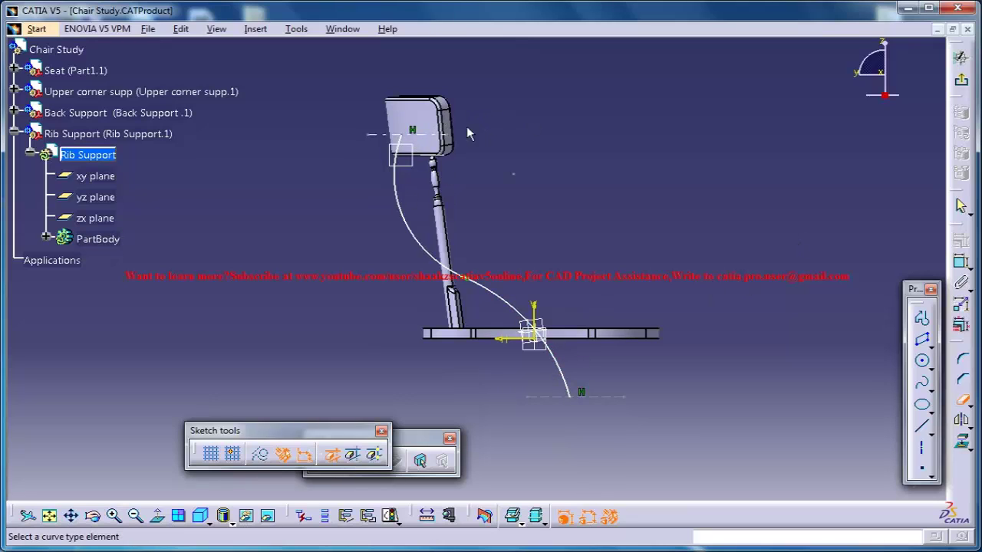
Reposition the curve's upper endpoint onto the lower edge of the back support.
mouse_move(469, 134)
middle_mouse_down()
mouse_move(579, 235)
mouse_move(587, 178)
mouse_move(448, 218)
mouse_move(504, 196)
middle_mouse_up()
middle_click_drag(628, 199, 660, 203)
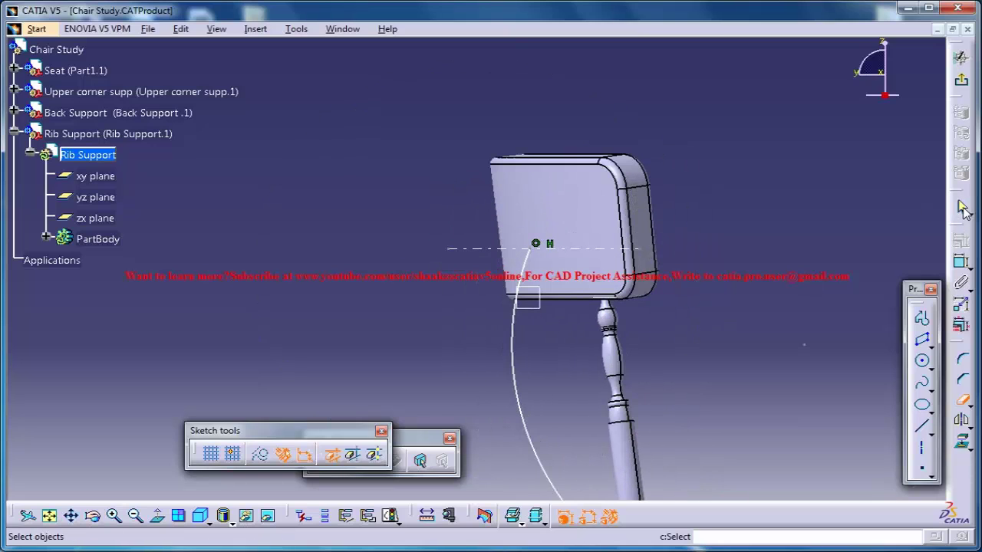
left_click(963, 209)
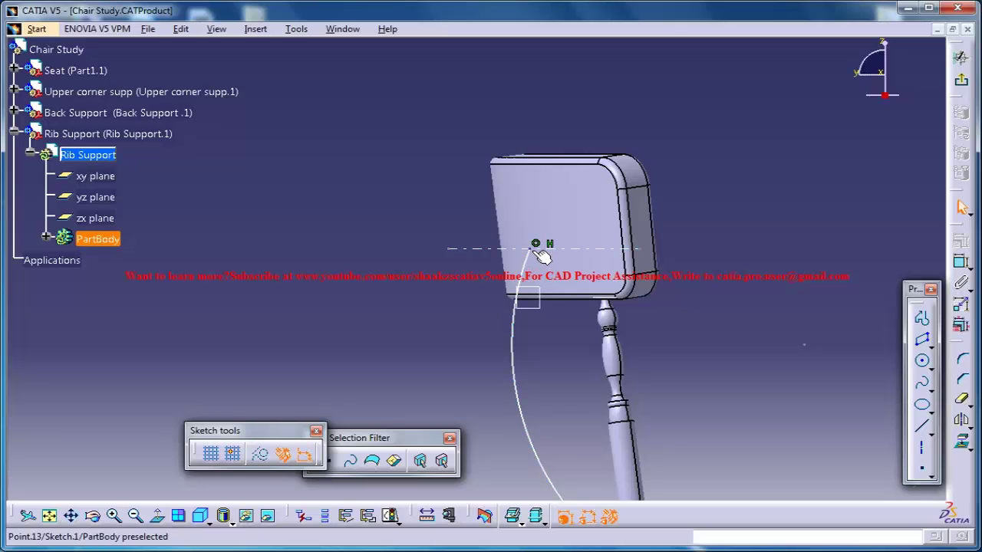
left_click_drag(540, 253, 525, 299)
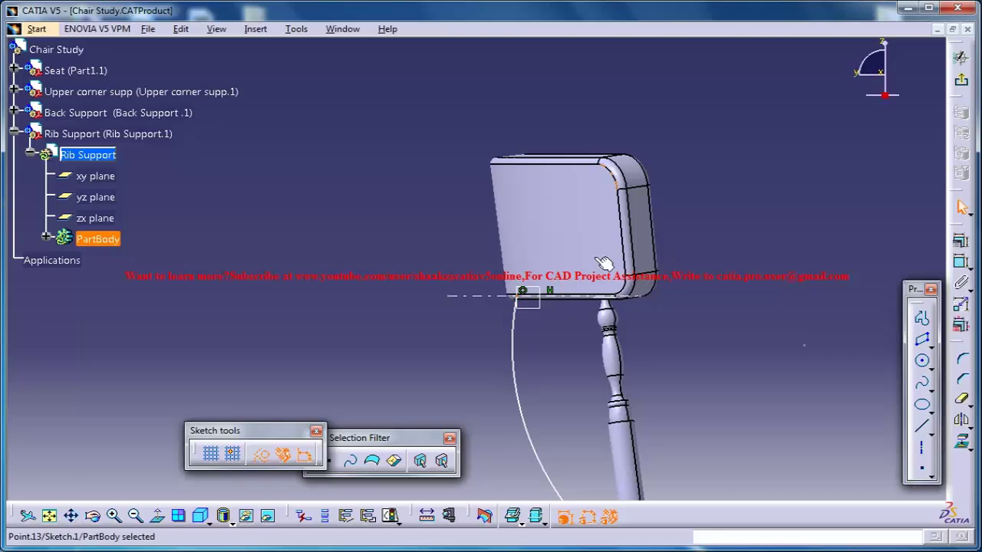
Move the curve's lower endpoint onto the rear of the seat and pull the tangency point up behind the post.
middle_click_drag(593, 380, 361, 3)
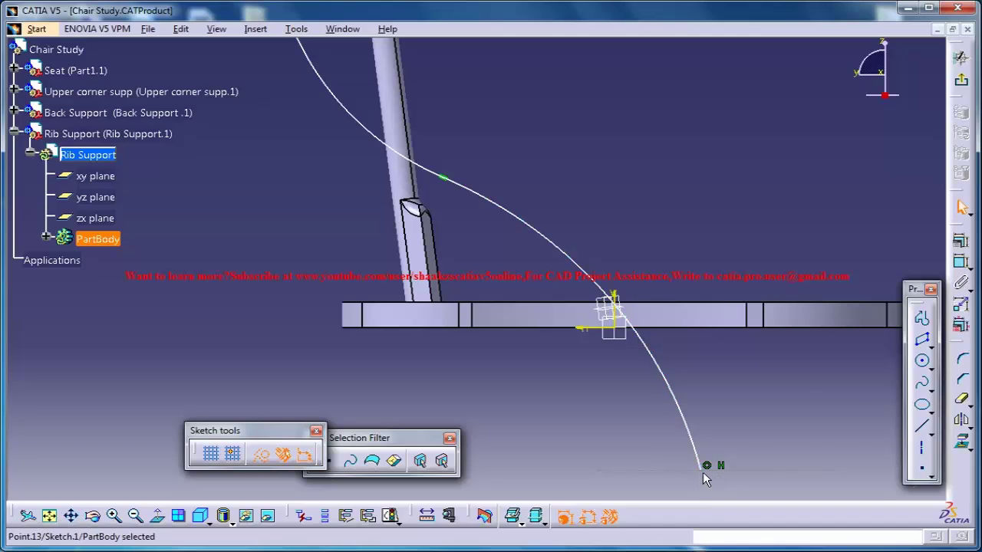
left_click_drag(702, 471, 376, 317)
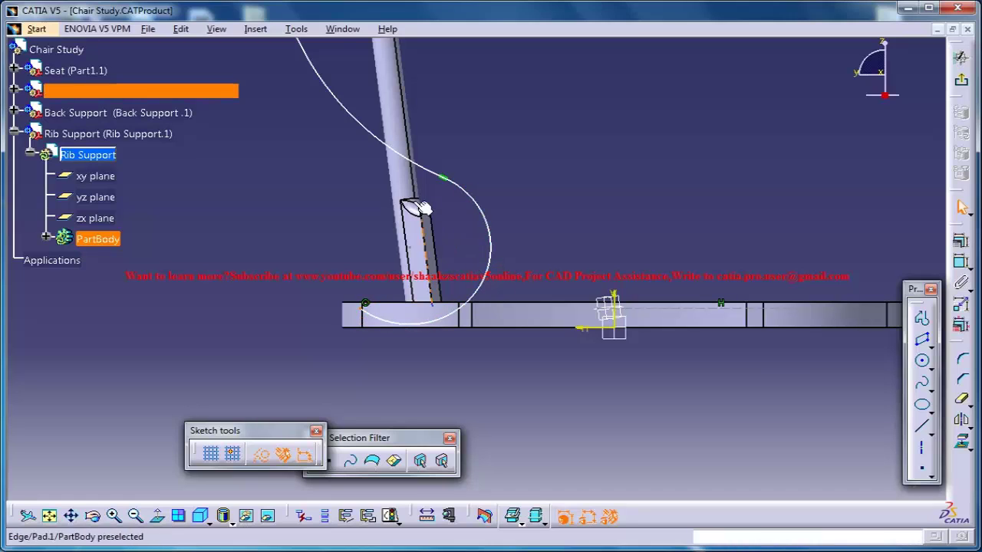
middle_click_drag(396, 125, 594, 376)
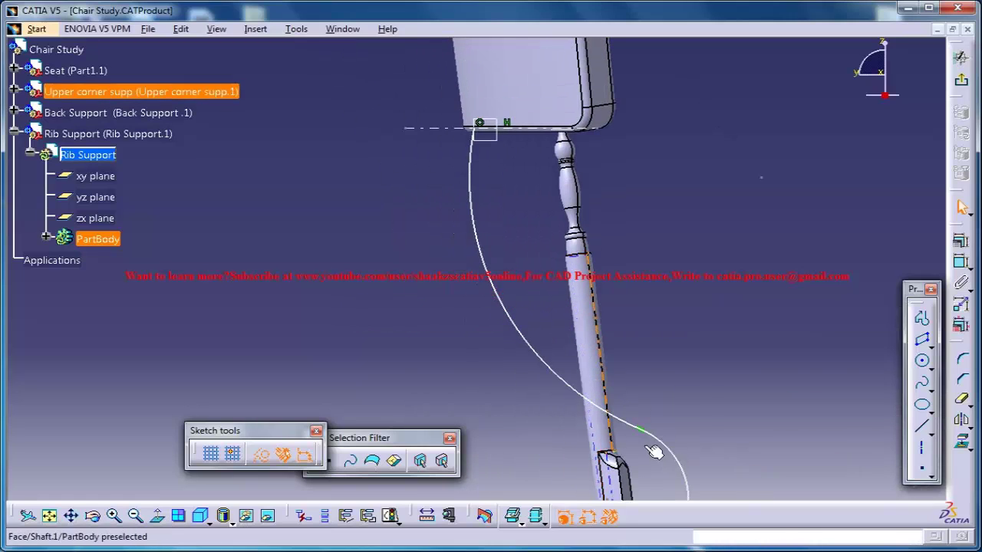
left_click_drag(640, 429, 525, 302)
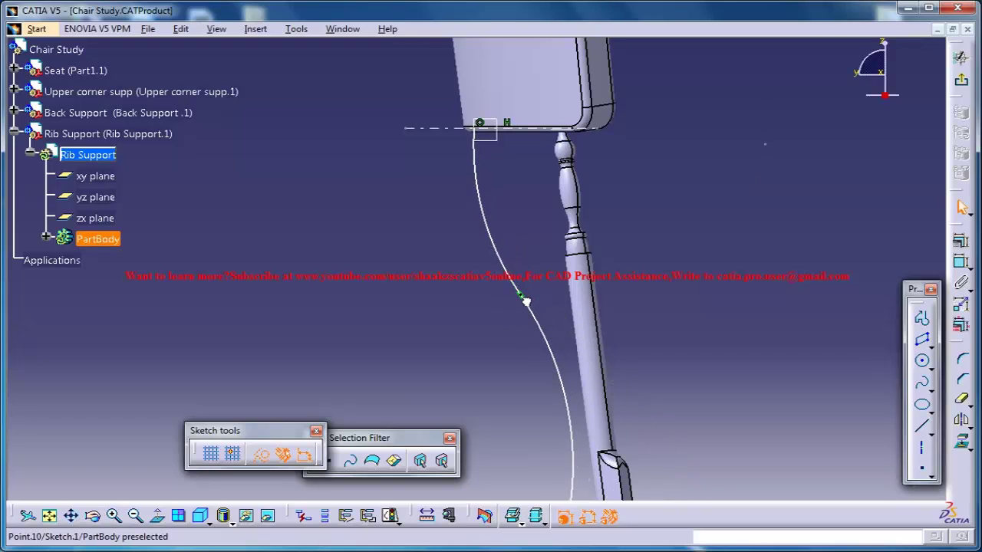
Apply Fix constraints to the curve's upper endpoint at the back support and its lower endpoint on the seat.
middle_click_drag(526, 302, 619, 305)
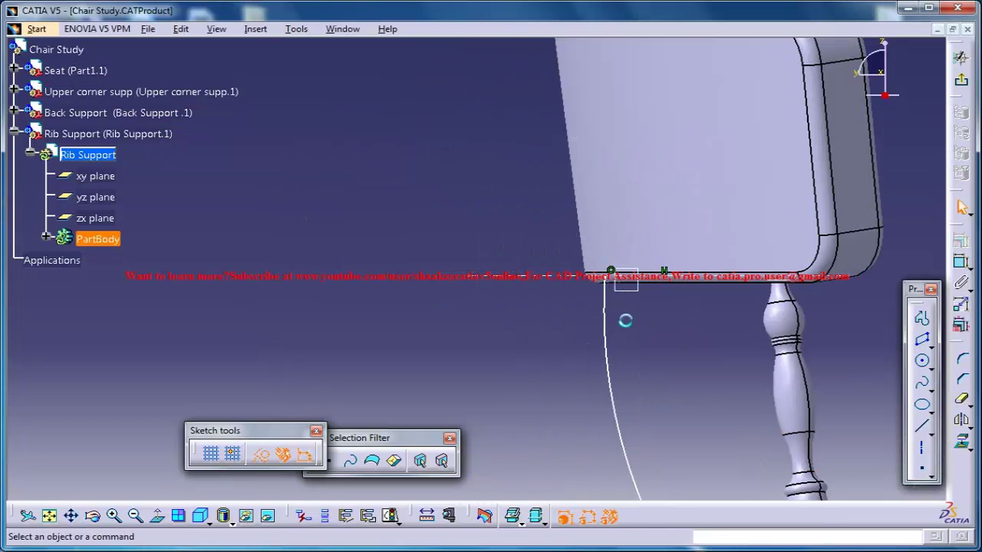
left_click(614, 281)
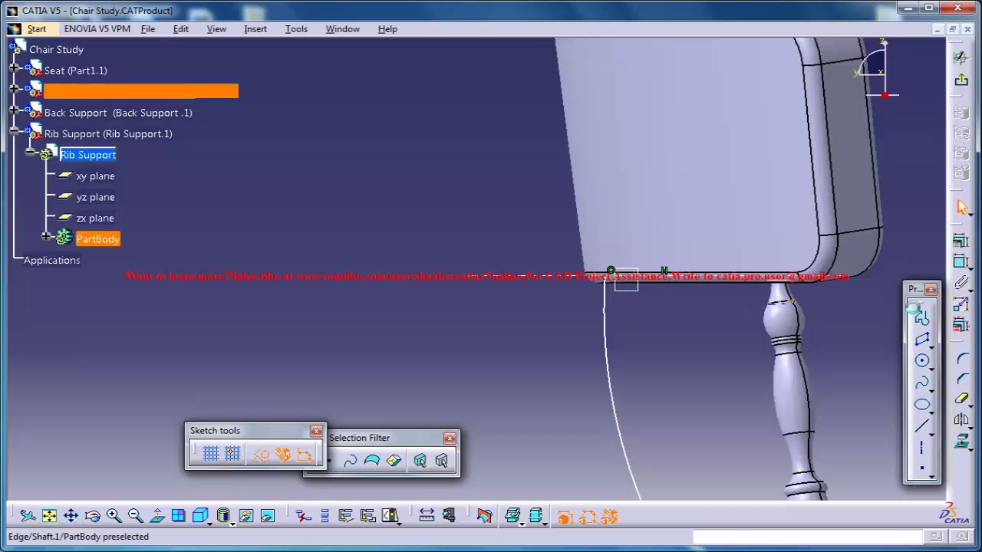
left_click(960, 261)
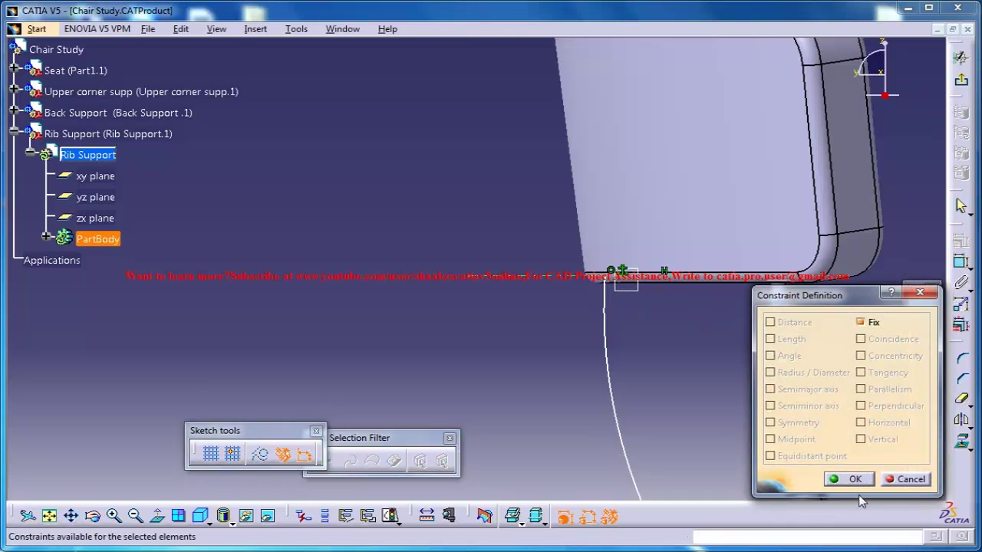
left_click(850, 479)
middle_click_drag(690, 384, 560, 319)
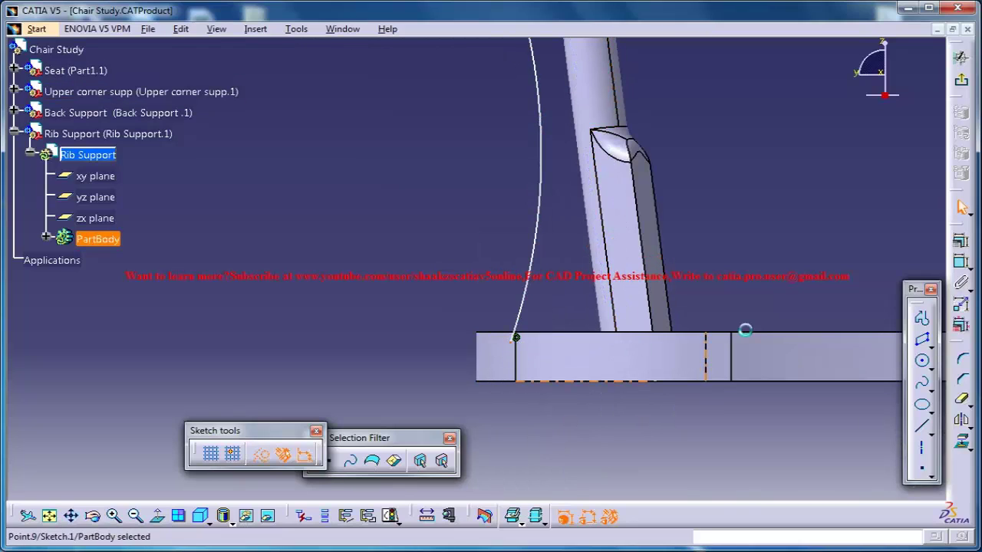
left_click(960, 260)
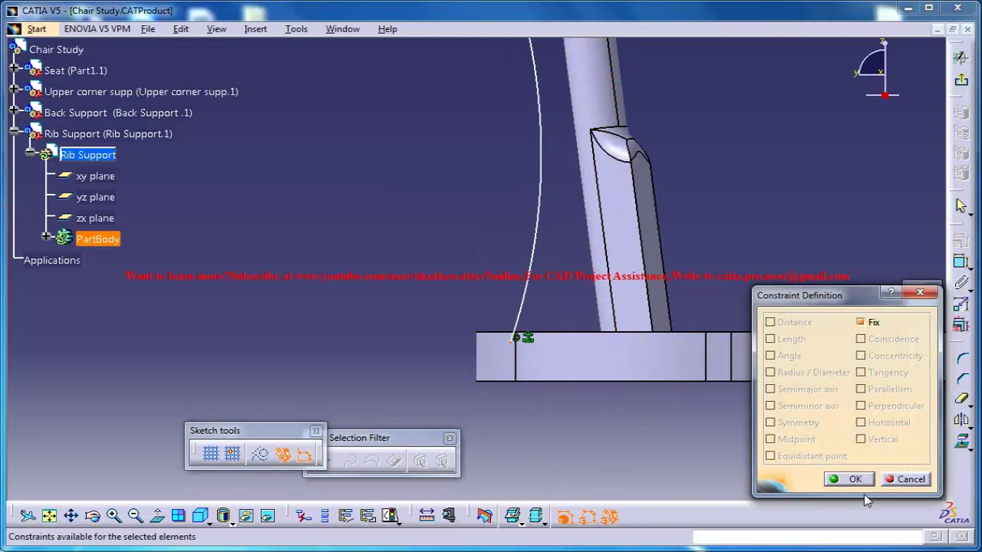
left_click(851, 479)
Shift the tangency point between the two arcs downward to flatten the S-curve.
middle_click_drag(428, 176, 569, 245)
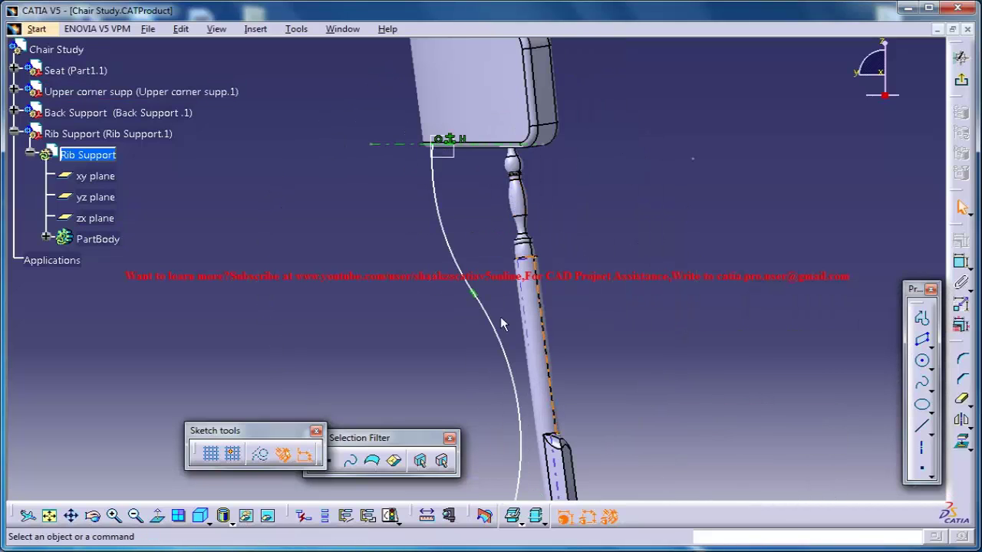
left_click_drag(484, 303, 491, 372)
middle_click_drag(526, 274, 453, 151)
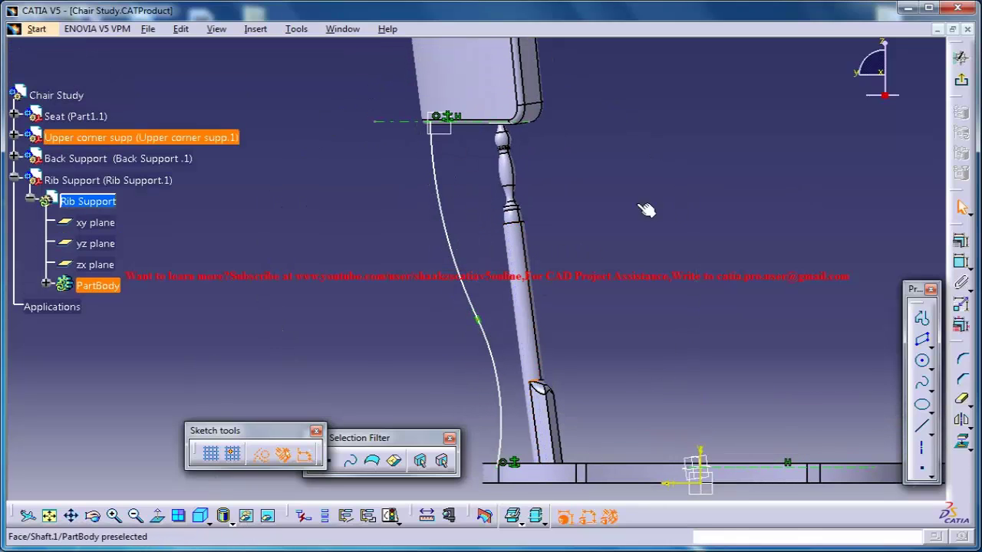
Add a radius constraint to the upper arc and set it to 450 mm.
left_click(960, 262)
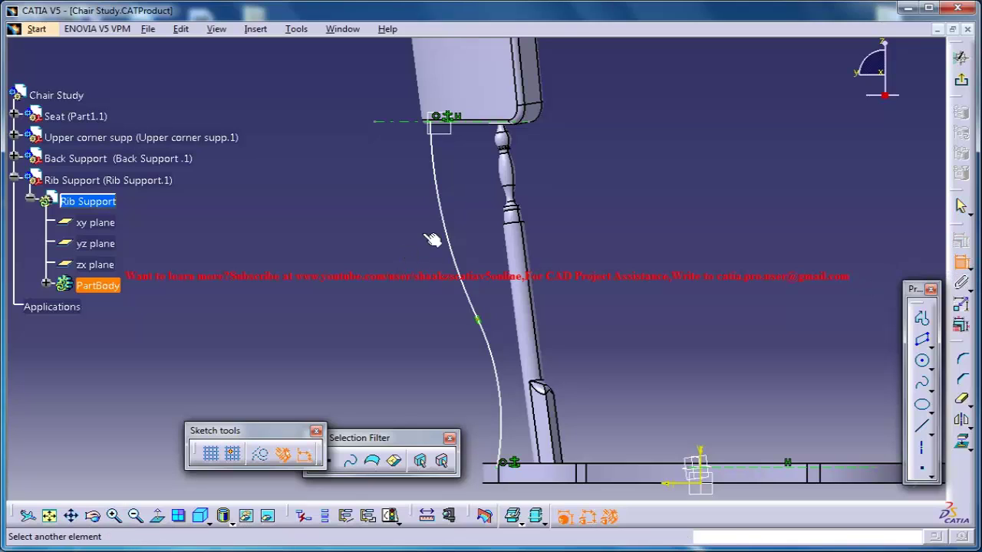
left_click(450, 214)
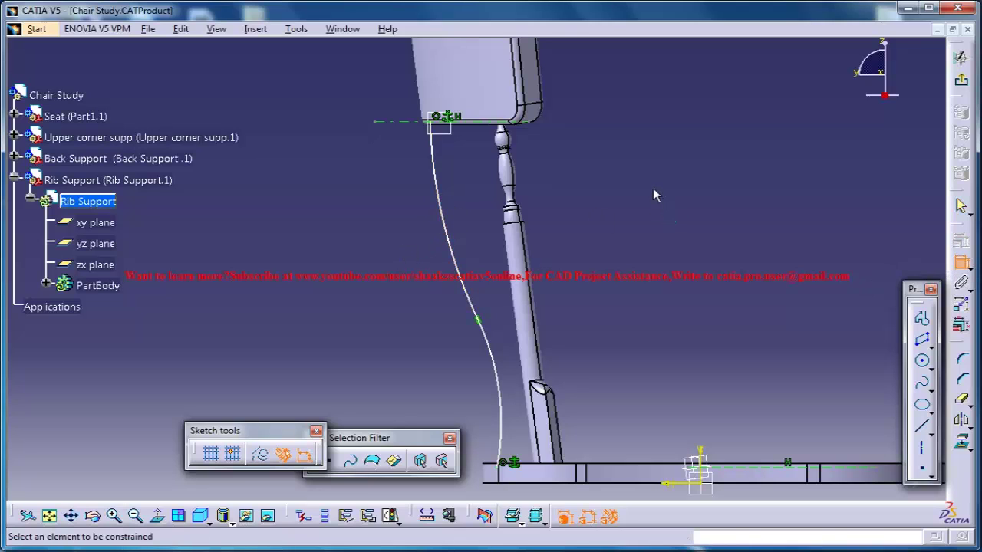
left_click(449, 217)
left_click(613, 203)
double_click(600, 190)
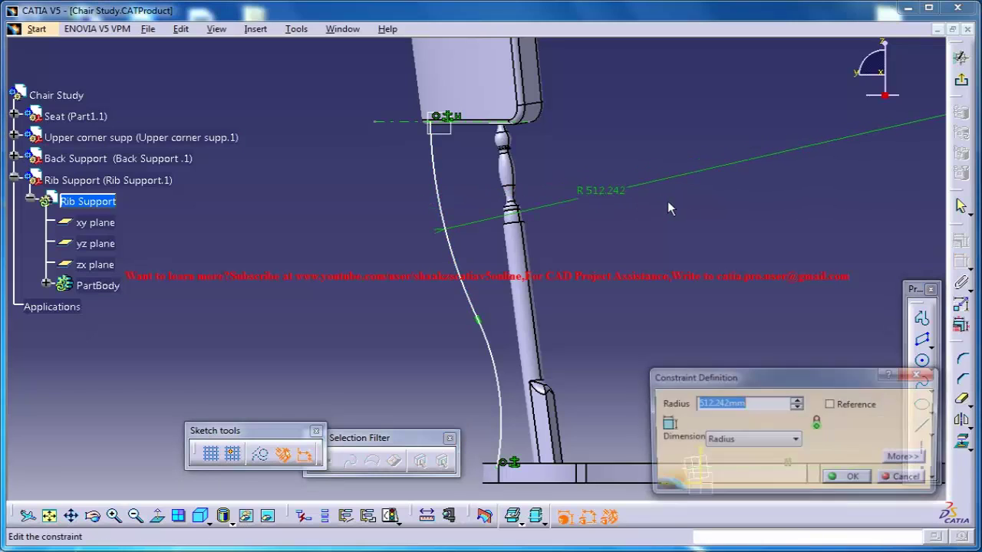
type("450")
key("Return")
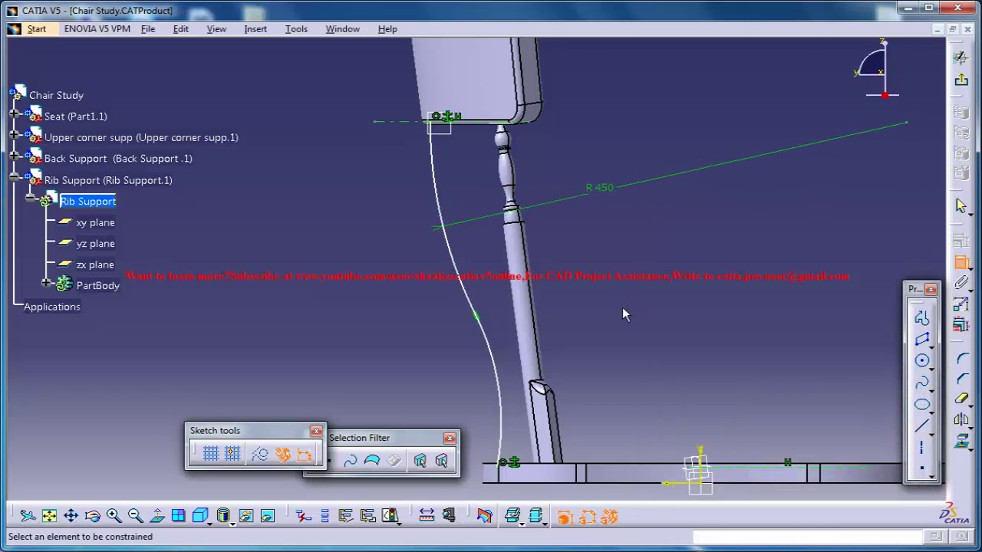
Constrain the lower arc's radius to 350 mm and exit the sketch.
left_click(497, 367)
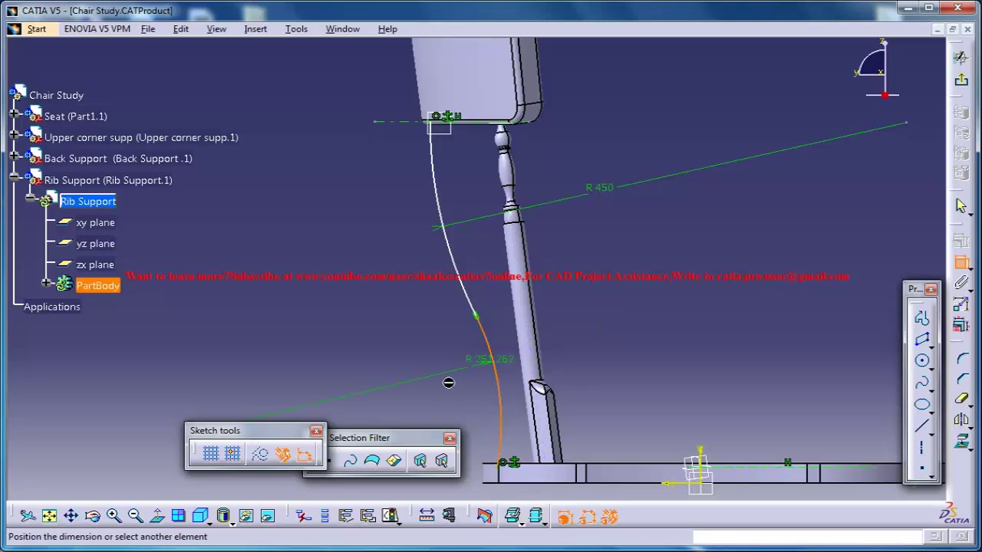
left_click(452, 379)
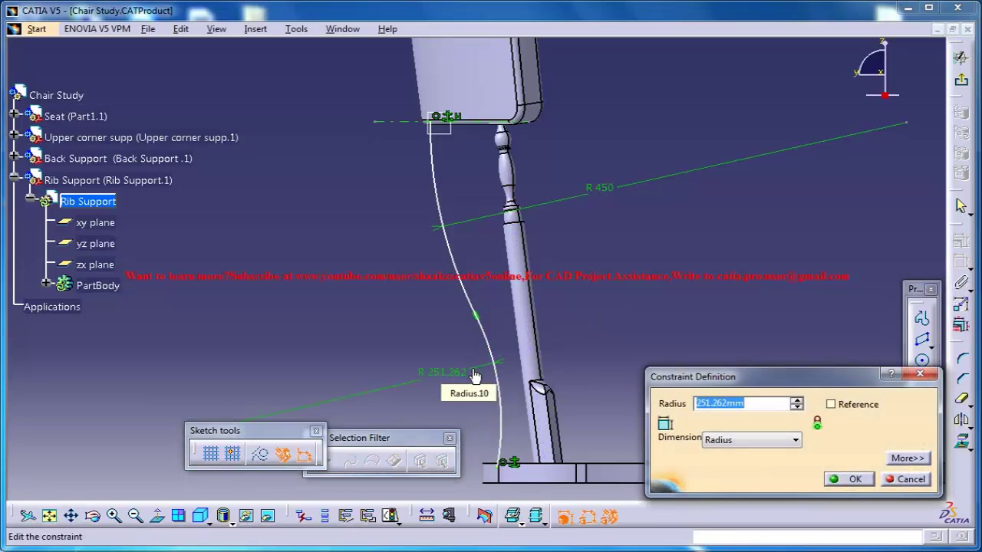
key("Return")
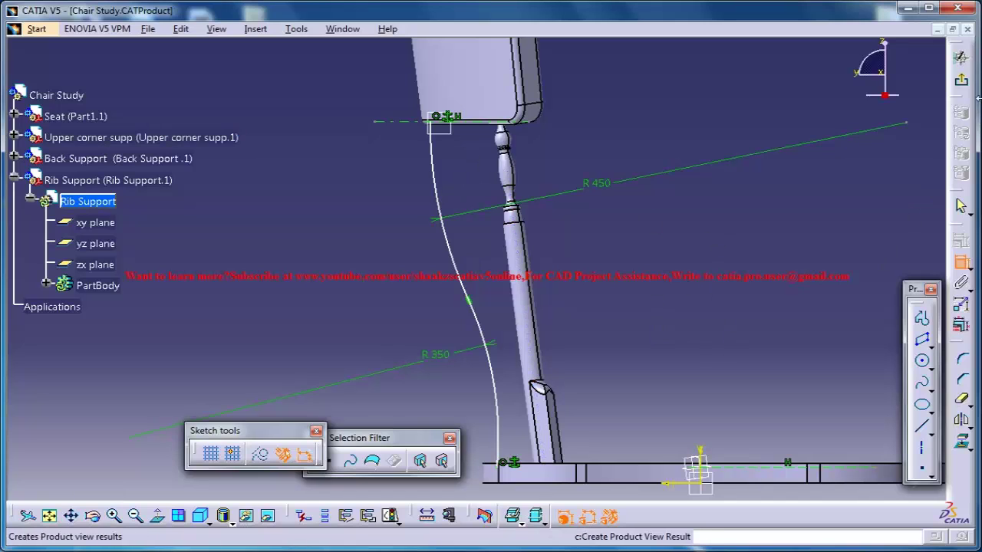
left_click(960, 59)
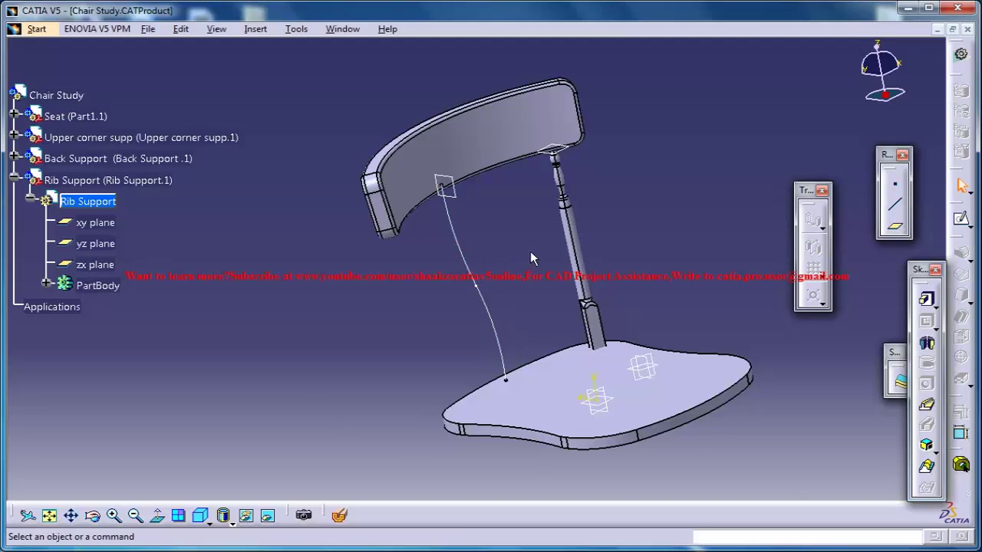
Create a reference plane parallel to the xy plane through the guide curve's lower endpoint on the seat.
middle_click_drag(550, 286, 461, 344)
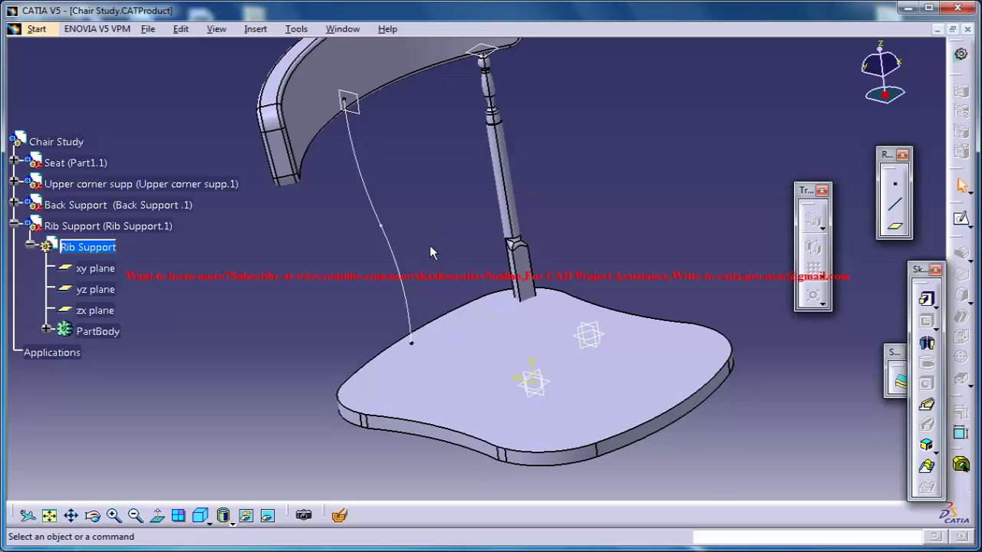
left_click(555, 388)
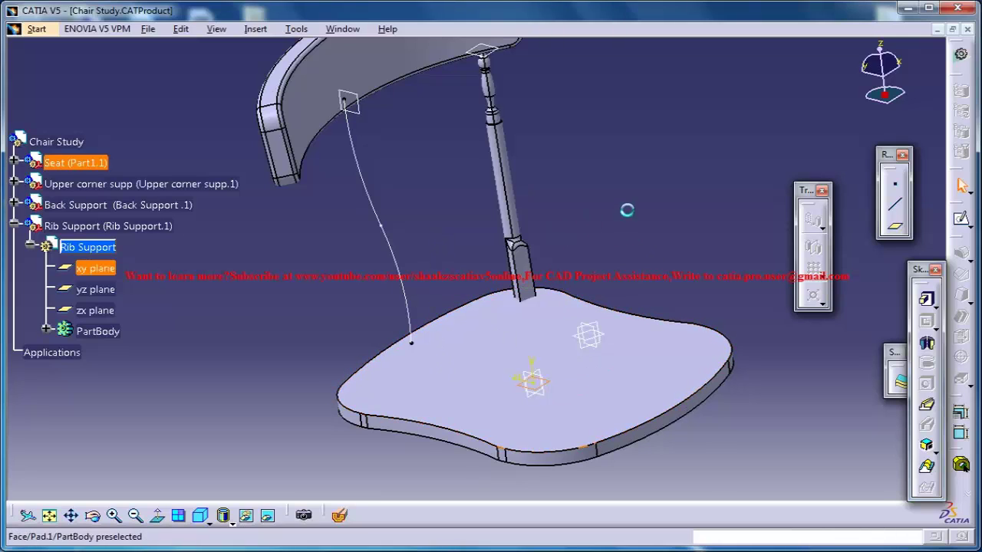
left_click(895, 230)
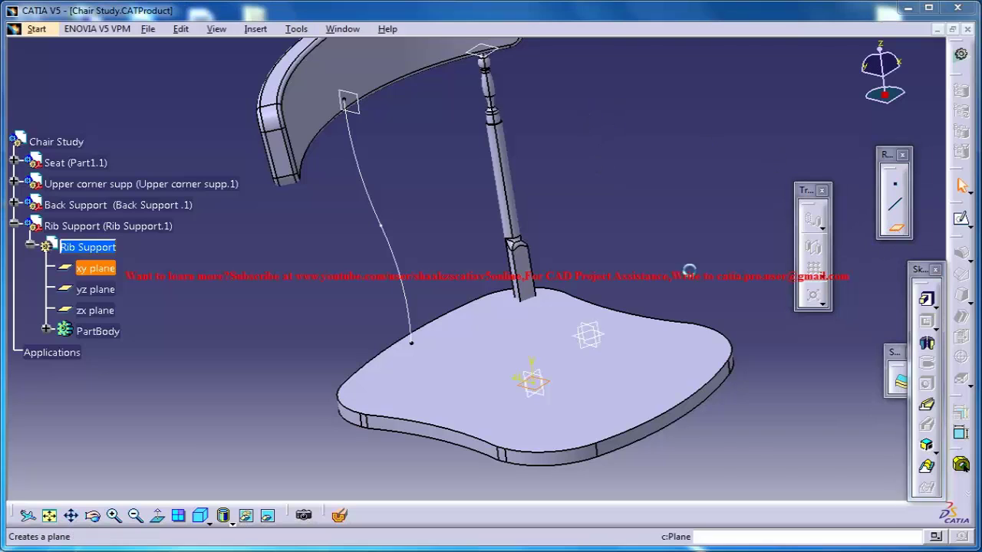
left_click(412, 343)
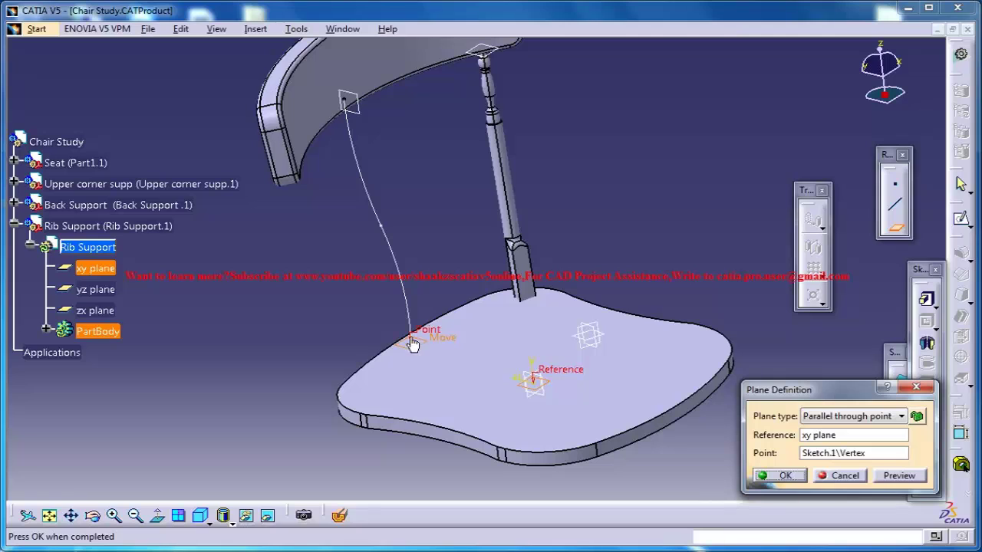
left_click(797, 479)
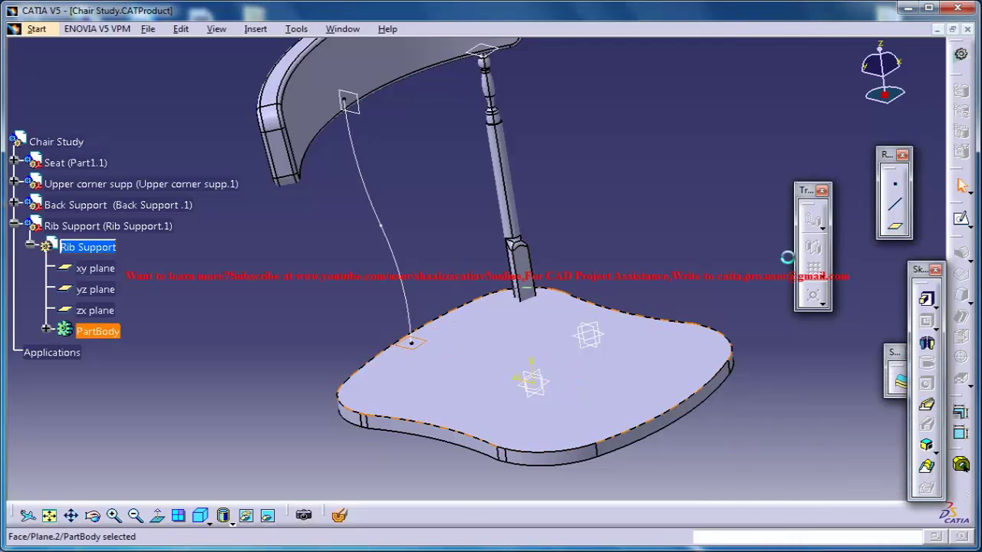
Sketch a rectangle about 27 by 15 mm around the curve's lower endpoint on the plane through that point.
left_click(960, 219)
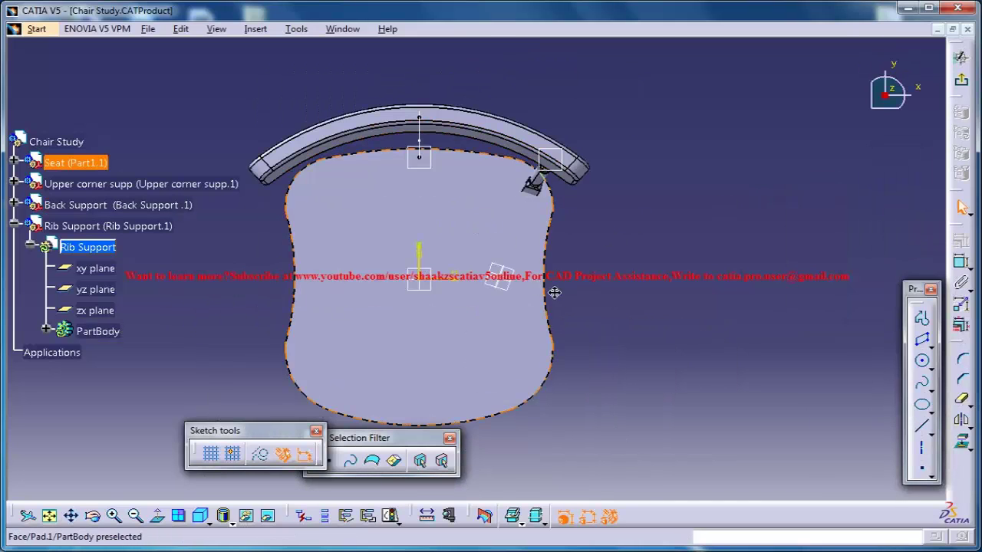
mouse_move(554, 237)
middle_mouse_down("ctrl")
mouse_move(548, 223)
mouse_move(539, 262)
middle_mouse_up("ctrl")
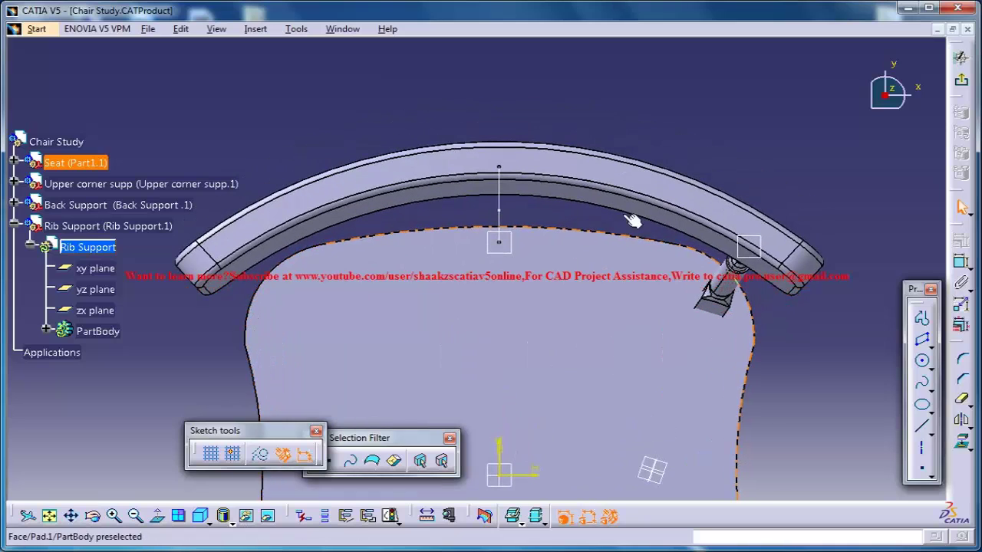
left_click(925, 341)
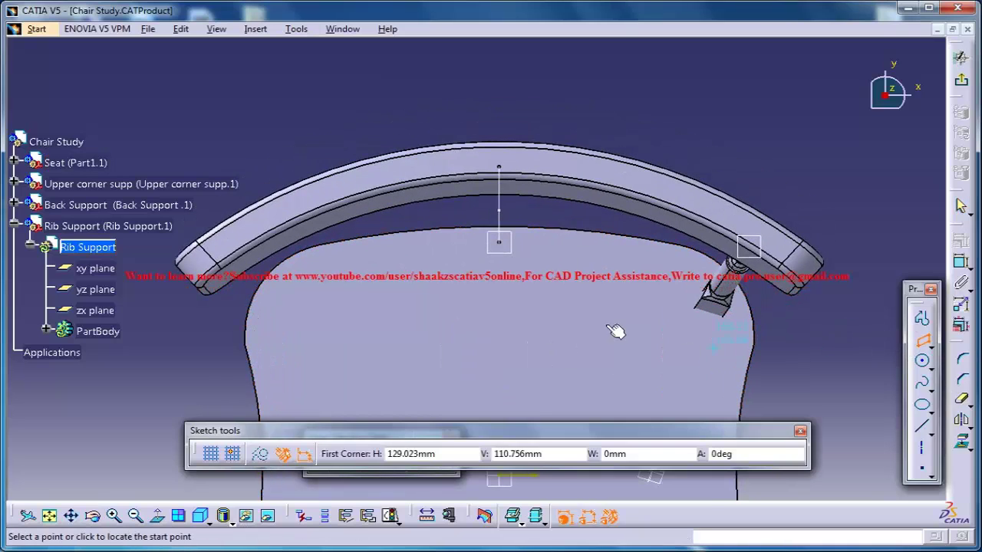
left_click(493, 257)
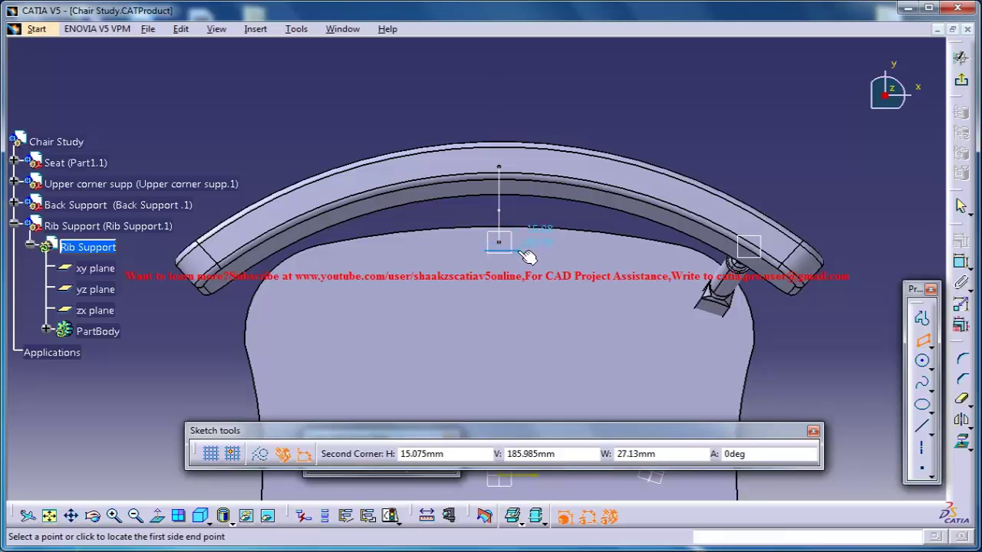
left_click(527, 256)
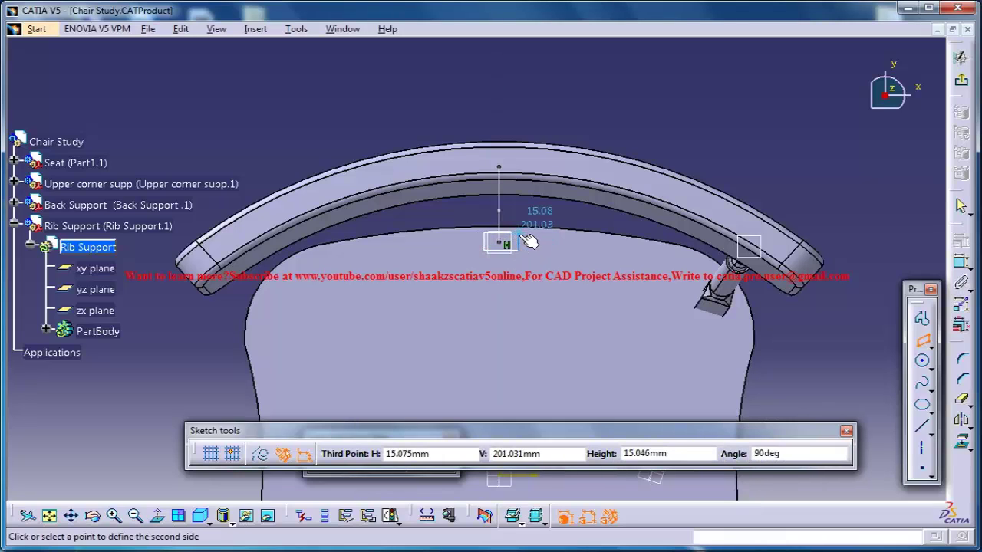
left_click(529, 242)
middle_click_drag(557, 169, 643, 185)
middle_click_drag(642, 165, 646, 147)
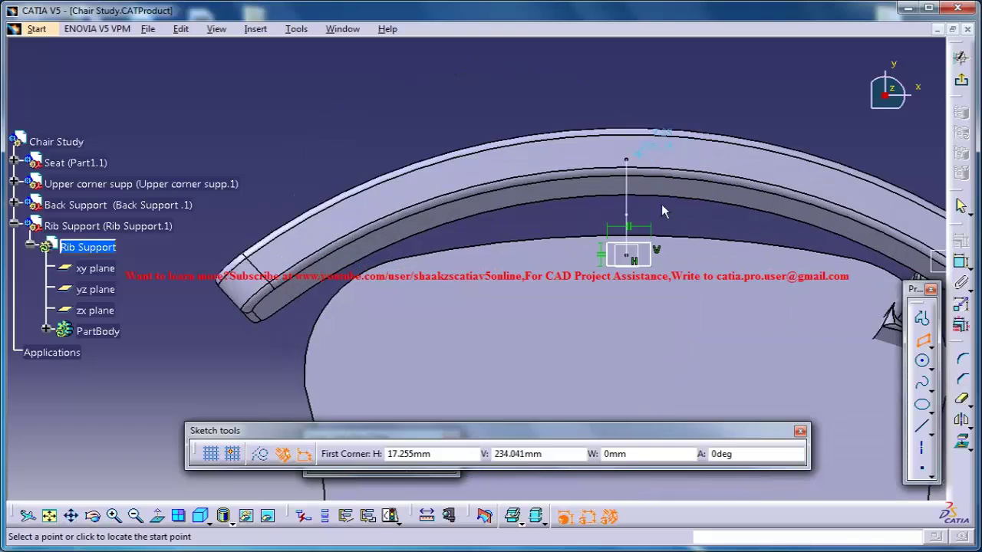
middle_click_drag(661, 209, 626, 177)
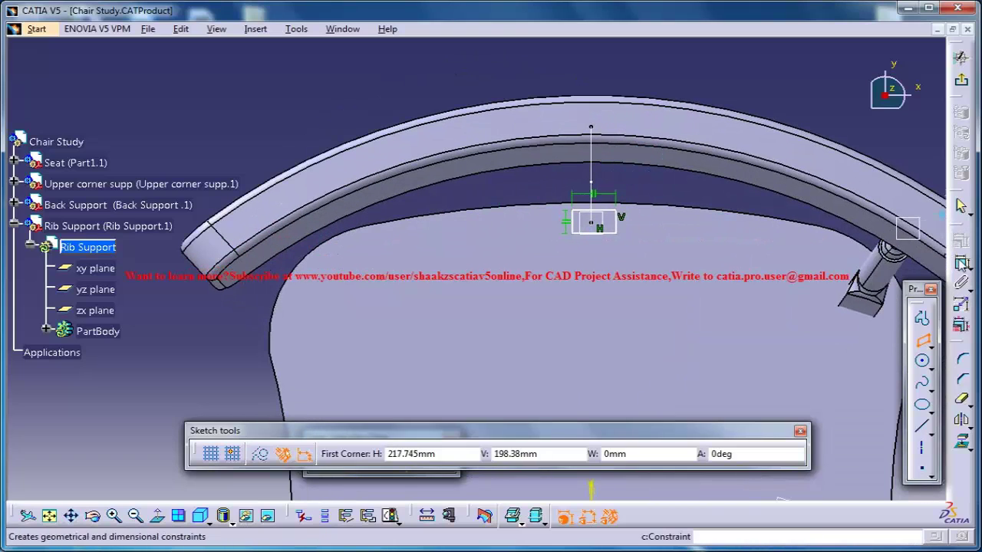
Constrain the lower rectangle's two vertical sides to be symmetric about the sketch's vertical axis.
left_click(960, 262)
left_click(574, 224)
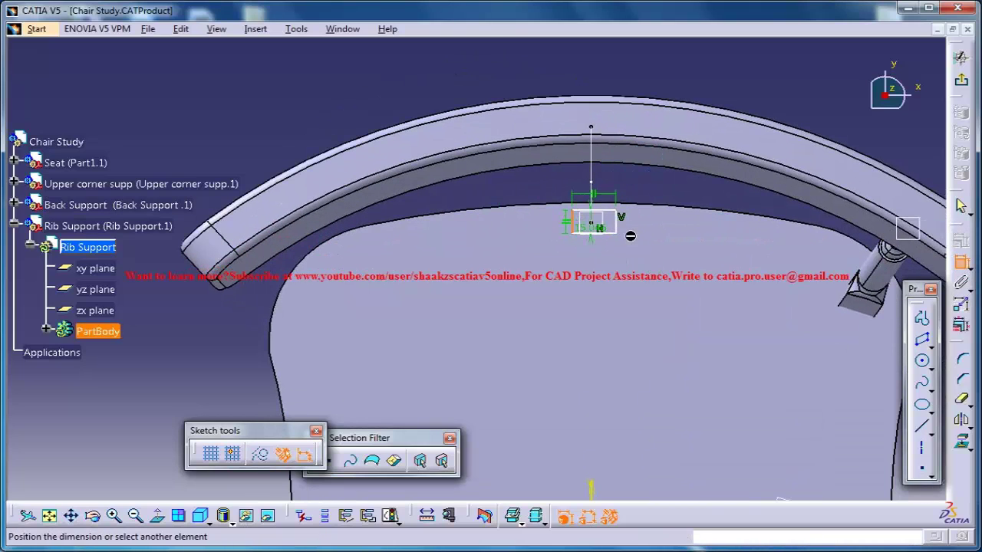
left_click(614, 223)
middle_click_drag(673, 471, 617, 161)
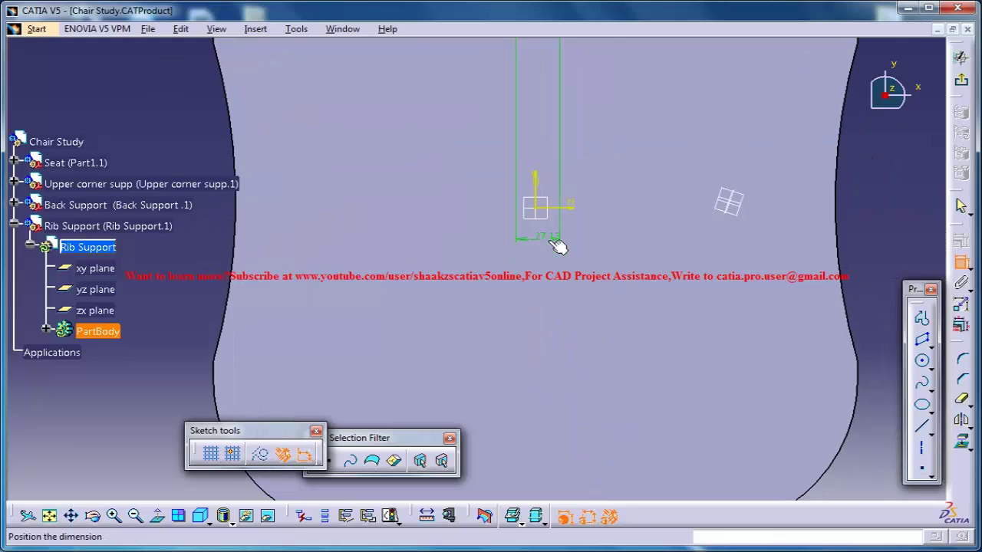
middle_click_drag(558, 246, 607, 369)
right_click(664, 335)
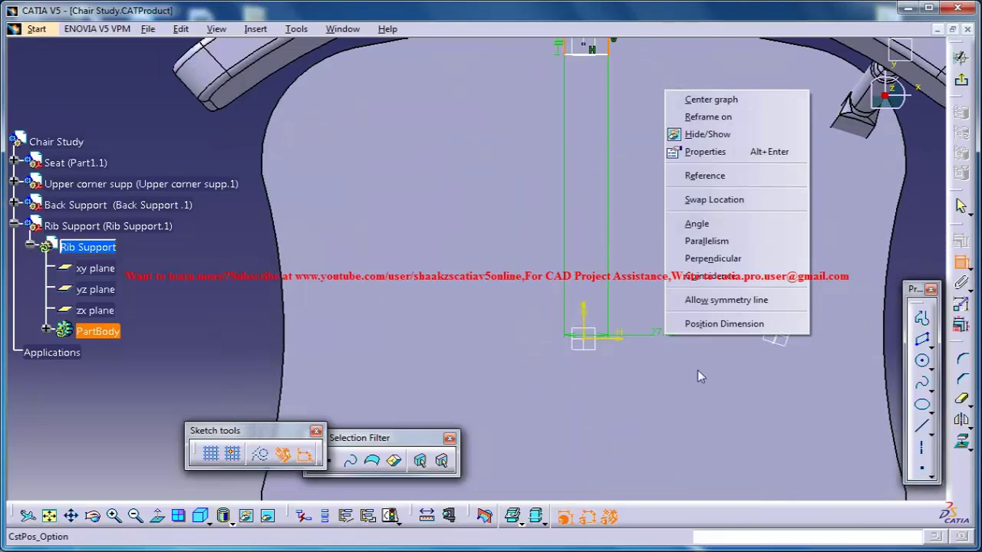
left_click(724, 300)
left_click(589, 353)
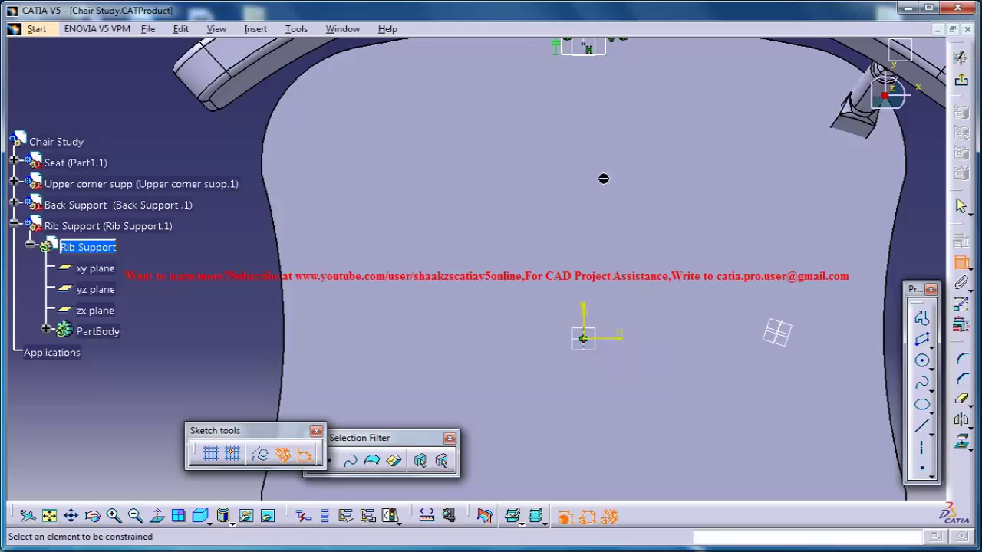
Enlarge the lower rectangle slightly by moving its corner outward and exit the sketch.
mouse_move(603, 179)
middle_mouse_down()
mouse_move(631, 355)
mouse_move(668, 325)
mouse_move(680, 283)
mouse_move(684, 294)
middle_mouse_up()
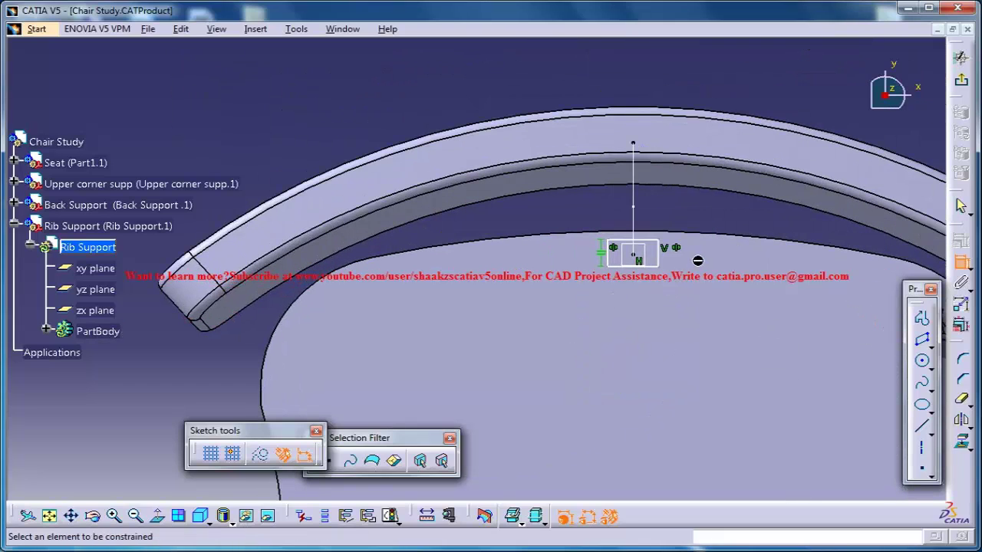
left_click(961, 207)
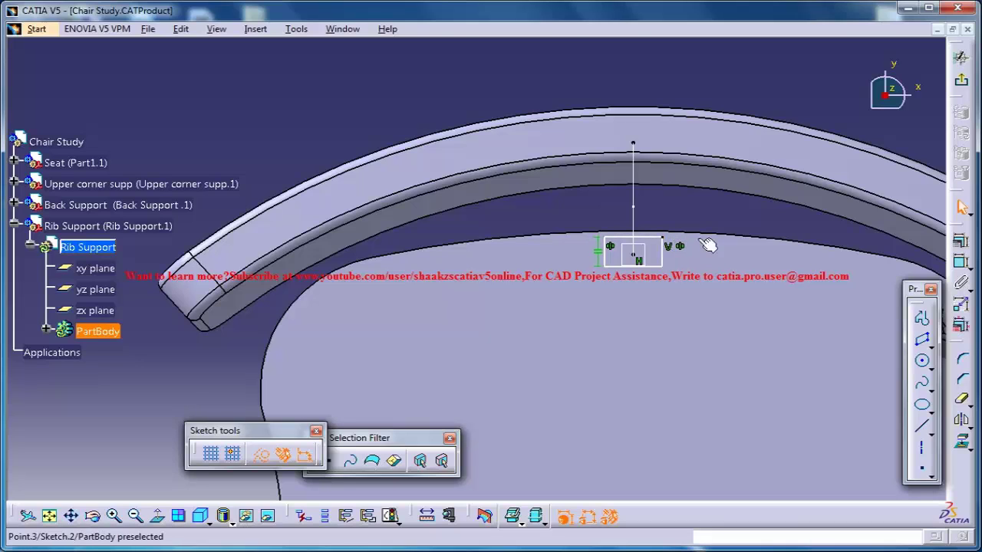
middle_click_drag(724, 302, 681, 312)
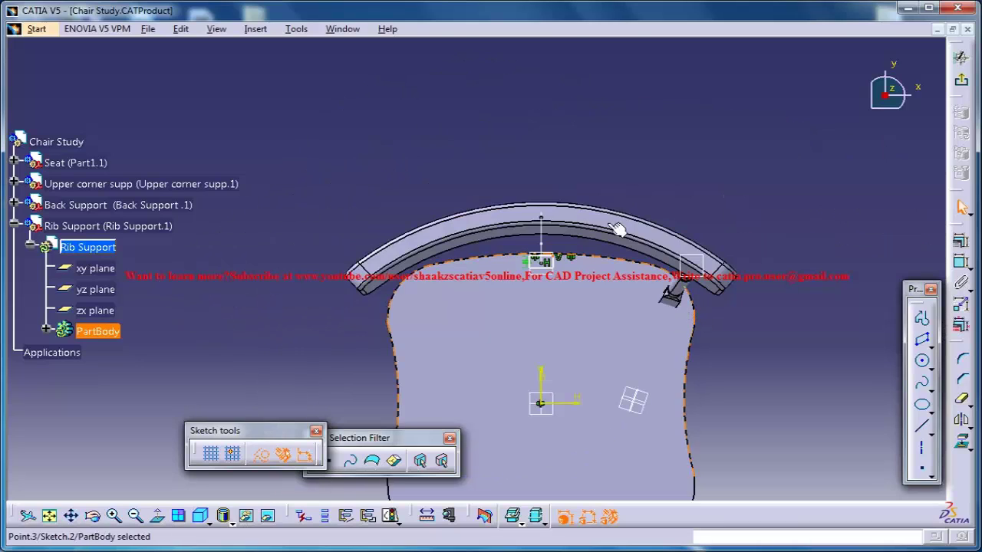
middle_click_drag(618, 229, 572, 137)
middle_click_drag(544, 241, 578, 296)
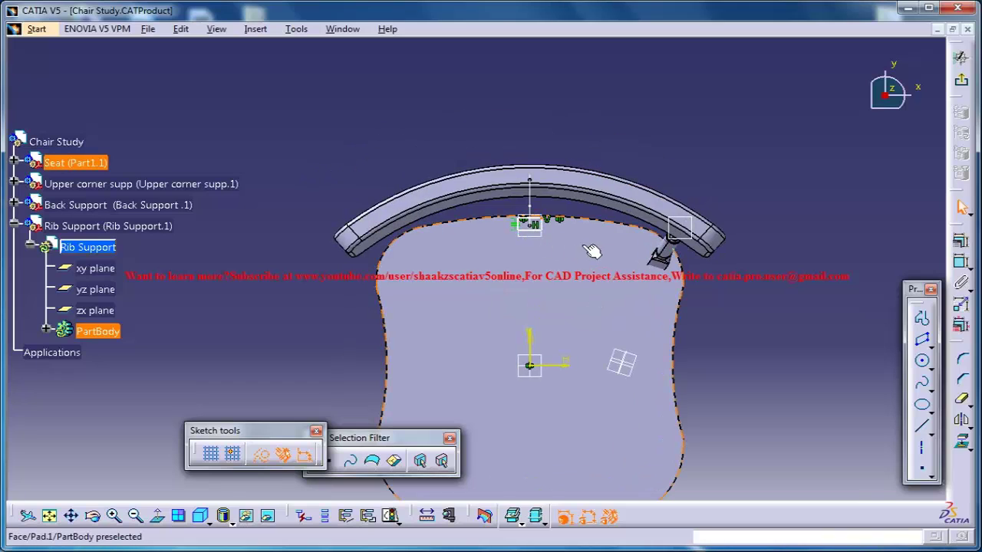
middle_click_drag(574, 224, 639, 210)
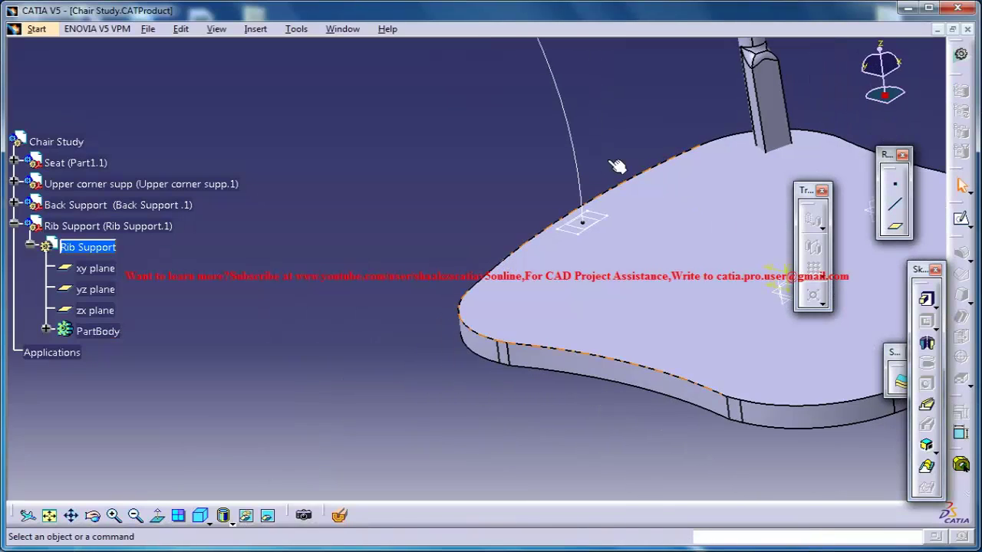
Create a reference plane parallel to the xy plane through the guide curve's upper endpoint at the back support.
middle_click_drag(632, 126, 655, 203)
middle_click_drag(600, 173, 596, 263)
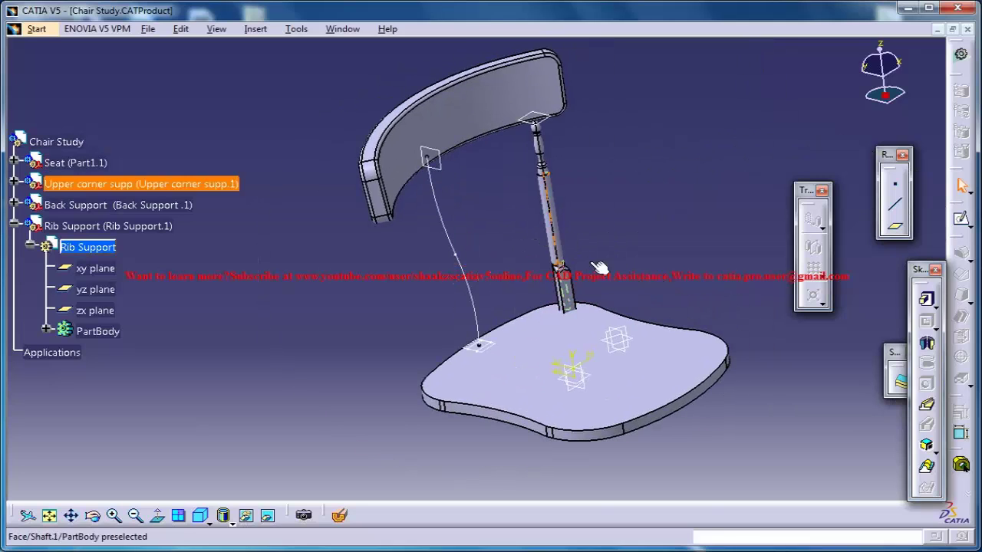
left_click(596, 376)
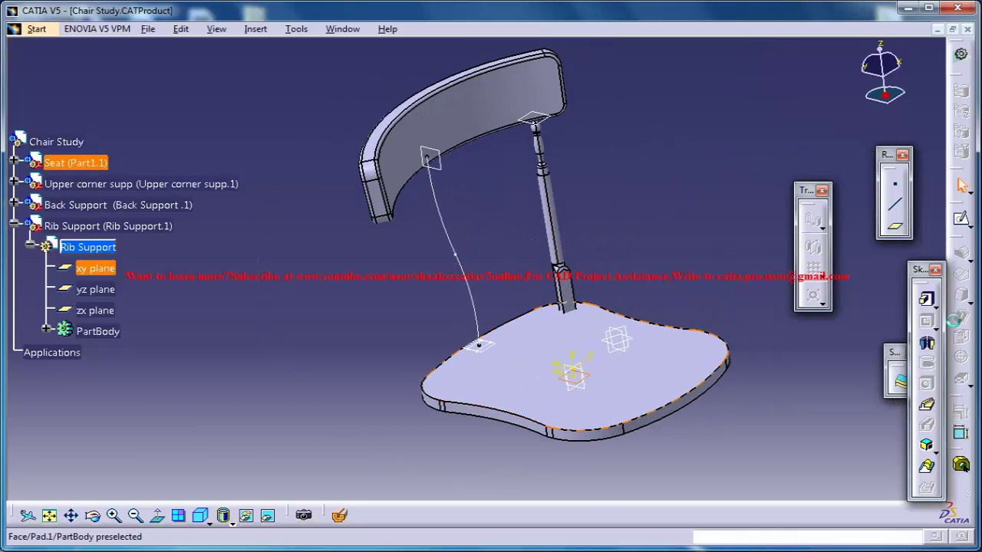
left_click(894, 226)
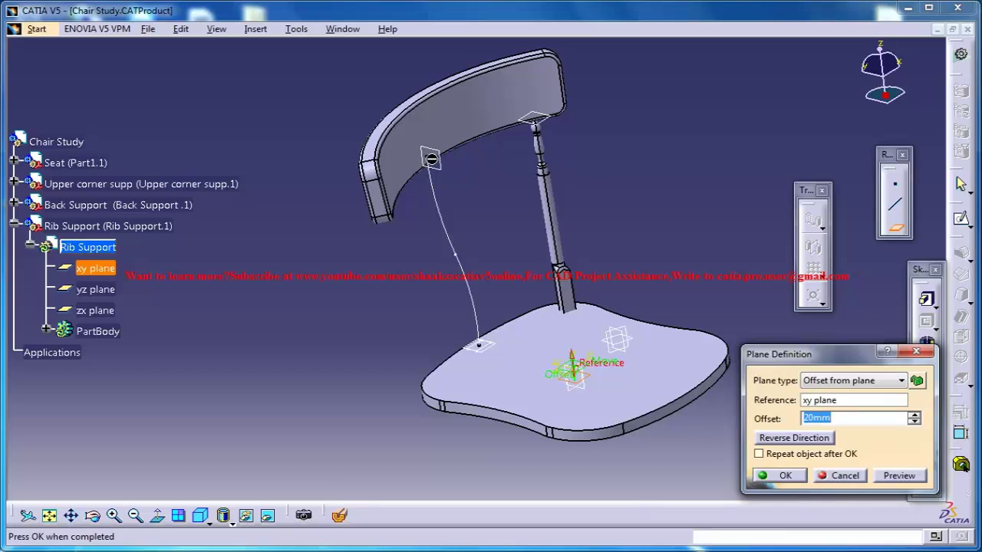
left_click(430, 159)
left_click(784, 476)
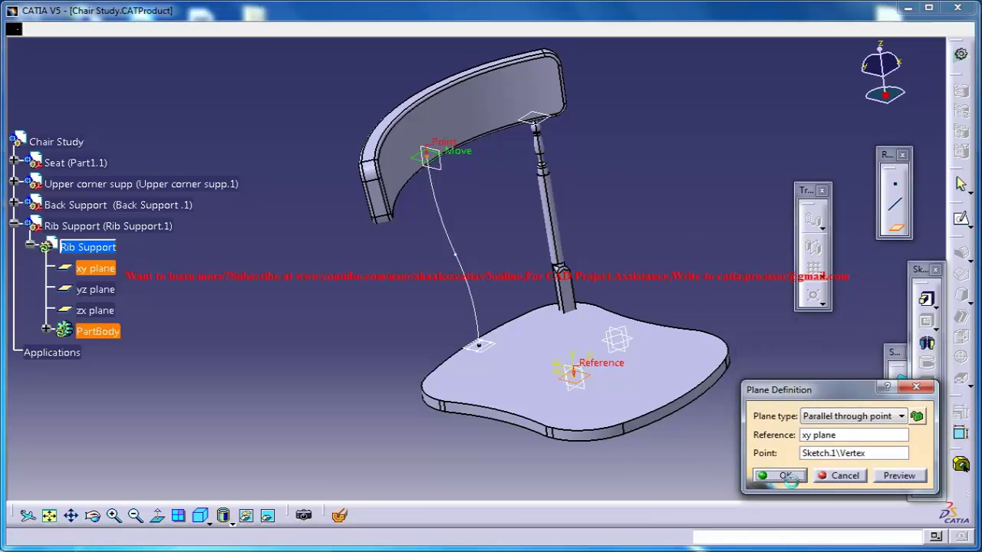
Sketch a rectangle about 21 mm wide around the curve's upper endpoint on the plane through that point.
middle_click_drag(568, 160, 516, 222)
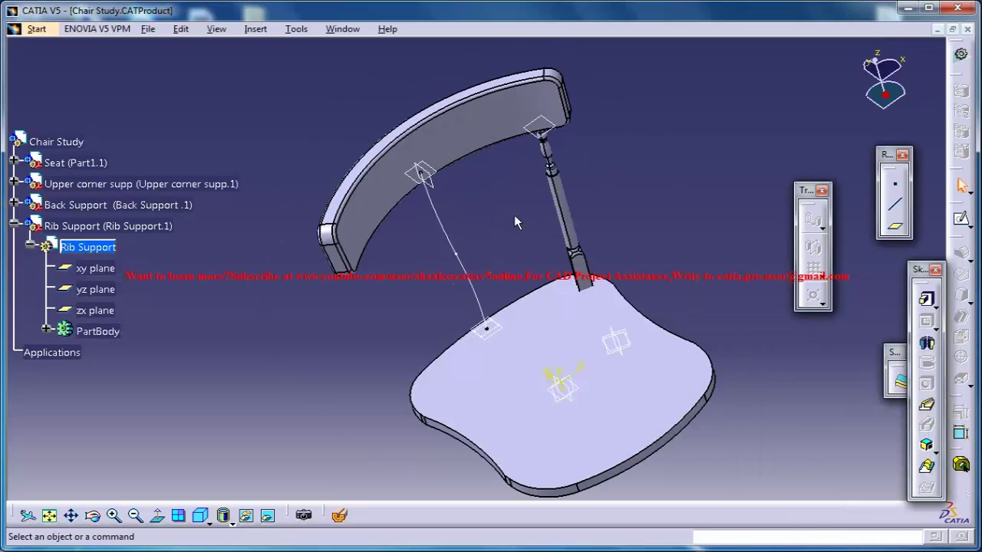
left_click(420, 178)
left_click(959, 221)
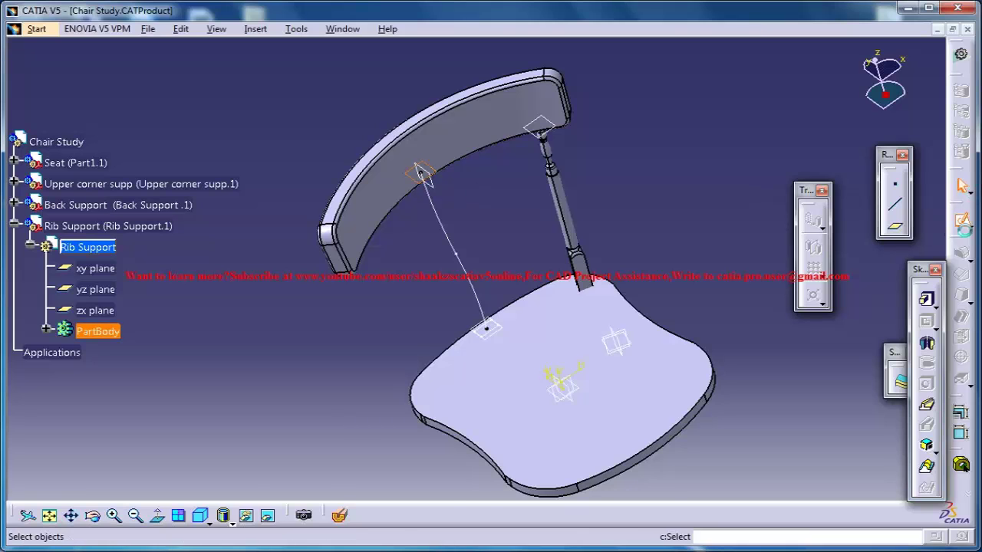
middle_click_drag(552, 263, 552, 266)
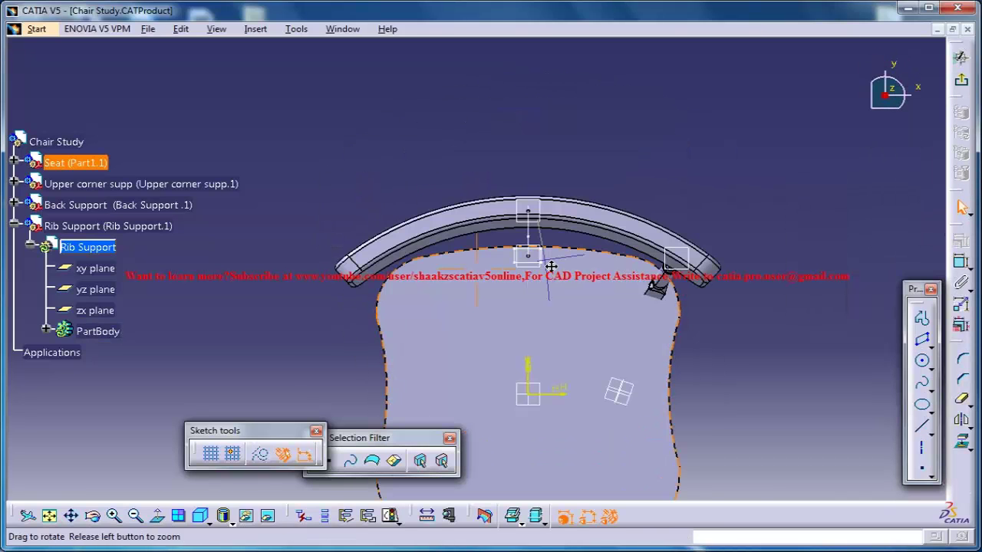
middle_click_drag(554, 190, 554, 149)
middle_click_drag(575, 251, 554, 281)
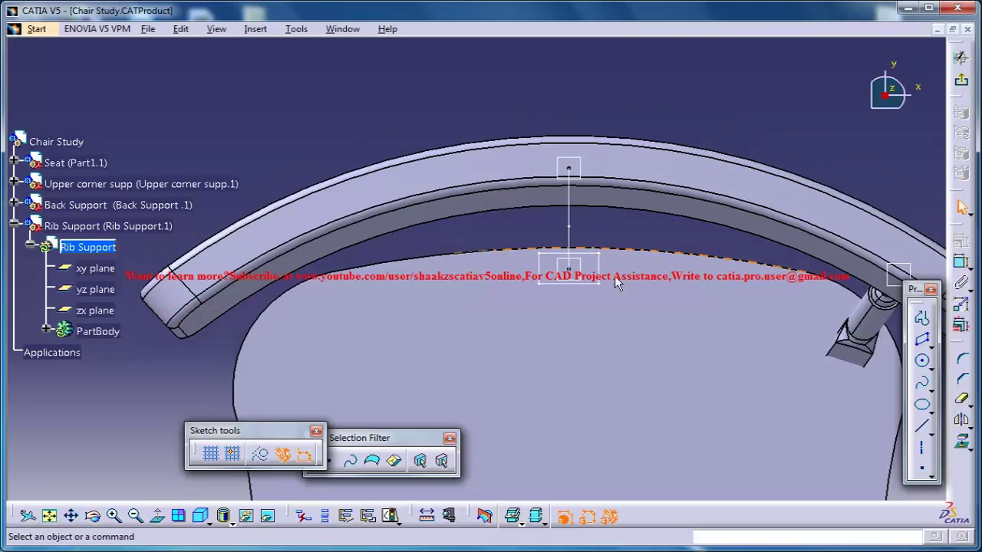
left_click(928, 344)
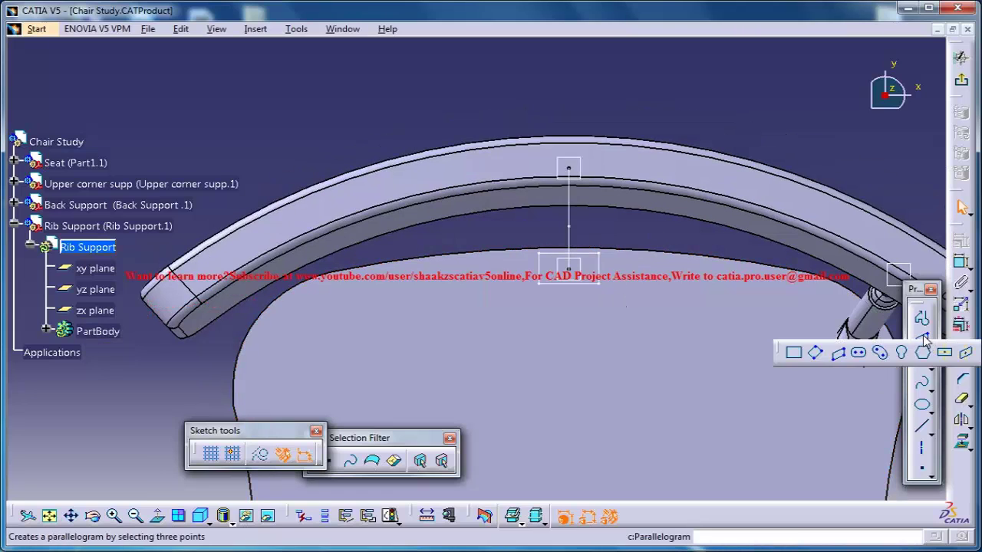
left_click(925, 341)
left_click(924, 343)
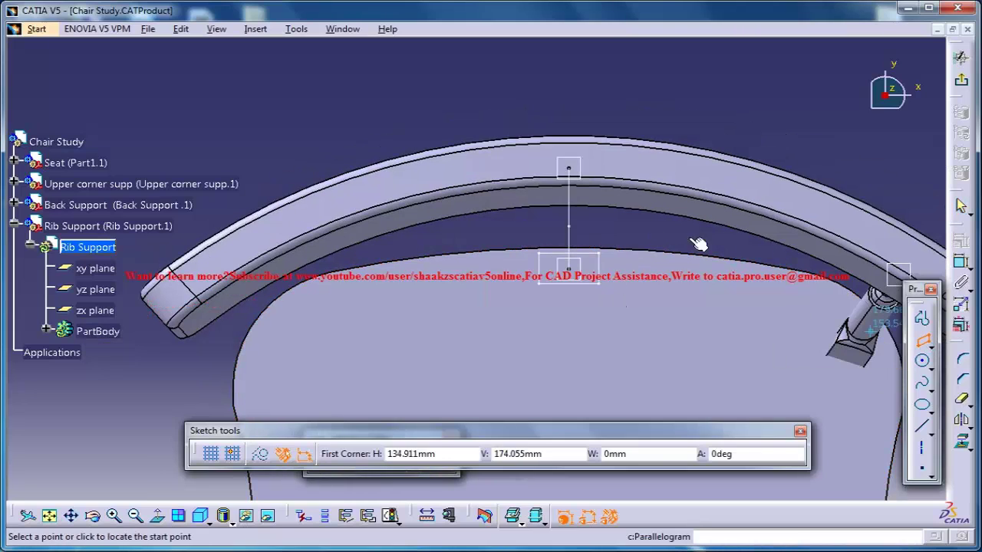
left_click(560, 185)
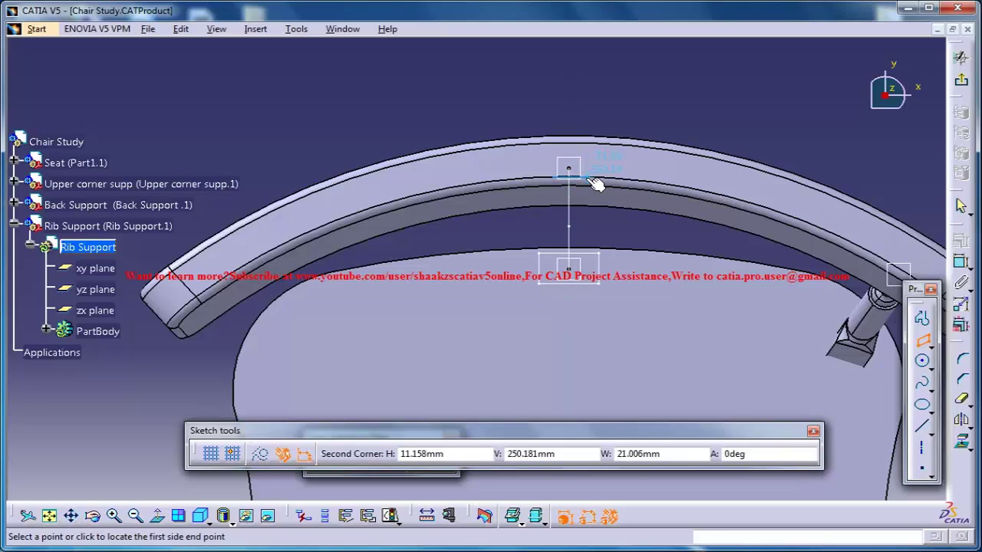
left_click(595, 181)
left_click(597, 165)
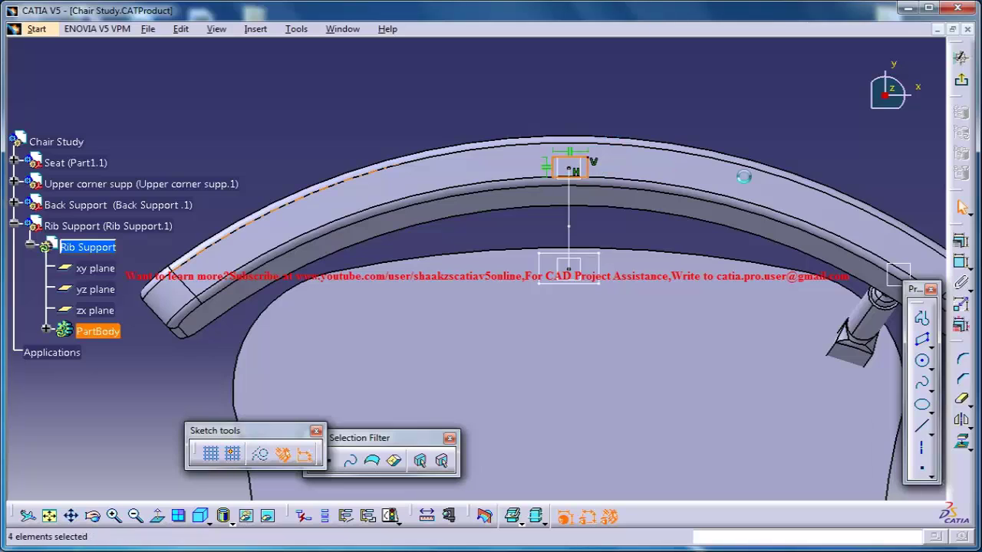
Constrain the upper rectangle's two vertical sides to be symmetric about the sketch's vertical axis and exit the sketch.
left_click(963, 264)
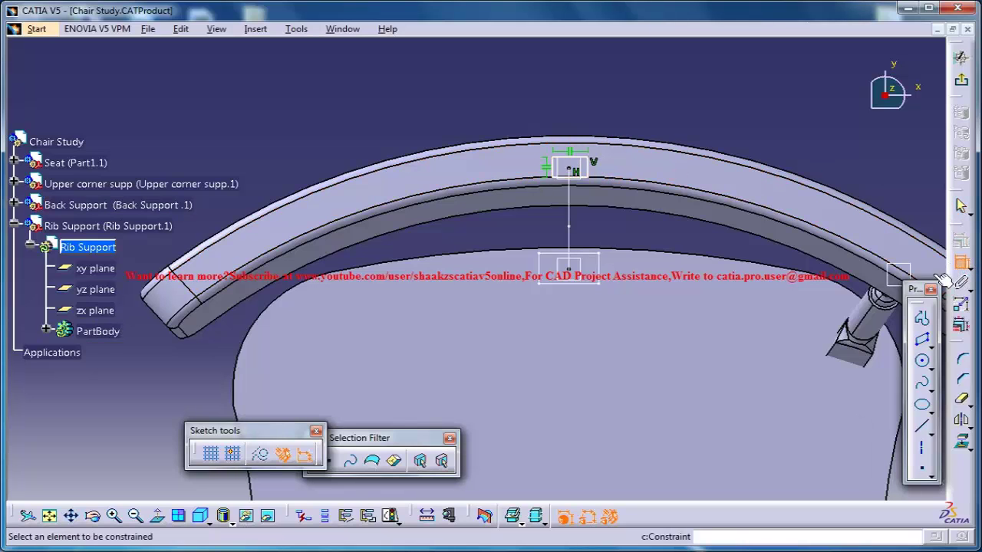
left_click(577, 166)
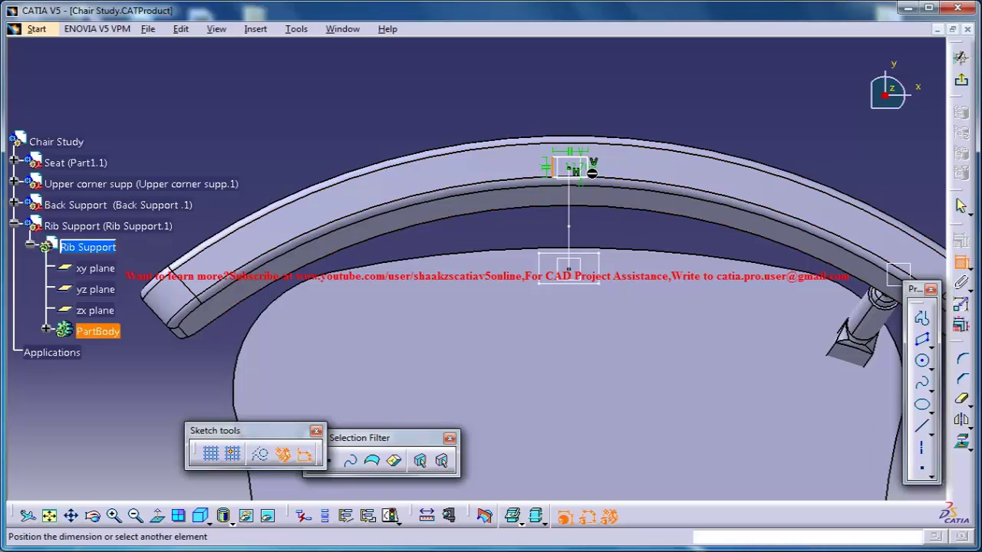
right_click(638, 228)
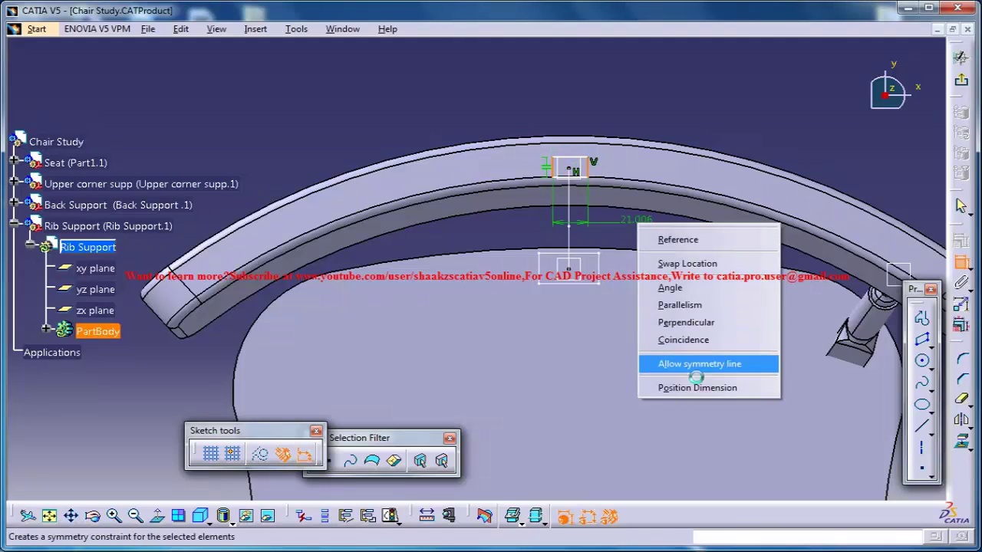
mouse_move(693, 377)
middle_mouse_down()
mouse_move(637, 322)
mouse_move(497, 226)
middle_mouse_up()
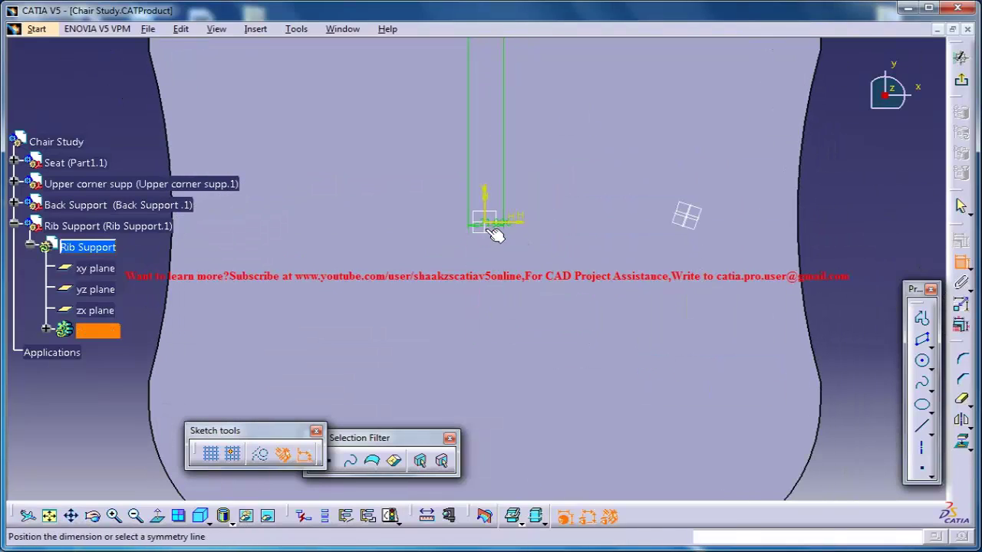
left_click(495, 240)
middle_click_drag(580, 120, 616, 300)
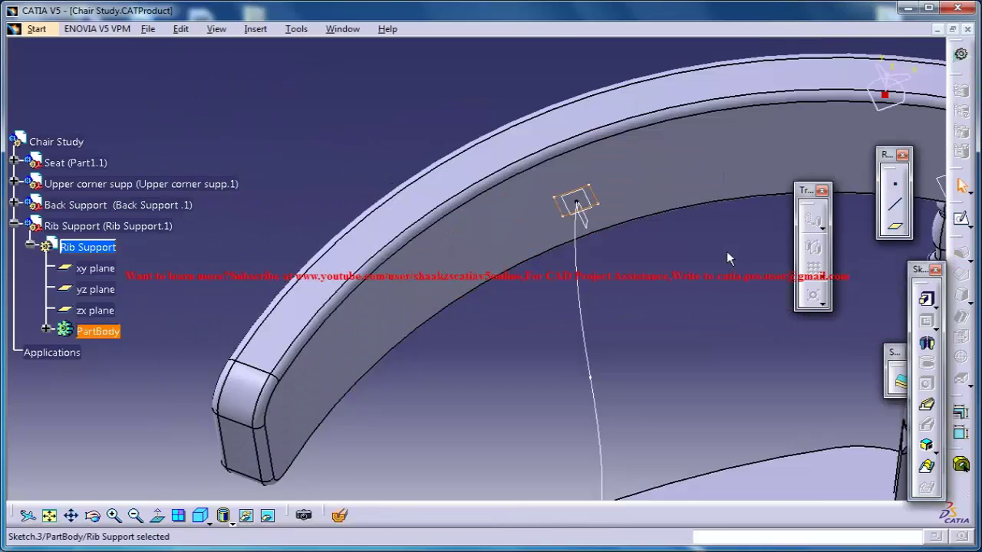
mouse_move(644, 230)
middle_mouse_down()
mouse_move(662, 226)
mouse_move(701, 345)
mouse_move(672, 275)
mouse_move(568, 115)
mouse_move(591, 230)
mouse_move(608, 264)
middle_mouse_up()
middle_click_drag(751, 192, 755, 157)
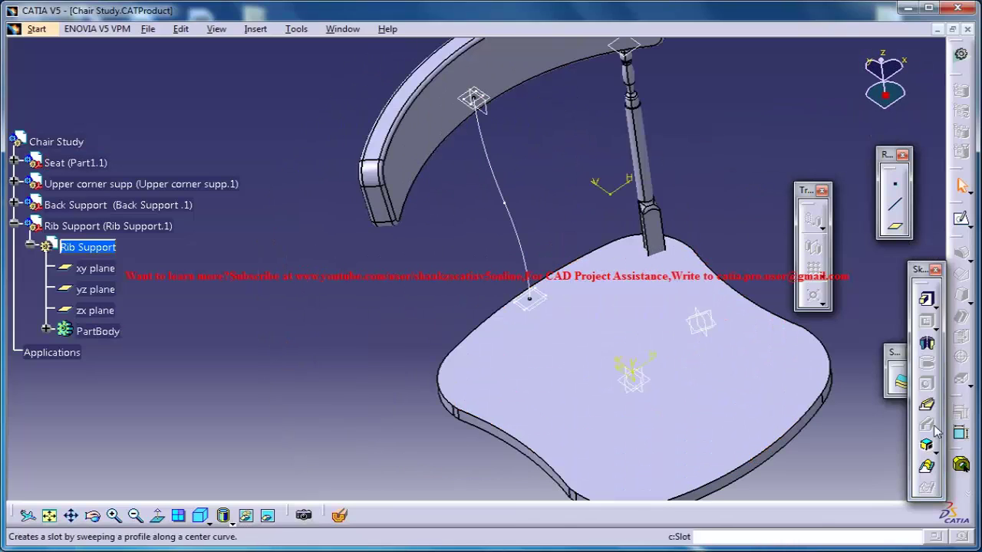
left_click(926, 407)
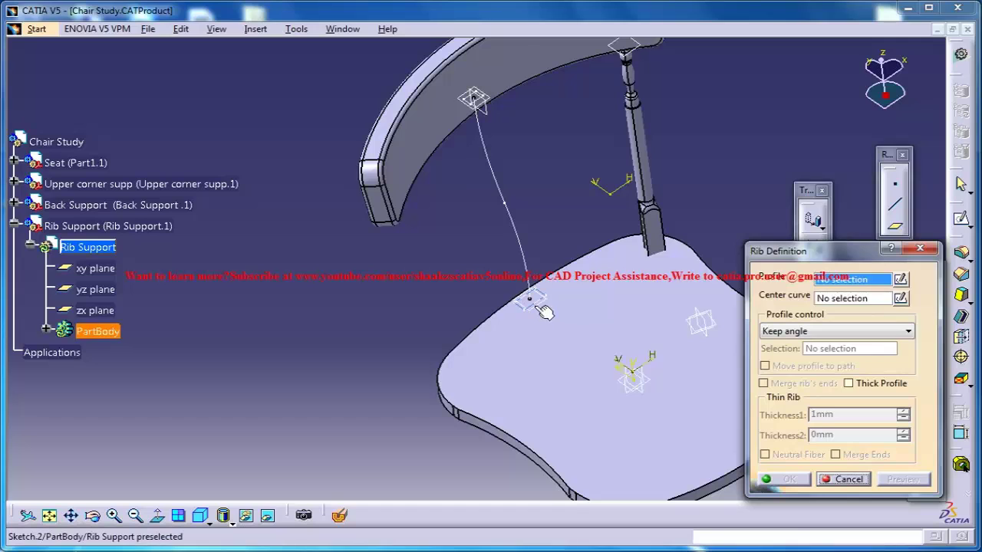
left_click(673, 240)
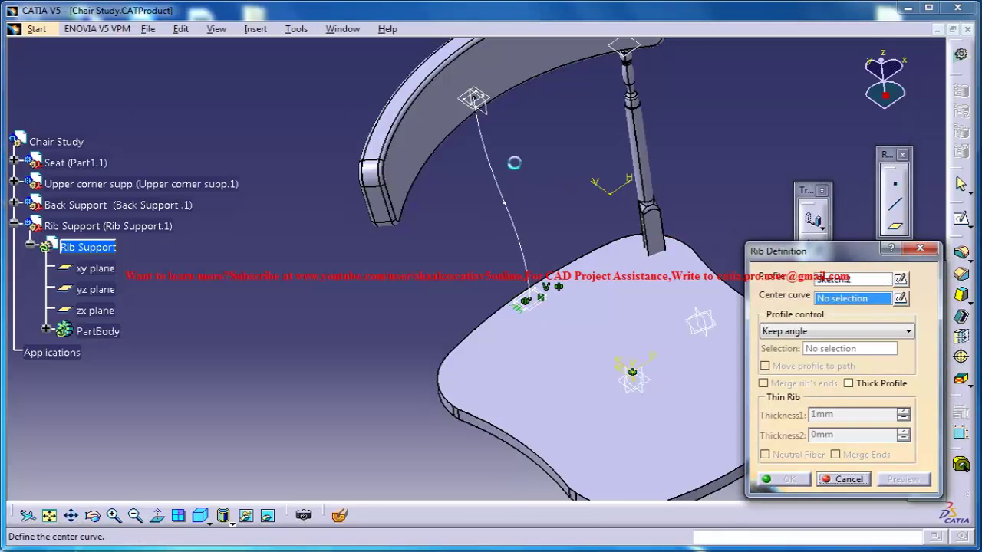
left_click(477, 101)
left_click(618, 316)
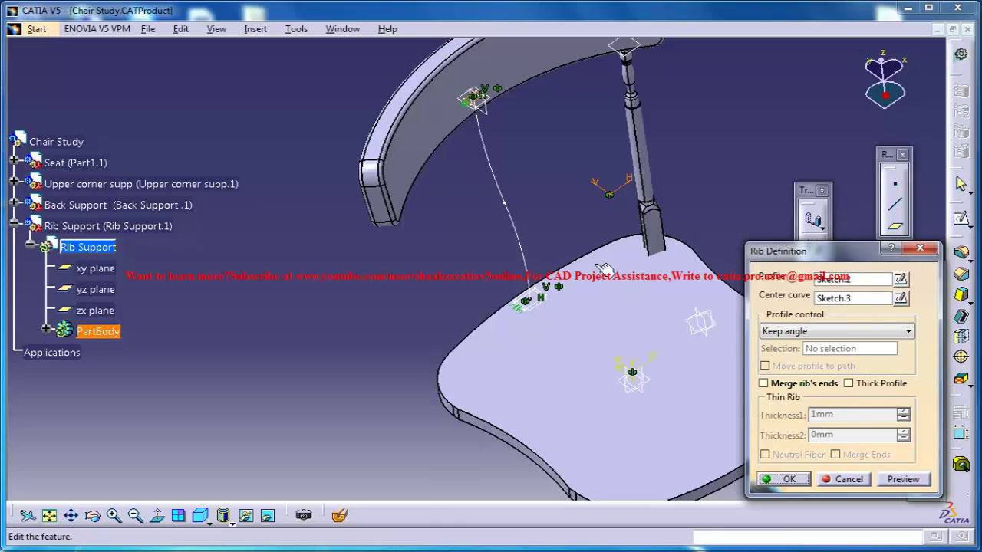
left_click(841, 480)
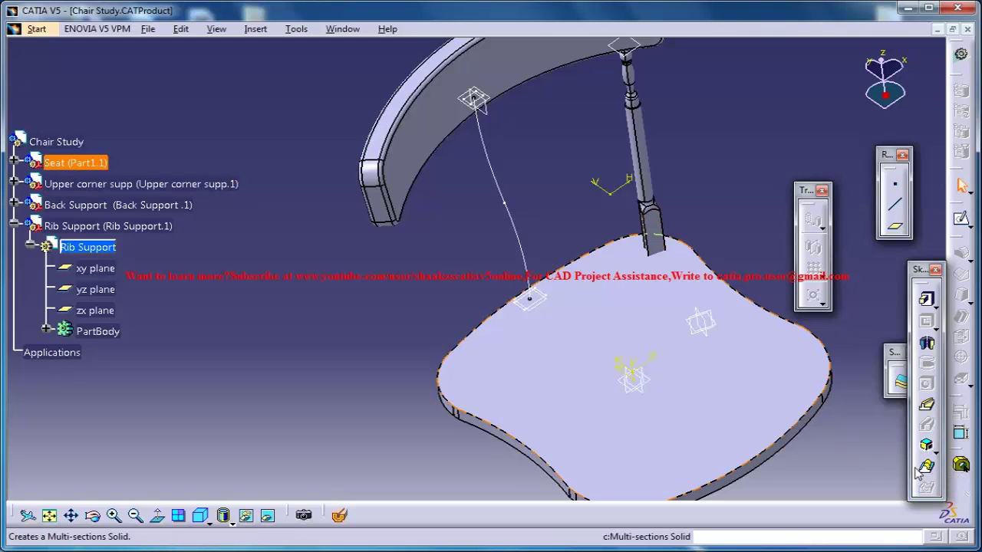
left_click(927, 469)
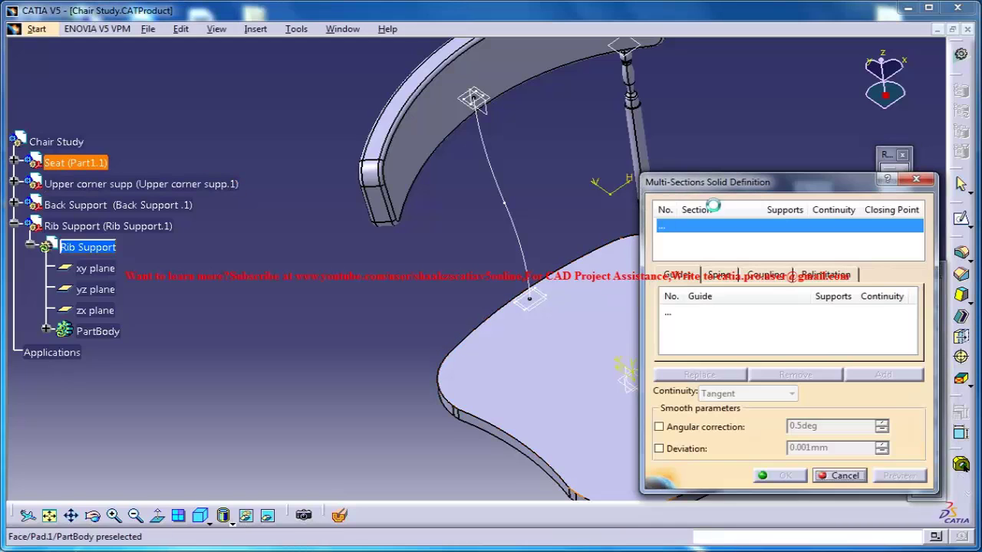
left_click(546, 307)
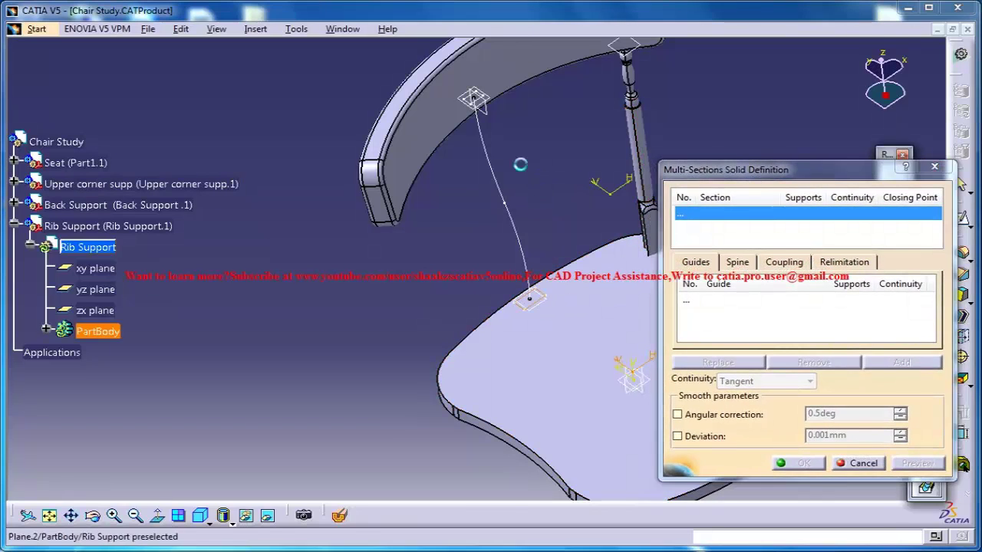
left_click(484, 106)
right_click(511, 89)
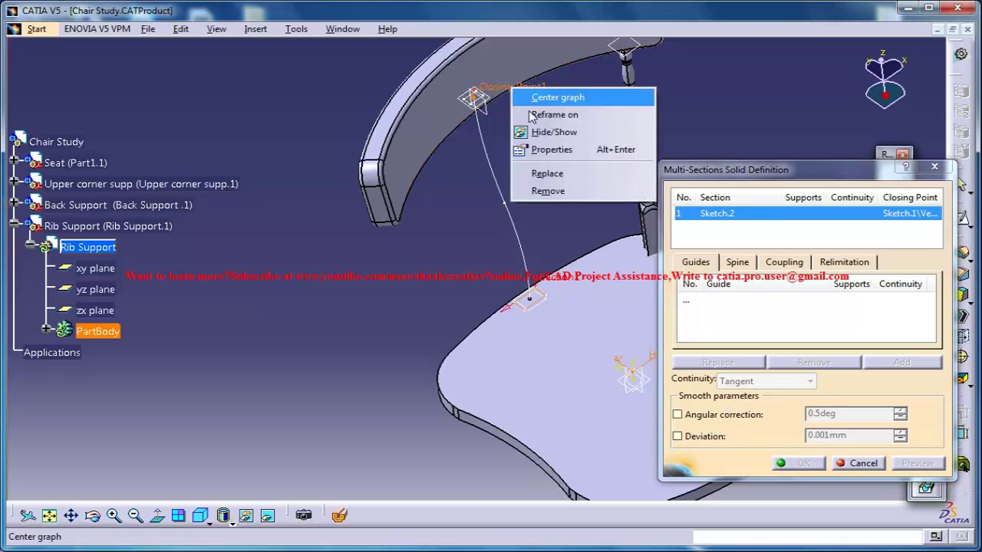
left_click(862, 463)
left_click(863, 463)
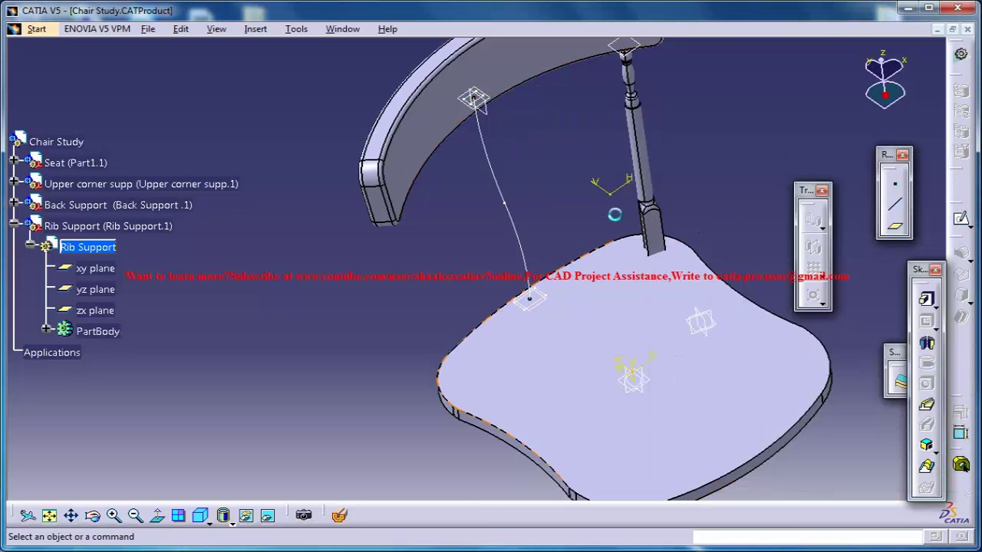
Create a multi-sections solid between the lower and upper rectangle sketches, using the S-shaped guide curve as its spine.
left_click(929, 466)
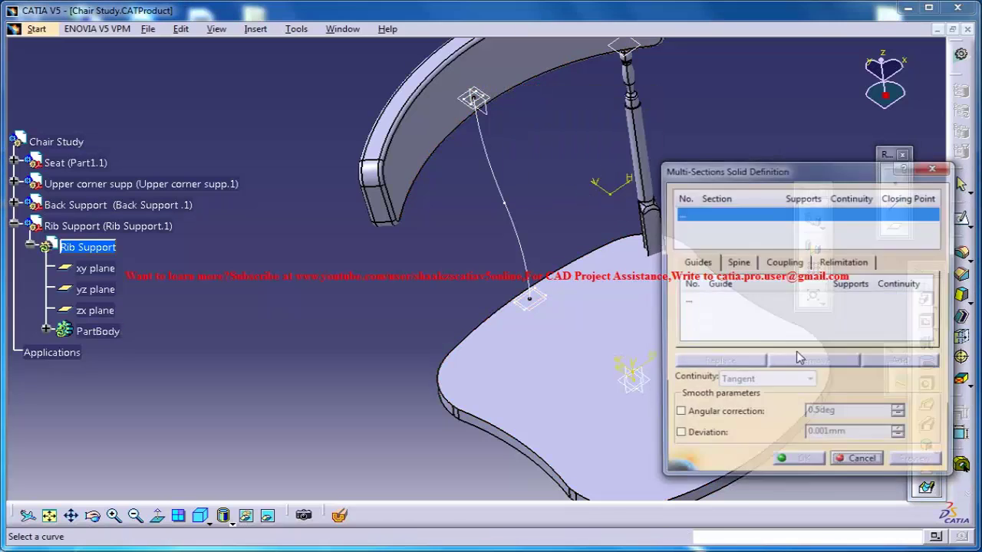
left_click(546, 307)
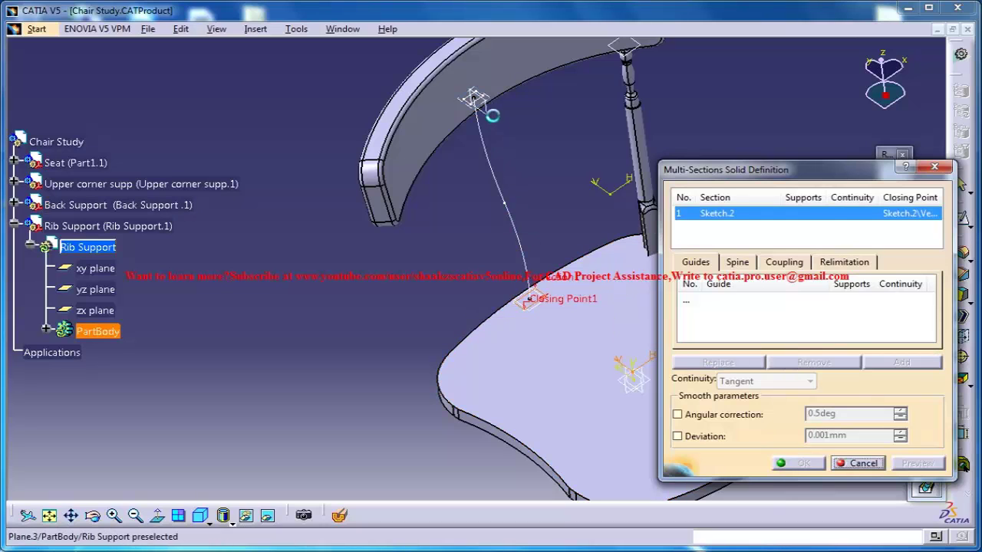
left_click(470, 98)
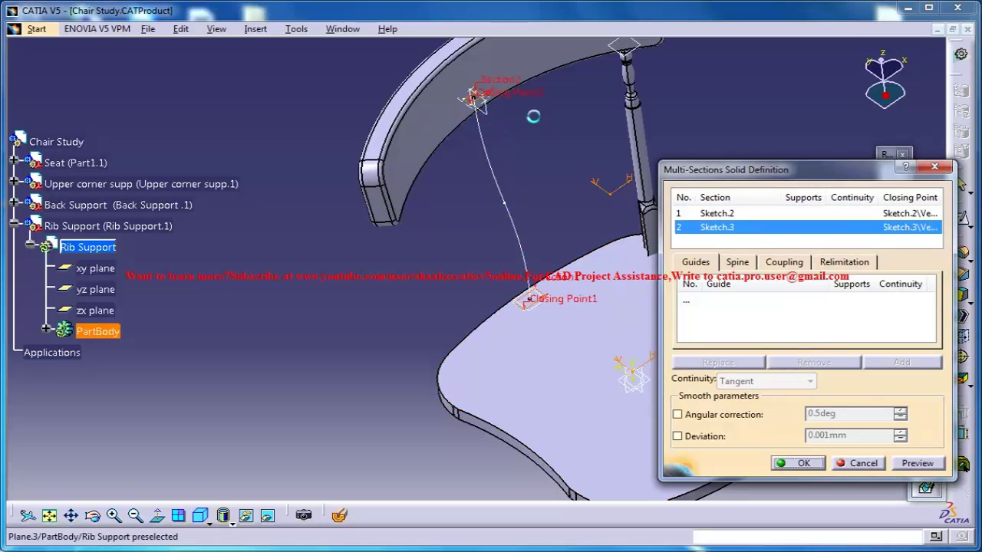
left_click(743, 263)
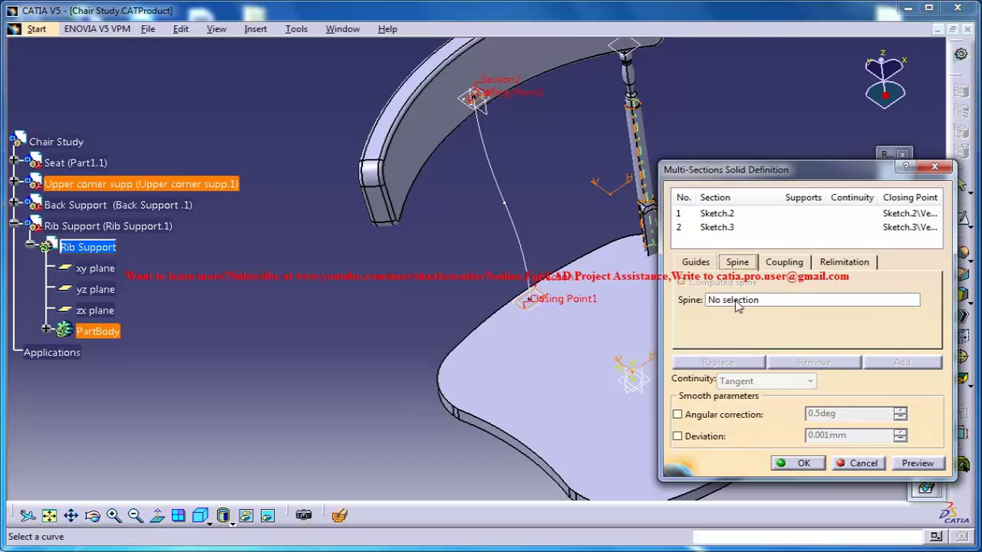
left_click(504, 201)
left_click(916, 464)
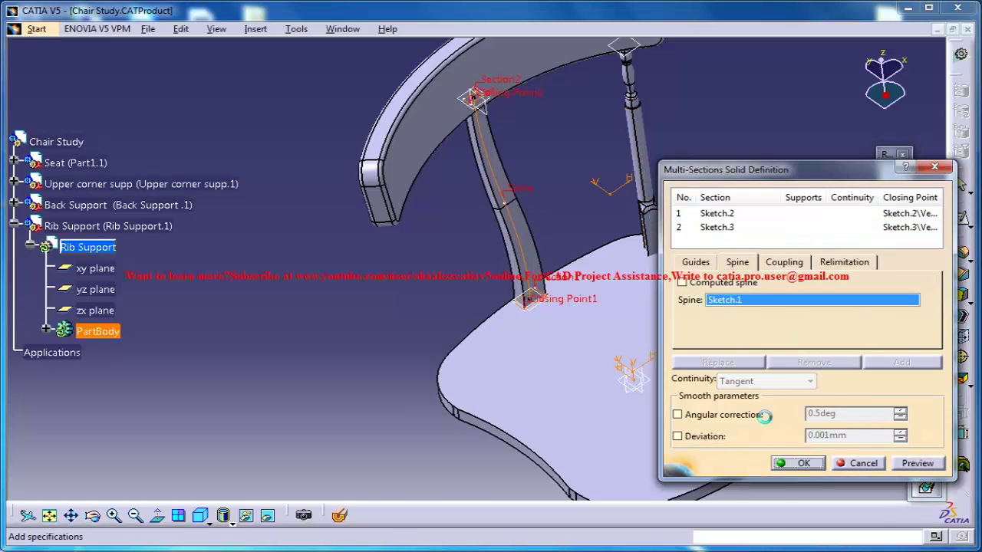
middle_click_drag(509, 235, 571, 224)
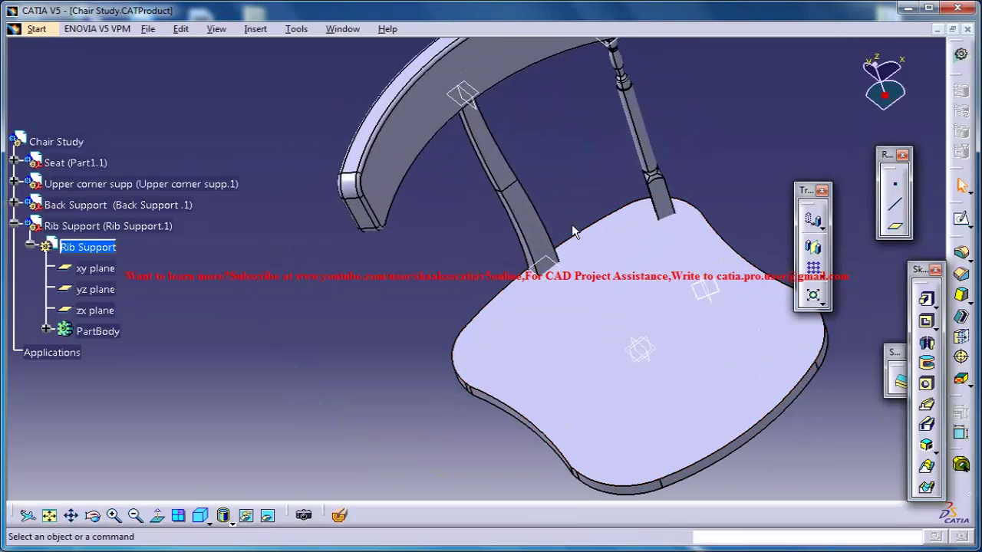
left_click(46, 328)
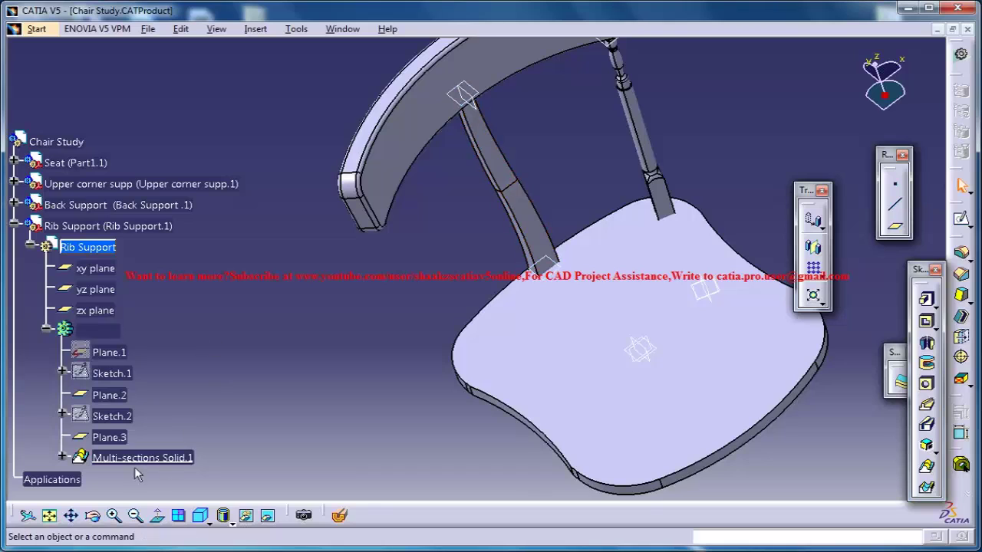
left_click(62, 454)
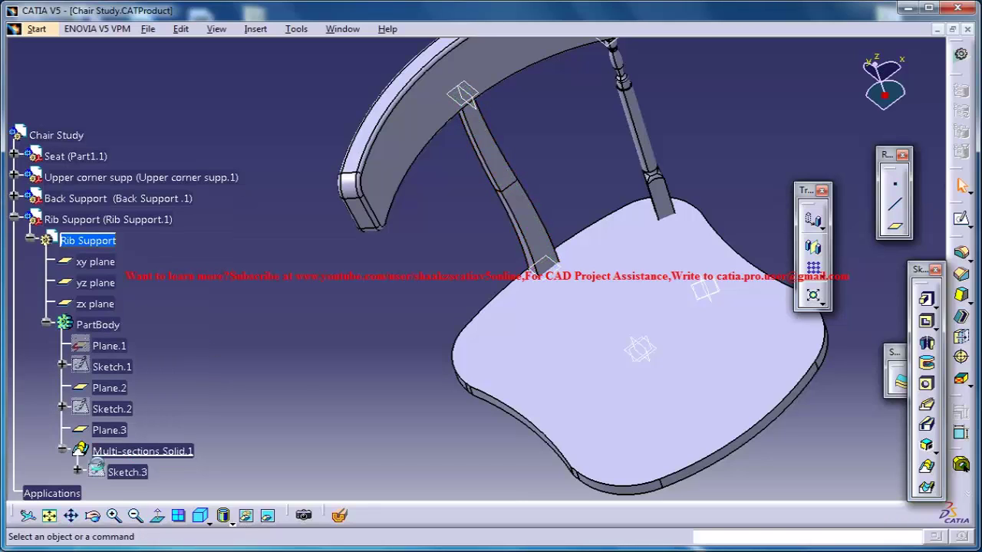
double_click(141, 474)
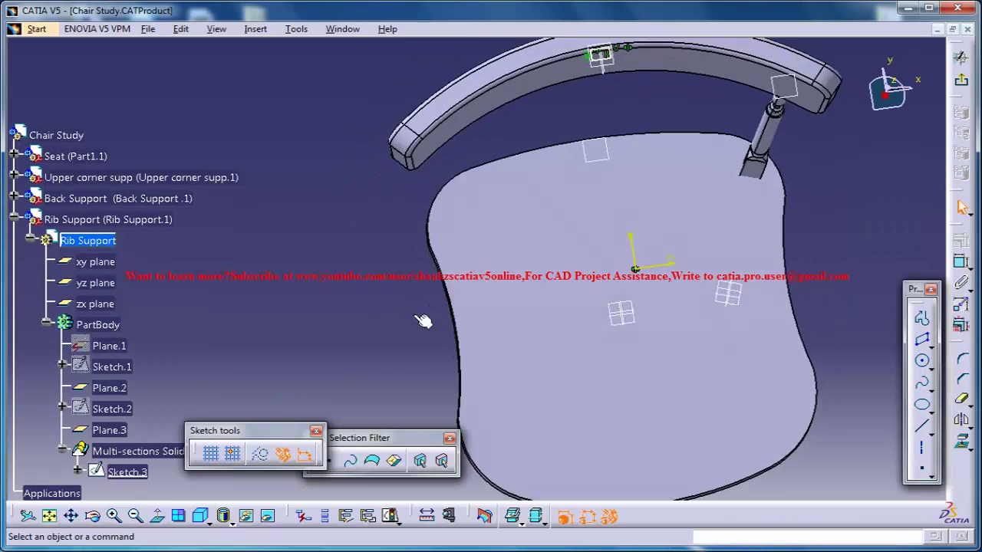
left_click(960, 79)
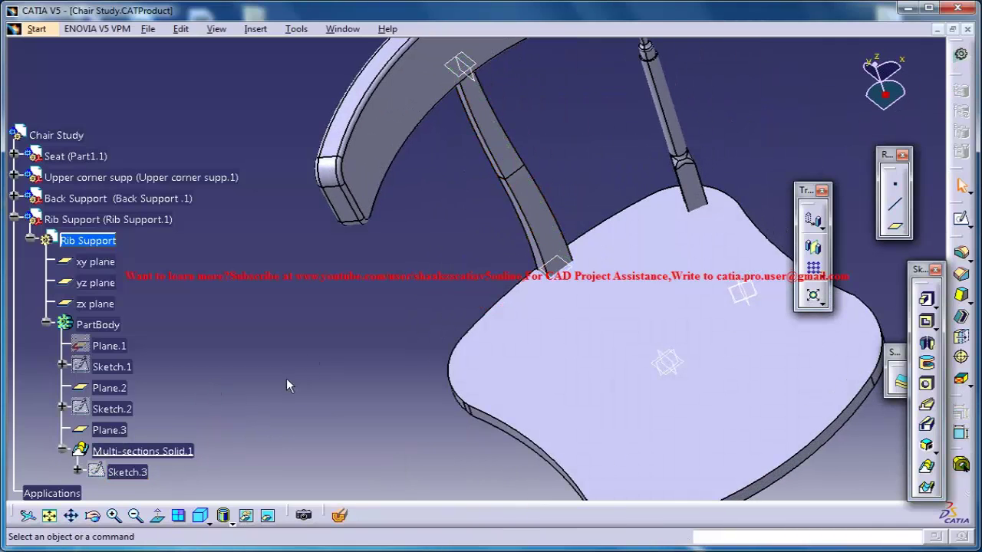
double_click(573, 280)
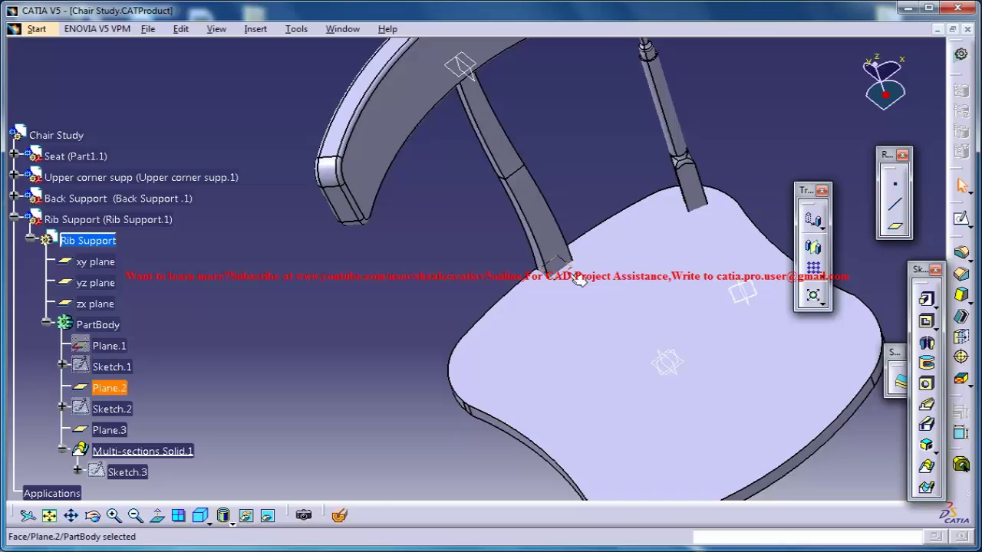
left_click(844, 473)
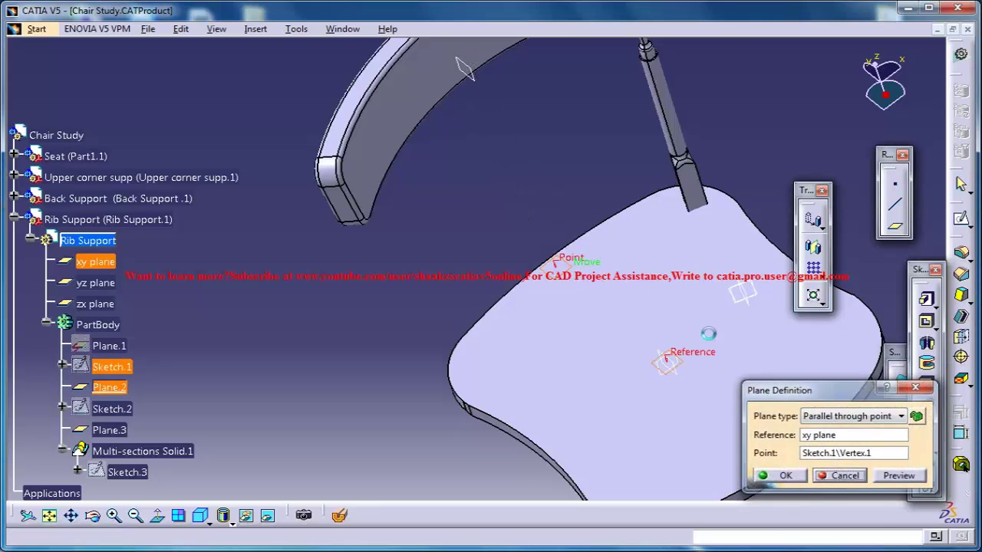
middle_click_drag(408, 247, 404, 229)
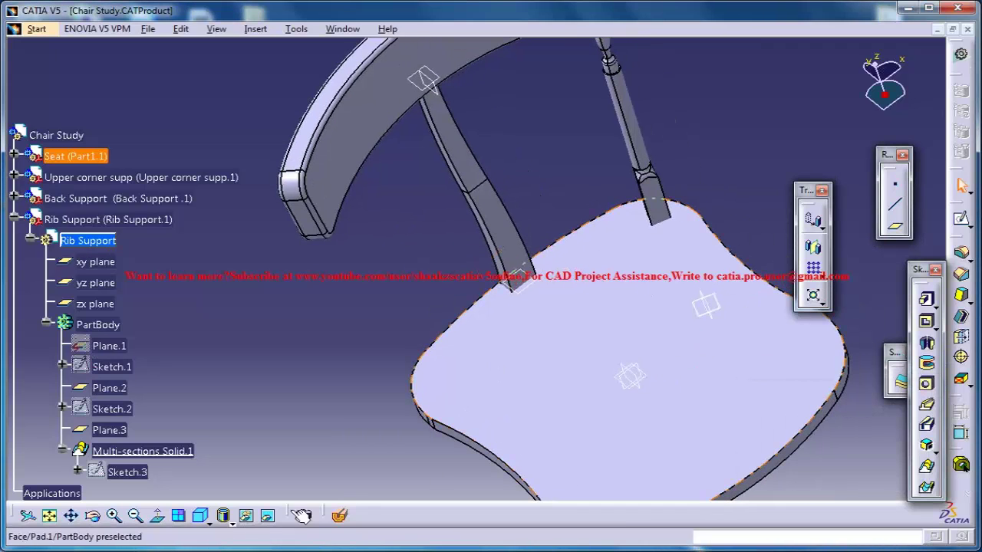
Reopen the lower rectangle's sketch from the hidden space, shrink the rectangle slightly by moving its corner inward, and exit the sketch.
left_click(268, 515)
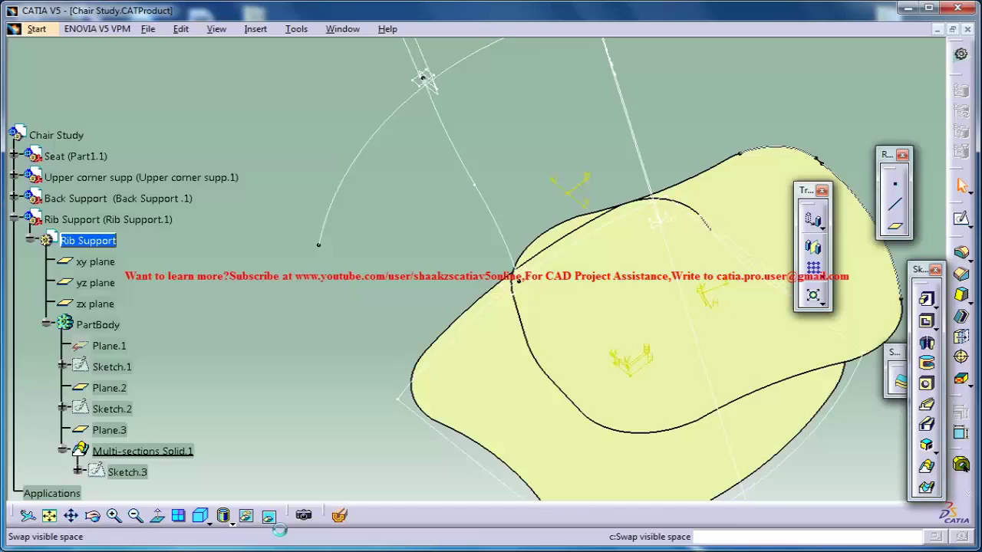
double_click(541, 290)
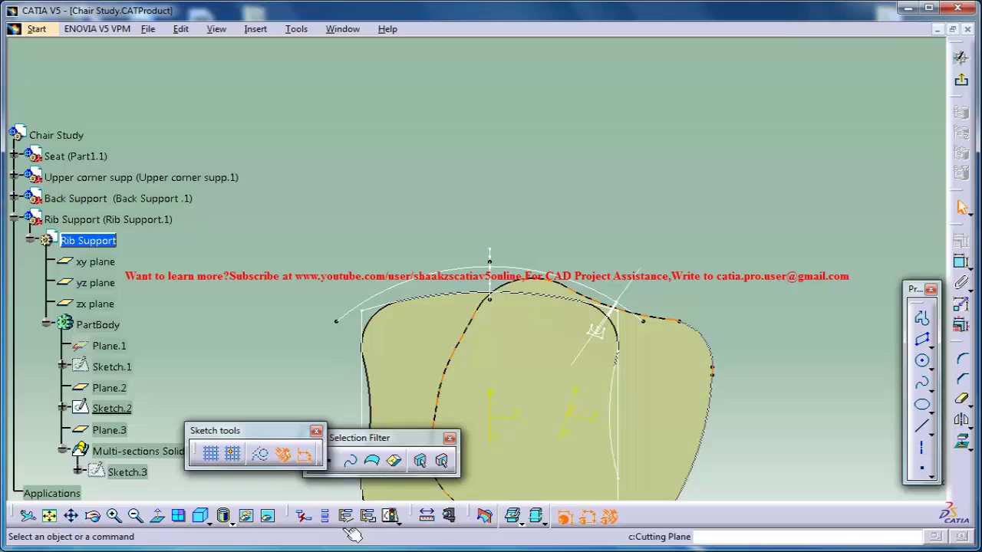
left_click(283, 523)
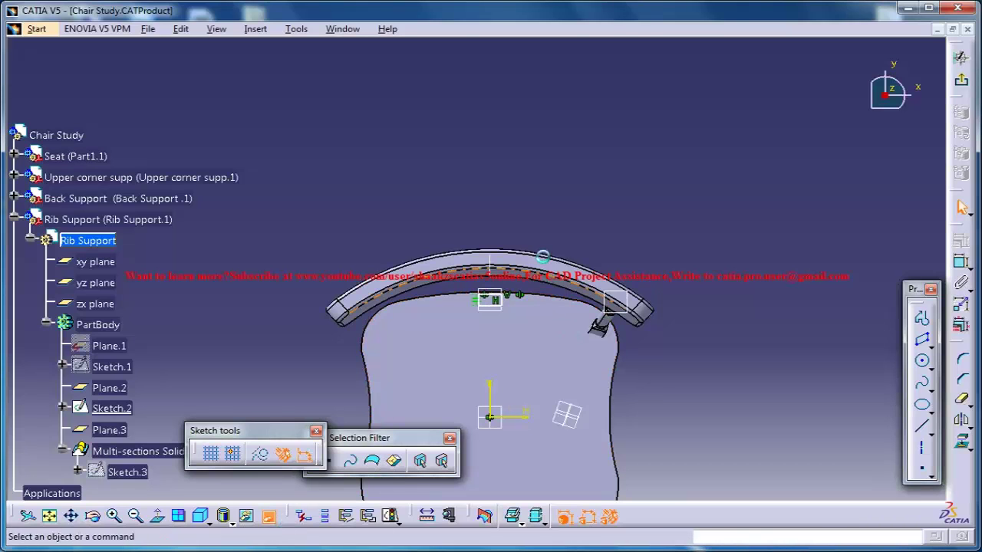
middle_click_drag(546, 151, 552, 296)
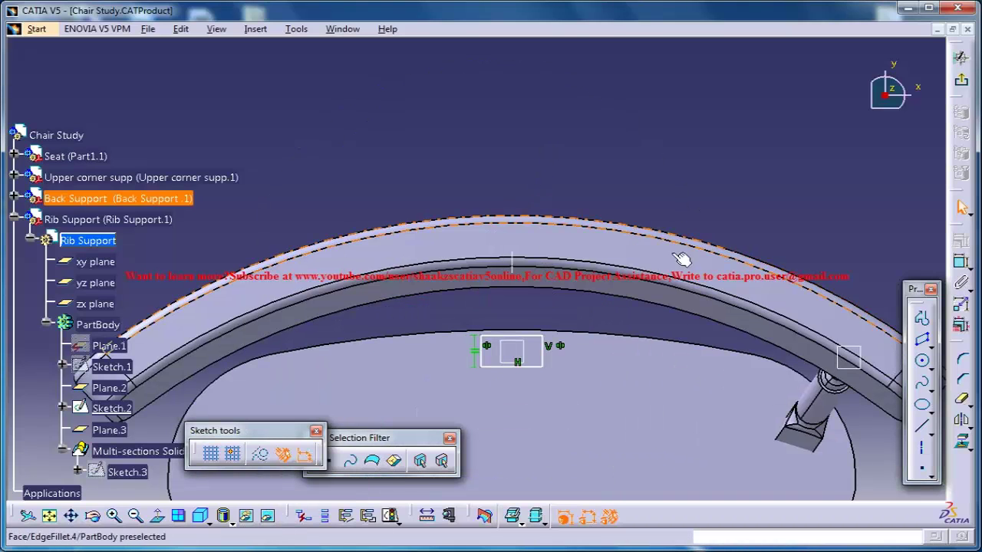
middle_click_drag(555, 385, 549, 358)
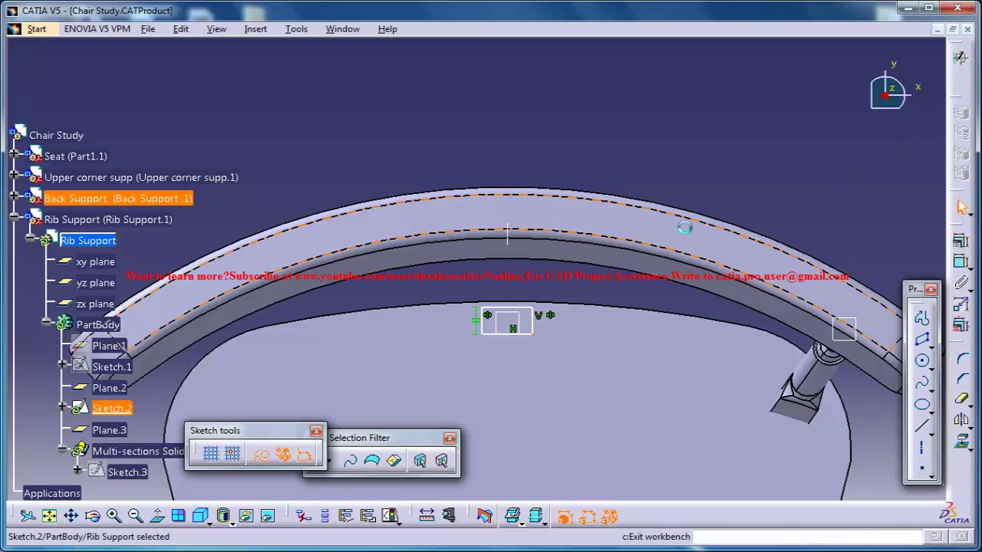
left_click(959, 58)
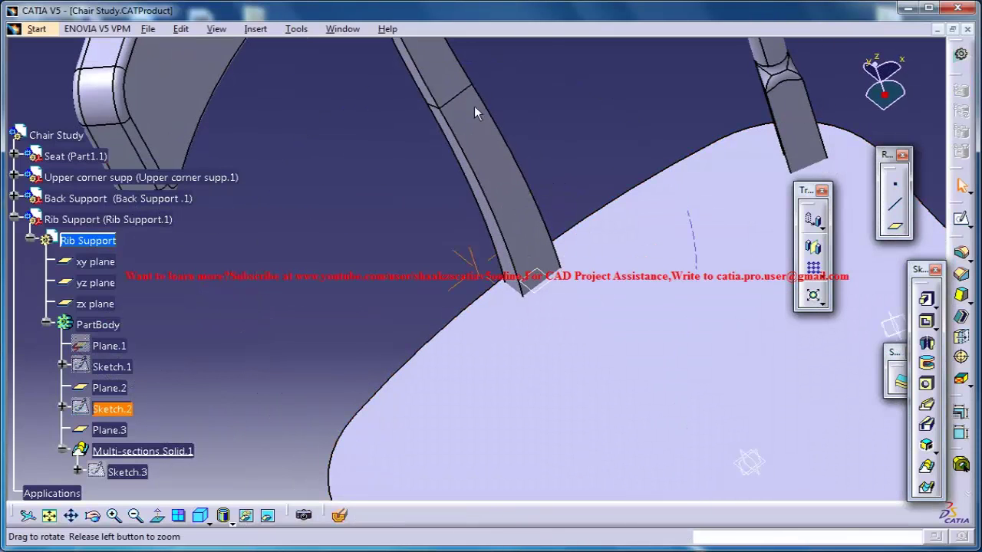
Round the four long edges of the Rib Support's multi-sections solid with a 3 mm edge fillet.
mouse_move(474, 112)
middle_mouse_down()
mouse_move(513, 205)
mouse_move(691, 192)
middle_mouse_up()
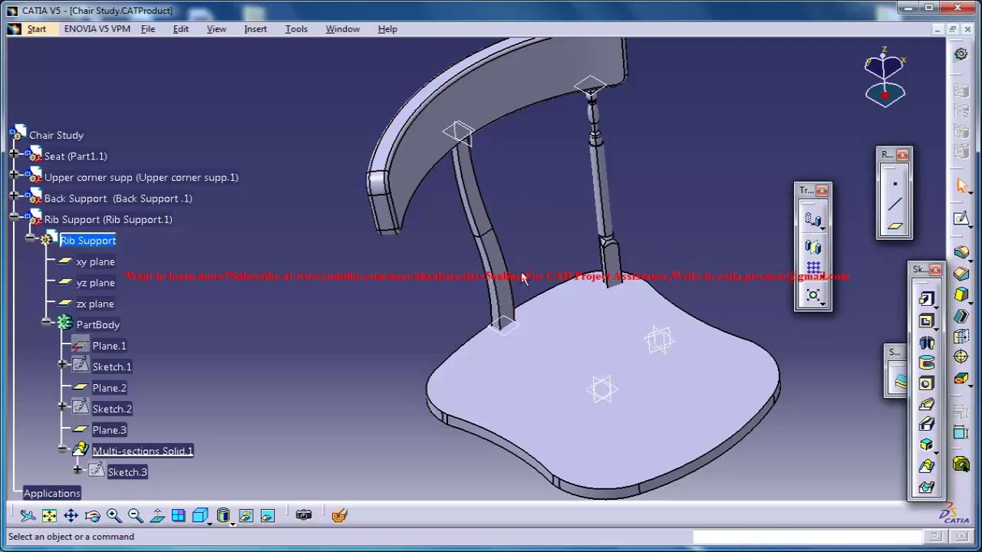
middle_click_drag(537, 231, 500, 265)
left_click(498, 266)
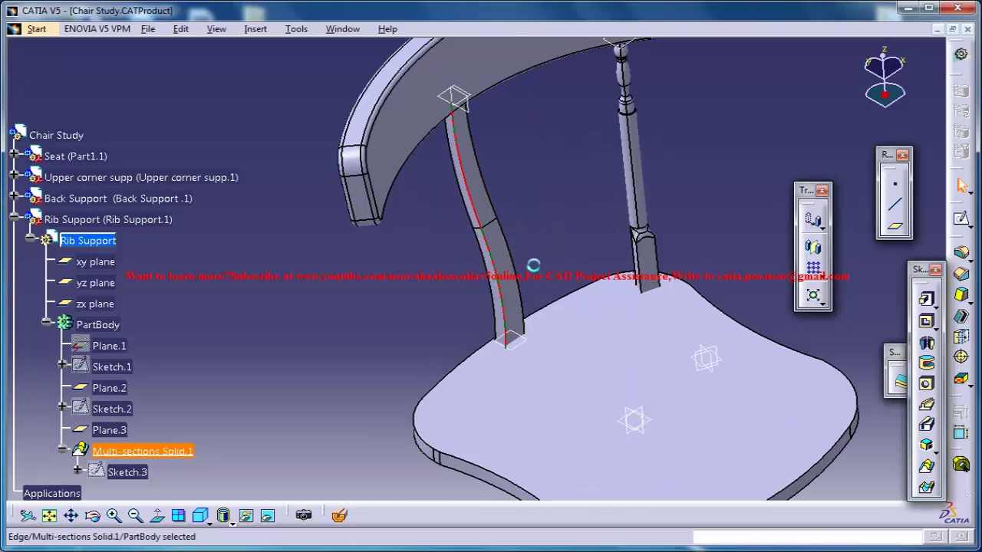
left_click(517, 251, "ctrl")
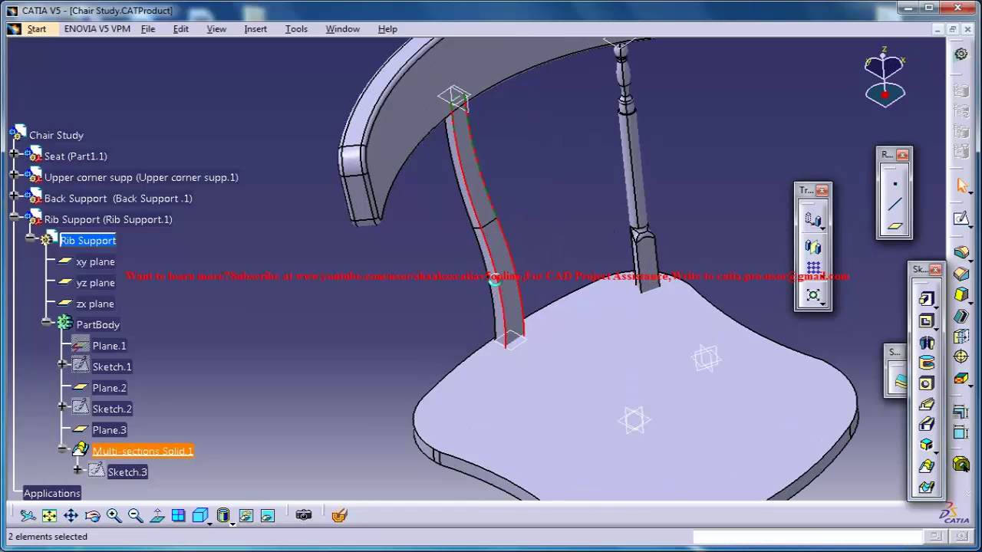
middle_click_drag(429, 309, 349, 318)
middle_click_drag(536, 292, 491, 289)
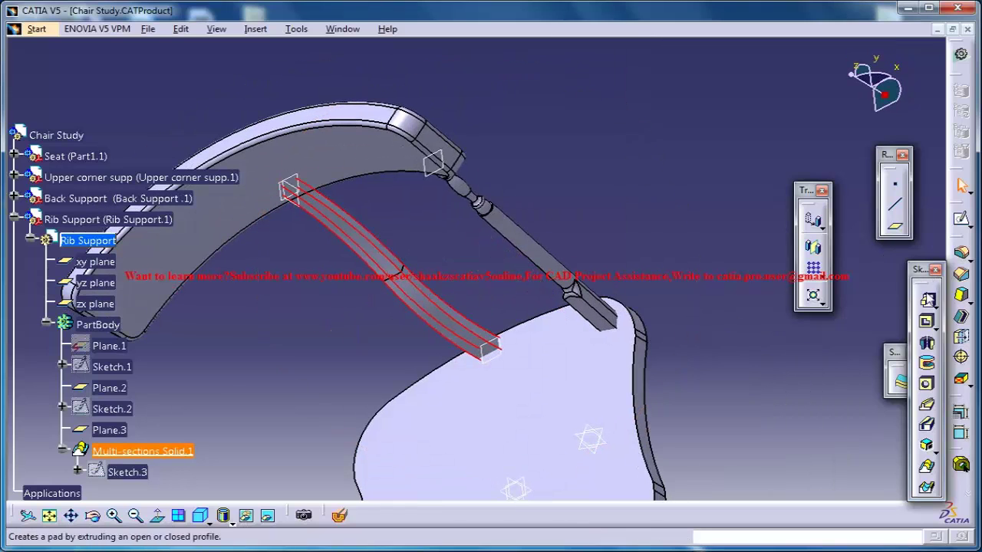
left_click(960, 252)
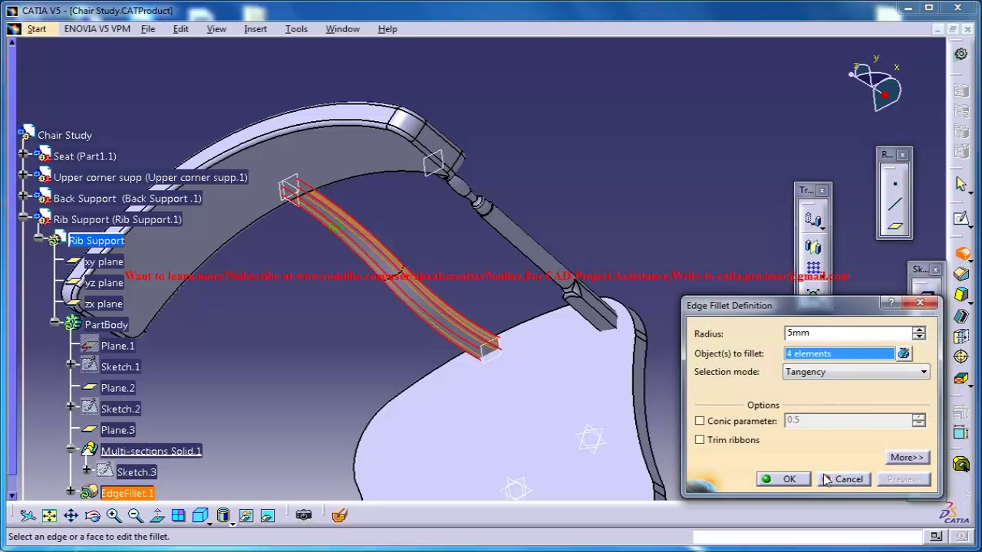
key("Return")
left_click(903, 480)
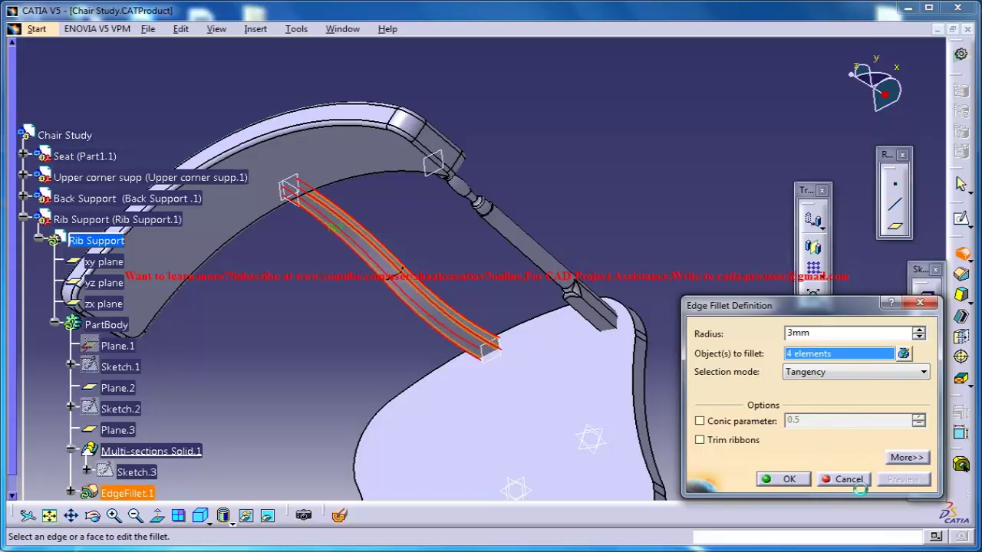
left_click(805, 483)
Switch the display to plain shading without edges and make the Chair Study assembly active.
middle_click_drag(499, 278, 517, 201)
middle_click_drag(580, 187, 286, 482)
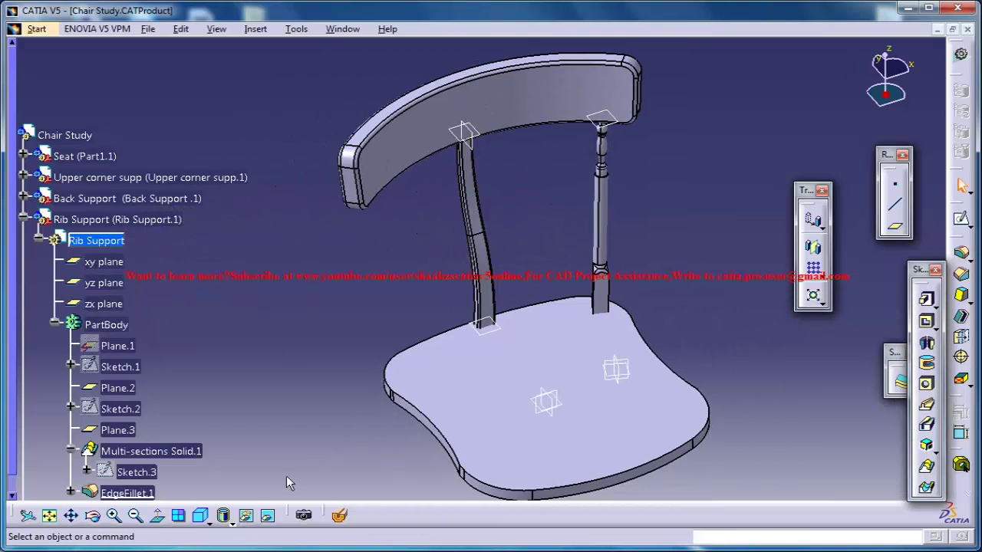
left_click(228, 524)
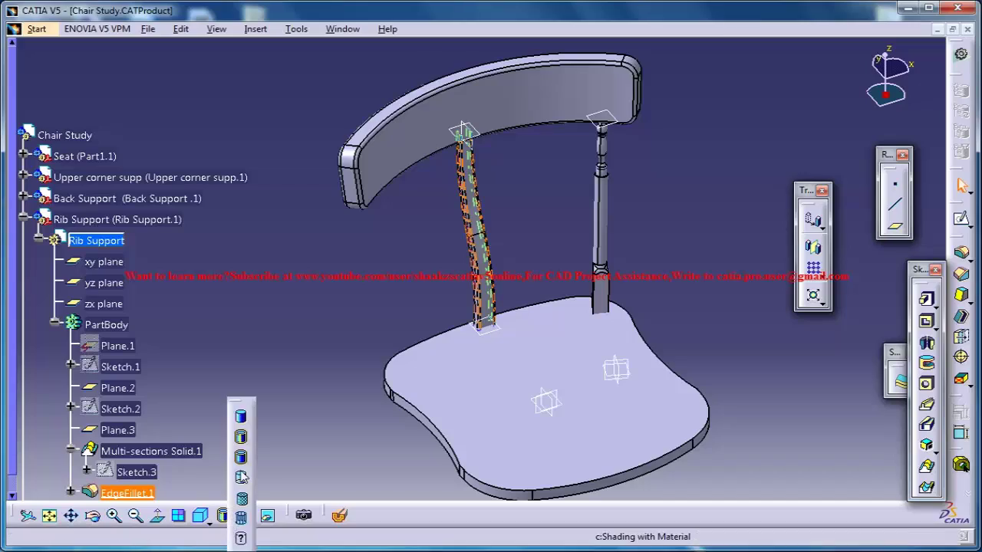
left_click(244, 426)
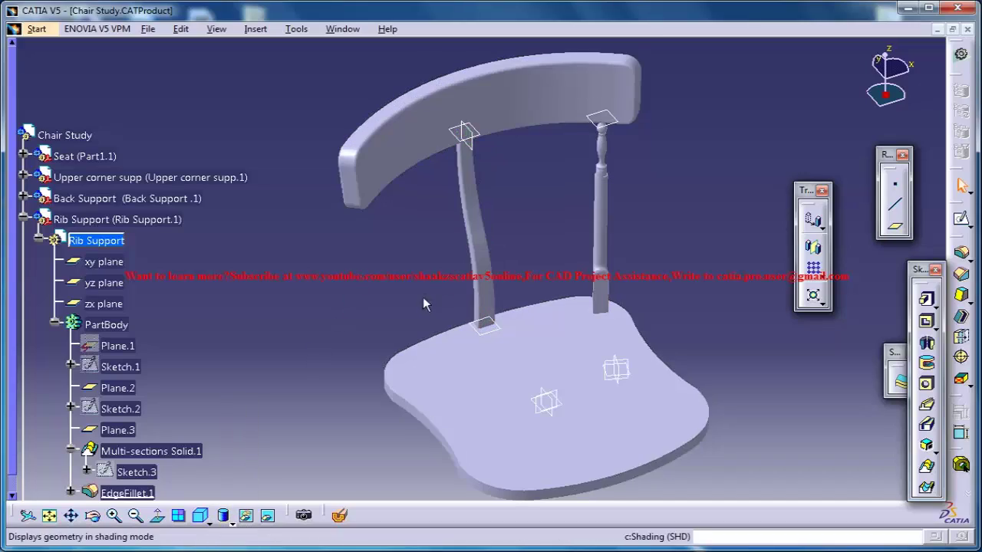
middle_click_drag(474, 287, 469, 280)
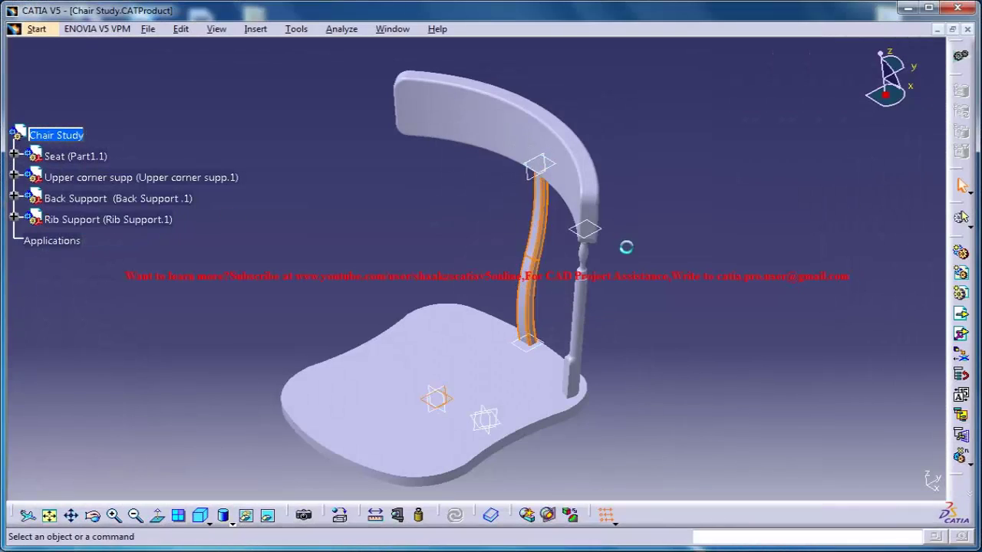
Select the Rib Support and examine from several sides how its upper end meets the back support.
left_click(537, 254)
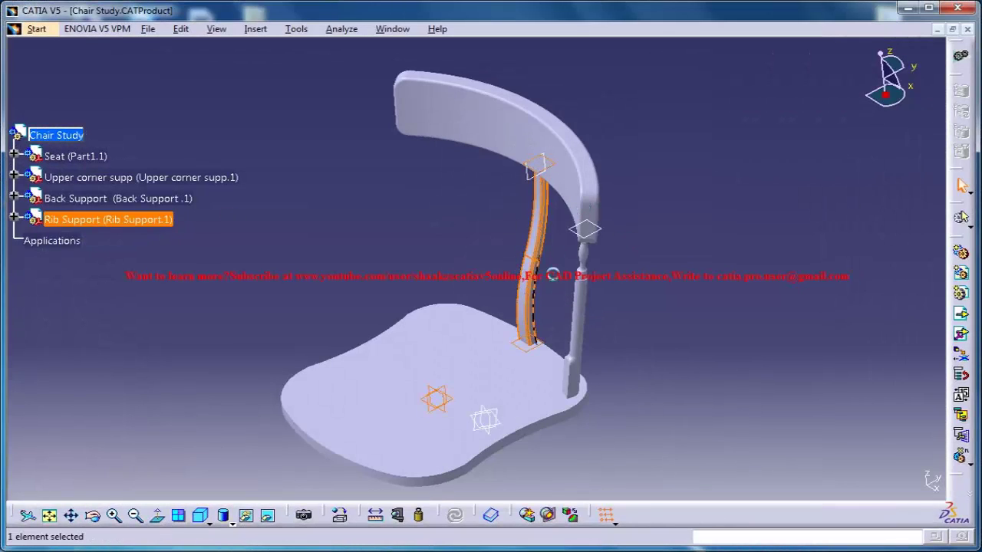
middle_click_drag(530, 176, 486, 238)
middle_click_drag(504, 172, 508, 146)
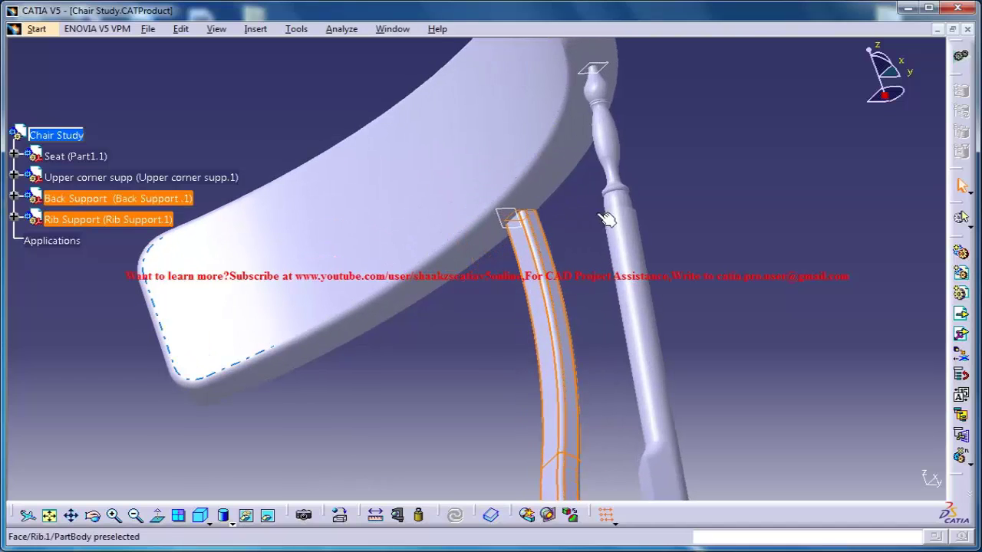
middle_click_drag(482, 278, 630, 374)
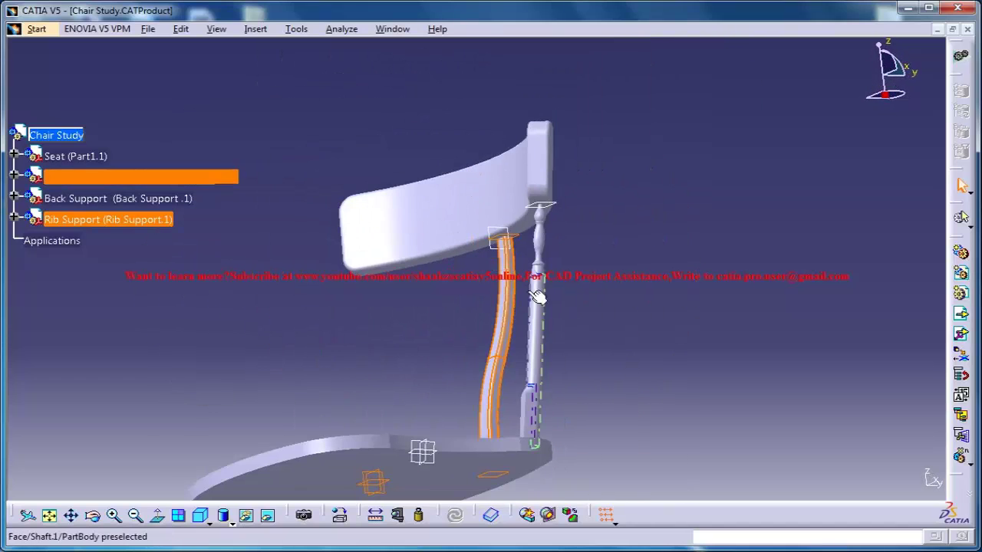
middle_click_drag(535, 292, 533, 348)
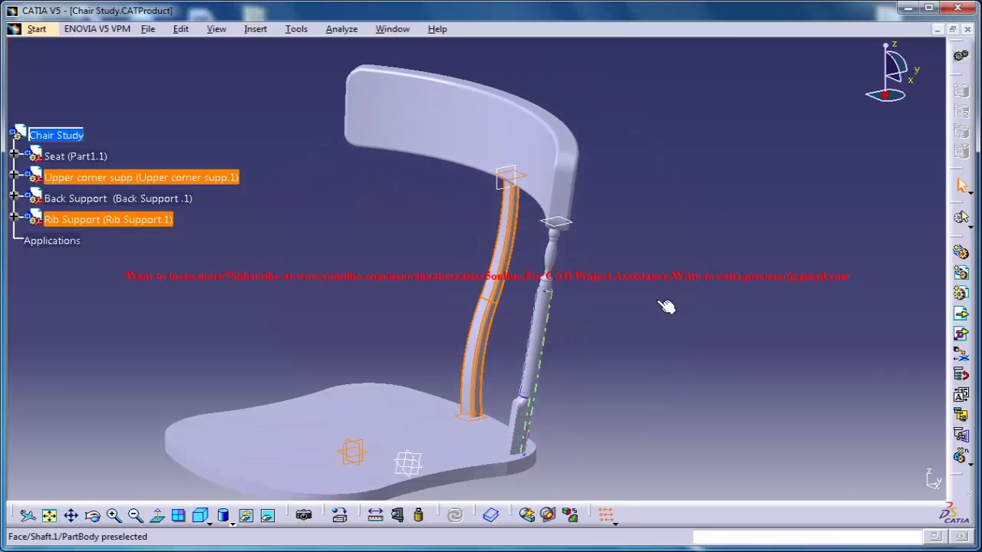
left_click(497, 270)
middle_click_drag(500, 296, 457, 290)
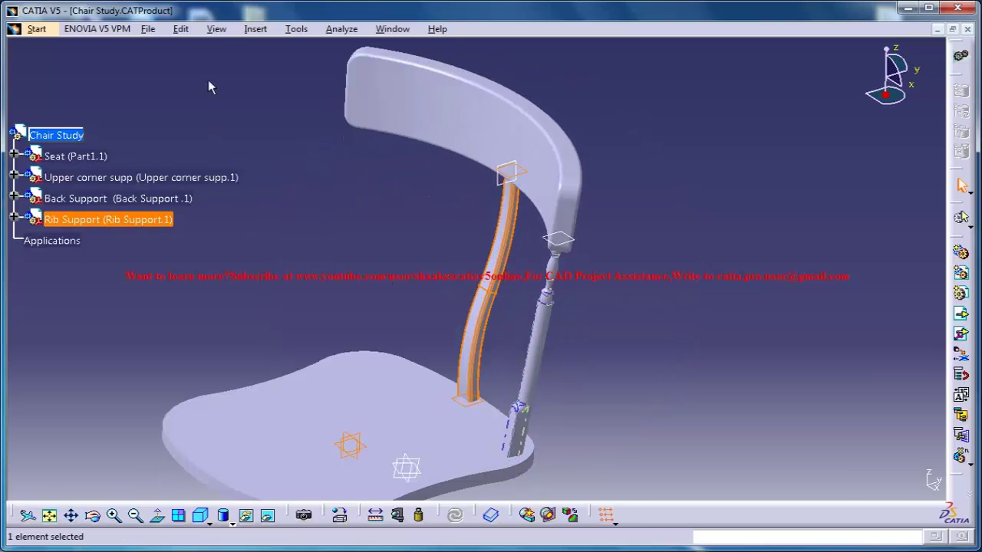
Manipulate the Rib Support along the Y axis, shifting it slightly so its upper end sits under the back support, and accept the move.
left_click(255, 29)
mouse_move(192, 28)
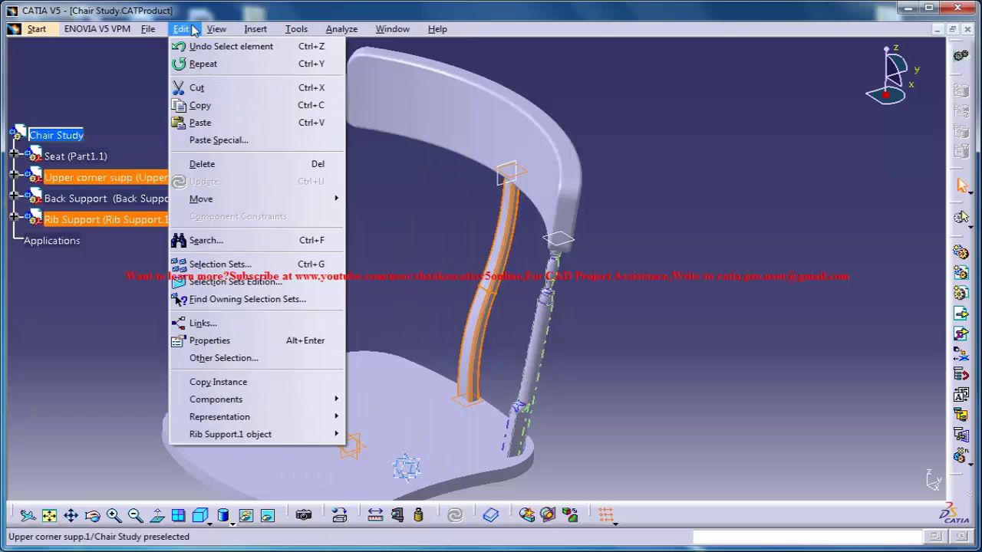
mouse_move(270, 198)
left_click(404, 199)
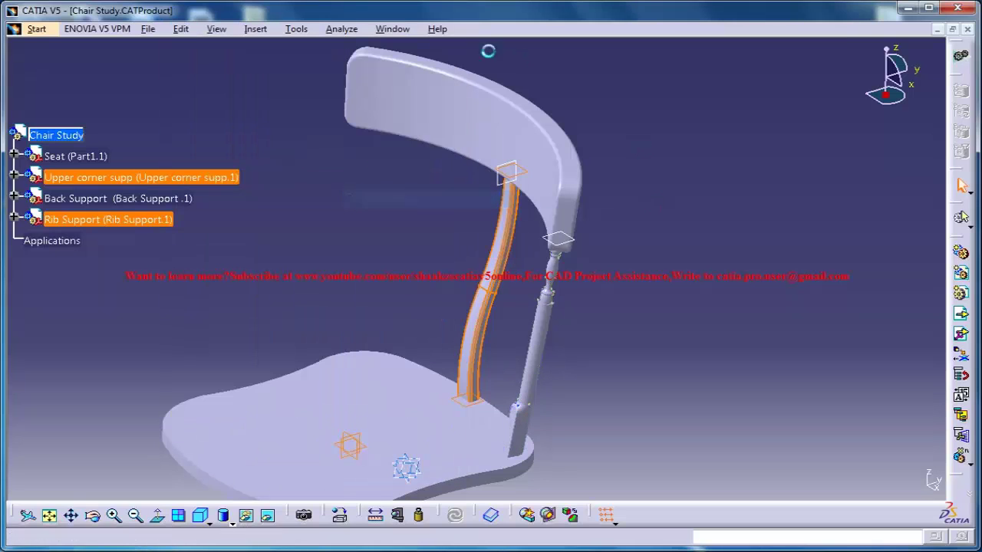
left_click(852, 398)
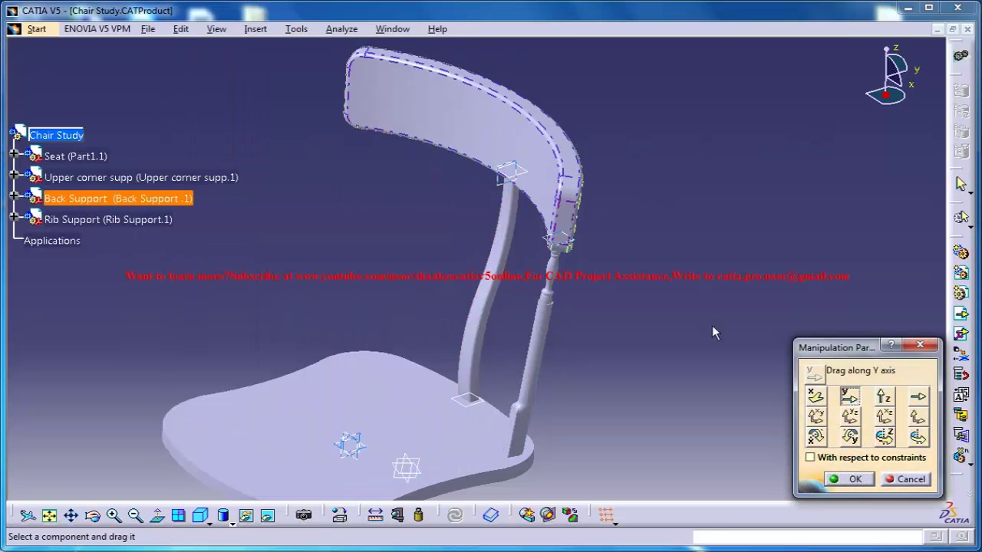
middle_click_drag(502, 220, 506, 218)
middle_click_drag(587, 150, 579, 331)
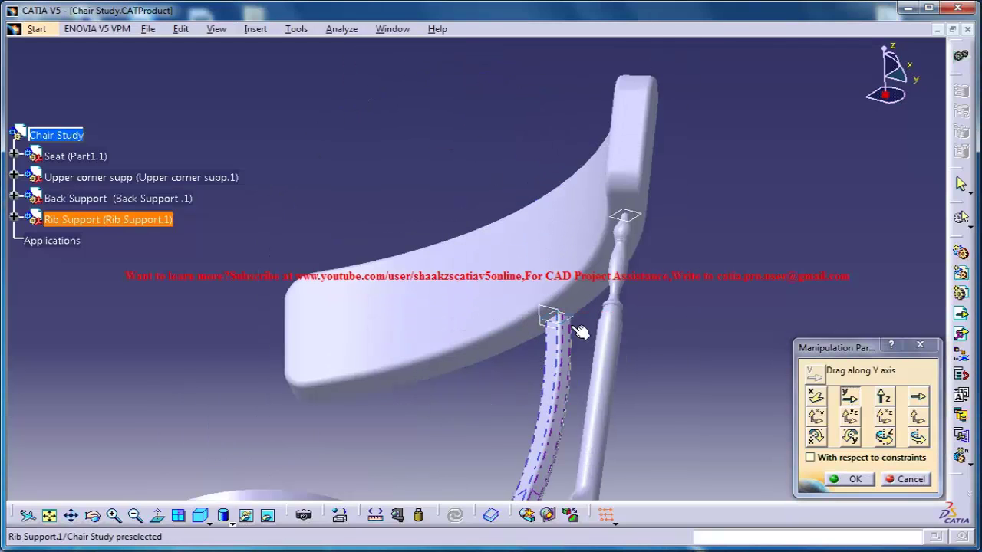
left_click_drag(563, 376, 561, 368)
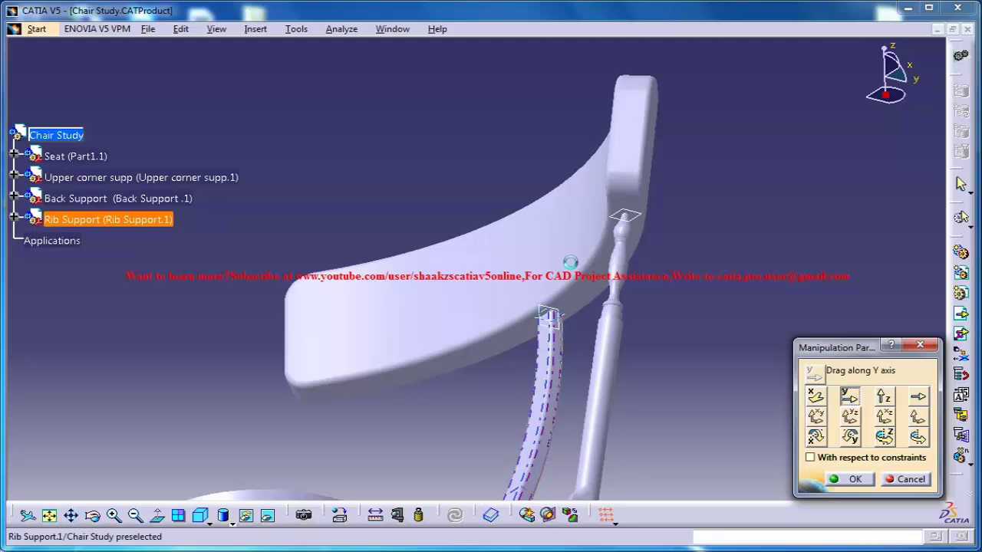
middle_click_drag(580, 365, 528, 414)
middle_click_drag(544, 329, 439, 401)
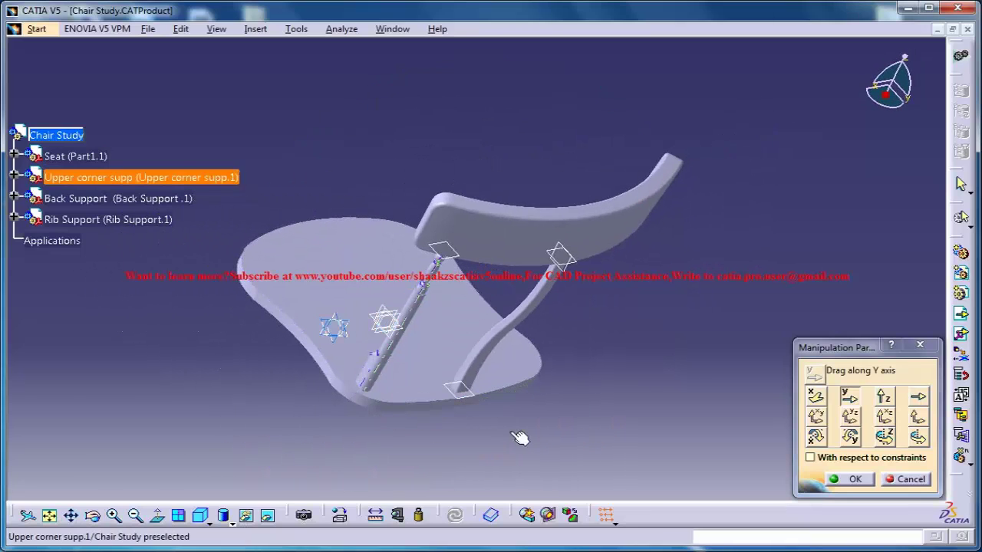
middle_click_drag(578, 424, 576, 413)
middle_click_drag(429, 398, 522, 349)
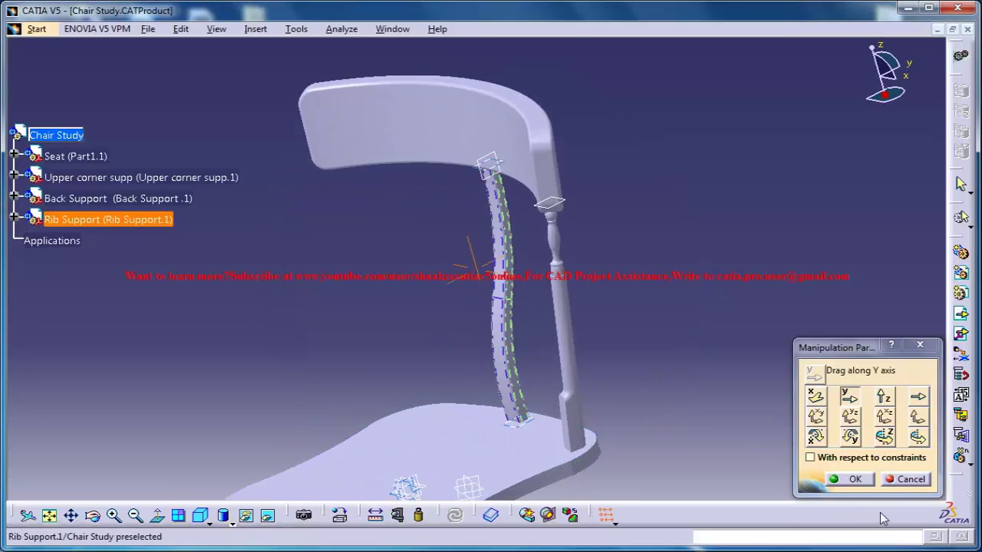
middle_click_drag(472, 266, 554, 312)
left_click(865, 480)
middle_click(531, 329)
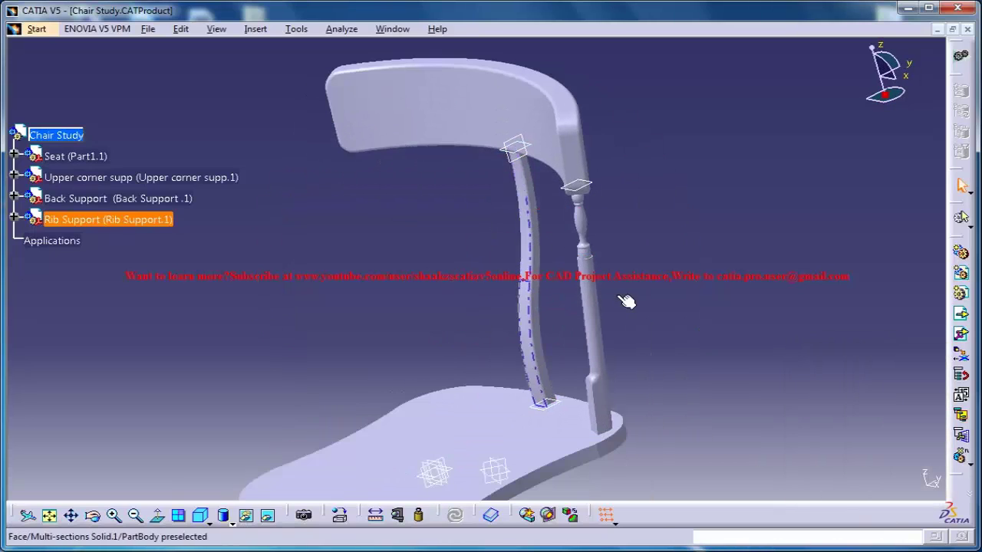
Mirror the Upper corner supp component about the seat's central vertical plane with an assembly symmetry.
middle_click_drag(622, 291, 627, 390)
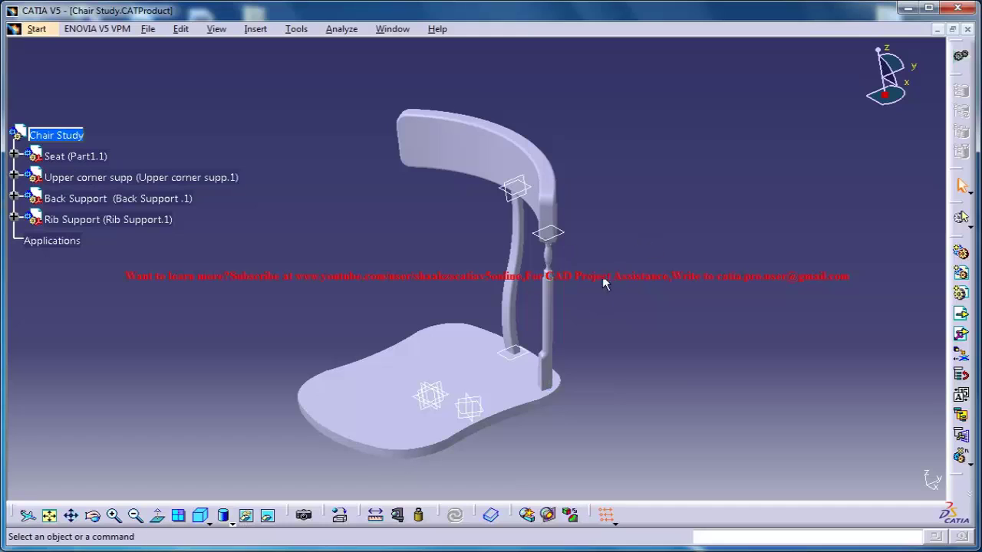
left_click(257, 29)
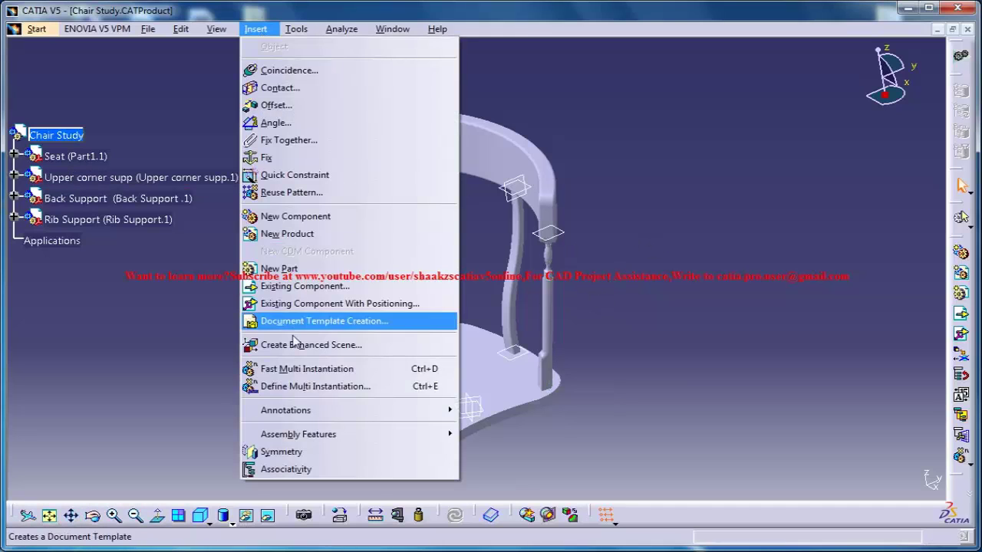
left_click(318, 451)
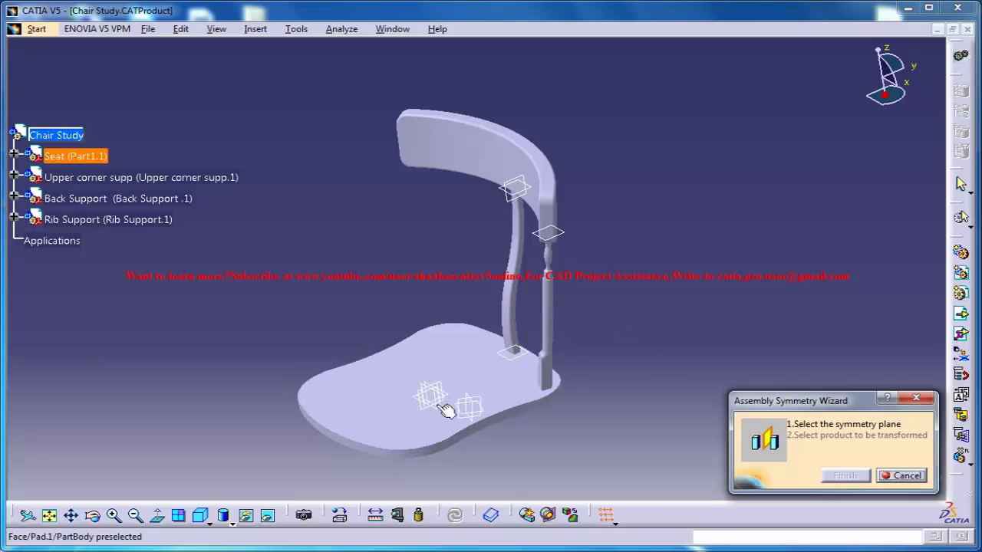
middle_click_drag(443, 346, 443, 345)
middle_click_drag(509, 324, 497, 208)
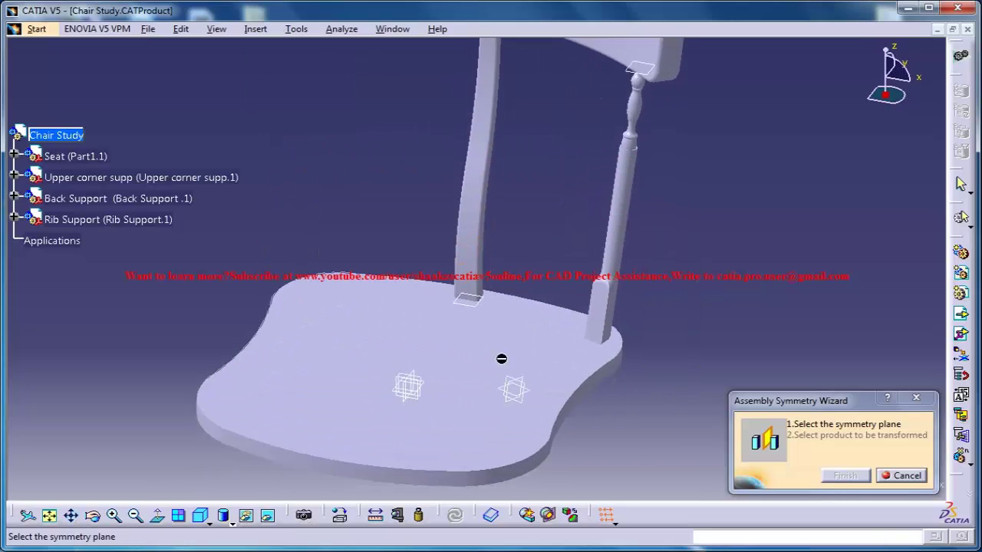
left_click(411, 396)
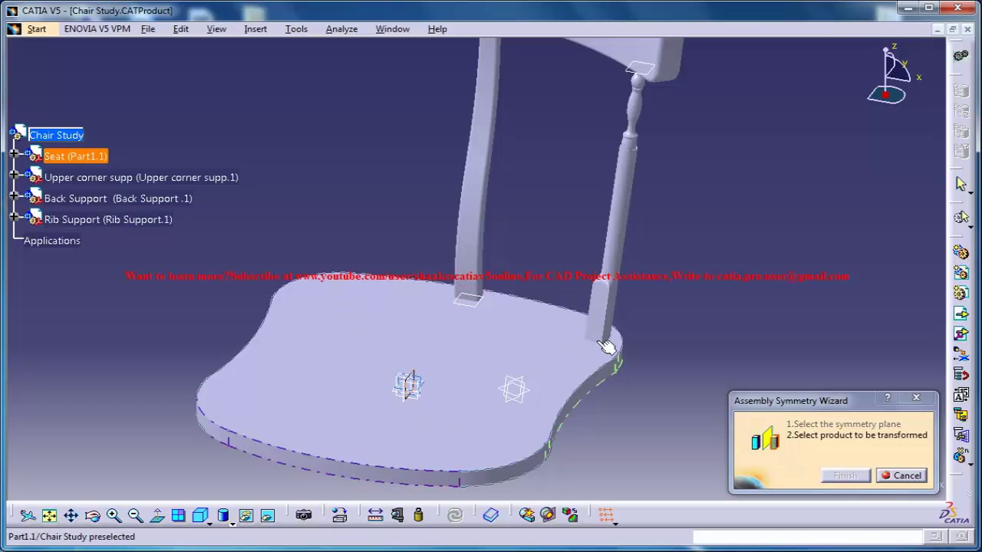
left_click(629, 244)
middle_click_drag(430, 193, 421, 307)
left_click(847, 477)
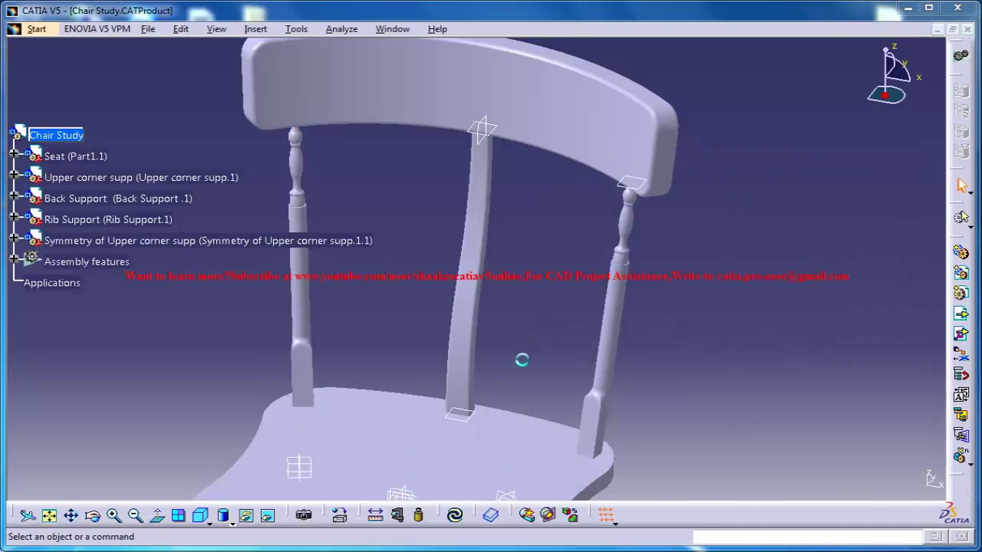
left_click(904, 476)
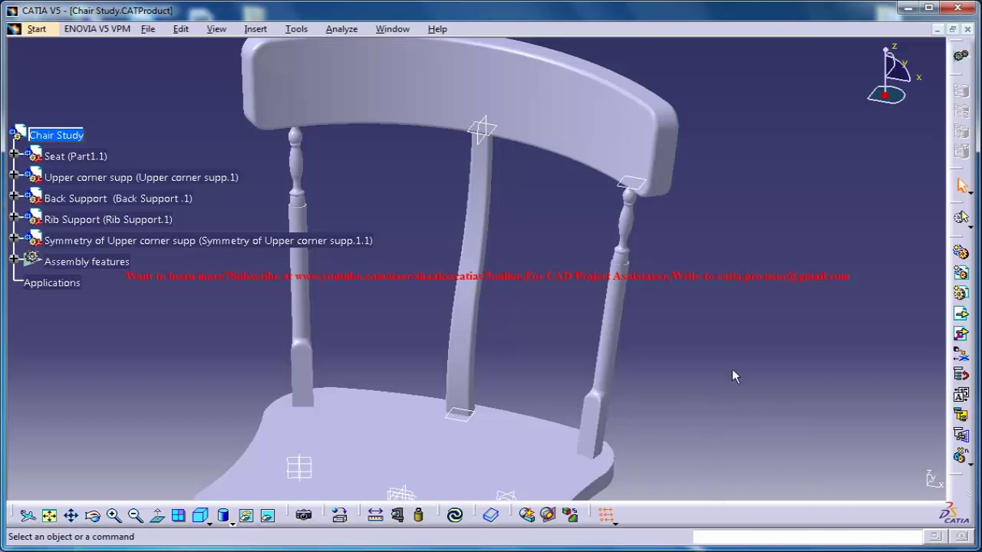
Copy the Rib Support component and paste a second instance into the Chair Study assembly.
middle_click_drag(644, 363, 559, 304)
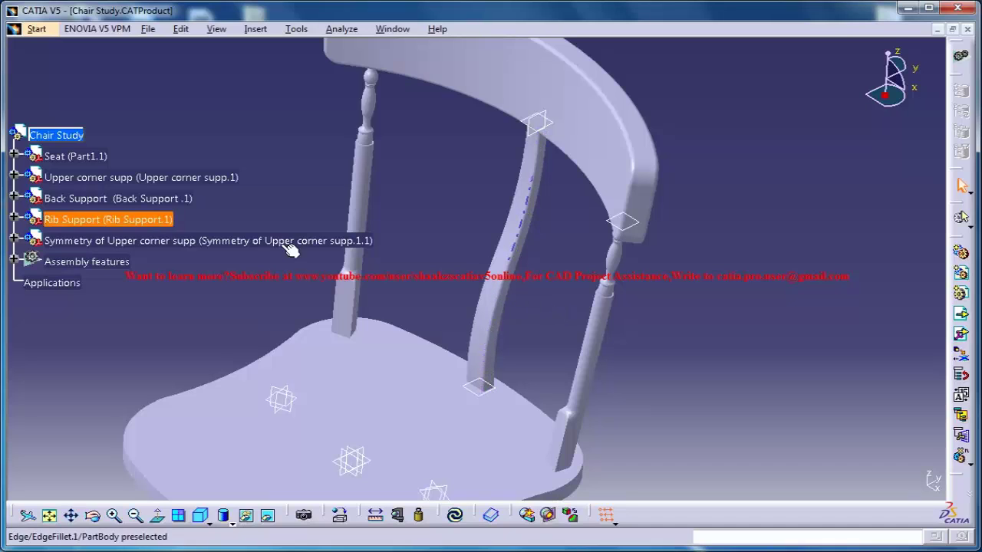
left_click(146, 223)
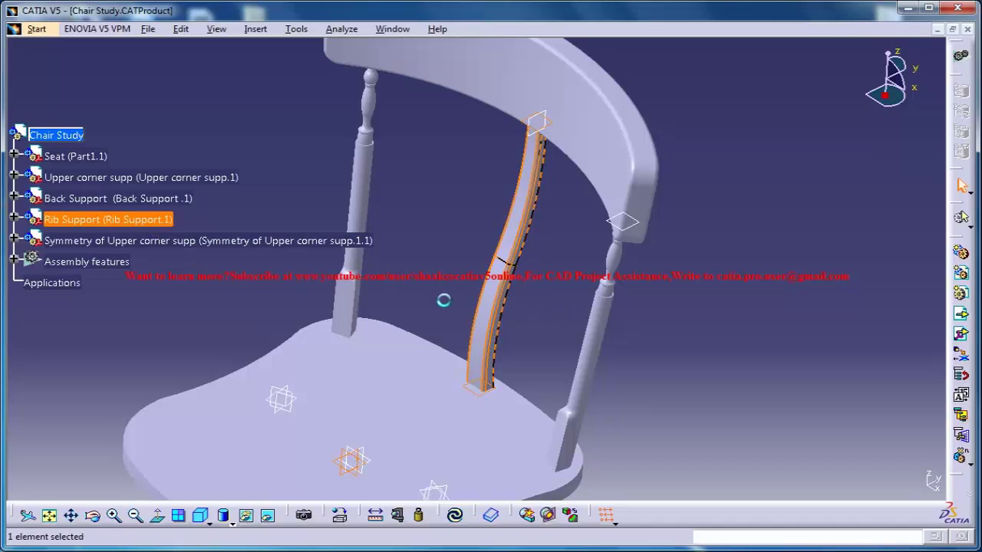
middle_click_drag(470, 261, 383, 253)
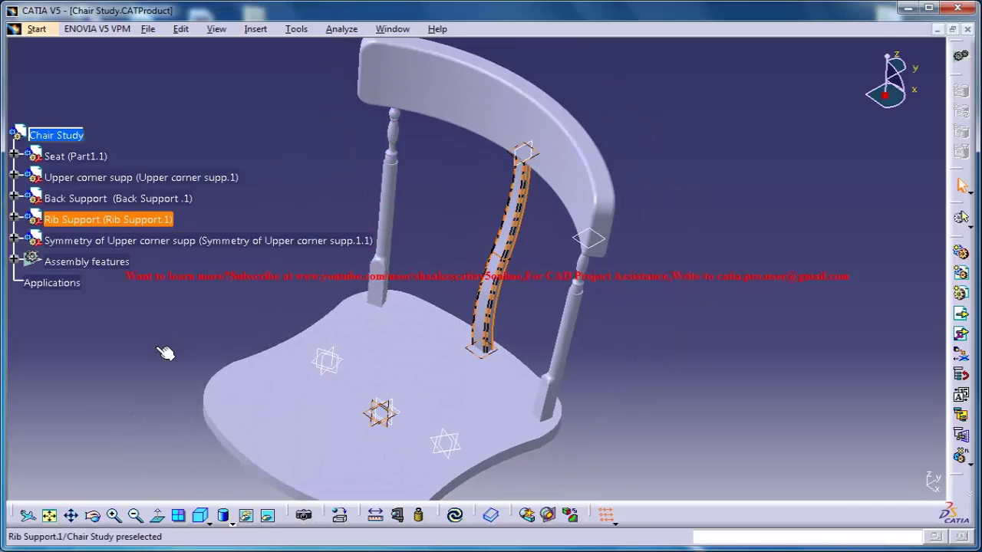
left_click(127, 221)
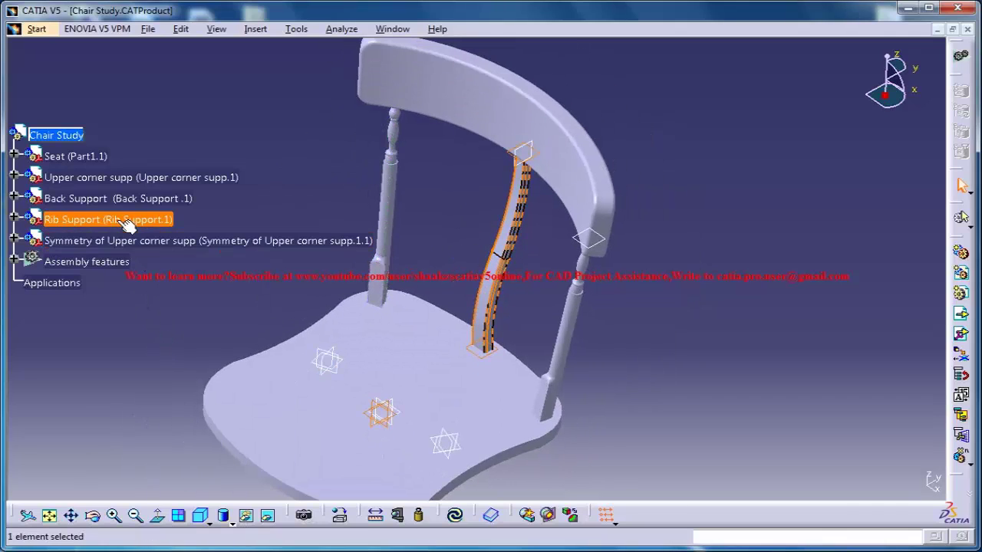
right_click(119, 220)
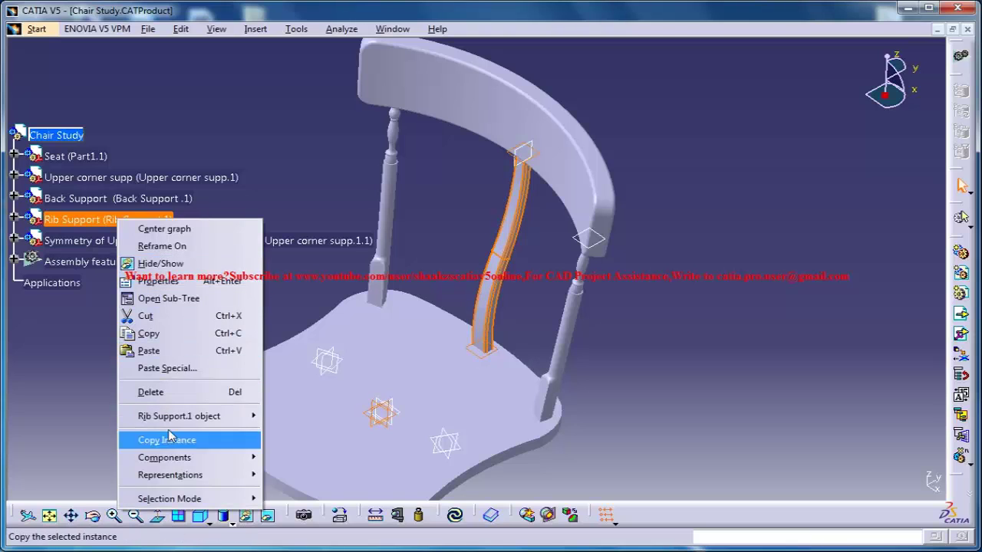
left_click(160, 337)
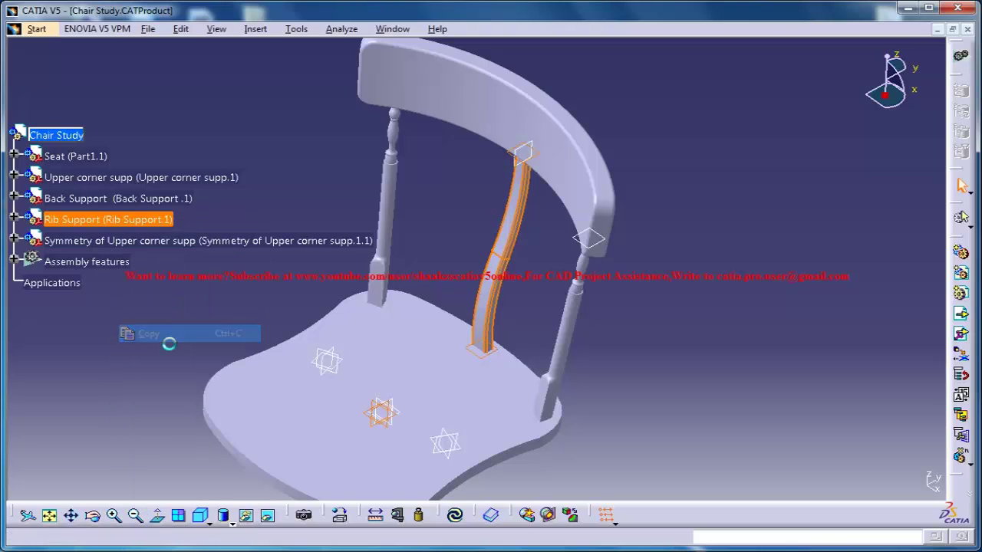
left_click(77, 138)
right_click(71, 136)
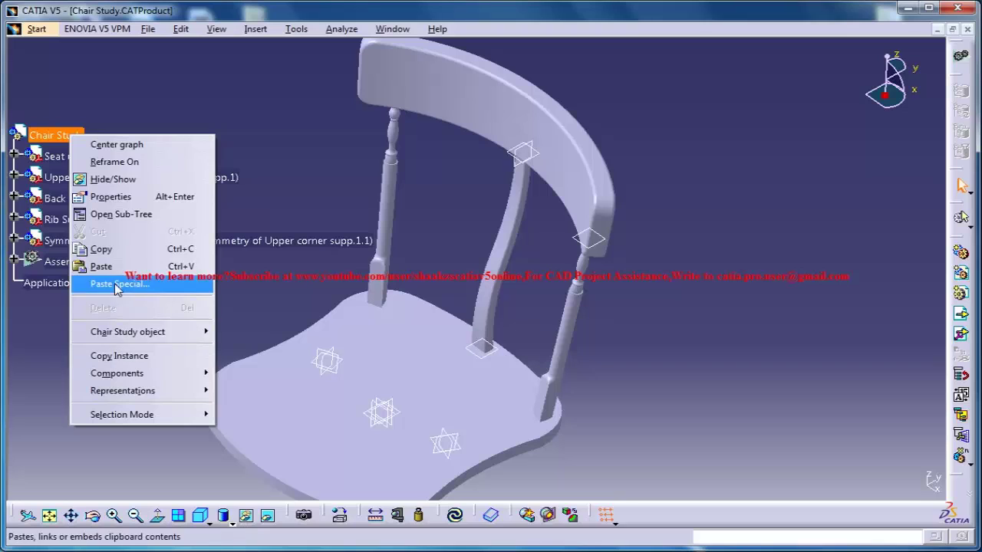
left_click(102, 267)
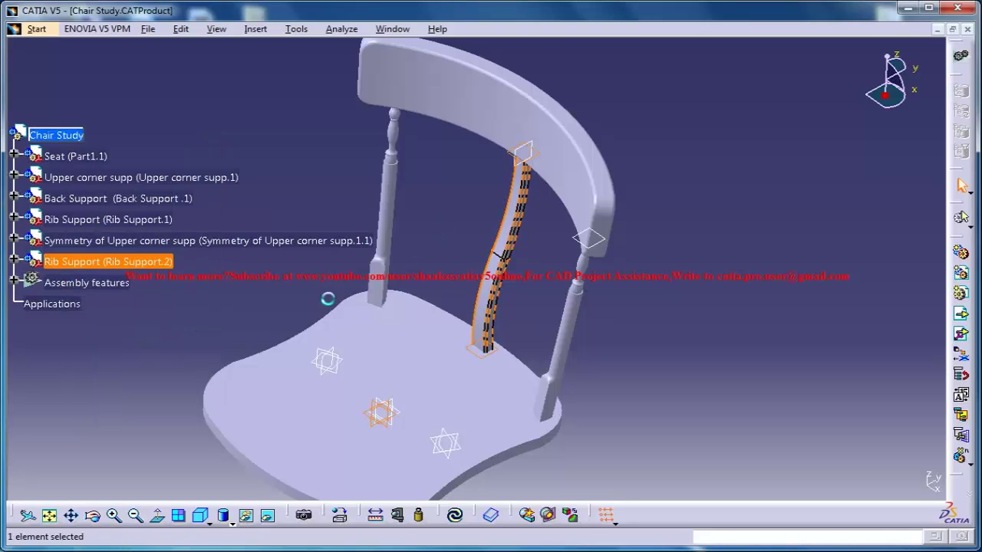
Open Sketch.1 in the Back Support's PartBody to examine its arc, and leave the sketch without edits.
left_click(431, 226)
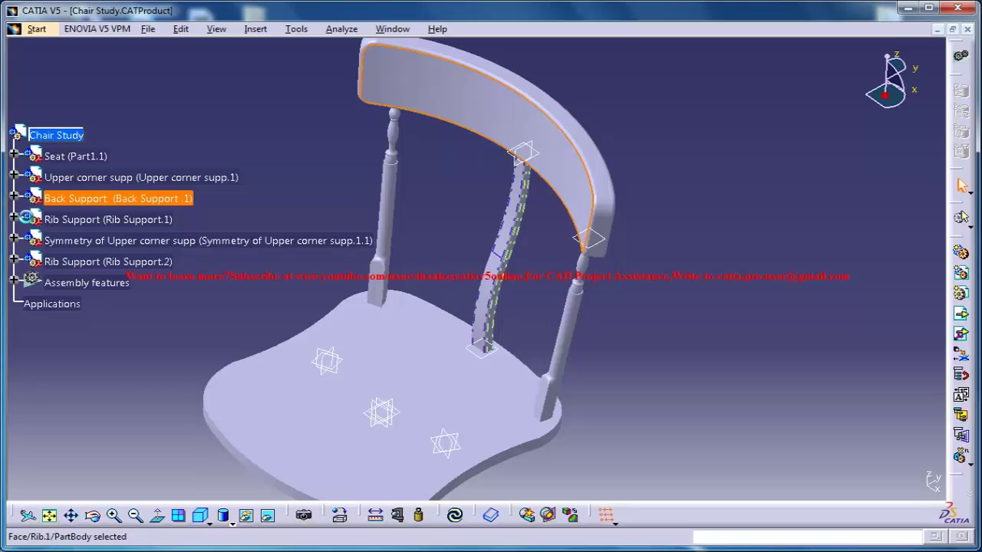
left_click(15, 198)
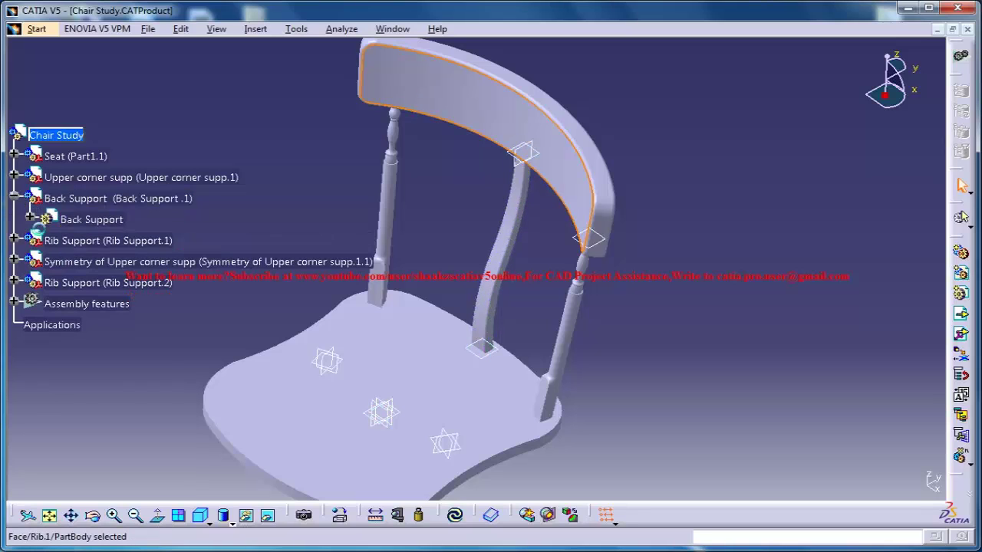
left_click(30, 218)
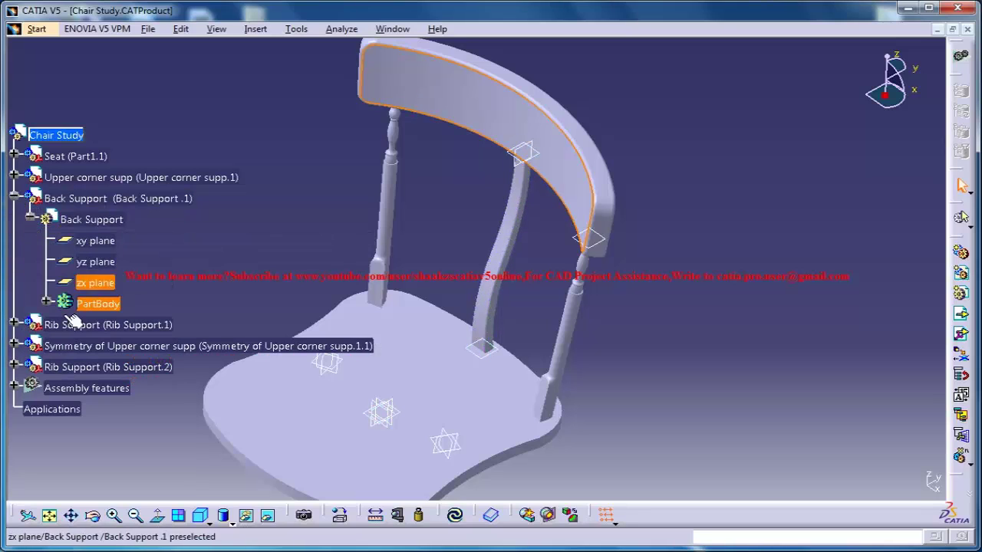
left_click(47, 301)
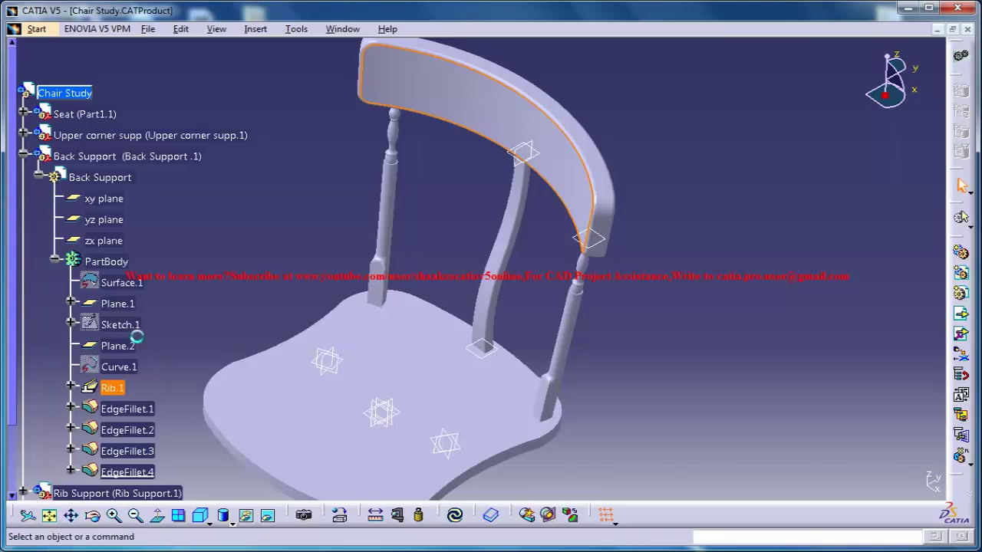
double_click(132, 331)
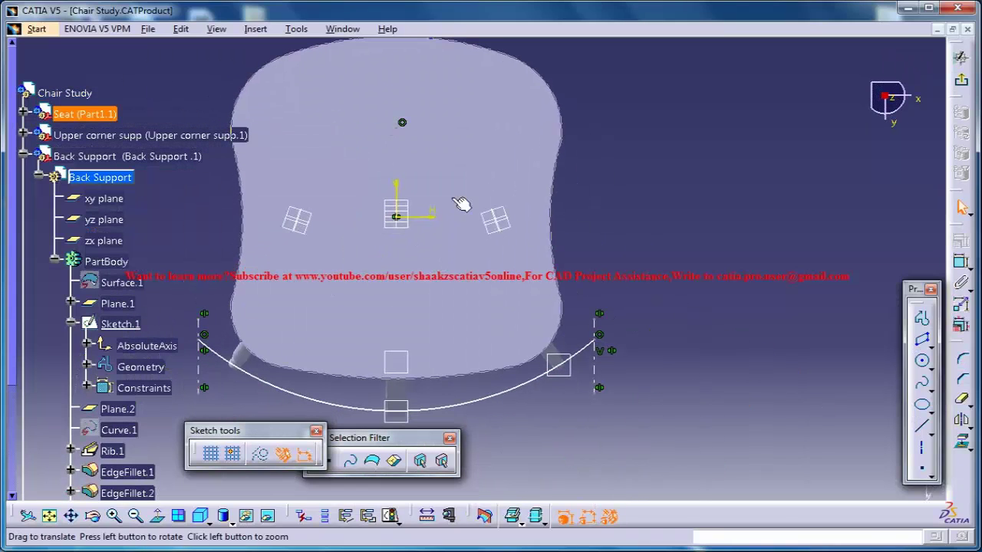
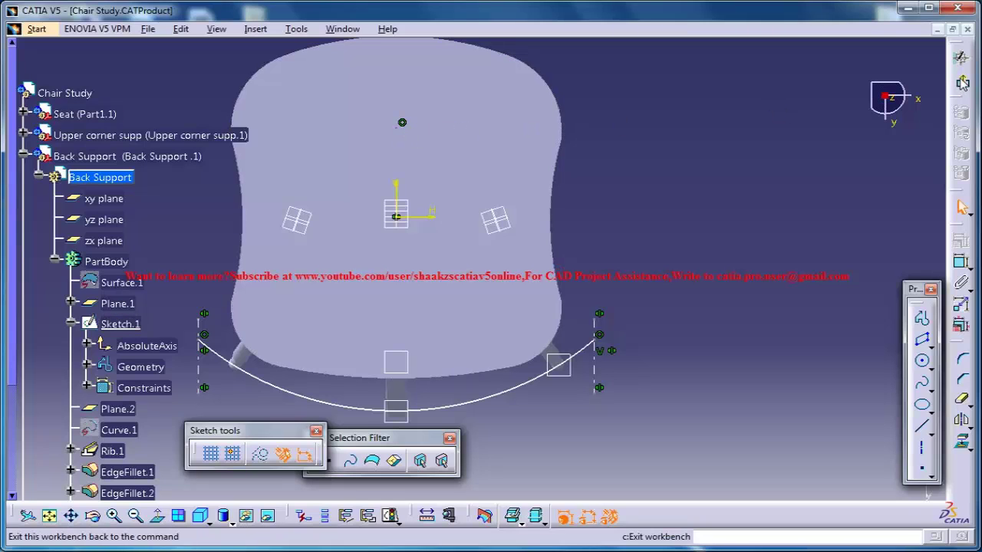
left_click(963, 86)
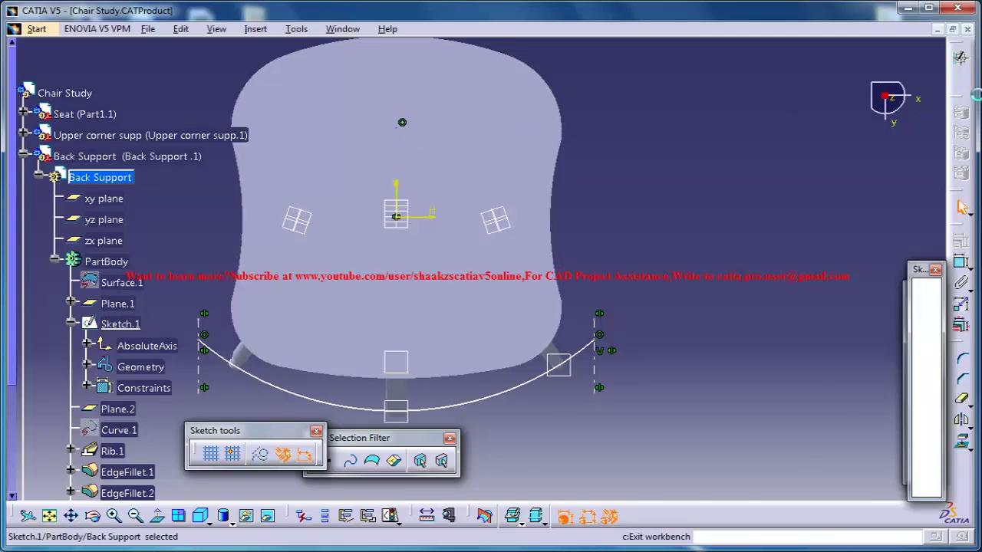
Unhide the Back Support's Sketch.1 so its arc can be used as a reference.
middle_click_drag(608, 180, 627, 134)
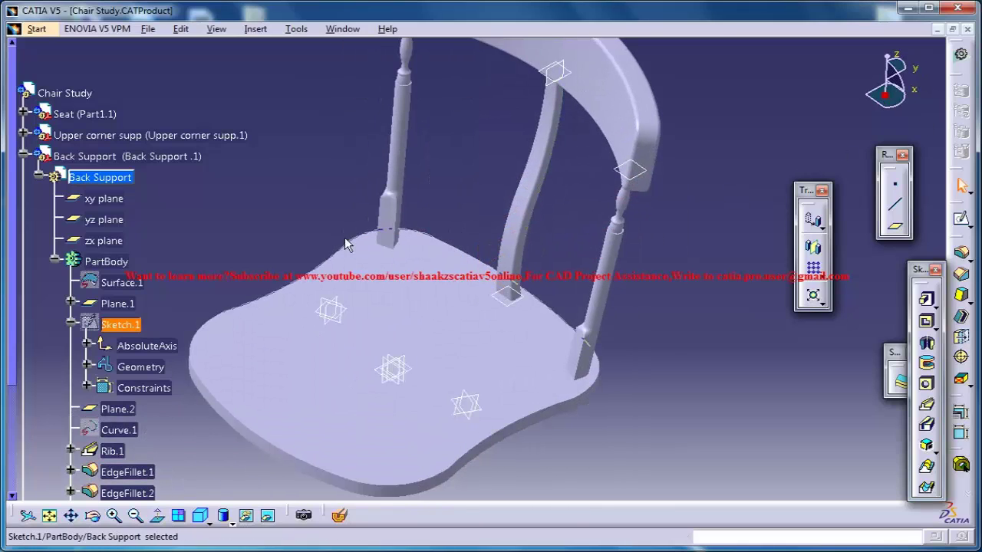
right_click(119, 328)
left_click(149, 67)
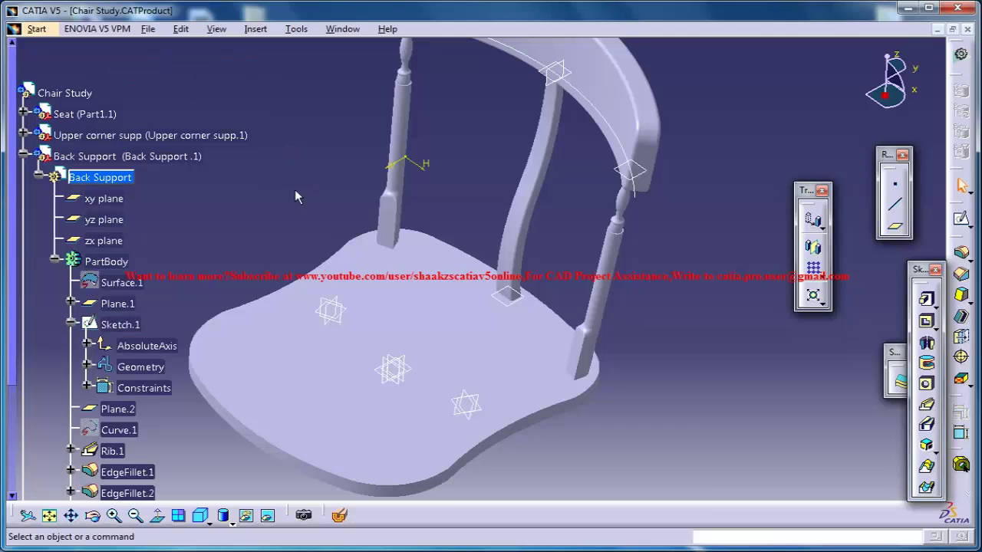
middle_click_drag(312, 165, 307, 171)
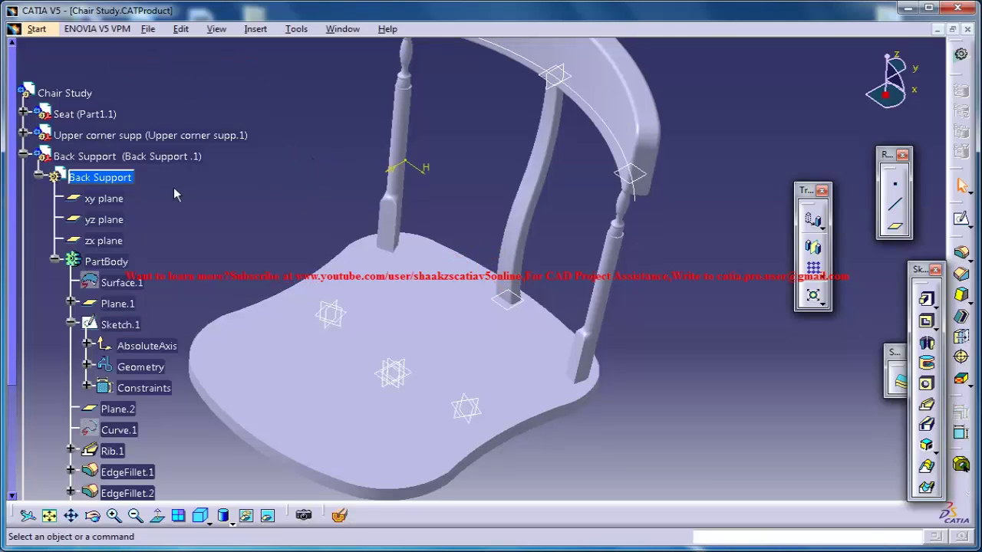
Expand the copied Rib Support down to its planes and body, and collapse the Back Support's PartBody.
double_click(87, 158)
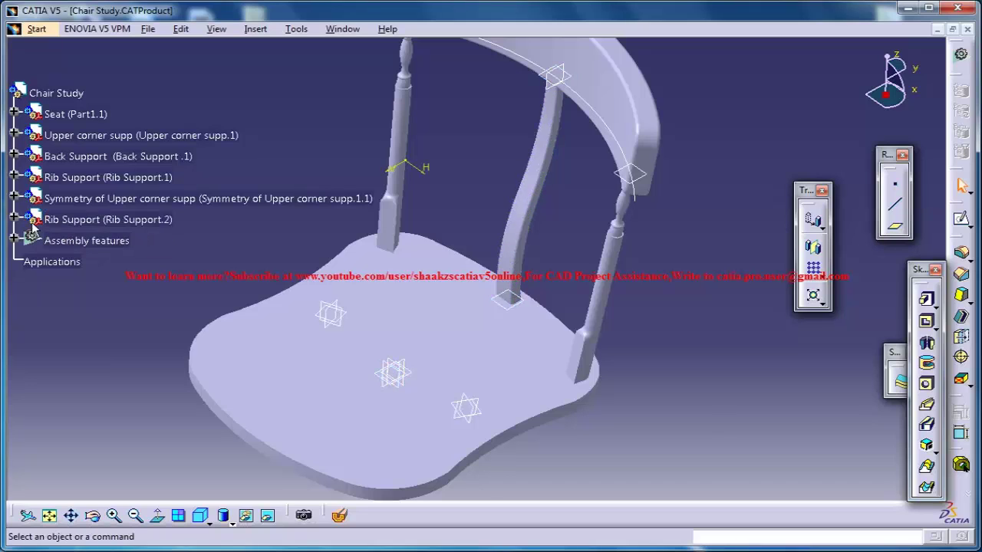
left_click(14, 220)
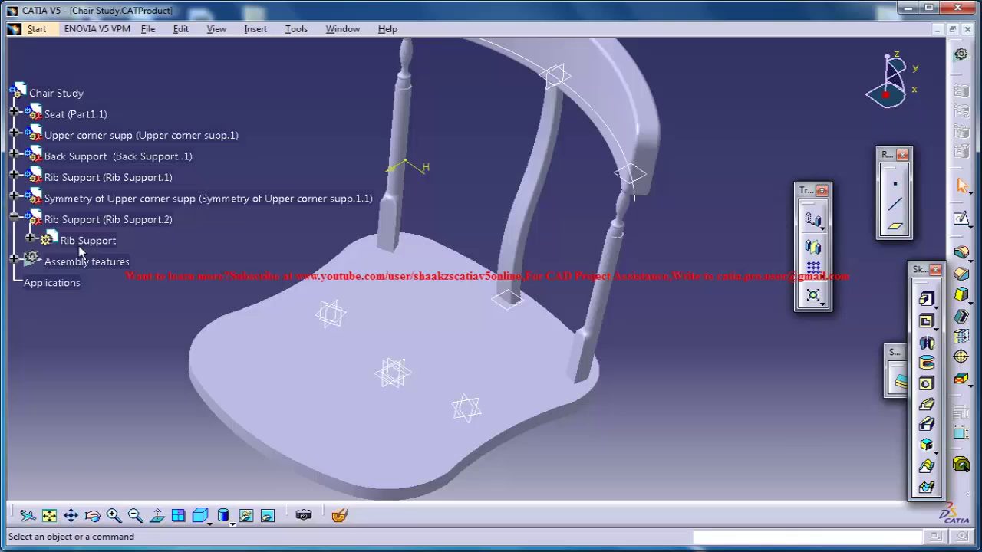
left_click(30, 240)
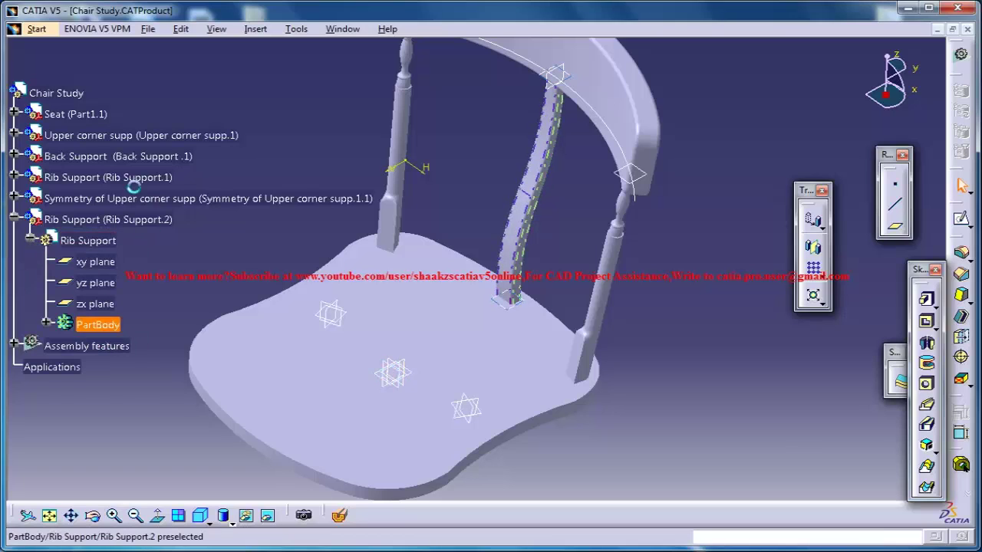
left_click(86, 157)
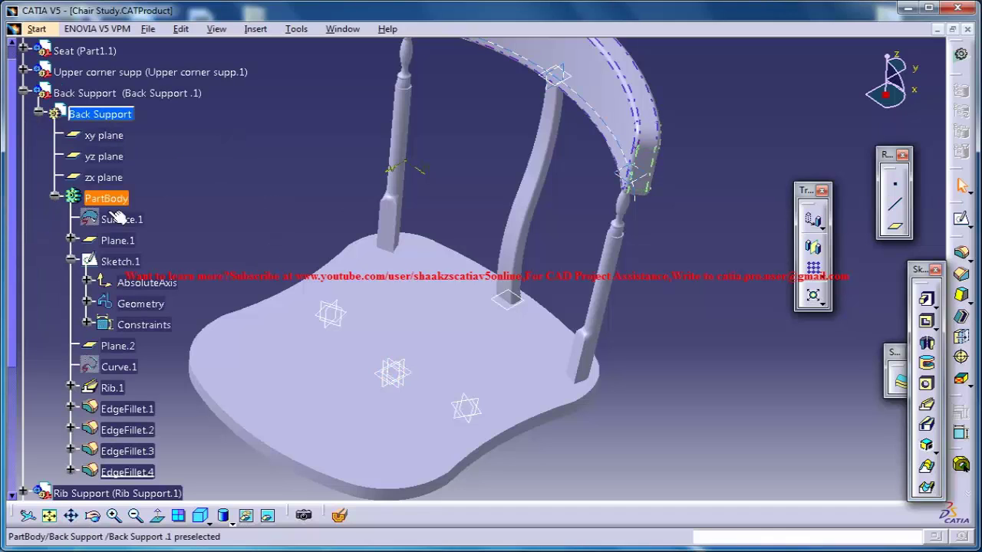
double_click(115, 201)
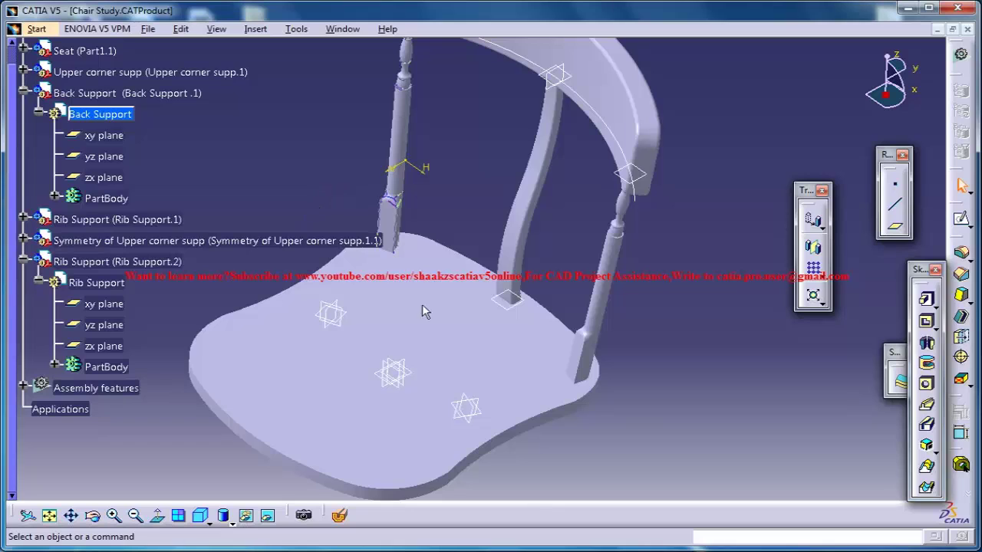
In a new xy sketch of the Back Support, place a point on the seat's centreline and constrain it concentric with the Sketch.1 arc.
double_click(509, 372)
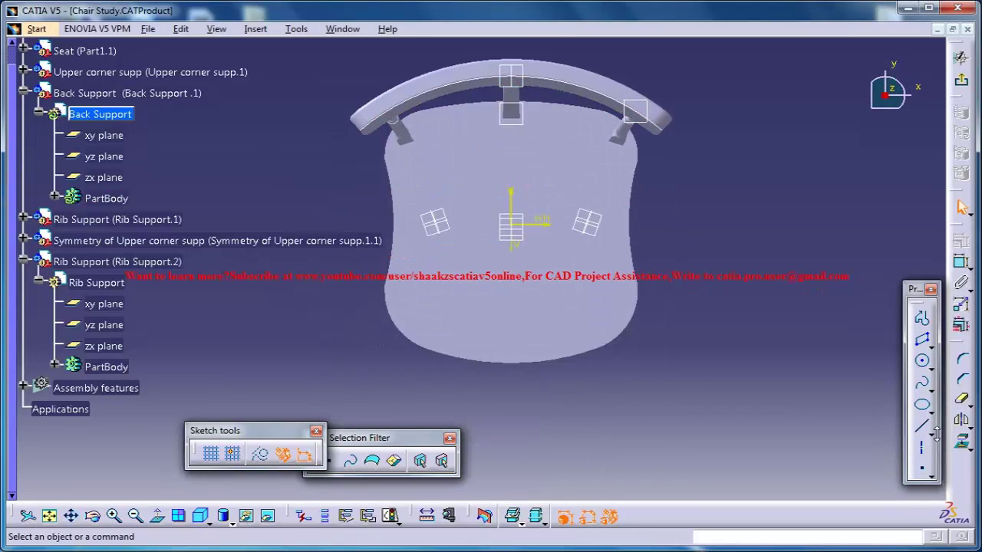
left_click(920, 447)
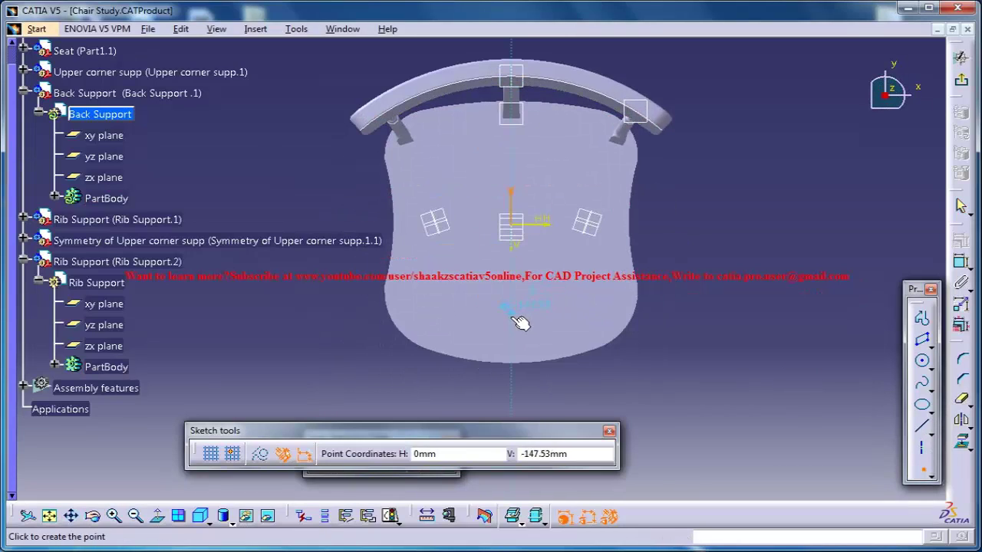
left_click(514, 316)
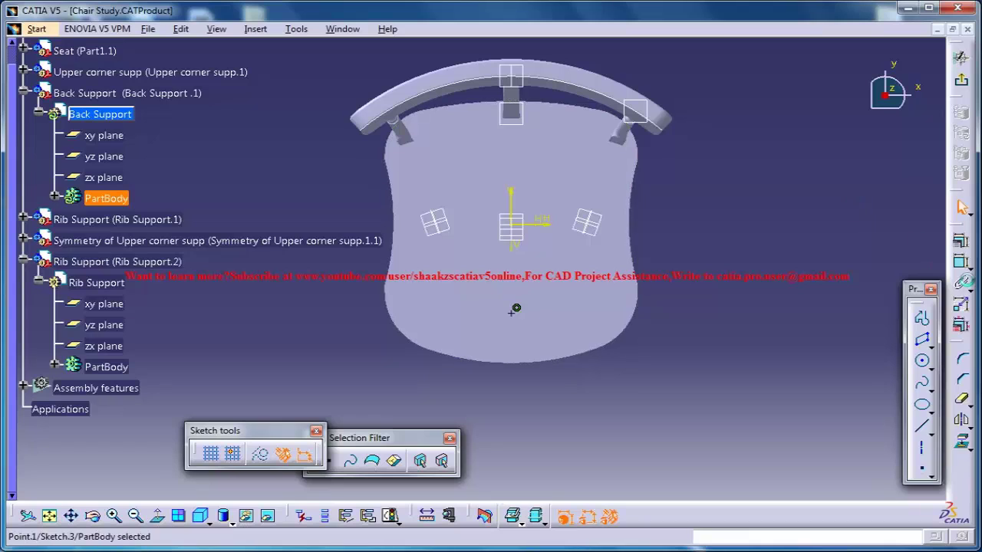
right_click(693, 167)
left_click(757, 268)
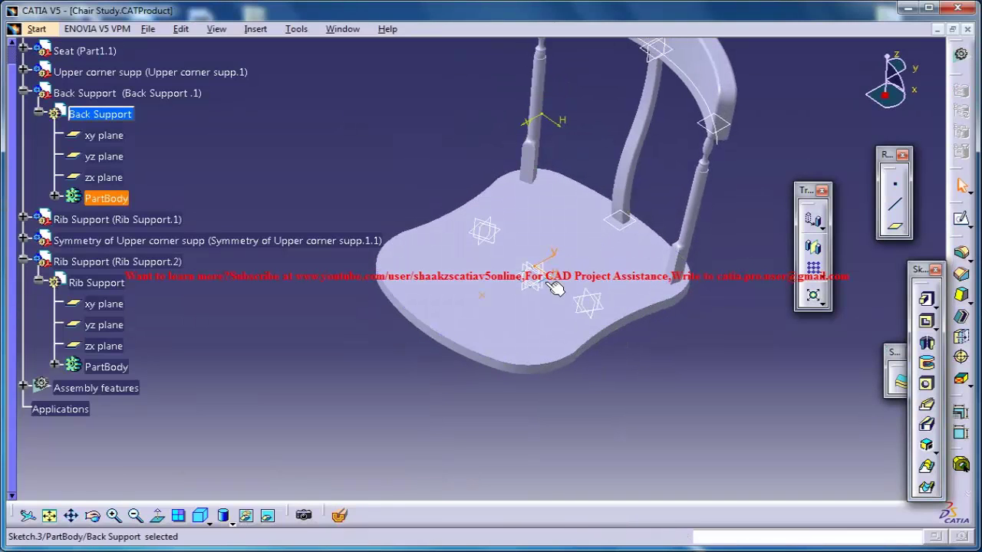
In a new yz sketch of the Back Support, draw a vertical line, make it coincident with the arc-centre point and exit.
left_click(960, 220)
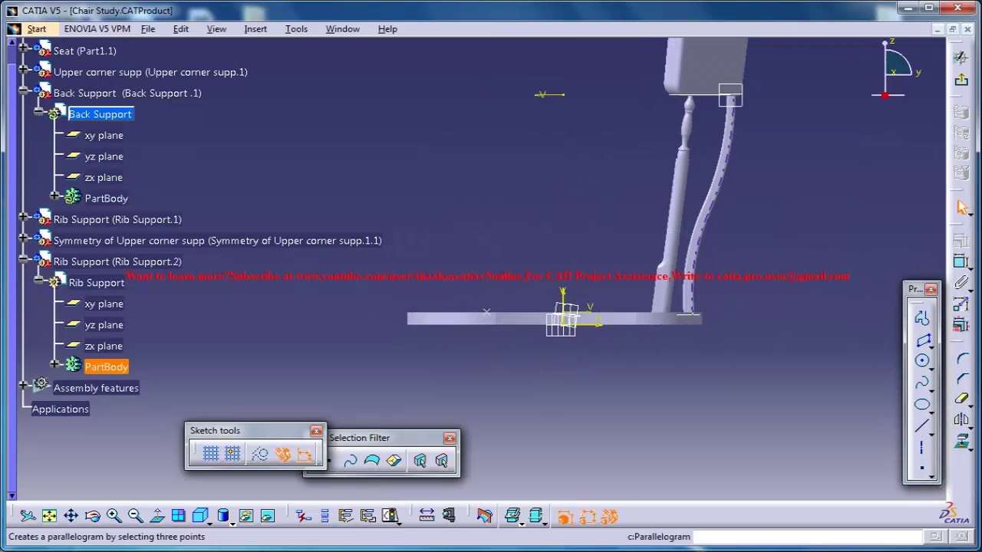
left_click(922, 430)
left_click(472, 203)
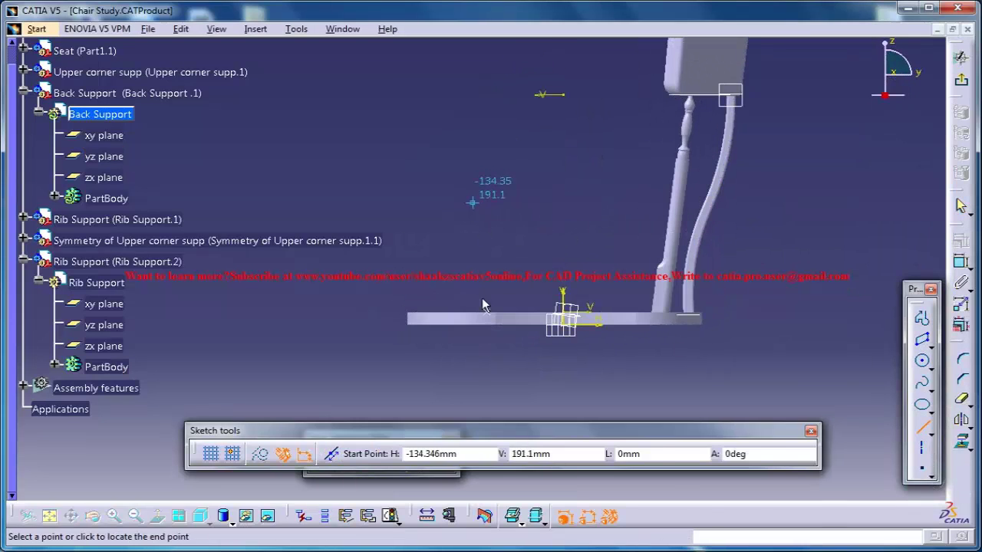
left_click(472, 376)
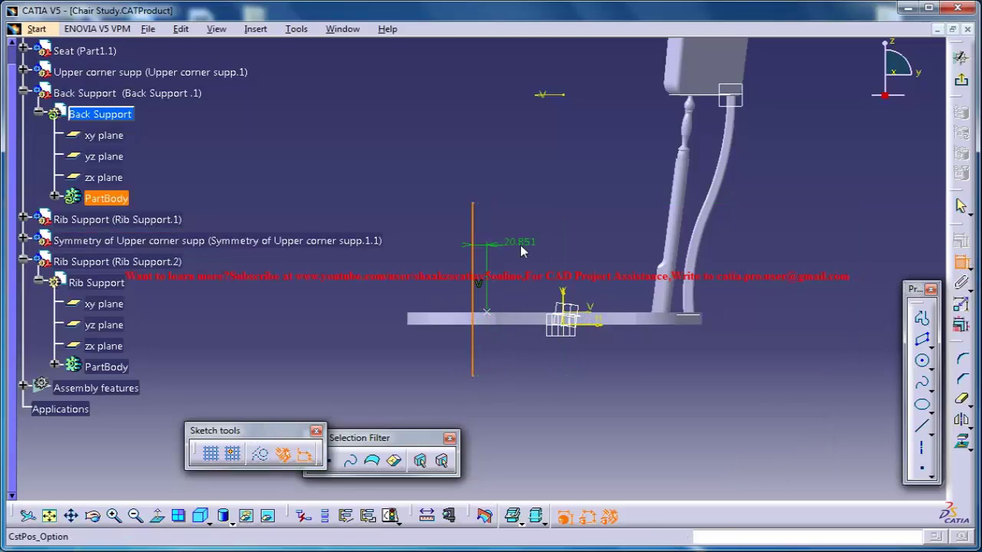
right_click(521, 251)
left_click(564, 309)
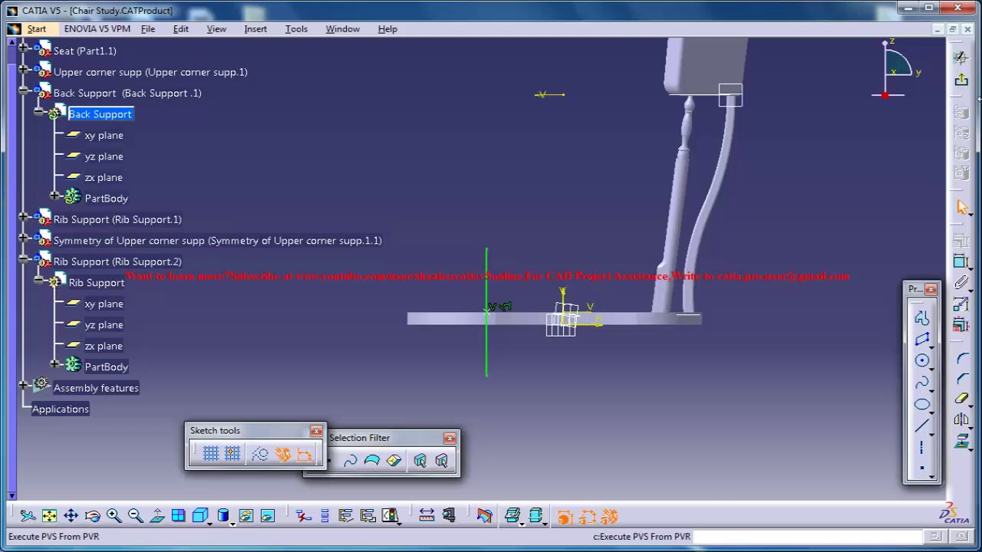
left_click(963, 85)
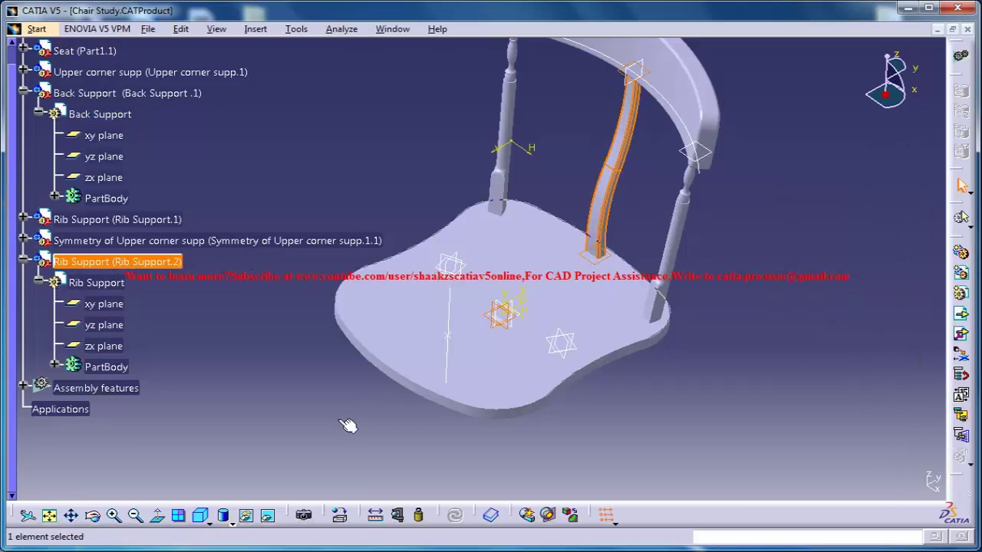
scroll(114, 155, "up", 3)
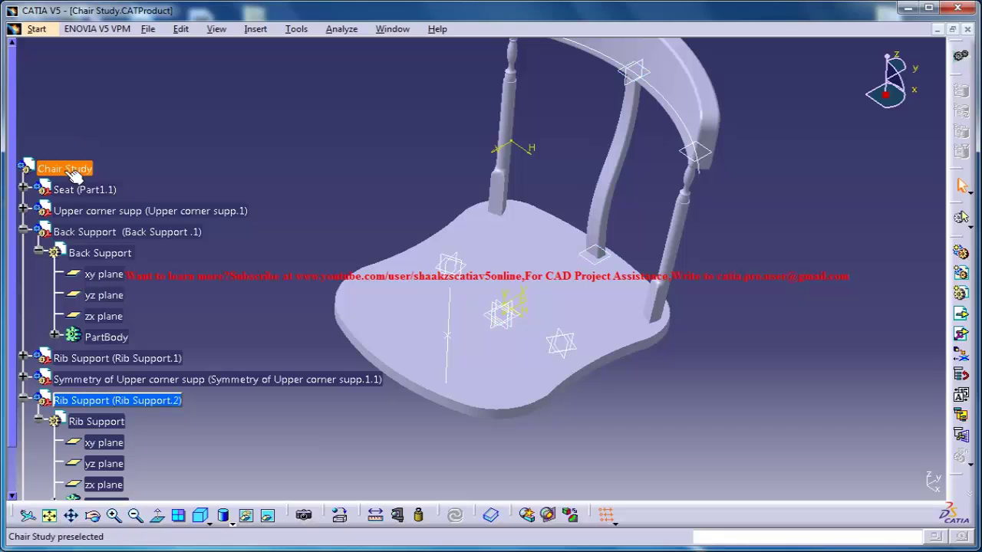
left_click(73, 173)
left_click(256, 29)
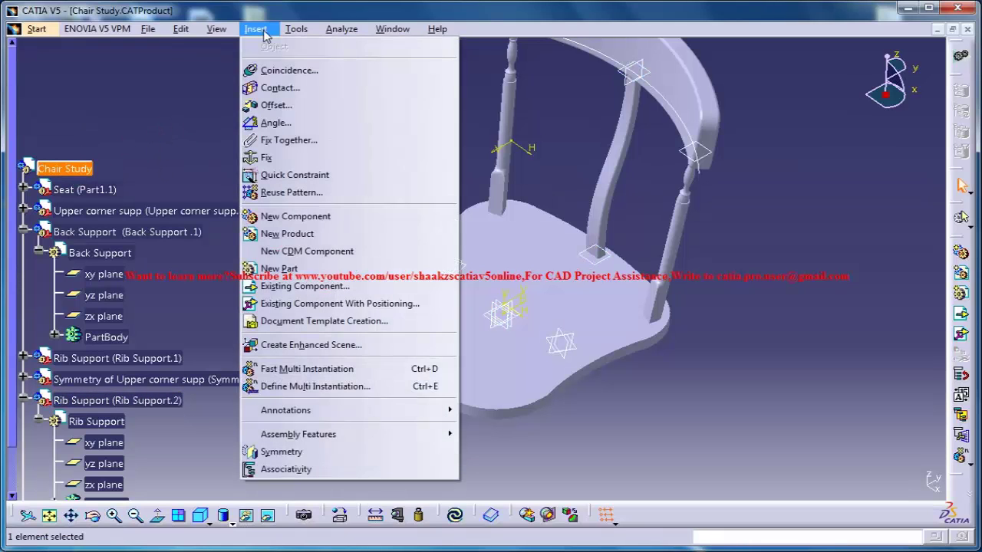
left_click(197, 89)
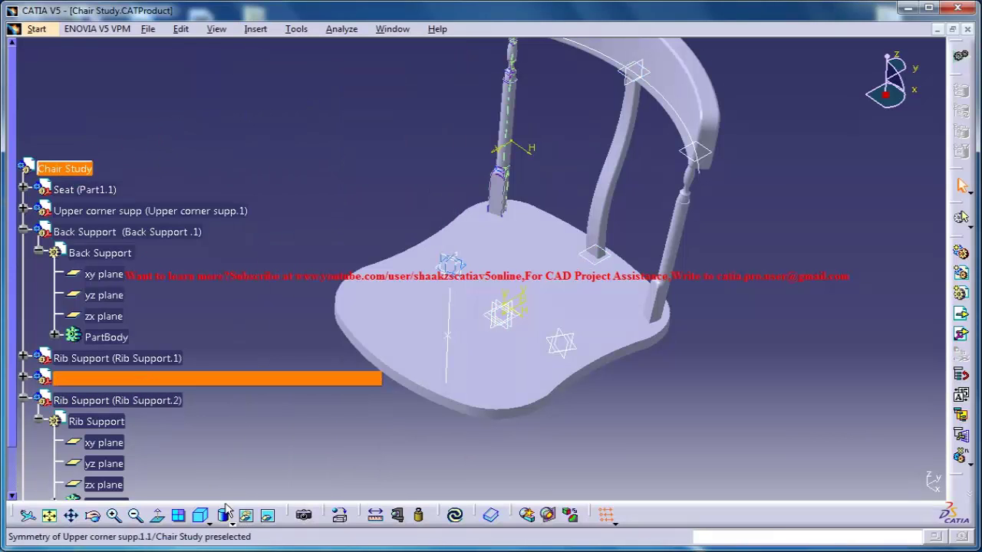
Start the Manipulate command in the Chair Study assembly for moving or rotating a component freehand.
left_click(207, 522)
left_click(227, 500)
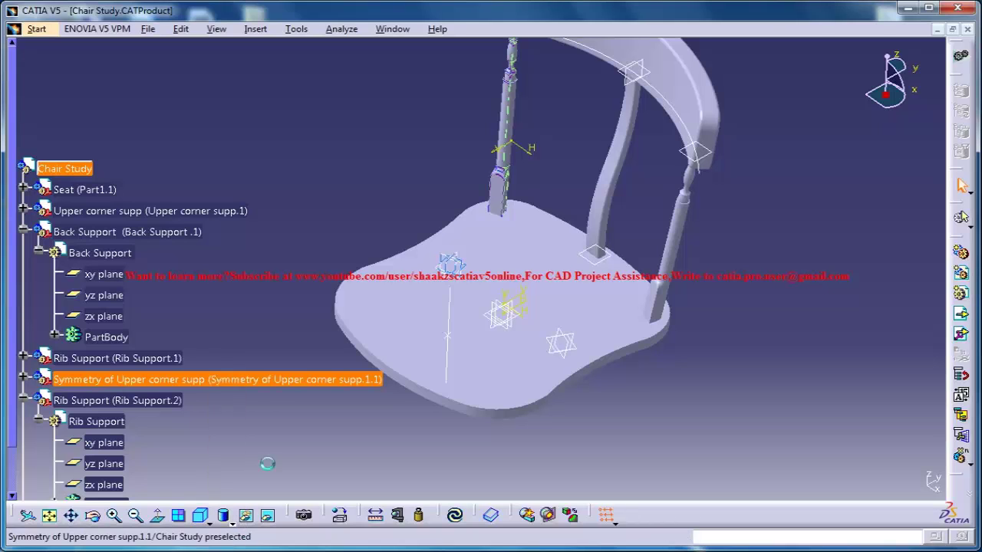
middle_click_drag(587, 232, 539, 262)
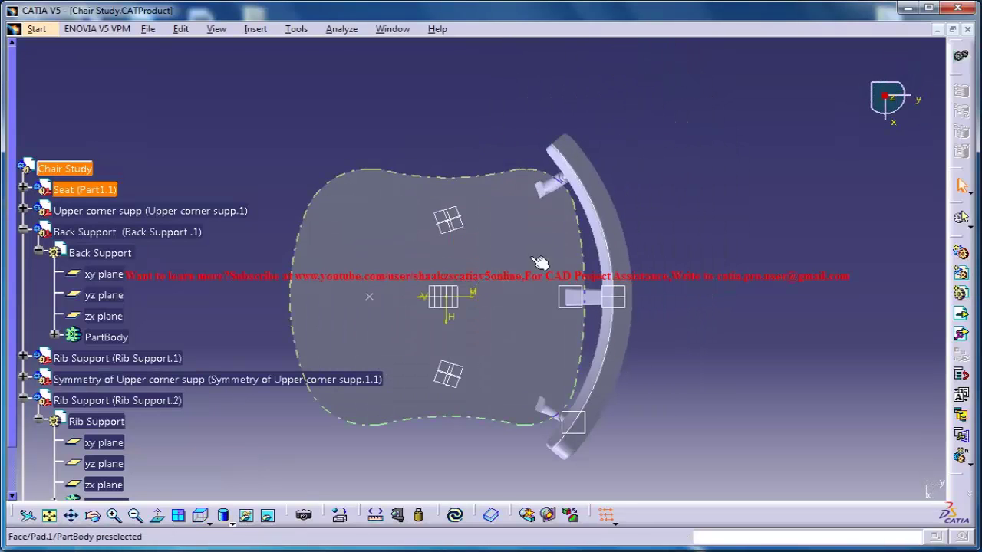
left_click(100, 253)
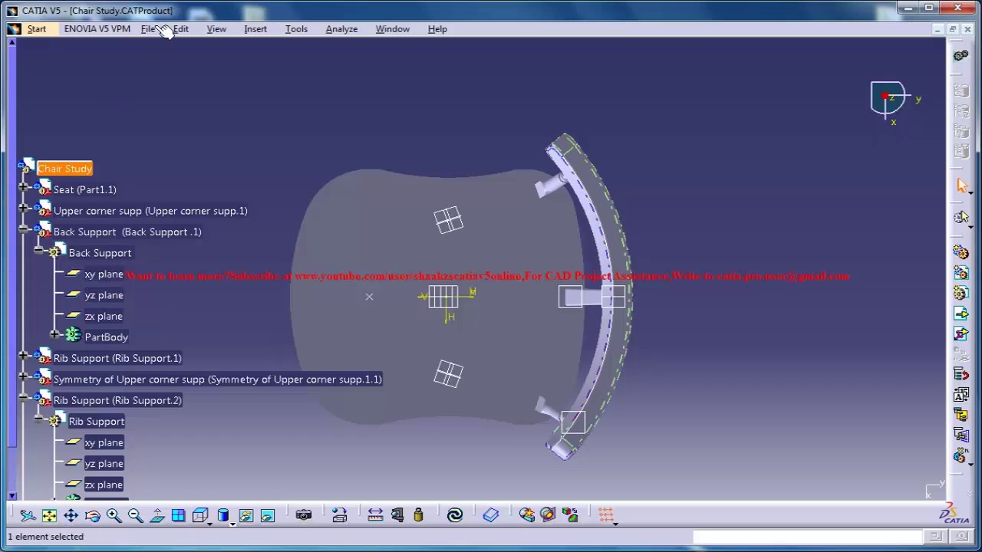
left_click(181, 28)
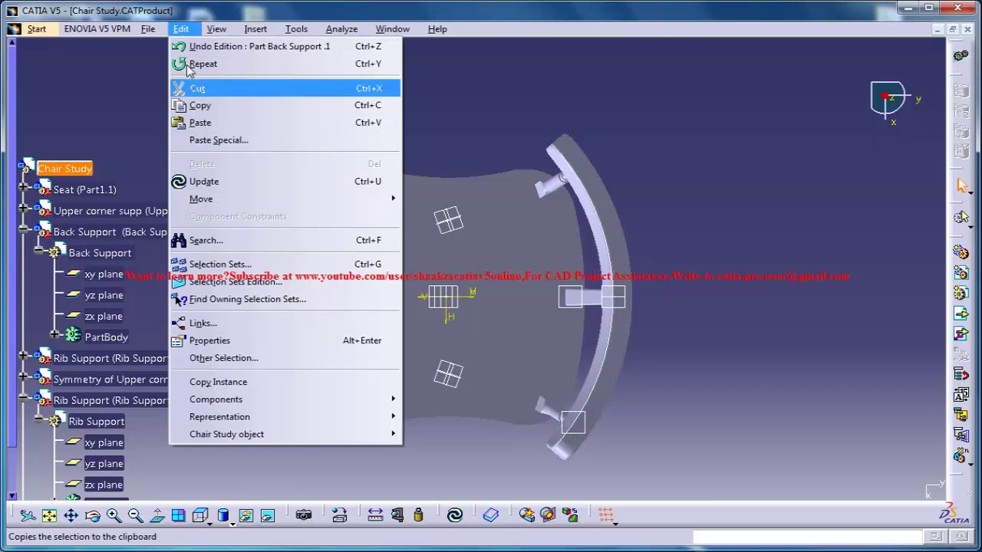
mouse_move(240, 205)
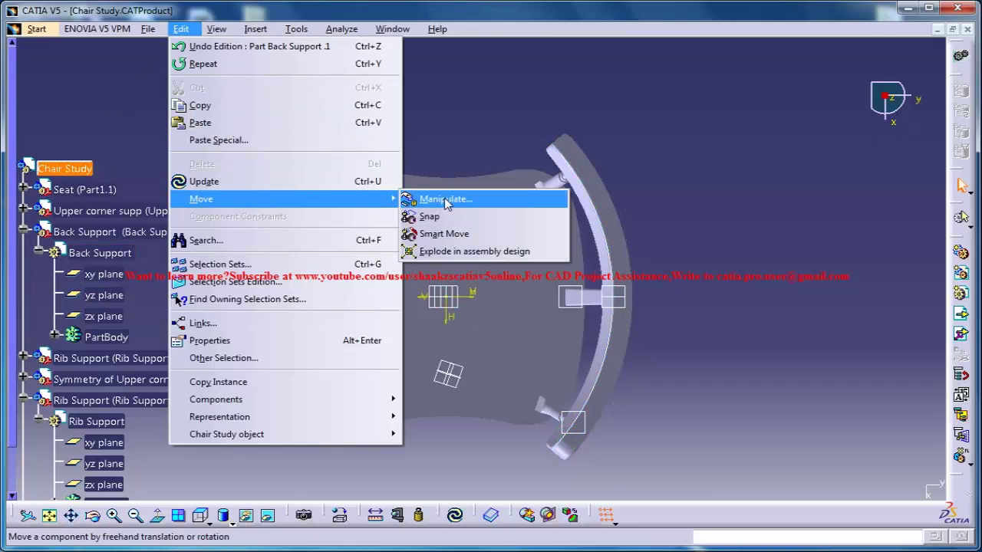
left_click(445, 199)
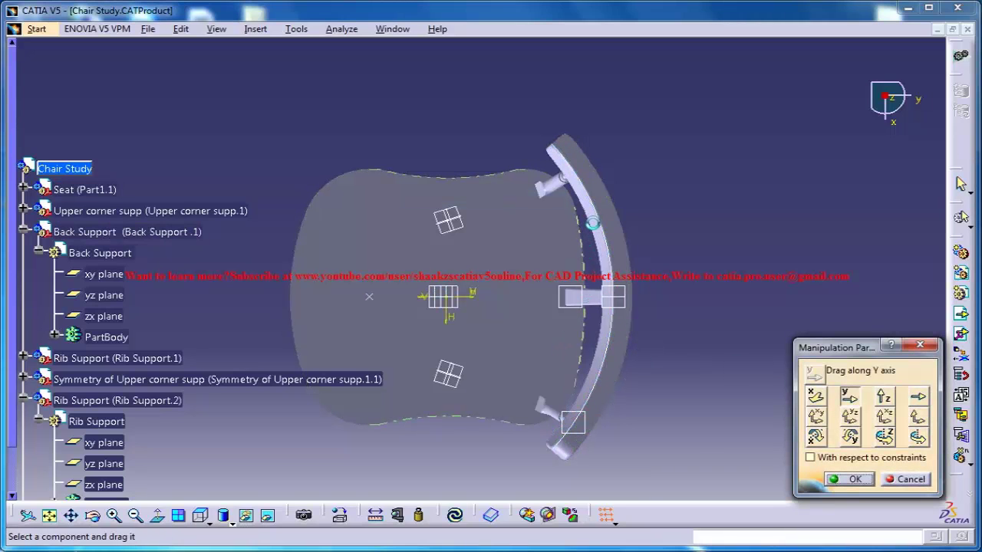
middle_click_drag(536, 297, 533, 315)
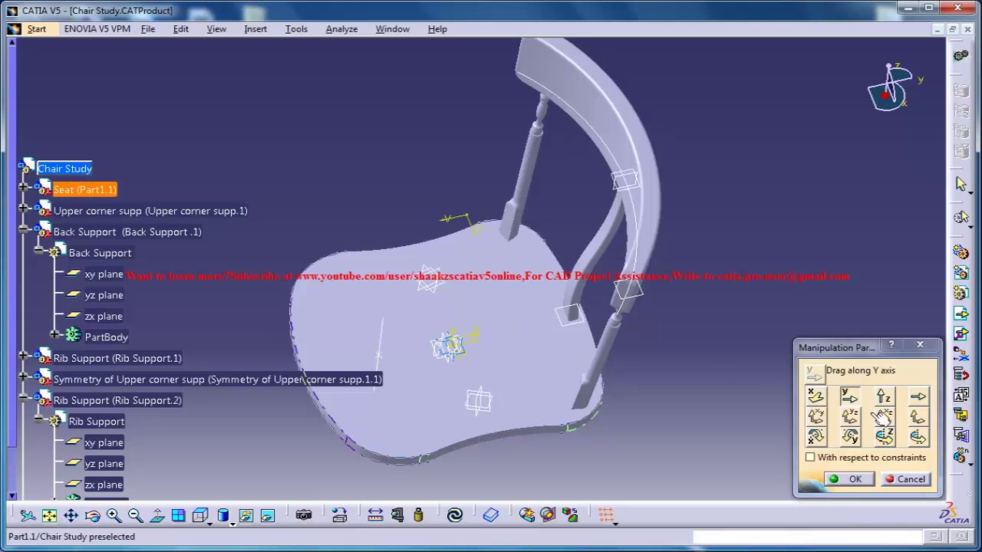
Rotate Rib Support.2 around the vertical line on the seat, placing it between the centre rib and the adjacent corner support.
left_click(917, 436)
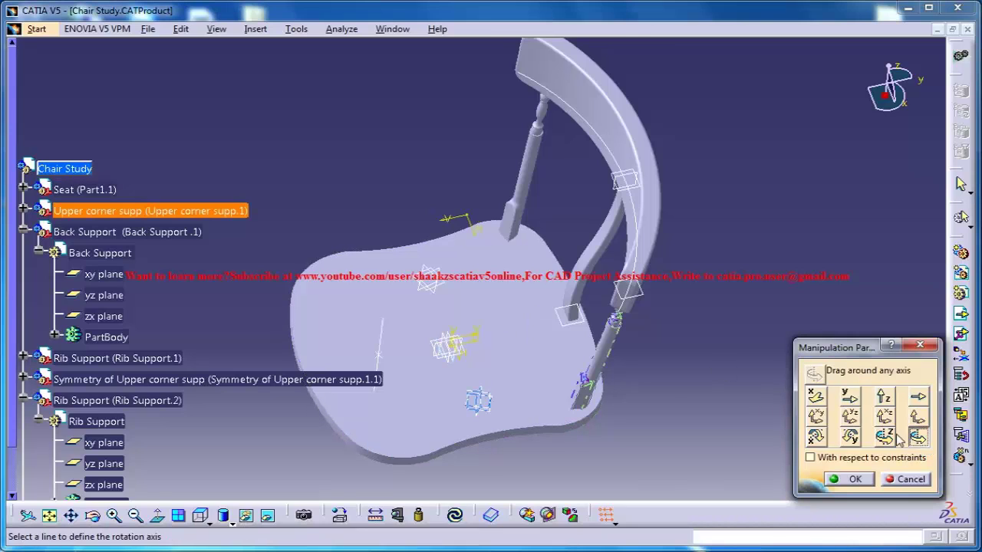
left_click(385, 346)
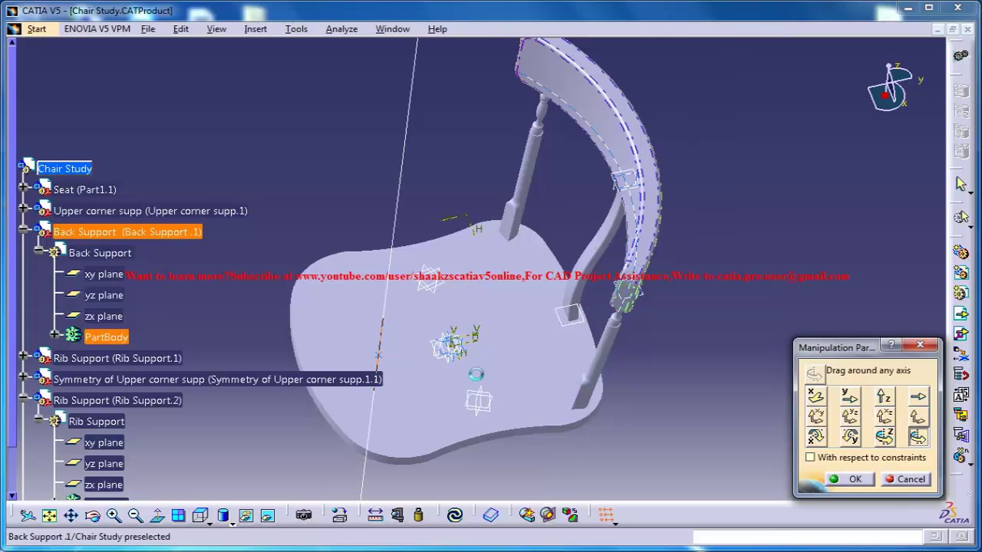
left_click(202, 515)
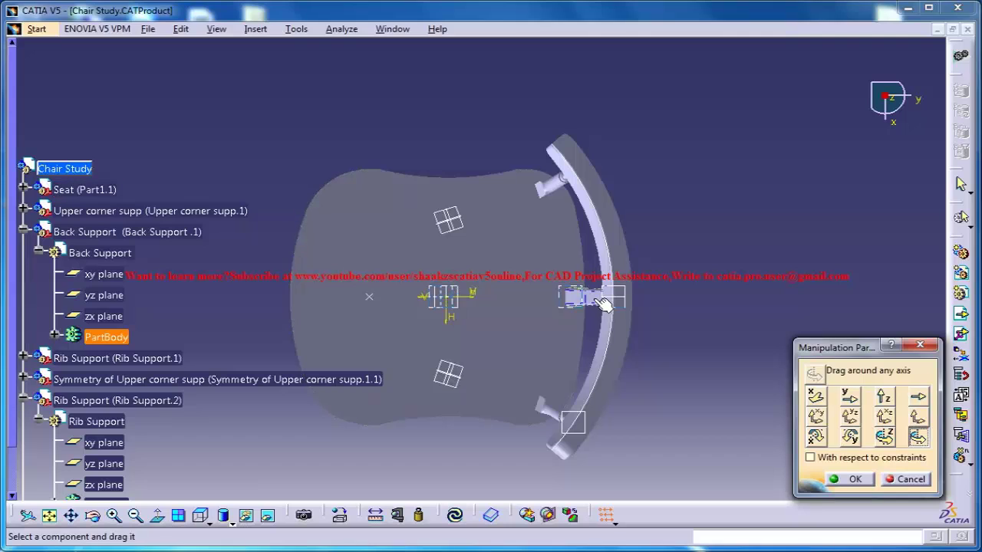
left_click_drag(592, 313, 593, 368)
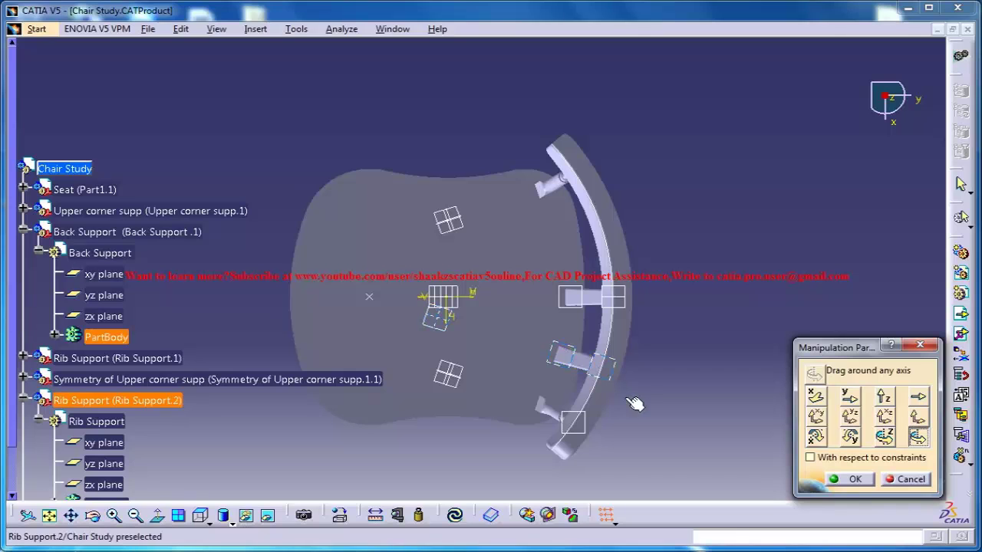
left_click(843, 481)
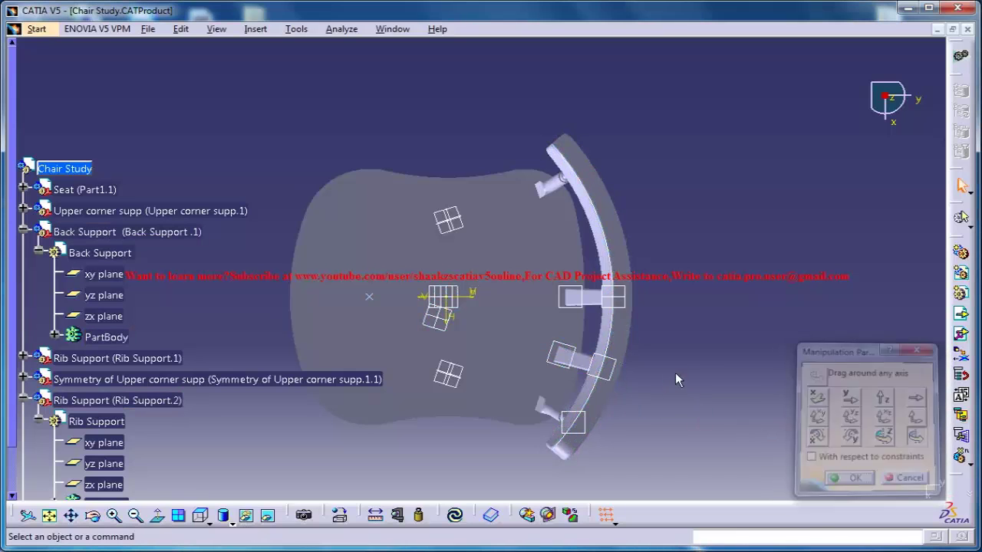
Mirror Rib Support.2 about the Back Support's yz plane with Assembly Symmetry, as a mirrored new component.
middle_click_drag(684, 275, 637, 161)
scroll(495, 284, "down", 1)
middle_click_drag(493, 281, 468, 197)
scroll(471, 219, "up", 1)
scroll(201, 302, "down", 5)
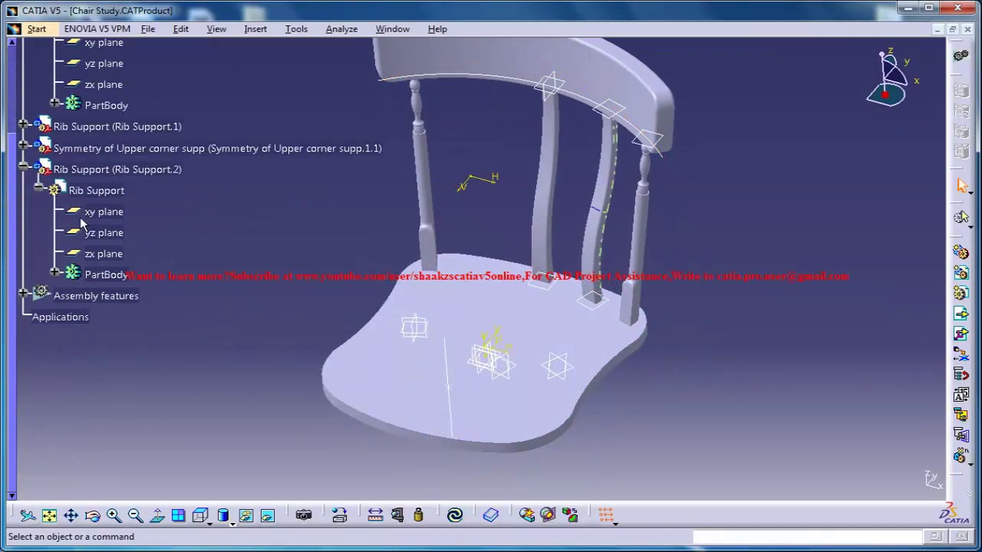
left_click(122, 172)
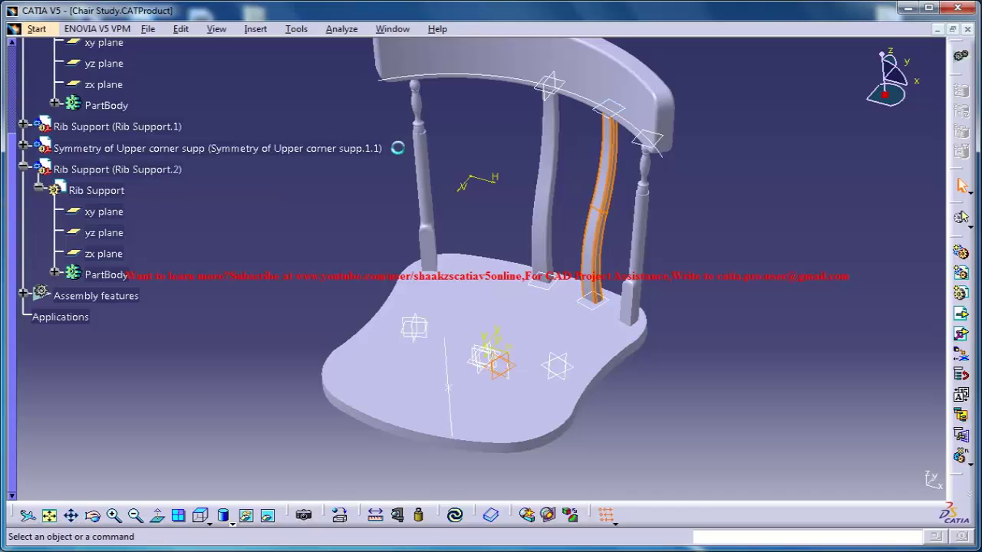
left_click(255, 29)
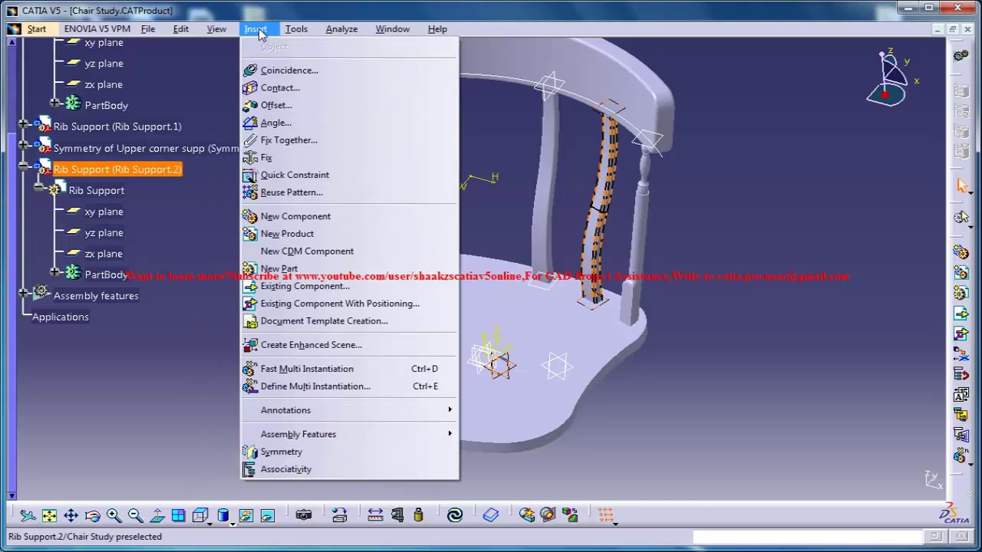
left_click(302, 452)
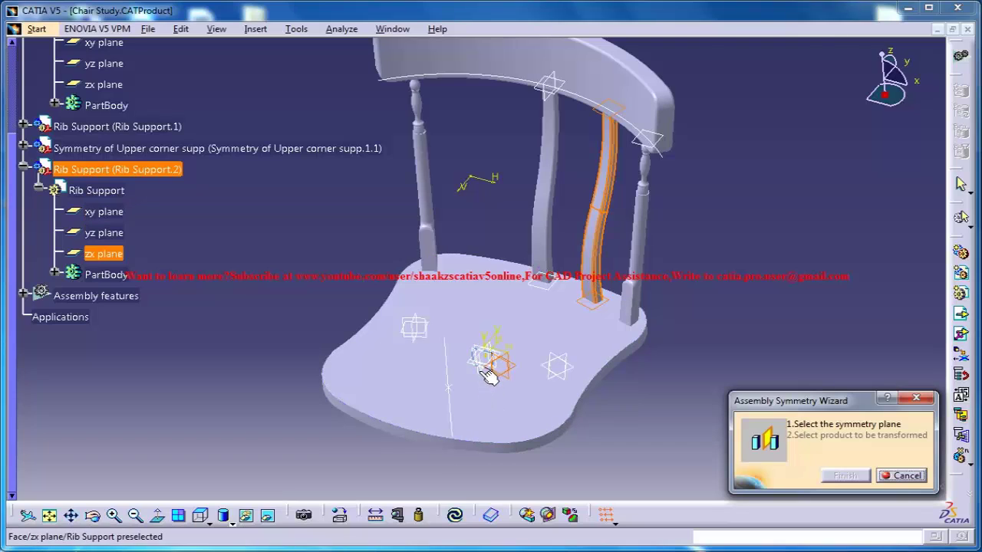
middle_click_drag(491, 371, 489, 373)
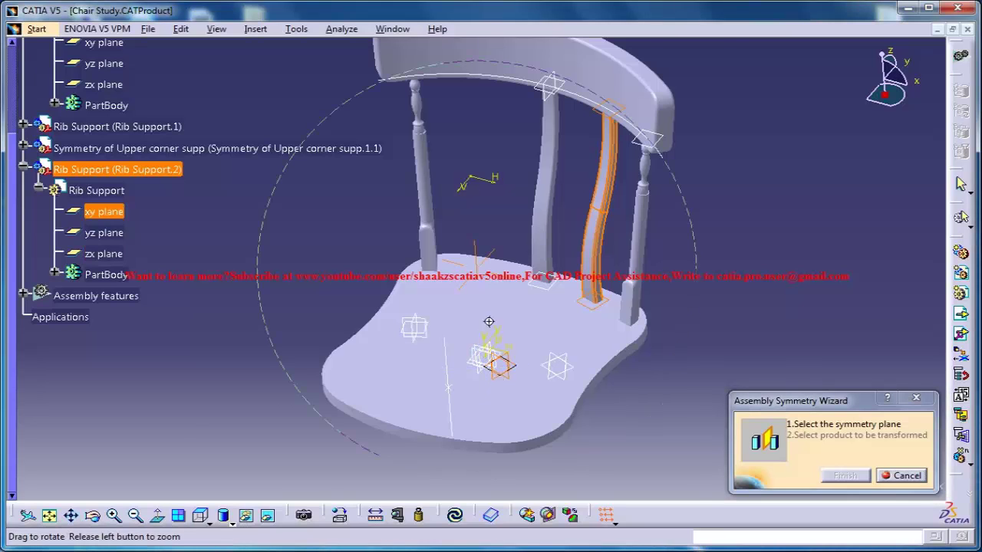
mouse_move(488, 322)
middle_mouse_down()
mouse_move(499, 305)
mouse_move(497, 314)
middle_mouse_up()
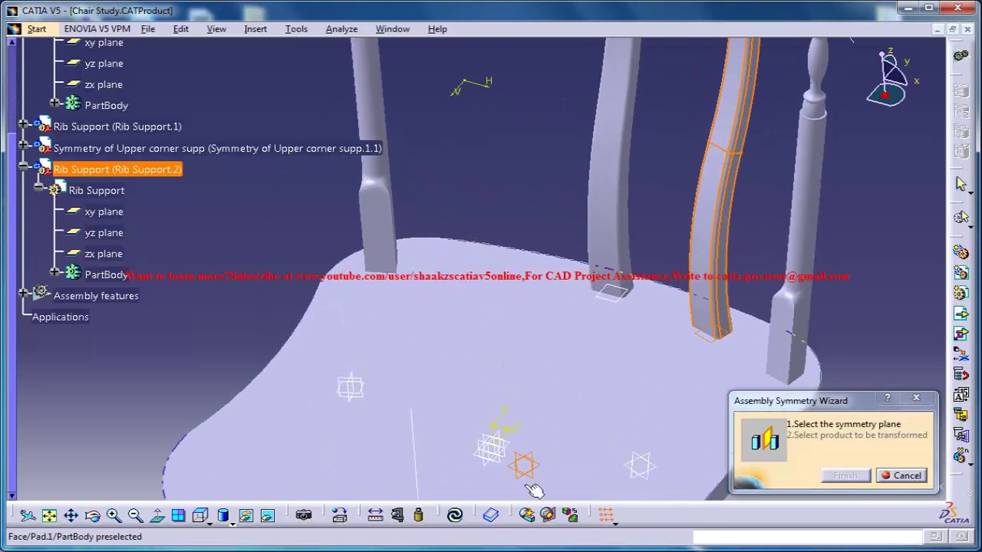
left_click(509, 439)
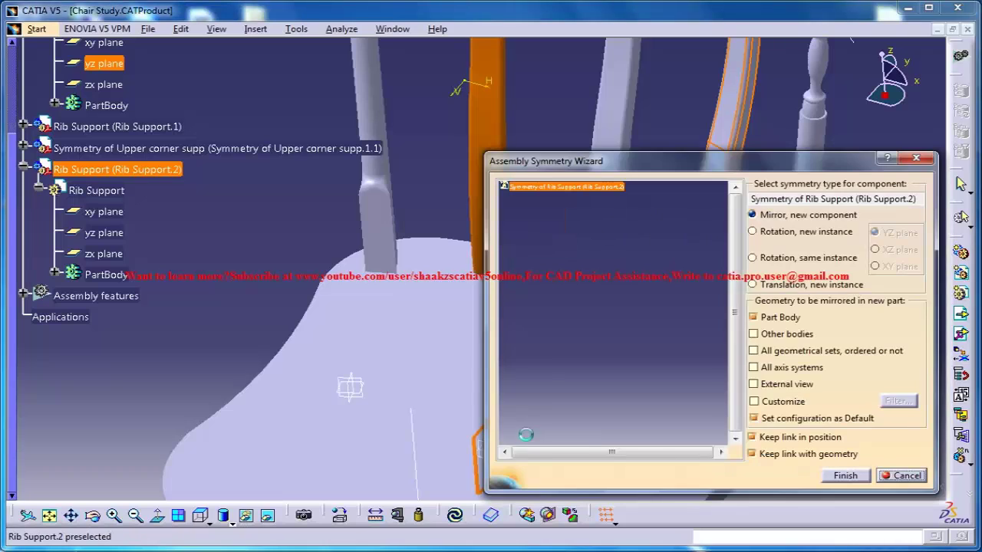
left_click(842, 476)
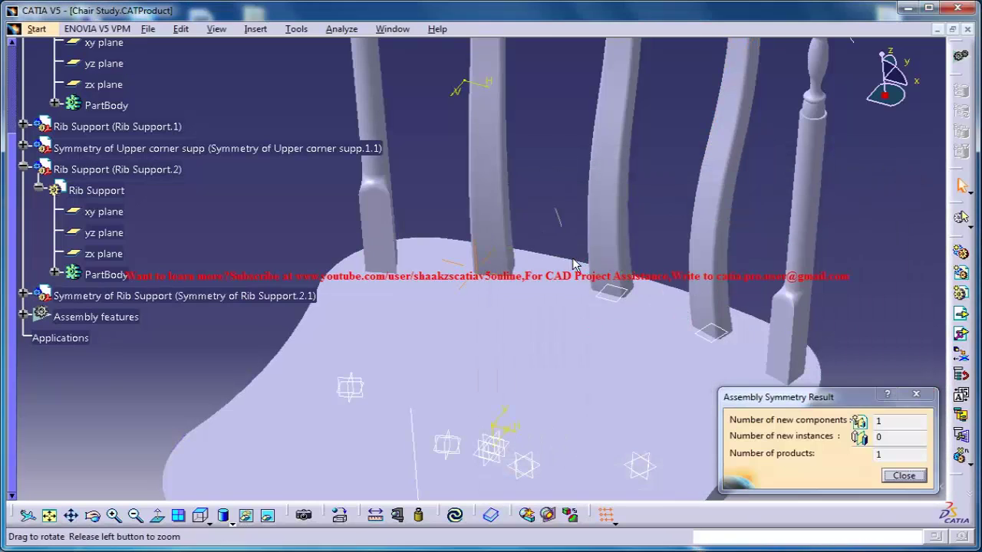
left_click(905, 476)
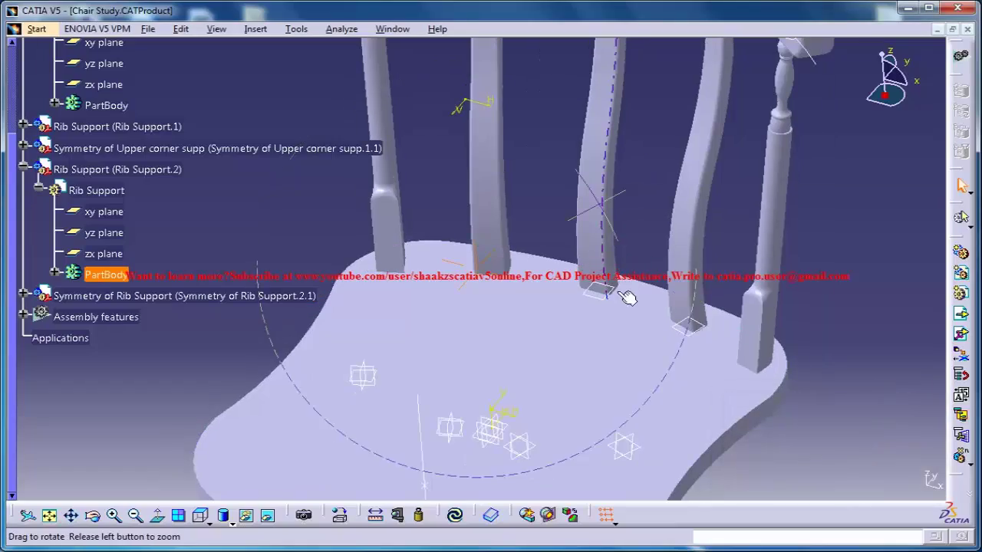
Insert a new part named Leg under Chair Study and choose to define a new origin point for it.
middle_click_drag(635, 259, 553, 258)
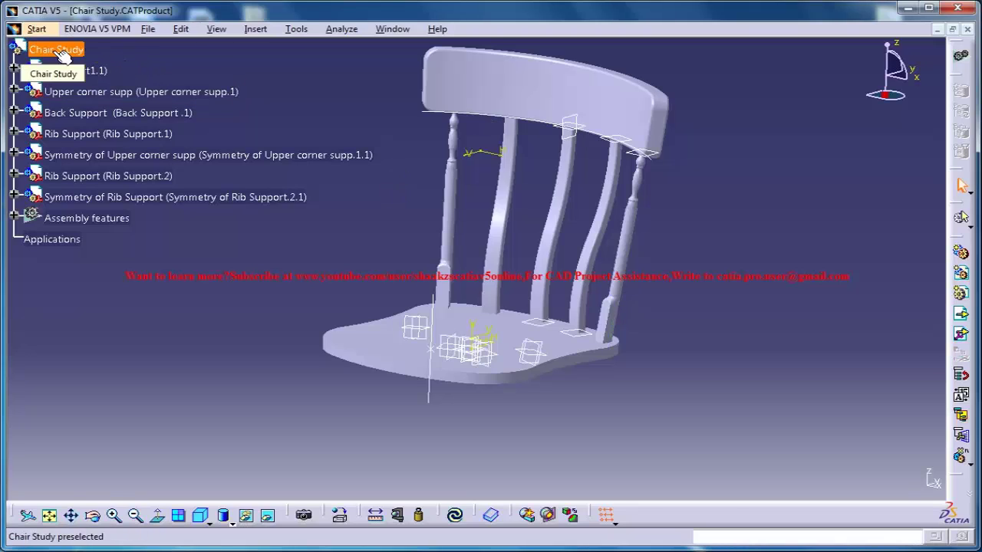
double_click(61, 52)
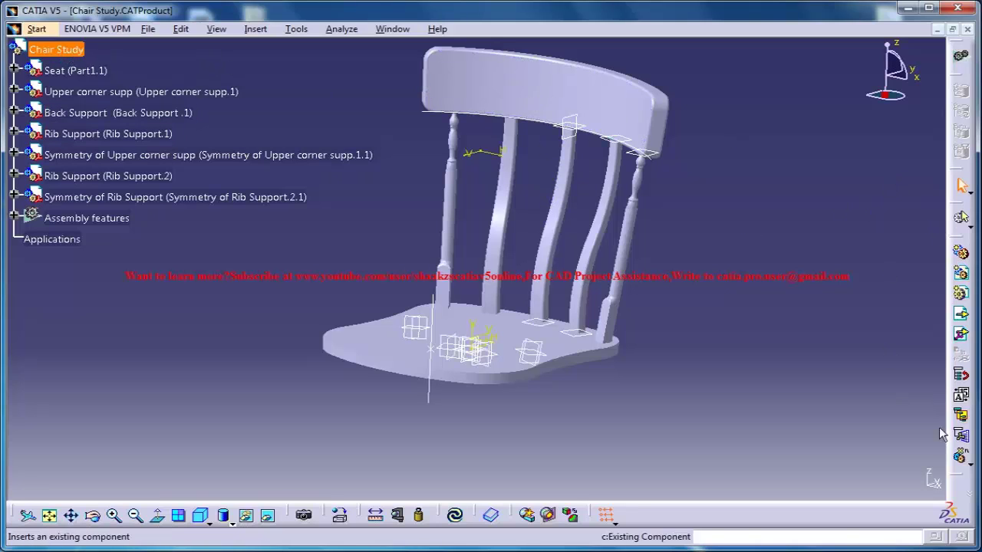
left_click(261, 30)
left_click(276, 266)
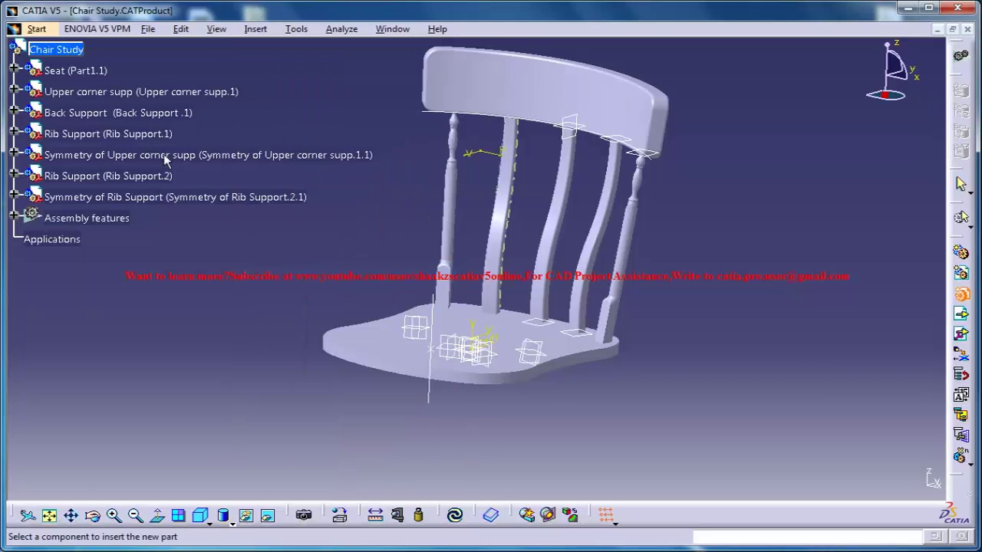
left_click(86, 58)
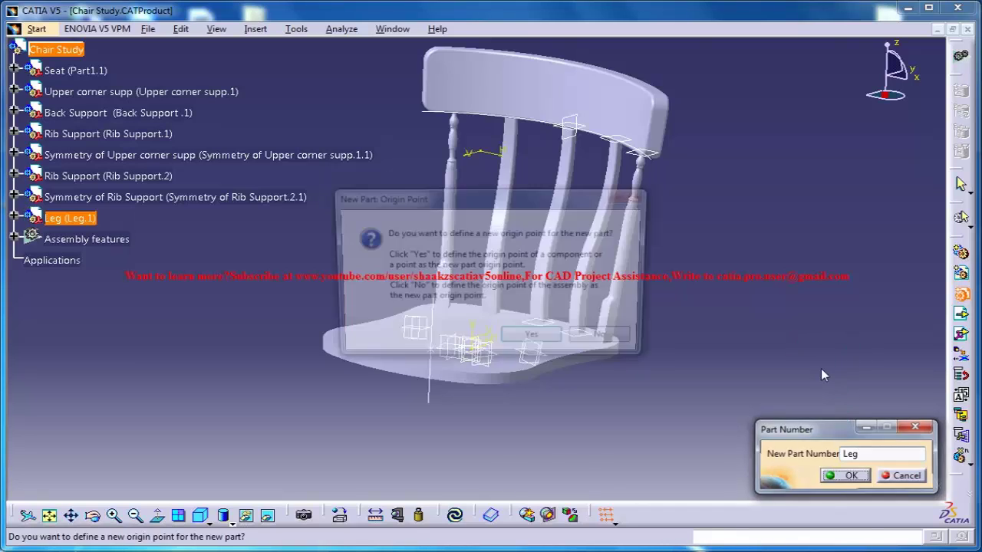
left_click(534, 341)
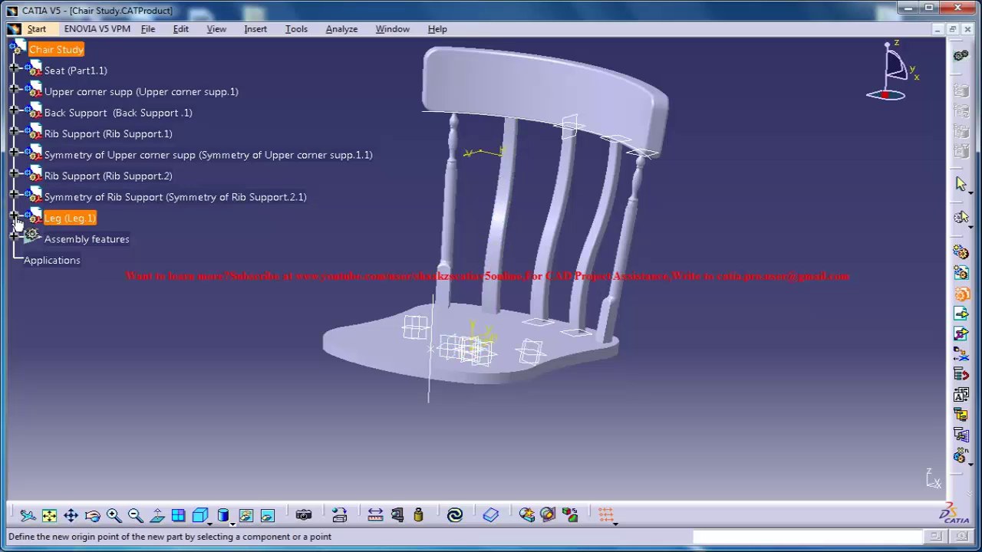
Open the Leg part's body for editing and start a sketch on the vertical yz-oriented plane at the seat's centre.
left_click(14, 218)
left_click(30, 239)
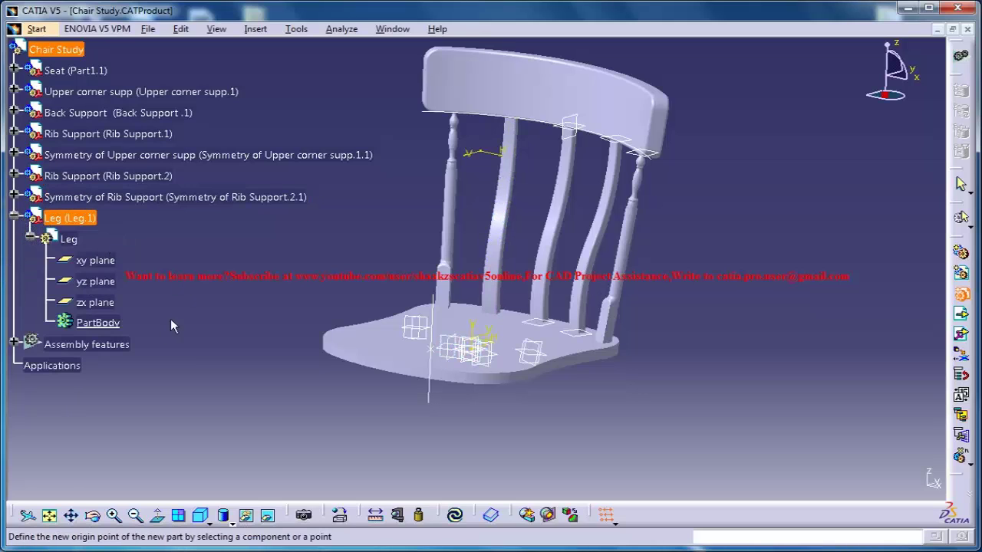
double_click(111, 325)
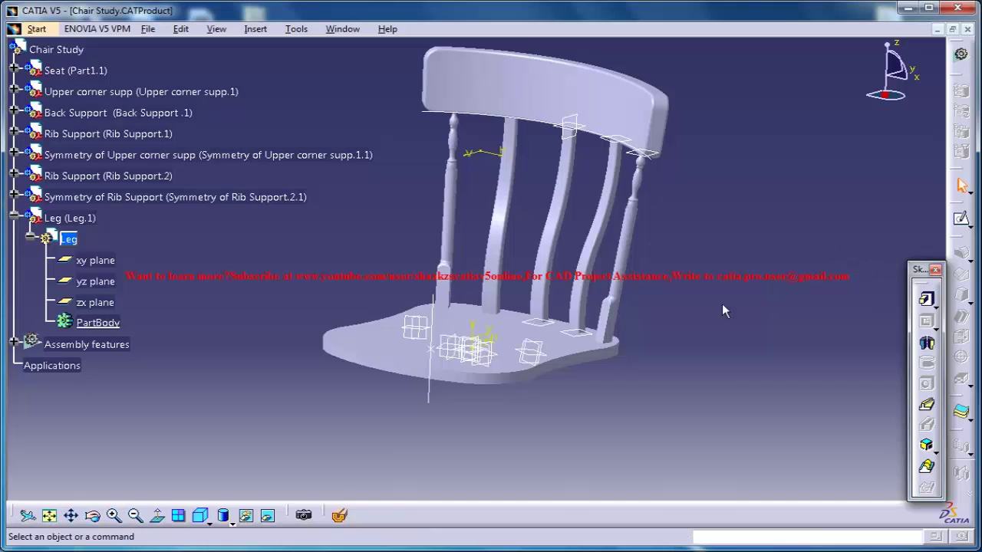
middle_click_drag(636, 317, 473, 398)
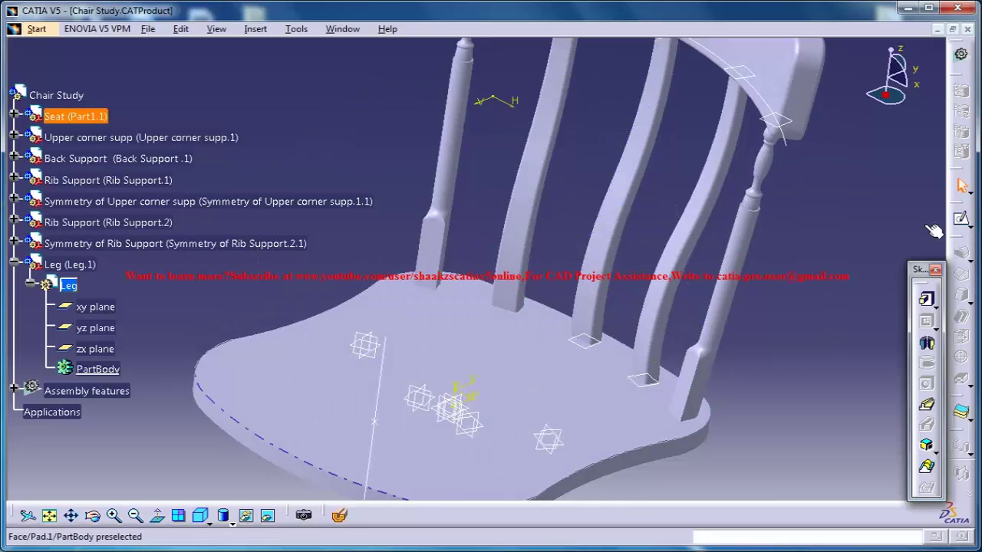
left_click(960, 220)
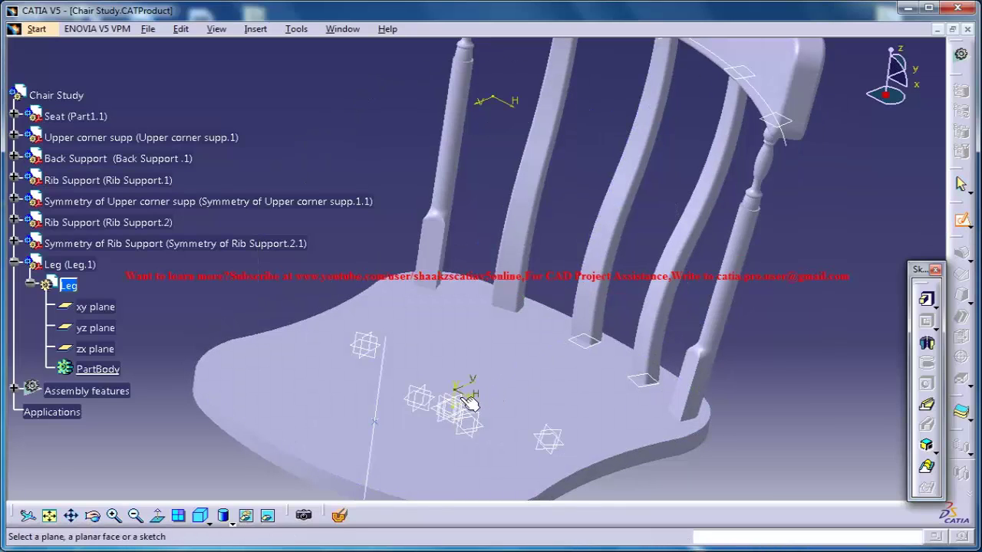
left_click(463, 403)
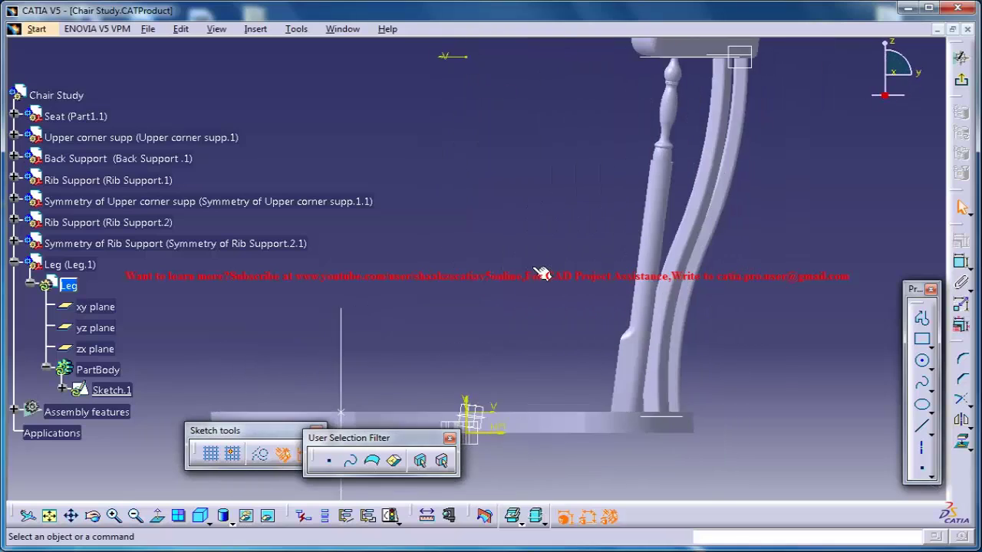
Sketch an upright rectangle about 37.5 mm wide and 252 mm tall, downward from the seat's underside near its front edge.
middle_click_drag(534, 205, 644, 125)
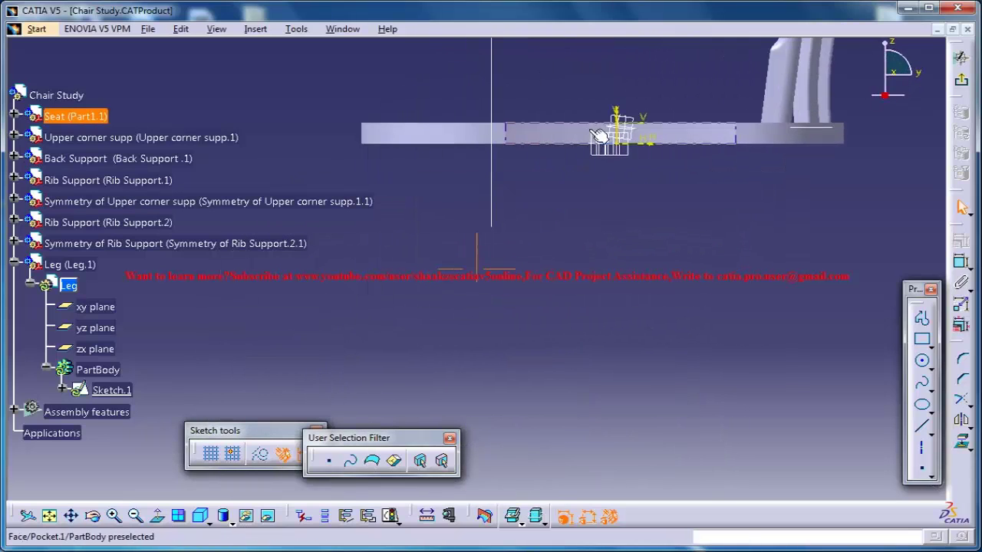
left_click(923, 340)
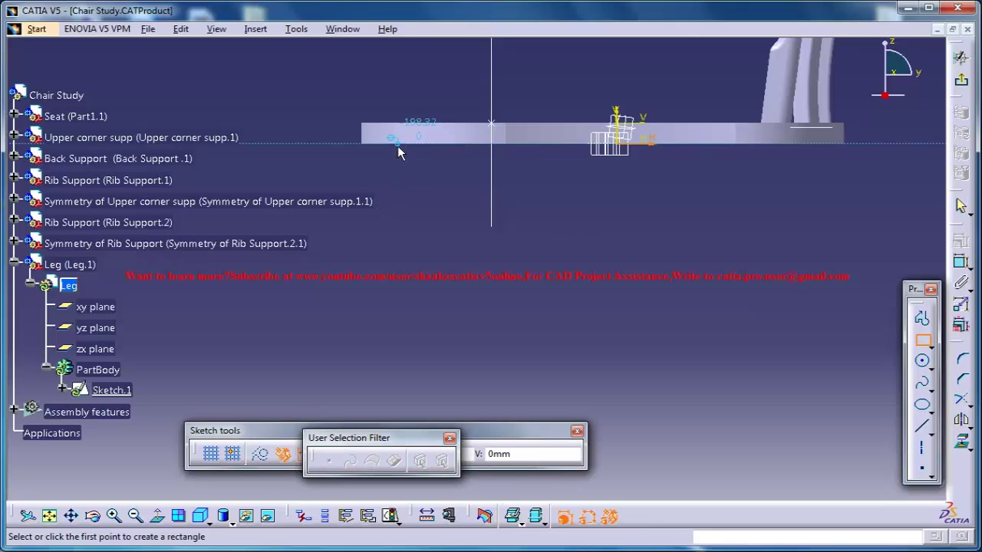
left_click(400, 140)
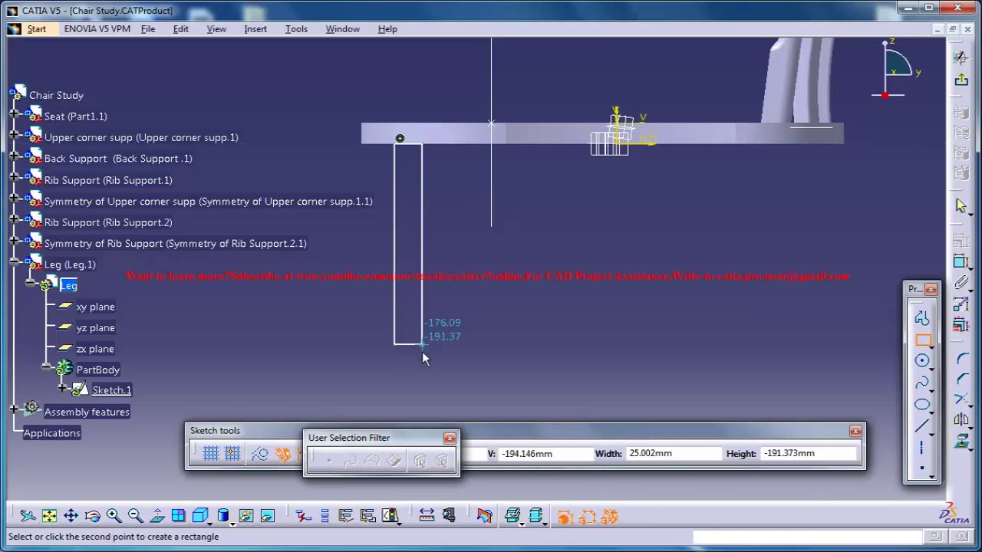
left_click(435, 406)
Dimension the leg rectangle's height and set it to 350 mm.
middle_click_drag(544, 288, 531, 221)
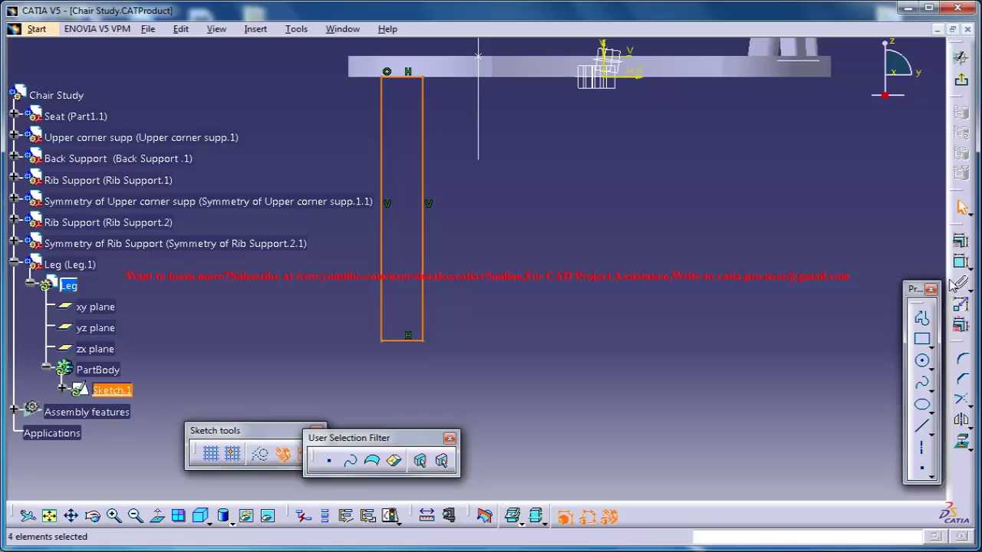
left_click(961, 261)
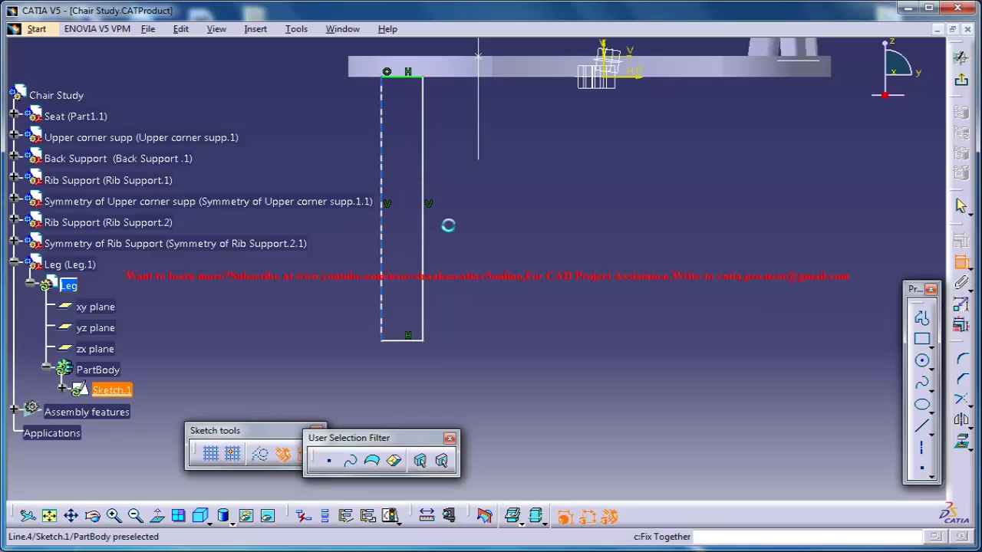
left_click(383, 228)
left_click(344, 242)
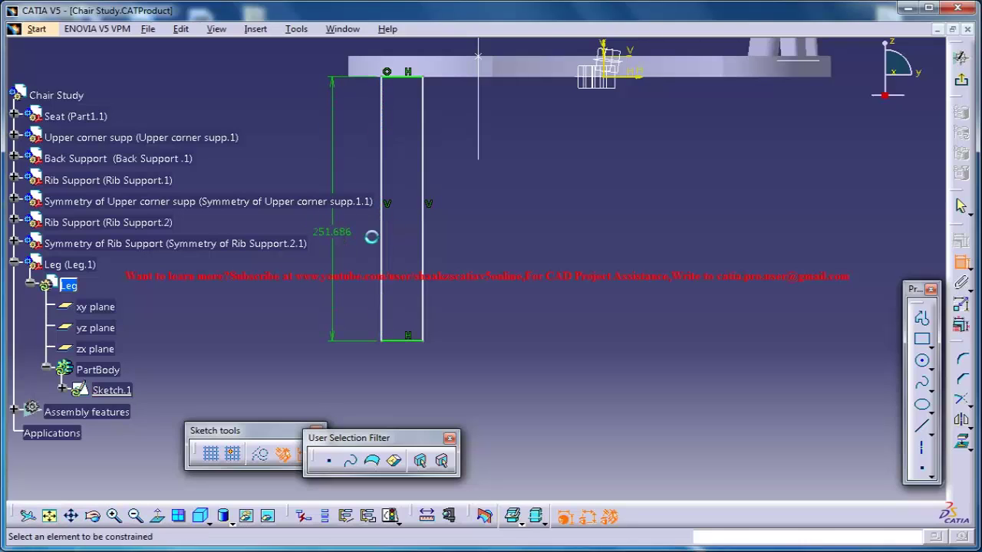
double_click(332, 232)
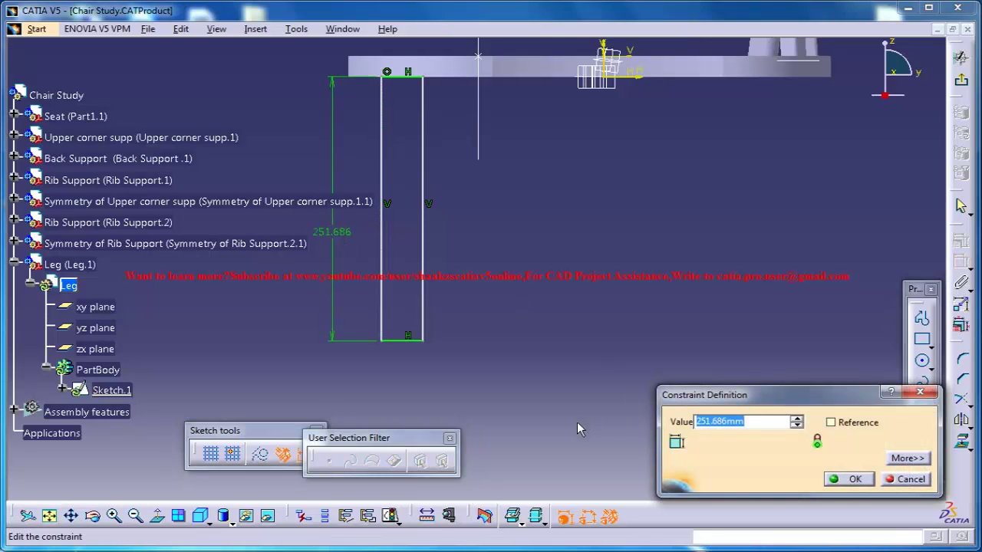
type("350")
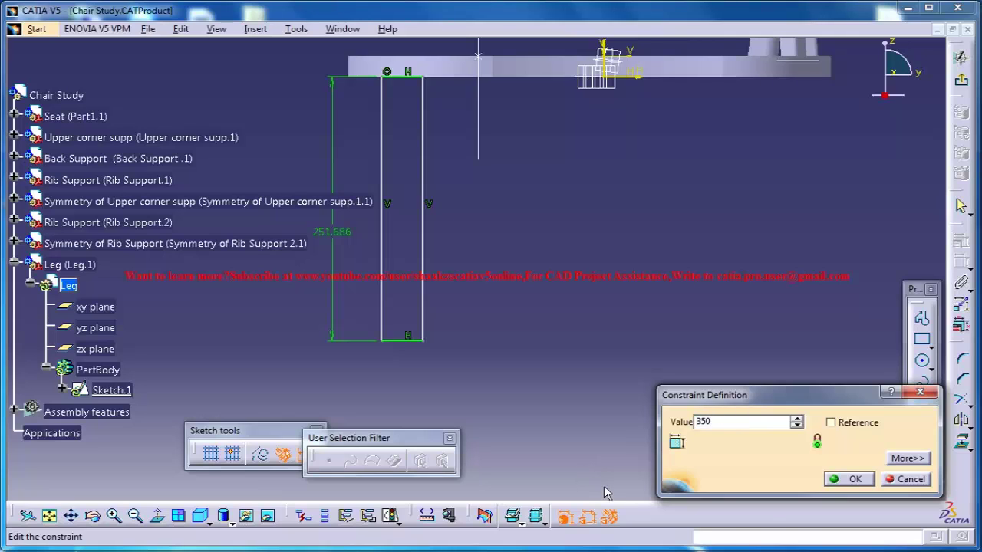
key("Return")
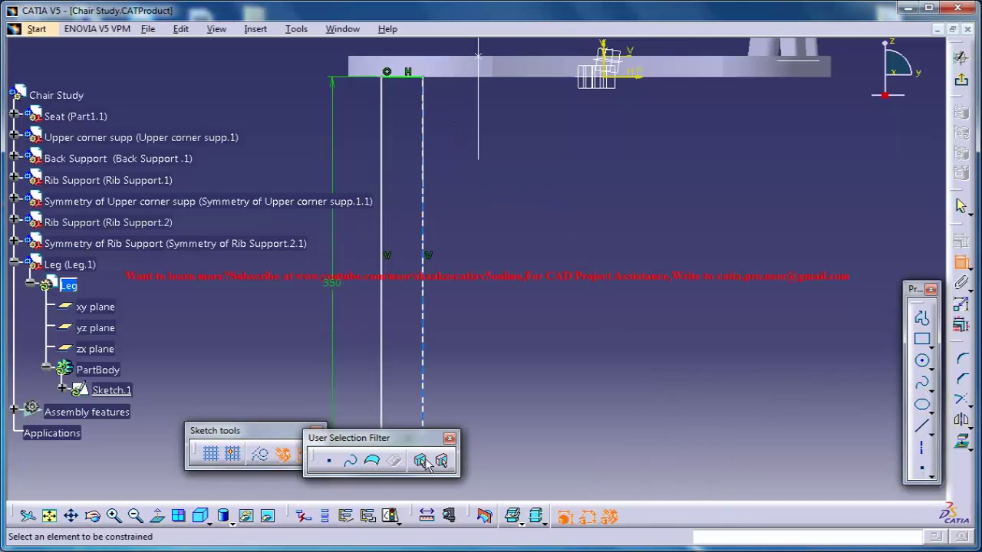
Dimension the leg rectangle's width along its lower edge and set it to 25 mm.
middle_click_drag(512, 334, 542, 253)
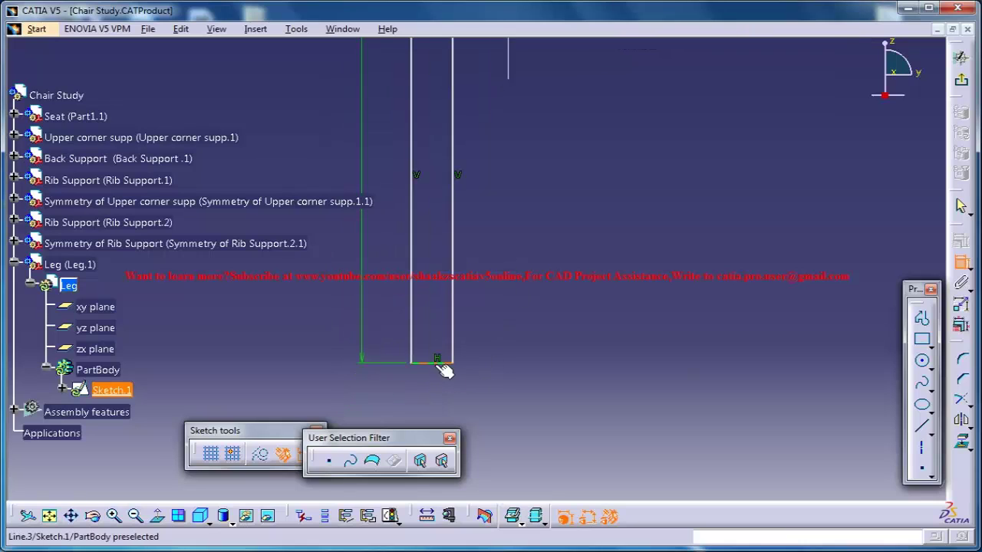
left_click(441, 364)
double_click(441, 405)
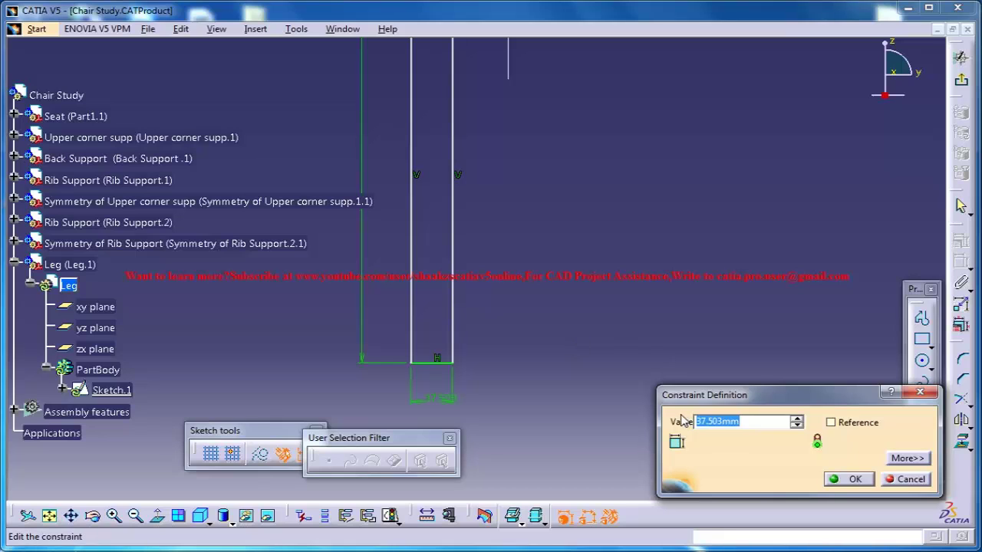
type("25")
key("Return")
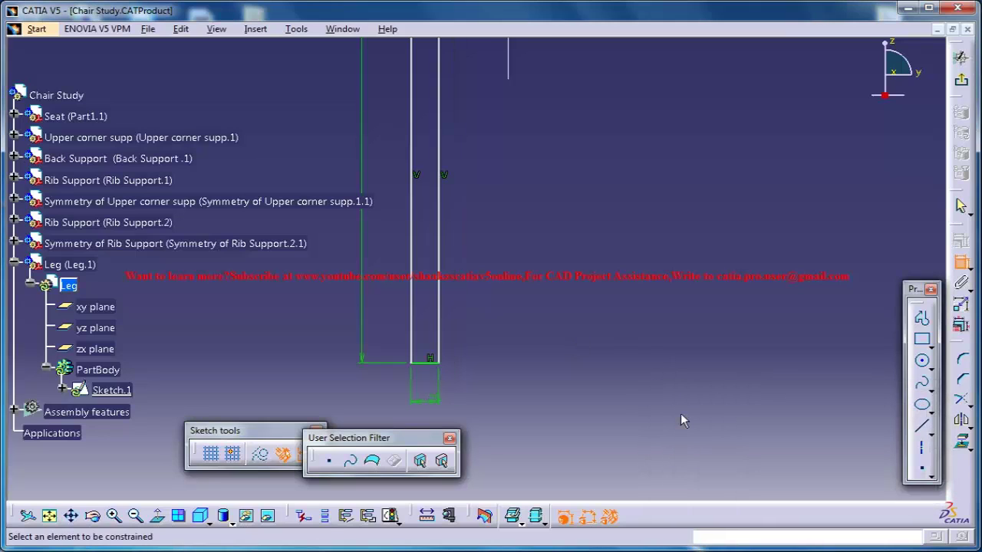
Sketch a slightly curved three-point arc inside the rectangle, from the middle of its upper edge down about 90 mm.
middle_click_drag(502, 207, 545, 291)
mouse_move(544, 250)
middle_mouse_down()
mouse_move(559, 245)
mouse_move(583, 195)
middle_mouse_up()
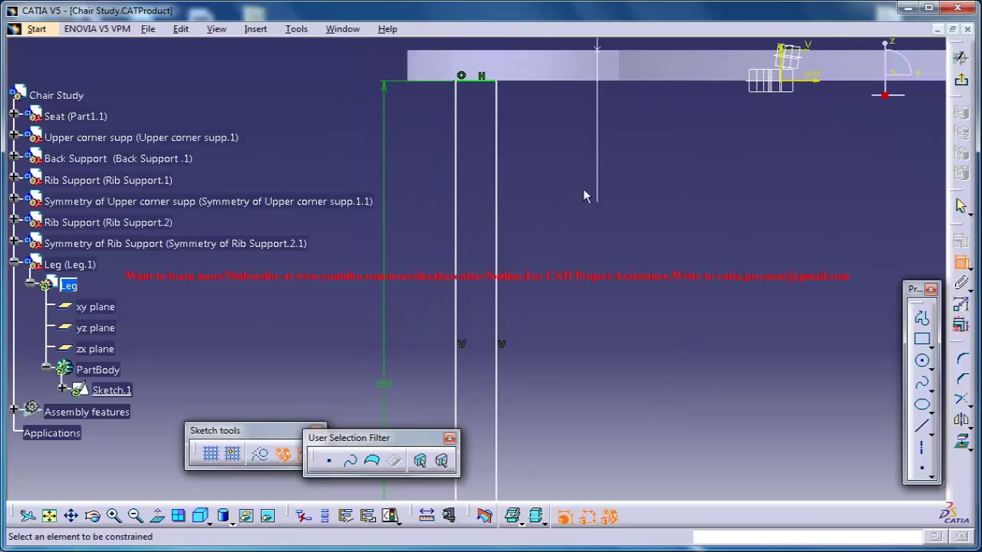
left_click(928, 368)
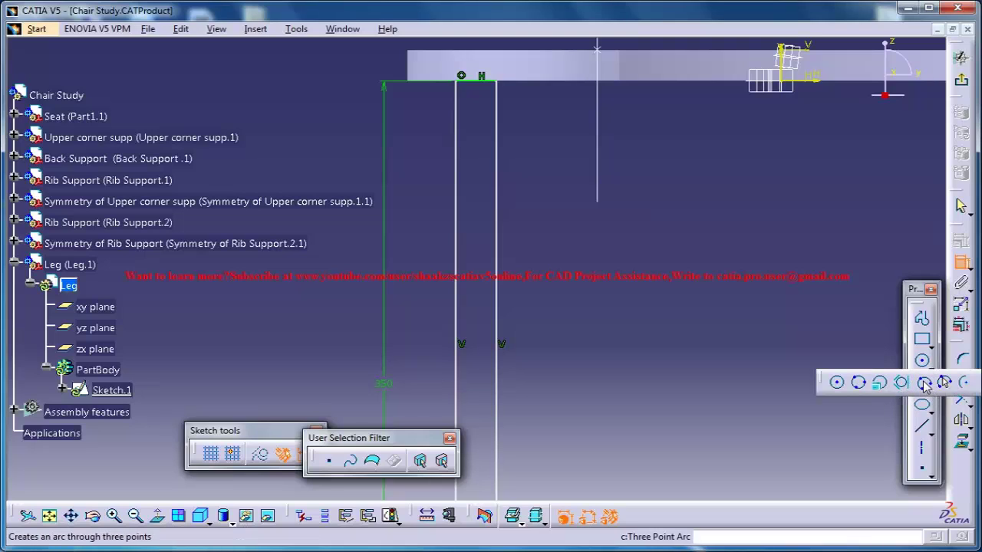
left_click(924, 382)
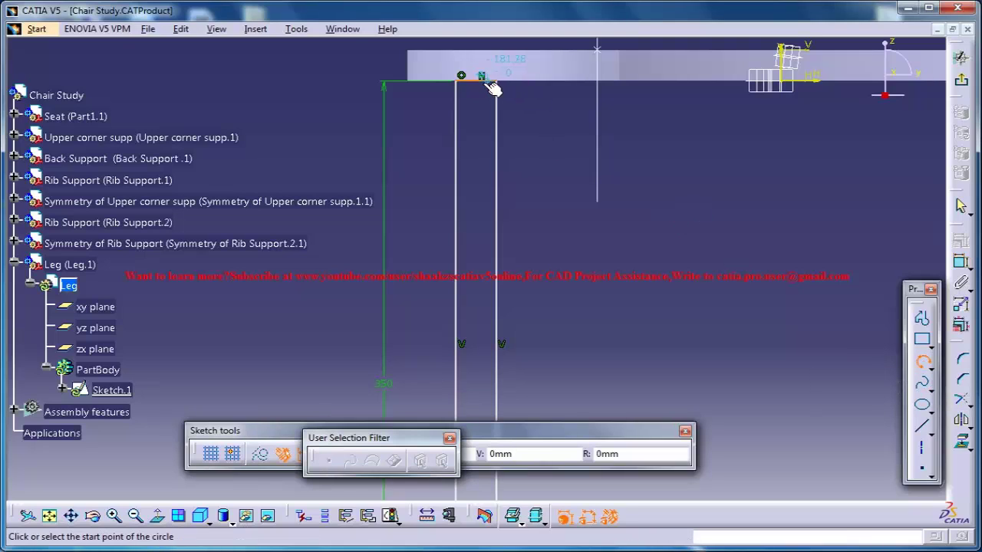
left_click(477, 81)
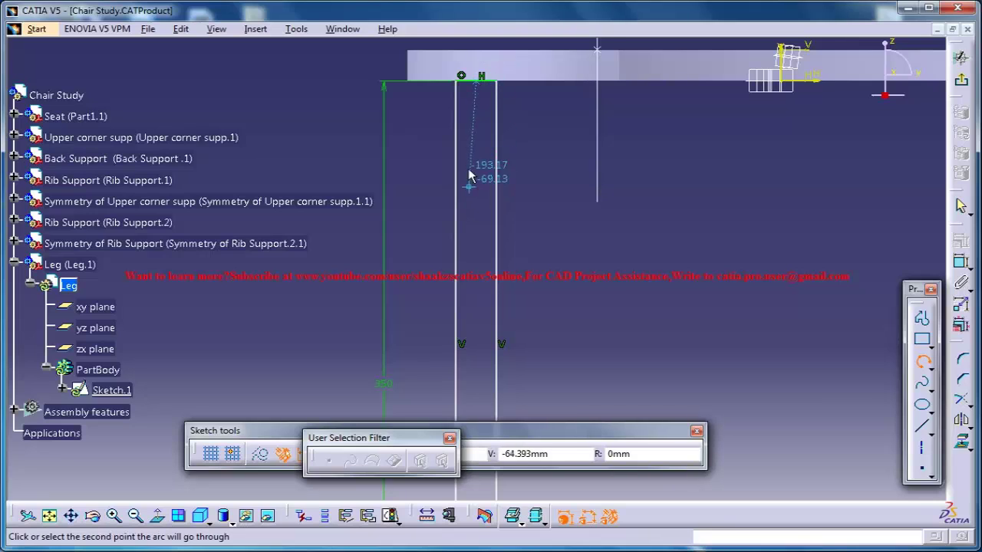
left_click(469, 163)
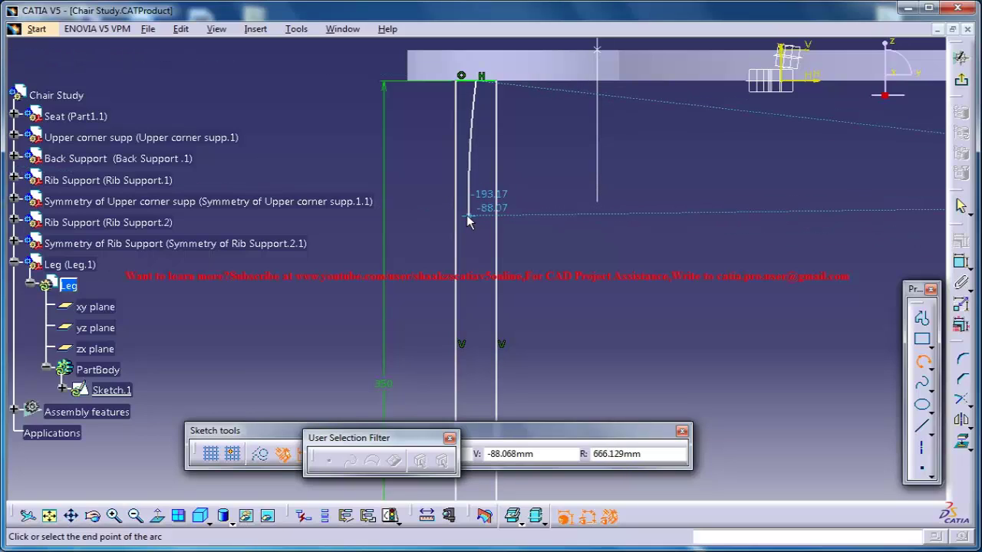
left_click(468, 221)
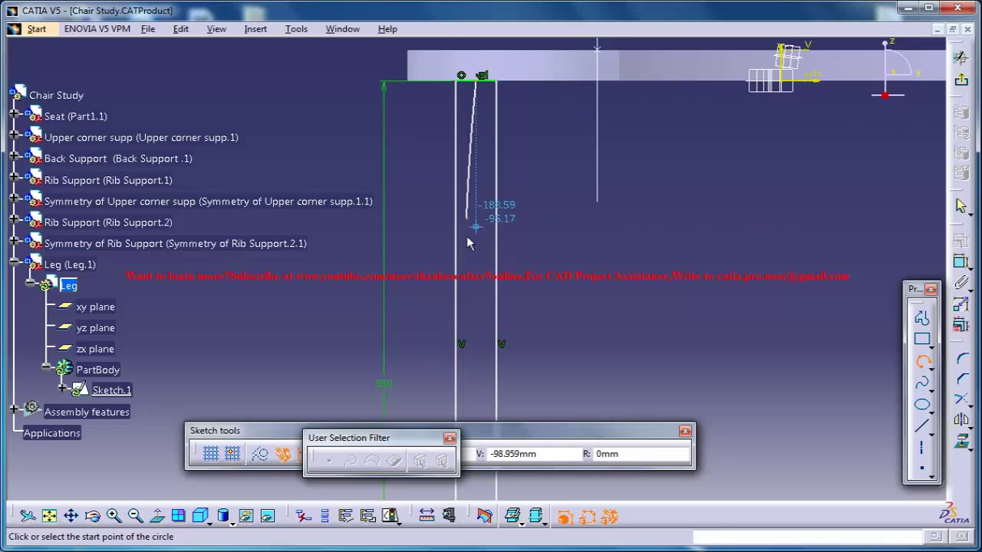
Continue the leg profile with a second long three-point arc from the first arc's lower end to about 159 mm below the seat.
left_click(475, 231)
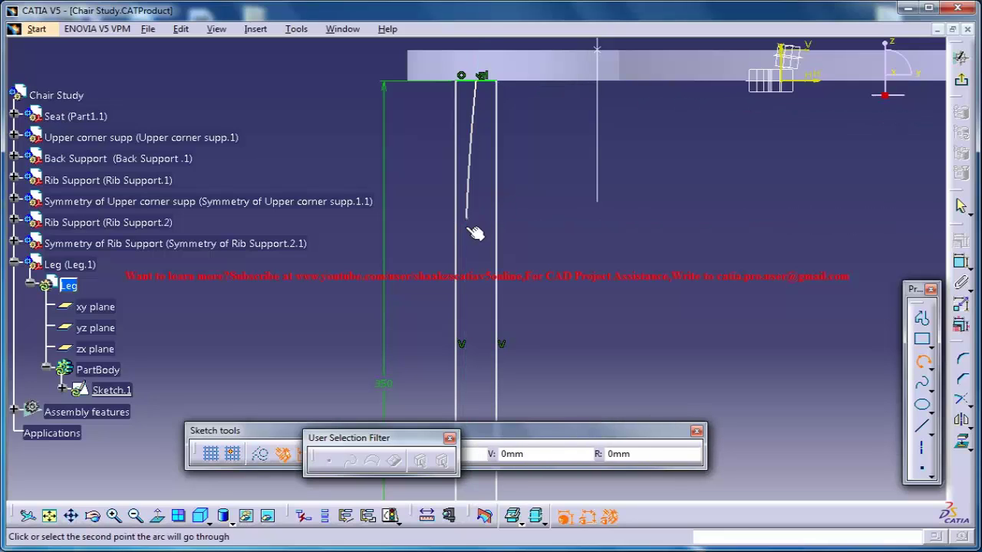
left_click(467, 280)
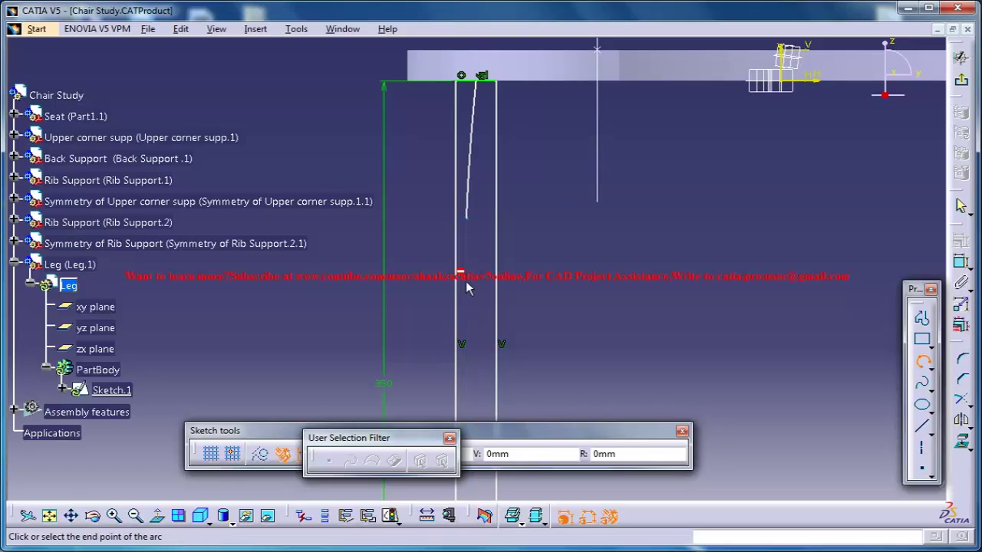
left_click(467, 332)
Sketch a small three-point bead arc bulging toward the rectangle's front side from the lower end of the long profile arc.
mouse_move(485, 251)
middle_mouse_down()
mouse_move(540, 165)
mouse_move(557, 220)
middle_mouse_up()
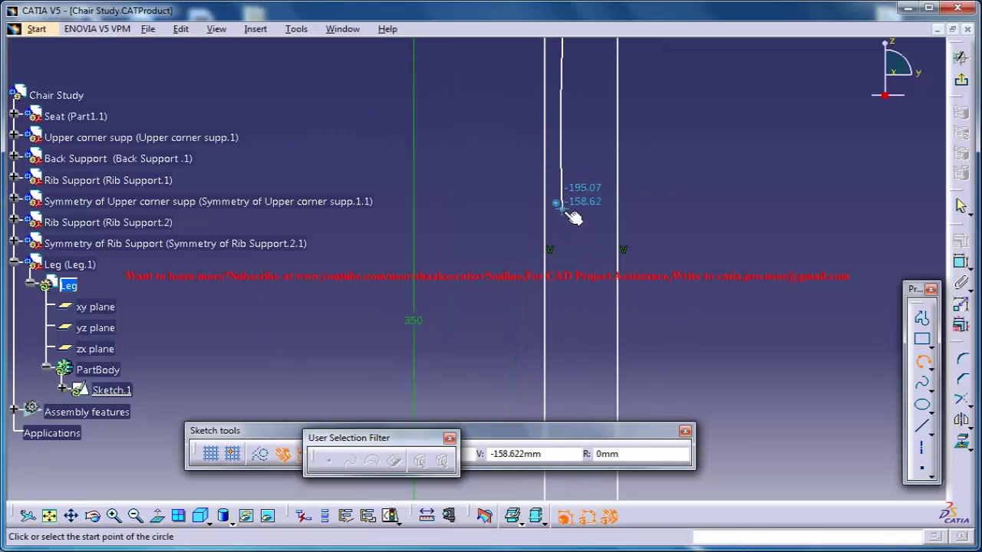
left_click(564, 213)
mouse_move(585, 141)
middle_mouse_down()
mouse_move(598, 171)
mouse_move(575, 226)
middle_mouse_up()
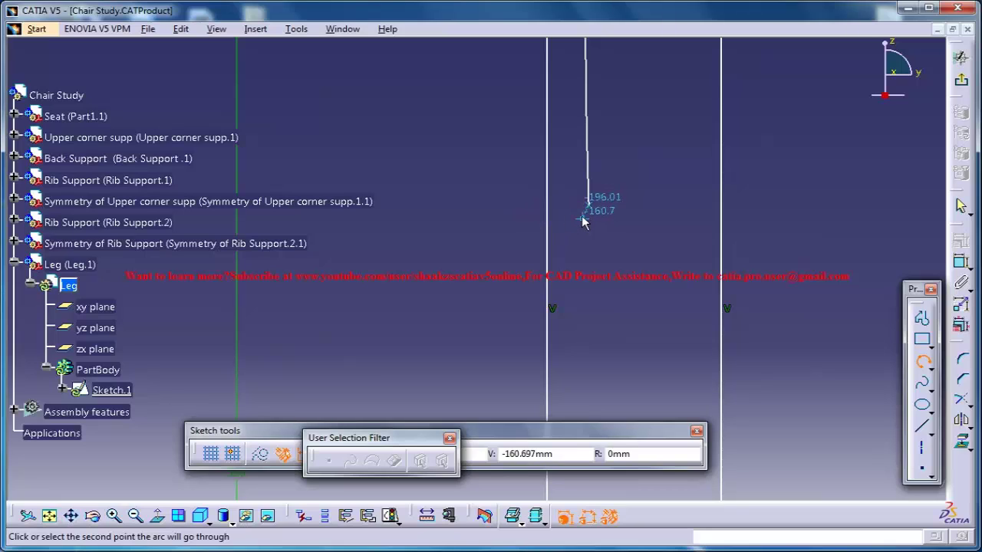
left_click(580, 222)
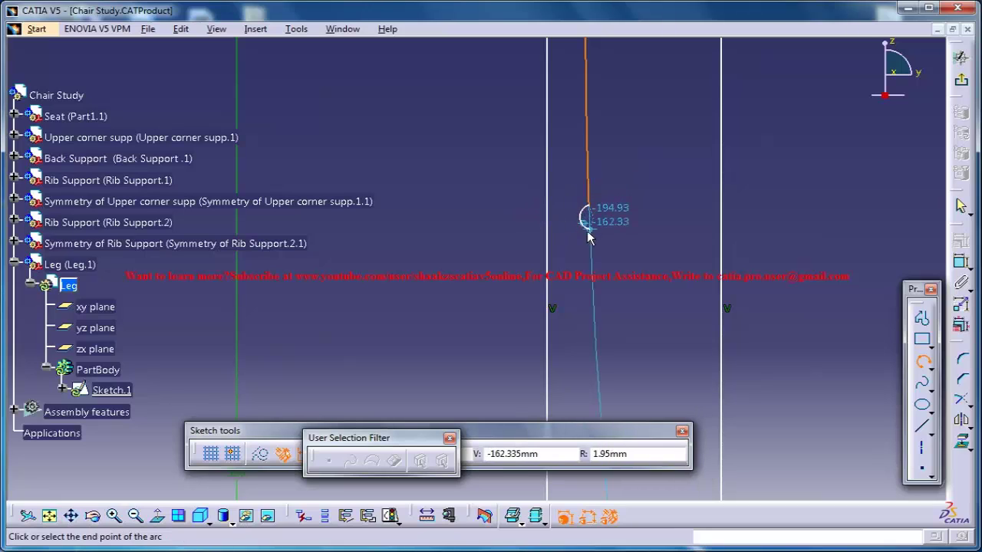
left_click(587, 222)
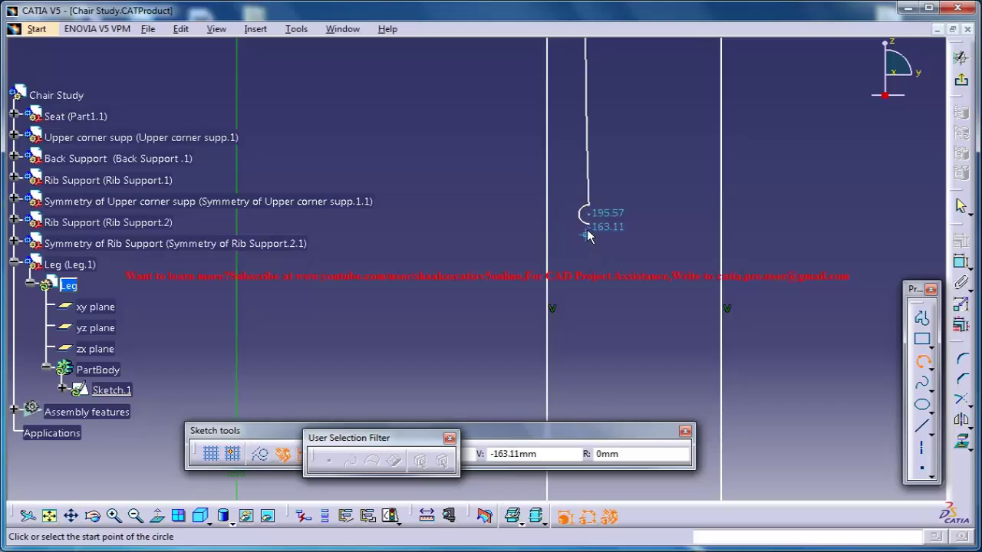
Sketch a second bead arc, about 1.2 mm in radius, directly below the first one.
left_click(588, 224)
left_click(582, 233)
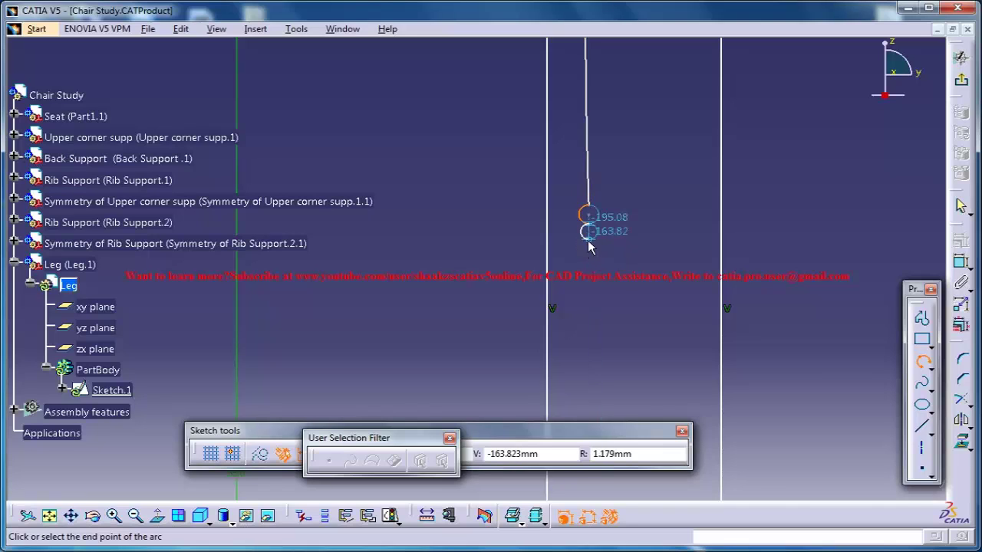
left_click(589, 245)
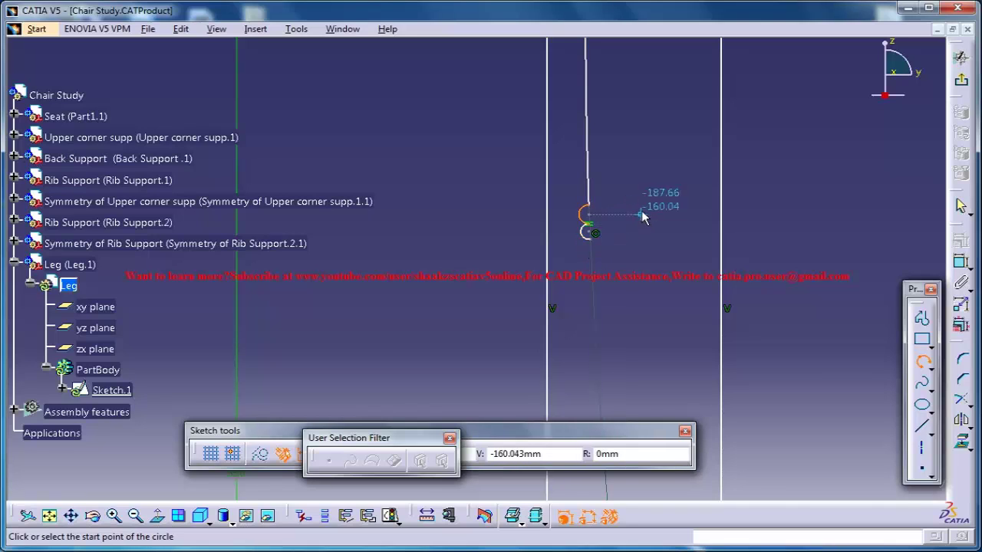
Examine the turned leg profile and its ring beads in the finished chair.CATProduct, and return to Chair Study.CATProduct.
mouse_move(640, 211)
middle_mouse_down()
mouse_move(636, 252)
mouse_move(642, 192)
middle_mouse_up()
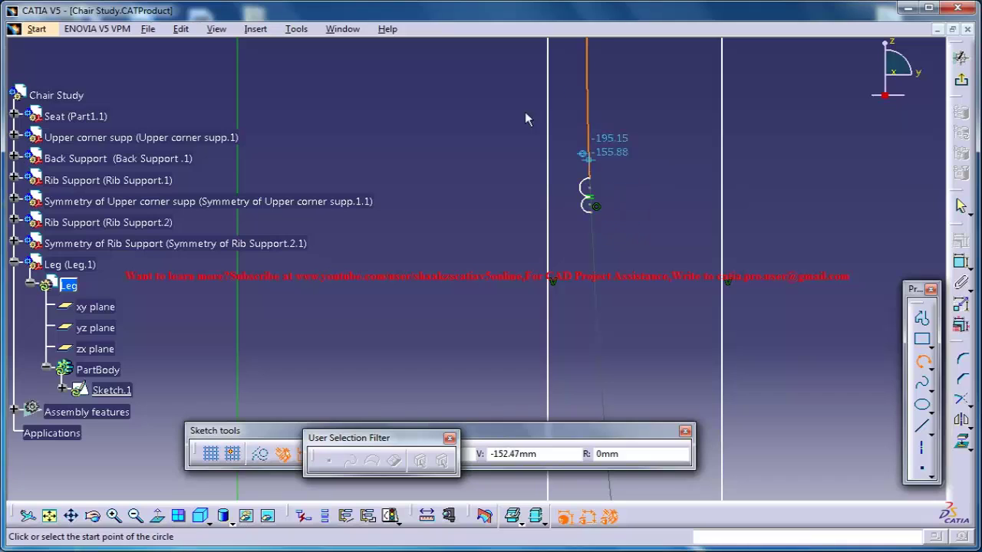
left_click(342, 29)
left_click(376, 139)
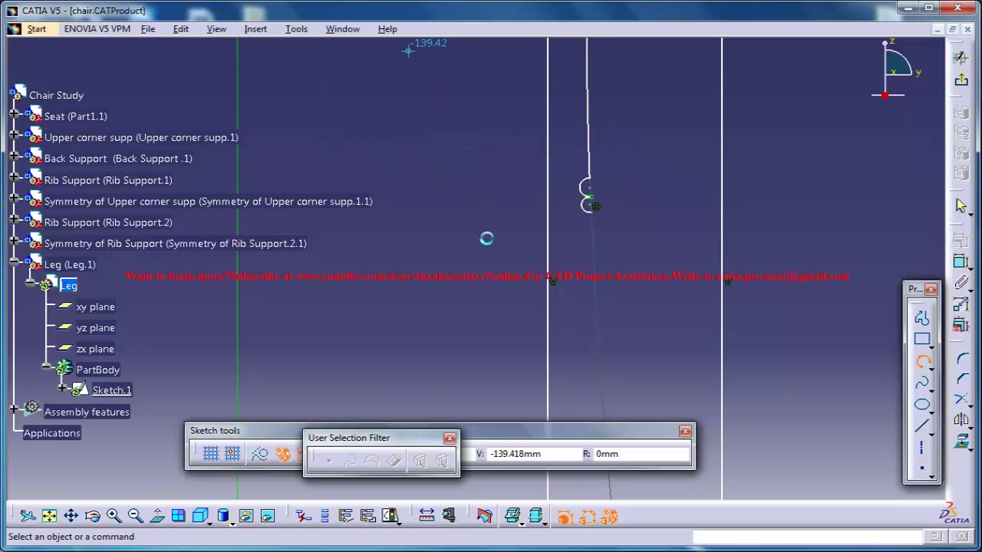
middle_click_drag(485, 328, 472, 224)
middle_click(471, 396)
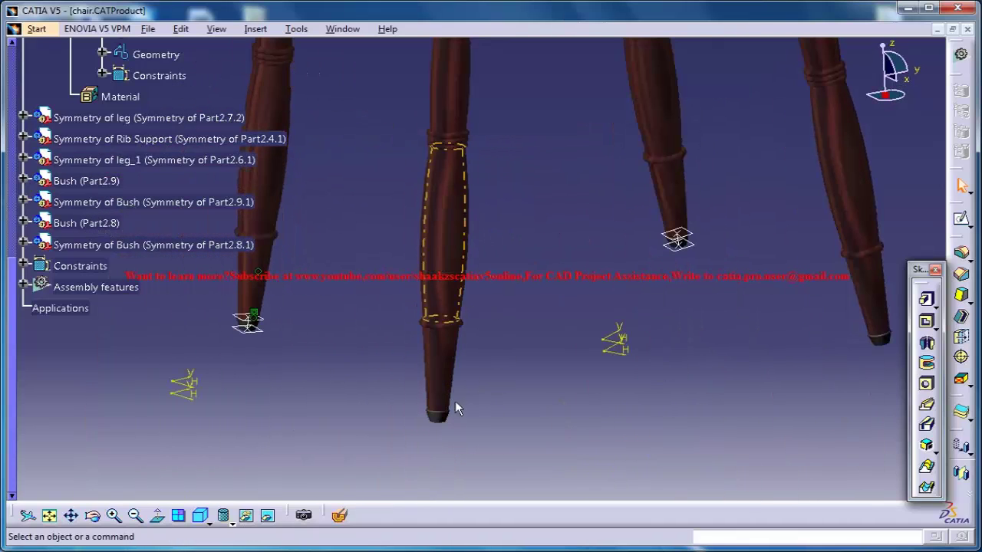
middle_click_drag(603, 263, 578, 375)
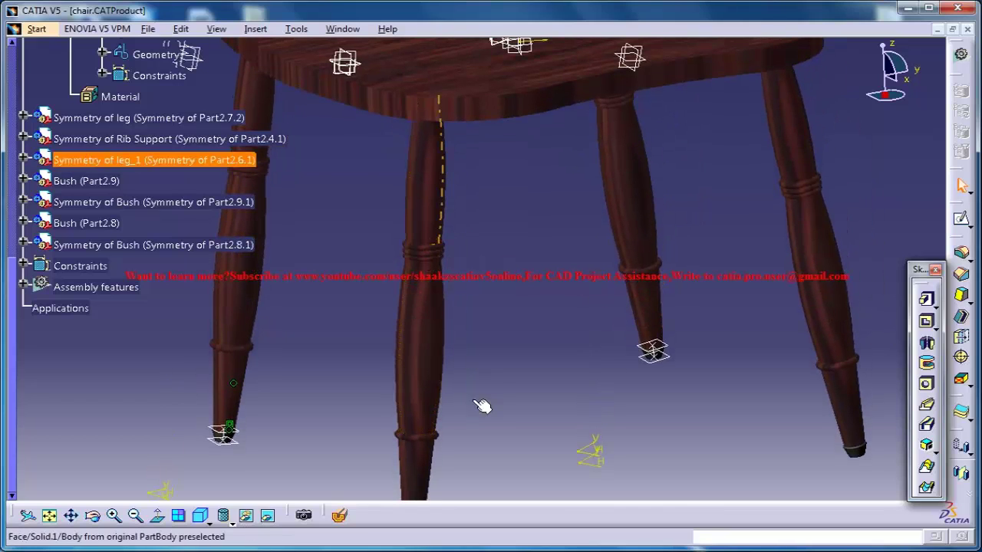
middle_click_drag(480, 403, 478, 265)
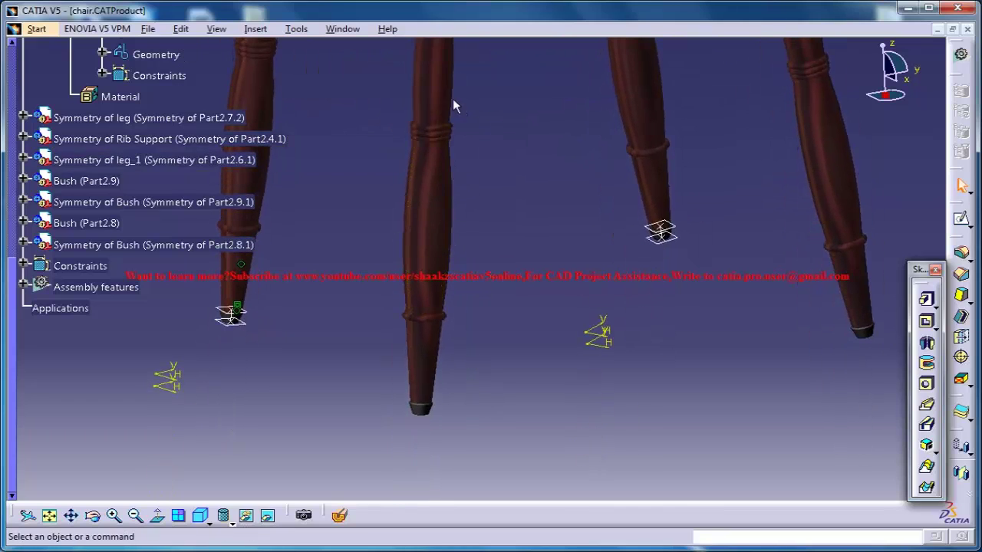
left_click(325, 34)
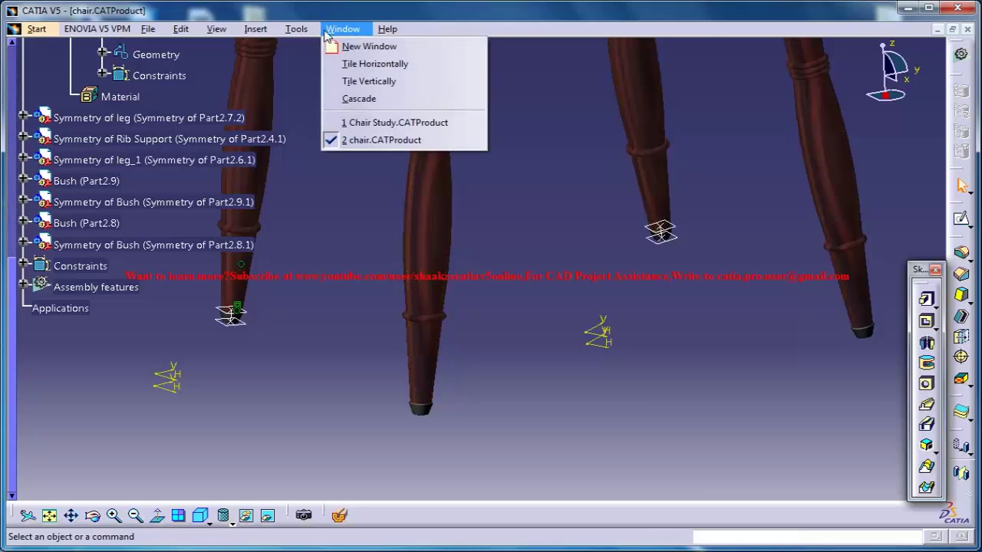
left_click(394, 123)
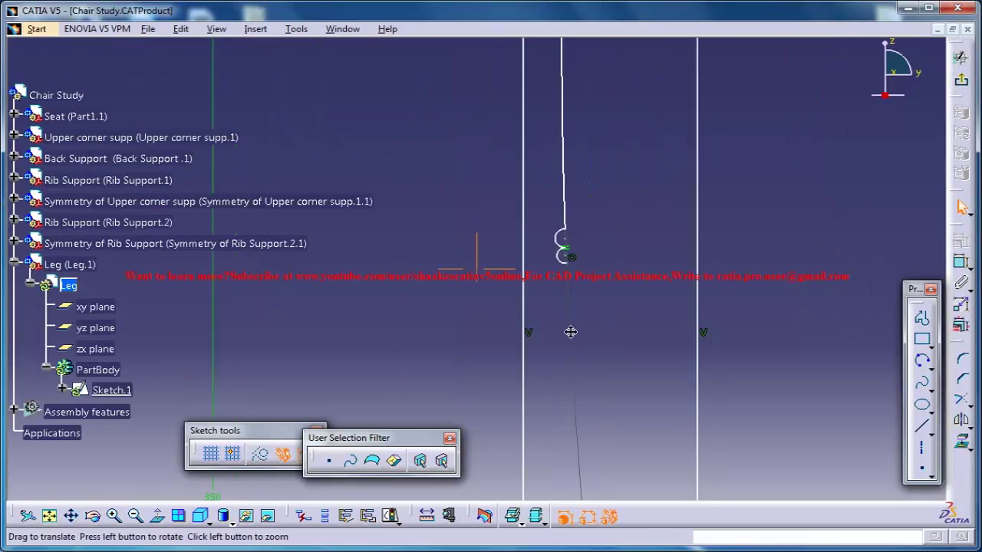
Sketch a third three-point bead arc, about 1.2 mm in radius, starting at the second bead's lower end.
middle_click_drag(570, 331, 554, 304)
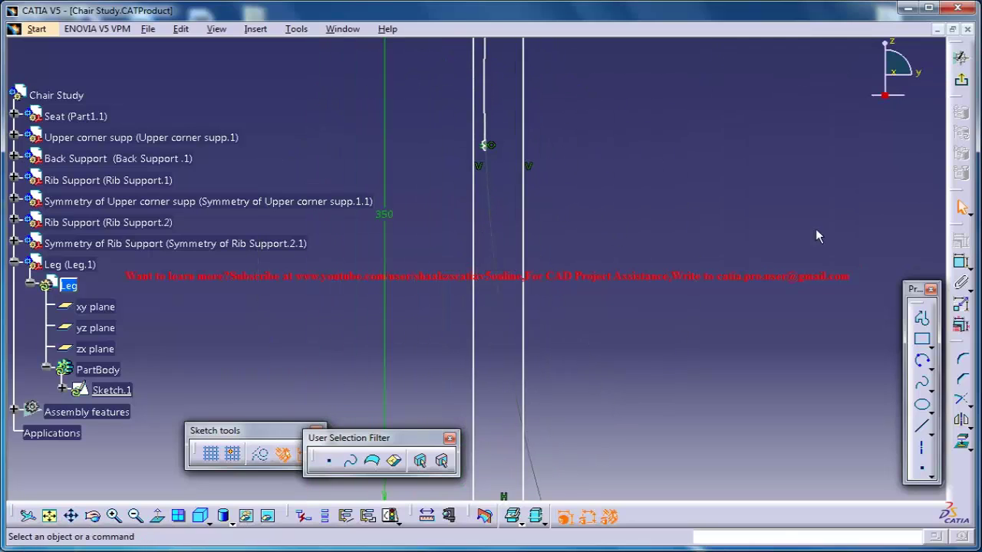
left_click(924, 363)
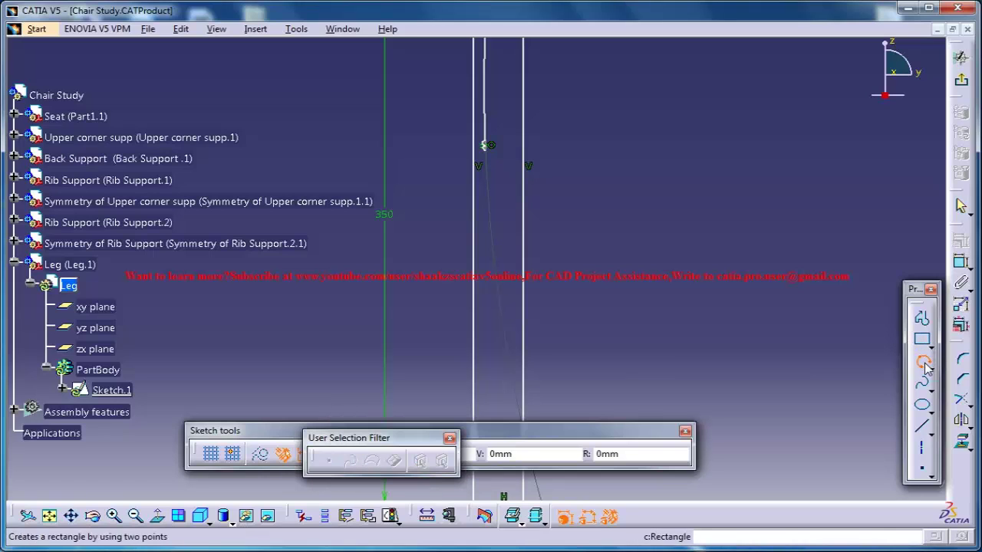
middle_click_drag(498, 219, 481, 165)
middle_click_drag(529, 188, 596, 381)
mouse_move(581, 278)
middle_mouse_down()
mouse_move(578, 218)
mouse_move(542, 336)
middle_mouse_up()
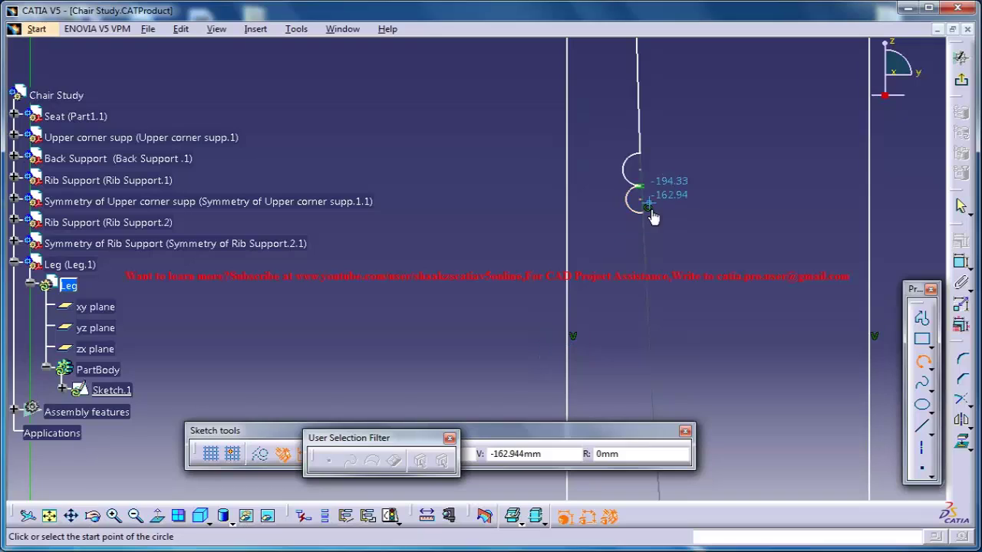
left_click(627, 233)
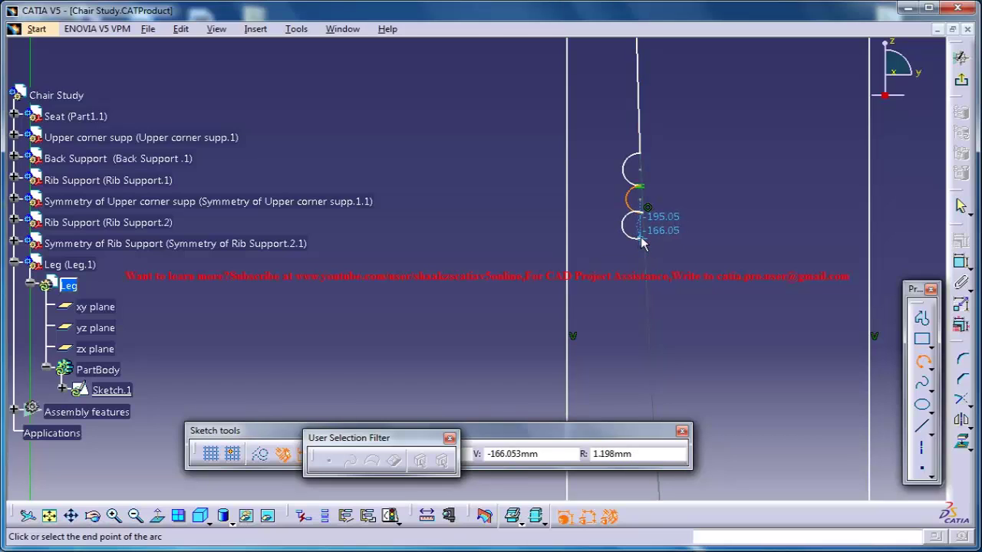
left_click(640, 240)
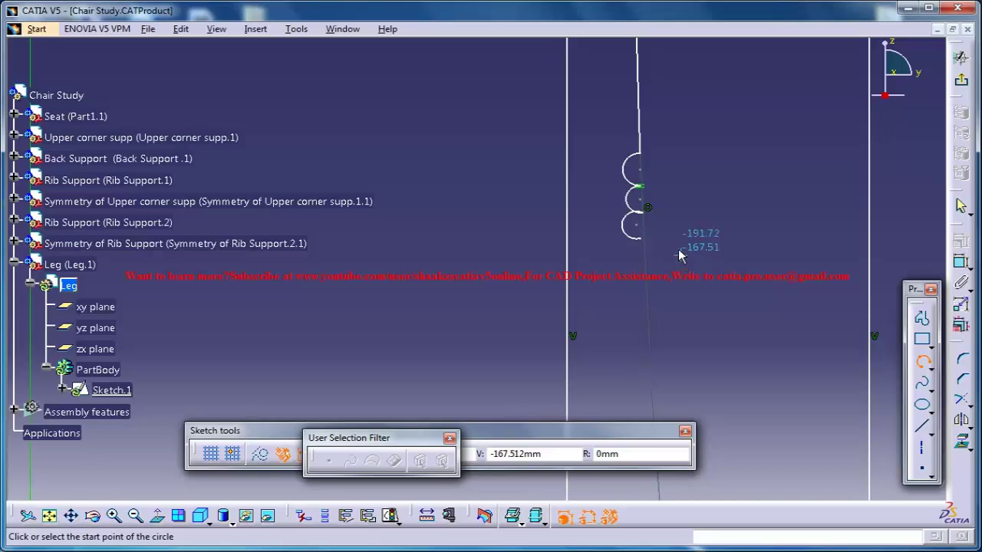
Adjust the joint between the second and third bead arcs and trim off their overlapping ends with Quick Trim.
mouse_move(677, 216)
middle_mouse_down()
mouse_move(648, 258)
mouse_move(646, 169)
mouse_move(622, 263)
mouse_move(539, 281)
middle_mouse_up()
middle_click_drag(632, 205, 641, 174)
middle_click_drag(690, 270, 535, 200)
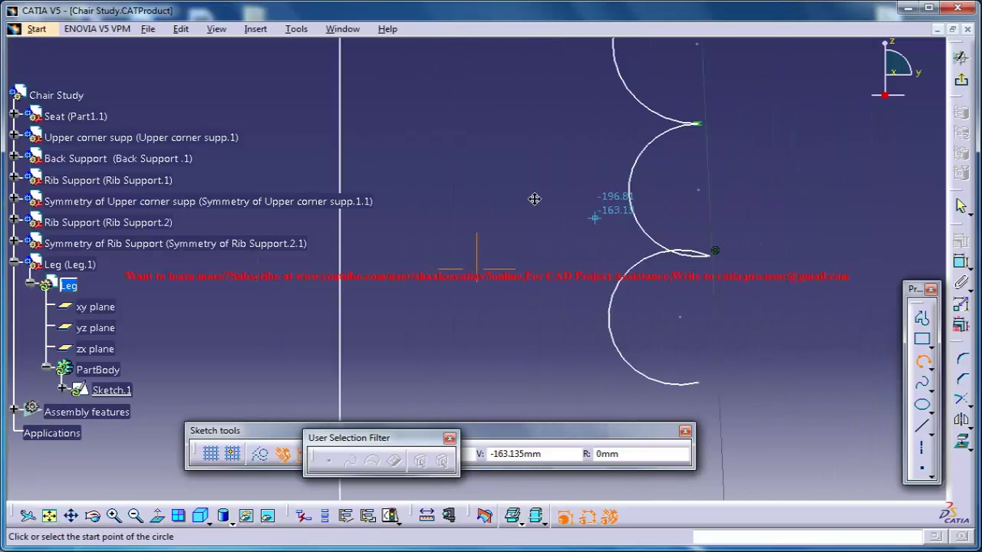
key("Escape")
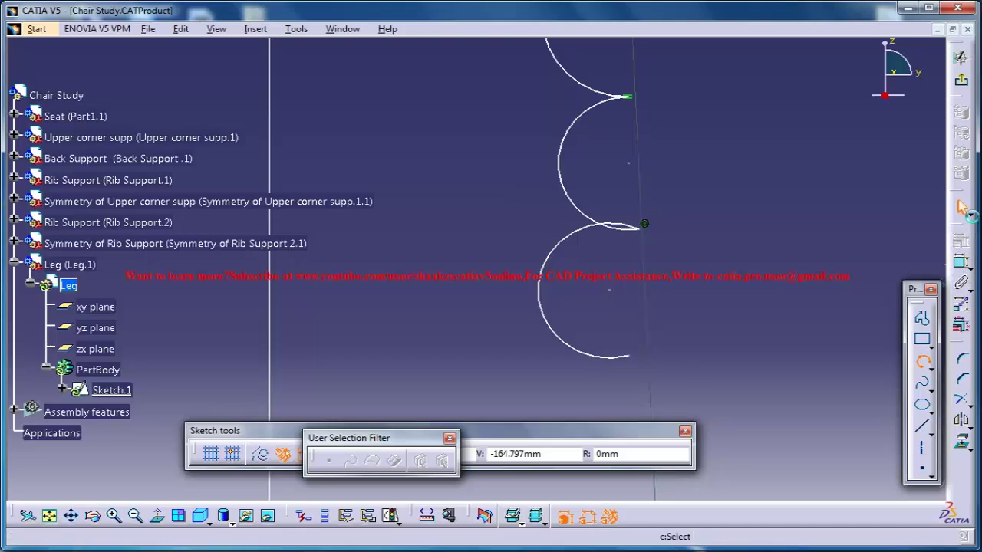
left_click_drag(634, 236, 641, 224)
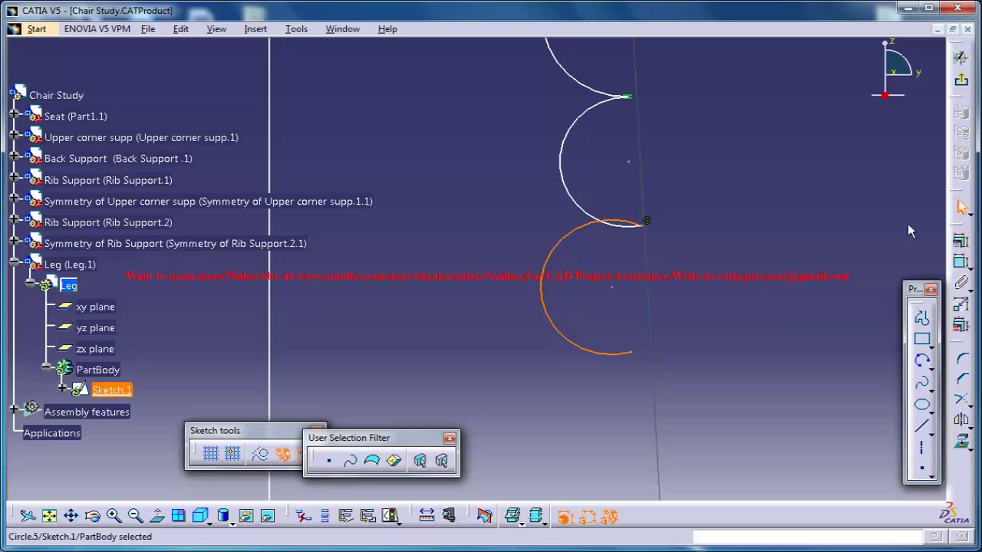
left_click(972, 409)
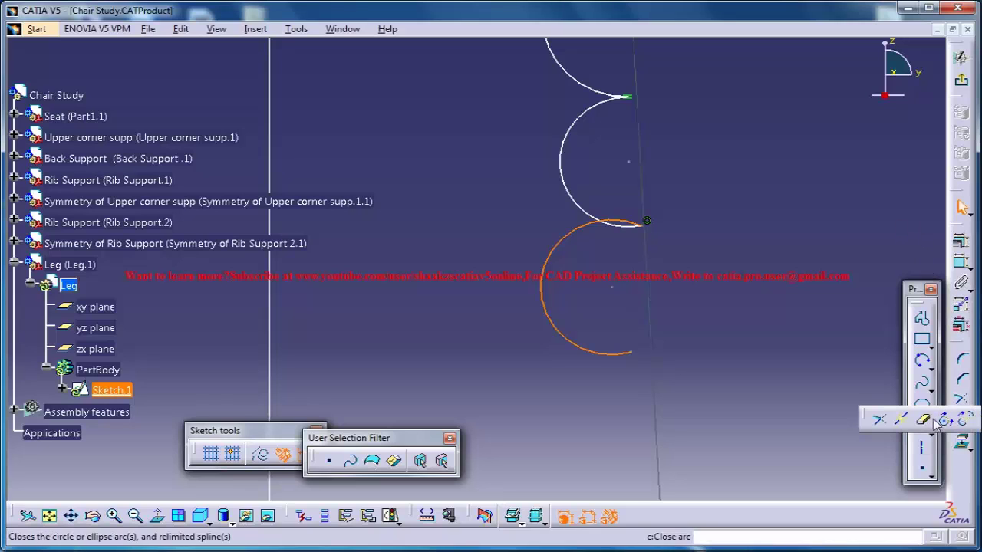
left_click(927, 419)
left_click(629, 230)
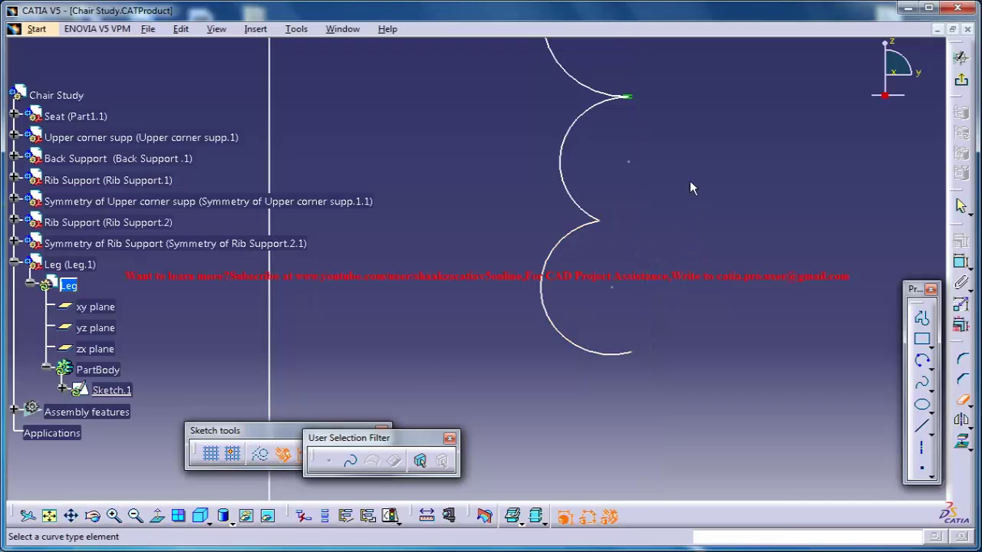
middle_click_drag(690, 183, 694, 191)
middle_click_drag(725, 318, 721, 361)
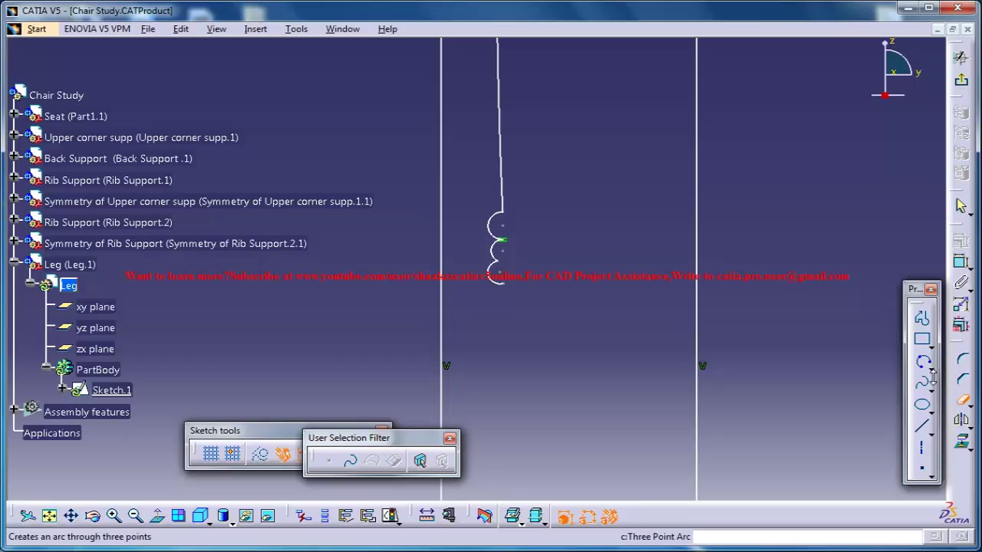
Sketch a long, shallow three-point arc from the third bead's lower end down the leg, bulging towards the rectangle's outer side.
left_click(924, 363)
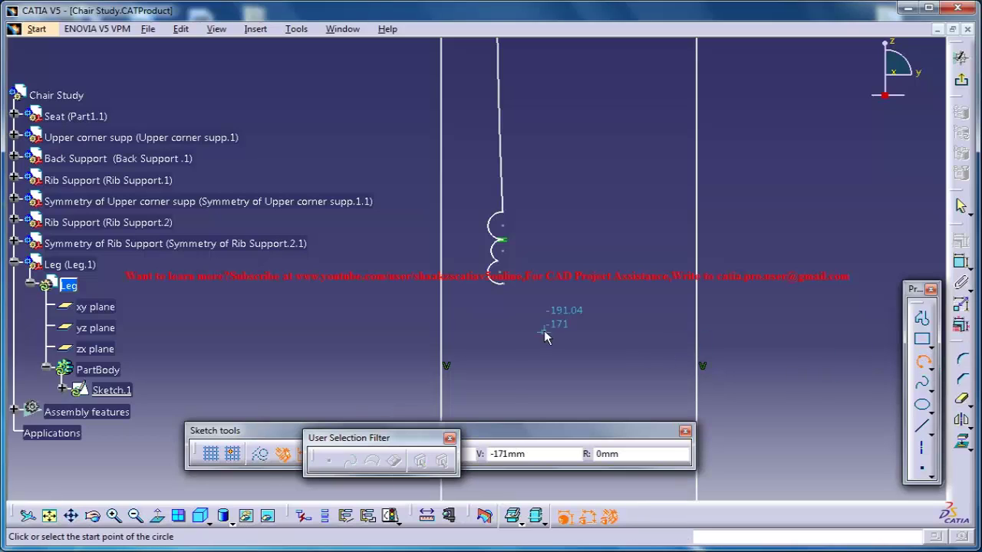
left_click(502, 283)
mouse_move(475, 347)
middle_mouse_down()
mouse_move(523, 310)
mouse_move(488, 274)
middle_mouse_up()
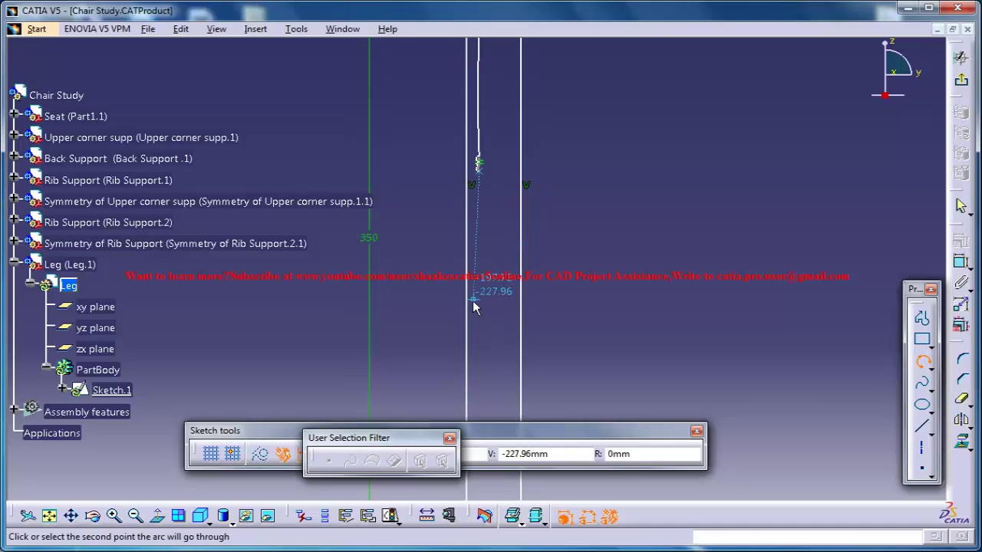
left_click(476, 306)
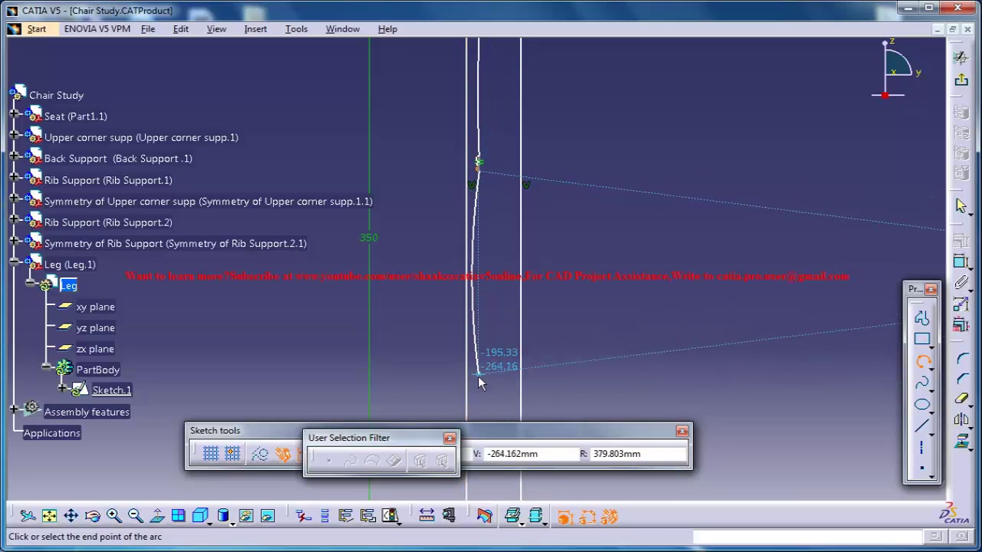
middle_click_drag(478, 414, 491, 278)
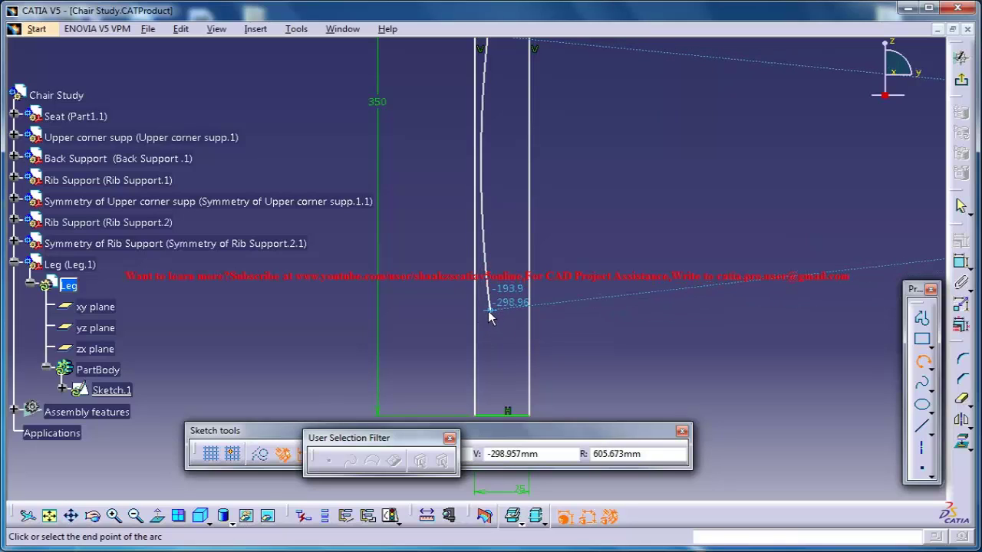
left_click(488, 256)
Sketch a three-point bead arc, about 2.9 mm in radius, at the lower end of the long arc.
middle_click_drag(590, 299, 593, 230)
middle_click_drag(587, 182, 529, 211)
left_click(507, 207)
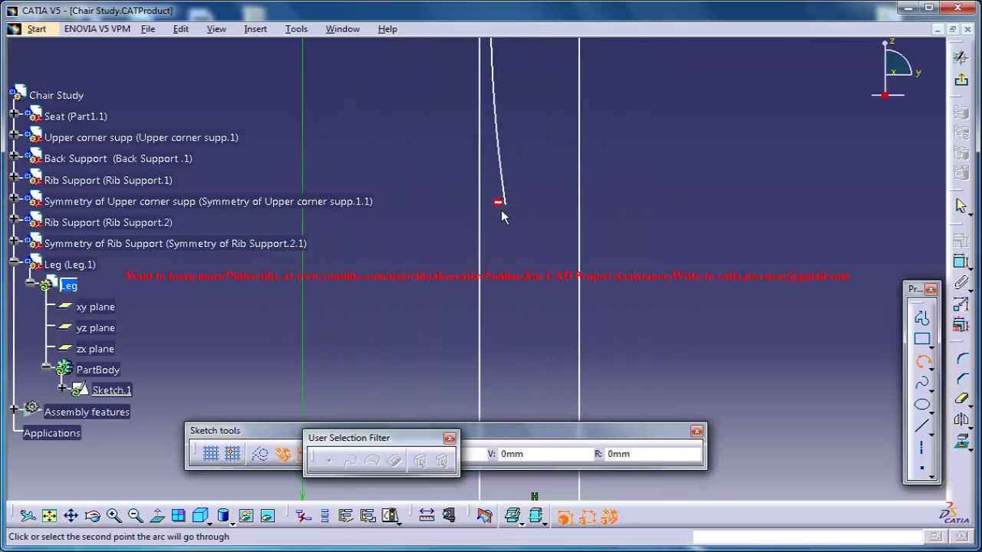
left_click(497, 217)
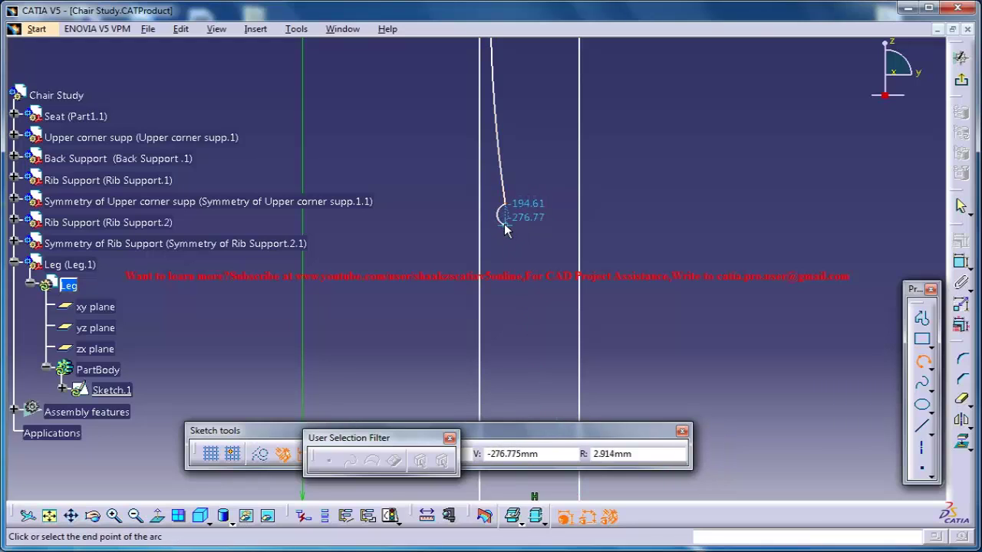
left_click(504, 228)
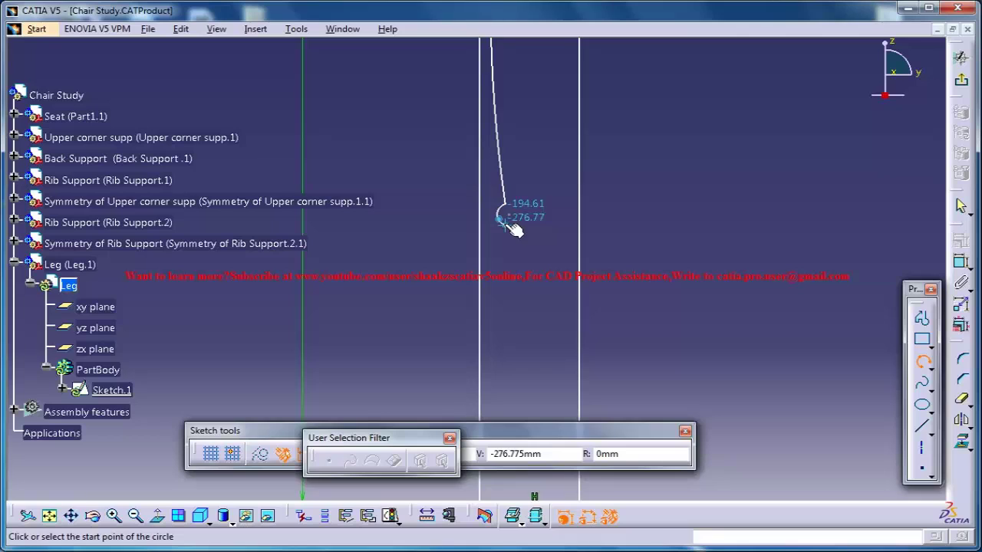
Sketch a shallow three-point arc from the lower bead's end down to the rectangle's bottom edge.
left_click(505, 225)
middle_click_drag(527, 346, 469, 217)
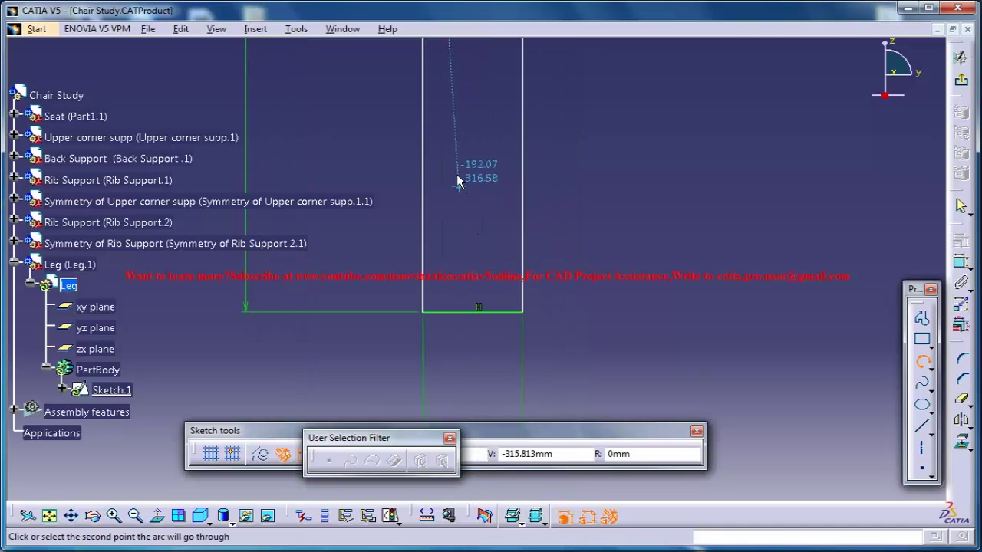
left_click(457, 182)
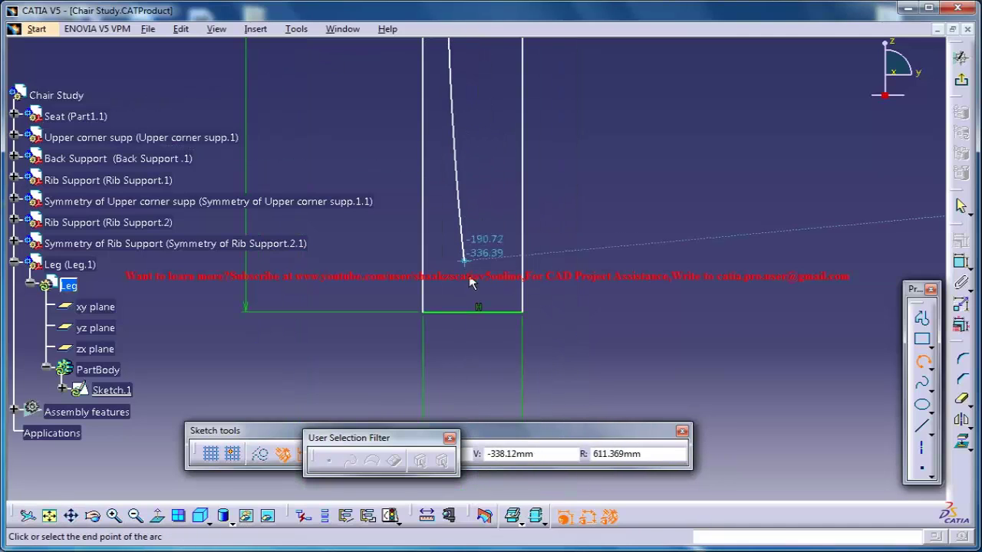
left_click(500, 319)
Trim away the top edge portion outside the leg profile and the rectangle's outer vertical side with Quick Trim.
mouse_move(537, 307)
middle_mouse_down()
mouse_move(565, 302)
mouse_move(586, 383)
mouse_move(549, 263)
mouse_move(480, 287)
mouse_move(549, 337)
mouse_move(564, 213)
mouse_move(552, 215)
mouse_move(583, 249)
mouse_move(606, 250)
middle_mouse_up()
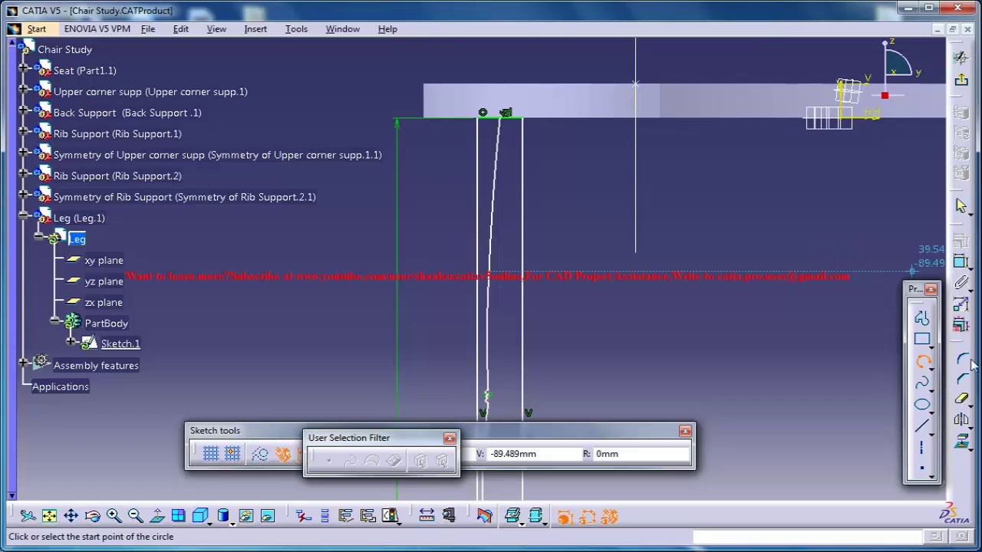
middle_click_drag(635, 212, 607, 328)
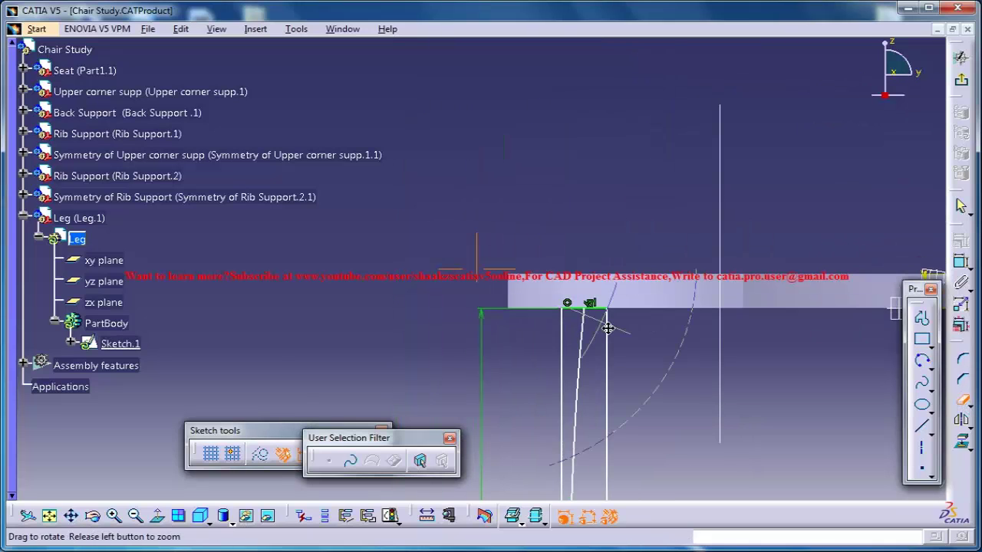
mouse_move(614, 267)
middle_mouse_down()
mouse_move(591, 185)
mouse_move(624, 212)
middle_mouse_up()
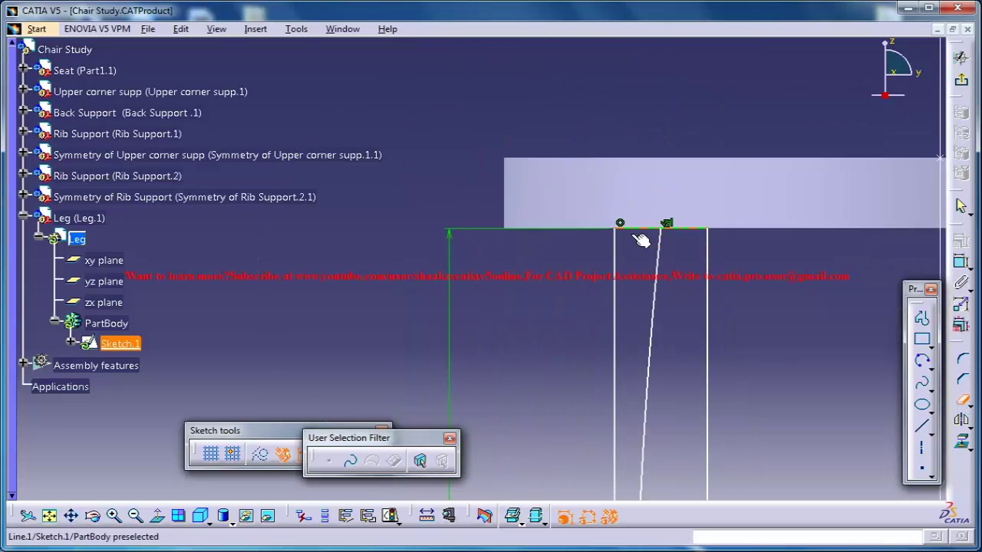
left_click(626, 256)
left_click(629, 316)
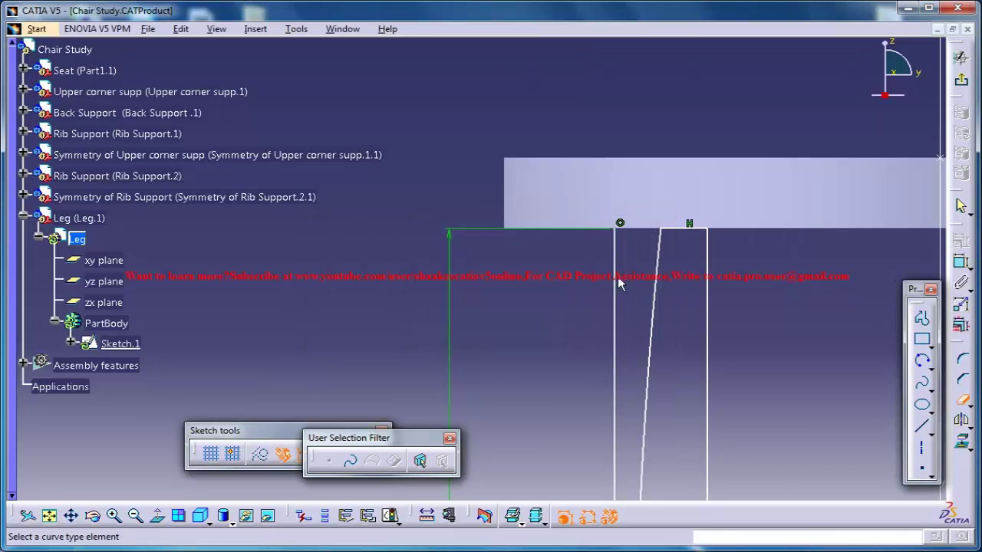
left_click(624, 281)
left_click(524, 316)
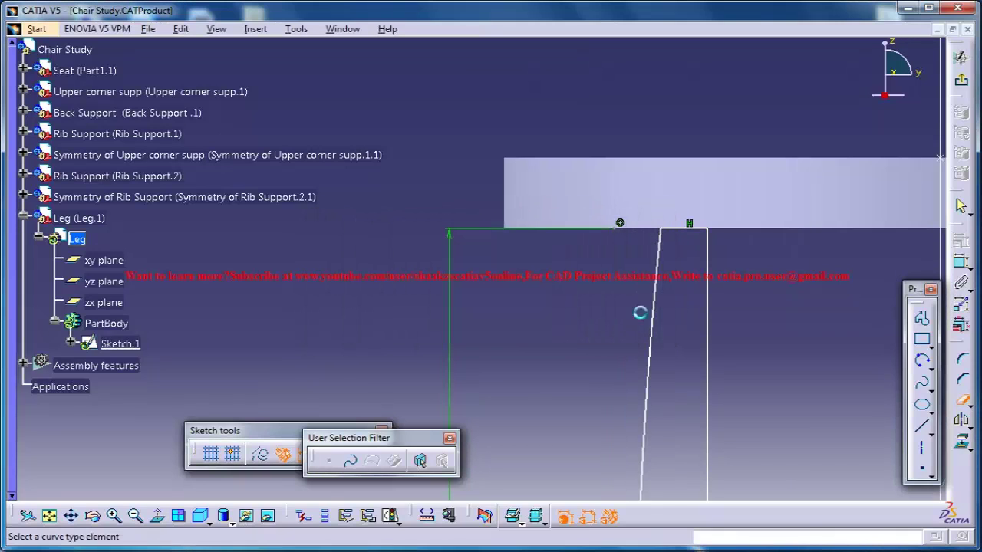
Trim off the part of the rectangle's bottom edge that lies outside the leg profile.
mouse_move(676, 303)
middle_mouse_down()
mouse_move(696, 413)
mouse_move(744, 408)
middle_mouse_up()
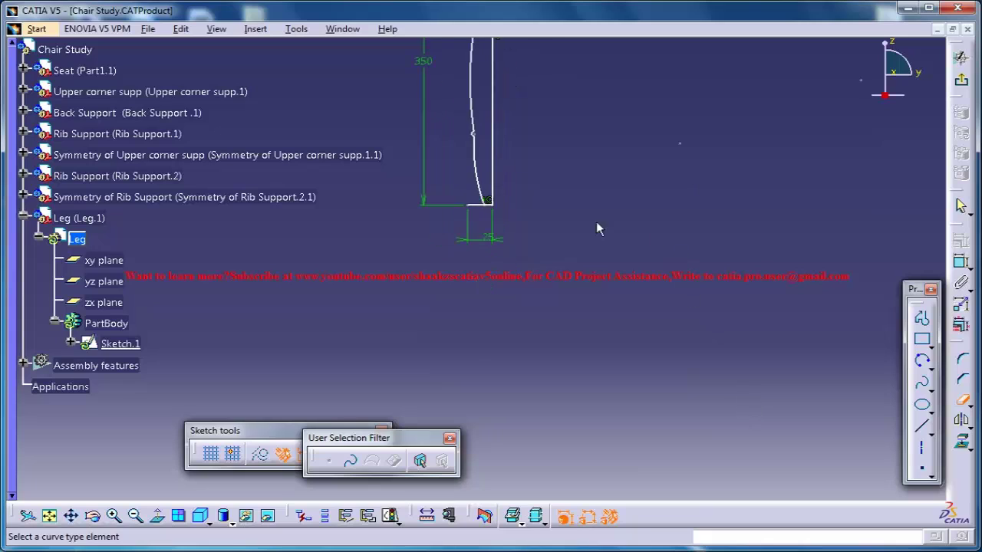
middle_click_drag(596, 223, 648, 290)
middle_click_drag(647, 190, 559, 285)
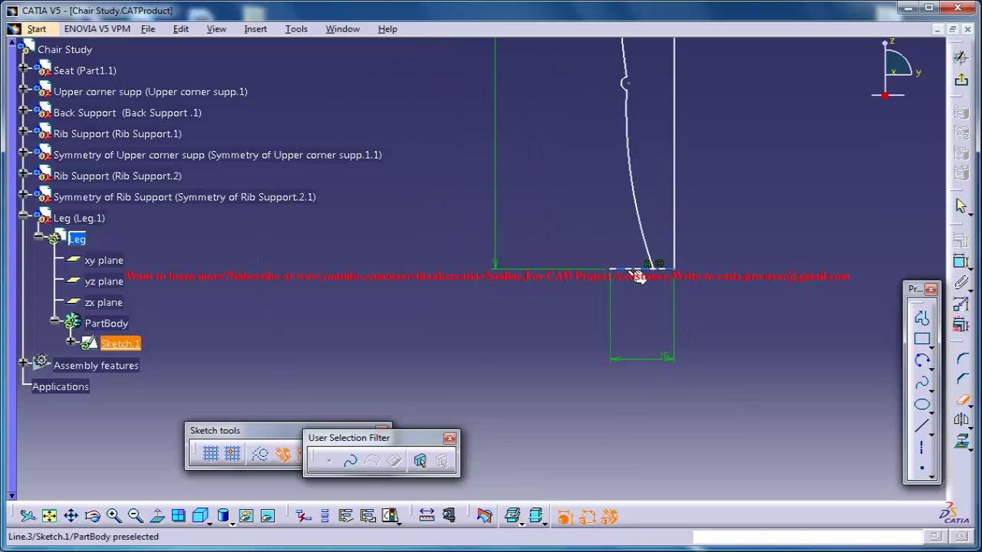
left_click(635, 275)
left_click(535, 311)
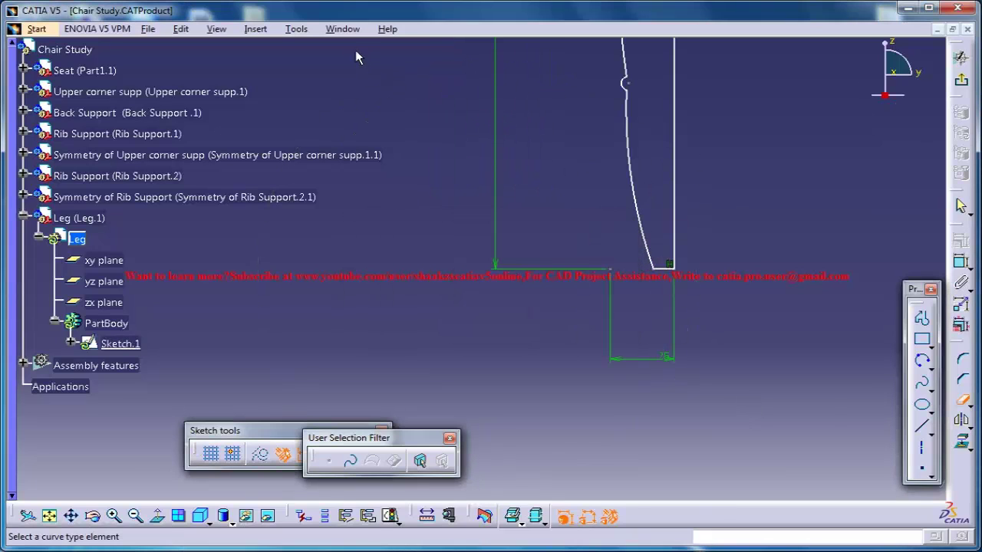
Run Sketch Analysis on the leg sketch to check whether its profile is closed.
left_click(296, 29)
left_click(332, 246)
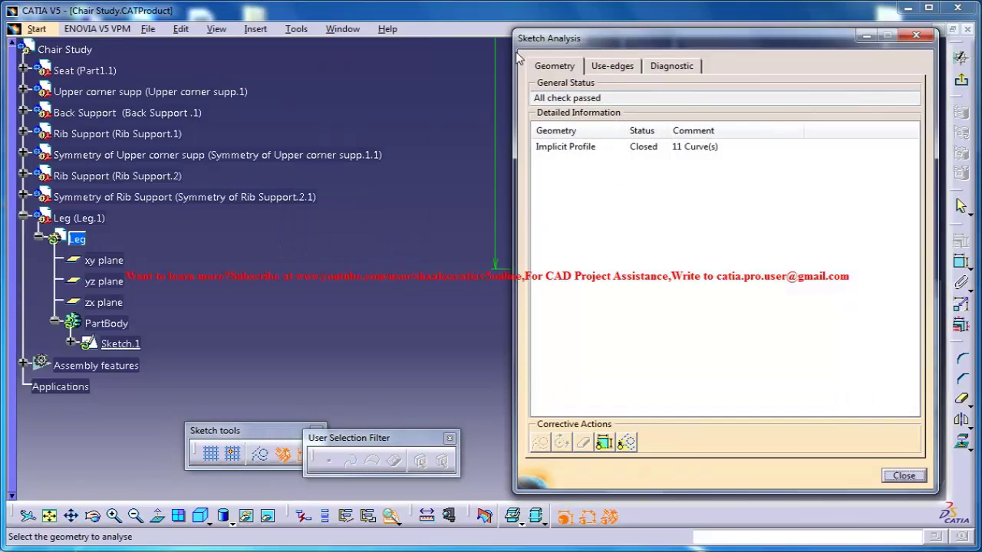
left_click_drag(518, 42, 297, 61)
left_click(541, 165)
left_click(686, 57)
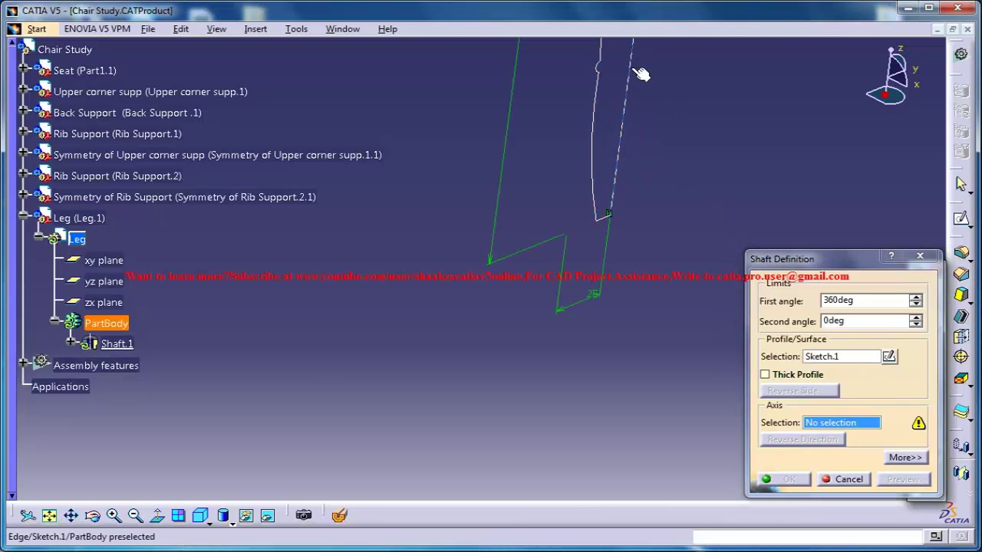
Revolve the leg profile 360 degrees about its long straight edge with Shaft.
left_click(789, 478)
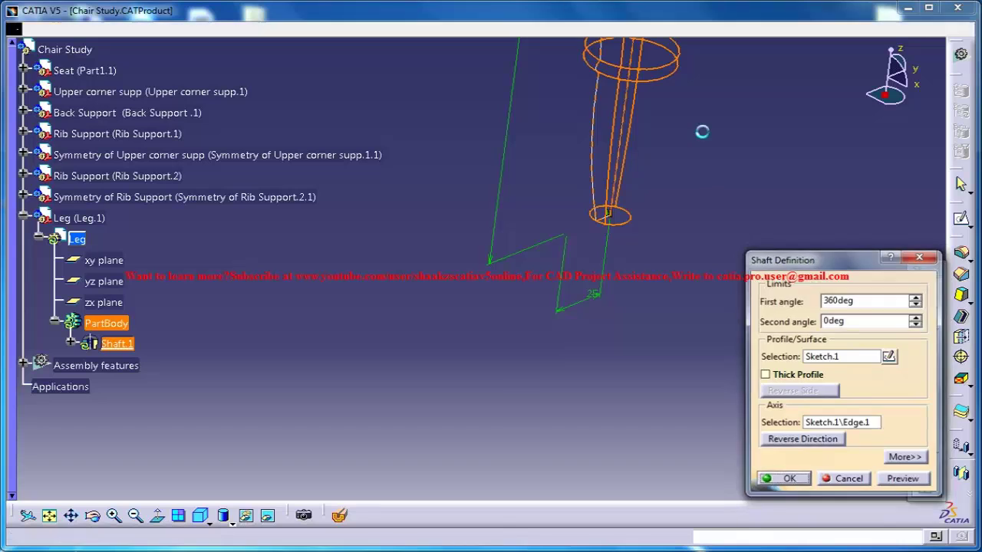
middle_click_drag(683, 218, 668, 276)
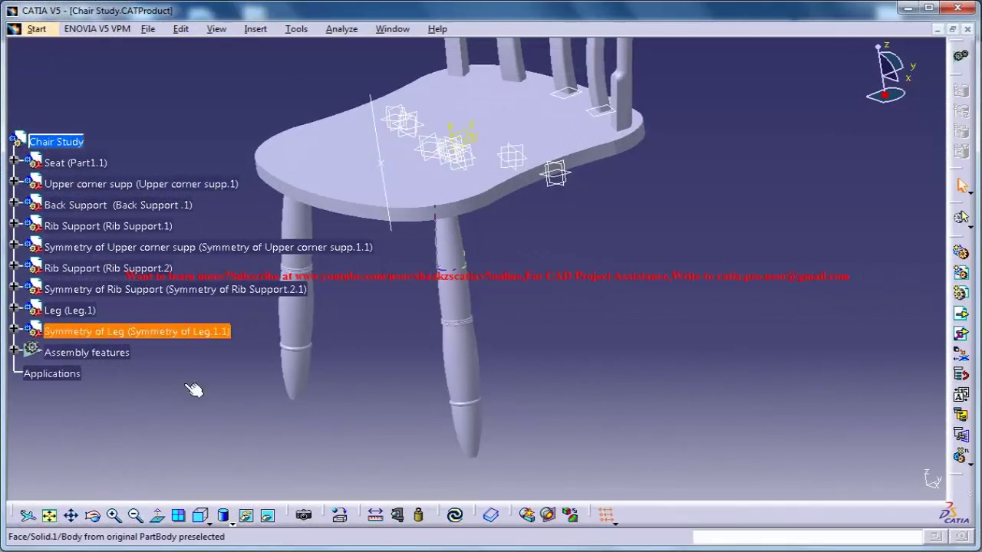
Copy the Leg (Leg.1) component and paste it into the Chair Study product.
left_click(193, 390)
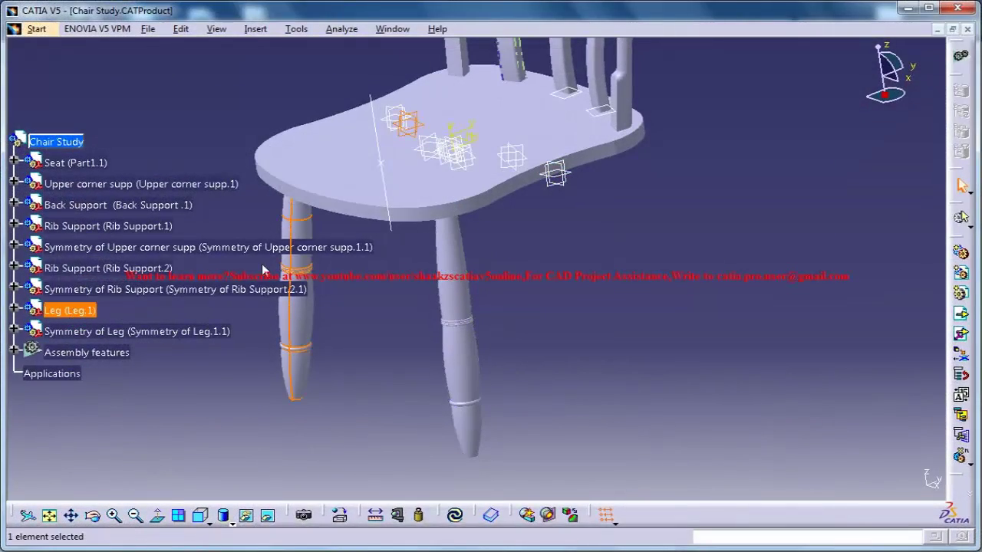
right_click(85, 323)
left_click(123, 136)
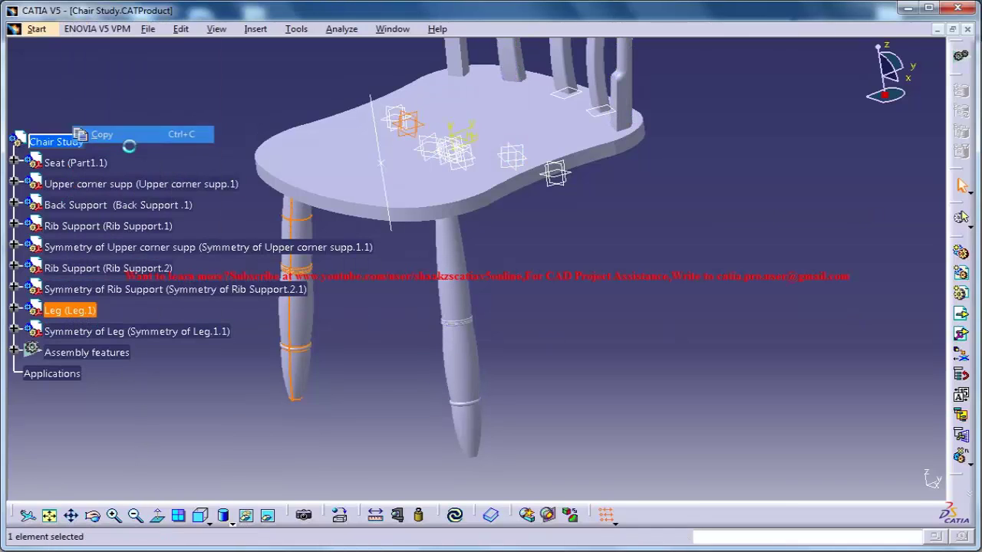
right_click(61, 145)
left_click(115, 270)
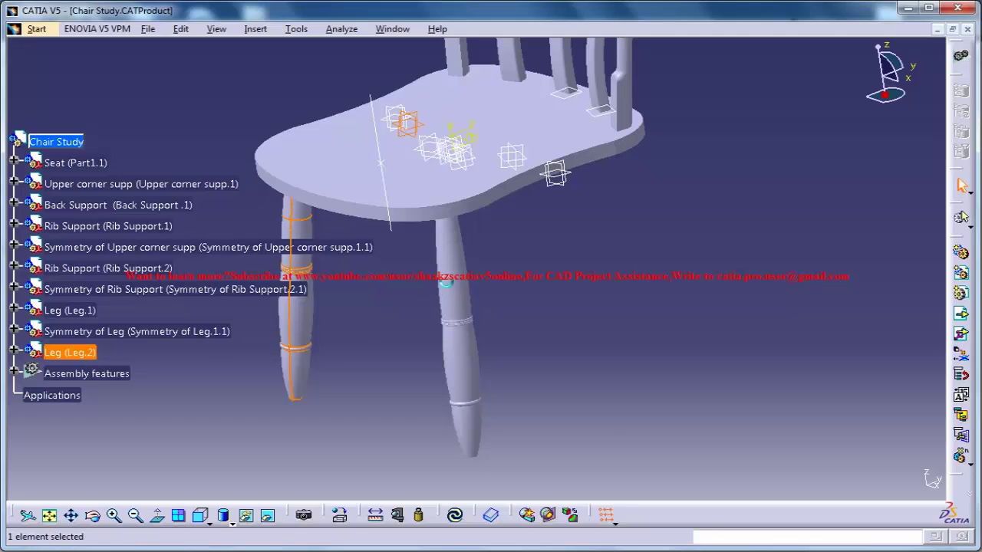
In a side view, move the copied Leg (Leg.2) along the Y axis with Manipulate to beneath the rear of the seat.
middle_click_drag(445, 283, 431, 300)
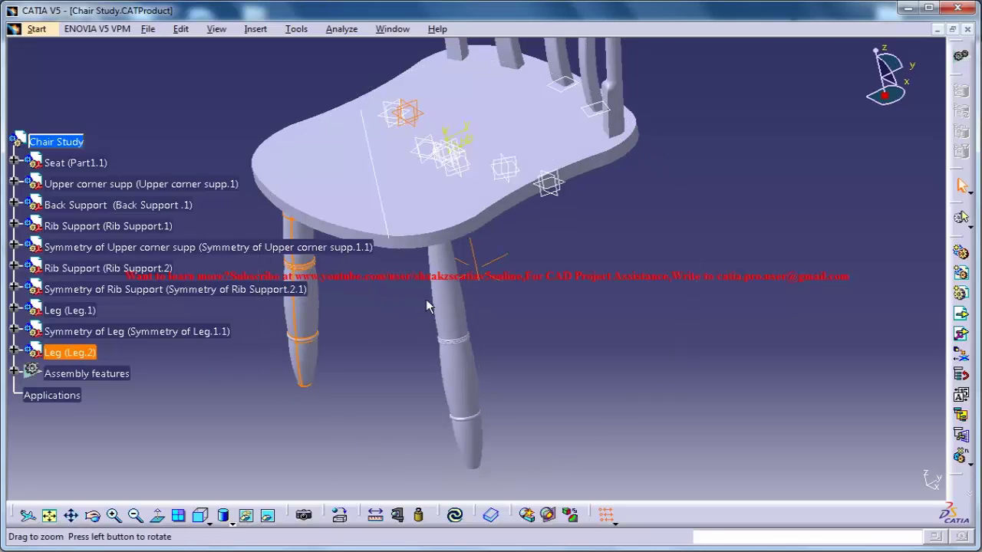
left_click(203, 516)
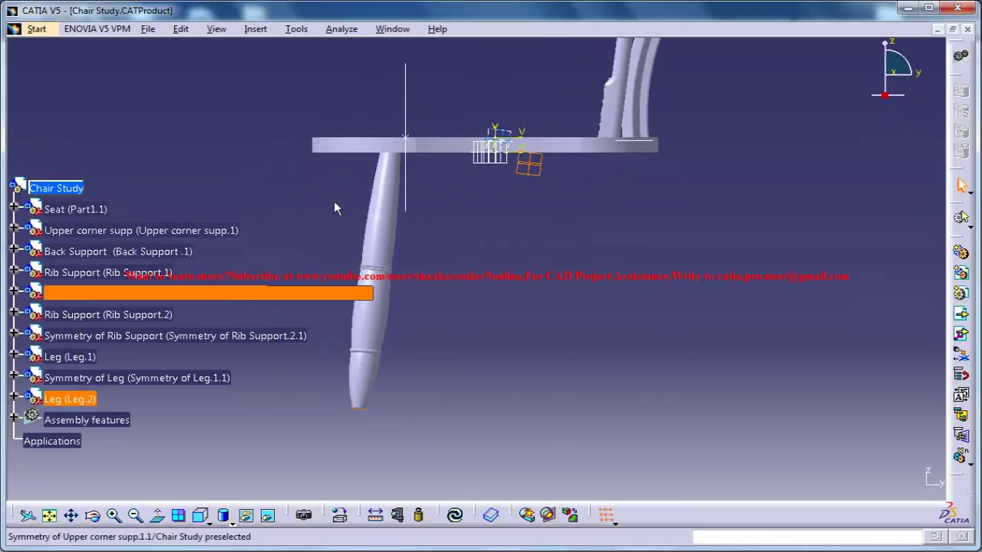
left_click(208, 524)
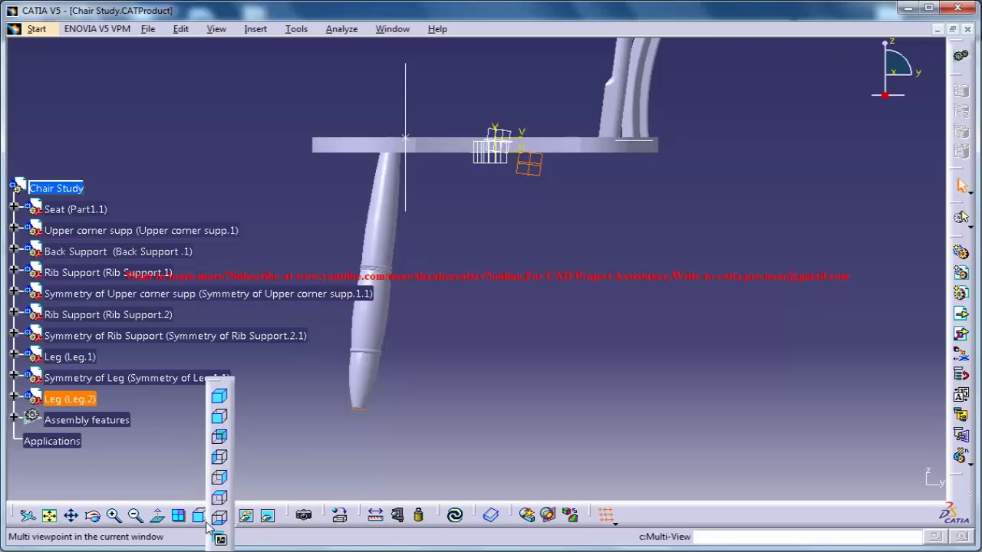
left_click(220, 438)
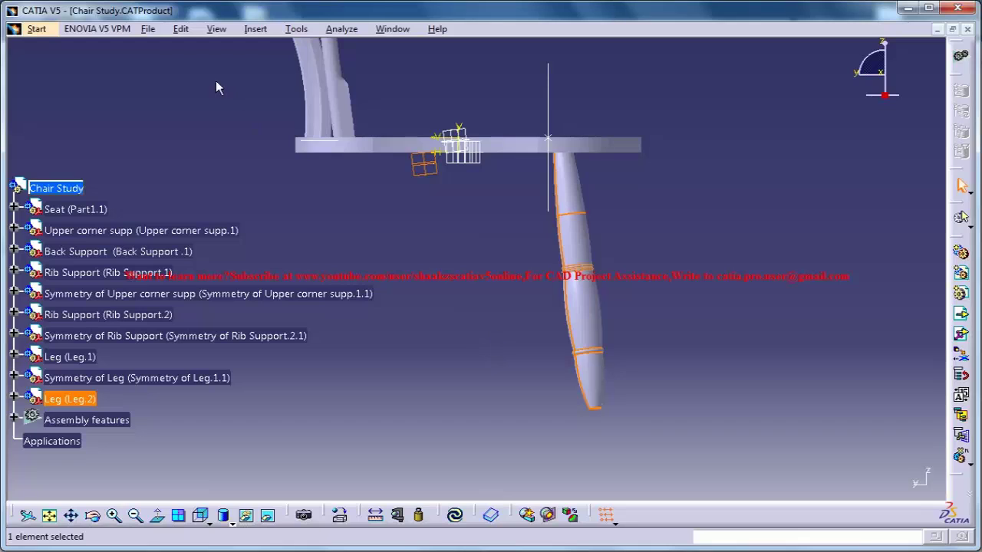
left_click(191, 32)
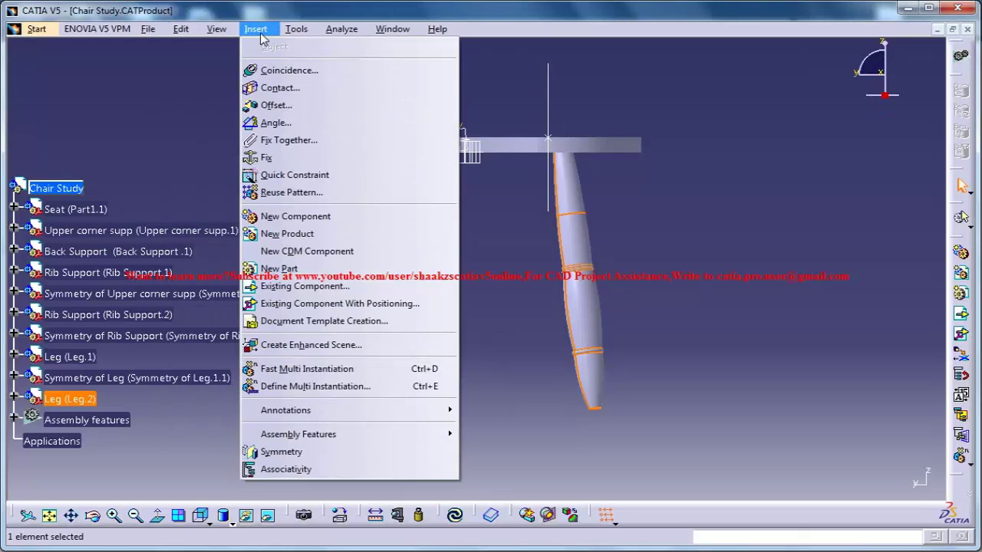
mouse_move(181, 30)
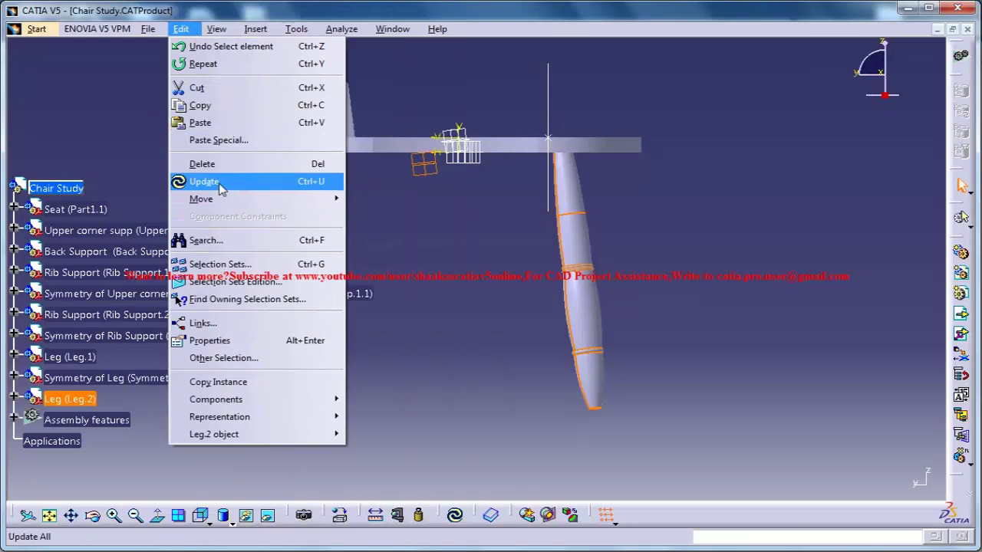
mouse_move(232, 201)
left_click(399, 198)
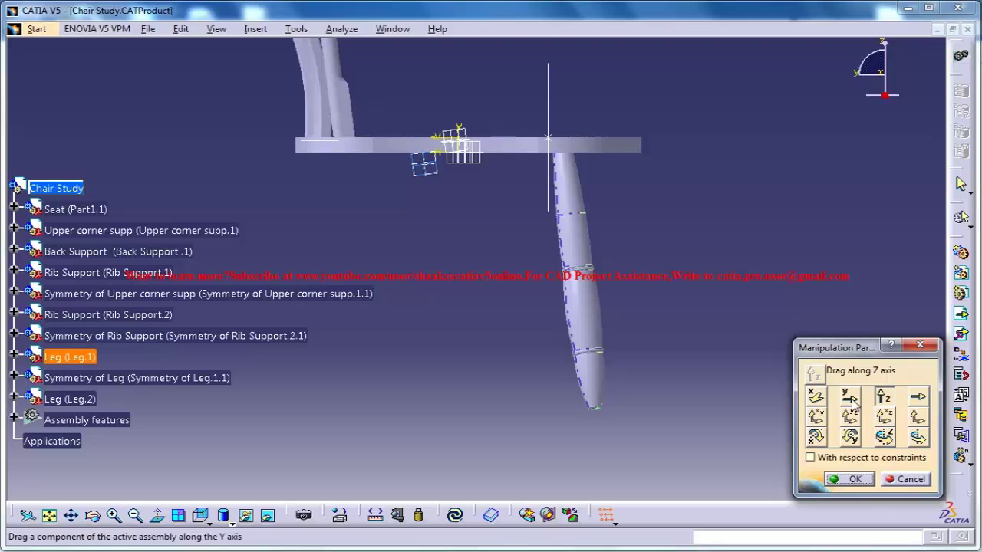
left_click(585, 350)
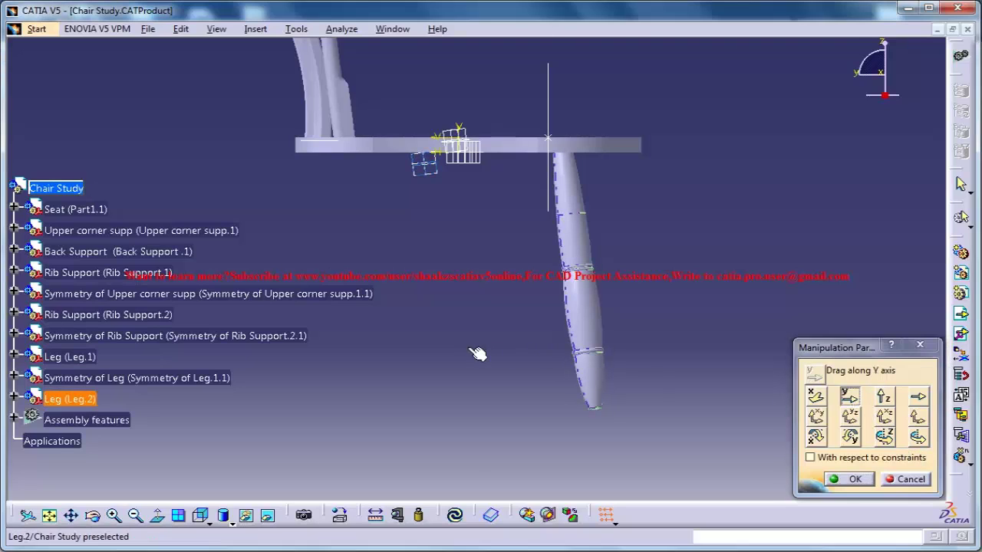
left_click_drag(460, 356, 362, 347)
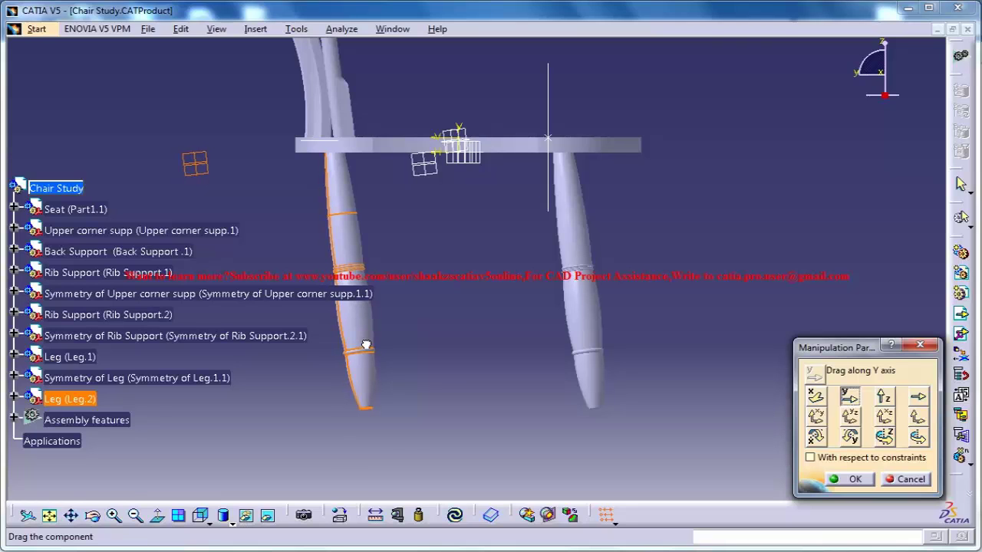
mouse_move(542, 234)
middle_mouse_down()
mouse_move(462, 258)
mouse_move(467, 272)
mouse_move(537, 269)
mouse_move(540, 254)
middle_mouse_up()
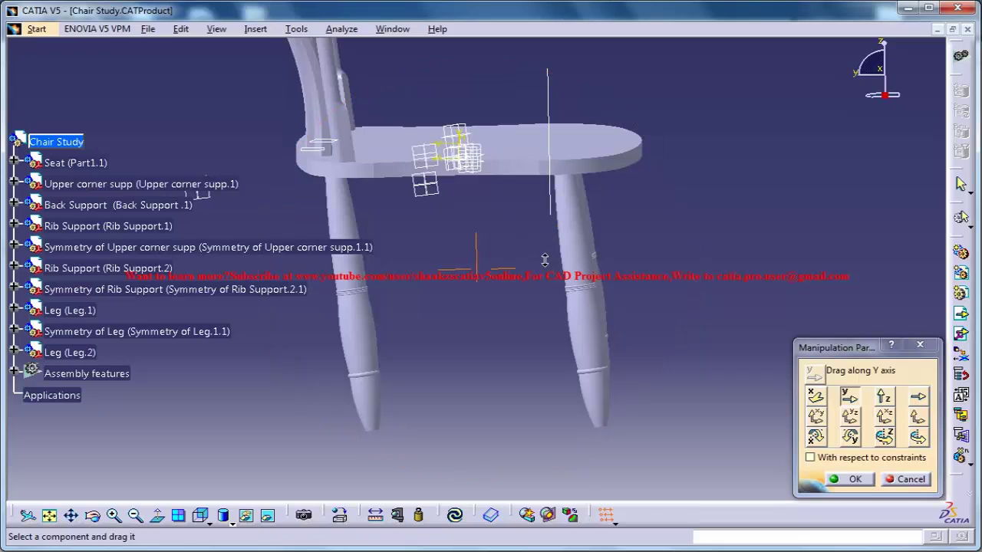
middle_click_drag(434, 233, 529, 299)
left_click(203, 519)
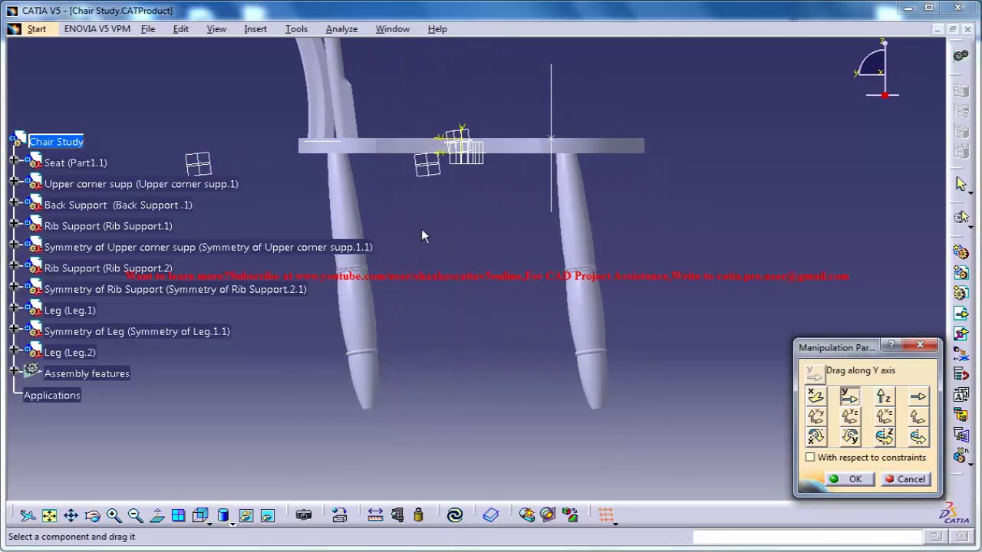
With Manipulate, tilt the Leg (Leg.2) backward about the X axis and lower it along Z until its foot levels with the front leg.
left_click(814, 436)
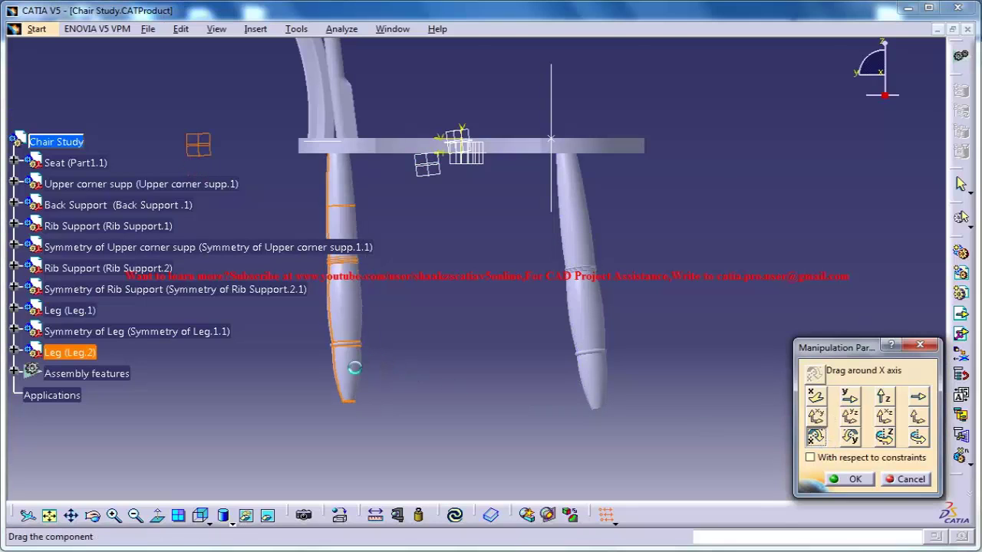
left_click_drag(353, 368, 307, 353)
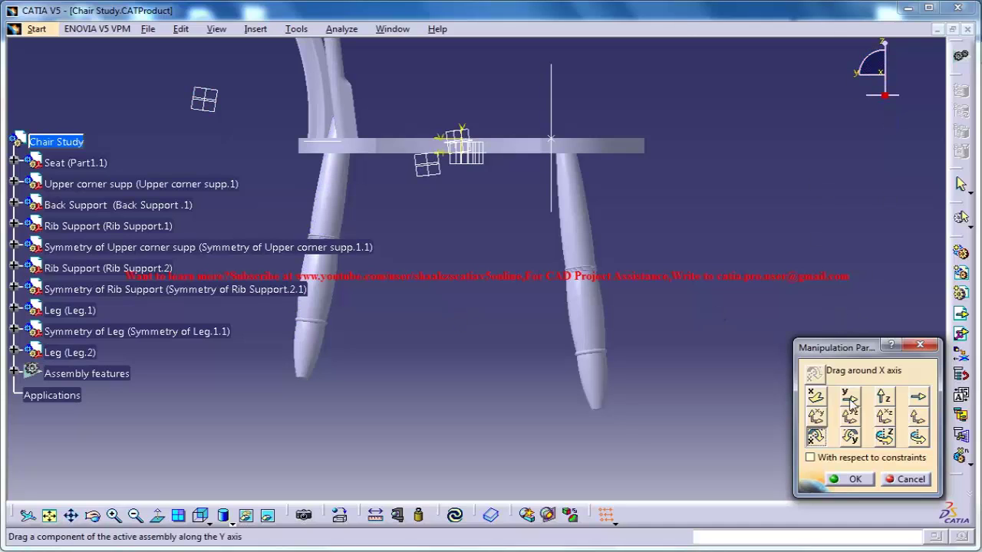
left_click(883, 397)
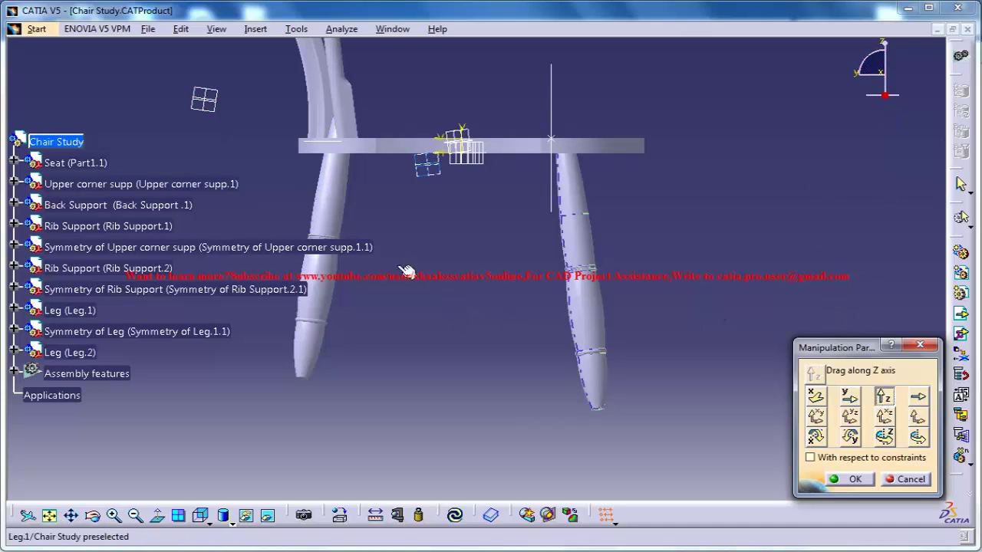
left_click_drag(346, 254, 350, 245)
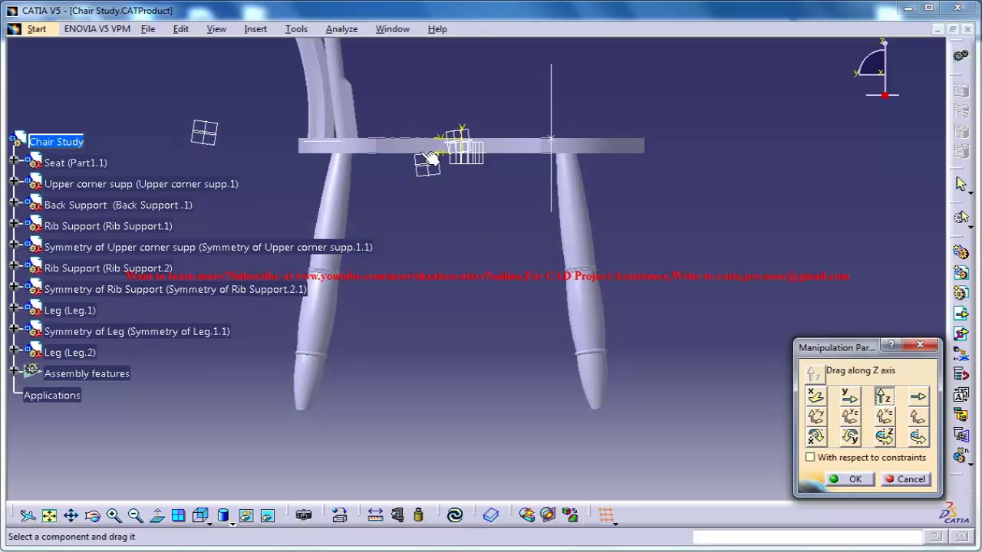
middle_click_drag(429, 157, 345, 317)
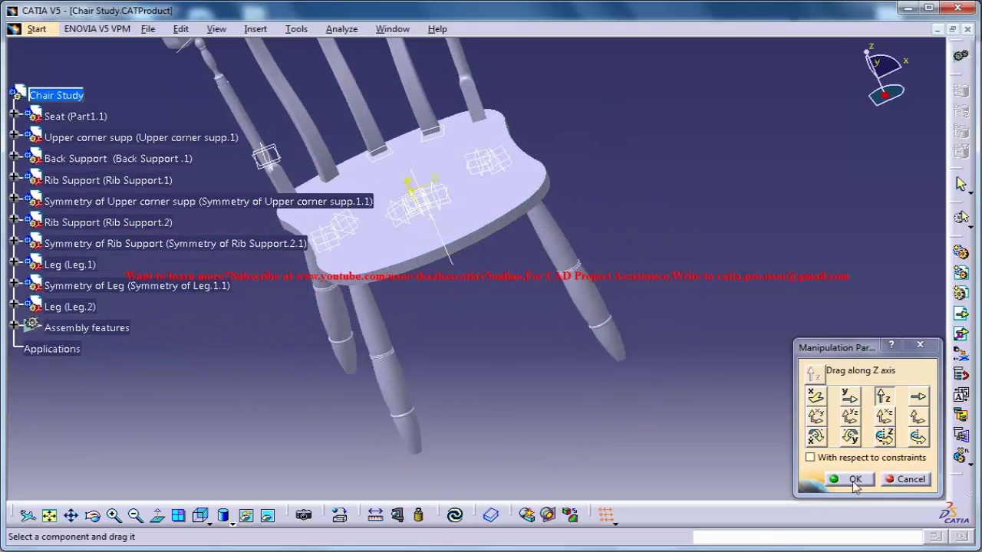
left_click(851, 480)
Mirror the Leg (Leg.2) across the central vertical plane of Rib Support (Rib Support.1) with assembly Symmetry, reusing the already mirrored component.
middle_click_drag(621, 286, 693, 355)
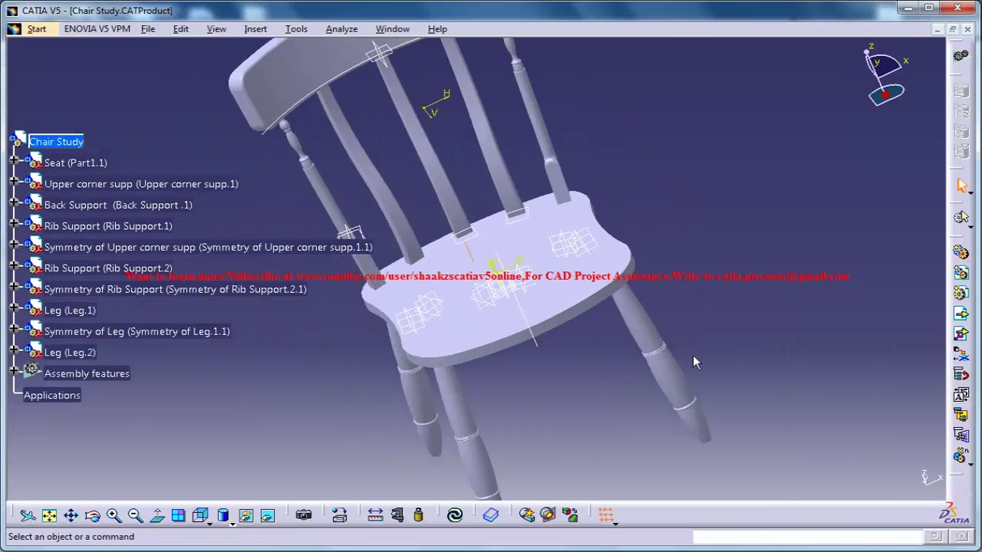
middle_click_drag(552, 255, 622, 215)
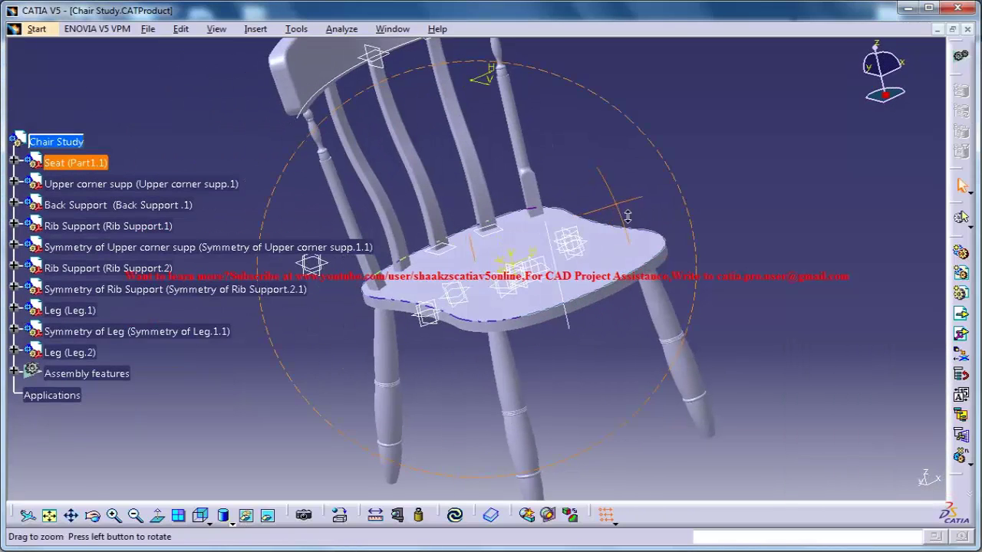
left_click(76, 355)
left_click(115, 205, "ctrl")
left_click(256, 29)
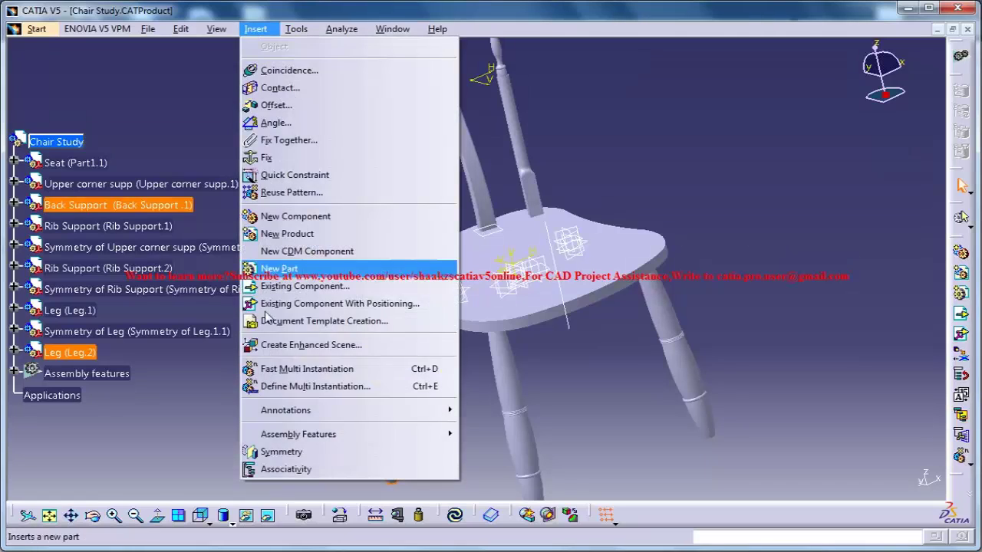
left_click(282, 452)
middle_click_drag(587, 366, 591, 260)
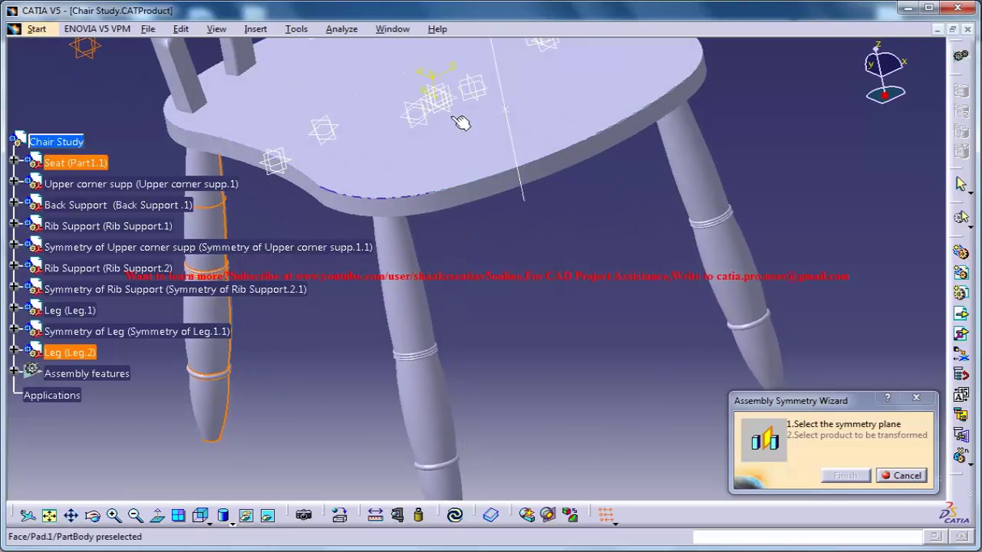
left_click(460, 123)
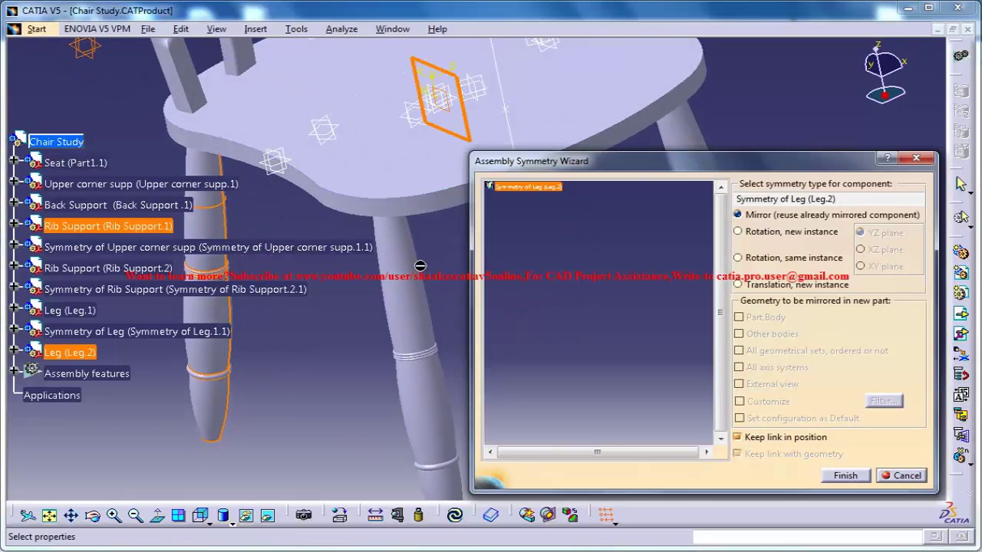
middle_click_drag(419, 266, 369, 337)
left_click(844, 476)
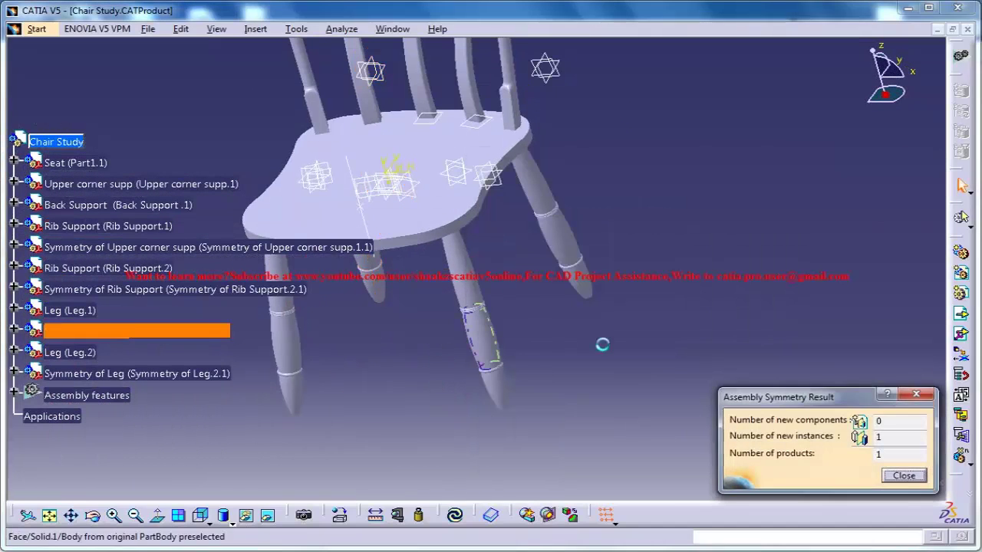
middle_click_drag(602, 345, 571, 337)
left_click(904, 475)
middle_click_drag(503, 327, 475, 396)
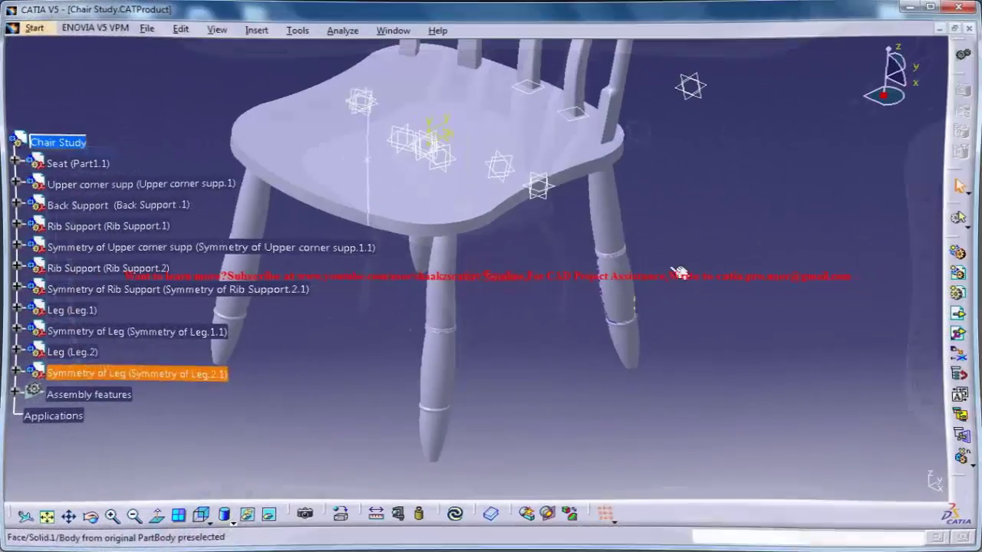
Insert a new part with part number bush into the Chair Study product.
middle_click_drag(668, 274, 495, 334)
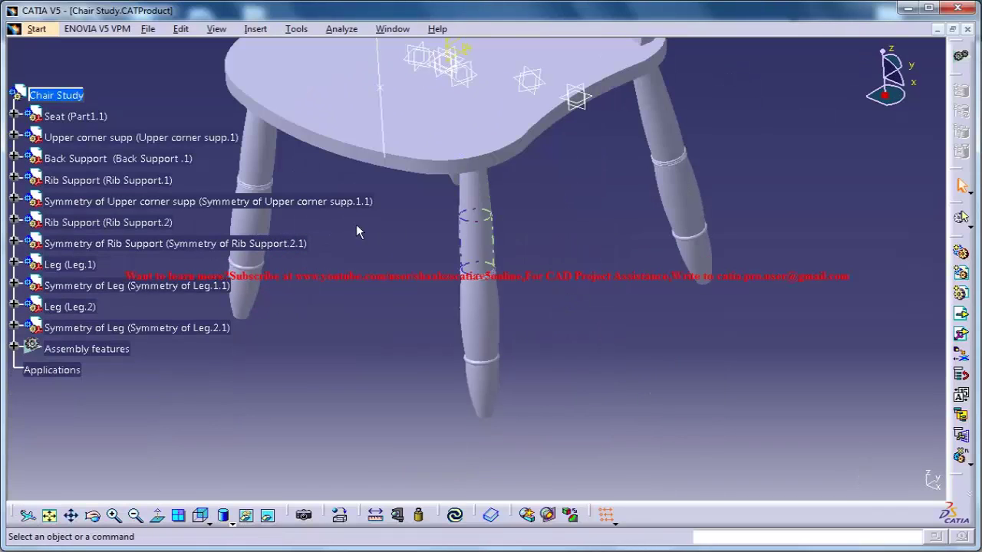
left_click(255, 28)
left_click(279, 268)
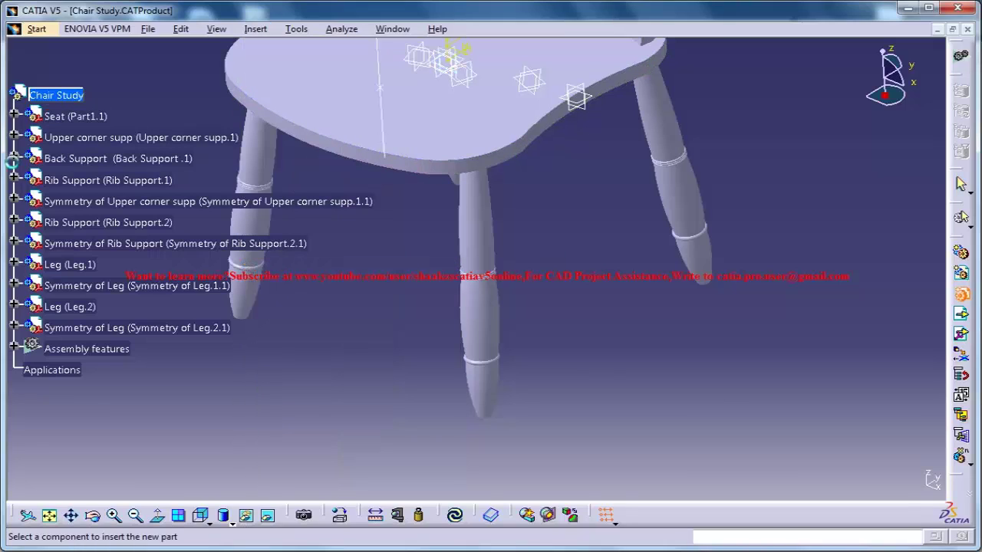
left_click(56, 95)
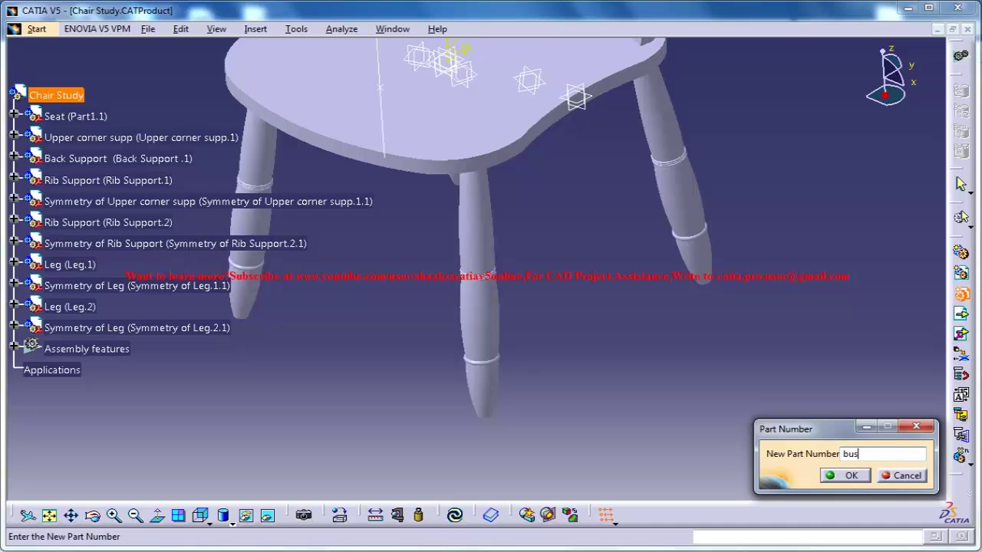
left_click(845, 476)
left_click(531, 340)
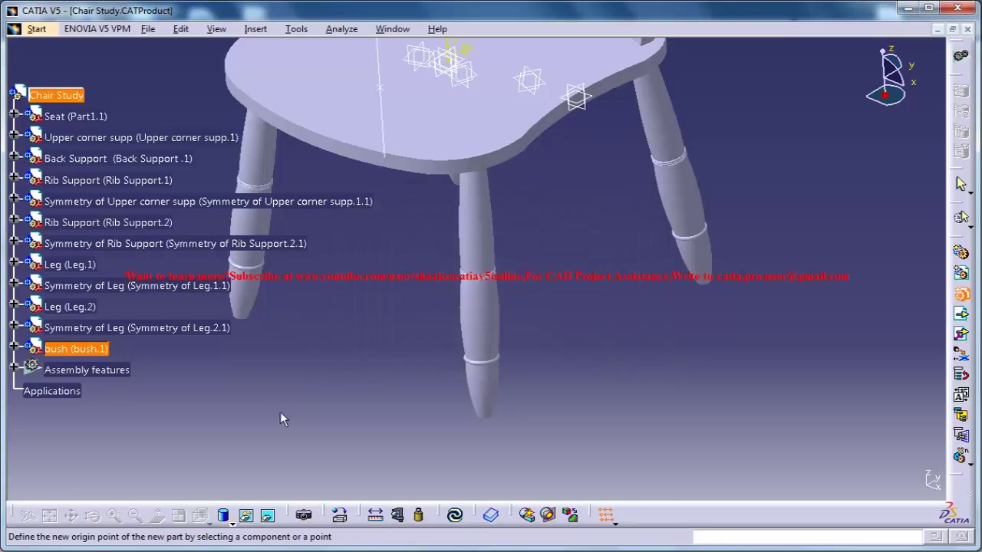
Expand the bush component and activate its PartBody for editing.
left_click(76, 349)
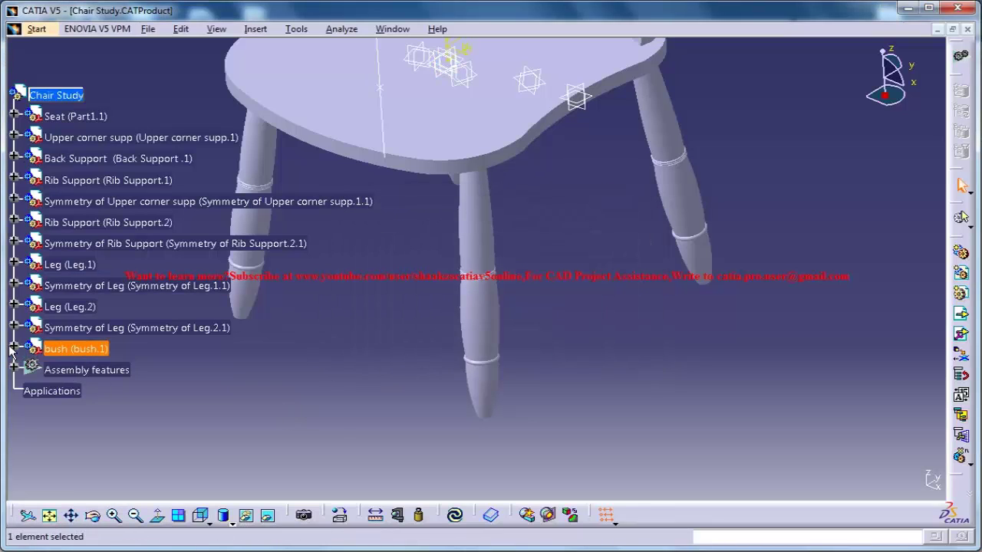
left_click(14, 349)
left_click(29, 369)
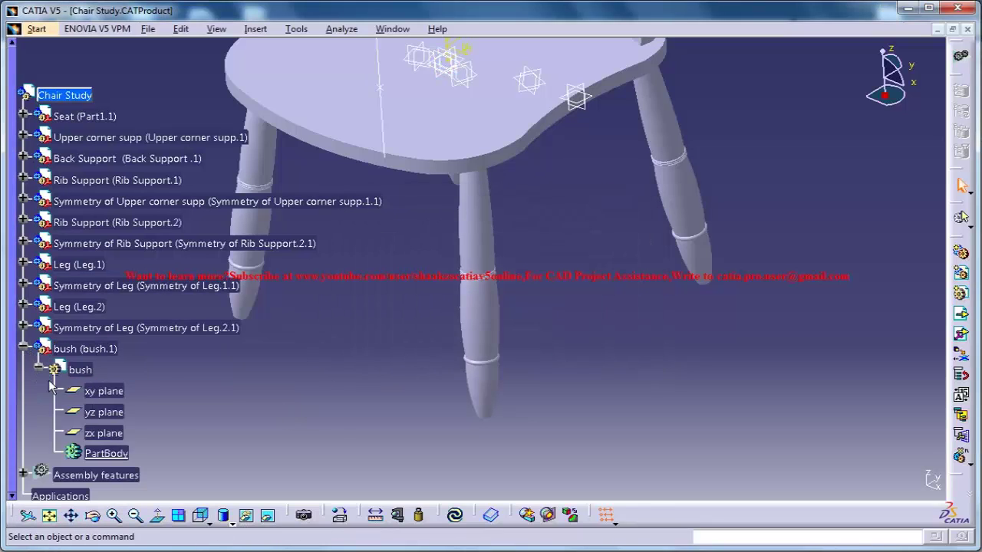
double_click(107, 453)
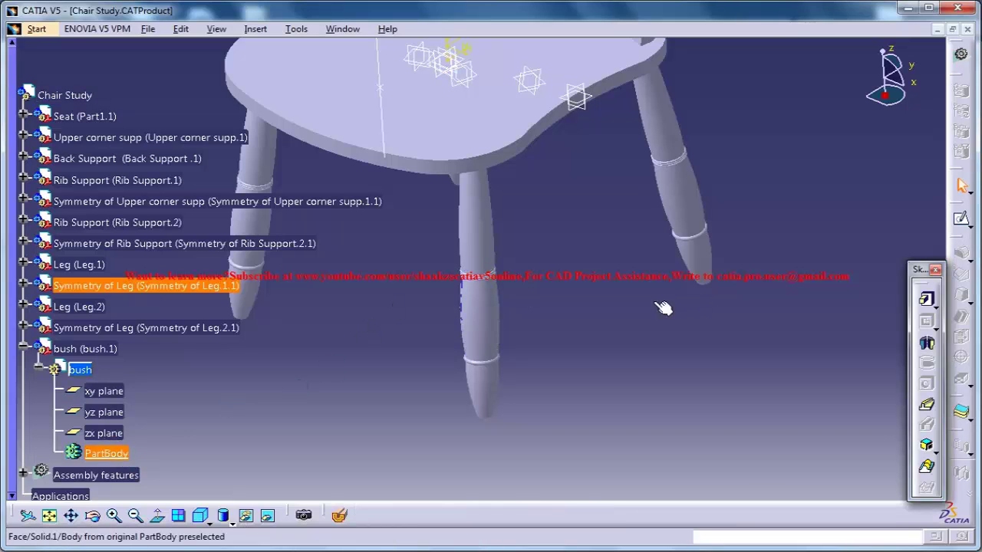
middle_click_drag(694, 299, 979, 329)
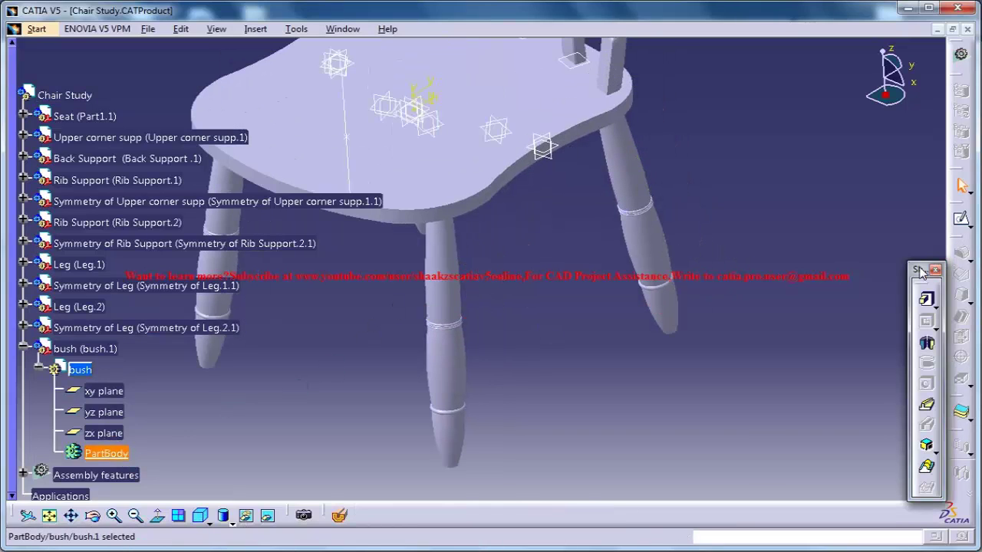
left_click_drag(921, 269, 894, 131)
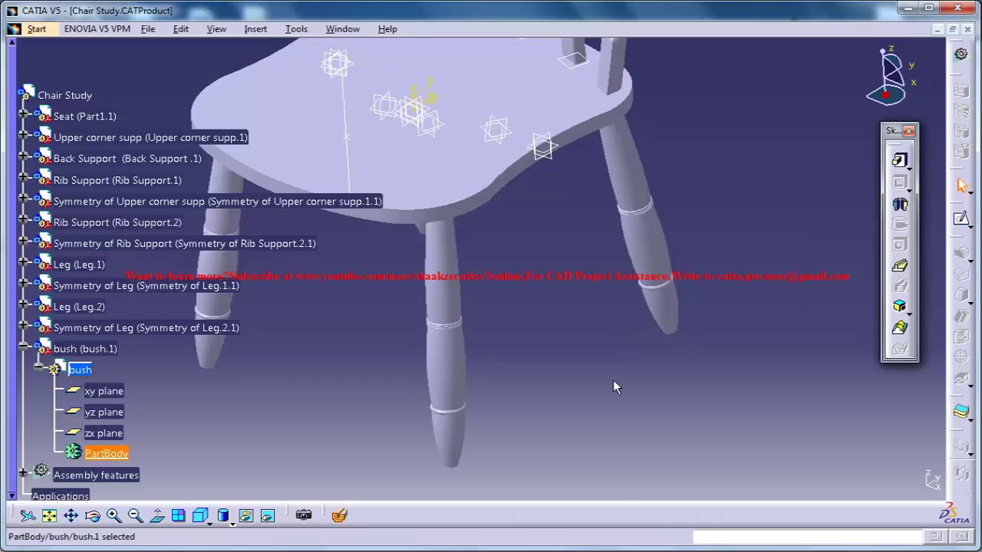
Sketch a circle slightly larger than the foot on the bottom end face of Symmetry of Leg (Symmetry of Leg.1.1).
middle_click_drag(613, 380, 449, 289)
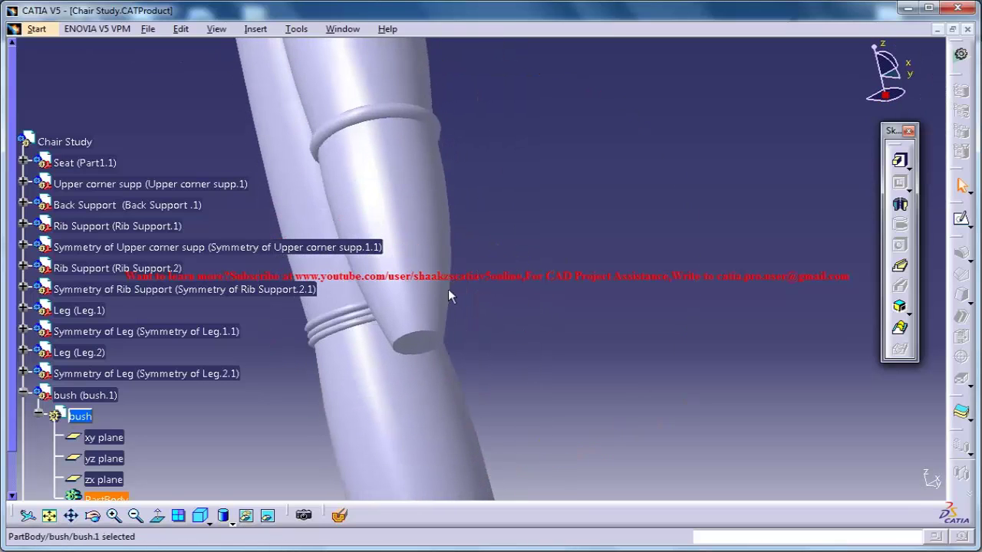
left_click(428, 349)
left_click(961, 218)
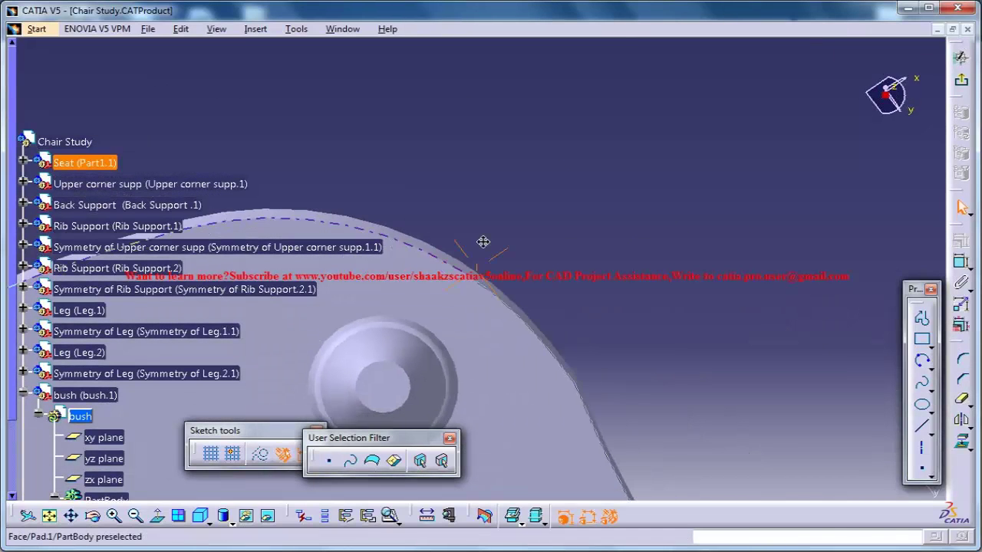
left_click(931, 367)
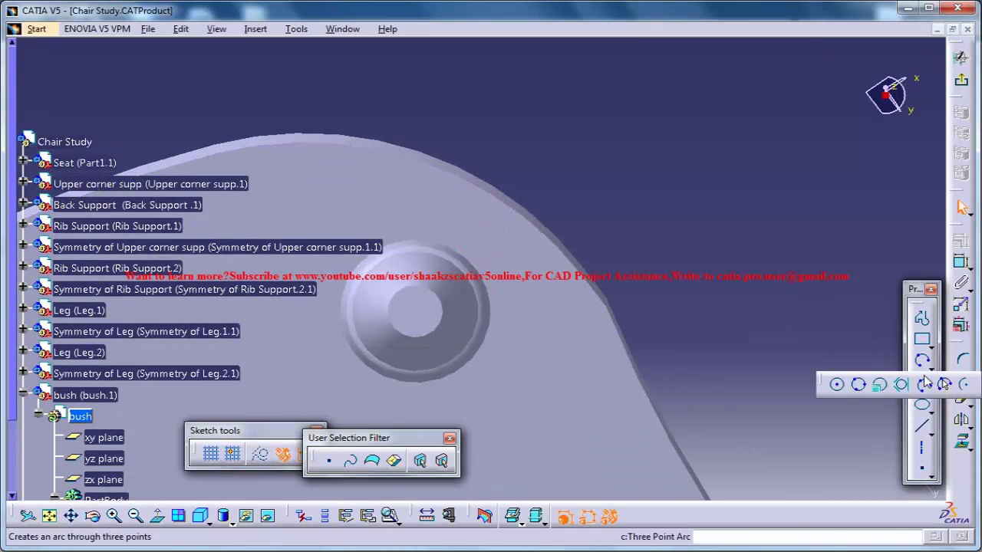
left_click(414, 310)
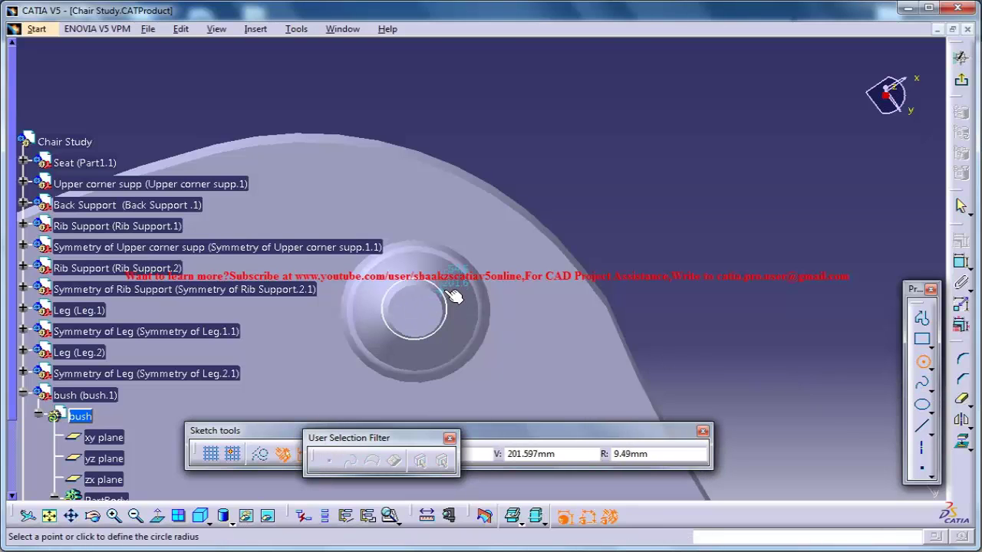
left_click(449, 293)
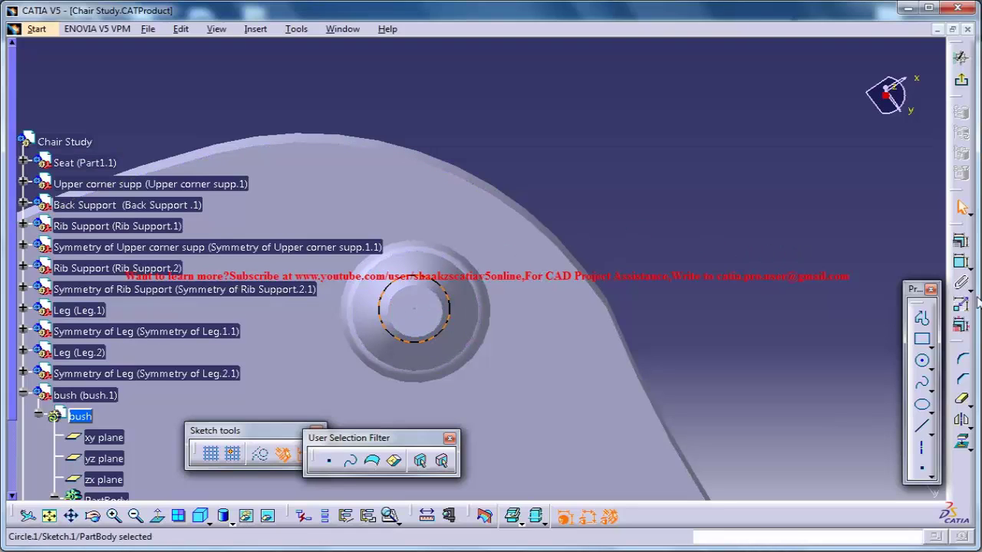
Constrain the circle concentric with the circular edge of the leg's end face and exit the sketch.
left_click(446, 296)
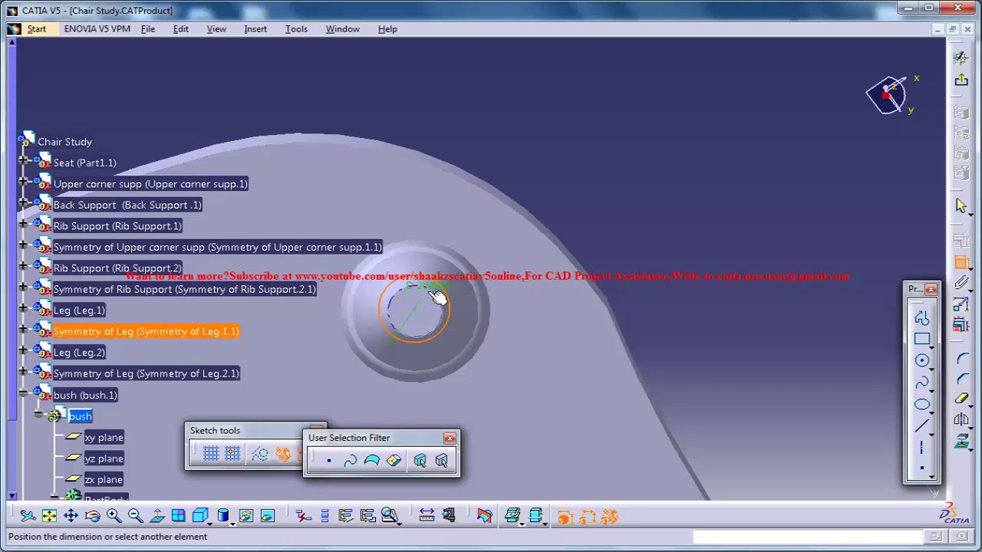
right_click(641, 253)
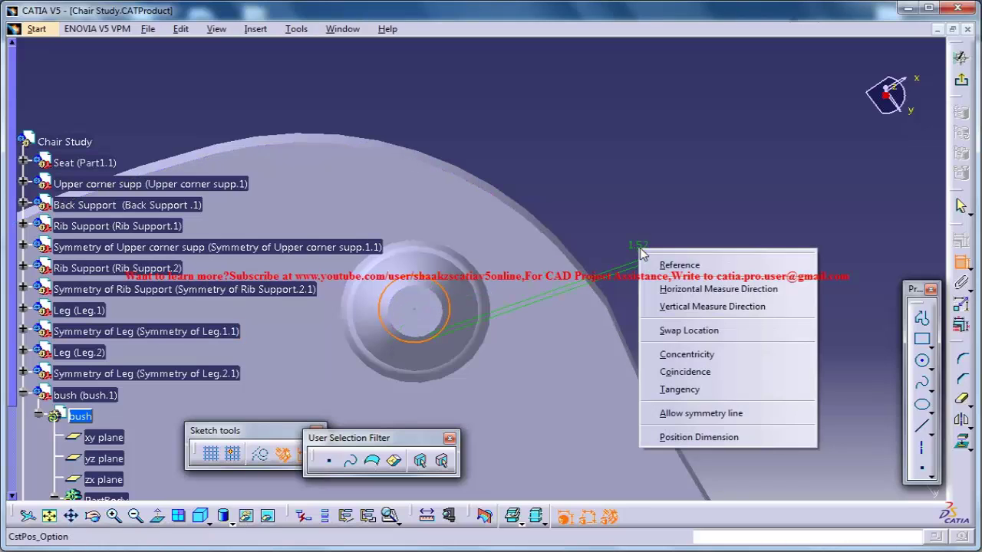
left_click(709, 355)
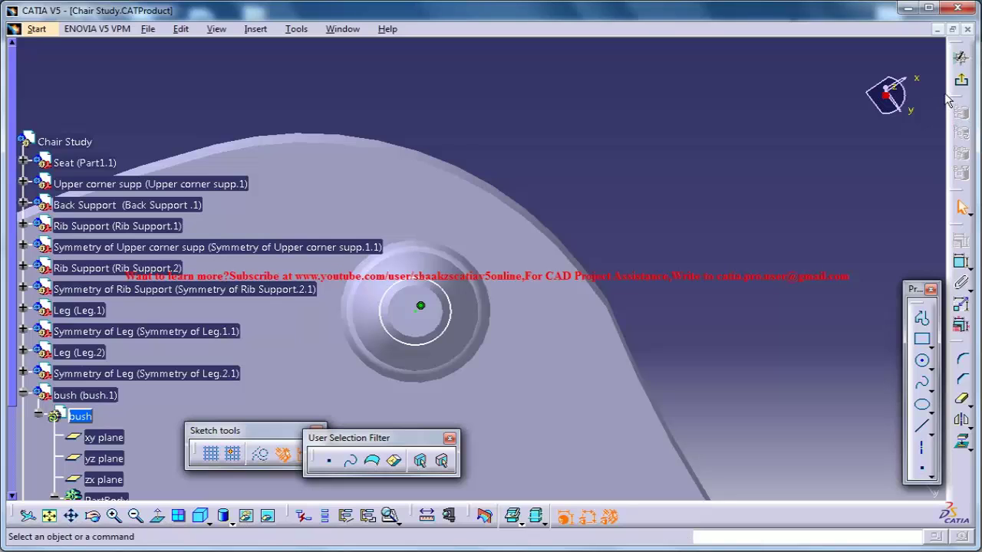
left_click(960, 57)
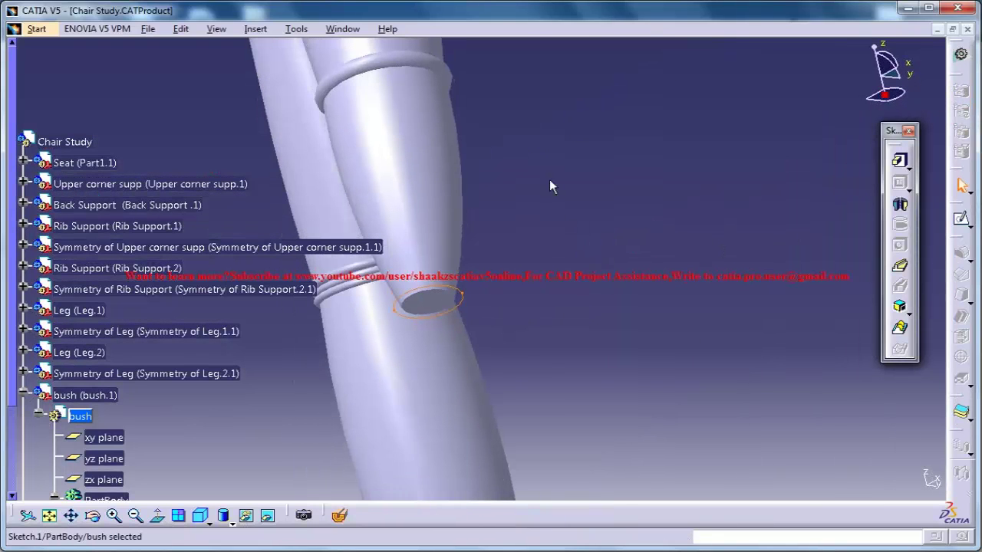
Create a plane offset 10 mm below the bottom end face of the leg, pointing away from the leg.
middle_click_drag(549, 179, 561, 221)
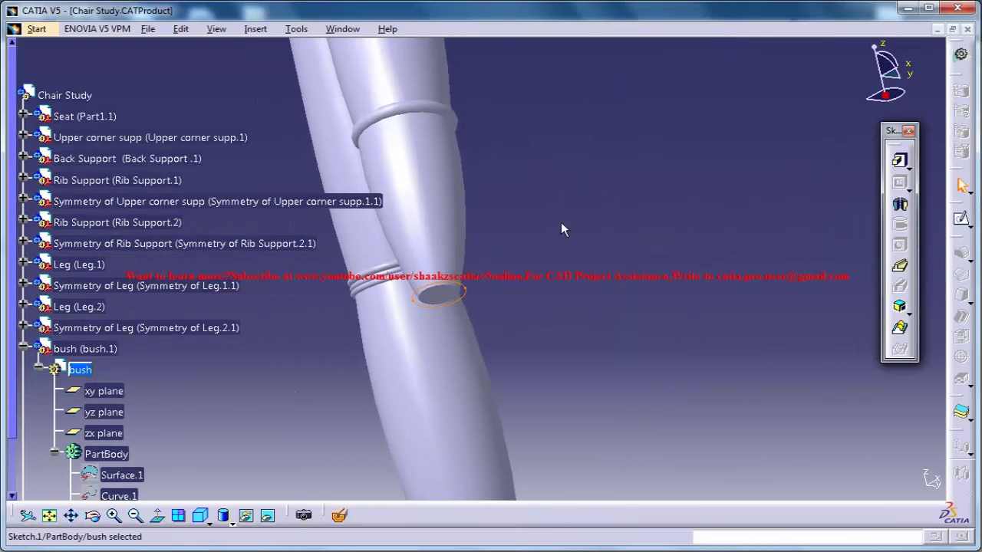
left_click(441, 296)
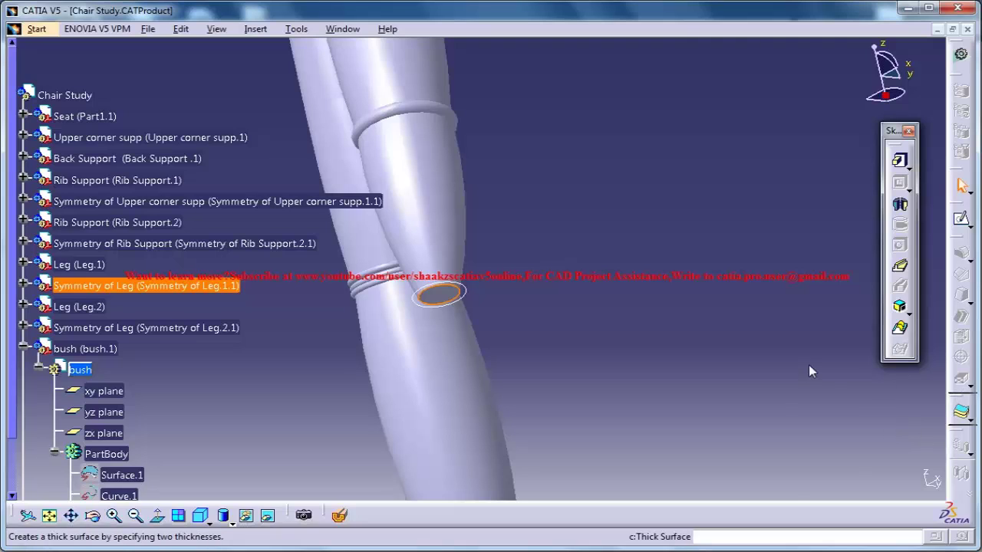
left_click_drag(812, 371, 812, 373)
left_click_drag(884, 420, 873, 336)
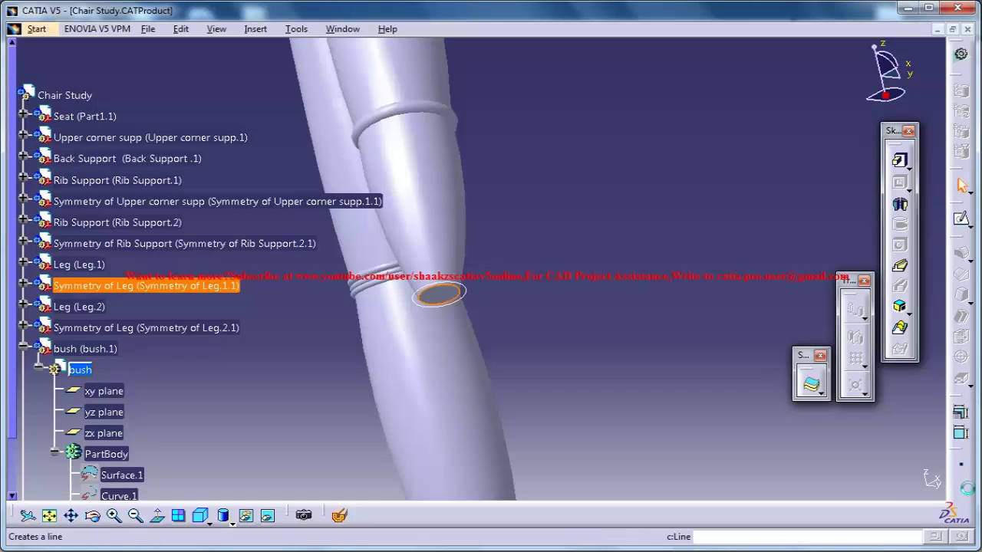
left_click_drag(964, 458, 906, 428)
left_click_drag(928, 464, 877, 402)
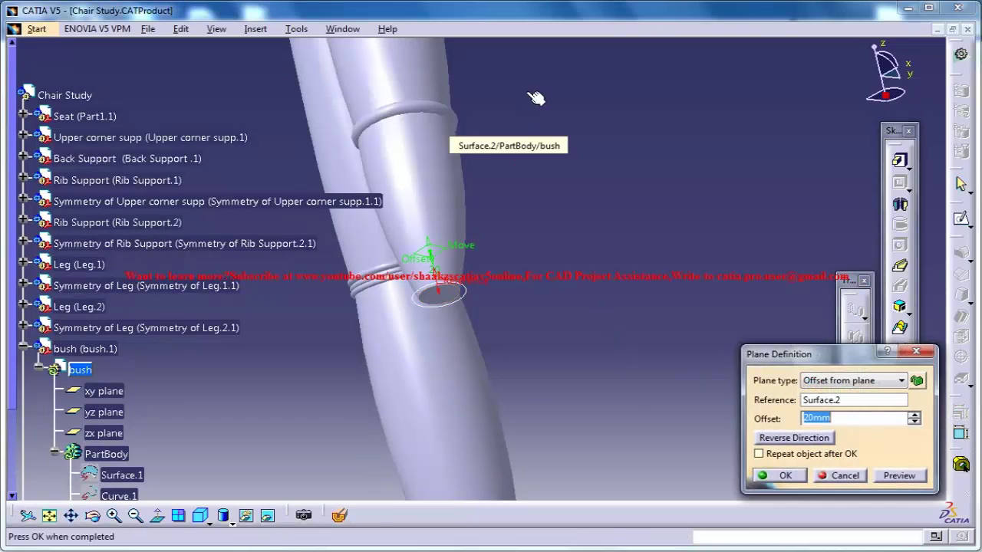
middle_click_drag(542, 227, 340, 477)
left_click(210, 522)
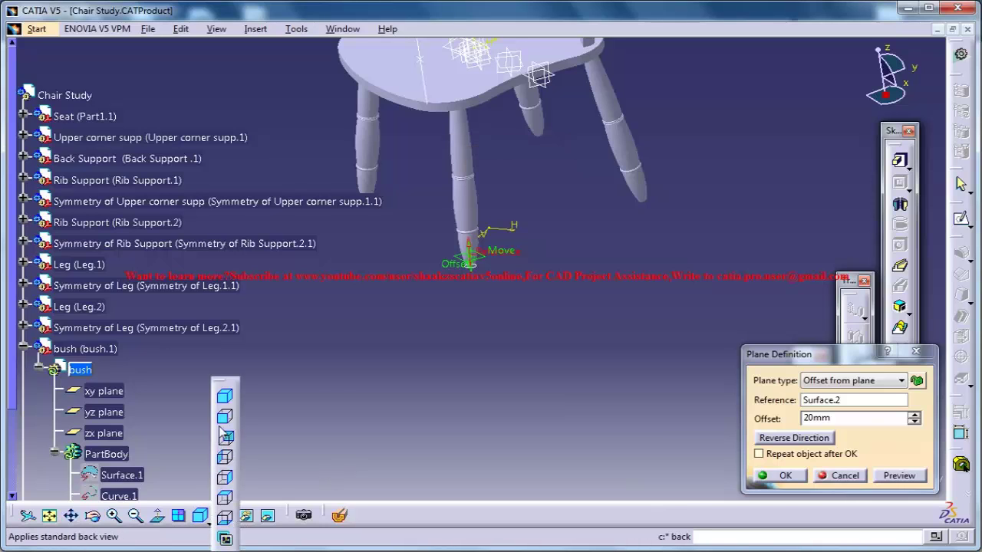
middle_click_drag(438, 317, 559, 131)
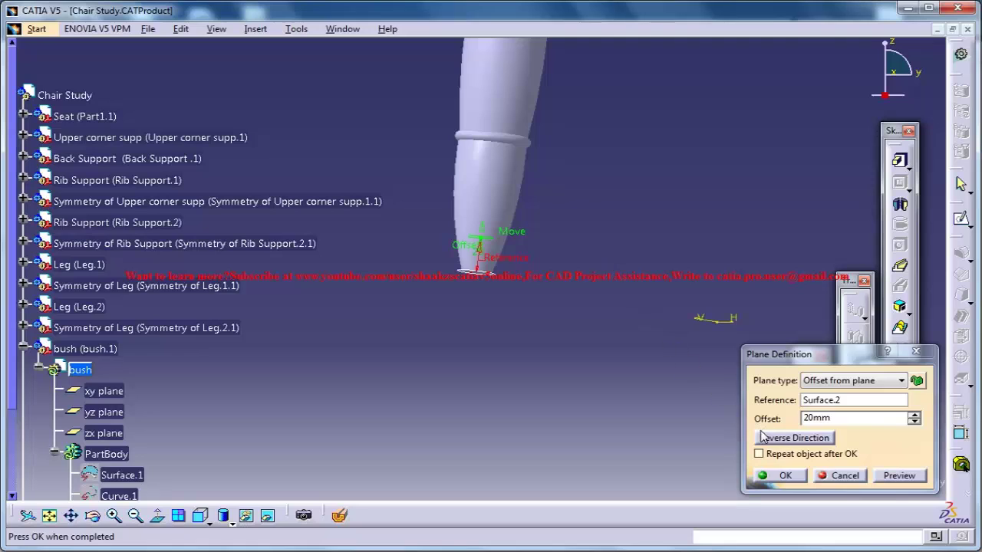
left_click(787, 440)
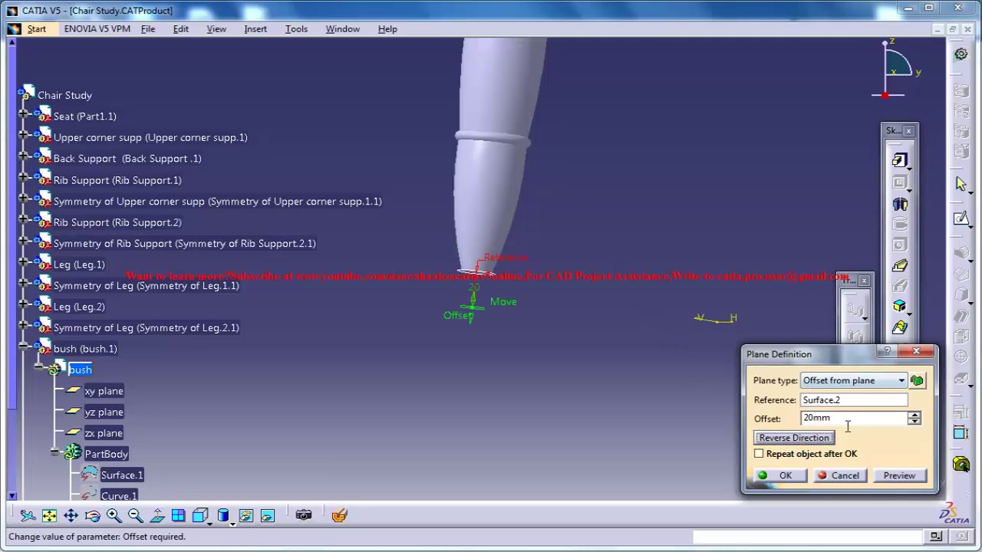
left_click(913, 421)
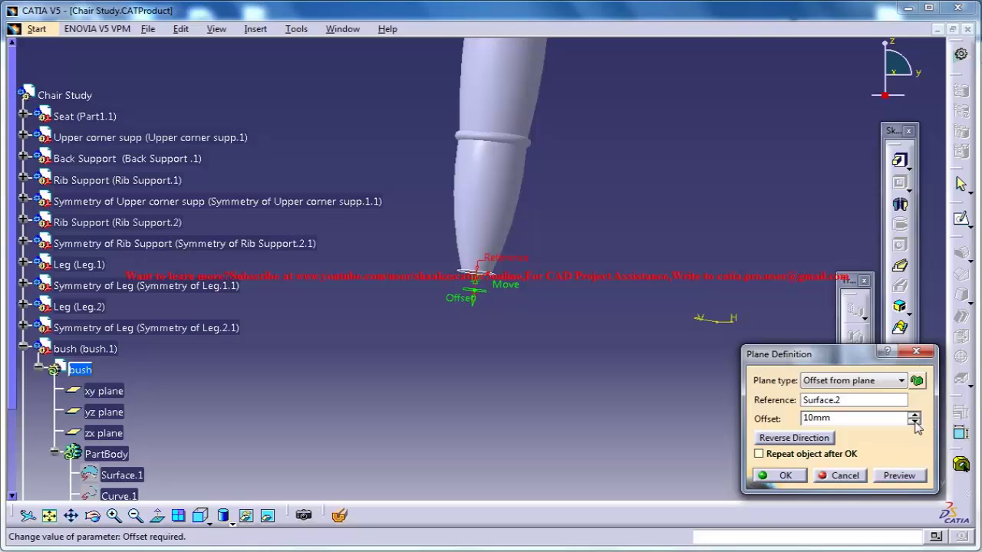
left_click(785, 476)
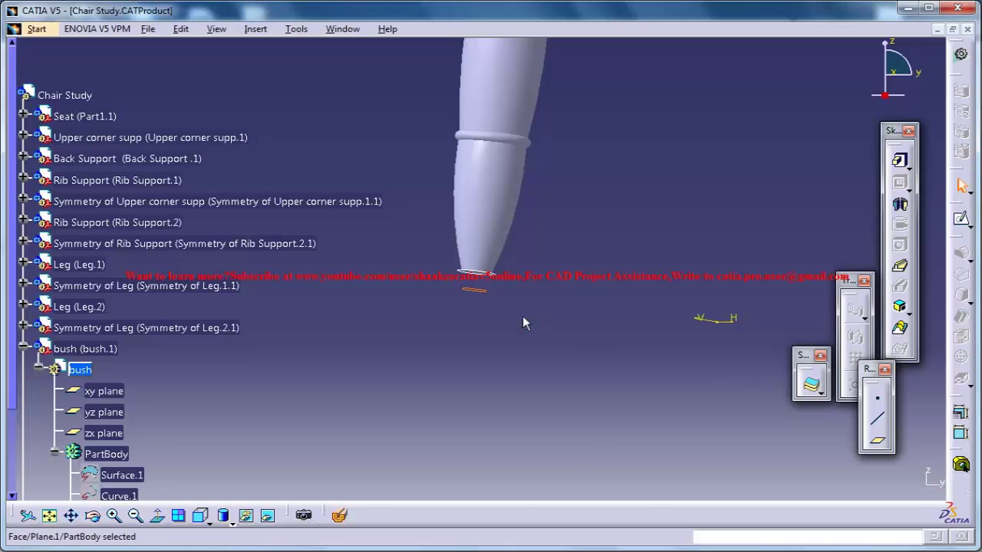
Sketch a circle about 10.5 mm in diameter on the offset plane, centred under the leg's end face.
middle_click_drag(525, 322, 491, 291)
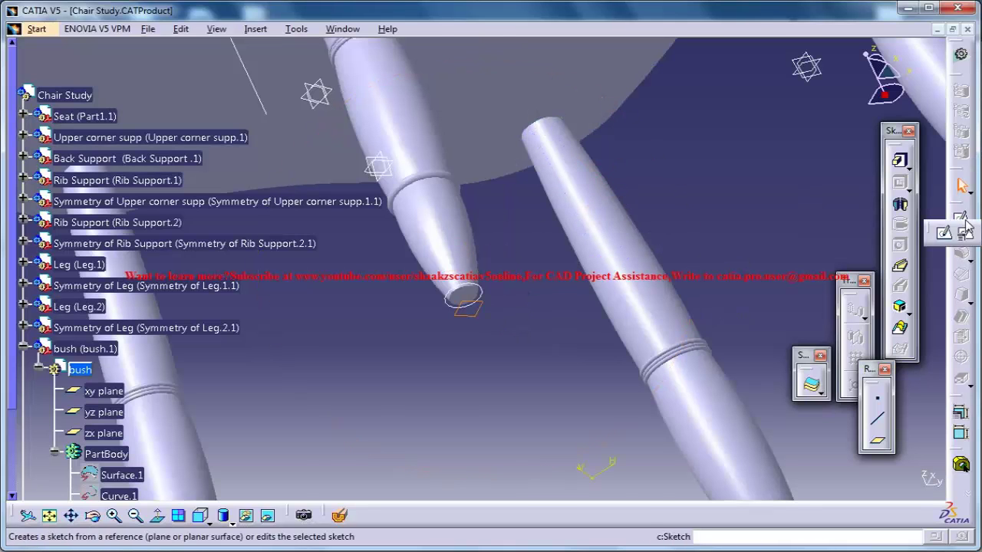
left_click(964, 229)
left_click(465, 306)
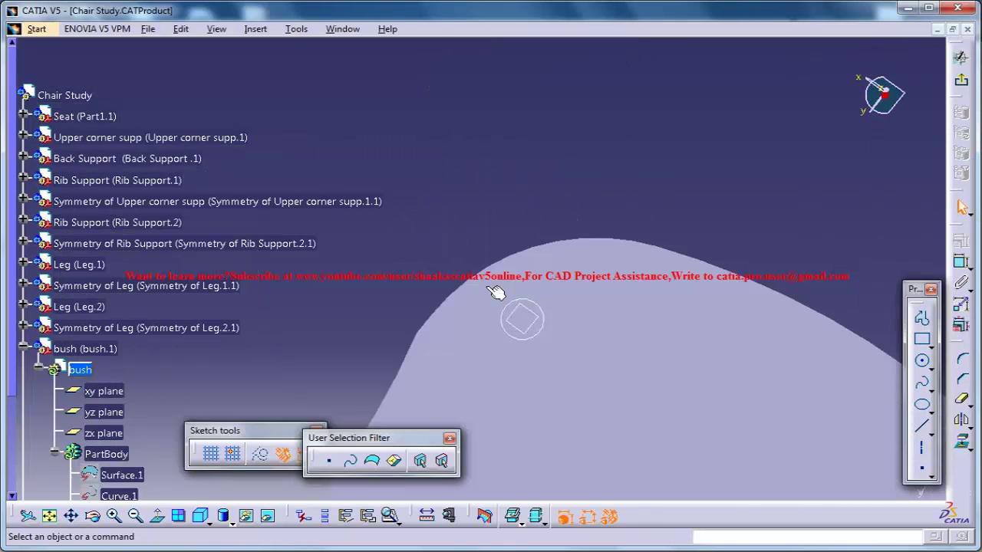
middle_click_drag(495, 293, 567, 261)
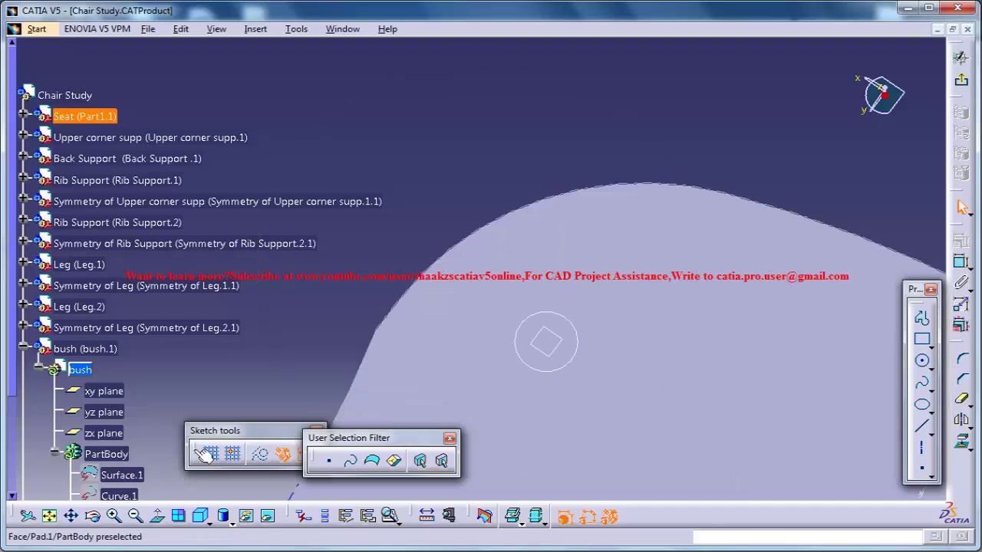
left_click(159, 520)
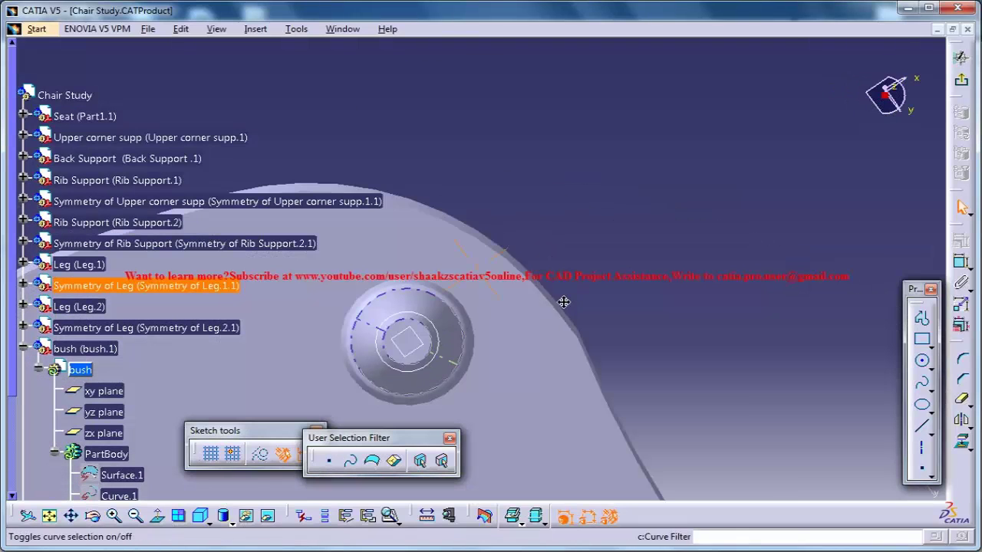
middle_click_drag(563, 302, 564, 302)
middle_click_drag(578, 256, 859, 342)
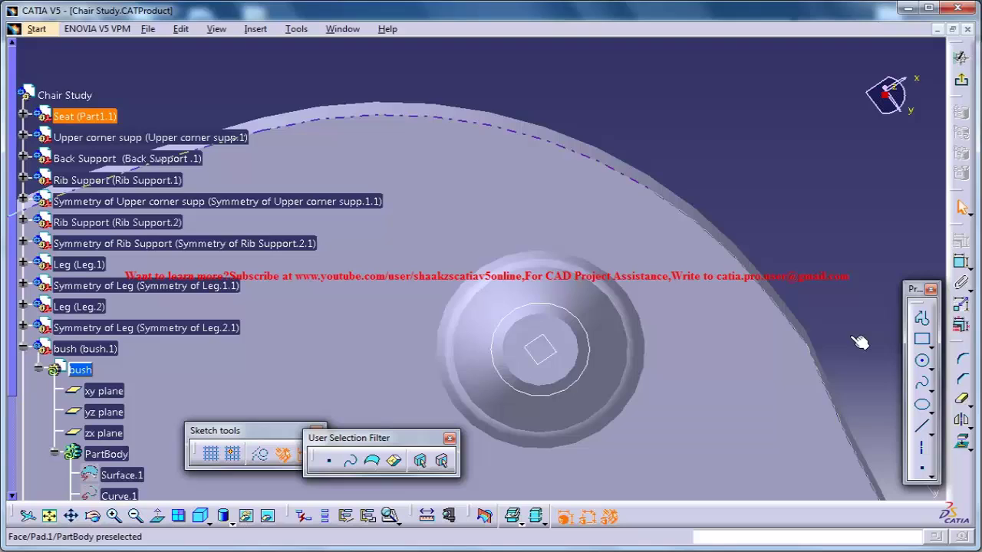
left_click(922, 363)
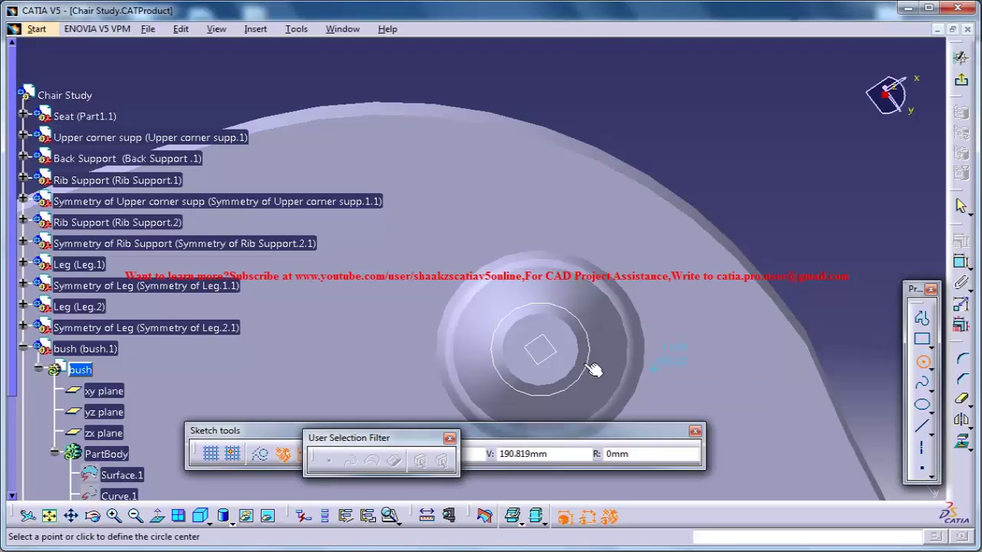
left_click(542, 348)
left_click(572, 341)
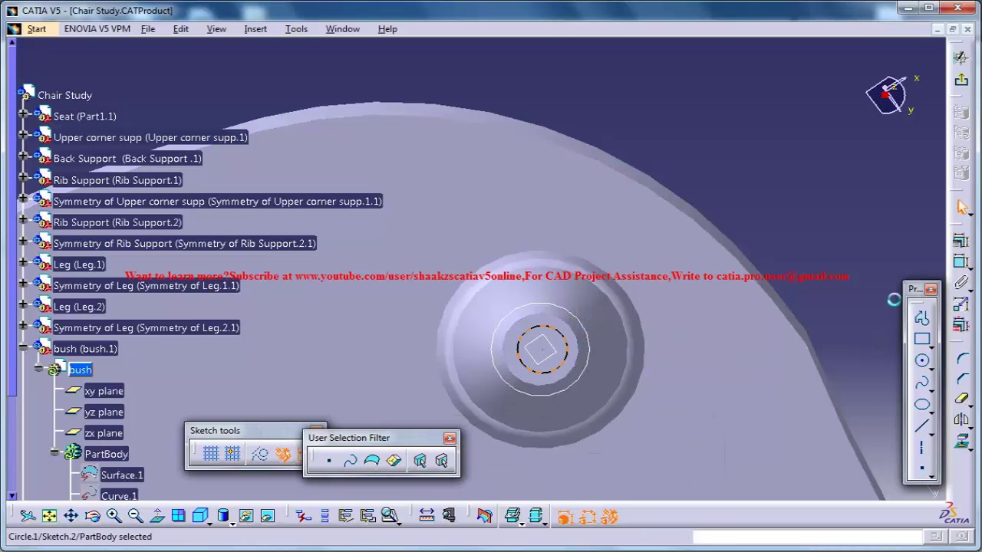
Constrain the new circle concentric with the leg's end-face edge, enlarge it slightly and exit the sketch.
left_click(962, 263)
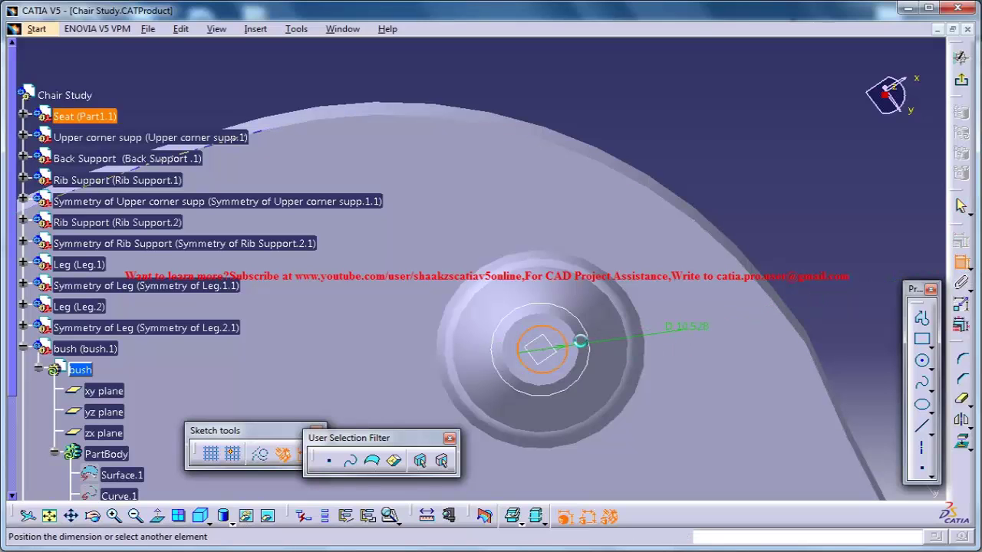
right_click(790, 224)
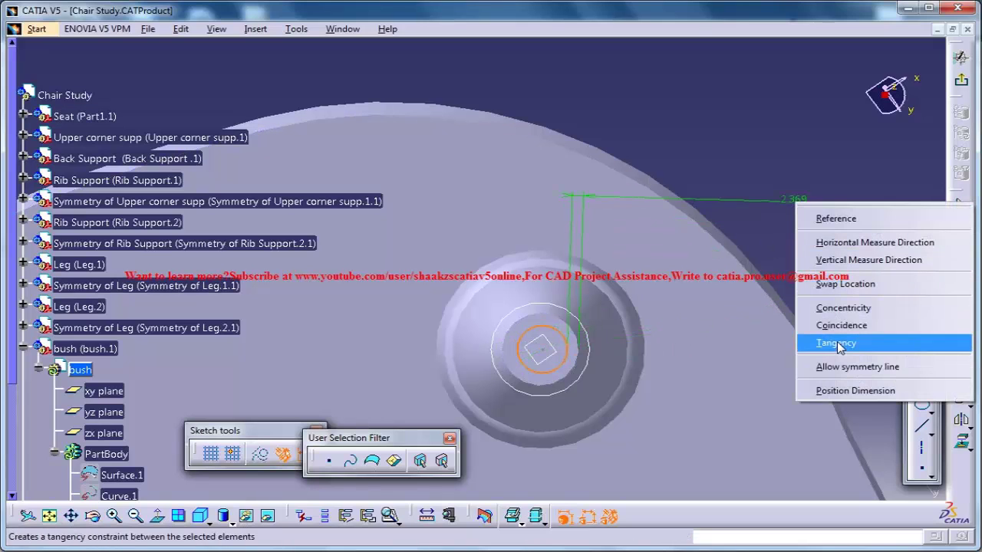
left_click(813, 307)
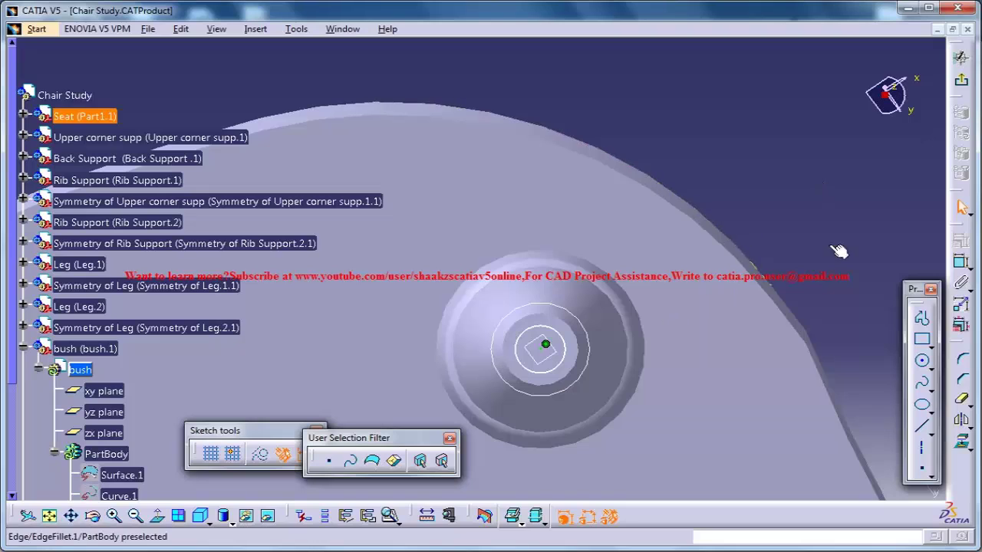
left_click(968, 207)
left_click(944, 213)
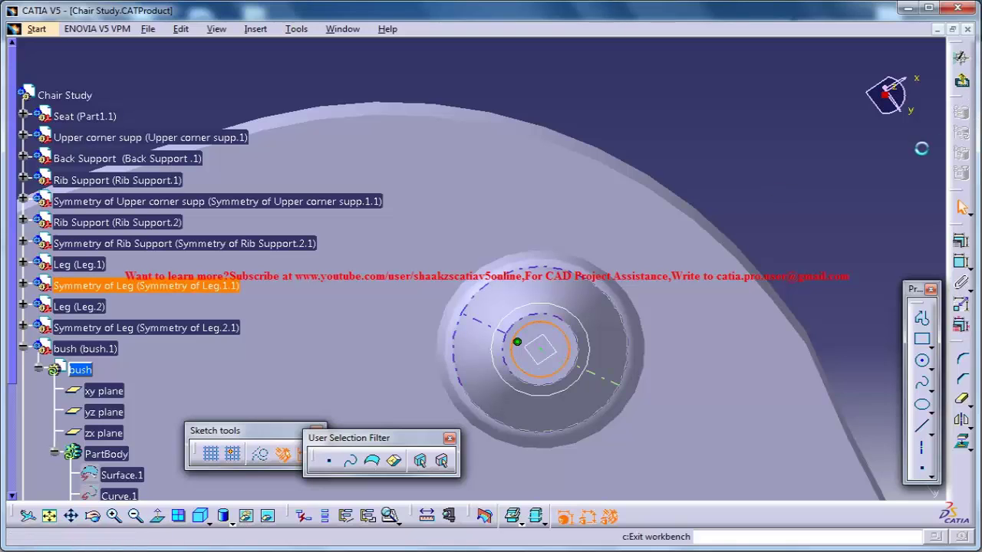
left_click(962, 81)
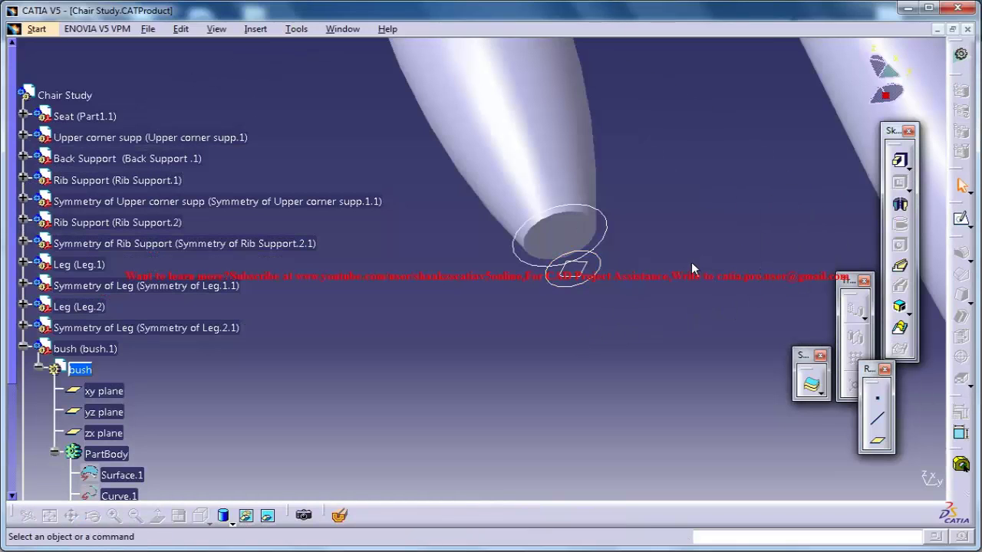
Create a multi-sections solid between the circle at the leg's end face and the circle on the offset plane.
left_click(900, 327)
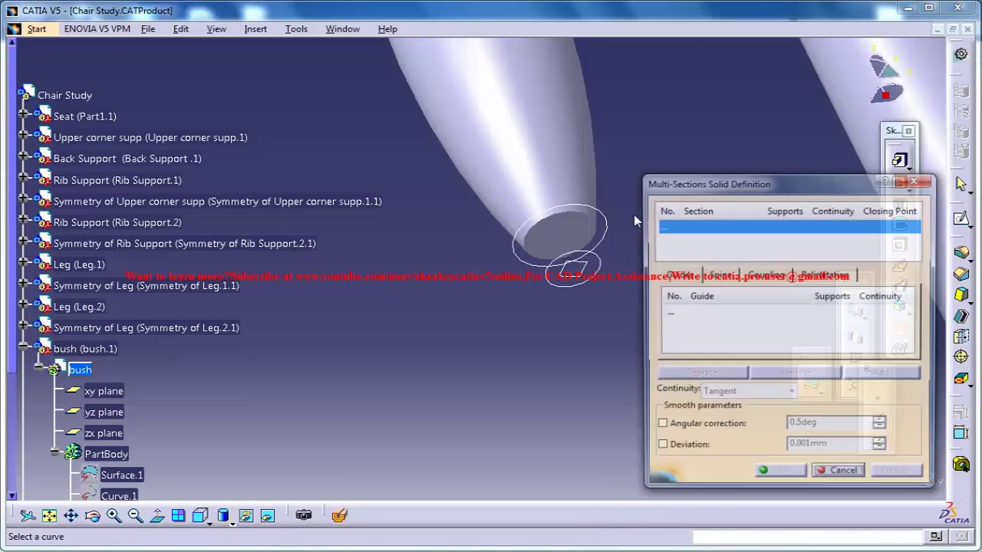
left_click(614, 278)
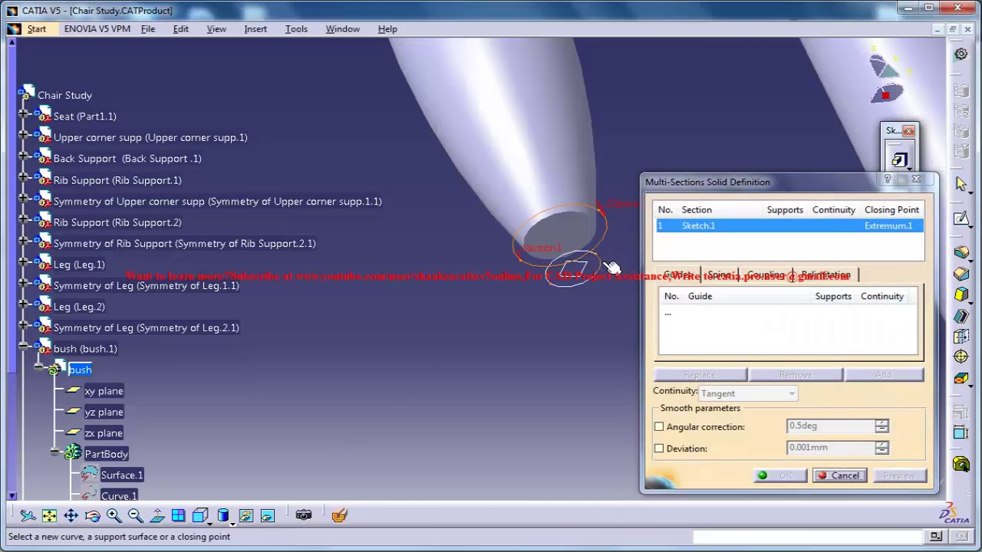
left_click(606, 264)
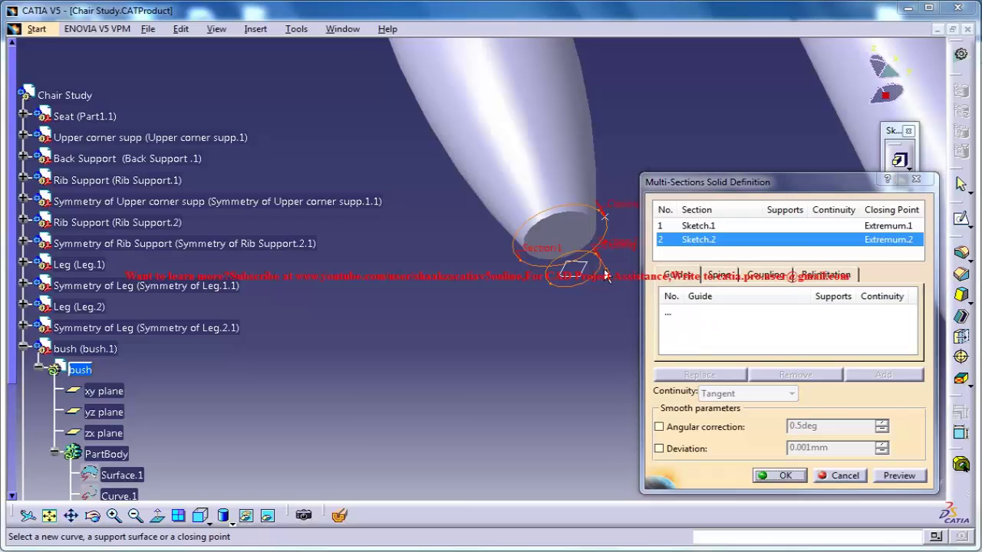
middle_click_drag(615, 276, 767, 445)
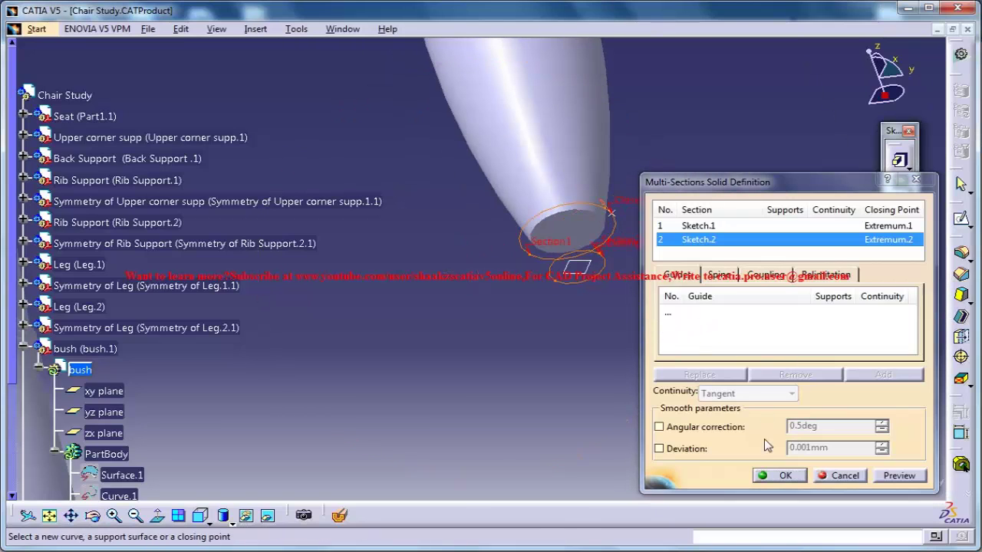
left_click(779, 476)
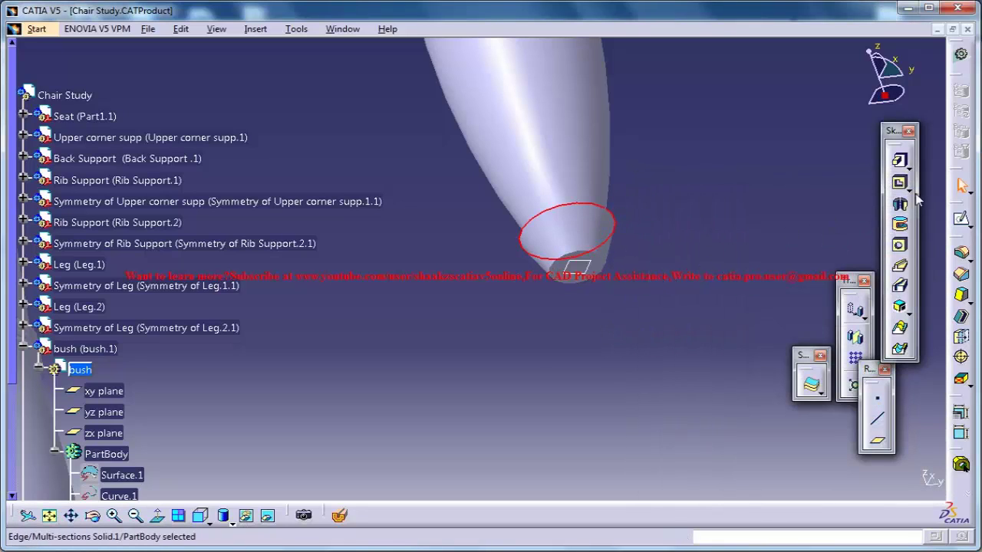
Round the bush's upper circular edge with a 1 mm edge fillet and fillet its lower circular edge as well.
left_click(963, 258)
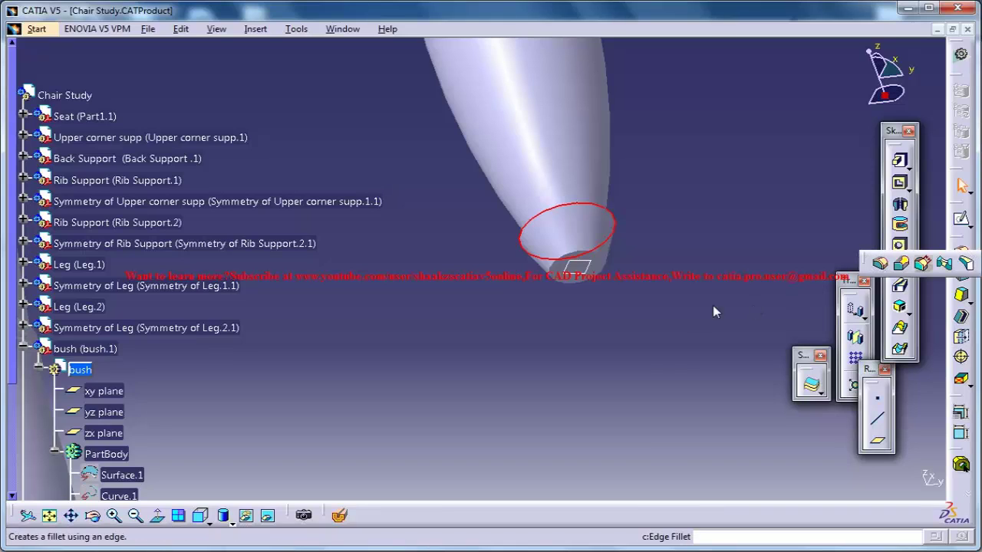
left_click(880, 263)
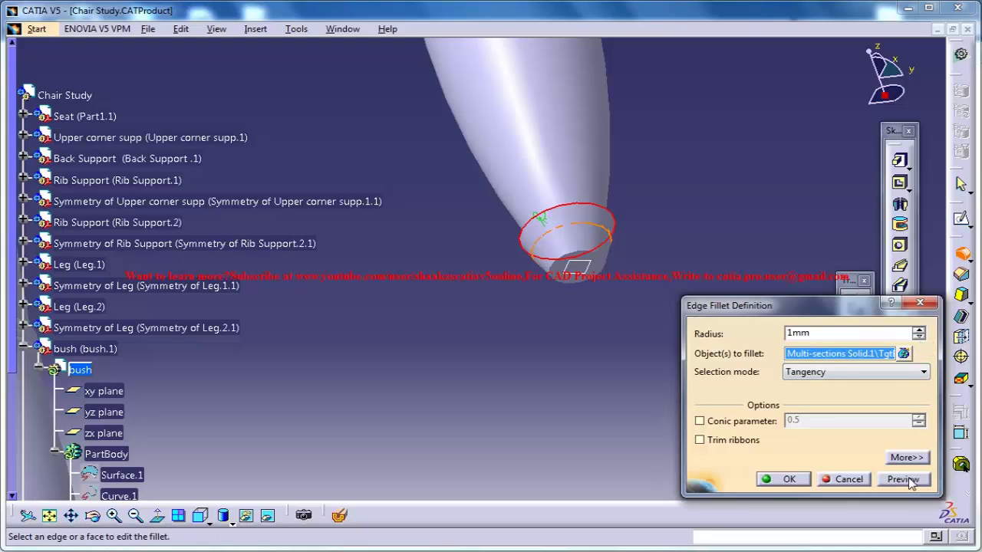
left_click(779, 480)
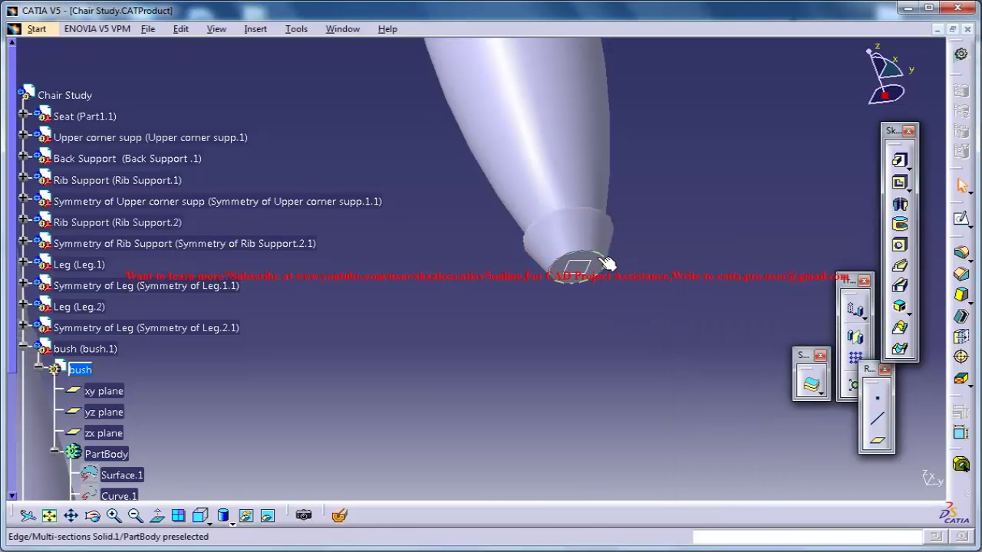
left_click(961, 253)
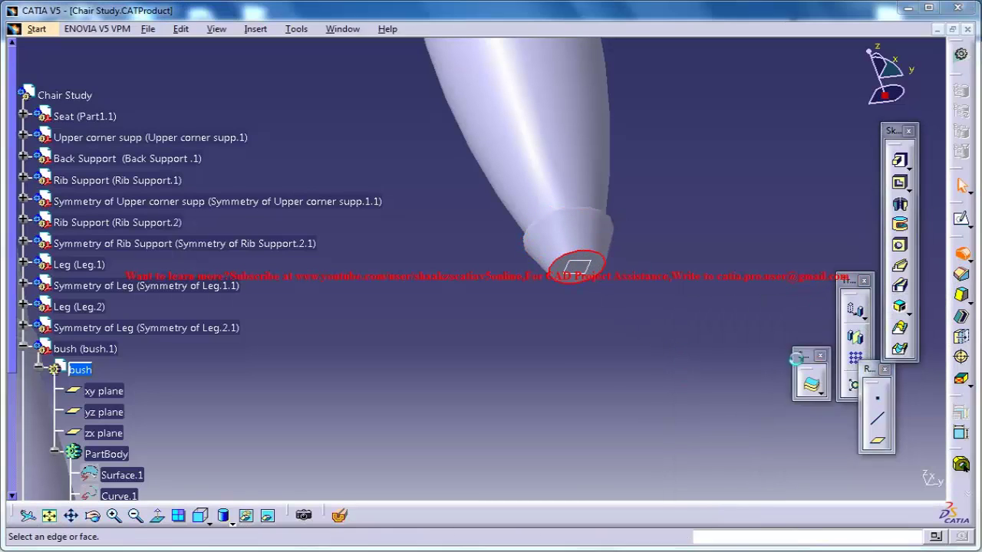
left_click(801, 478)
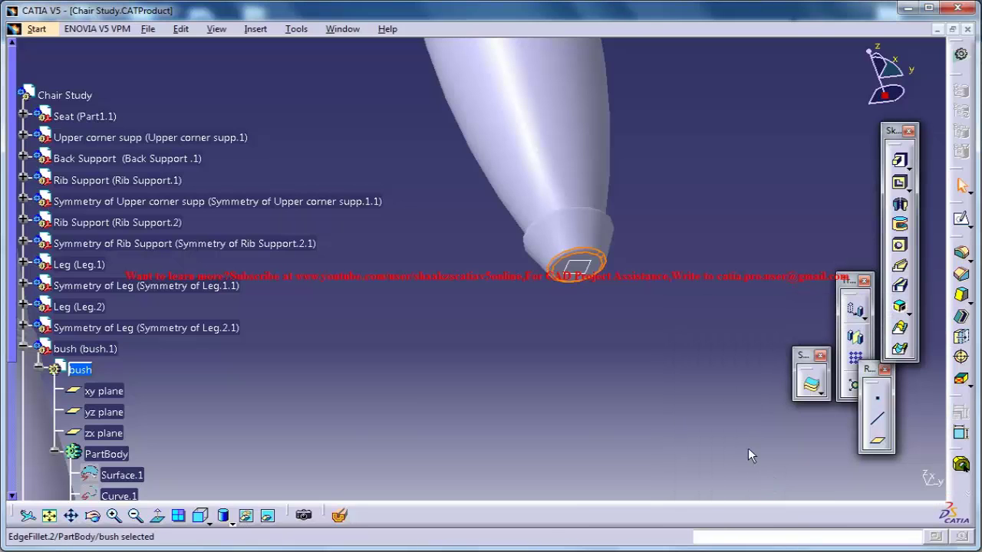
Bring the whole chair into view and collapse the bush part's branch in the specification tree.
middle_click_drag(622, 323, 654, 208)
middle_click_drag(601, 221, 604, 186)
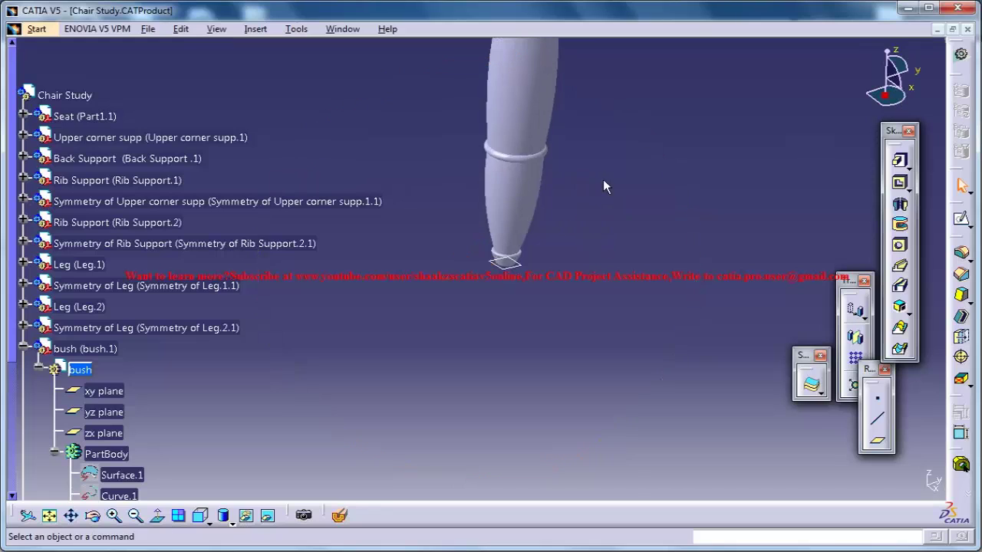
middle_click_drag(617, 232, 563, 230)
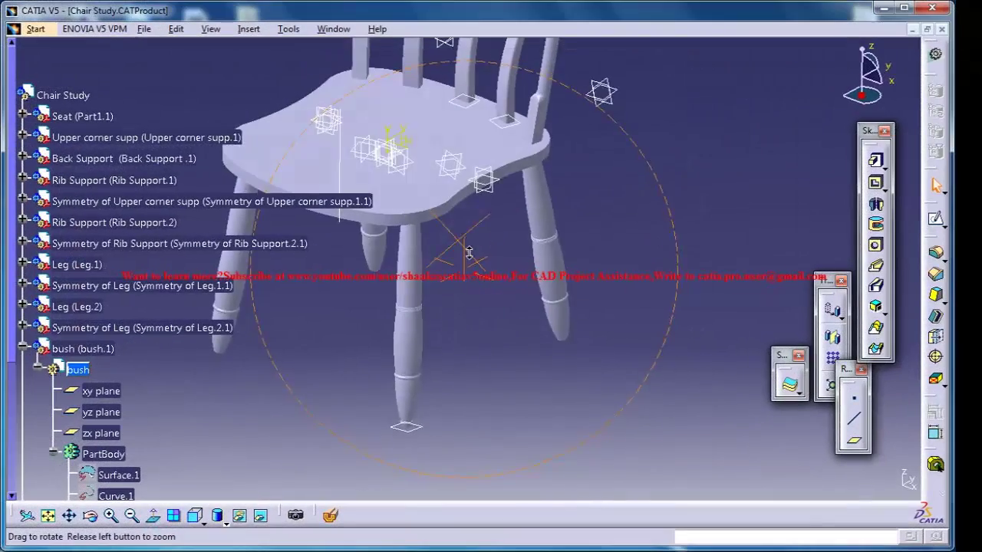
middle_click_drag(505, 316, 463, 298)
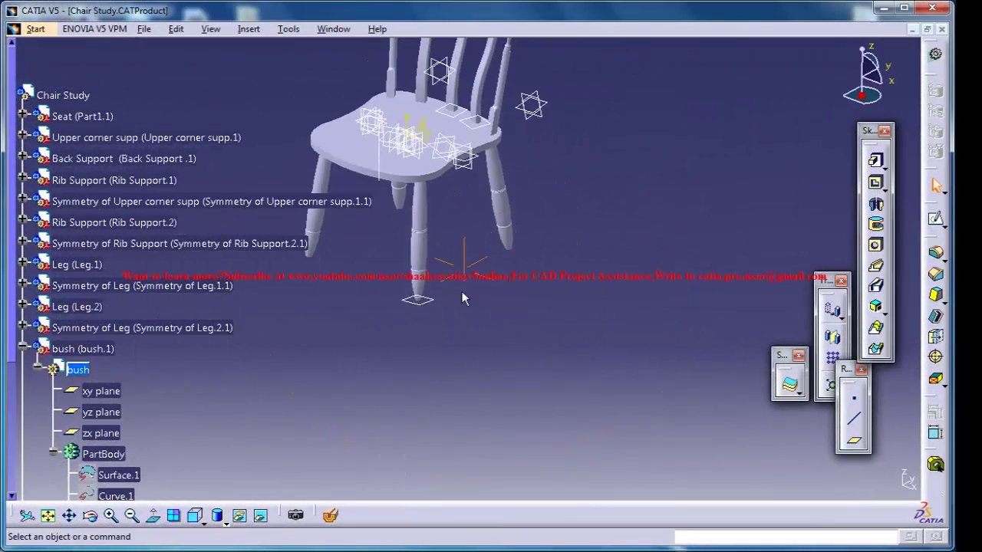
left_click(34, 370)
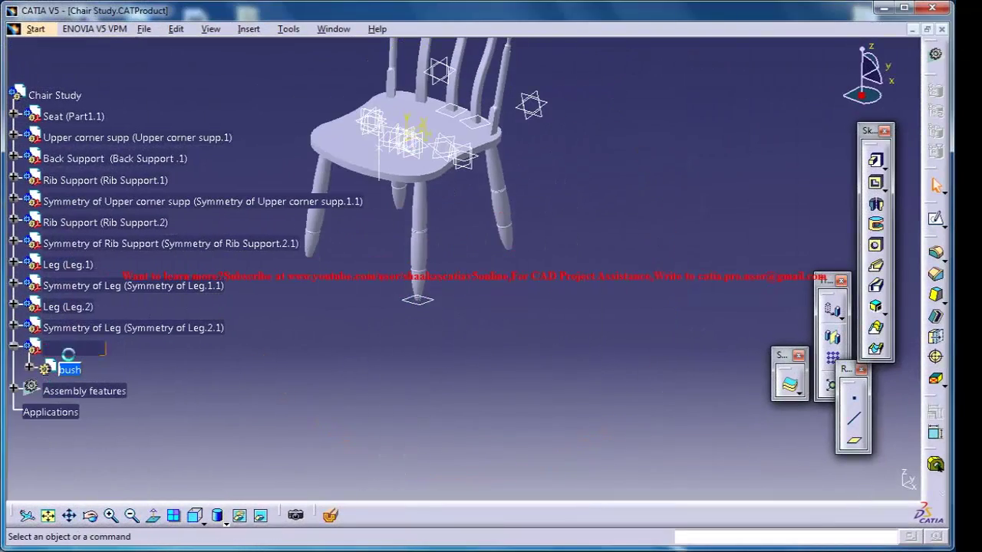
left_click(68, 352)
middle_click_drag(476, 216, 476, 212)
middle_click_drag(470, 93, 473, 402)
middle_click_drag(399, 355, 391, 359)
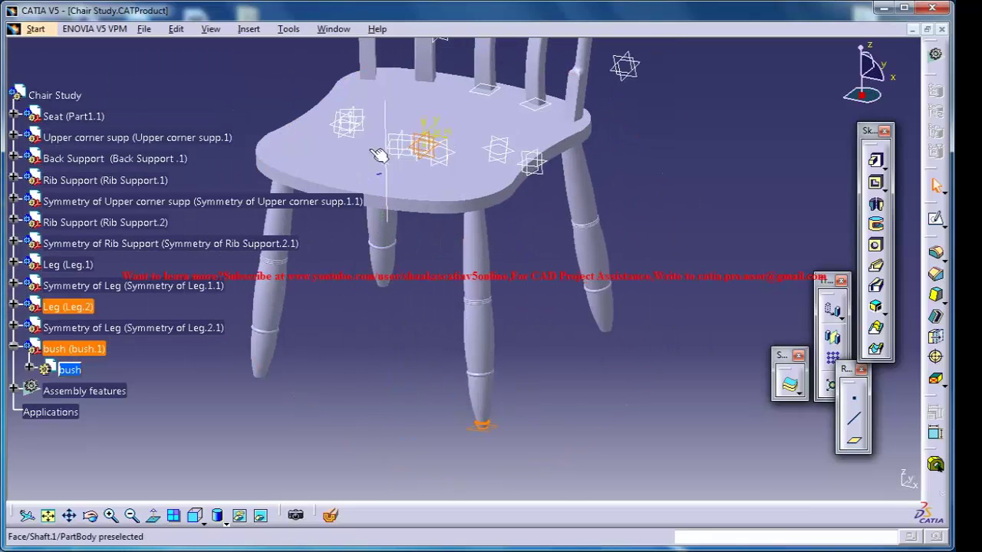
left_click(249, 29)
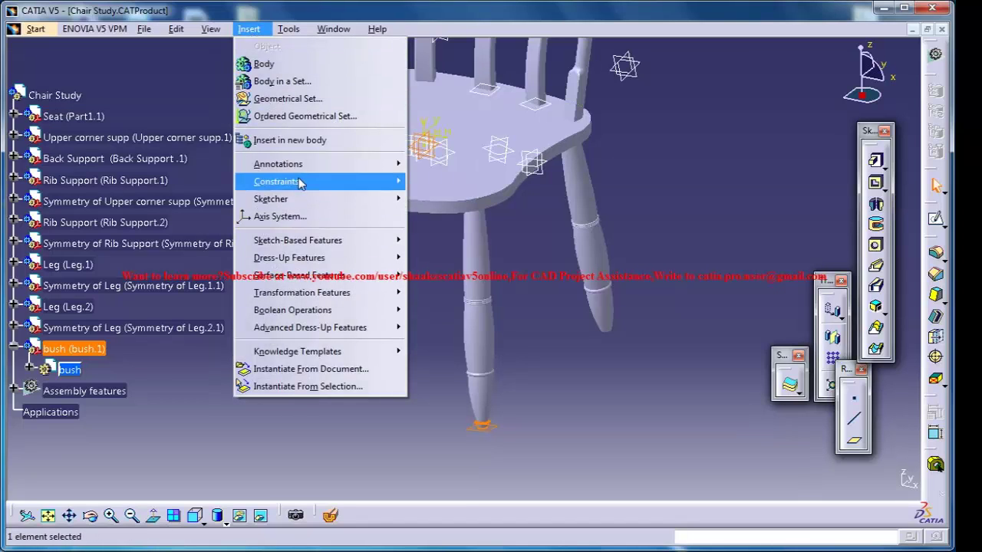
mouse_move(210, 29)
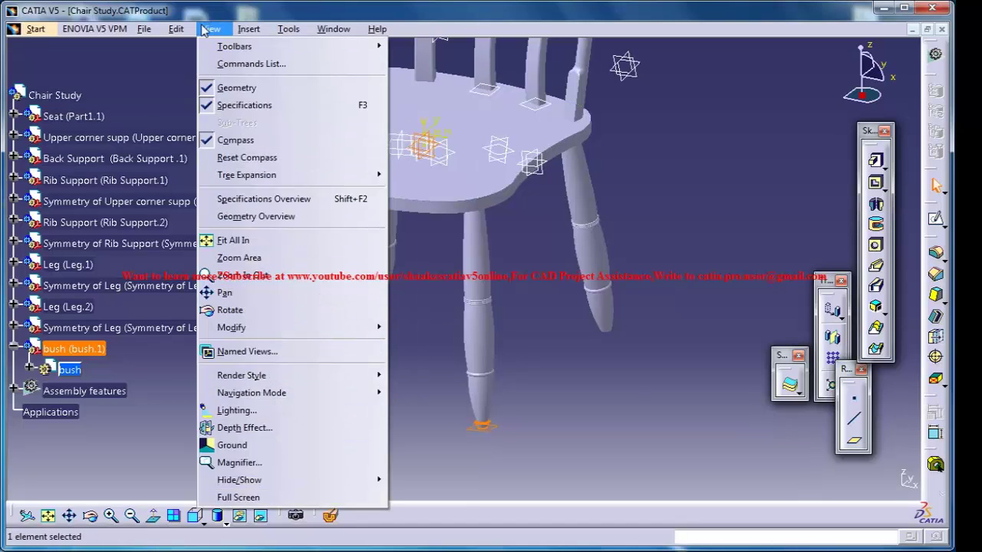
left_click(656, 408)
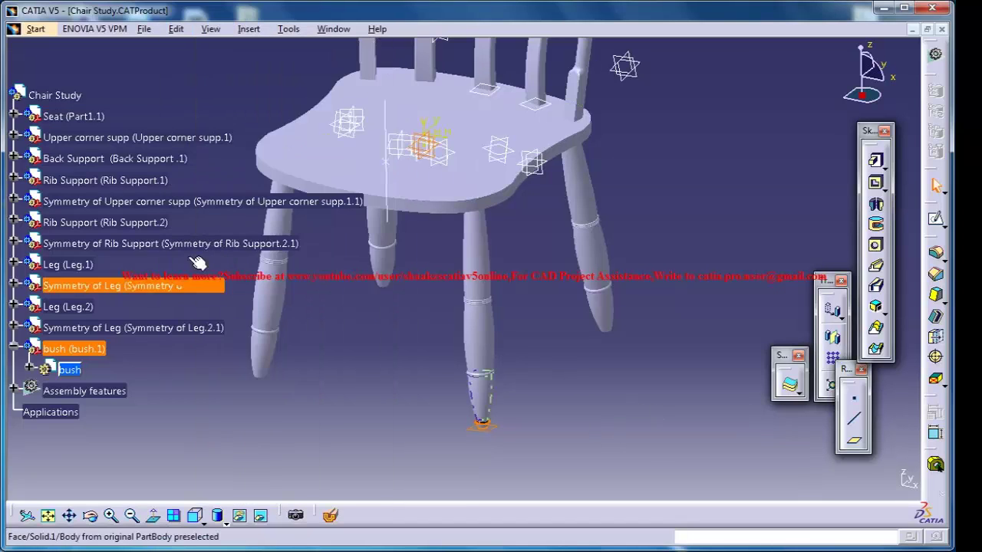
Activate the Chair Study product and mirror the bush as a new component about the chair's central vertical plane.
double_click(54, 95)
left_click(249, 29)
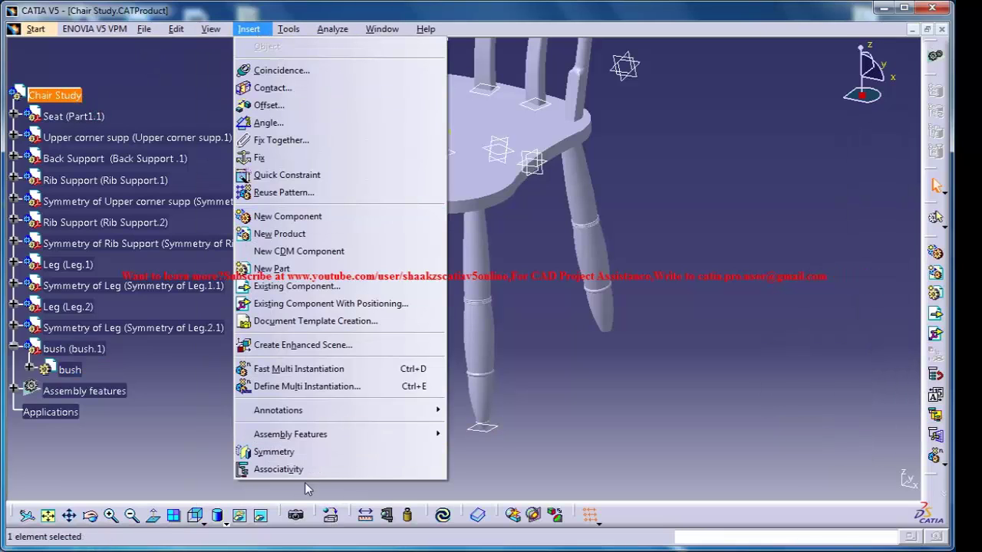
left_click(307, 453)
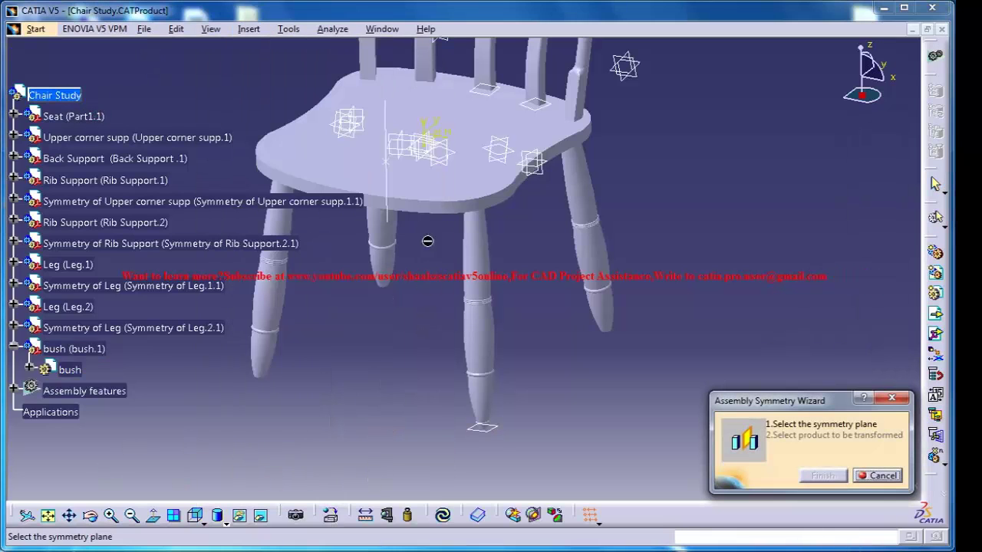
left_click(427, 169)
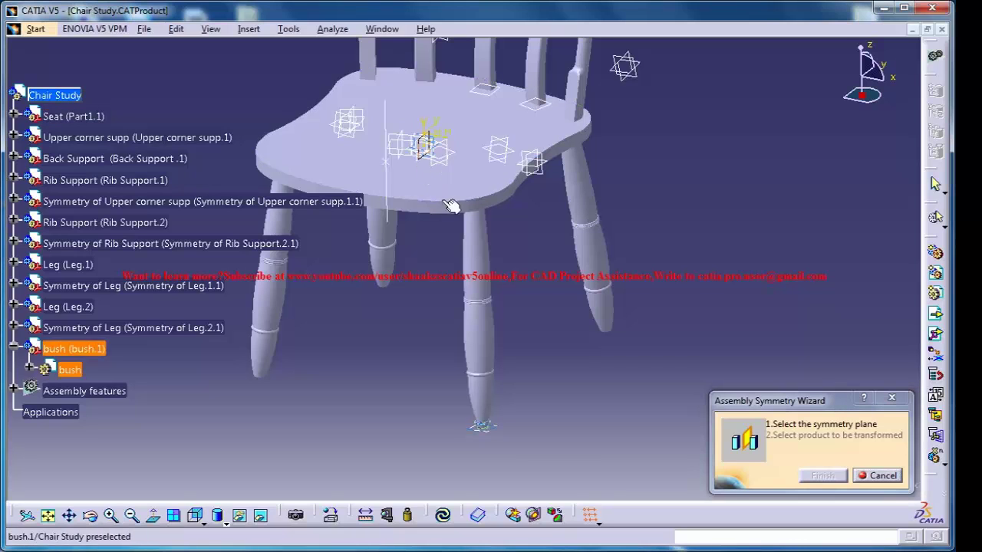
left_click(491, 431)
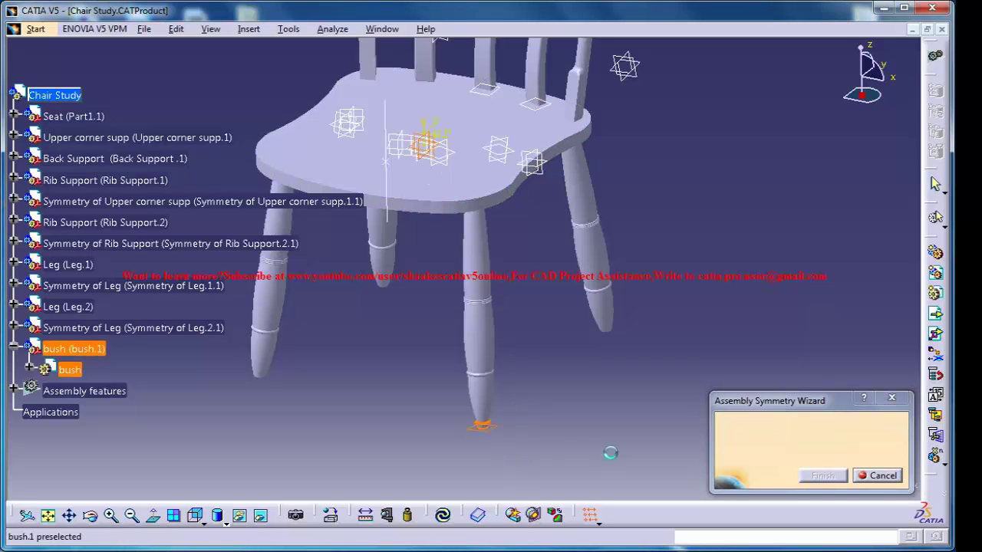
left_click(821, 480)
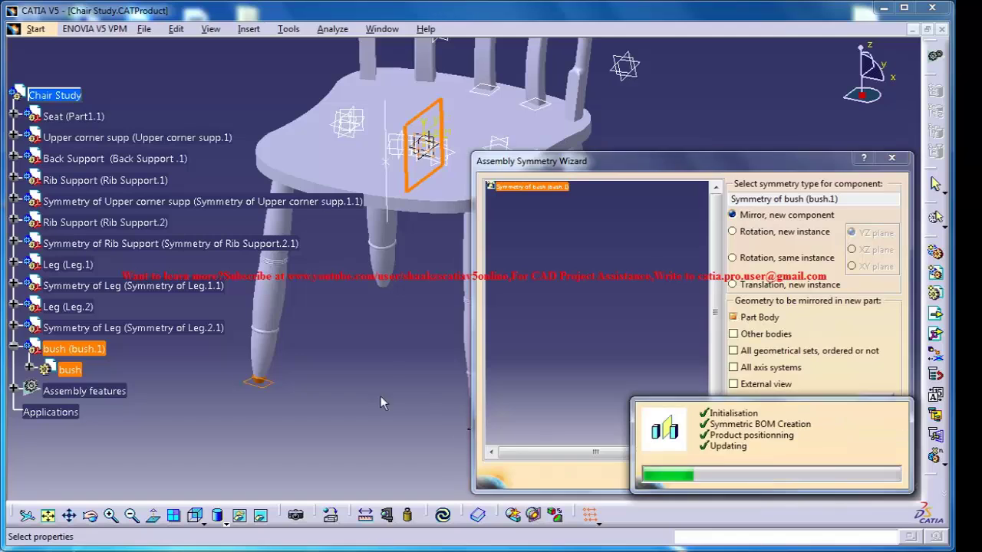
middle_click_drag(364, 352, 371, 357)
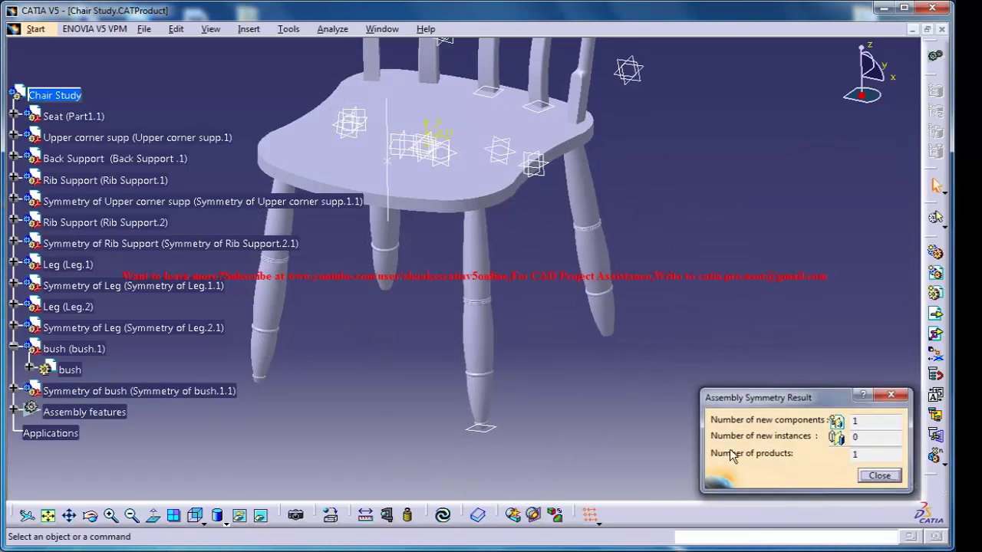
left_click(878, 477)
Copy the original bush and paste it into the Chair Study assembly as a second instance.
middle_click_drag(458, 384, 620, 305)
middle_click_drag(566, 412, 597, 392)
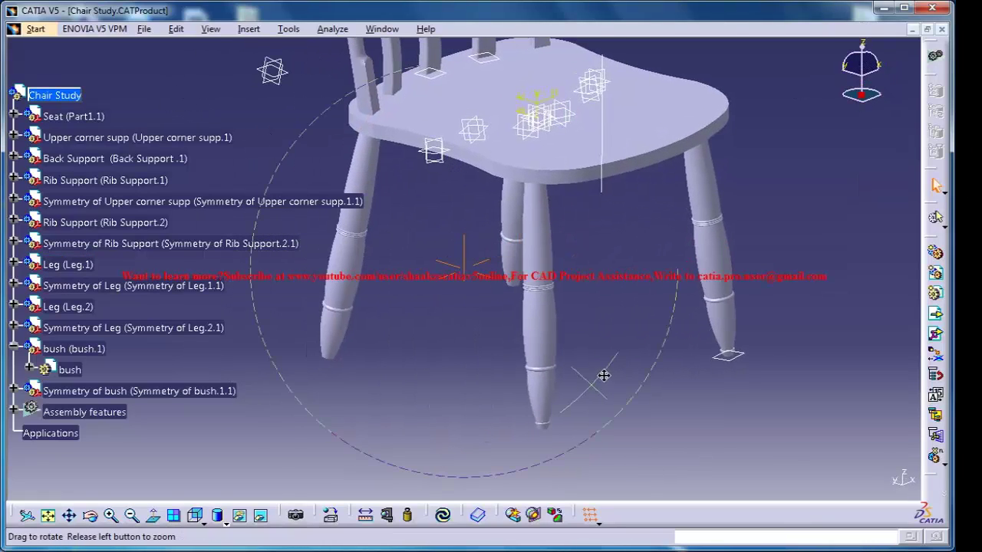
middle_click_drag(477, 366, 253, 259)
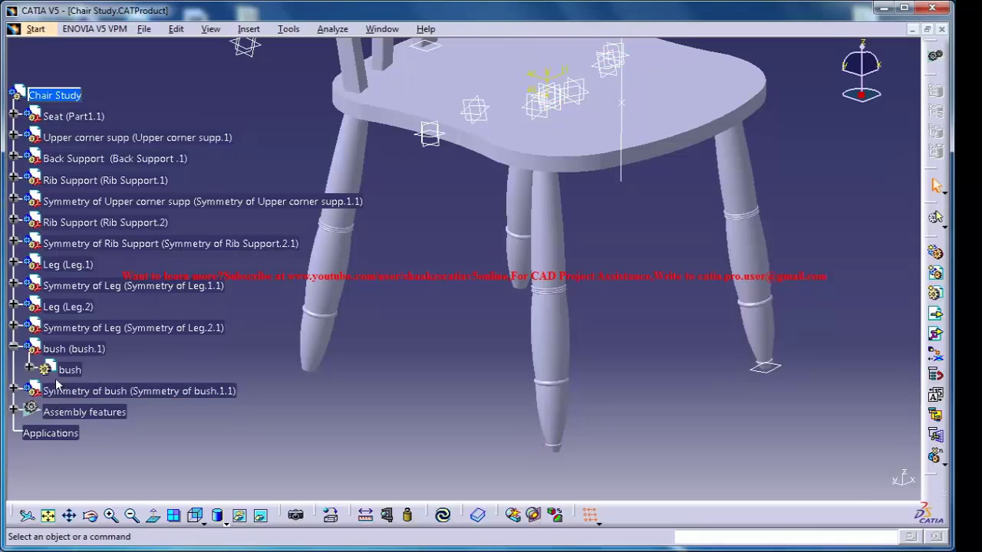
right_click(86, 357)
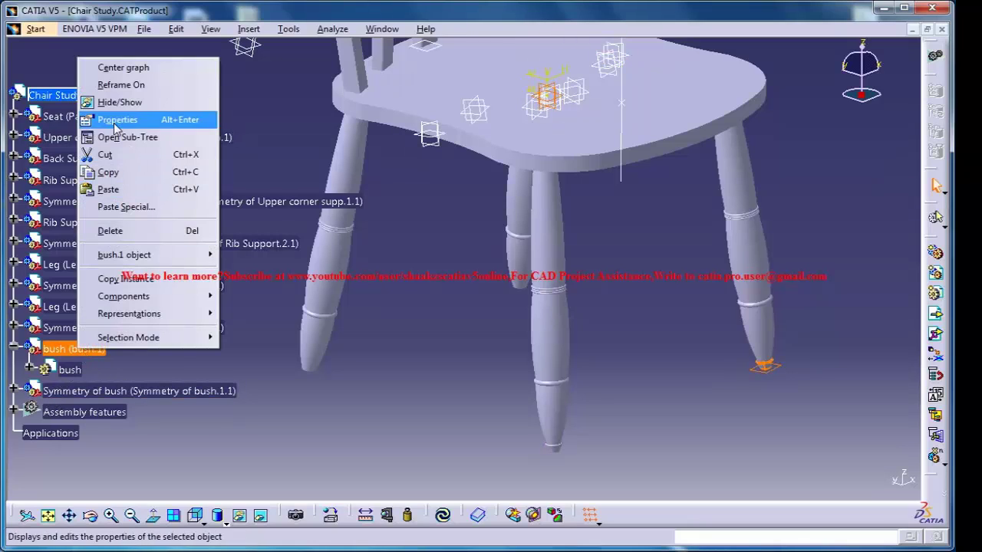
left_click(132, 174)
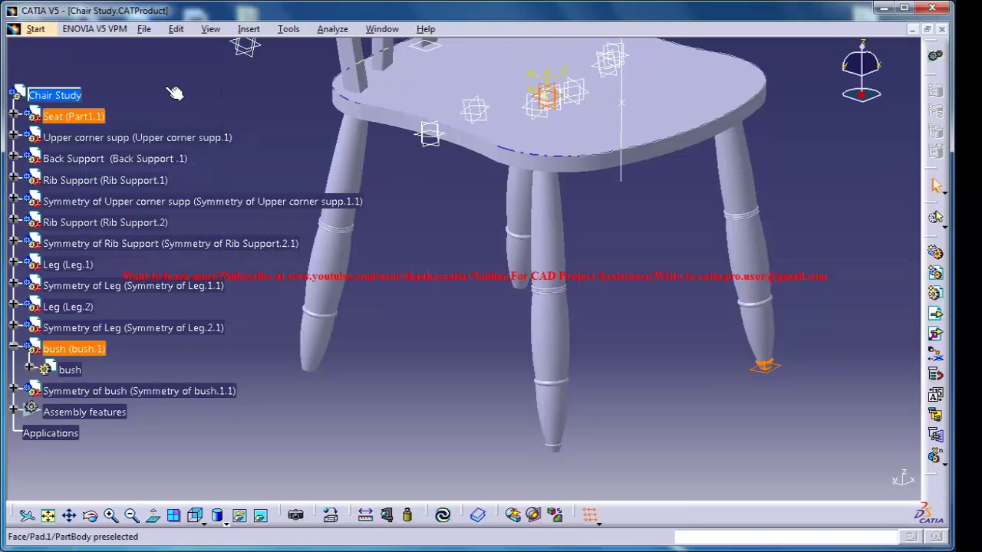
right_click(74, 95)
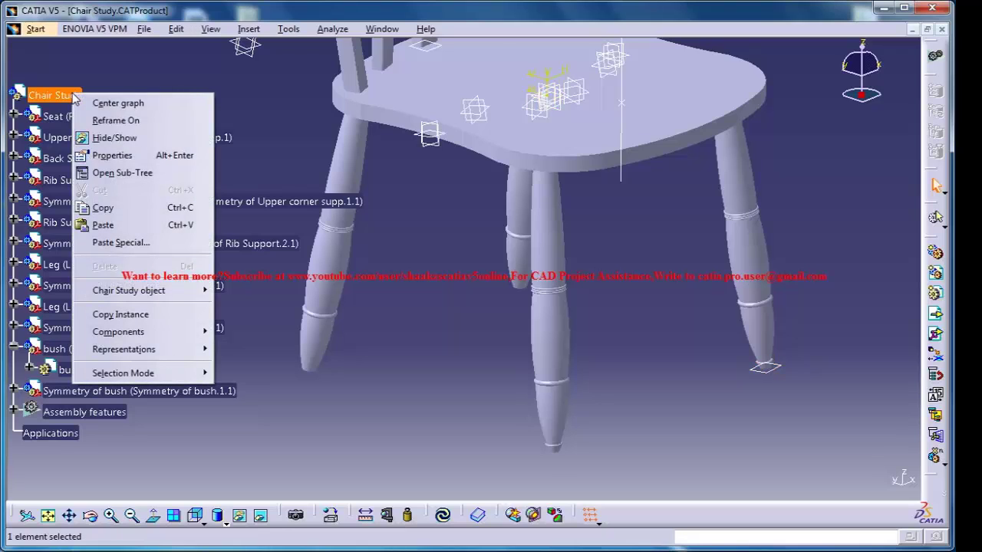
left_click(103, 225)
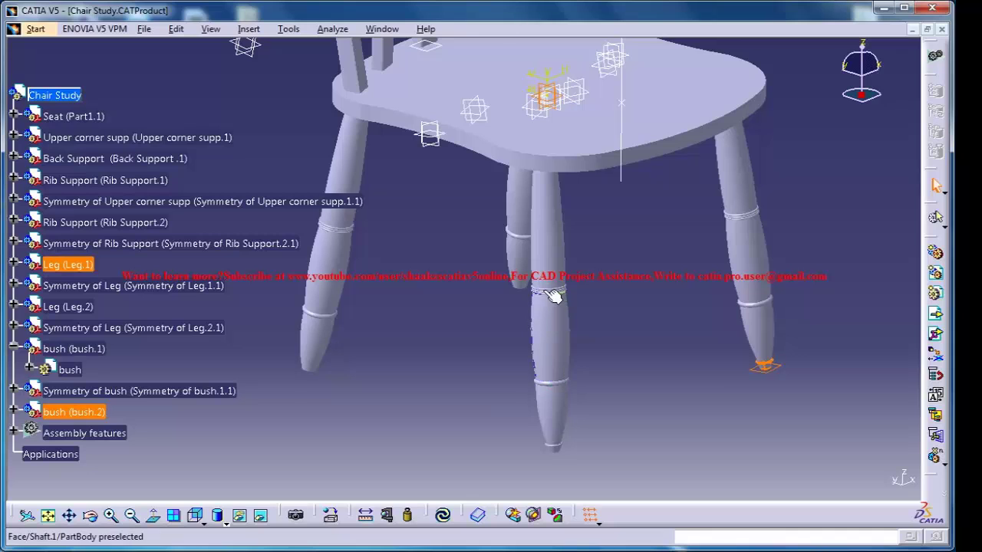
Manipulate the pasted bush along the Y axis towards the foot of the rear leg and accept the move.
middle_click_drag(732, 339, 548, 322)
left_click(180, 29)
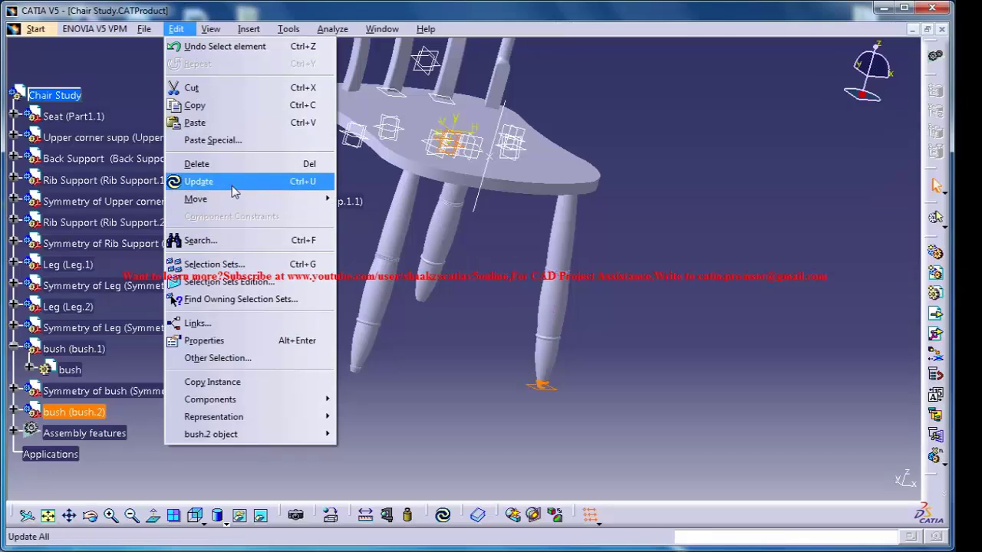
mouse_move(266, 203)
left_click(377, 198)
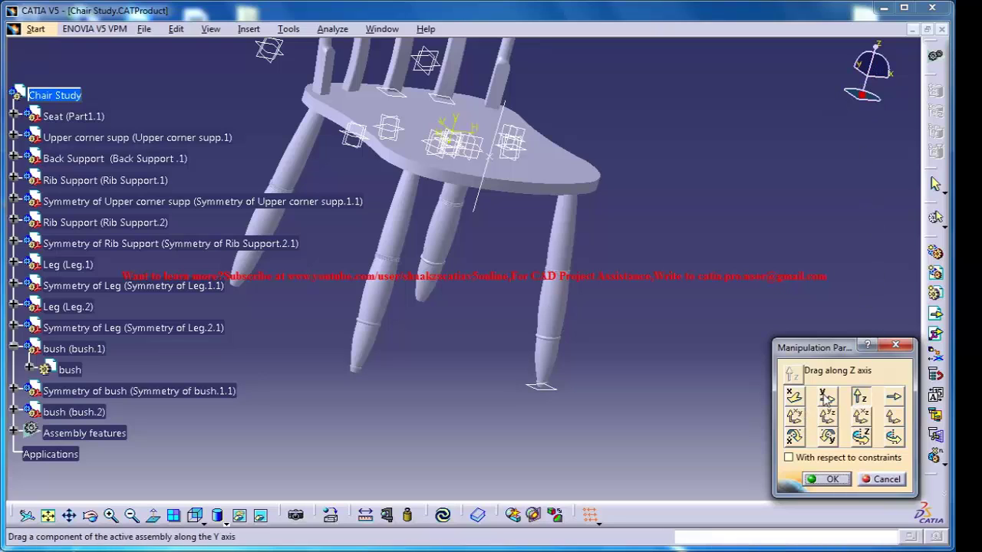
left_click_drag(554, 393, 514, 361)
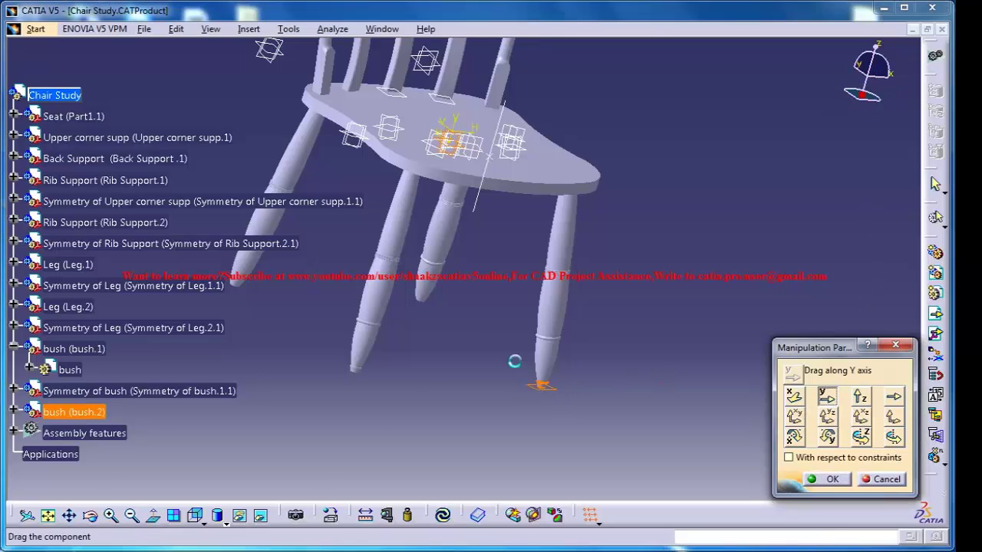
middle_click_drag(365, 339, 340, 340)
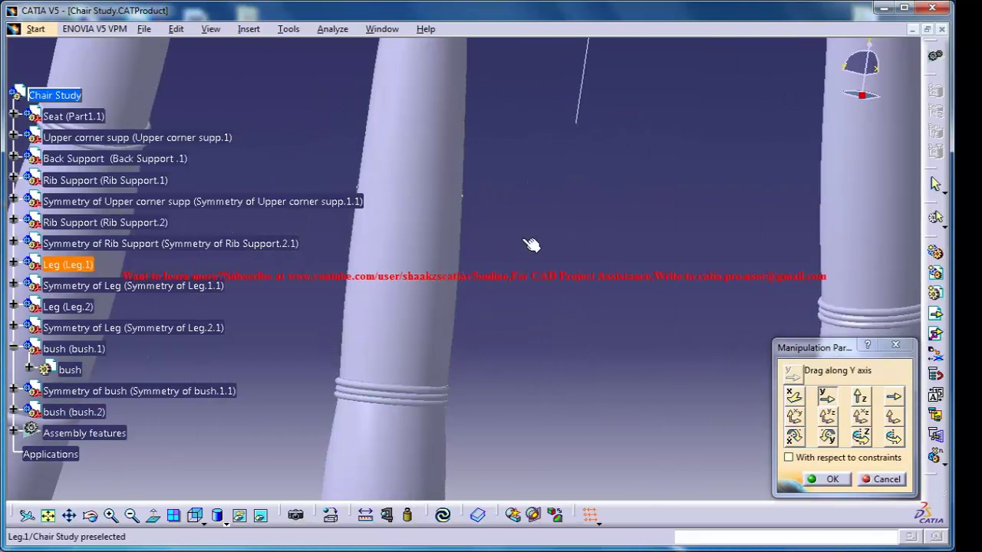
middle_click_drag(531, 244, 450, 294)
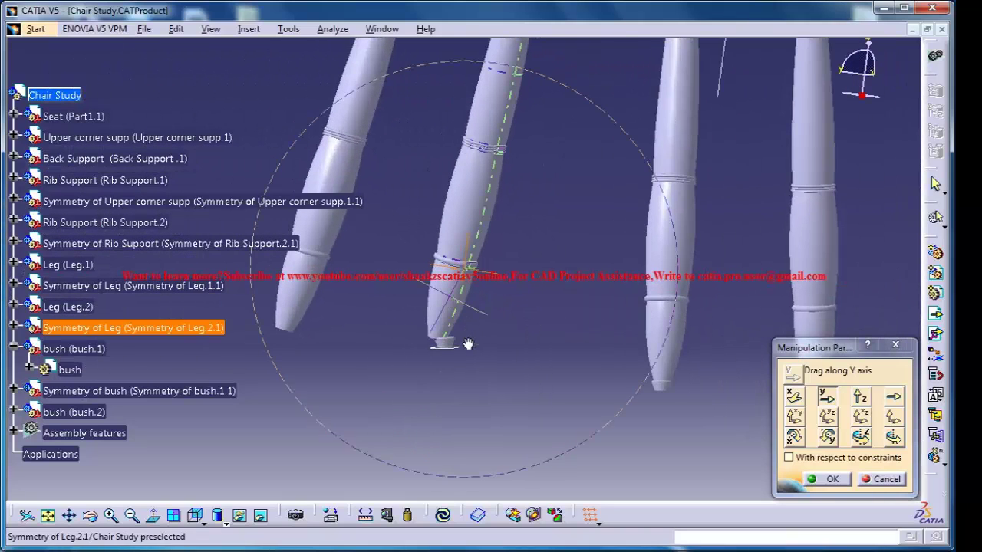
middle_click_drag(467, 343, 479, 311)
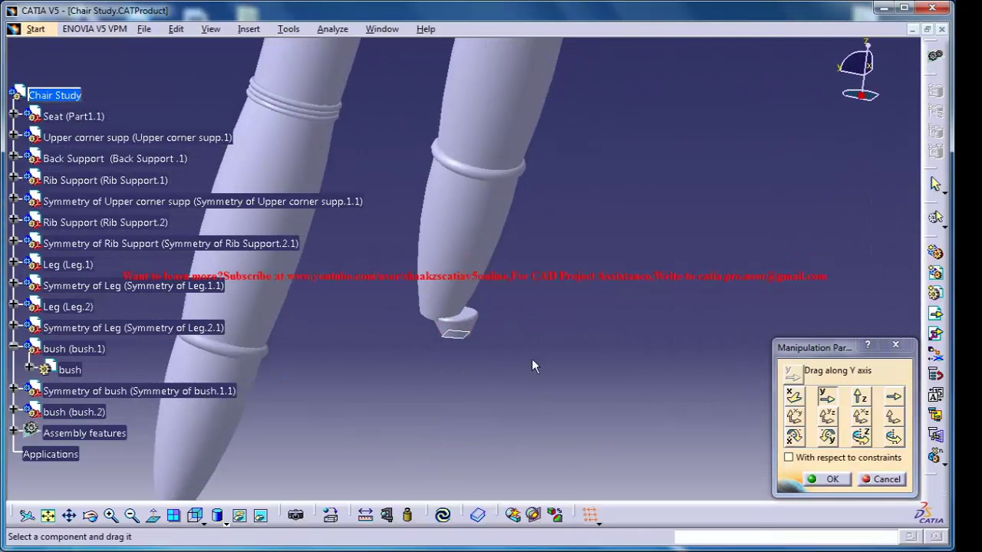
left_click(479, 310)
left_click(829, 479)
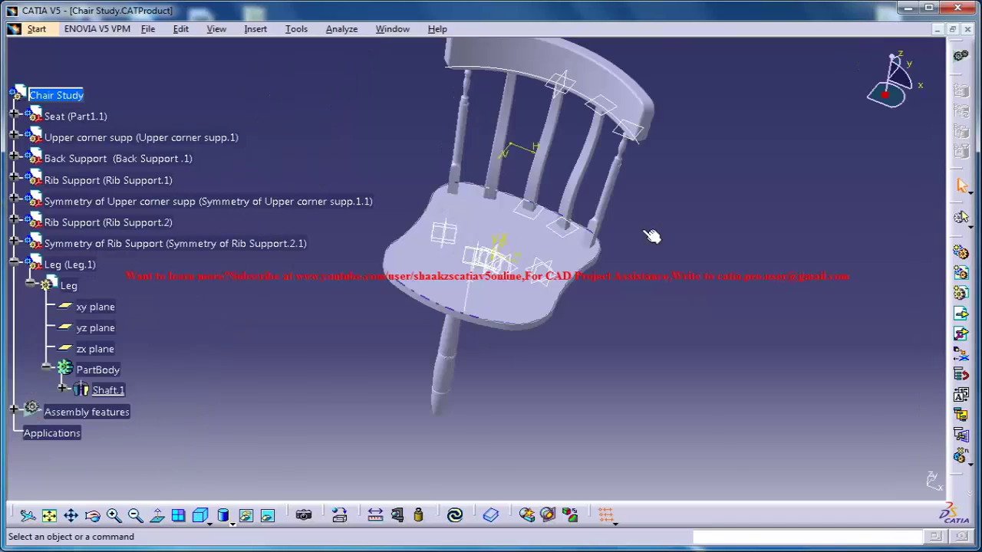
Collapse the leg part's branch in the specification tree and bring the chair into a straight side view.
middle_click_drag(584, 173, 483, 345)
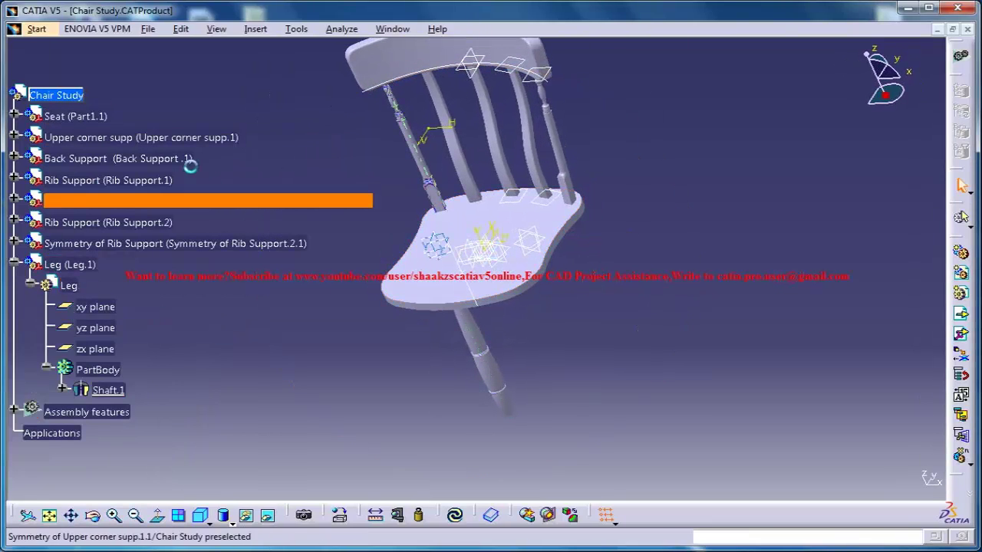
left_click(15, 262)
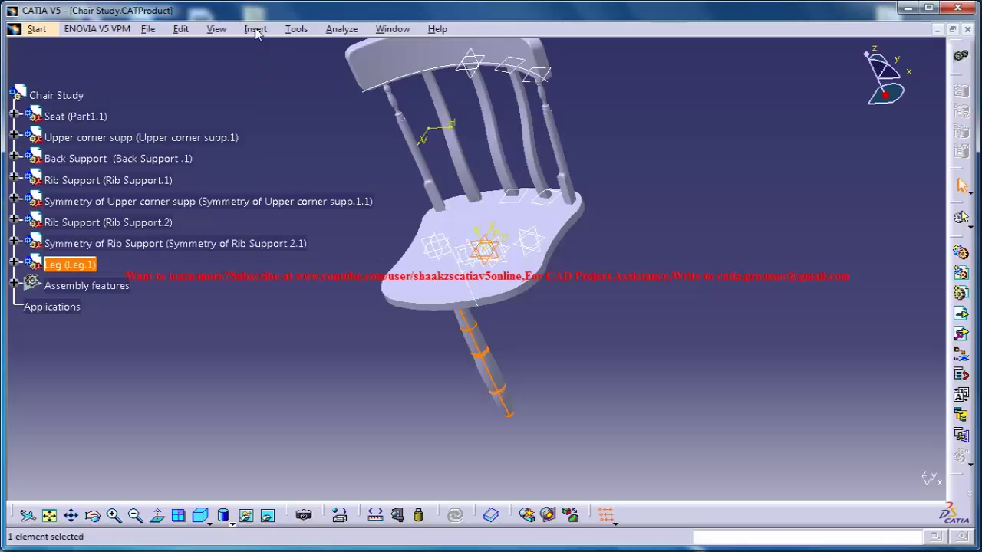
left_click(210, 526)
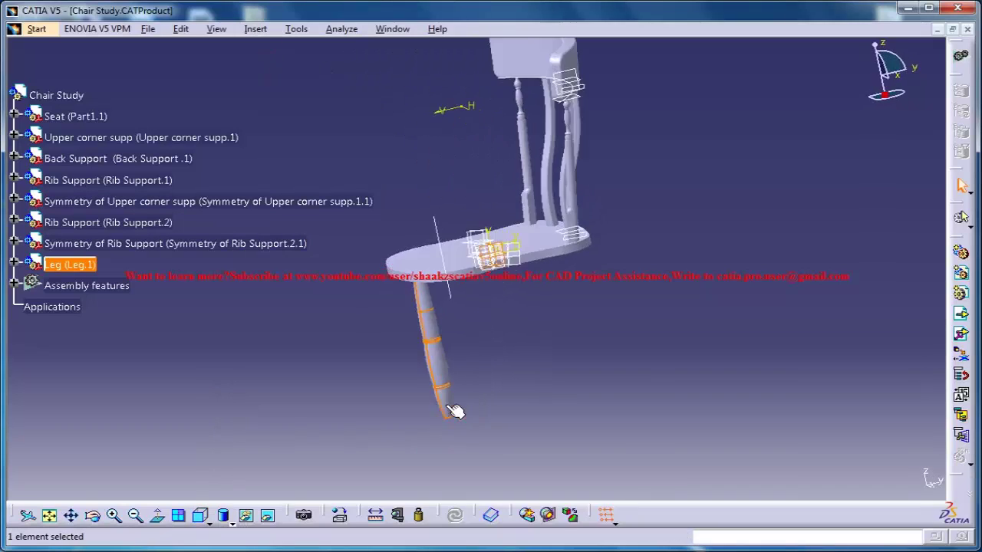
middle_click_drag(465, 253, 500, 308)
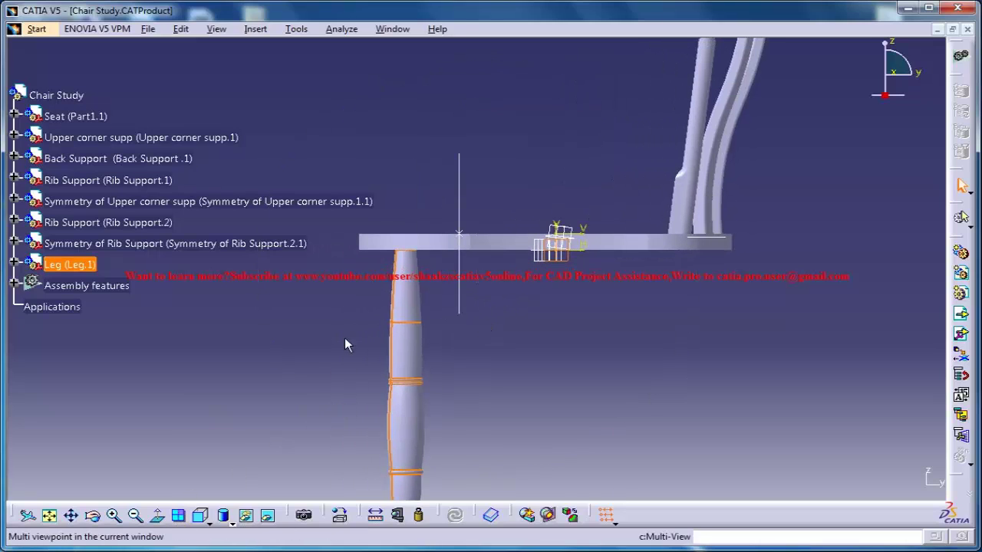
left_click(181, 28)
mouse_move(241, 199)
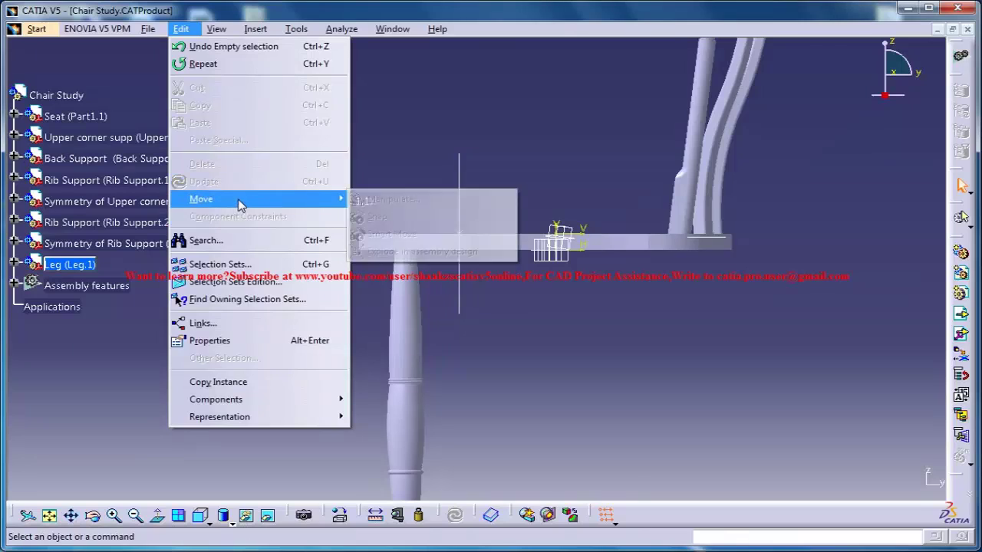
left_click(393, 200)
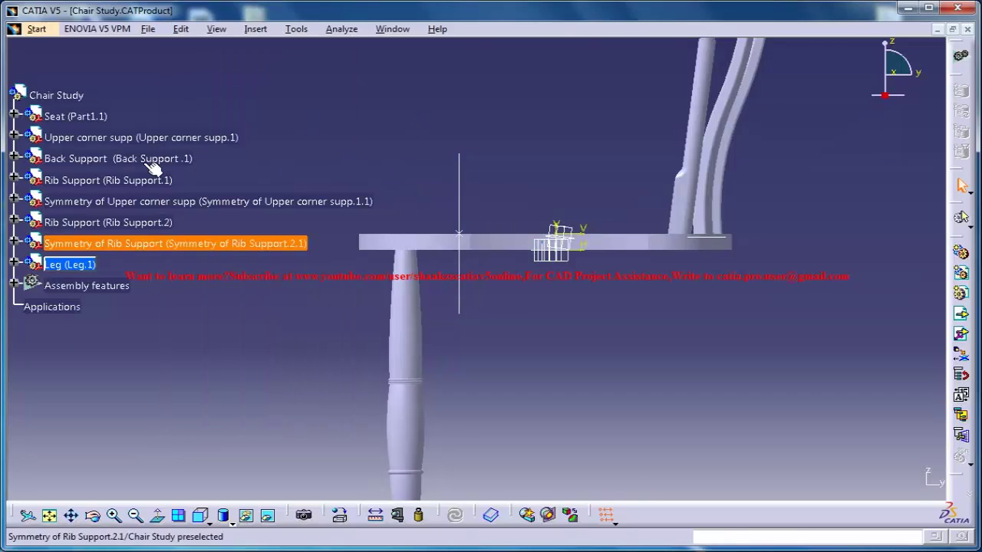
Activate the Chair Study product and manipulate the leg along the Y axis slightly towards the seat's front edge.
left_click(68, 95)
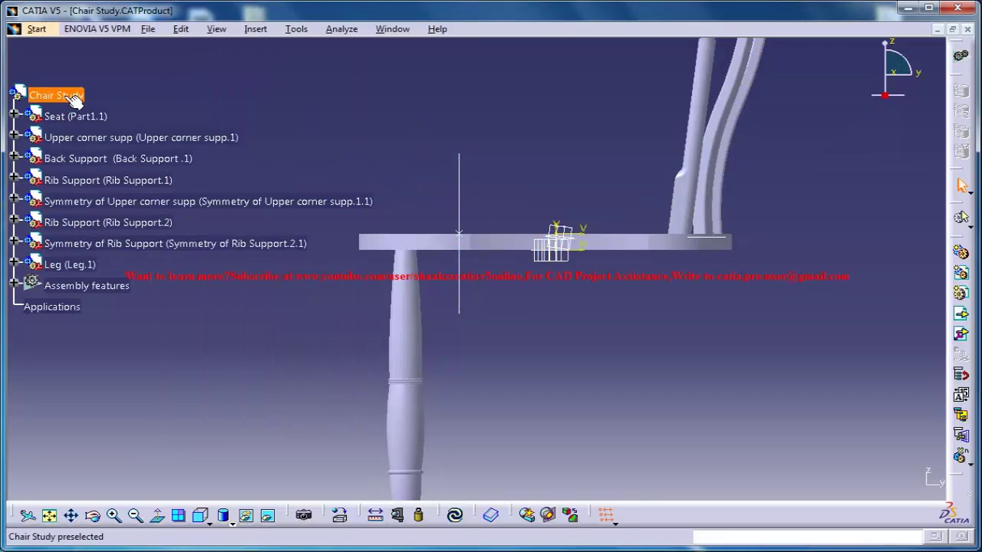
left_click(180, 28)
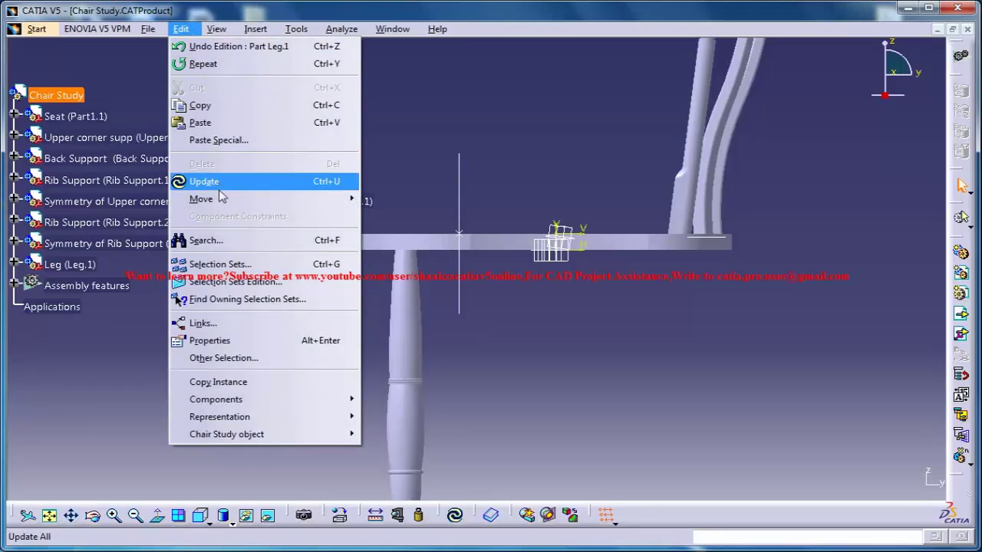
mouse_move(223, 198)
left_click(402, 200)
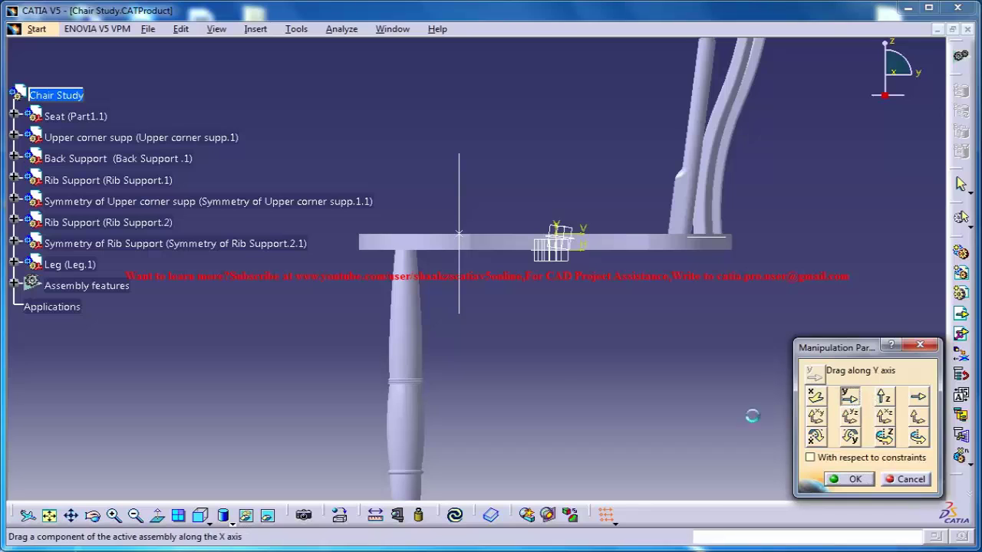
left_click_drag(423, 333, 407, 333)
Try to manipulate the leg along the X axis from the seat's centre to its positive X side.
middle_click_drag(454, 252, 487, 303)
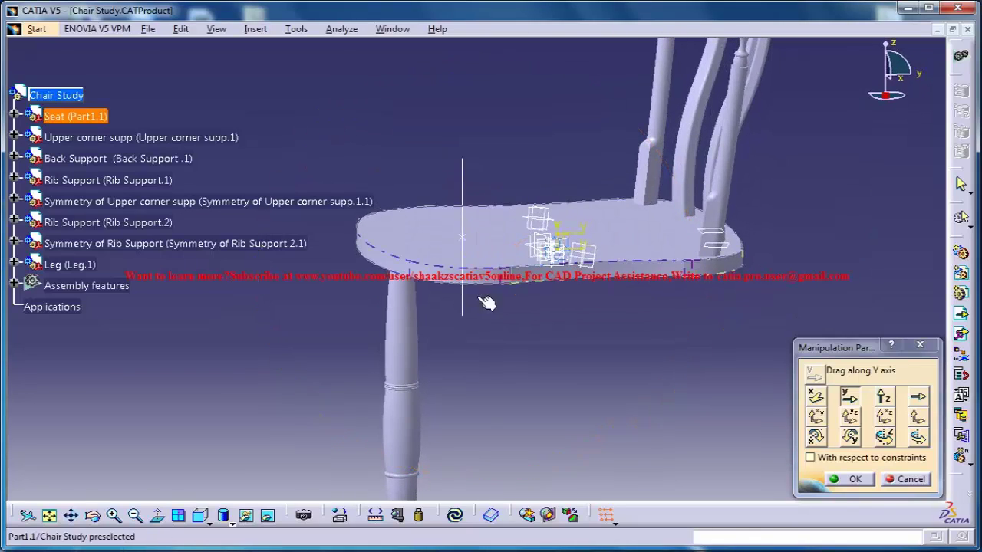
left_click(209, 525)
left_click(224, 481)
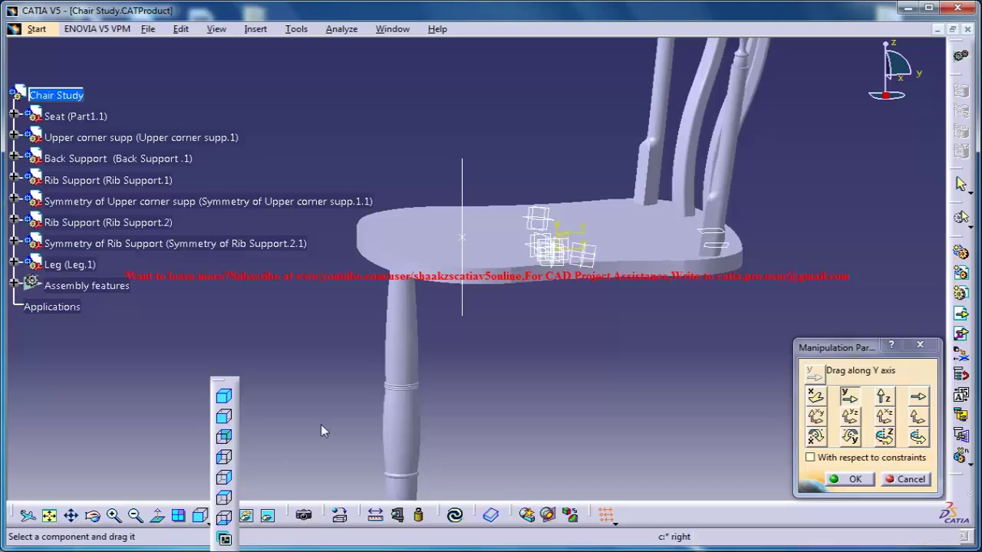
middle_click_drag(510, 316, 624, 335)
left_click(815, 397)
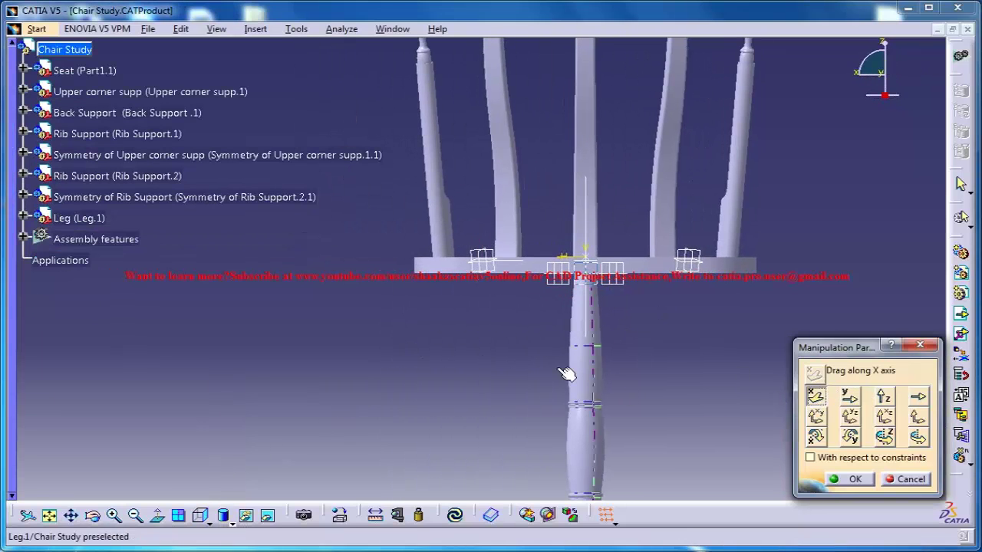
left_click_drag(595, 351, 450, 335)
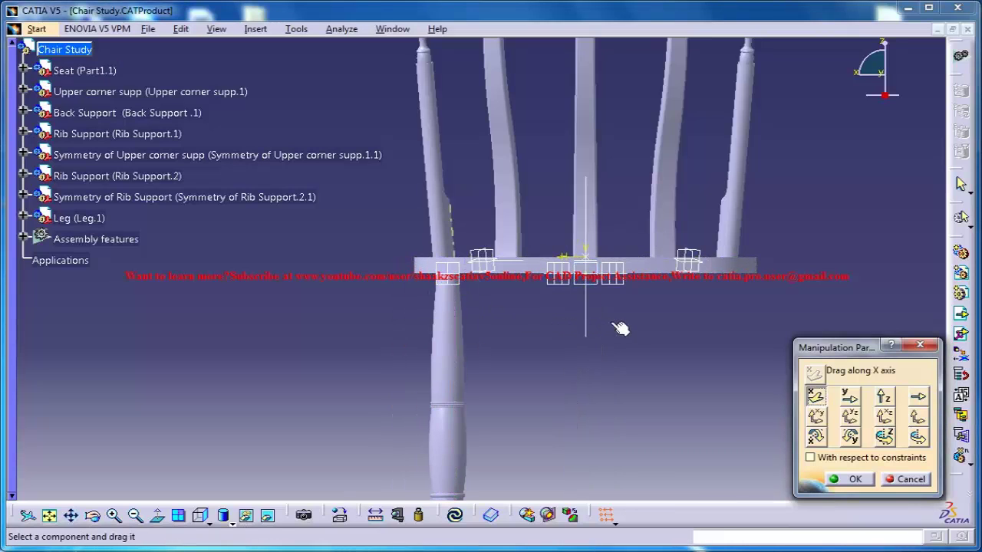
Try to shift the leg along the Y axis under the seat's front corner, and cancel the manipulation.
middle_click_drag(541, 337, 557, 369)
left_click(848, 396)
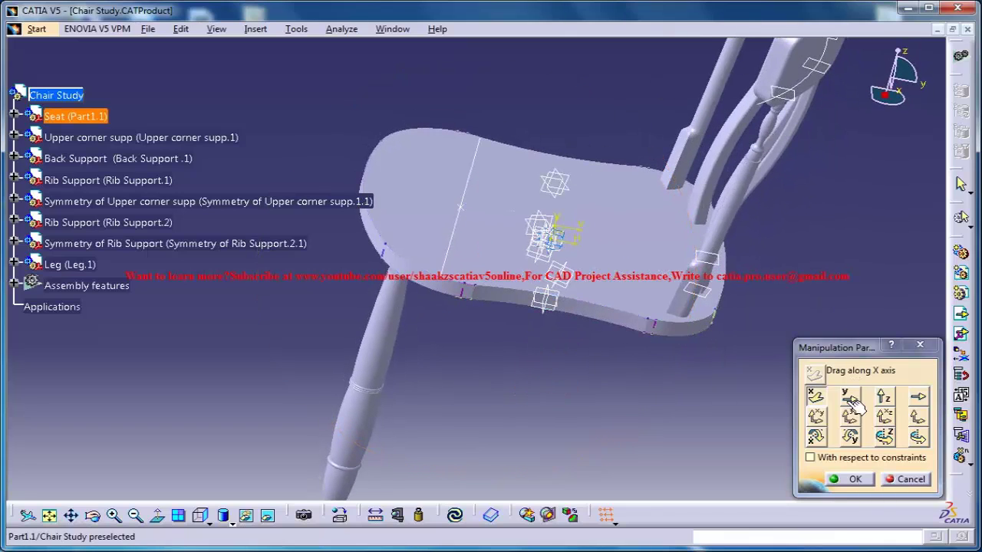
left_click_drag(394, 335, 423, 331)
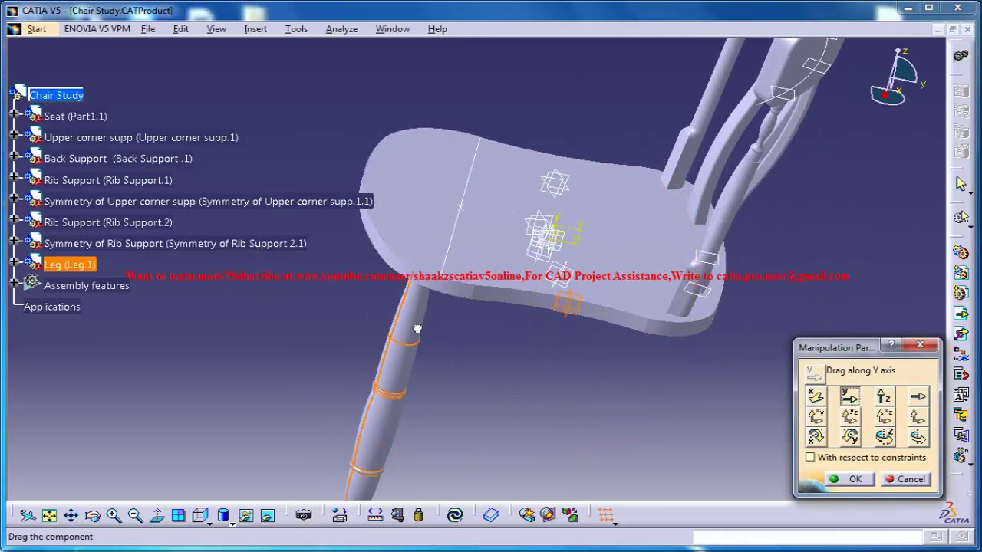
middle_click_drag(480, 326, 539, 203)
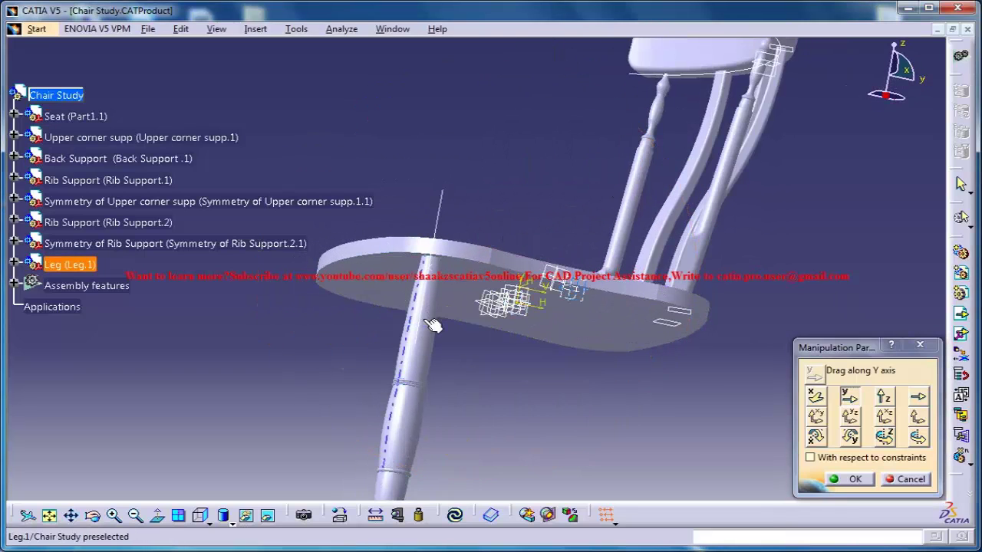
left_click_drag(440, 326, 435, 339)
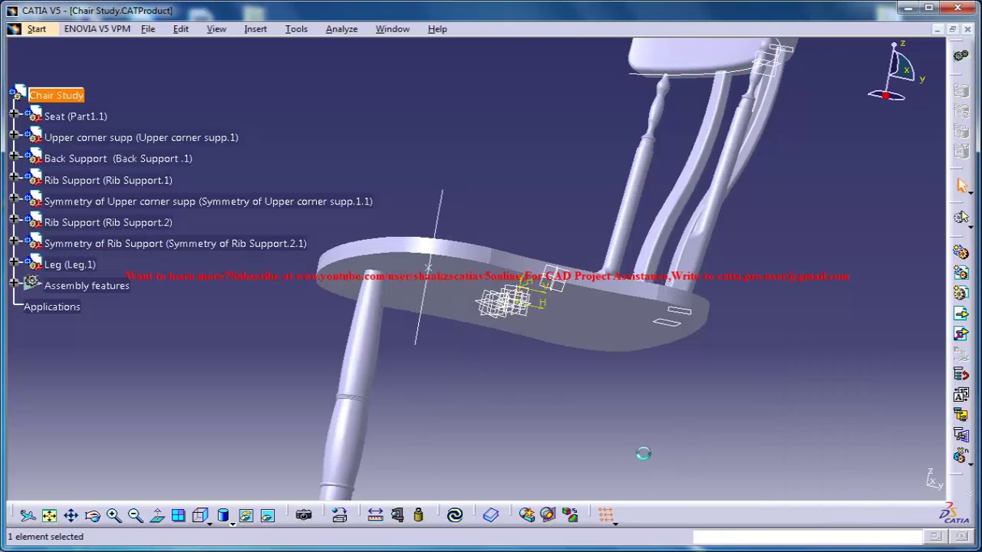
Manipulate the leg along the X axis from the seat's centre to just inside its negative X edge.
middle_click_drag(504, 240, 401, 396)
left_click(201, 515)
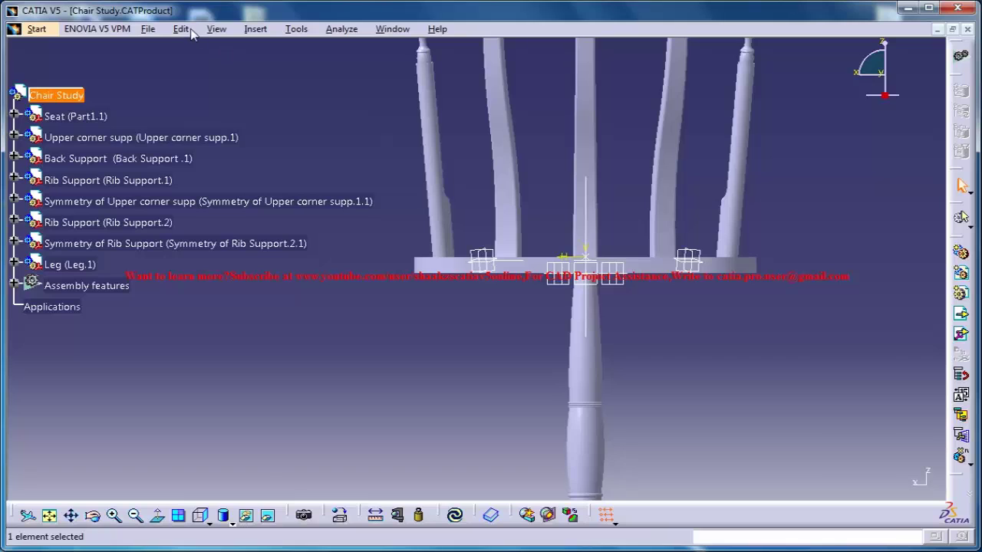
left_click(183, 30)
mouse_move(230, 198)
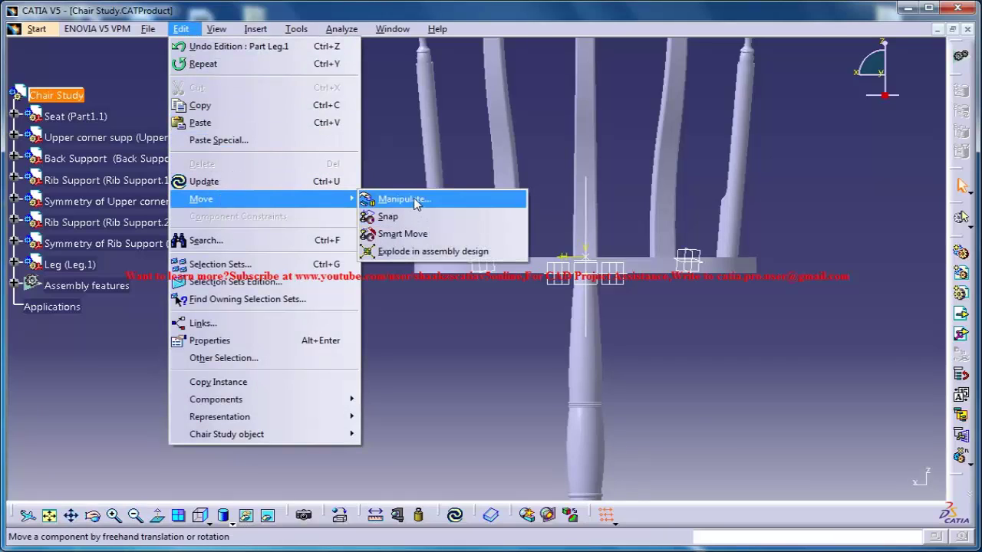
left_click(414, 200)
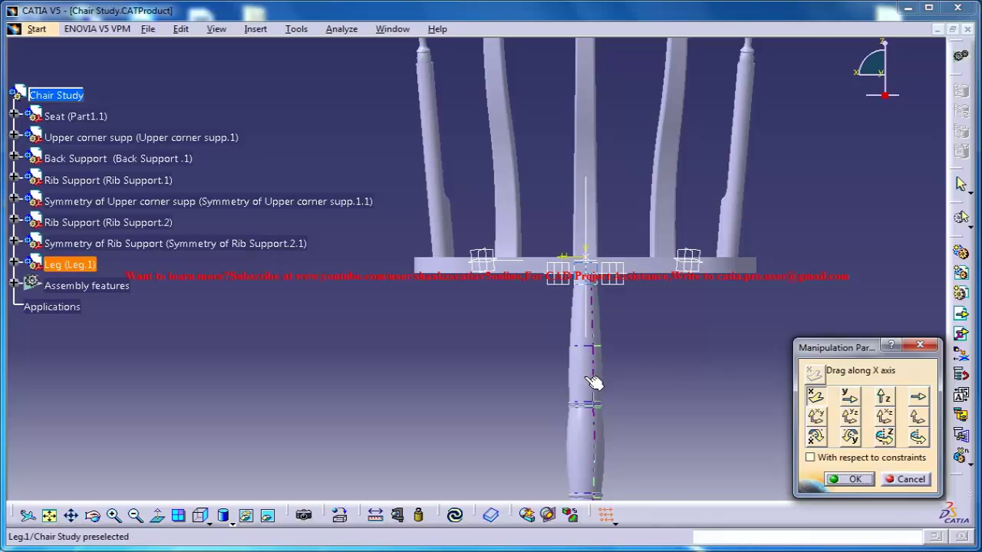
left_click_drag(594, 381, 723, 375)
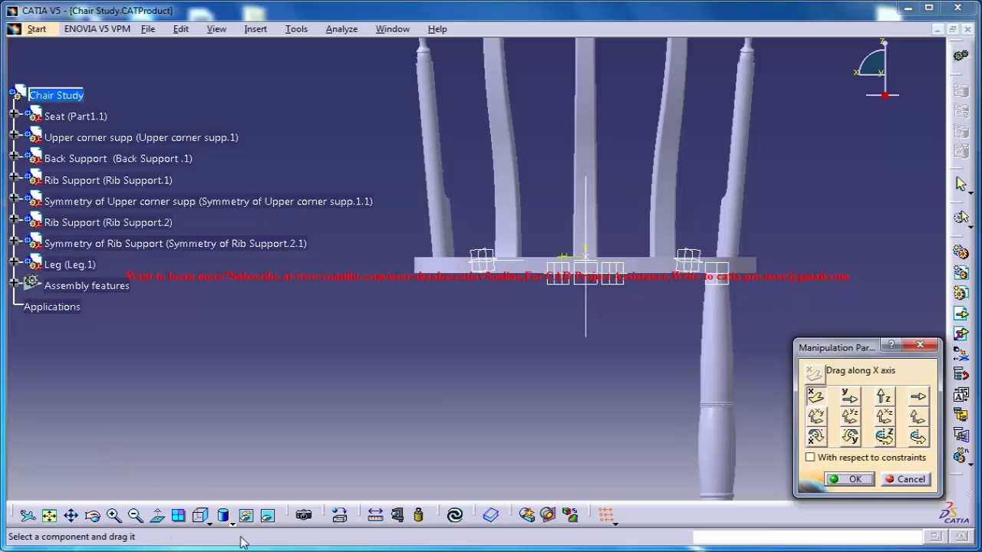
Manipulate the leg along the Y axis slightly towards the backrest so that it sits under the seat's front corner.
left_click(211, 525)
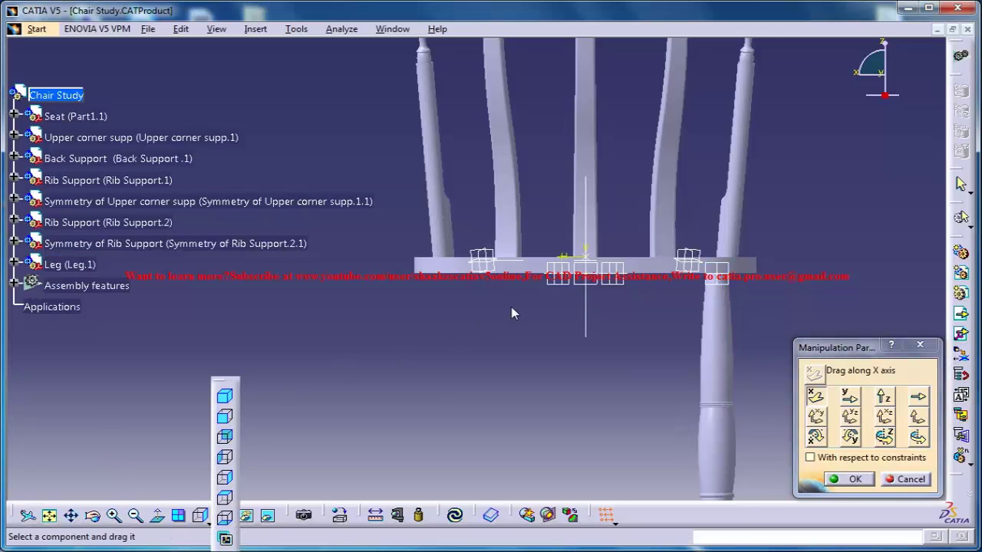
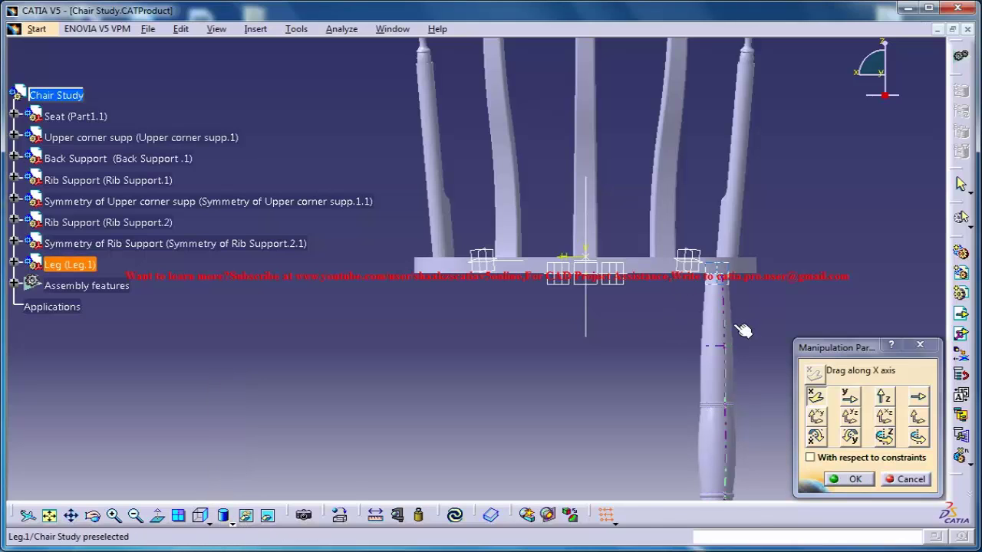
middle_click_drag(646, 303, 480, 227)
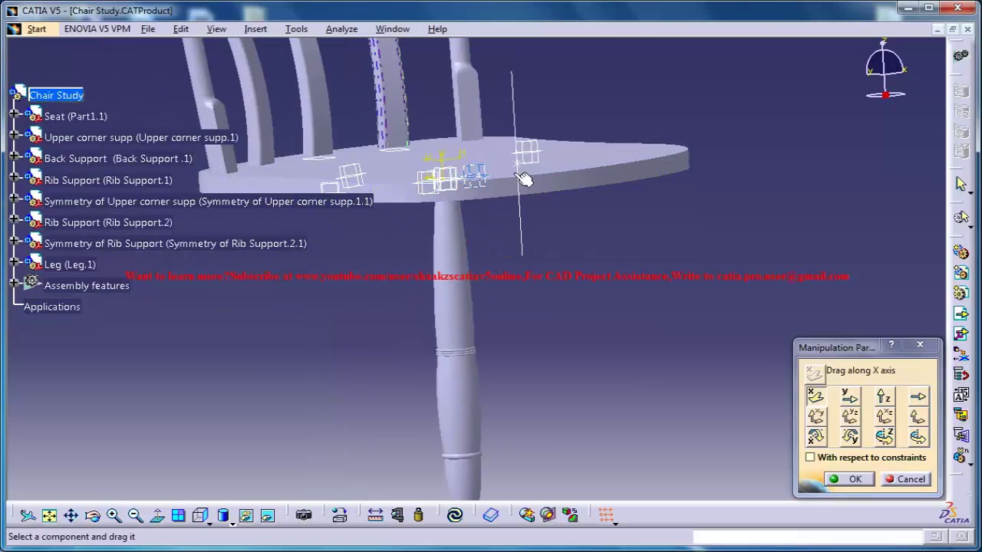
middle_click_drag(545, 145, 763, 271)
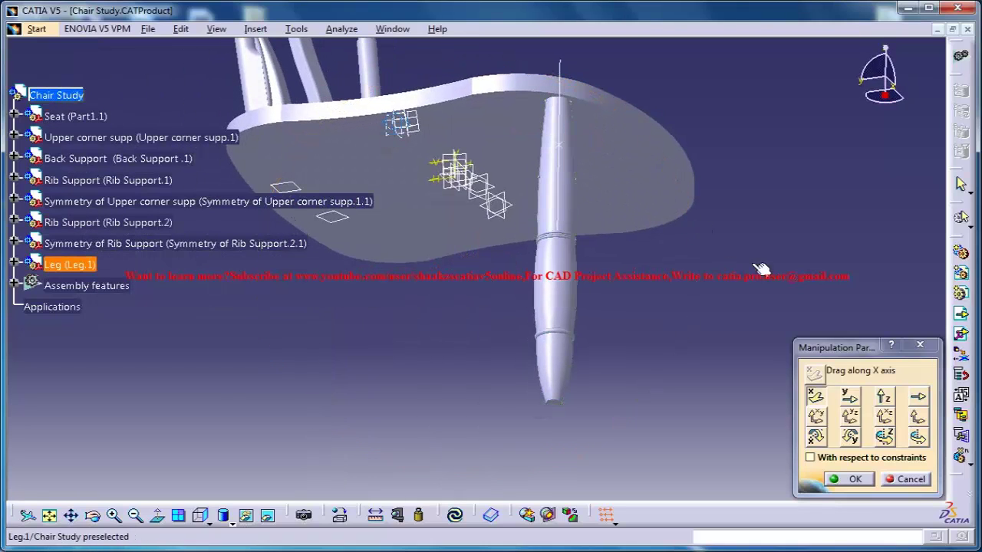
middle_click_drag(755, 158, 777, 185)
middle_click_drag(513, 159, 506, 277)
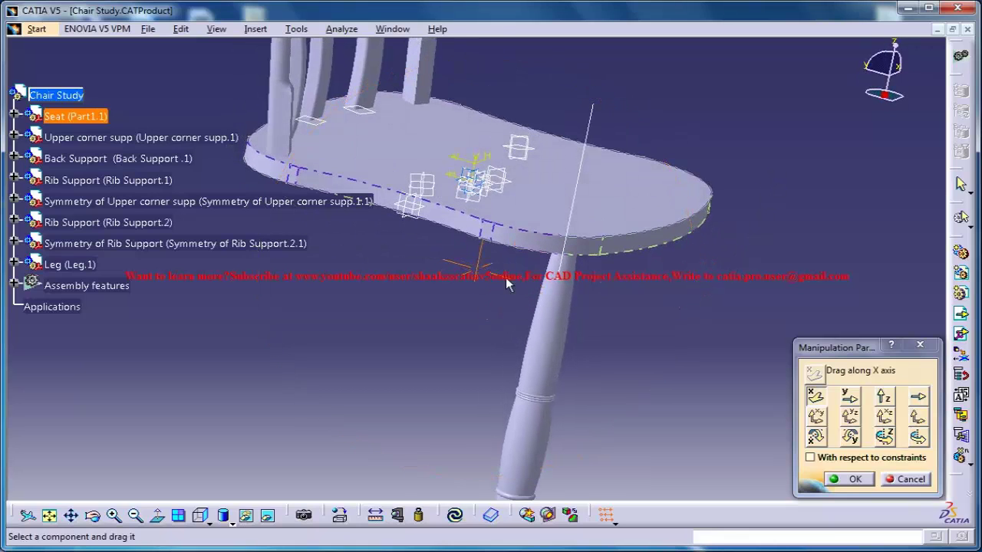
left_click(849, 398)
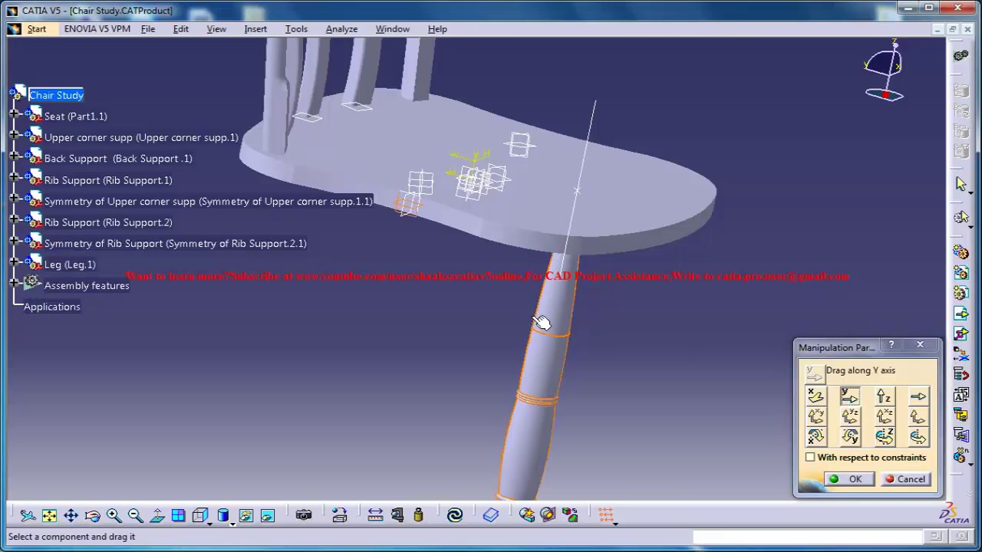
left_click_drag(555, 329, 521, 313)
middle_click_drag(521, 313, 574, 143)
middle_click_drag(559, 180, 536, 290)
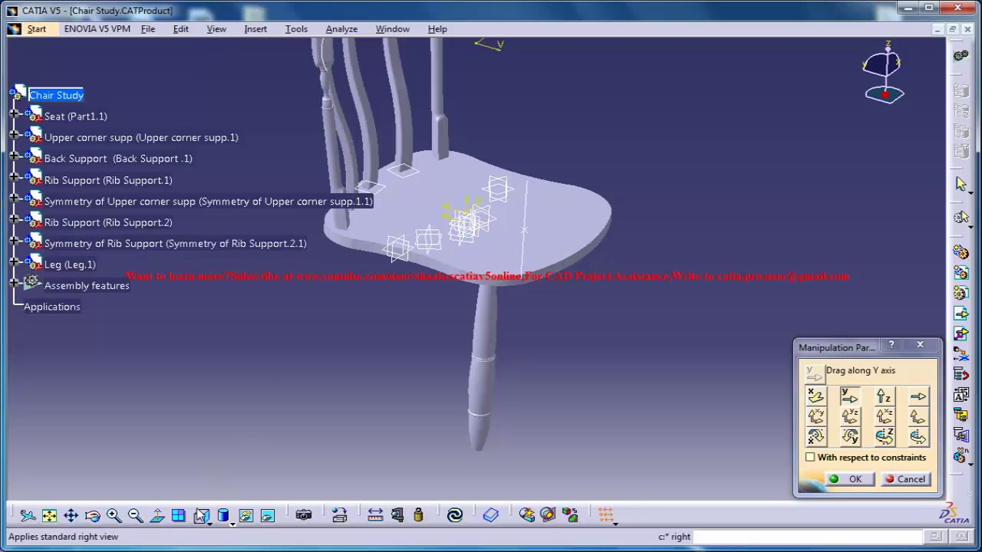
left_click(200, 515)
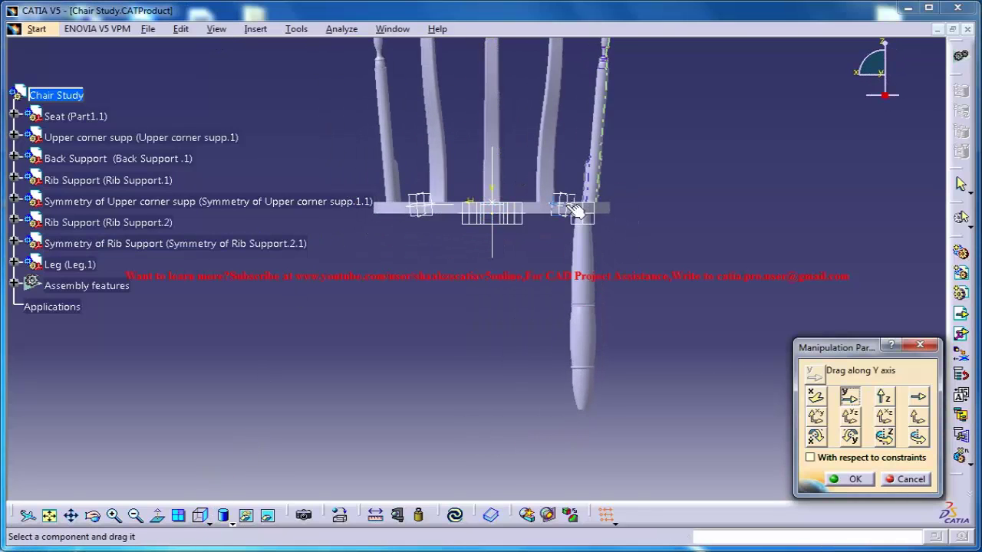
Switch to the finished chair.CATProduct and examine how its legs tilt outwards beneath the seat.
left_click(339, 29)
mouse_move(392, 29)
left_click(431, 140)
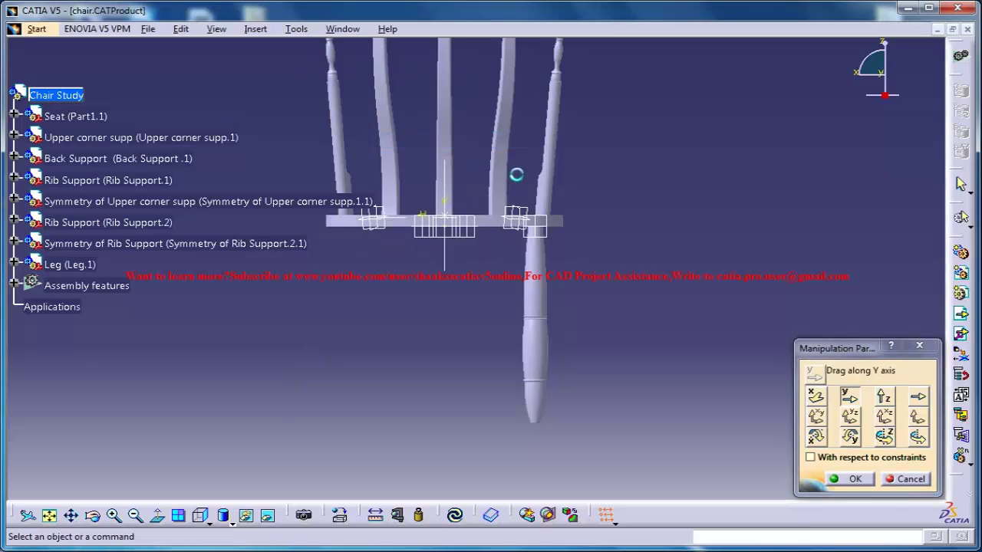
left_click(208, 523)
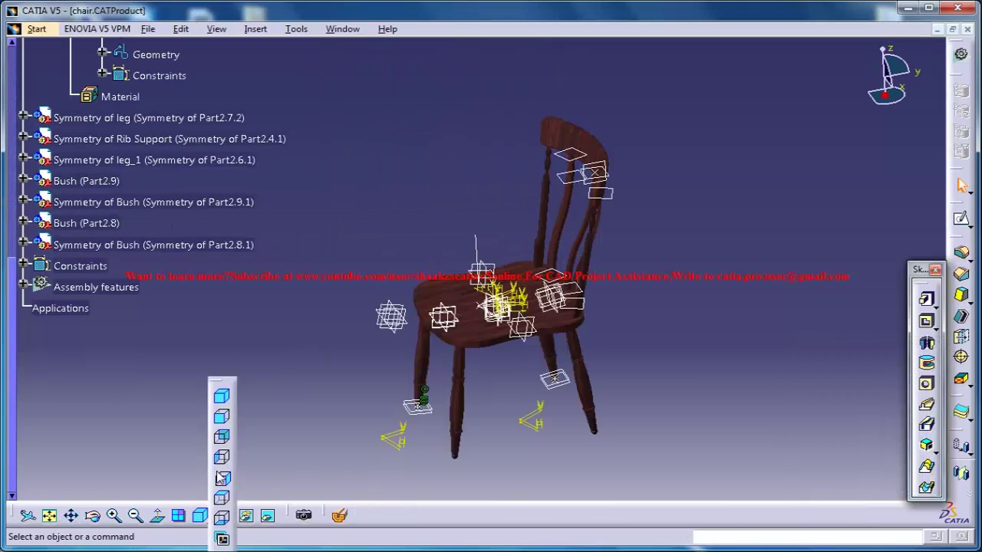
left_click(222, 456)
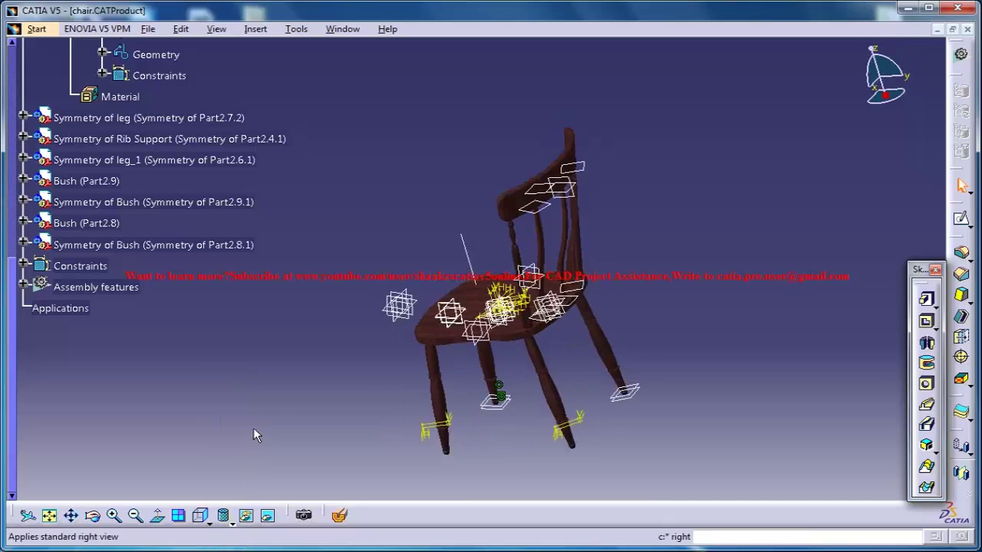
middle_click_drag(479, 241, 539, 150)
middle_click_drag(413, 187, 414, 185)
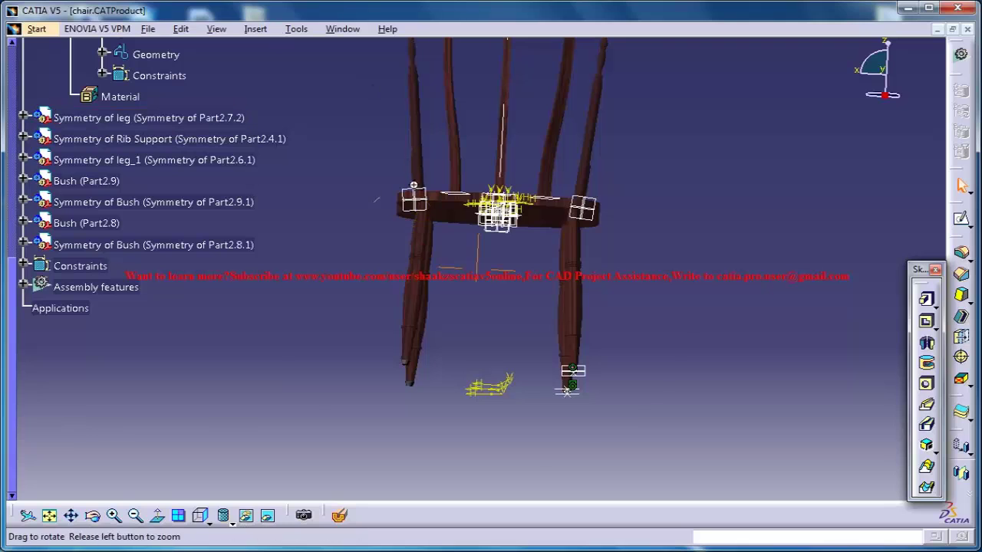
mouse_move(439, 222)
middle_mouse_down()
mouse_move(450, 219)
mouse_move(429, 217)
middle_mouse_up()
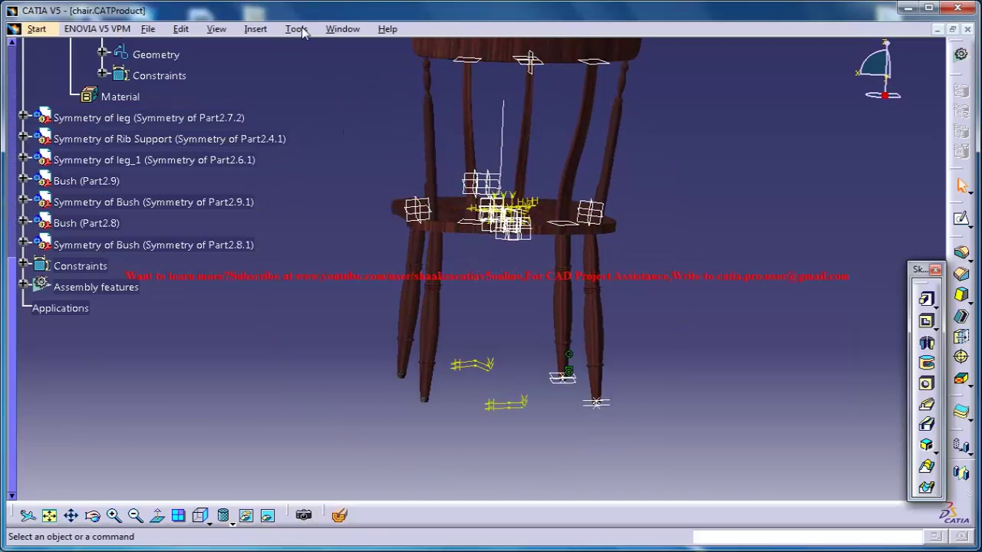
Return to Chair Study.CATProduct and rotate the leg slightly around the Y axis so that its foot splays outwards.
left_click(265, 29)
mouse_move(342, 29)
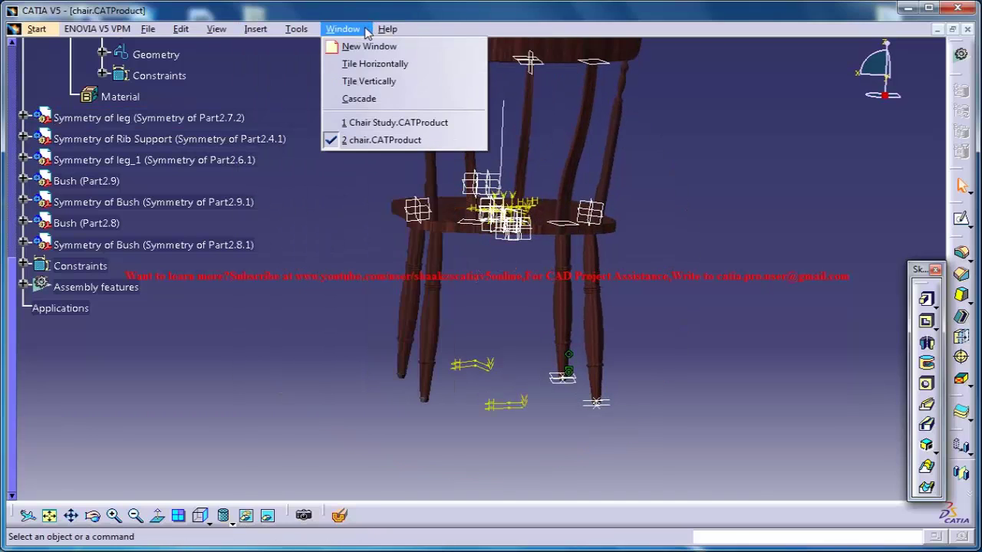
left_click(381, 122)
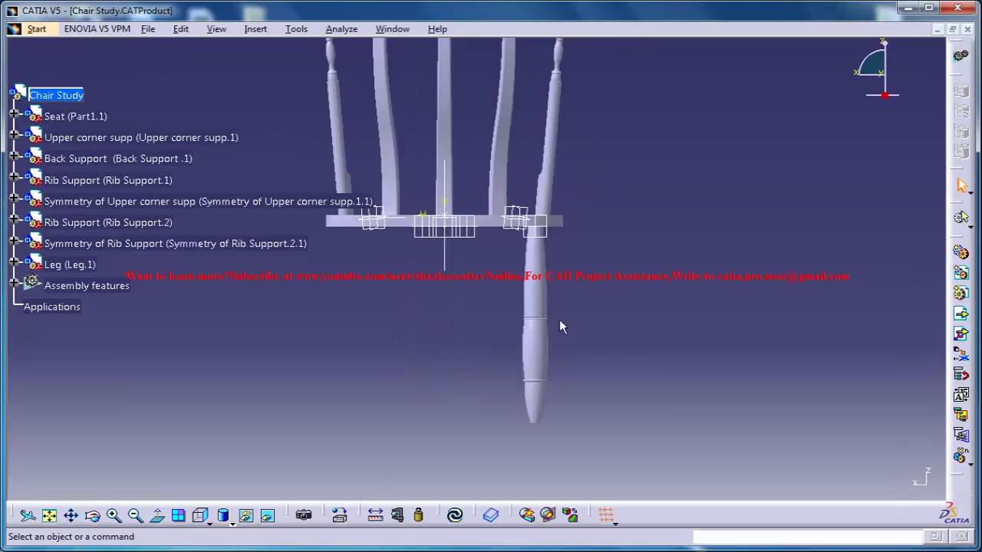
left_click(530, 301)
left_click(181, 30)
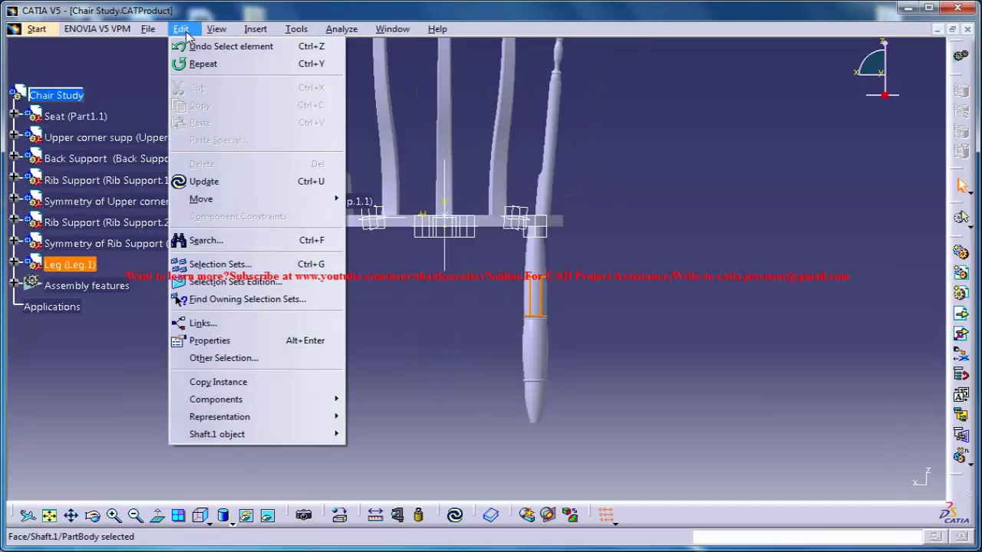
mouse_move(213, 203)
left_click(368, 202)
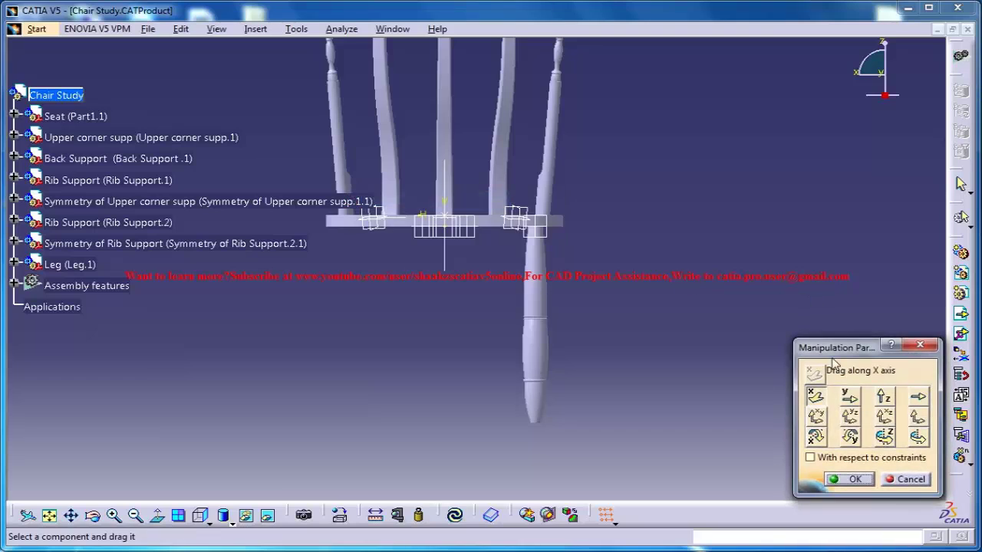
left_click(850, 437)
left_click_drag(554, 365, 563, 358)
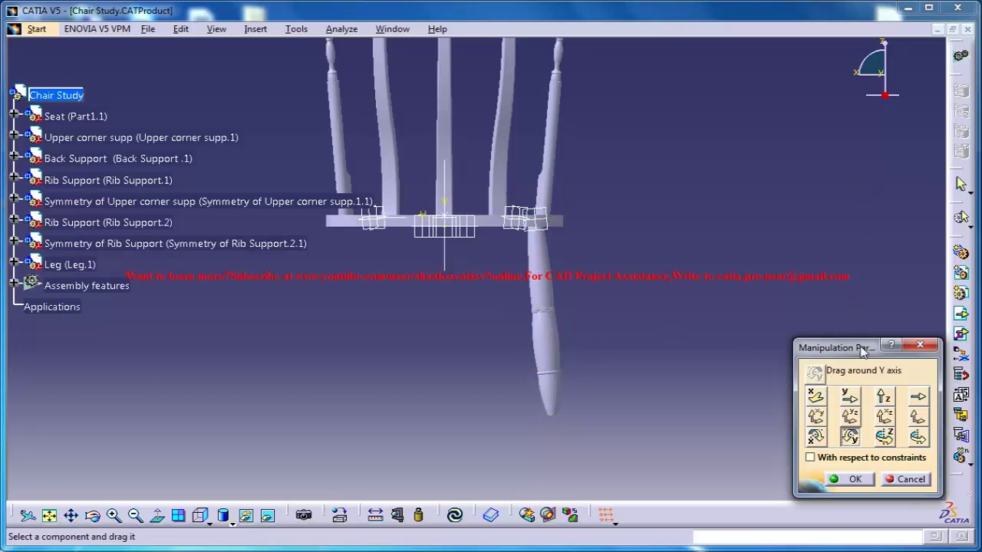
Manipulate the tilted leg slightly downwards along the Z axis and accept the move.
left_click(883, 396)
left_click_drag(551, 297, 556, 307)
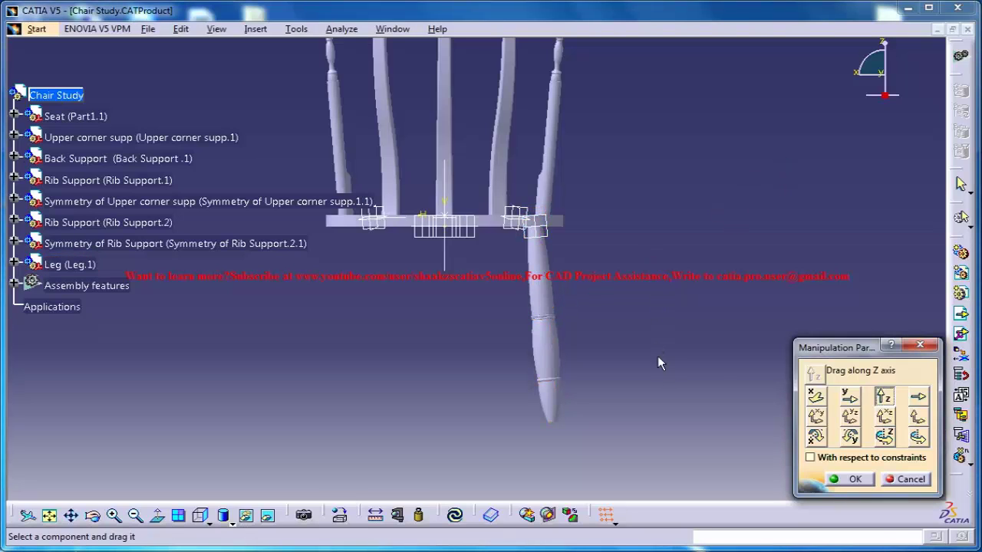
left_click(848, 481)
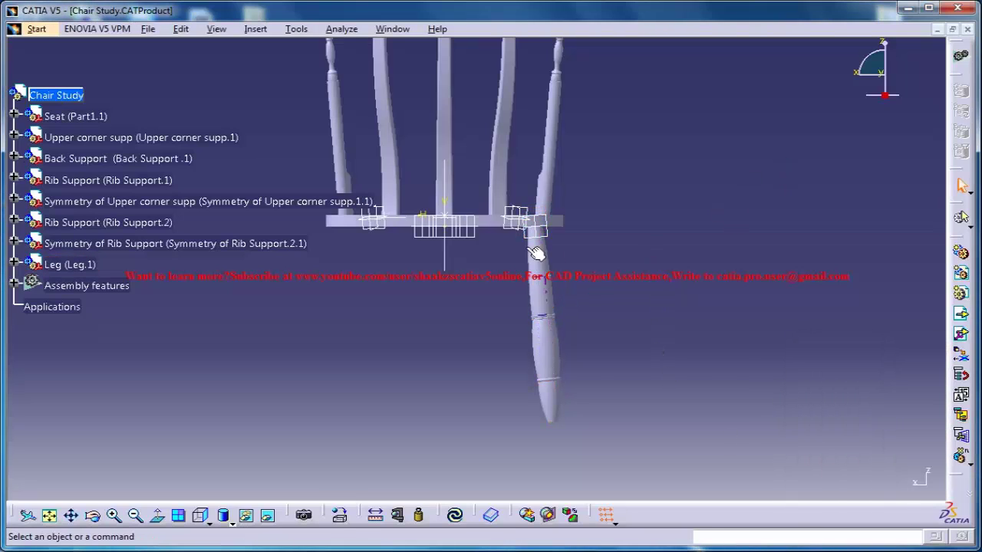
Examine the leg tilt in chair.CATProduct from the side and return to Chair Study.CATProduct.
left_click(341, 29)
mouse_move(392, 29)
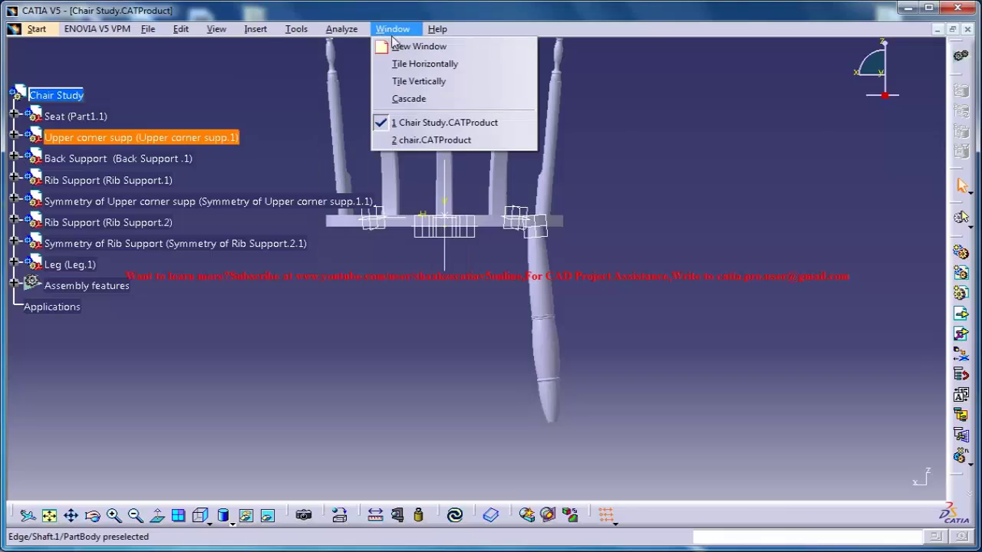
left_click(418, 139)
middle_click_drag(533, 287, 713, 257)
left_click(299, 29)
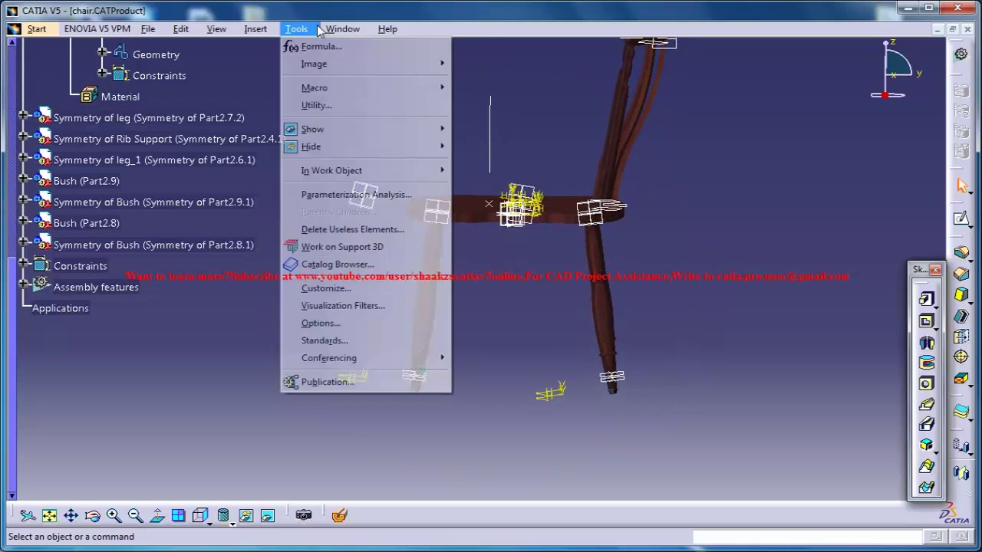
mouse_move(342, 29)
left_click(380, 121)
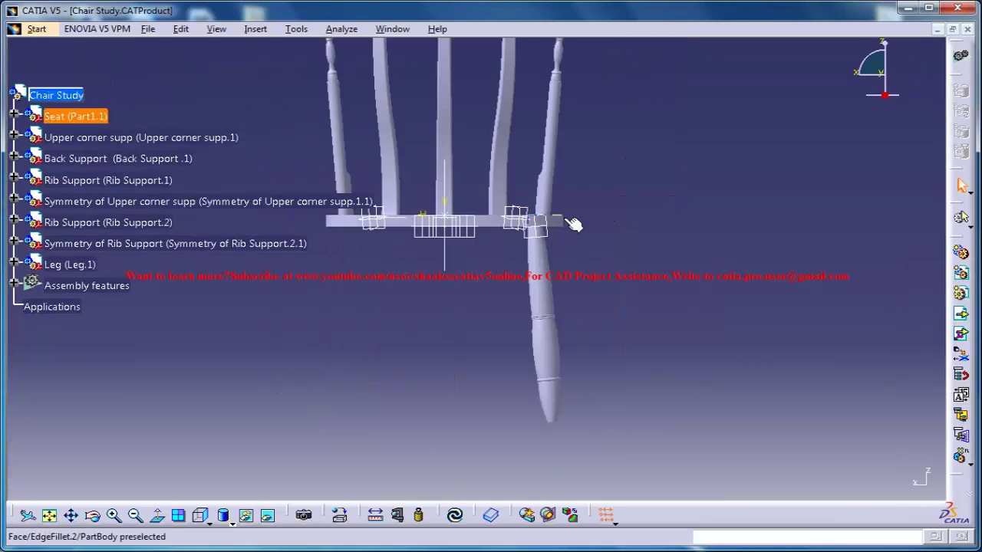
Rotate the leg slightly around the X axis so that its foot tilts towards the front of the seat.
middle_click_drag(469, 284, 529, 284)
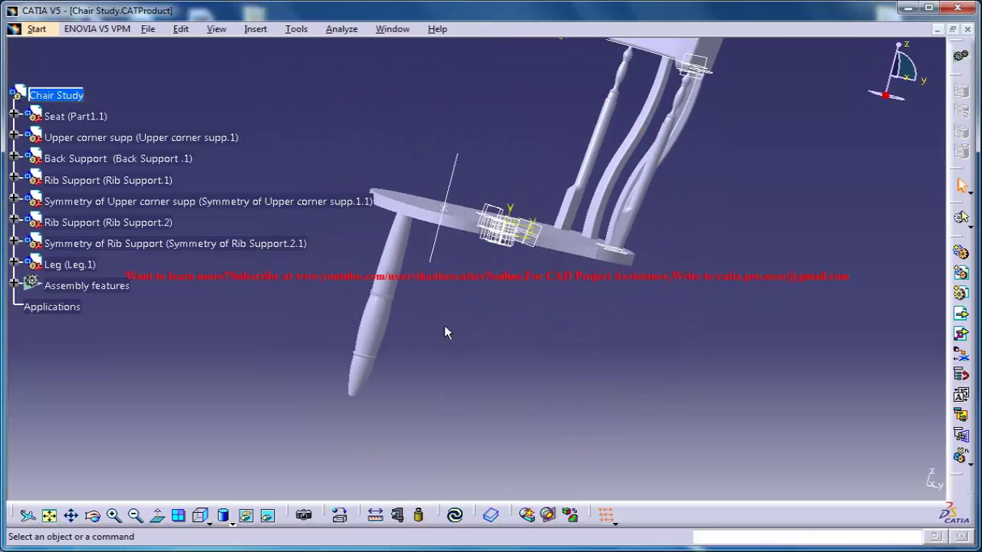
left_click(206, 521)
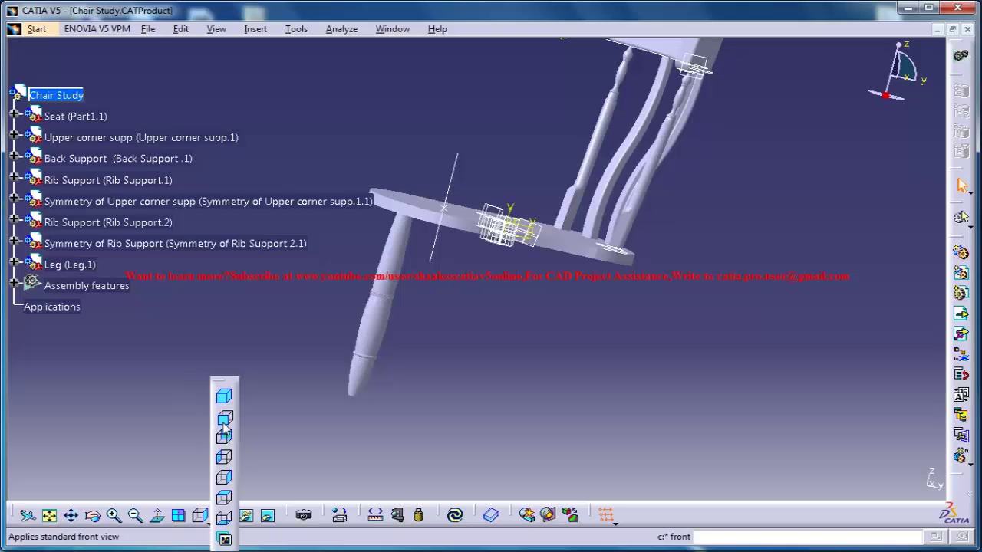
left_click(224, 420)
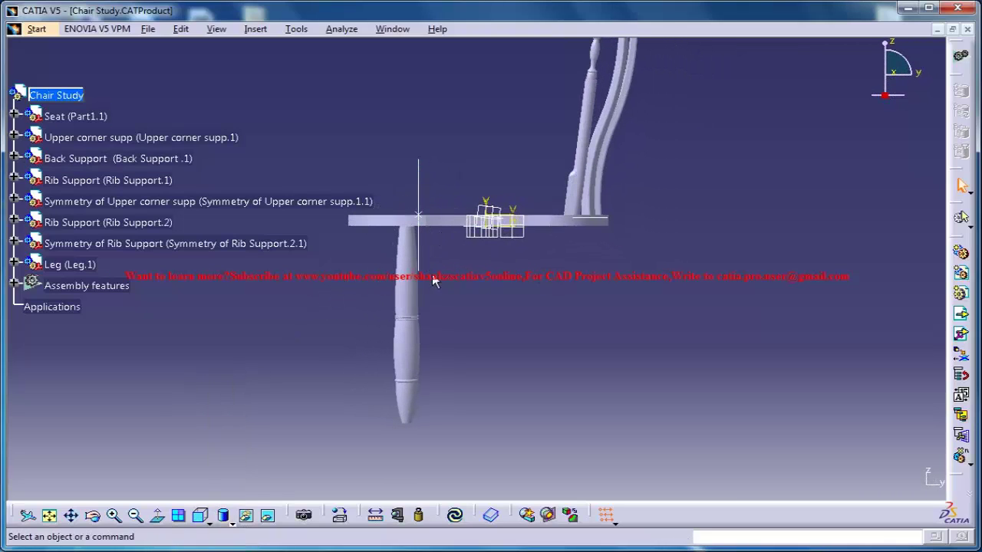
left_click(255, 28)
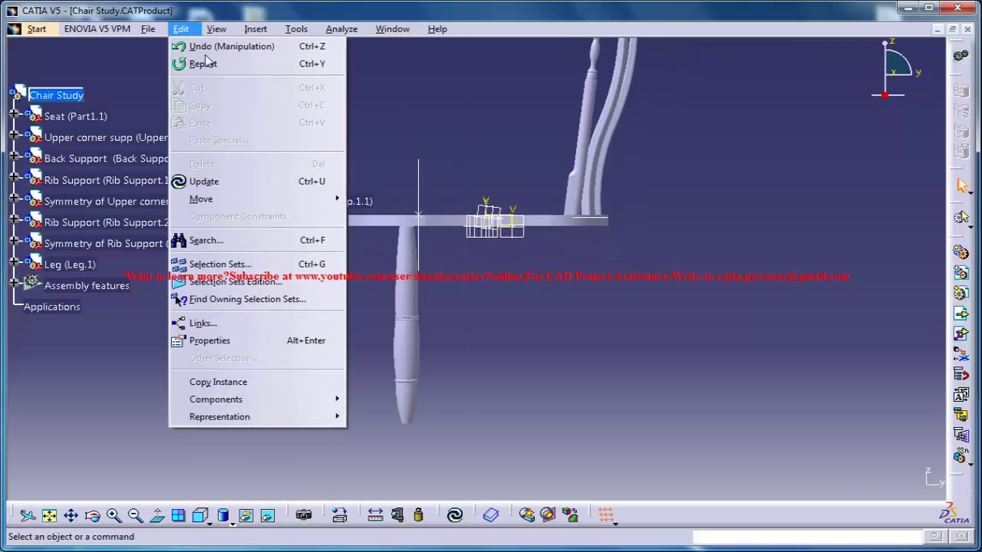
mouse_move(223, 198)
left_click(373, 200)
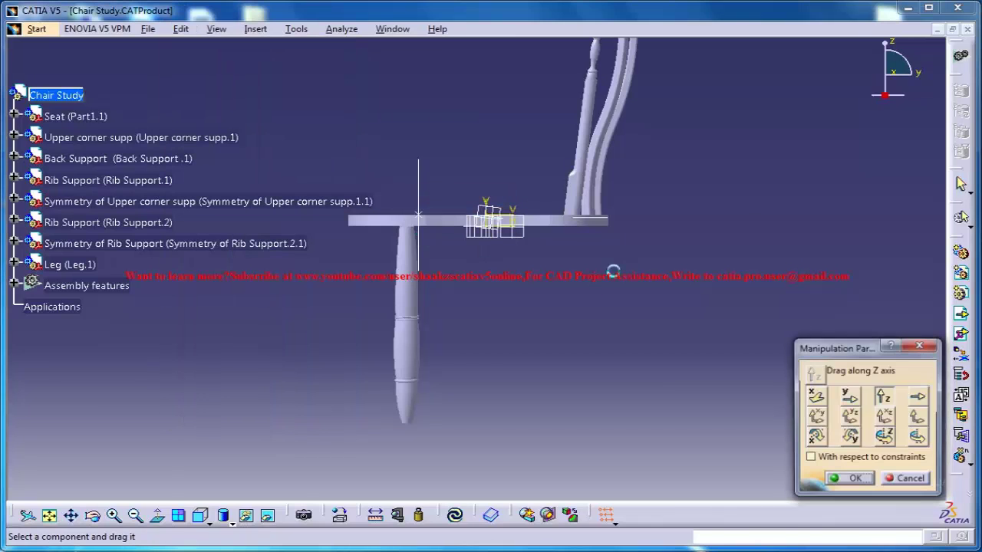
left_click(813, 441)
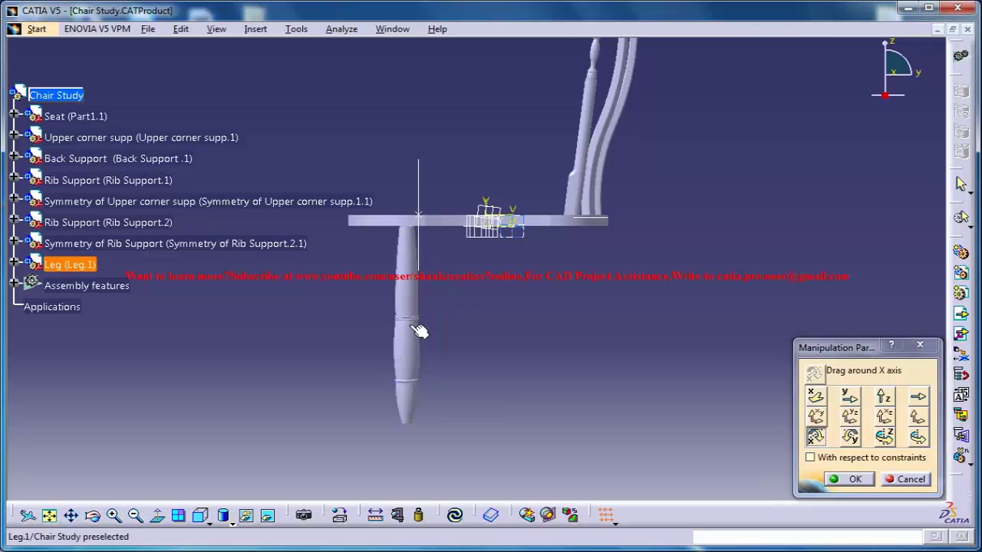
left_click_drag(421, 329, 394, 330)
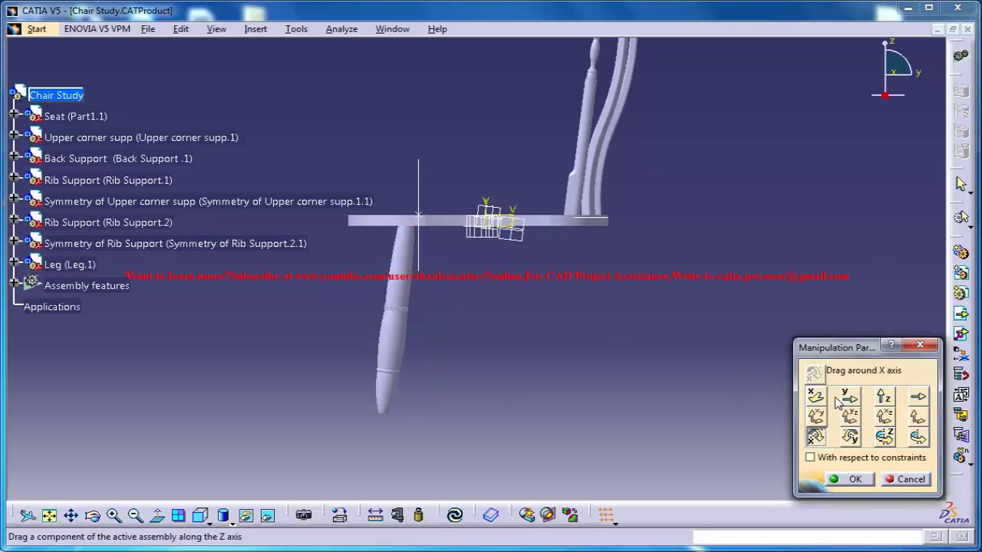
Manipulate the forward-tilted leg slightly downwards along the Z axis and accept the move.
left_click(885, 397)
mouse_move(410, 281)
left_mouse_down()
mouse_move(415, 293)
mouse_move(417, 284)
left_mouse_up()
left_click(855, 479)
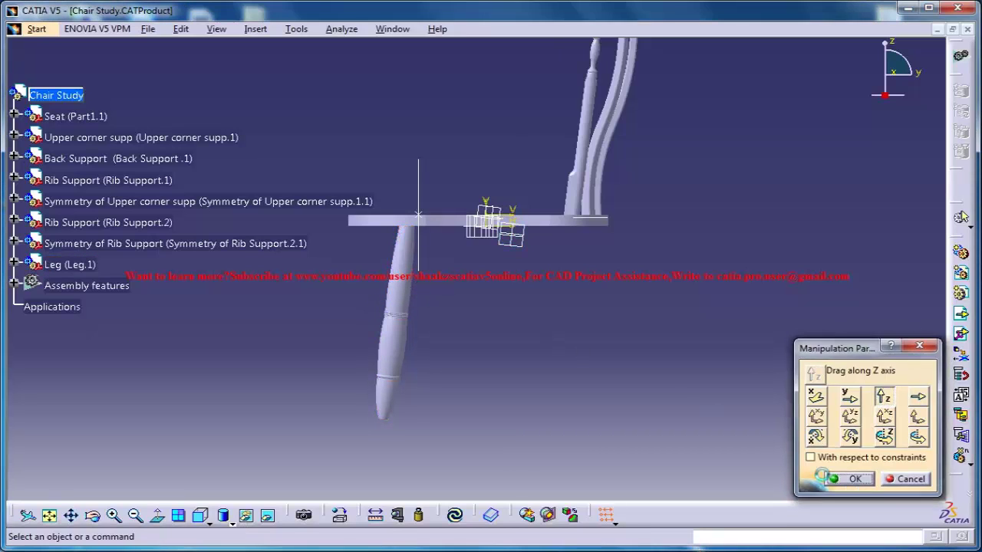
Mirror the leg to the opposite side of the seat as a new component, using the central Rib Support's plane as the symmetry plane.
middle_click_drag(425, 192, 625, 302)
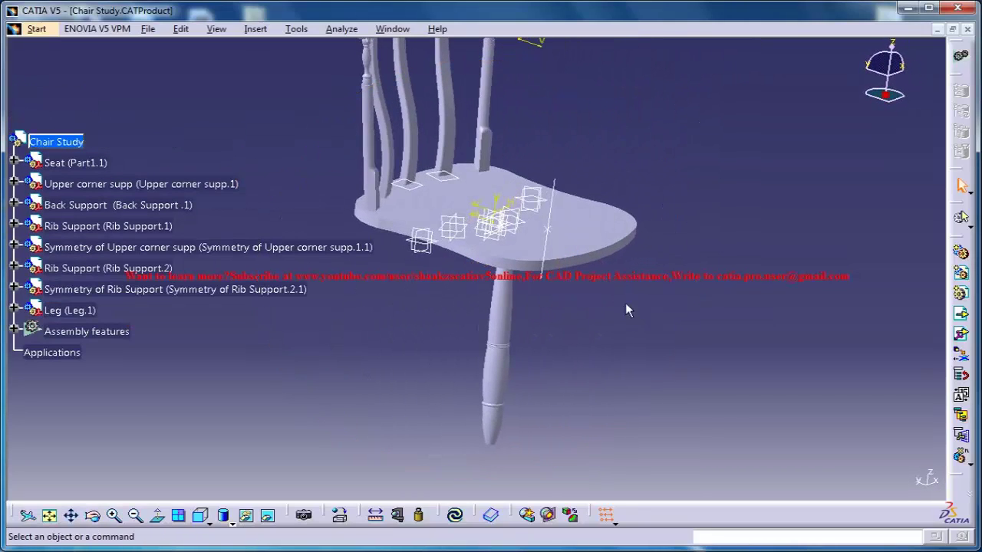
middle_click_drag(485, 159, 510, 176)
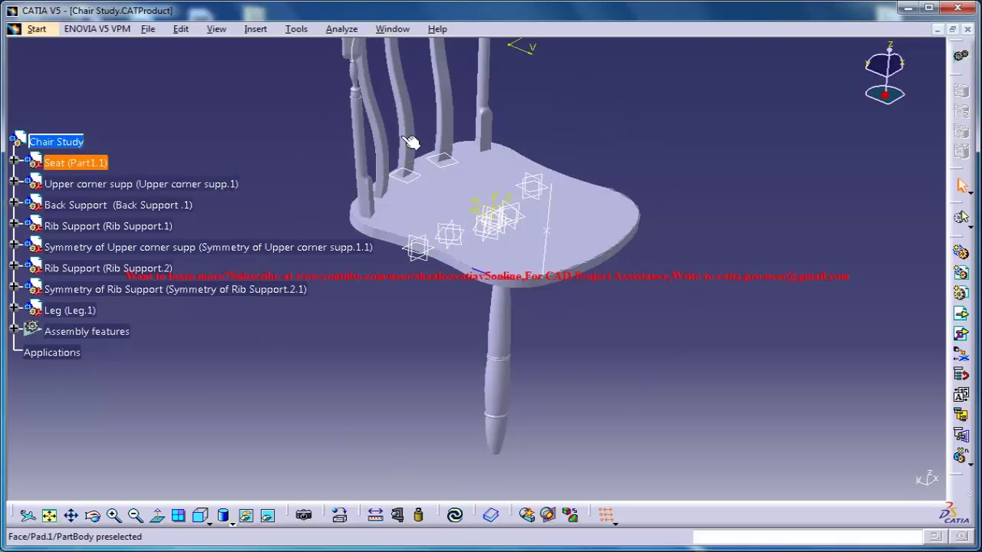
left_click(181, 28)
mouse_move(253, 31)
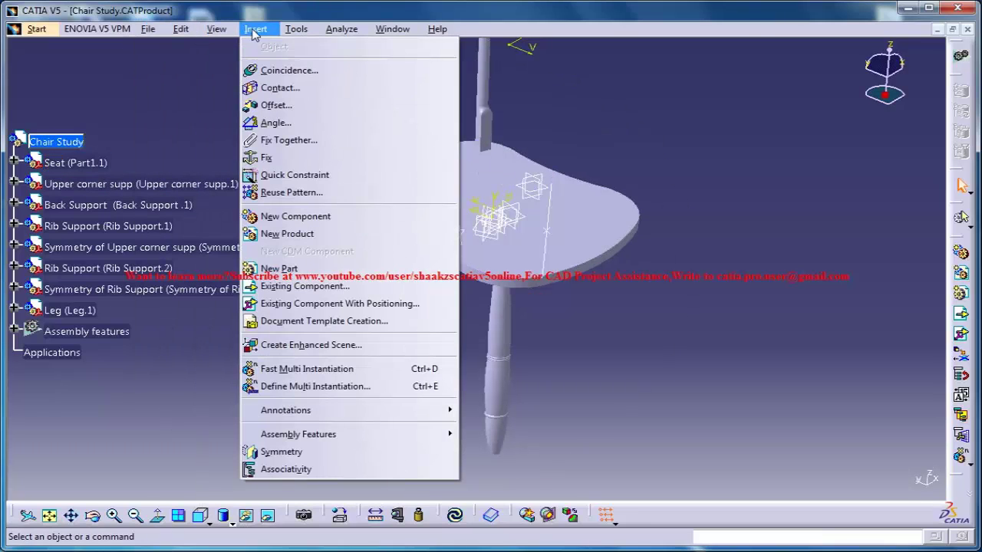
left_click(322, 453)
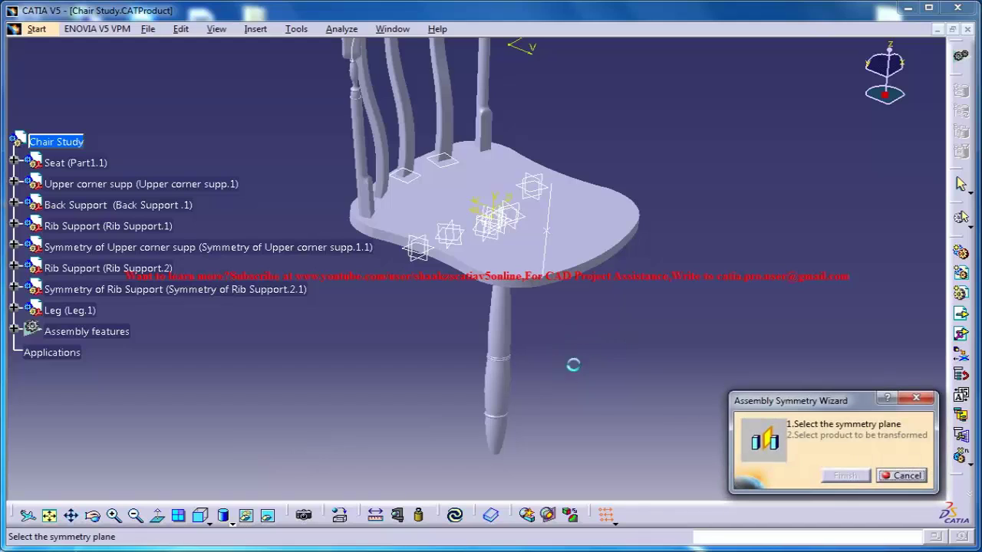
middle_click_drag(540, 300, 509, 258)
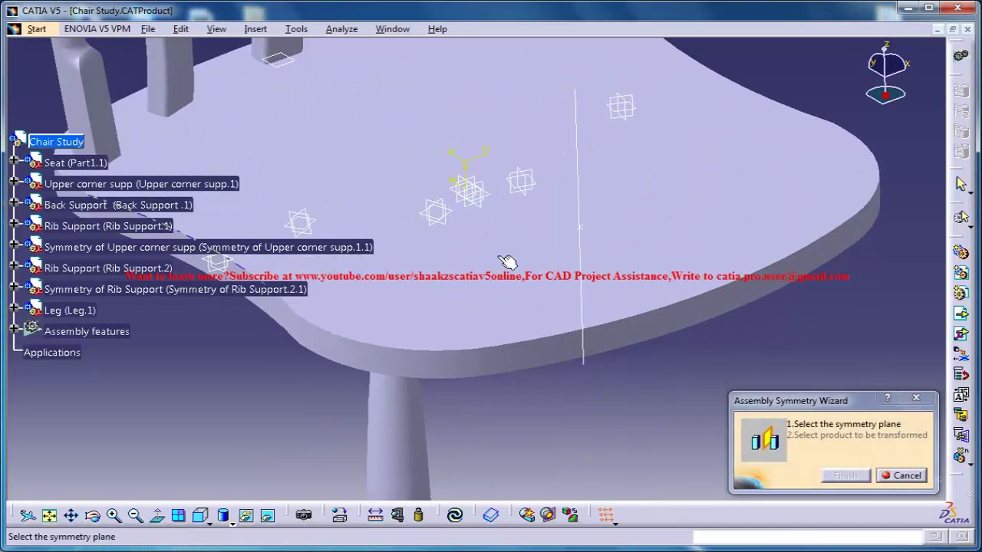
left_click(489, 217)
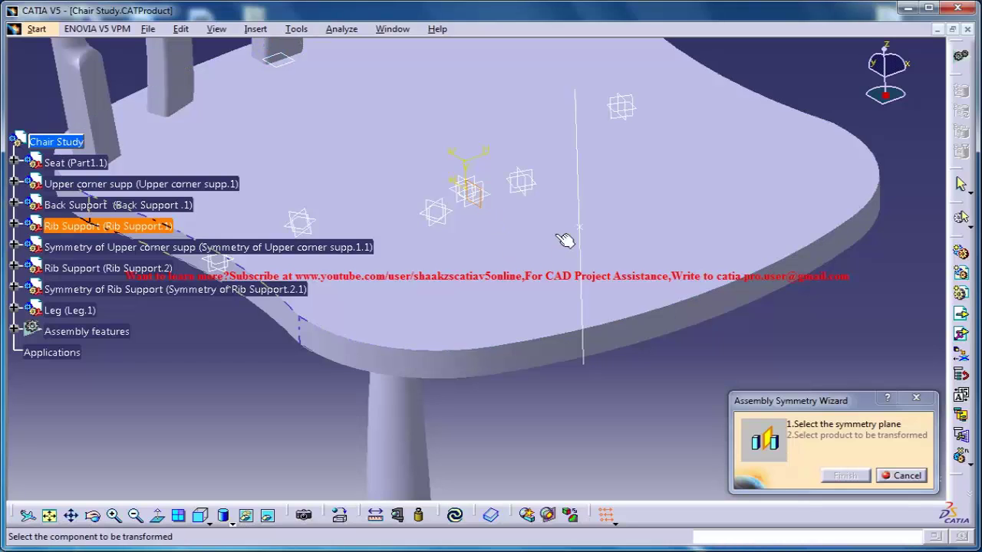
left_click(404, 450)
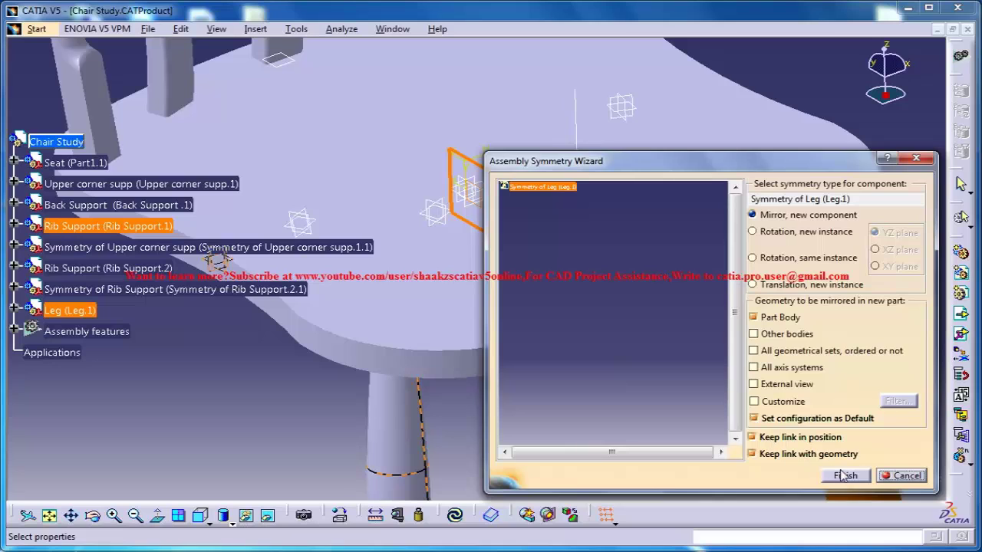
left_click(843, 476)
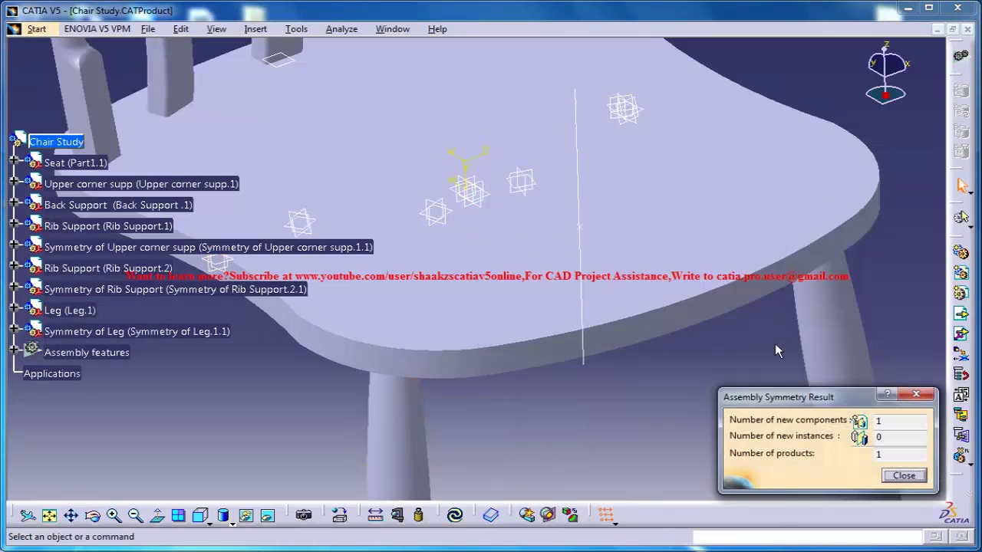
left_click(882, 476)
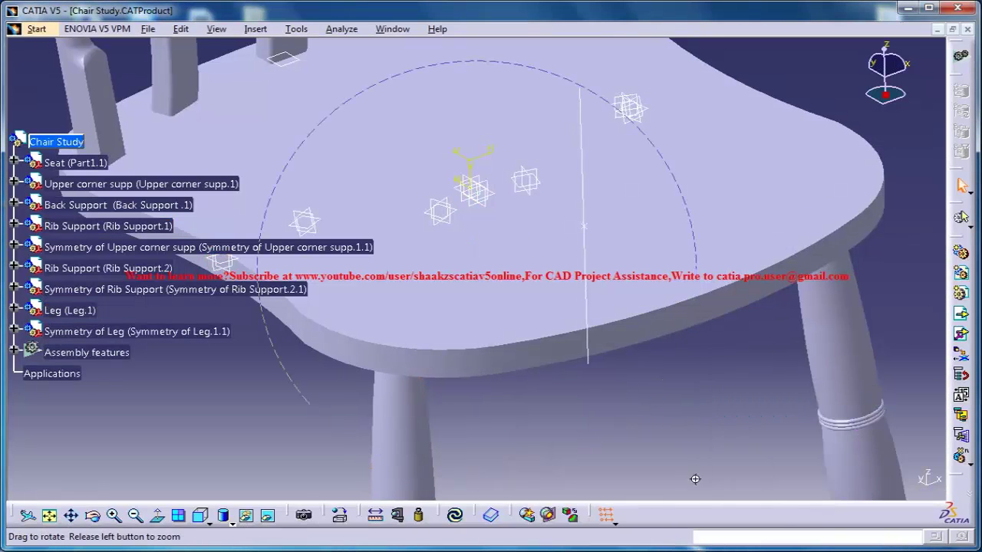
middle_click_drag(695, 478, 692, 388)
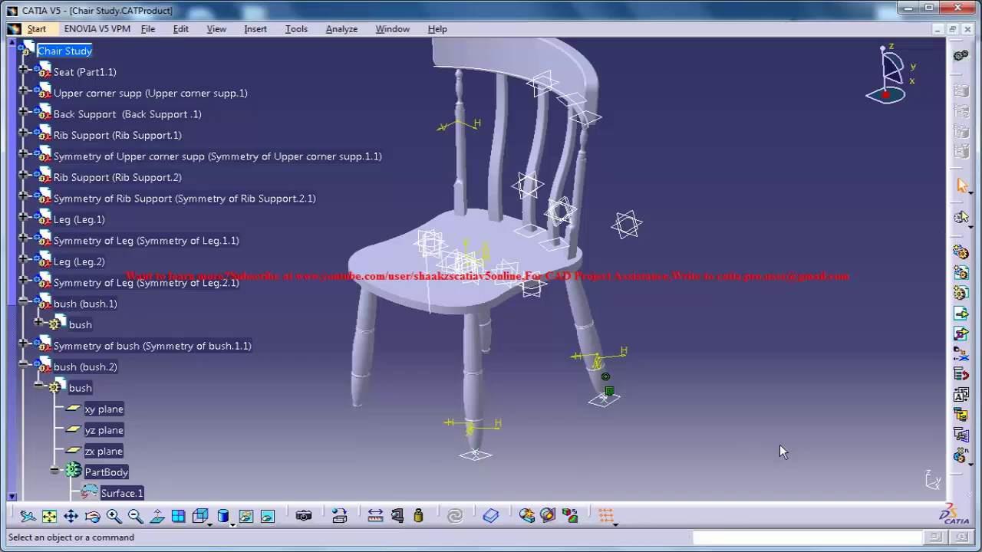
right_click(713, 525)
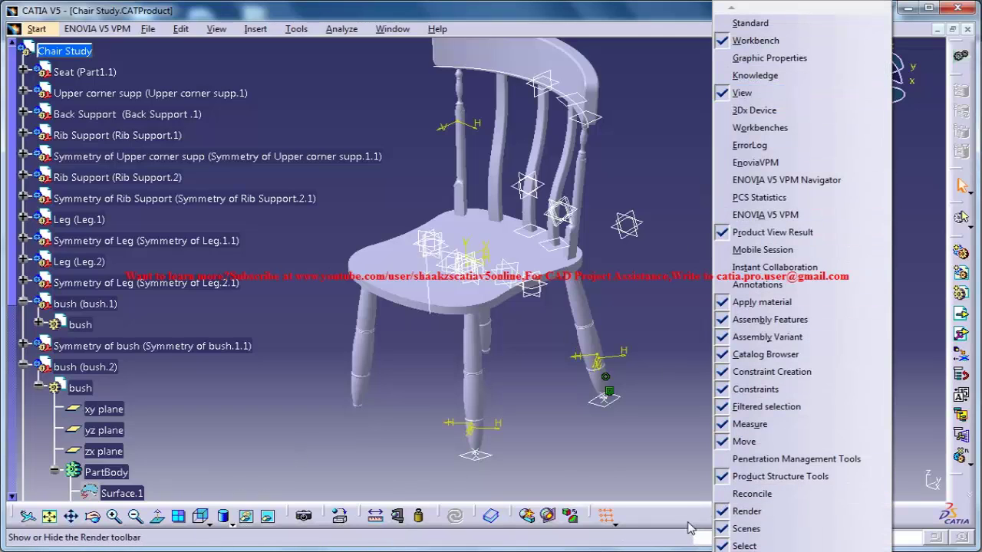
left_click(763, 406)
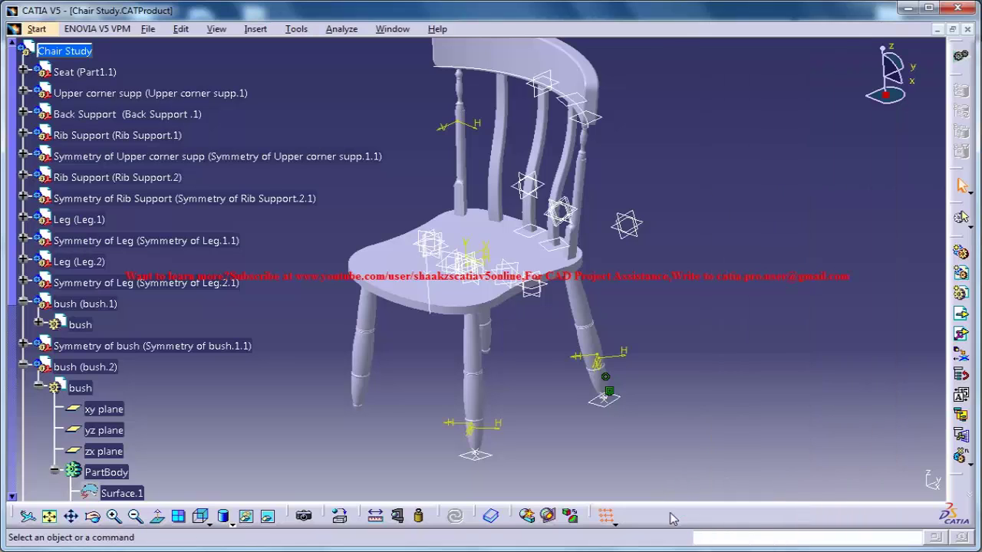
right_click(673, 519)
scroll(721, 529, "down", 1)
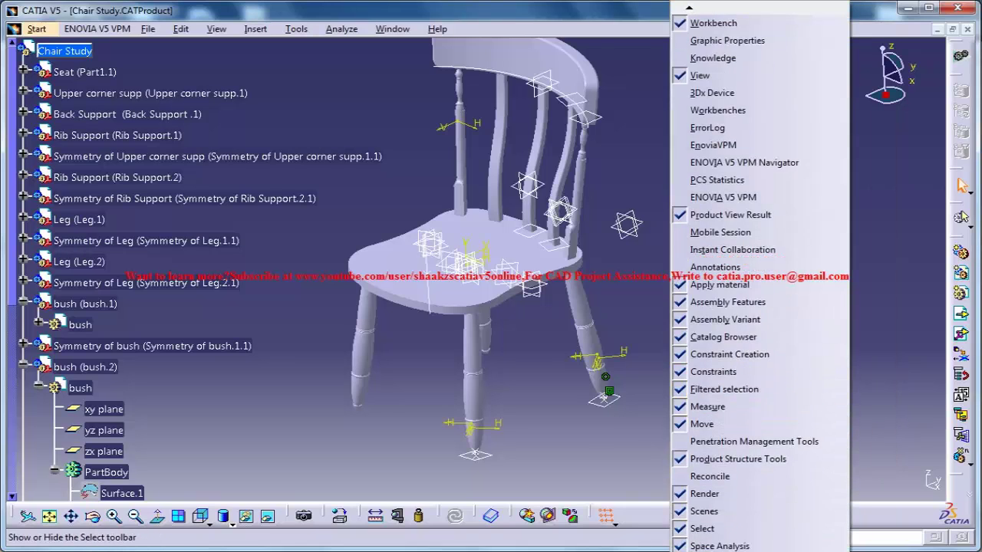
scroll(721, 529, "down", 5)
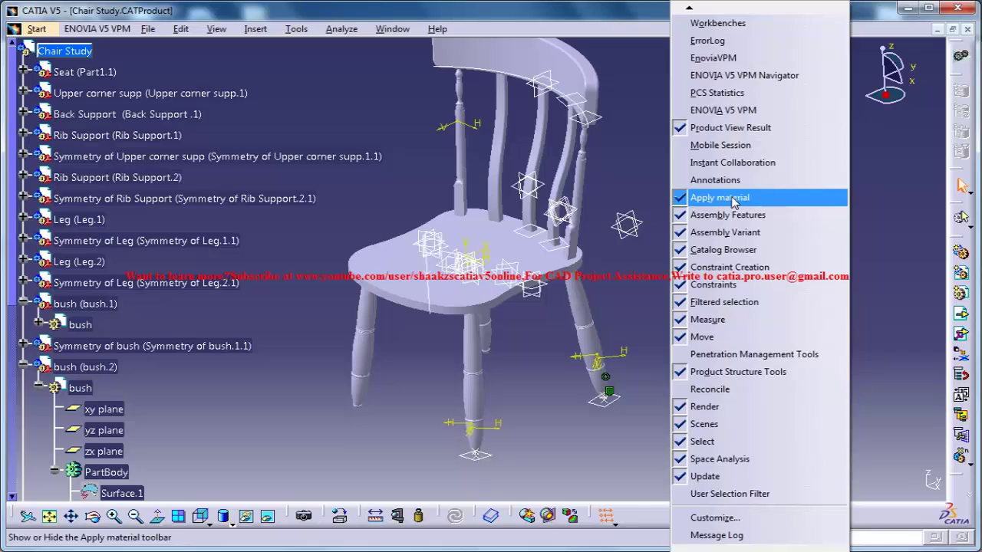
left_click(637, 454)
right_click(650, 522)
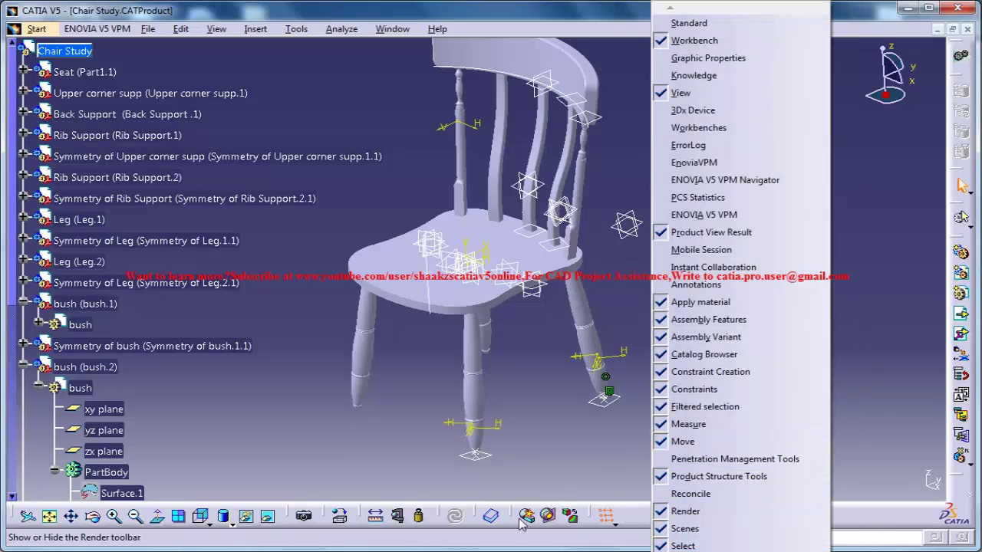
left_click(558, 476)
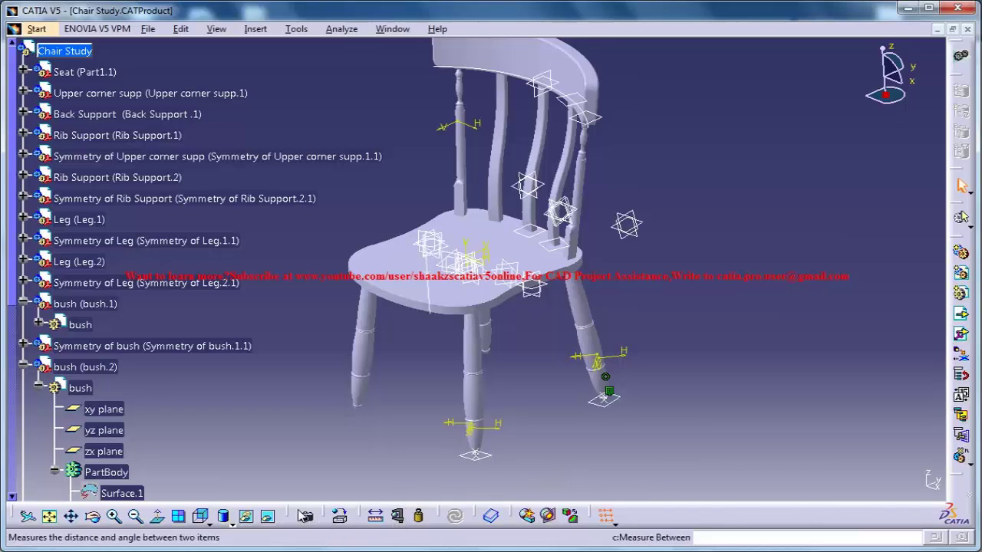
Open the Default Material Catalog library and place its window clear of the specification tree.
left_click(340, 517)
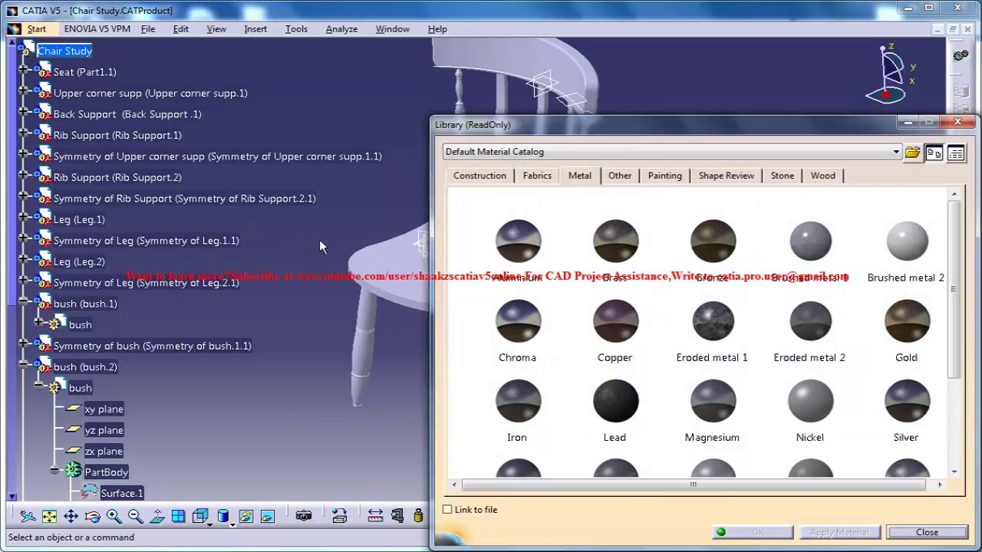
left_click_drag(586, 131, 429, 119)
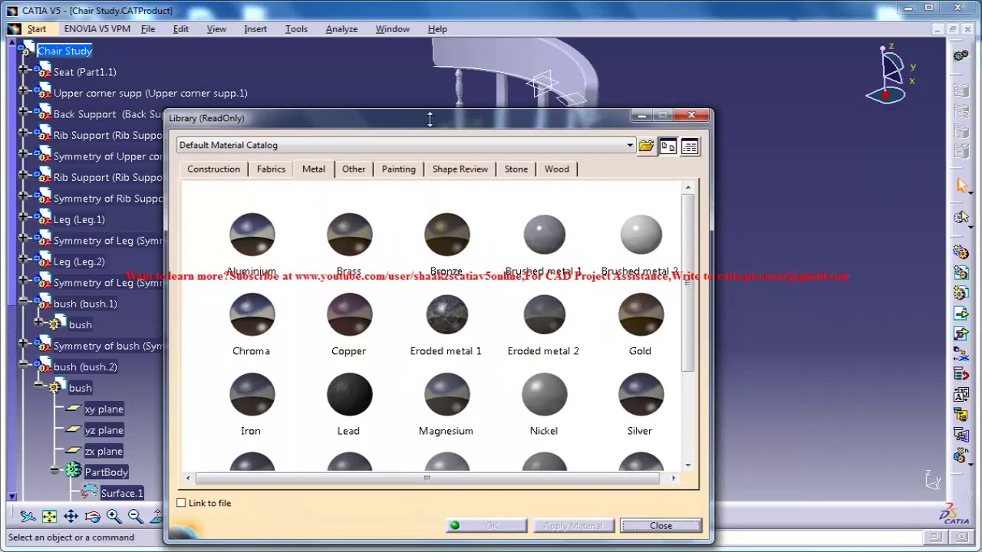
left_click(707, 115)
left_click_drag(402, 128, 588, 97)
Find the Scandinavian Fir material in the catalog's Wood family and assign it to the Seat.
left_click(584, 140)
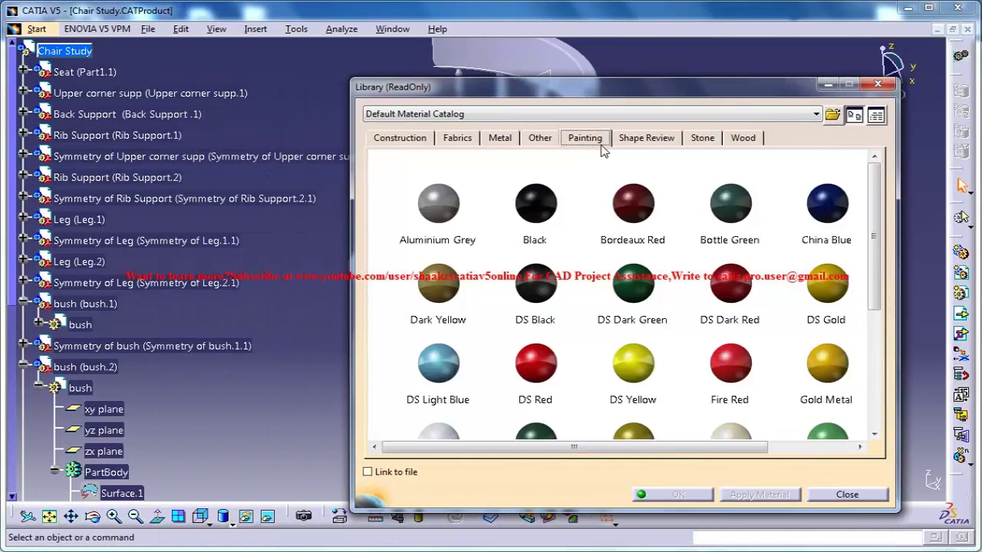
left_click(446, 303)
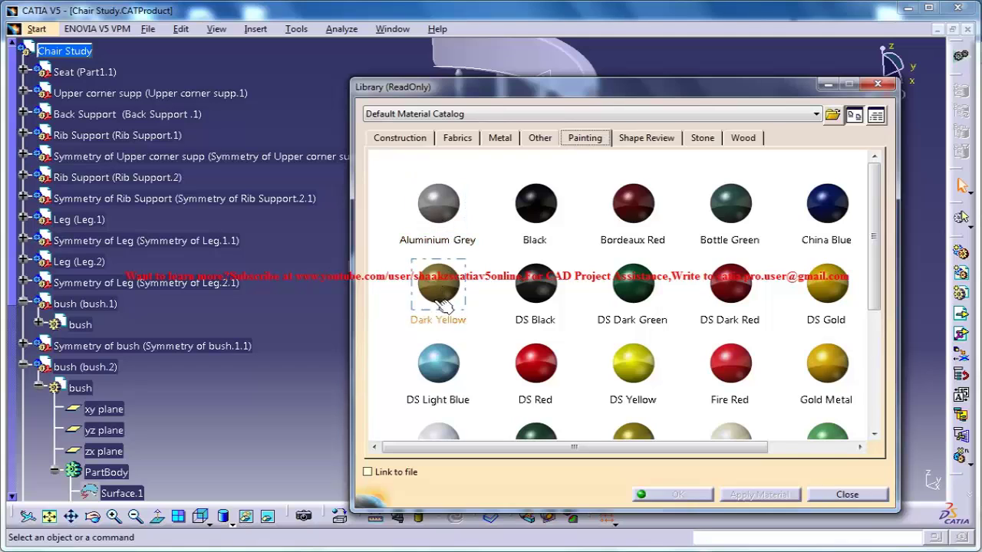
left_click(539, 139)
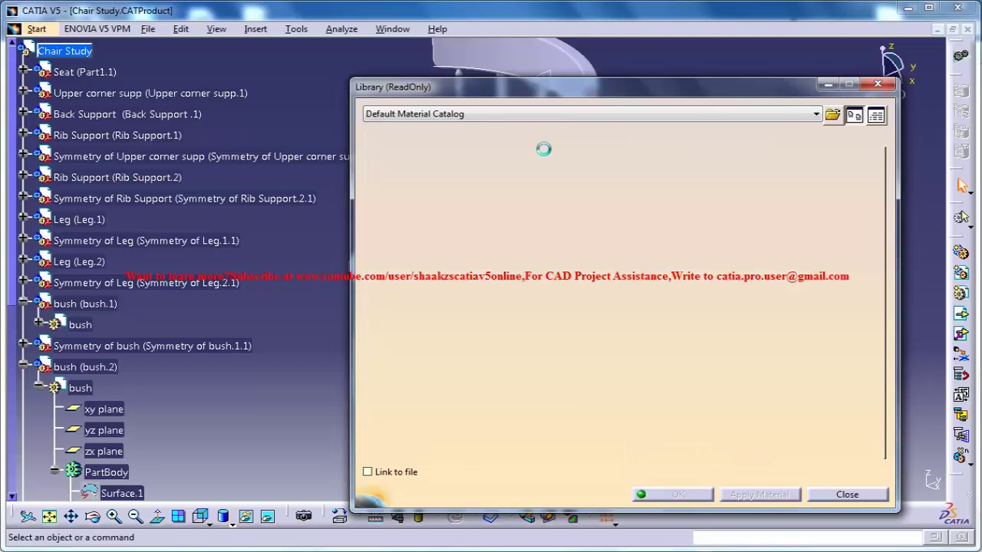
left_click(703, 140)
left_click(743, 140)
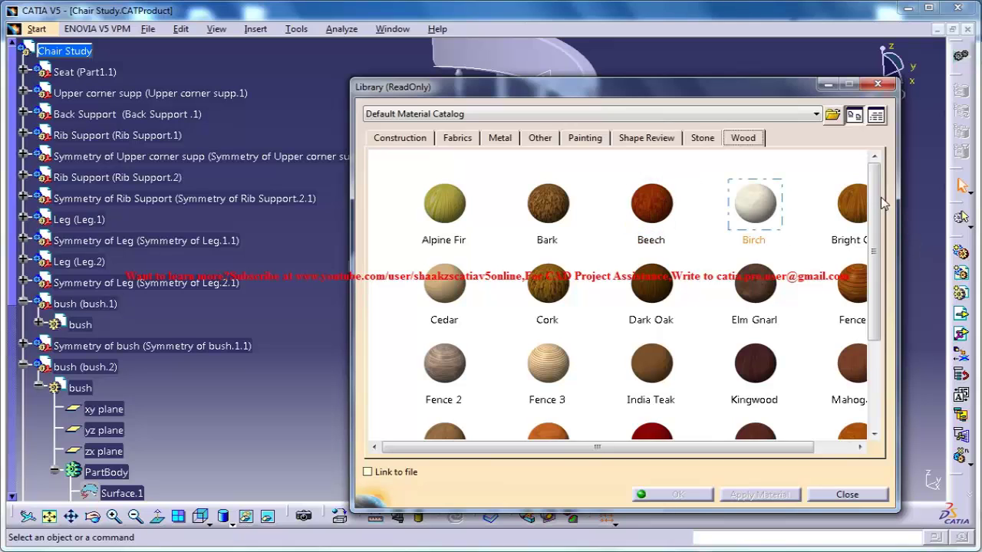
left_click_drag(878, 201, 819, 310)
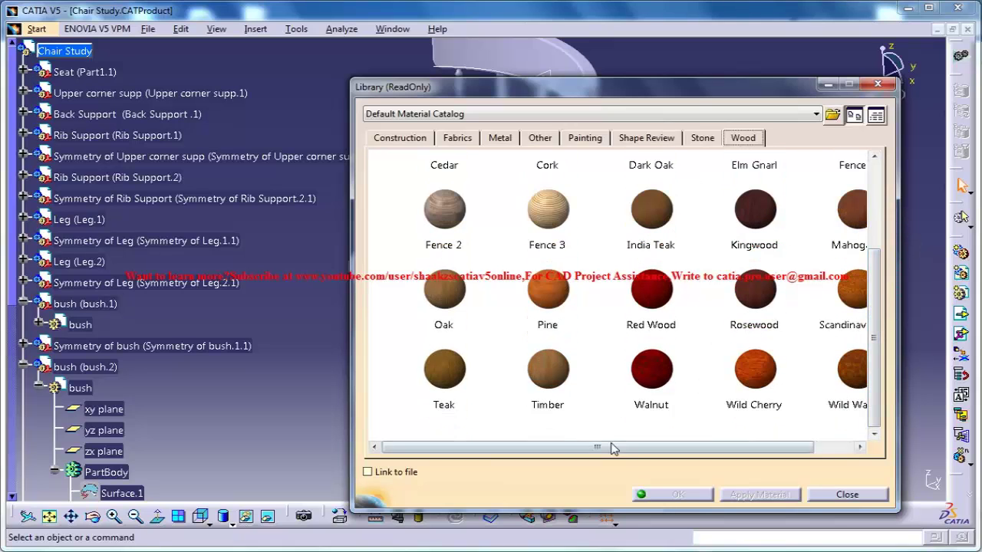
left_click_drag(613, 449, 842, 435)
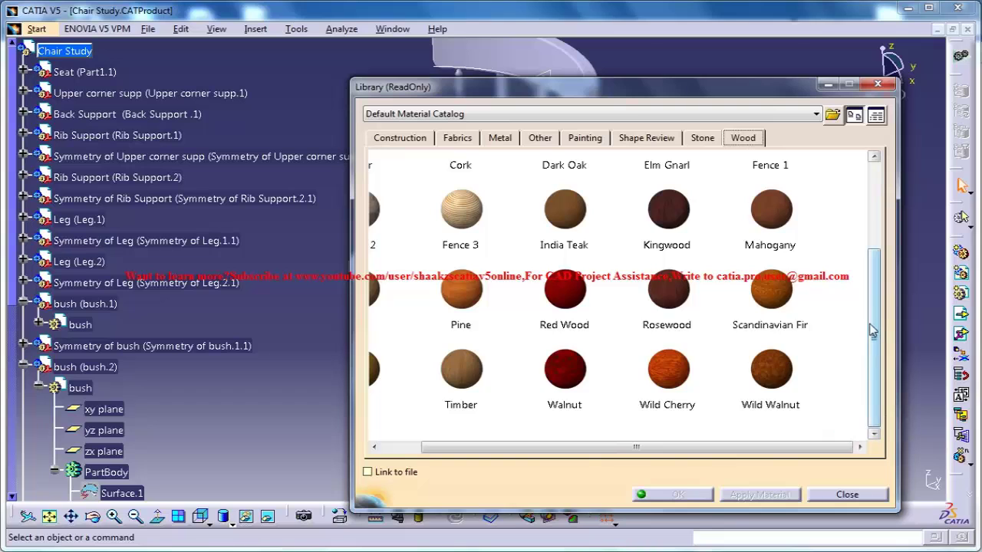
left_click_drag(872, 330, 887, 265)
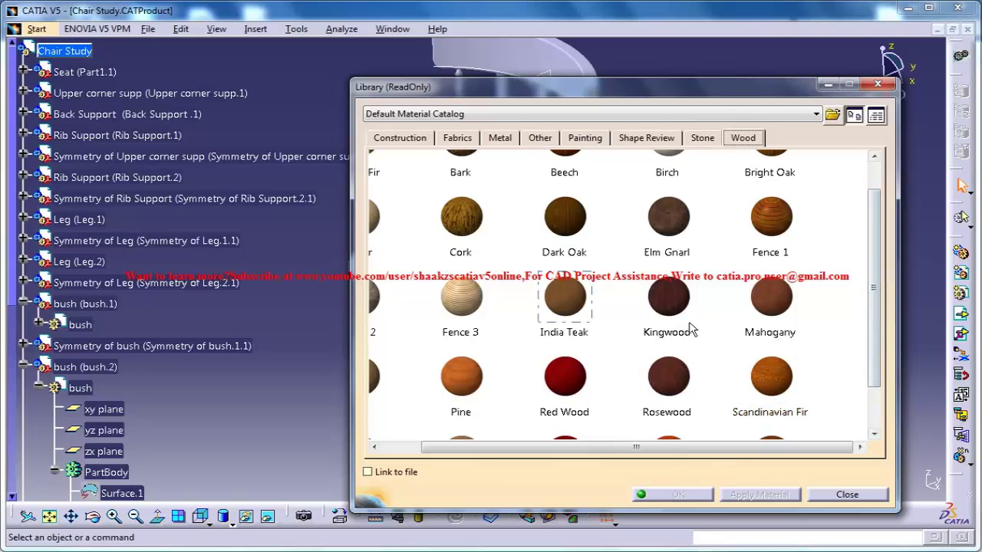
left_click_drag(759, 392, 105, 79)
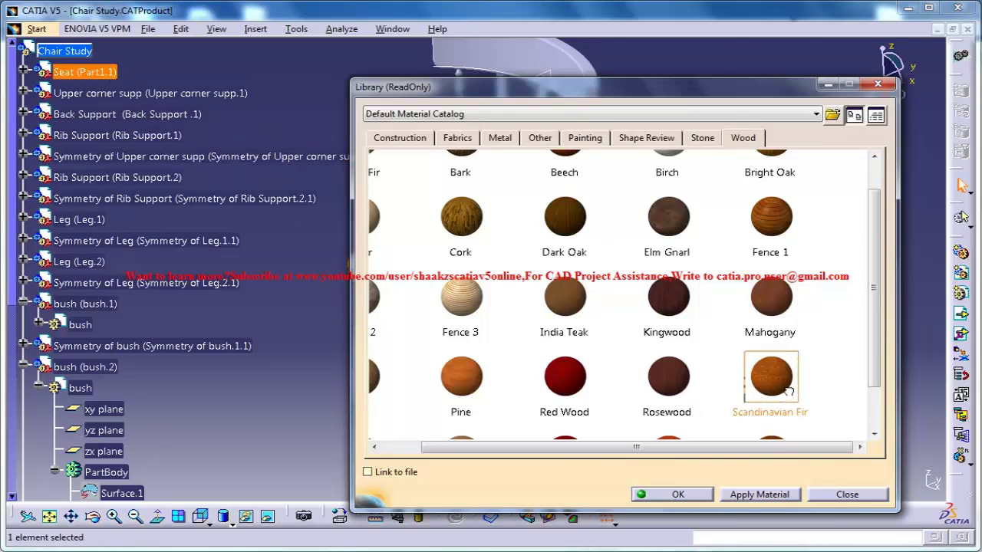
Assign the Scandinavian Fir material to the original Upper corner supp, the Back Support, Rib Support.1 and Leg.1.
left_click_drag(774, 384, 160, 100)
left_click(192, 157, "ctrl")
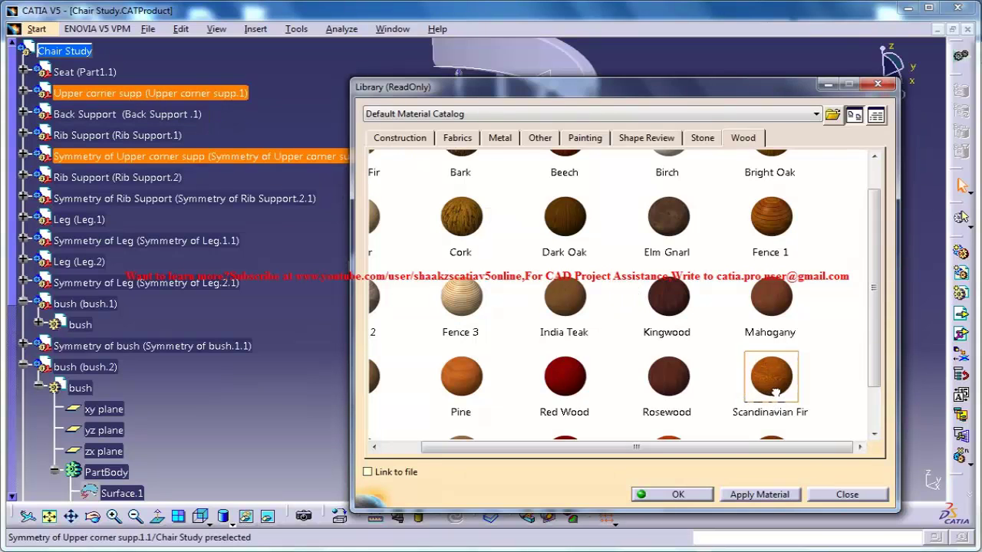
left_click_drag(770, 376, 122, 121)
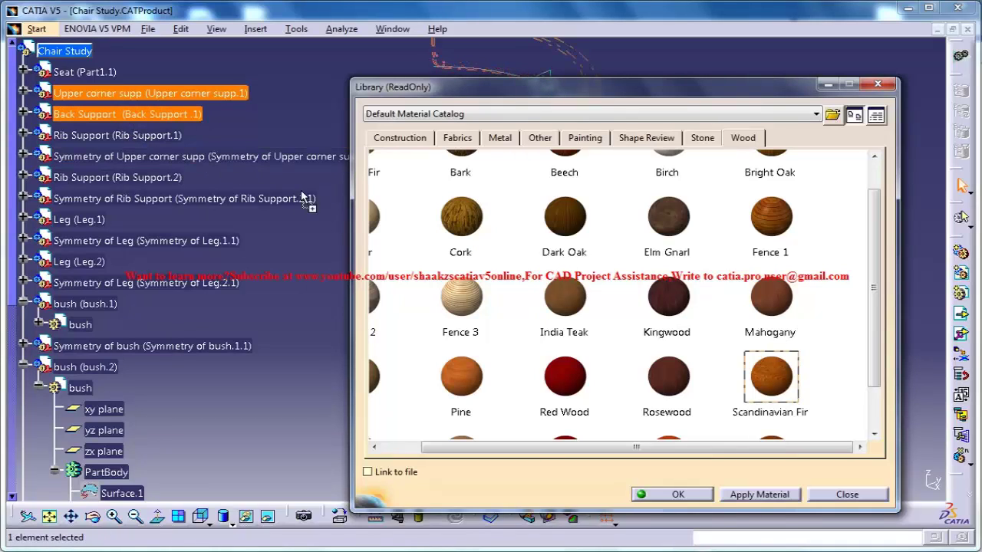
left_click_drag(792, 391, 99, 137)
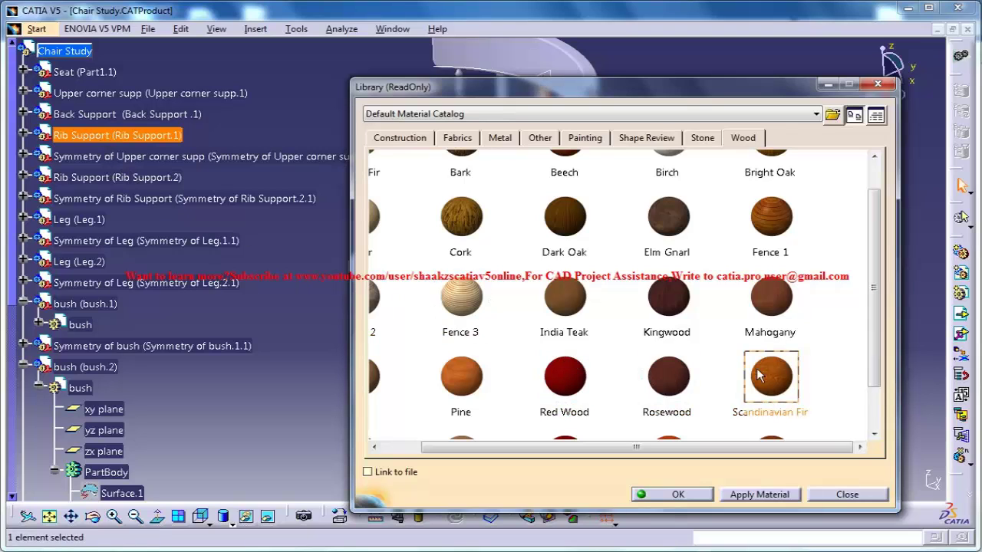
left_click_drag(790, 383, 96, 221)
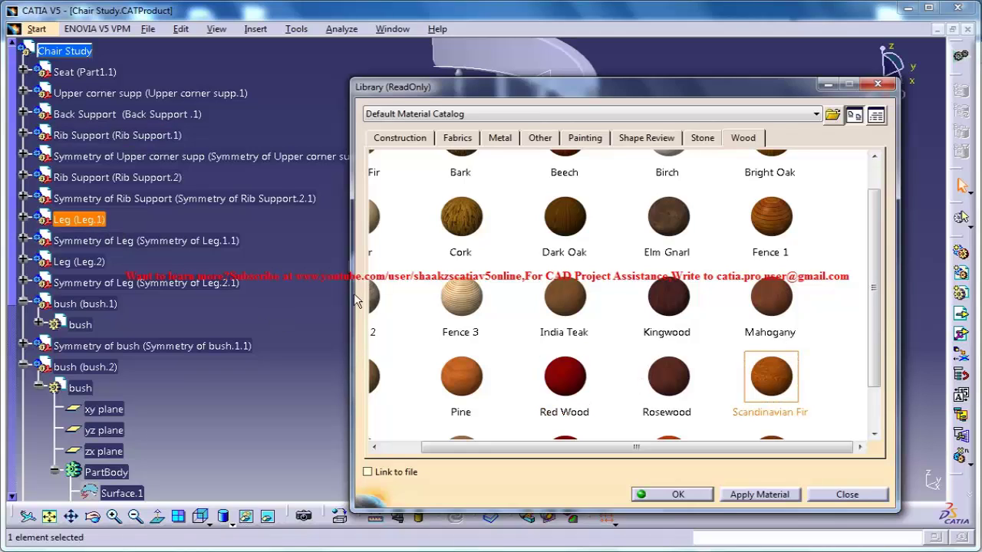
Assign the Rubber material from the catalog's Other family to bush.1 and accept the material assignments.
left_click_drag(743, 387, 706, 385)
left_click(584, 137)
left_click(540, 137)
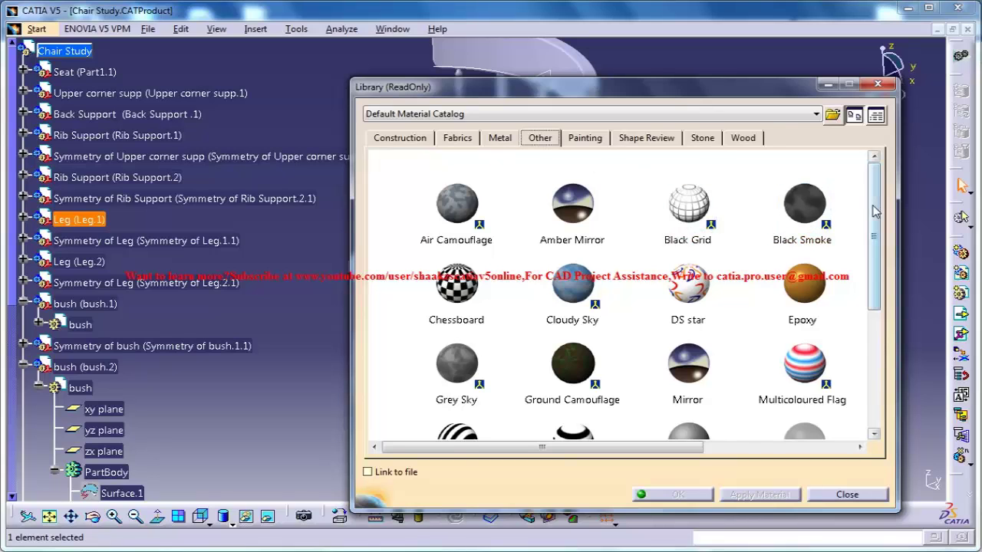
left_click_drag(872, 234, 862, 335)
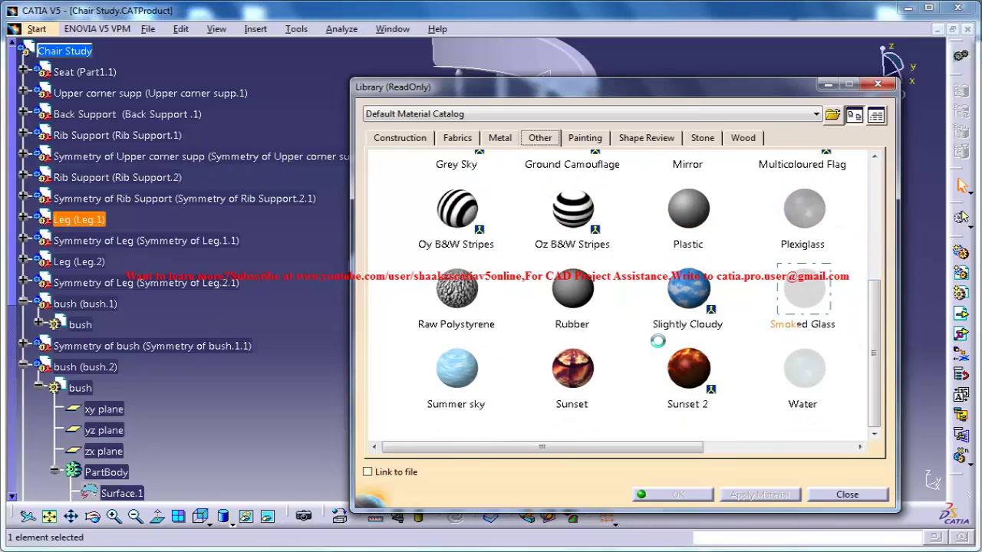
left_click_drag(572, 290, 83, 305)
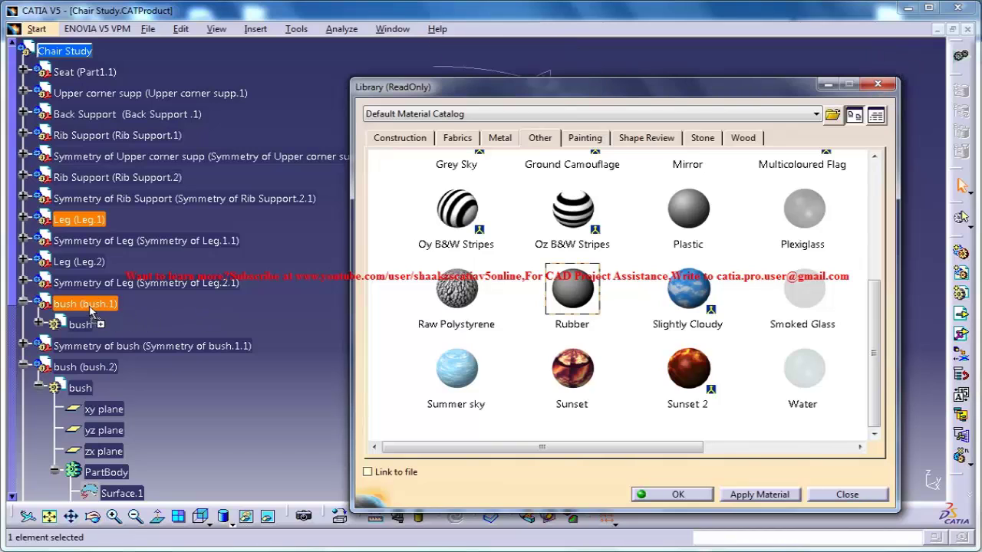
left_click(678, 496)
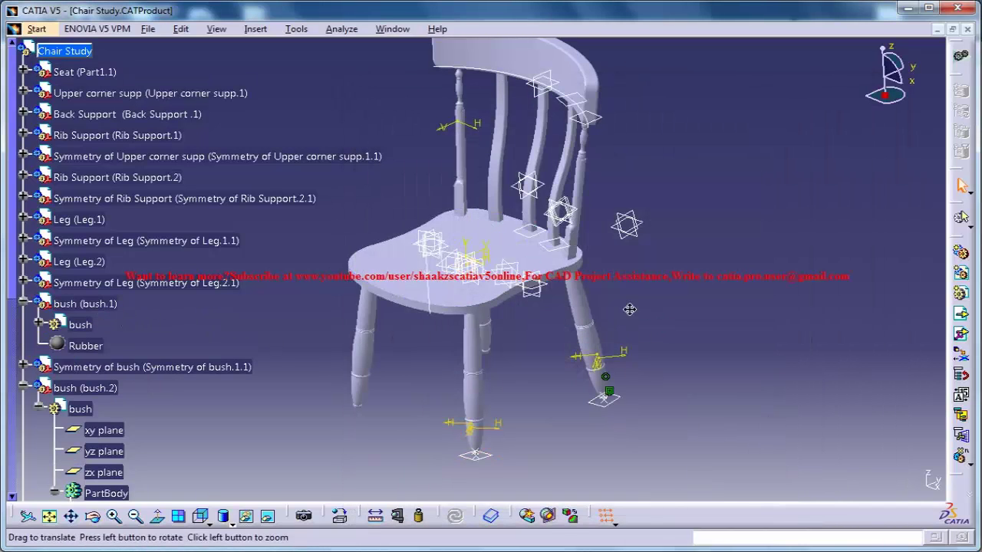
Display the chair in Shading with Material mode and check which components carry a material.
middle_click_drag(628, 309, 598, 355)
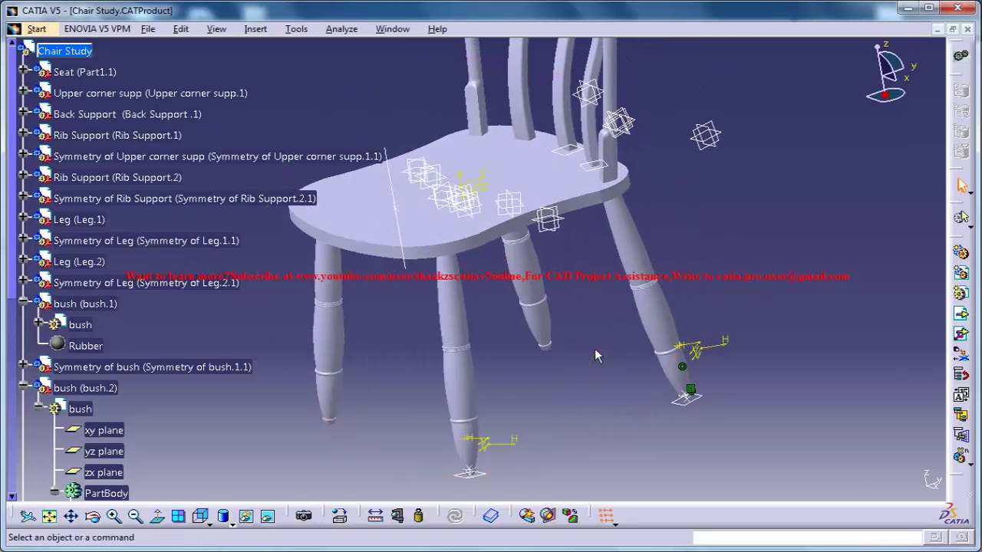
left_click(231, 522)
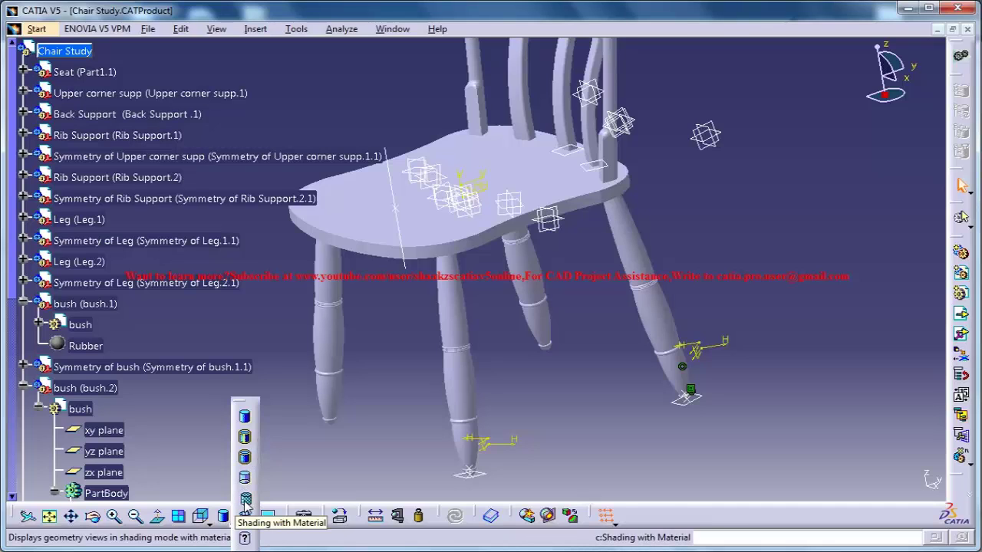
left_click(245, 500)
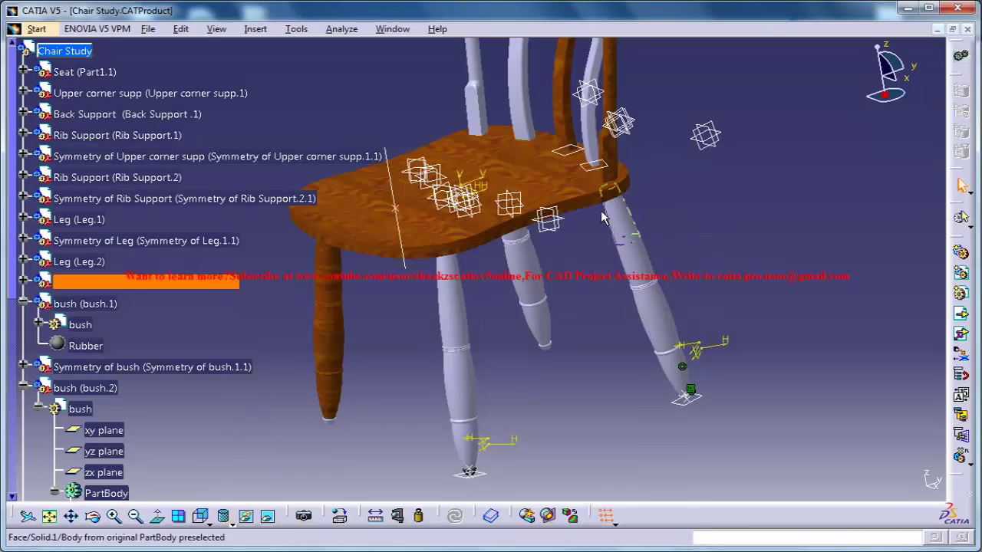
middle_click_drag(602, 227, 613, 259)
middle_click_drag(563, 238, 569, 262)
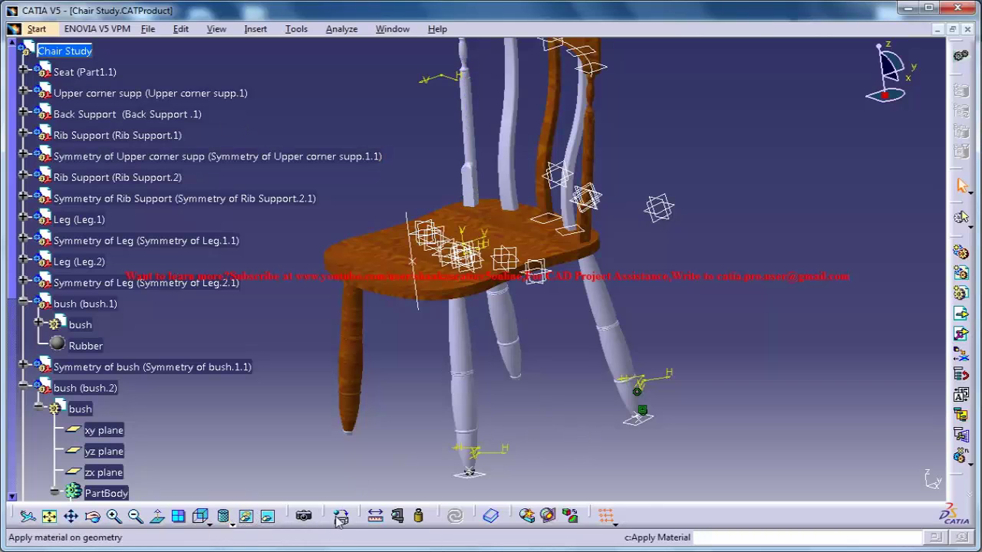
Reopen the material library clear of the model and apply Scandinavian Fir from the Wood family to the rear legs in the 3D view.
left_click(418, 515)
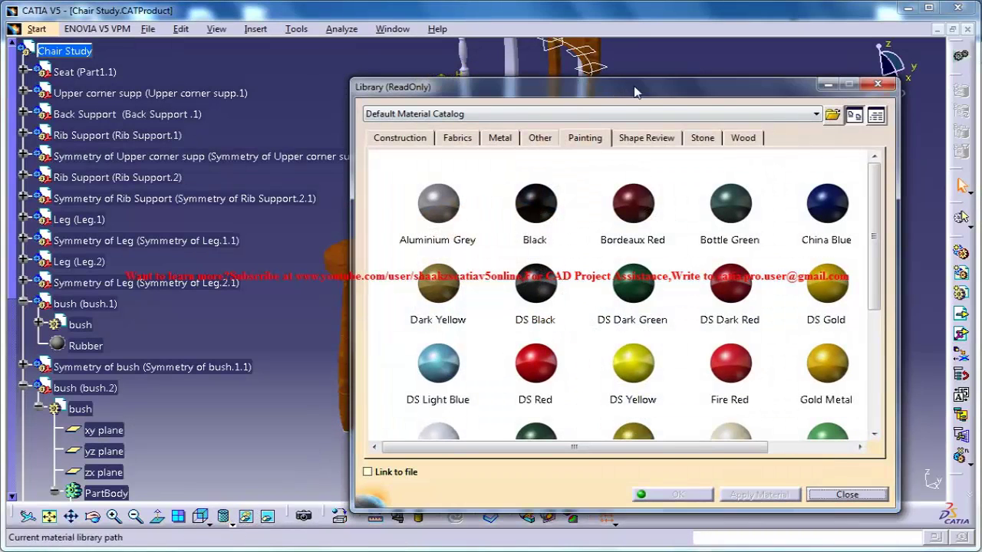
left_click_drag(620, 86, 229, 105)
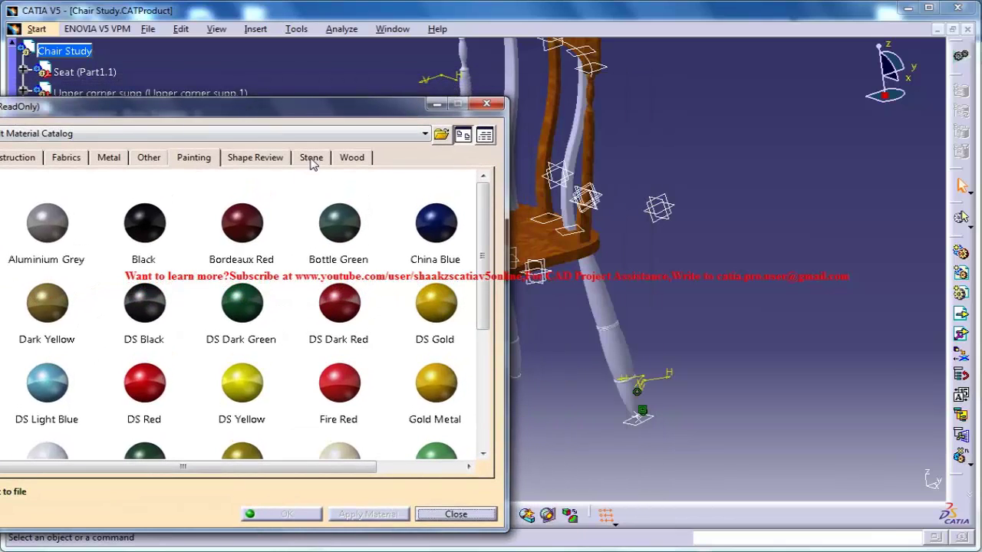
left_click(352, 157)
left_click_drag(349, 107, 324, 89)
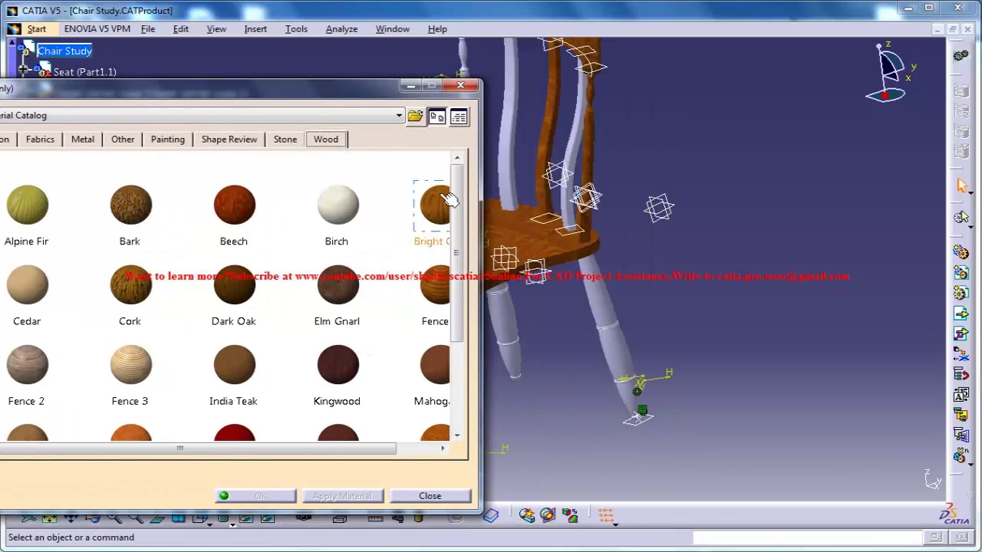
left_click_drag(458, 194, 510, 313)
mouse_move(622, 326)
left_mouse_down()
mouse_move(610, 316)
mouse_move(605, 323)
left_mouse_up()
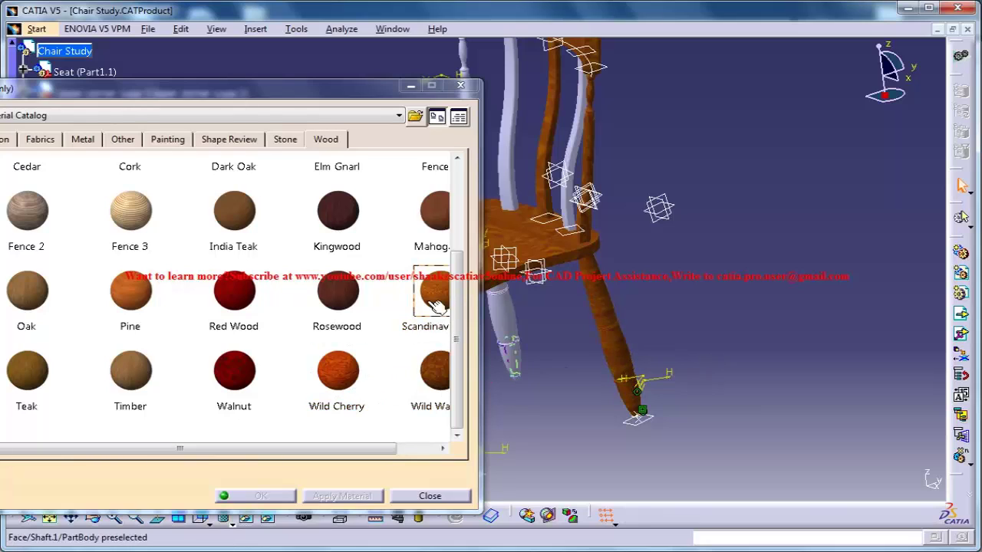
left_click_drag(436, 303, 519, 328)
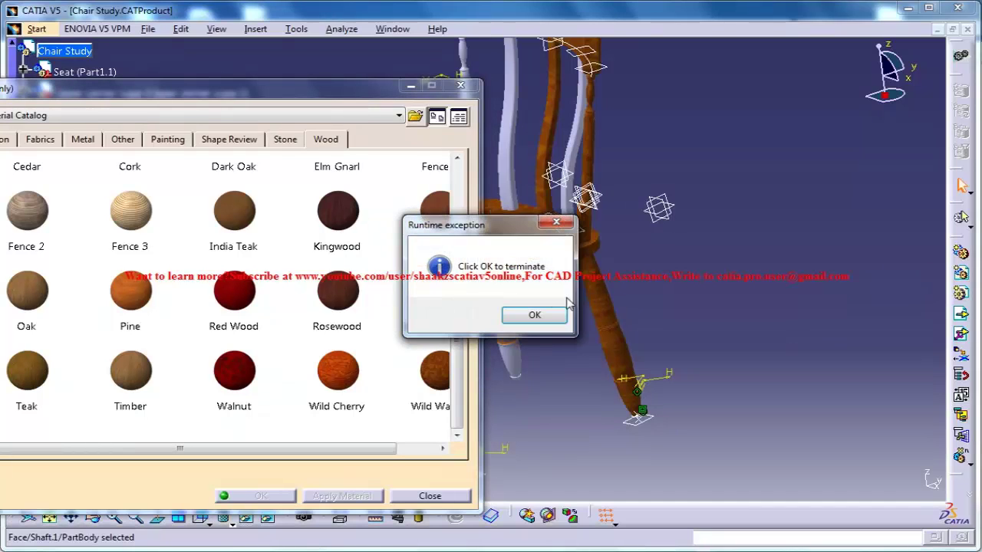
left_click_drag(495, 234, 535, 248)
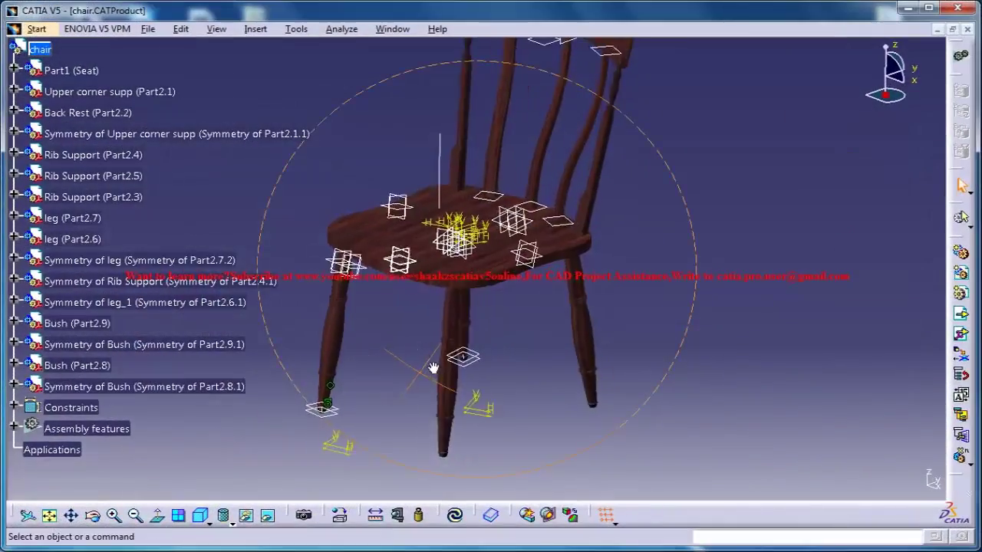
Start Easy Render for the finished chair product and frame the whole chair in the render preview.
middle_click_drag(433, 368, 528, 463)
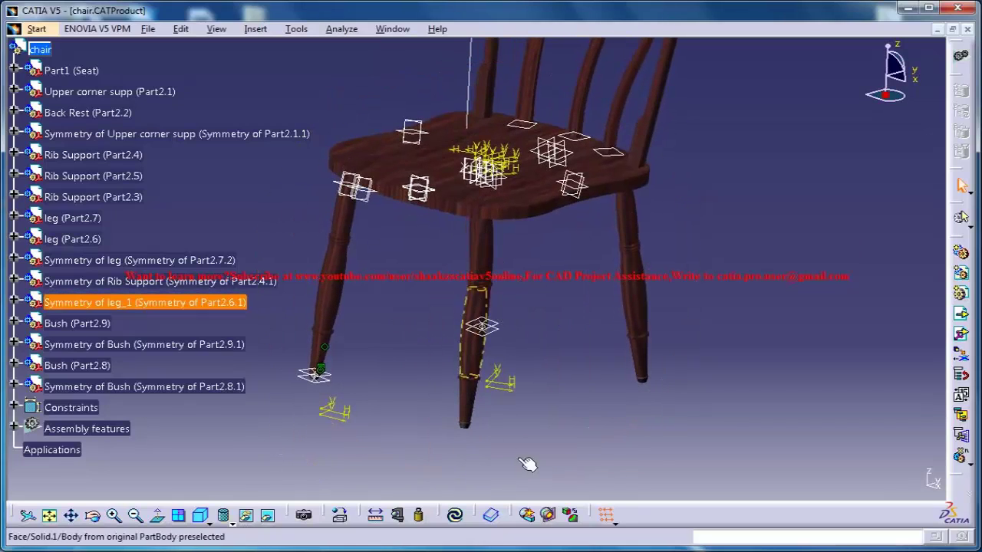
left_click(305, 515)
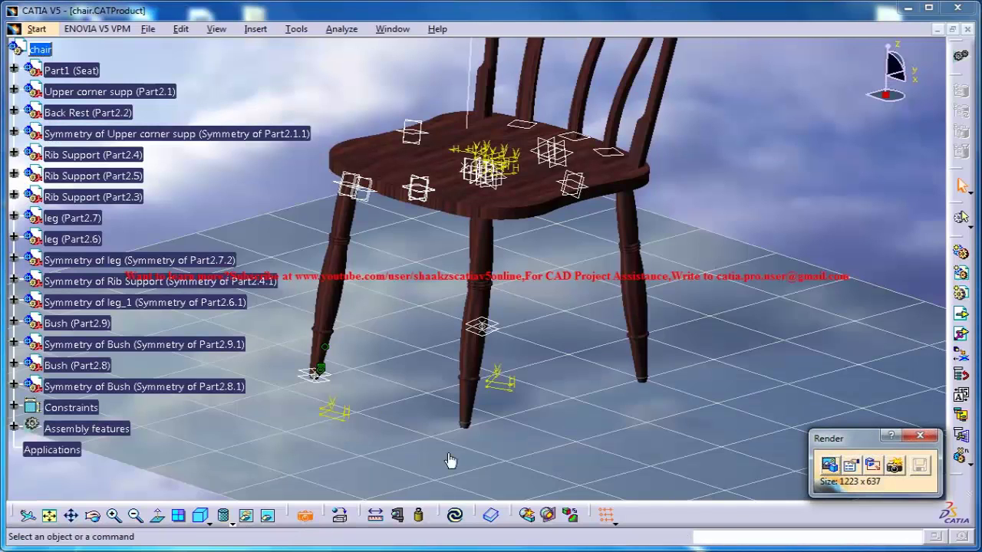
left_click(920, 436)
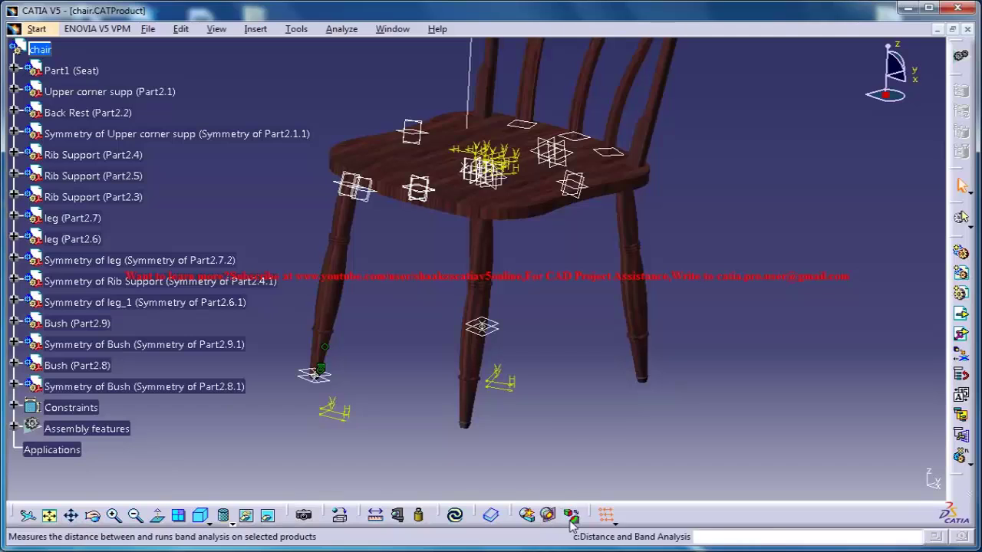
right_click(741, 525)
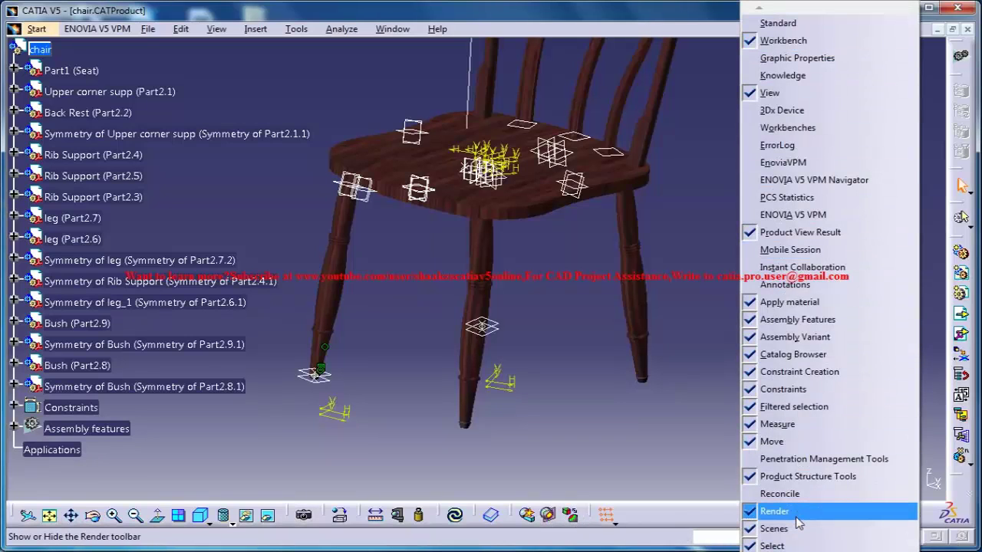
left_click(747, 512)
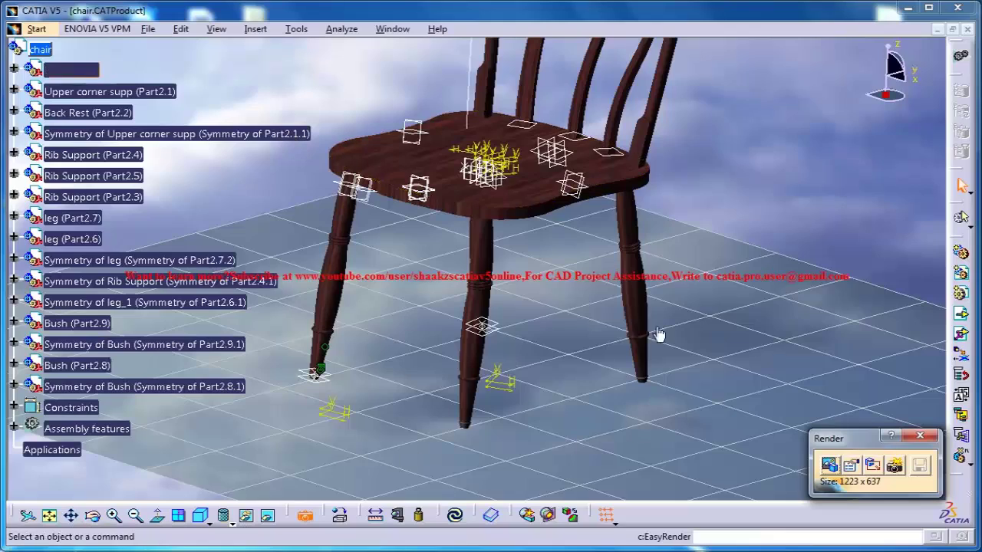
middle_click_drag(546, 203, 590, 308)
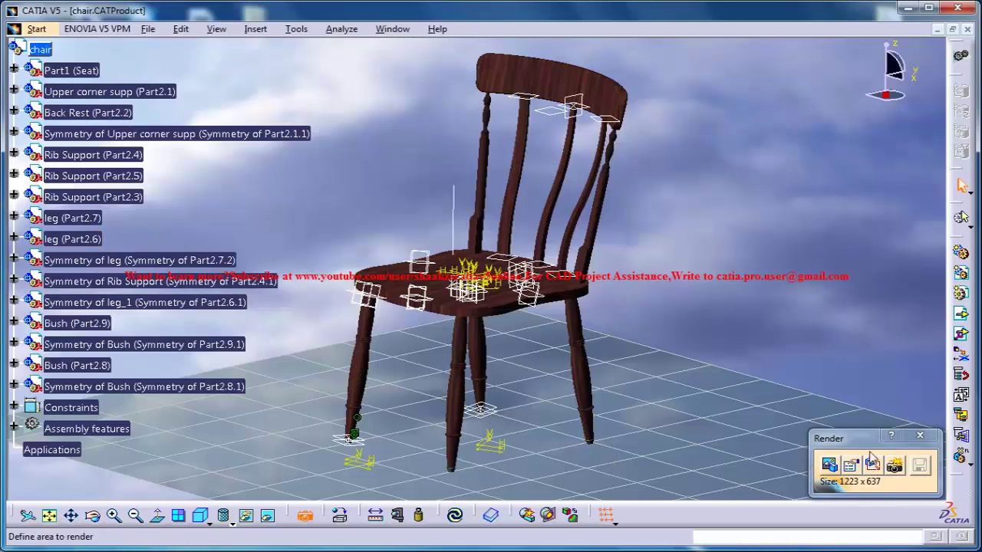
Examine the predefined render scenes and the custom lighting, background and ground settings, leaving the scene unchanged.
left_click(830, 474)
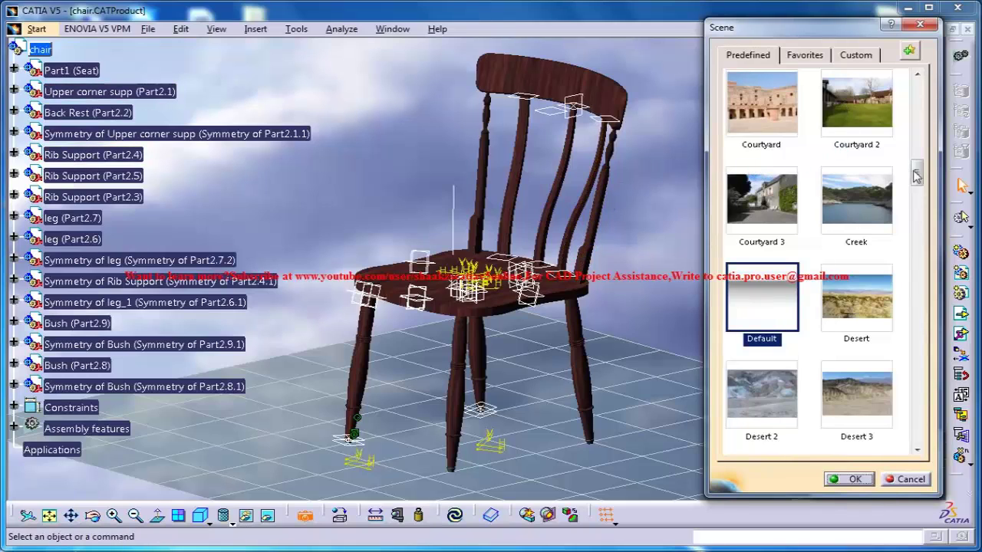
scroll(912, 180, "up", 3)
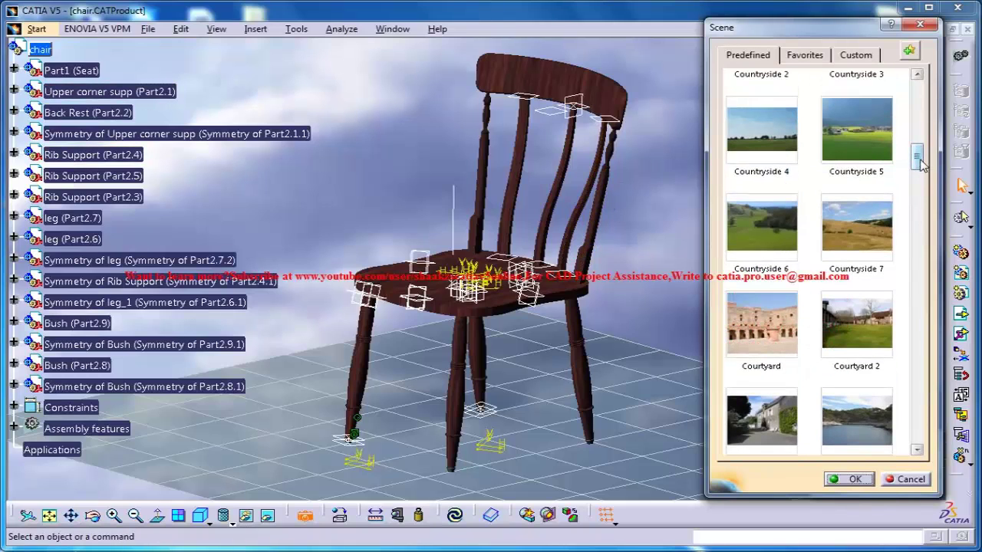
left_click_drag(920, 163, 919, 201)
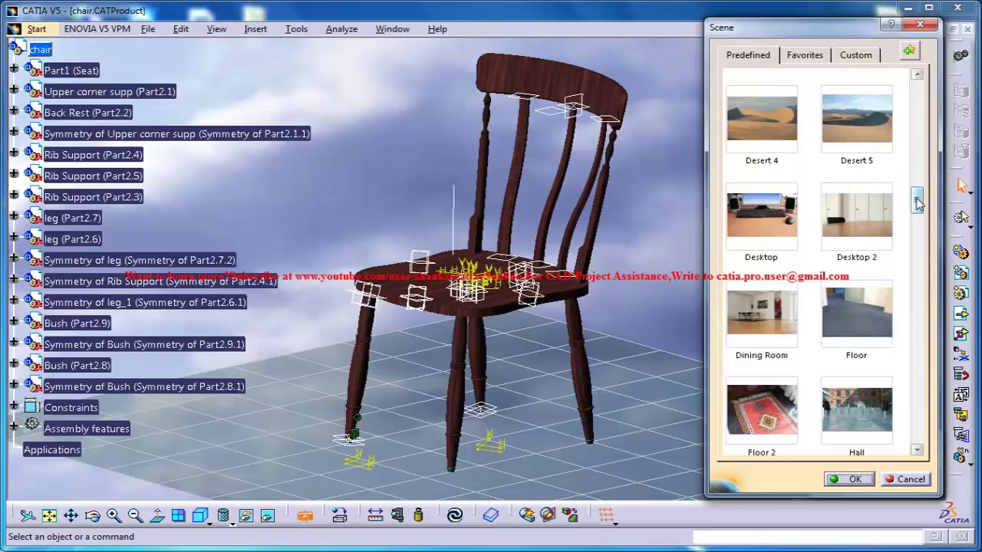
scroll(802, 154, "up", 3)
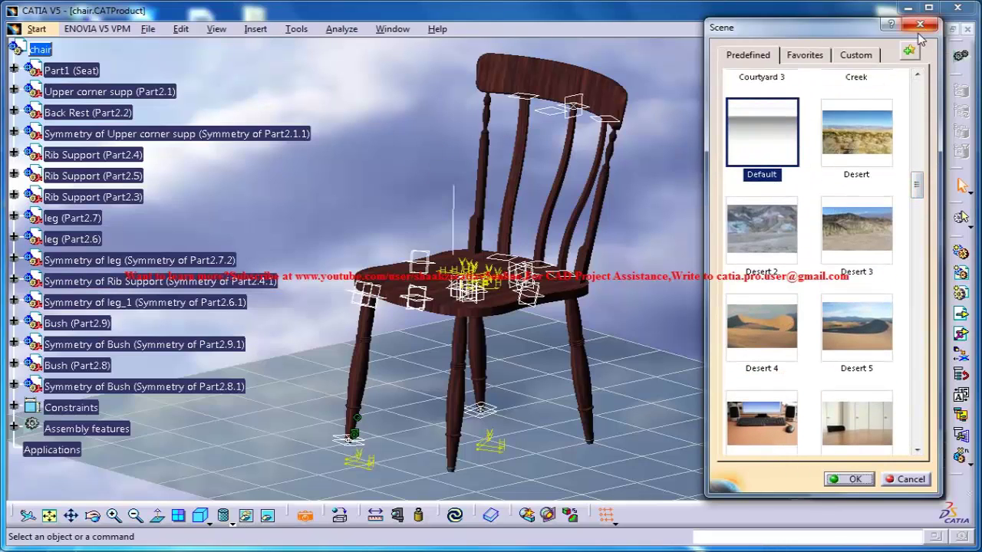
left_click(855, 54)
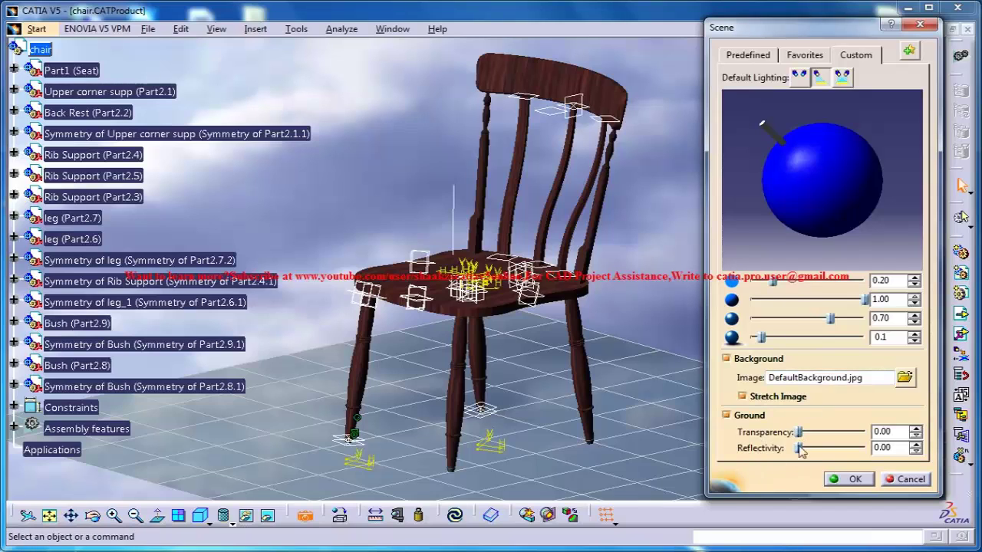
left_click(919, 25)
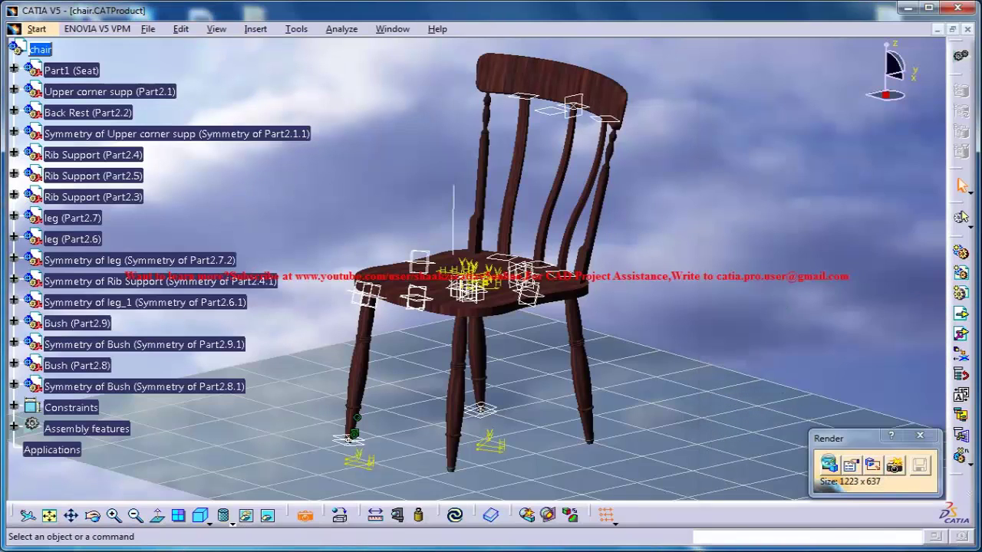
Accept High rendering quality with Realistic Lighting and Screen resolution, and render the current viewpoint.
left_click(849, 466)
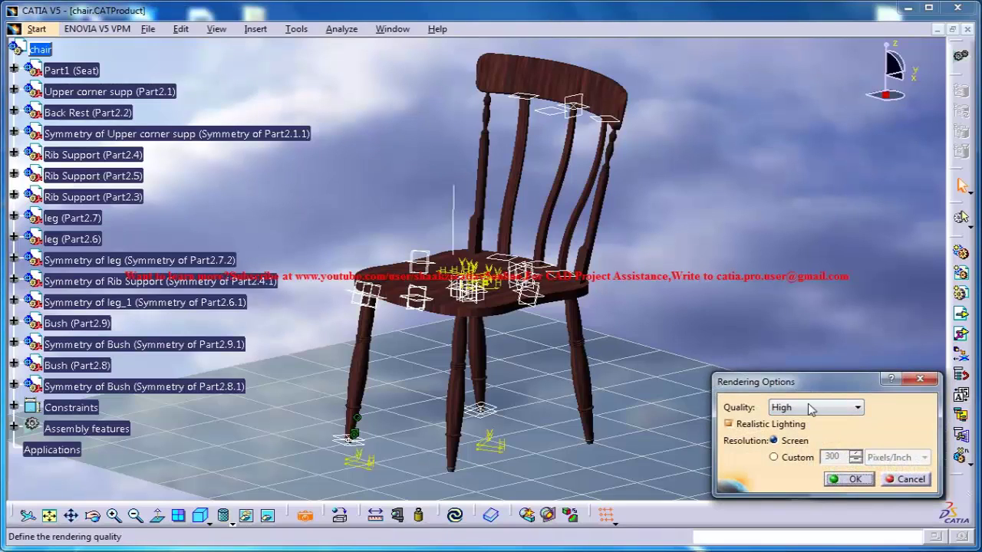
left_click(816, 409)
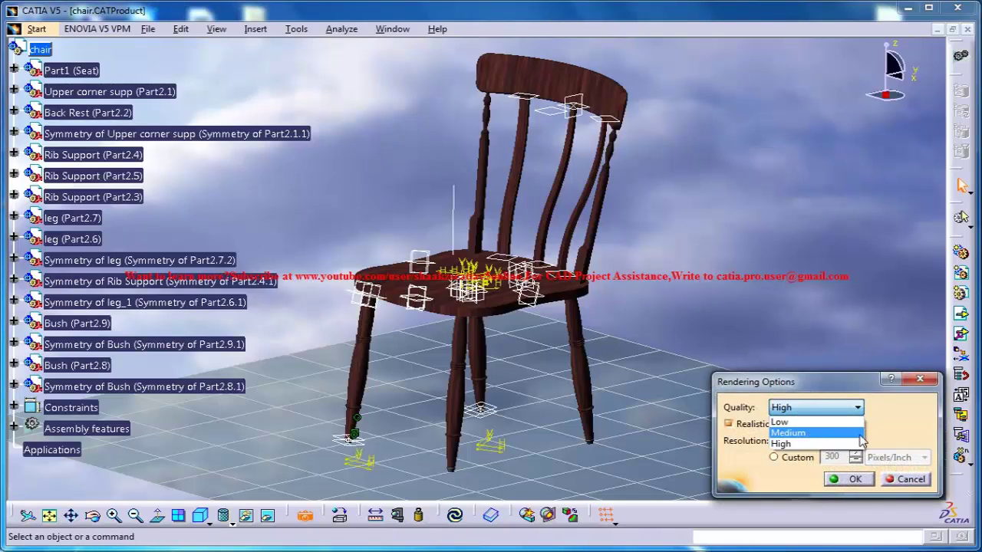
left_click(897, 434)
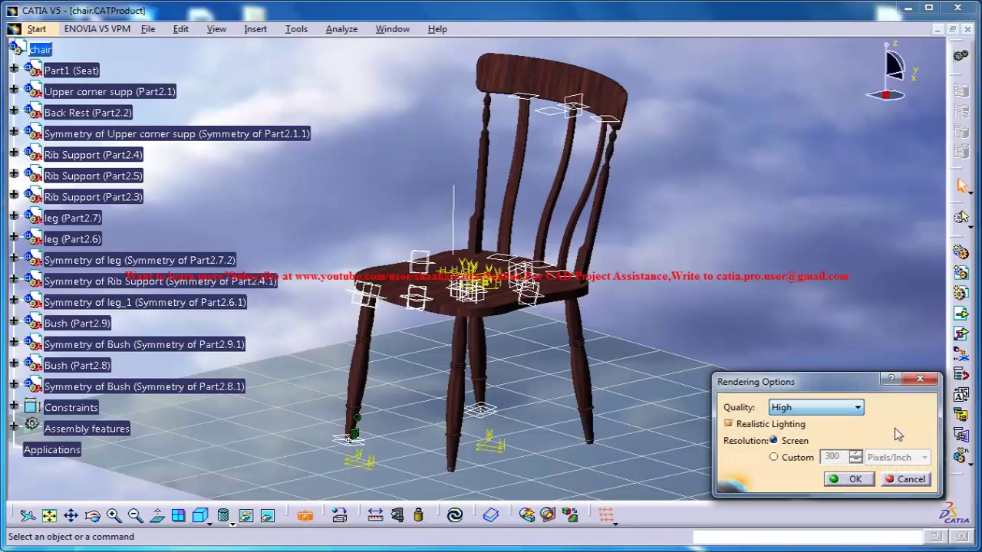
left_click(841, 480)
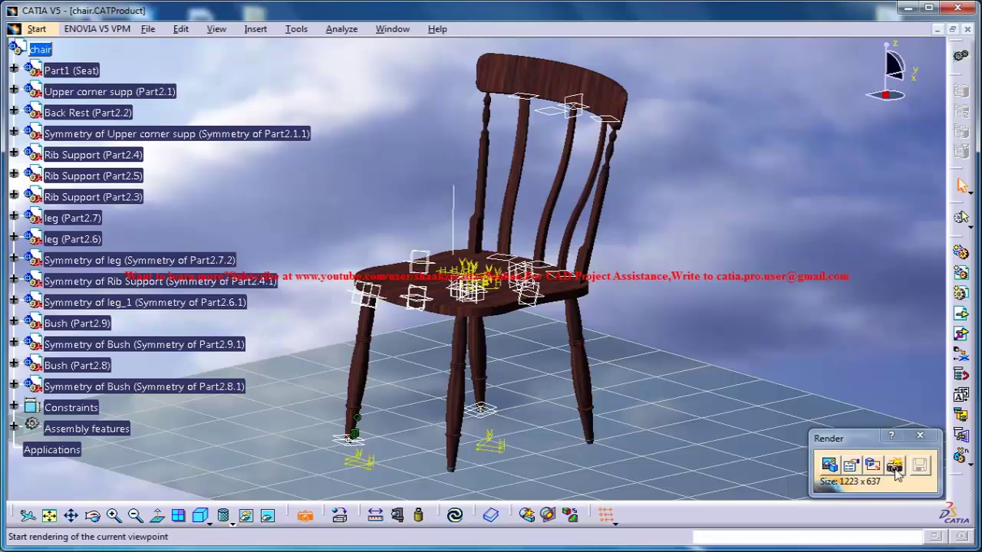
left_click(895, 467)
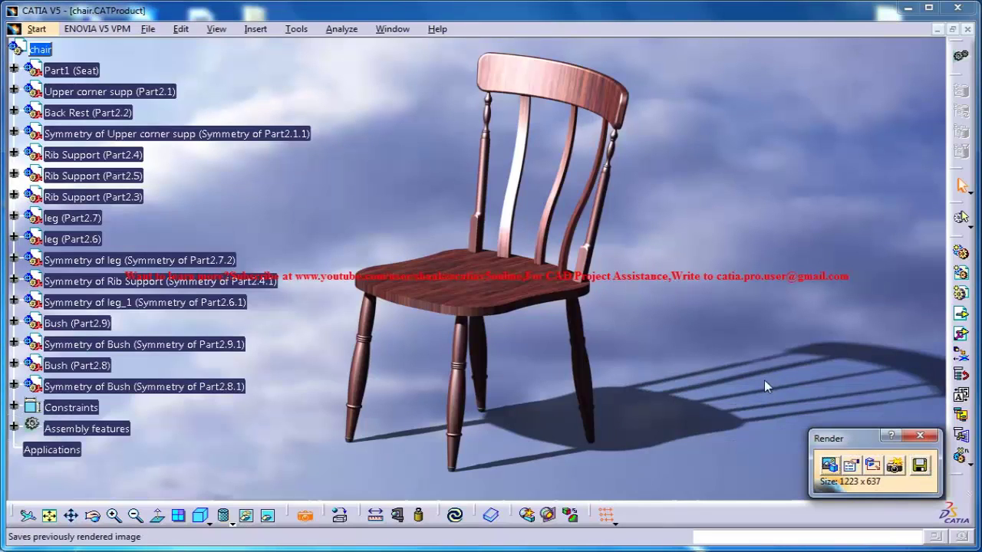
Look at the save dialog for the rendered image and close it without saving.
left_click(919, 465)
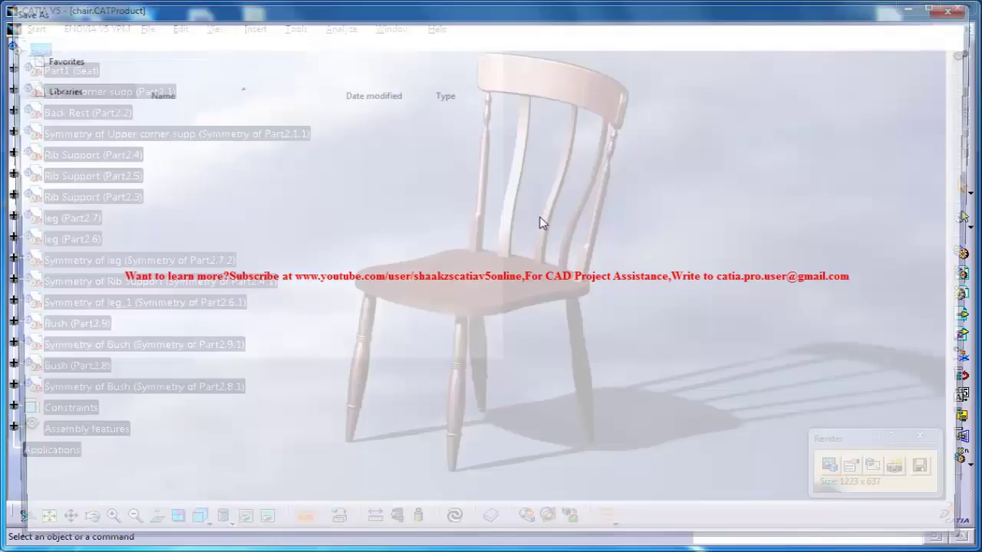
left_click(963, 9)
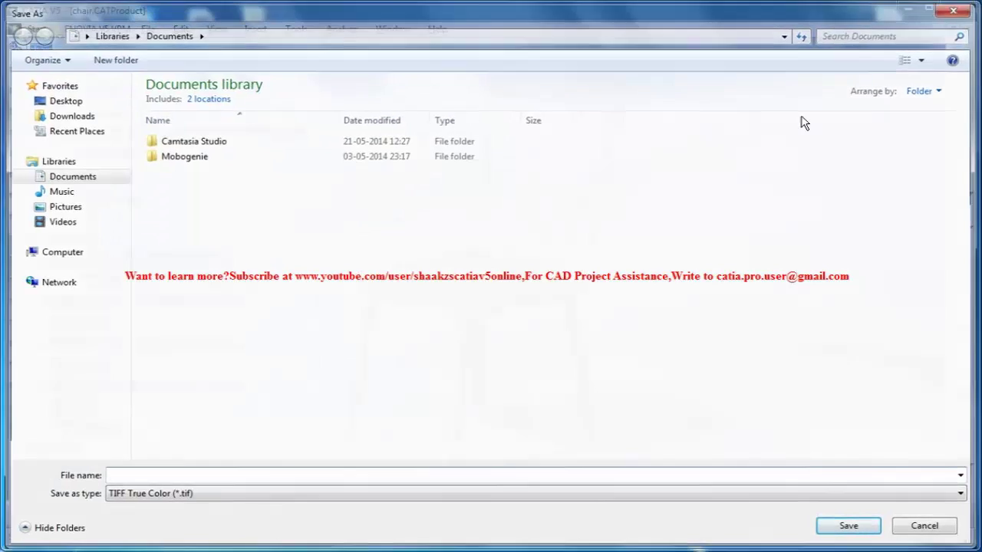